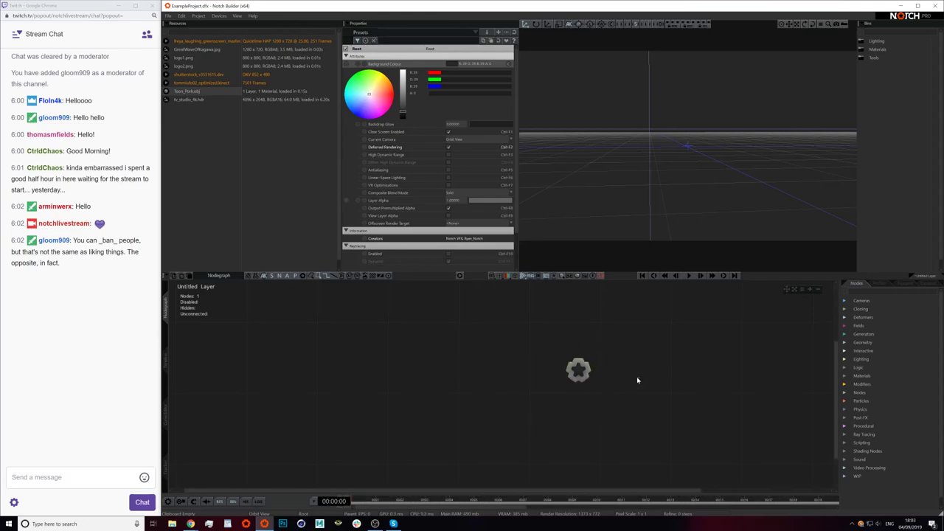
pyautogui.moveTo(671, 427); pyautogui.dragTo(514, 344)
pyautogui.moveTo(492, 326); pyautogui.dragTo(618, 415)
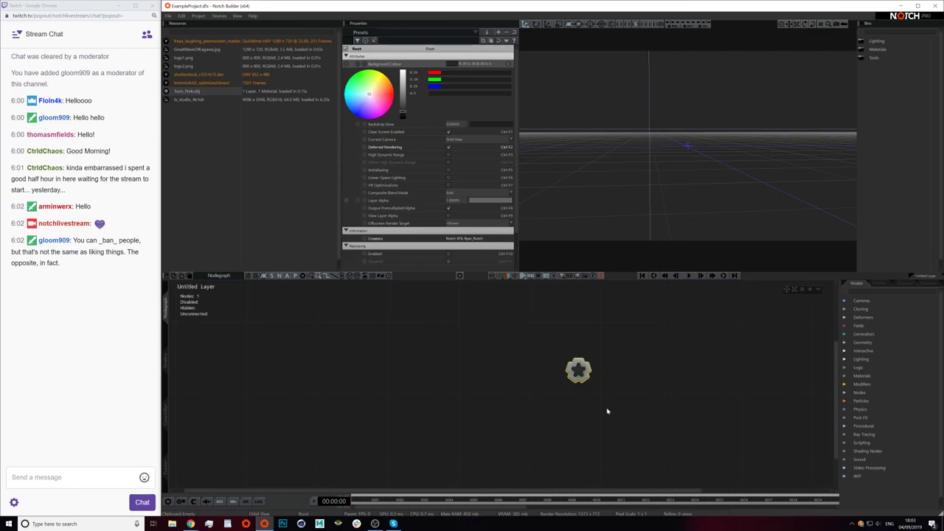
pyautogui.moveTo(489, 314); pyautogui.dragTo(528, 338)
pyautogui.moveTo(527, 338); pyautogui.dragTo(633, 411)
pyautogui.click(651, 417)
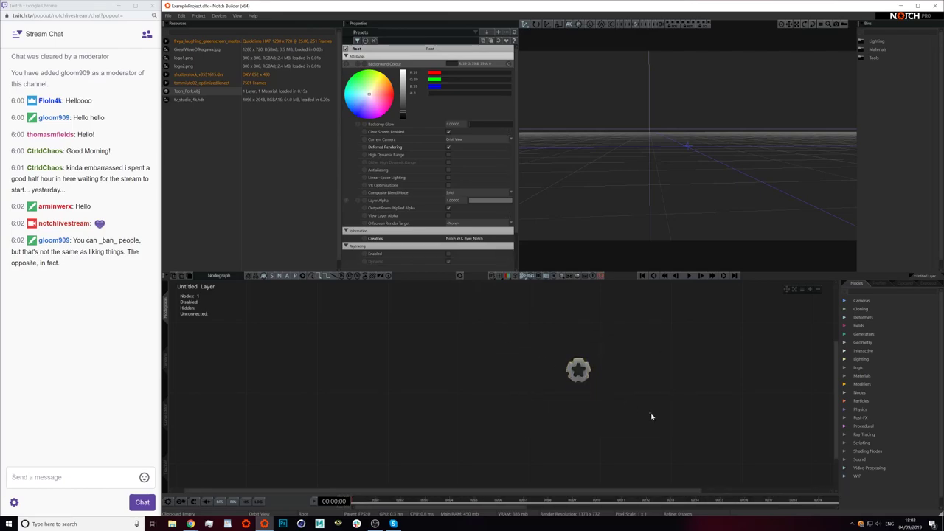
pyautogui.moveTo(522, 337); pyautogui.dragTo(632, 408)
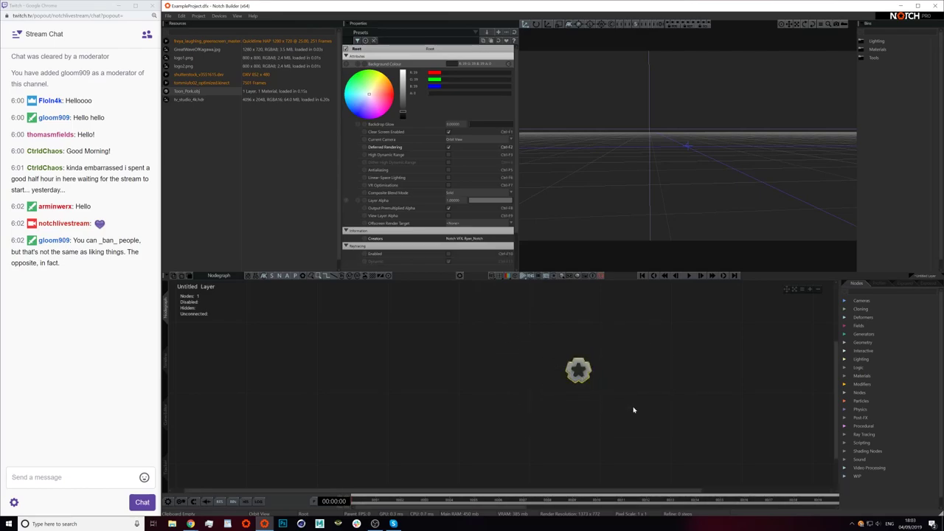
pyautogui.moveTo(520, 330); pyautogui.dragTo(631, 419)
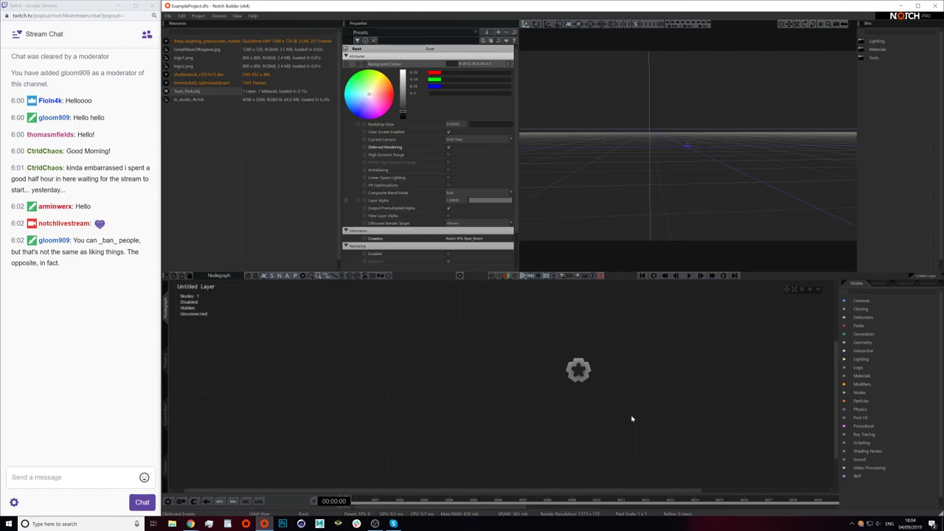
# - Narrow the Resources area to give the 3D viewport more room
pyautogui.scroll(2, 632, 402)
pyautogui.moveTo(607, 419); pyautogui.dragTo(628, 416, button='middle')
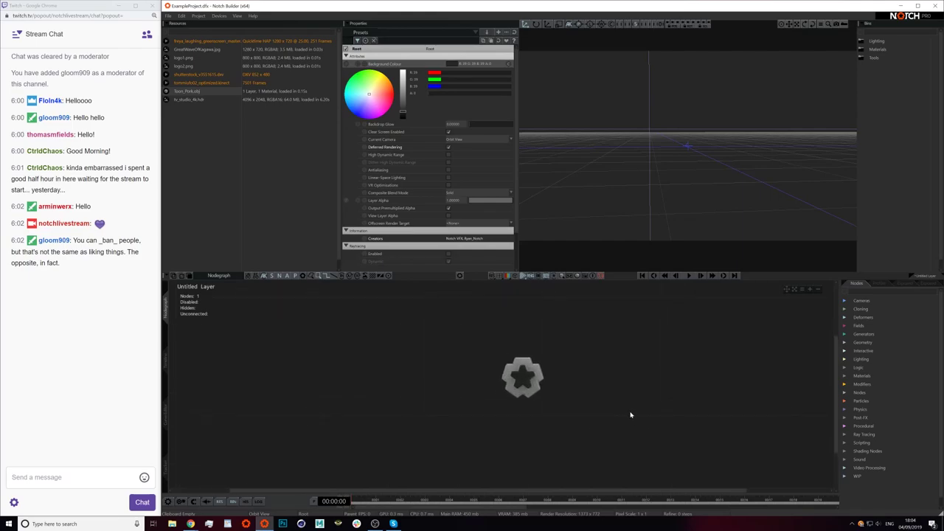
pyautogui.moveTo(674, 259); pyautogui.dragTo(726, 246)
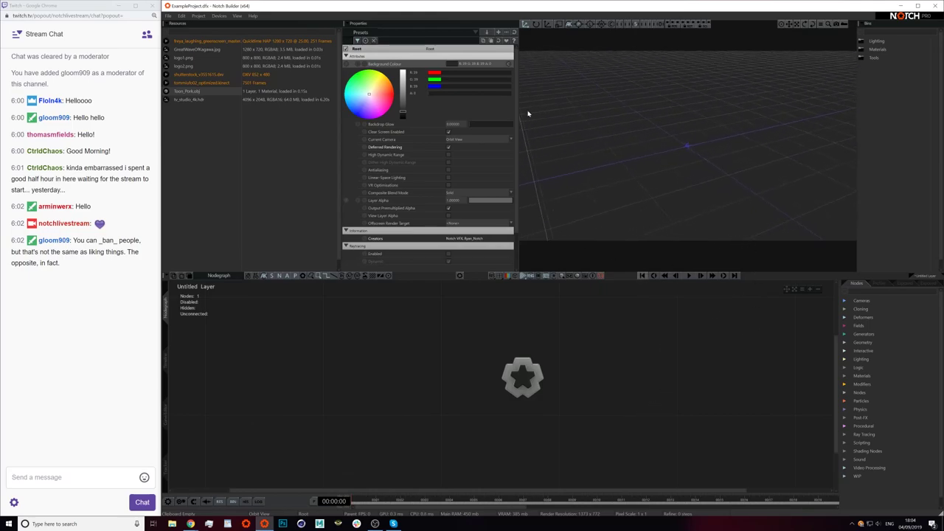
pyautogui.moveTo(342, 27); pyautogui.dragTo(278, 31)
pyautogui.click(238, 49)
pyautogui.moveTo(240, 53); pyautogui.dragTo(232, 53)
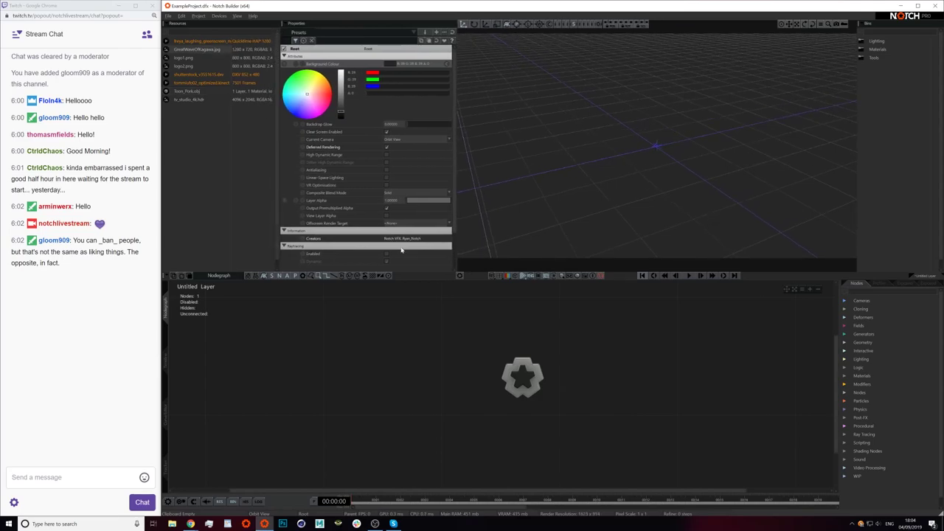
# - Add a Particle Root node to the nodegraph and connect it to the Root node
pyautogui.click(877, 292)
pyautogui.write('Particle')
pyautogui.moveTo(876, 400); pyautogui.dragTo(619, 395)
pyautogui.click(681, 379)
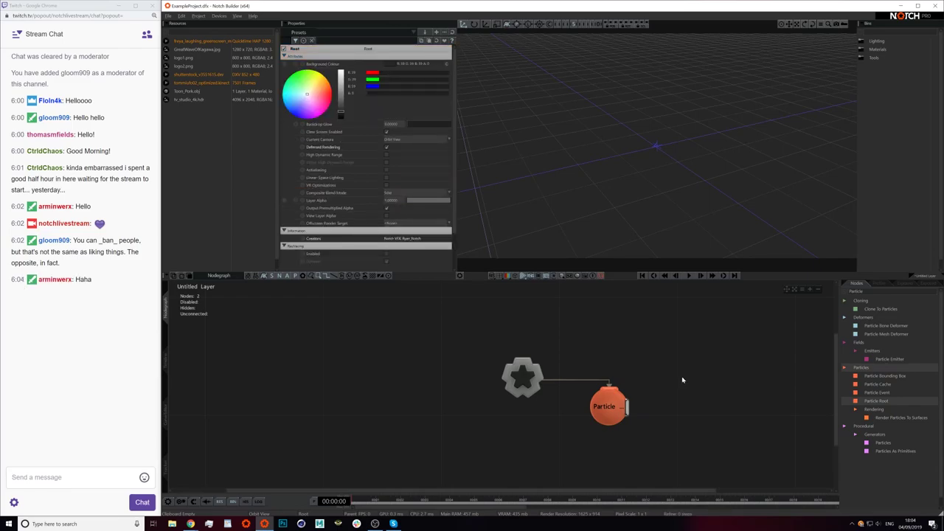
# - Add a particle Primitive Emitter node connected to the Particle Root
pyautogui.click(885, 291)
pyautogui.write('primi')
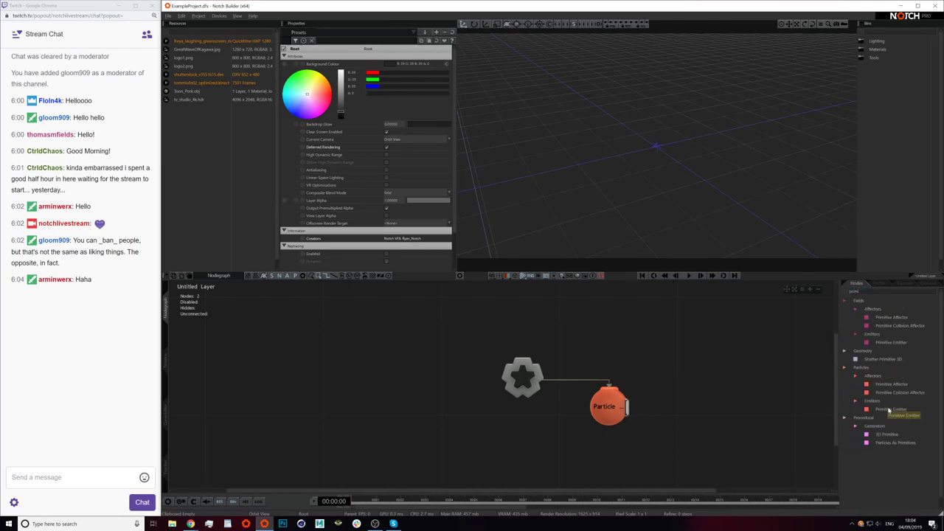
pyautogui.moveTo(889, 410); pyautogui.dragTo(657, 413)
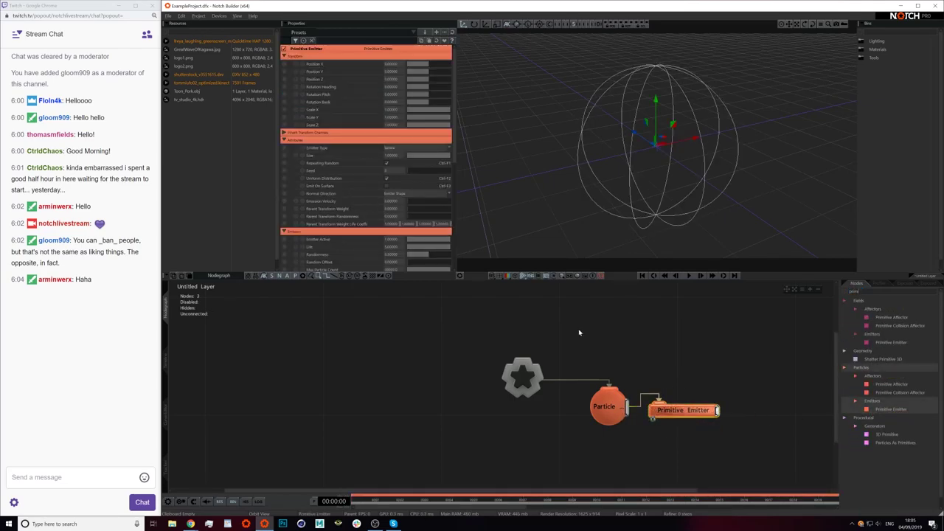
# - Set the Primitive Emitter's Emitter Type to Circle
pyautogui.scroll(-1, 387, 164)
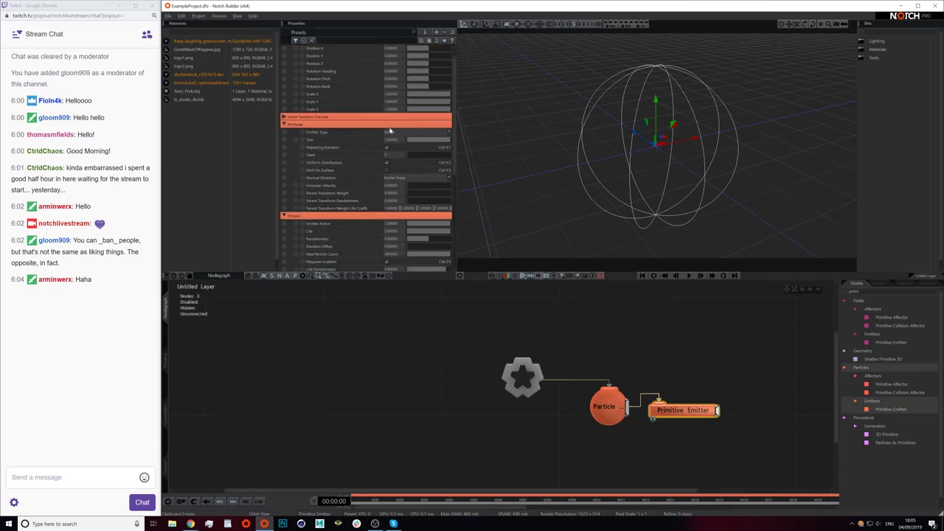
pyautogui.scroll(1, 388, 120)
pyautogui.click(413, 140)
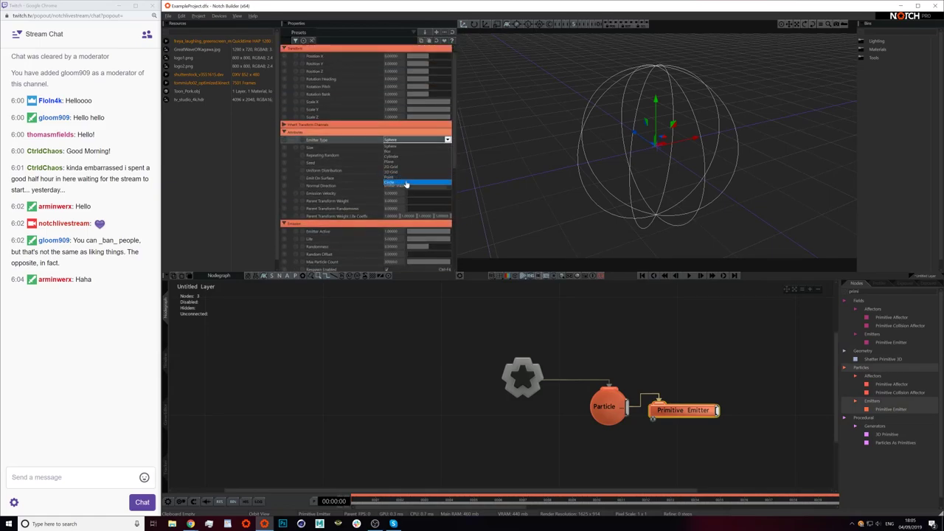
pyautogui.click(405, 184)
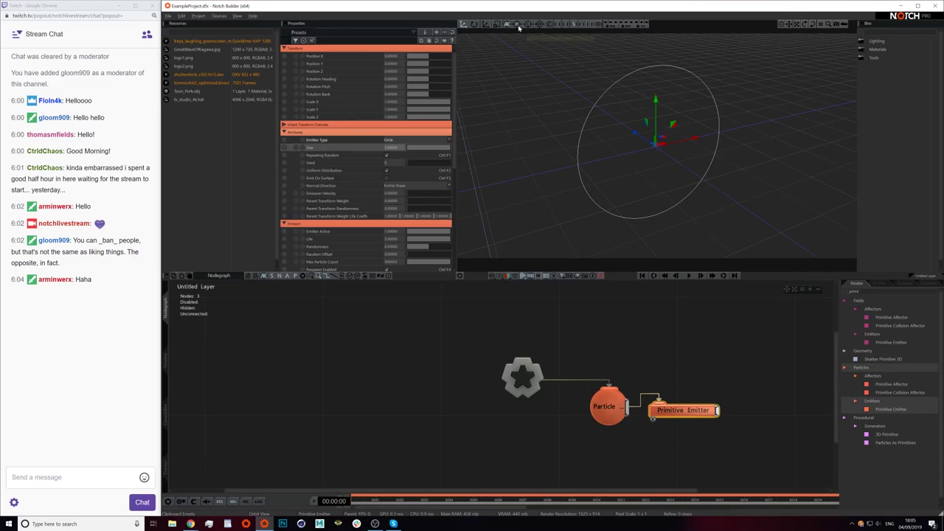
# - Rotate the circle emitter to a pitch of 90 degrees so it lies flat on the grid
pyautogui.click(475, 25)
pyautogui.moveTo(675, 151); pyautogui.dragTo(656, 107)
pyautogui.moveTo(783, 203); pyautogui.dragTo(836, 209, button='middle')
pyautogui.scroll(-3, 782, 175)
# - Add a particle Velocity Affector node connected to the Particle Root, beside the Primitive Emitter
pyautogui.doubleClick(854, 292)
pyautogui.write('velo')
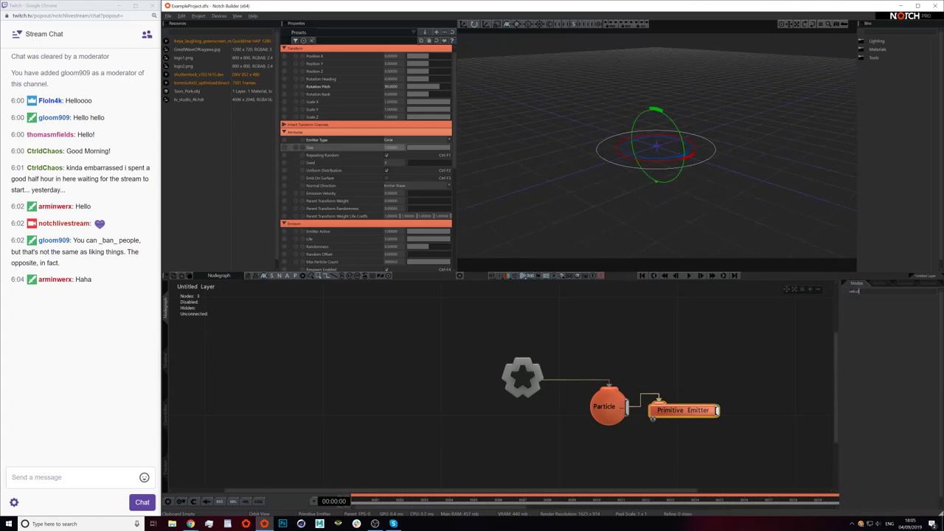
pyautogui.write('ci')
pyautogui.moveTo(725, 402); pyautogui.dragTo(734, 407)
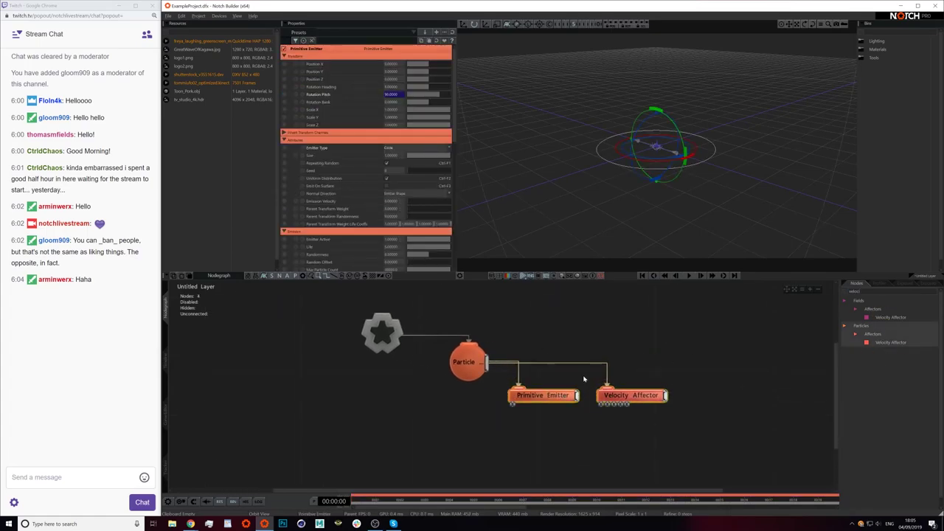
# - Rotate the Velocity Affector to a pitch of -90 degrees so it pushes vertically, and start playback
pyautogui.moveTo(684, 153); pyautogui.dragTo(674, 173)
pyautogui.moveTo(786, 172); pyautogui.dragTo(764, 169, button='right')
pyautogui.press('space')
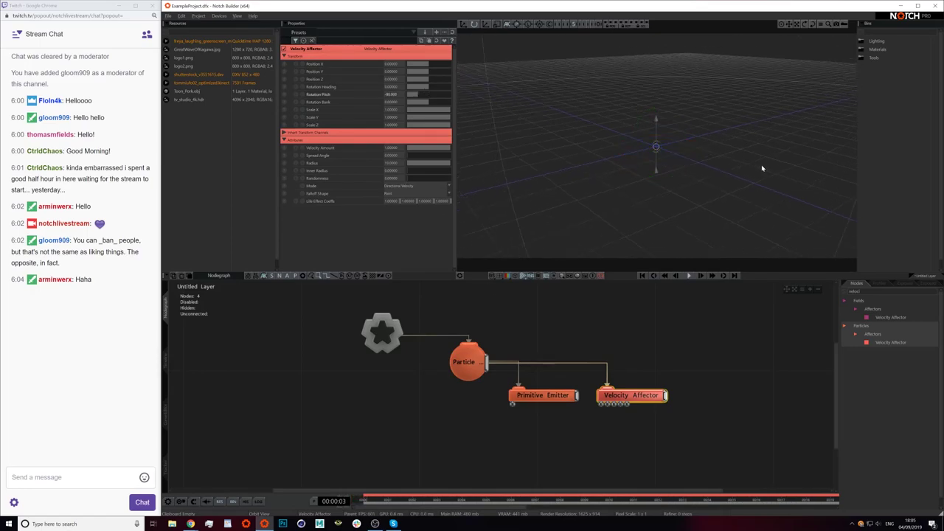
# - Add a Point Renderer node to the Particle Root and tidy the particle nodes in the nodegraph
pyautogui.doubleClick(856, 291)
pyautogui.write('point')
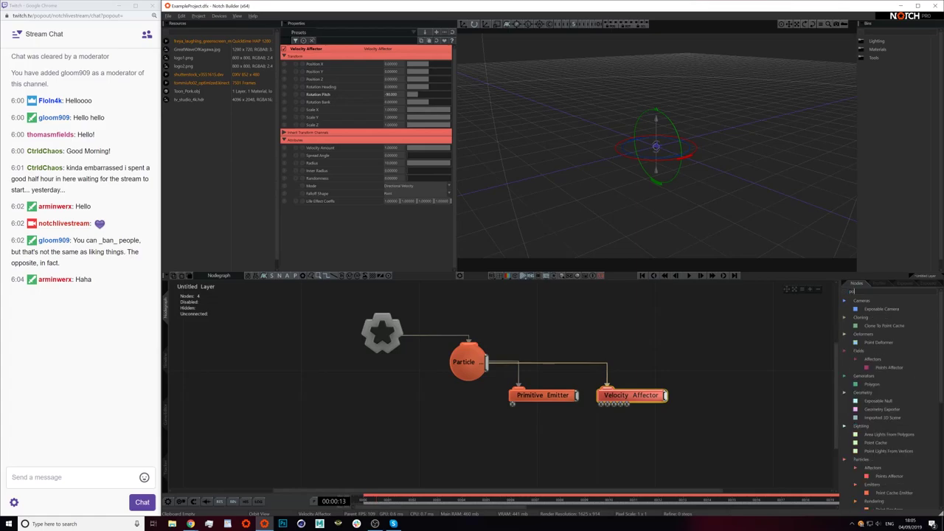
pyautogui.moveTo(889, 434); pyautogui.dragTo(714, 396)
pyautogui.moveTo(445, 428); pyautogui.dragTo(698, 358)
pyautogui.moveTo(486, 372); pyautogui.dragTo(477, 389)
pyautogui.moveTo(569, 350); pyautogui.dragTo(608, 317, button='middle')
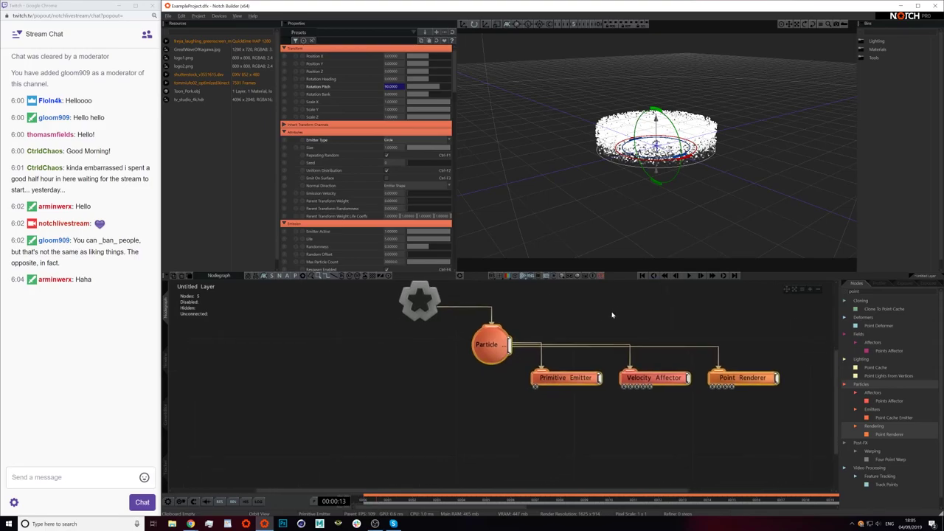
# - Play back the particle simulation and inspect the rising particles from several angles in the viewport
pyautogui.press('space')
pyautogui.scroll(-3, 663, 211)
pyautogui.moveTo(663, 211); pyautogui.dragTo(708, 156, button='middle')
pyautogui.moveTo(712, 85); pyautogui.dragTo(726, 129, button='middle')
pyautogui.moveTo(689, 154); pyautogui.dragTo(740, 163, button='middle')
pyautogui.click(731, 152)
pyautogui.scroll(4, 740, 163)
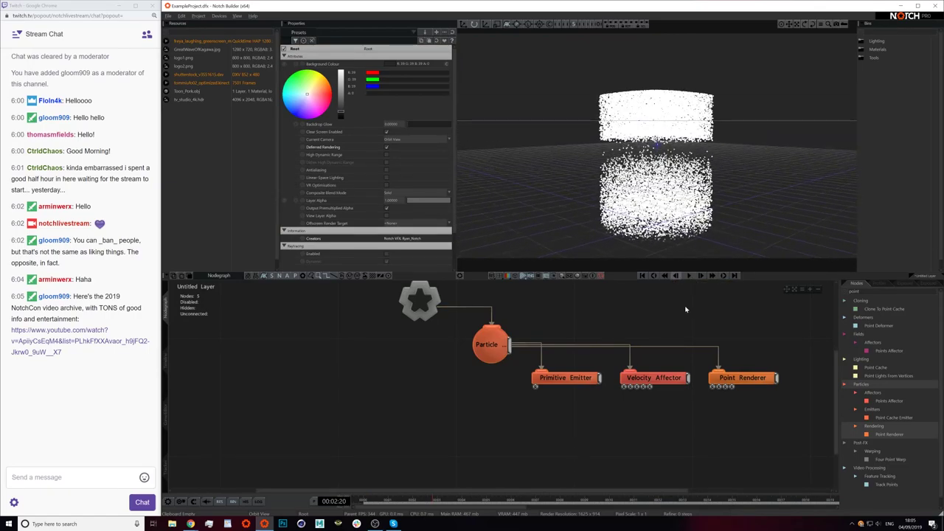
# - Enable Show Metrics on the Particle Root node
pyautogui.click(492, 345)
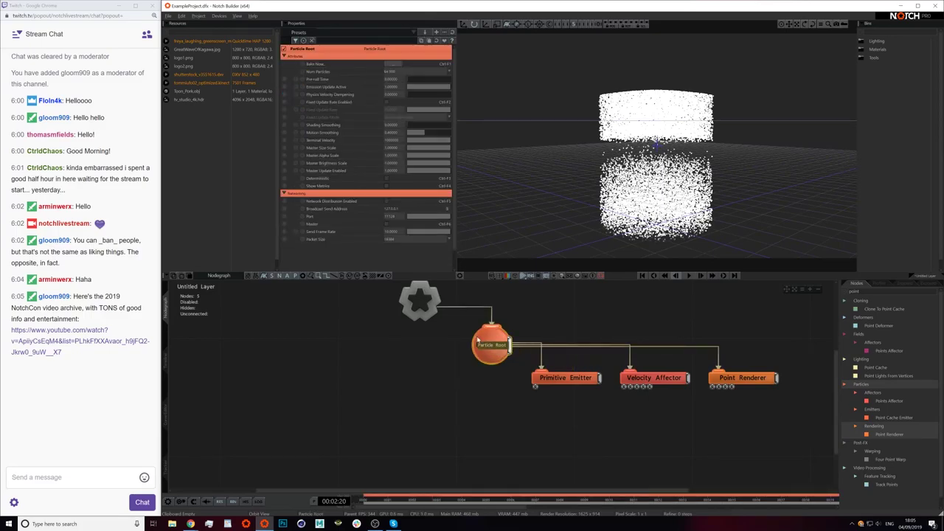
pyautogui.click(387, 187)
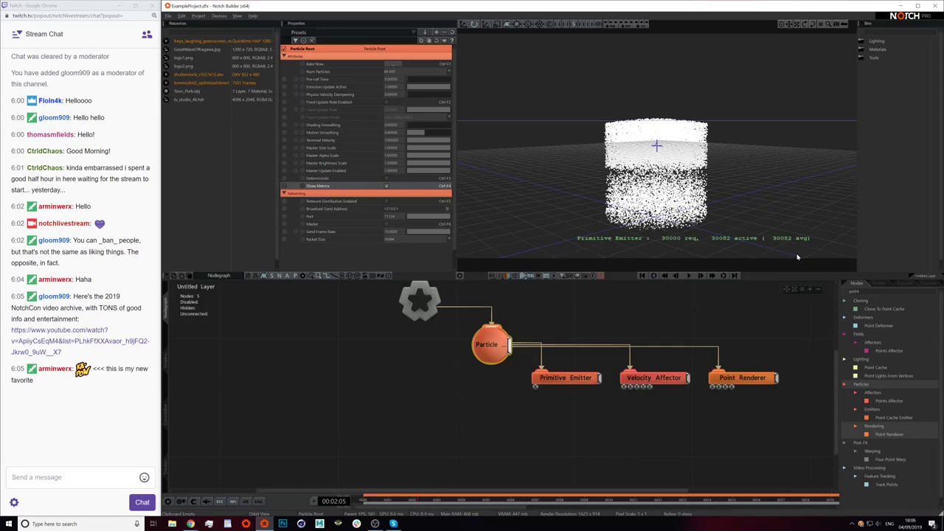
pyautogui.moveTo(573, 361); pyautogui.dragTo(573, 421)
pyautogui.click(686, 303)
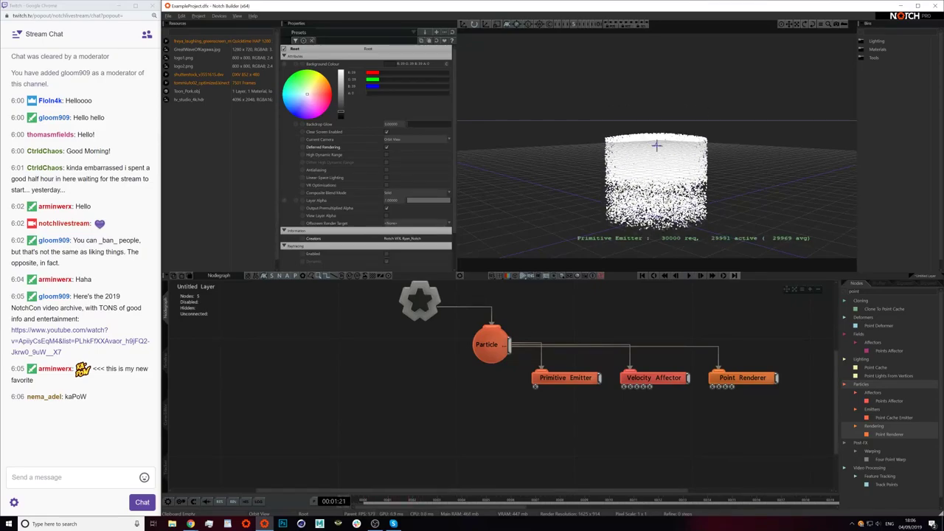
# - Raise the Primitive Emitter's Life to about 17 and replay the particles
pyautogui.moveTo(682, 208); pyautogui.dragTo(712, 196, button='right')
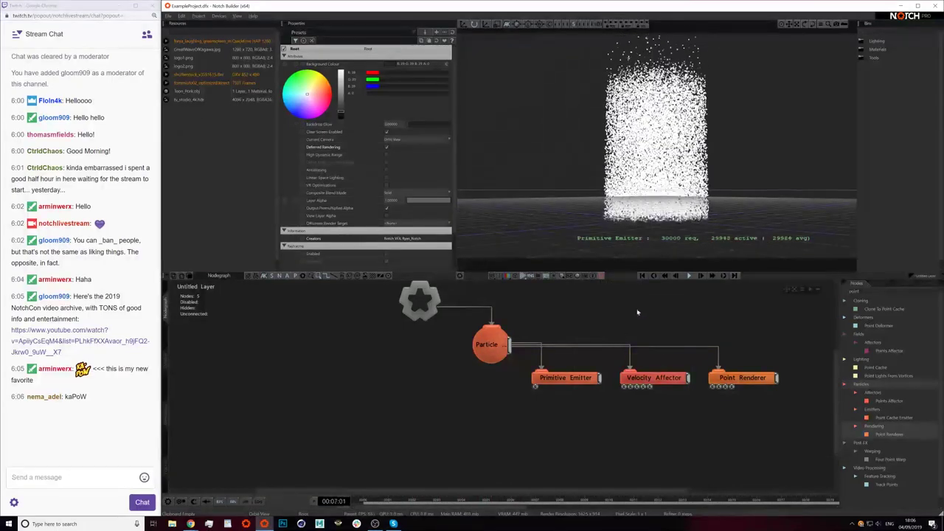
pyautogui.moveTo(663, 166); pyautogui.dragTo(665, 205, button='right')
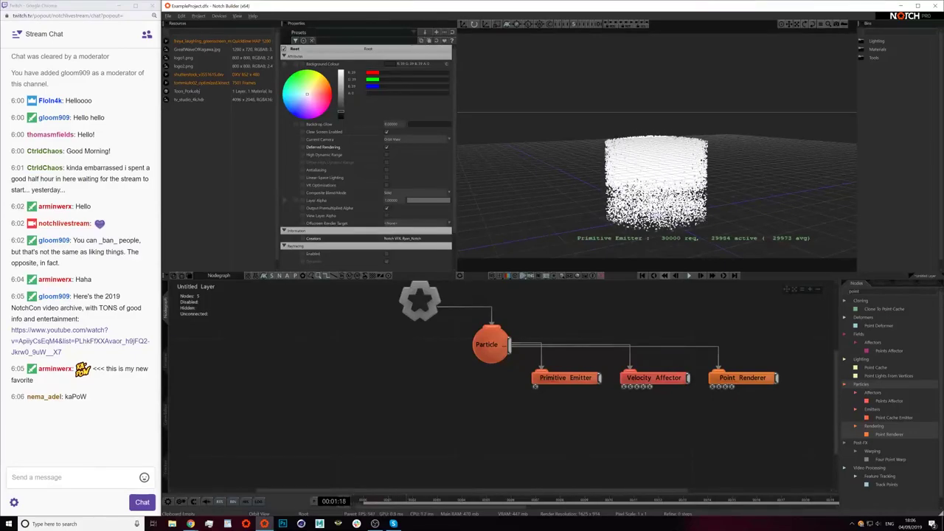
pyautogui.click(582, 380)
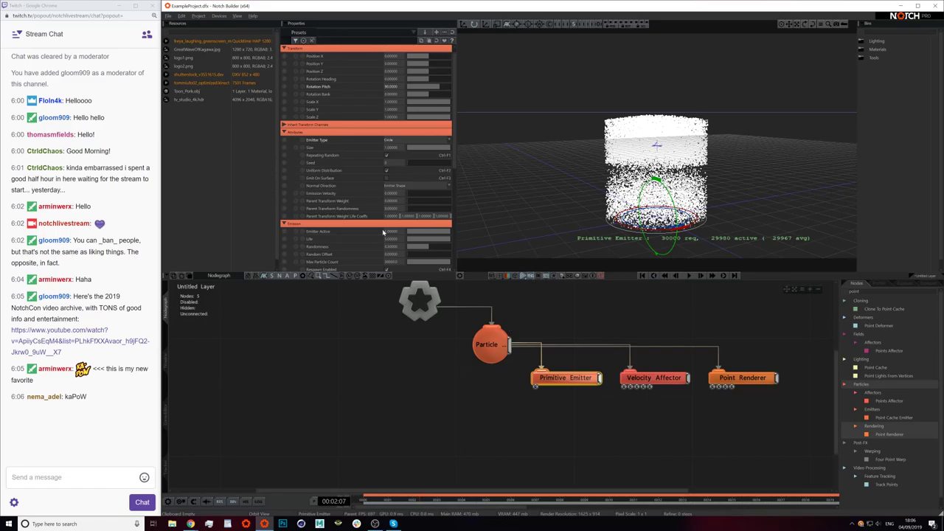
pyautogui.scroll(-5, 373, 148)
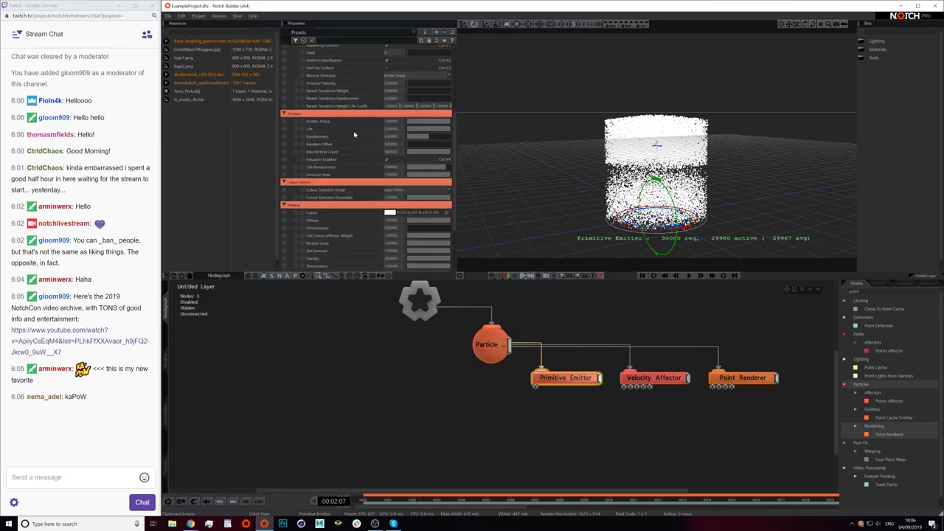
pyautogui.click(354, 132)
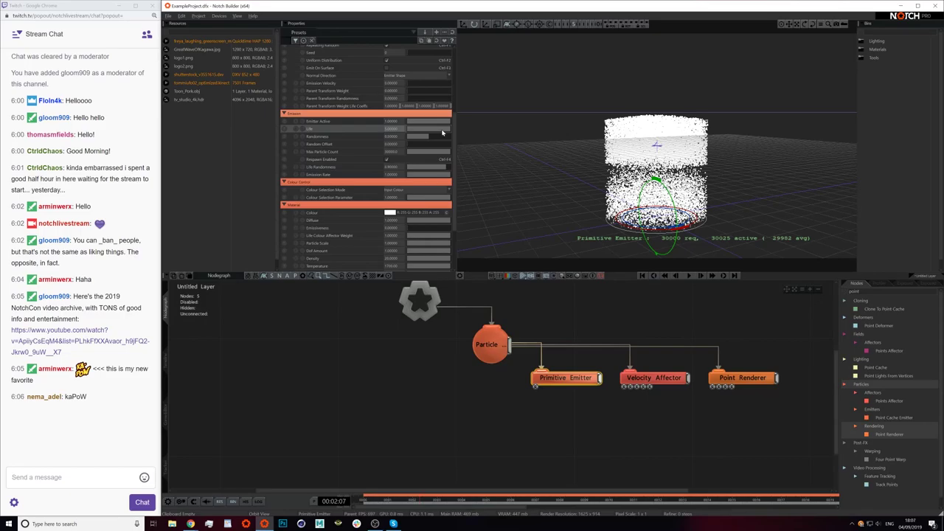
pyautogui.click(674, 268)
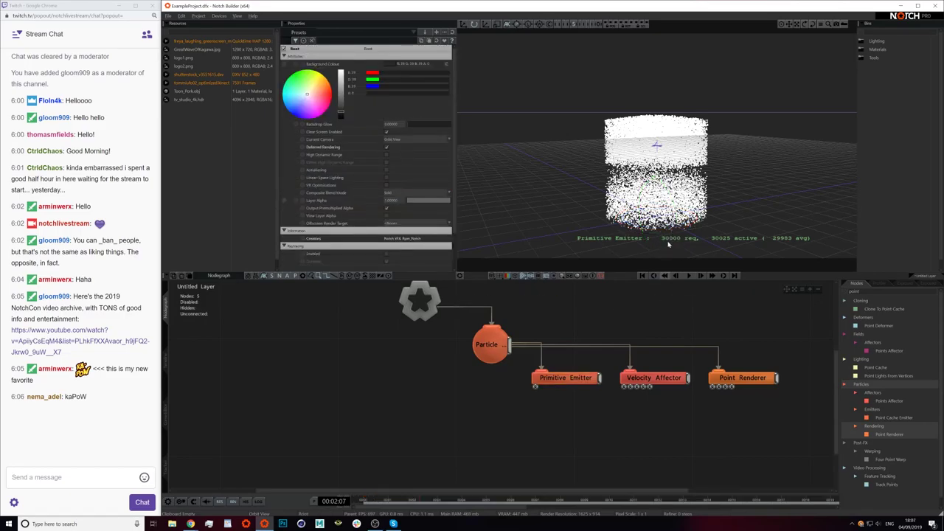
pyautogui.click(573, 376)
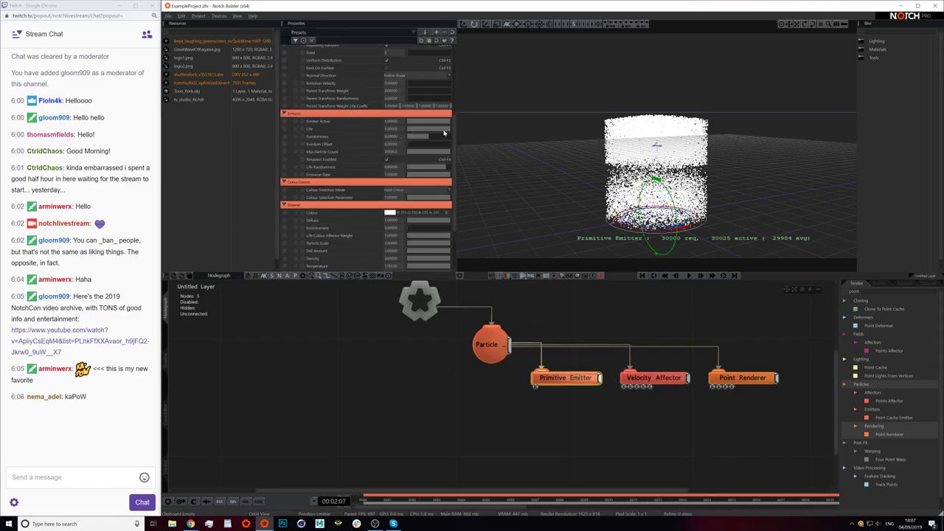
pyautogui.moveTo(445, 133); pyautogui.dragTo(559, 135)
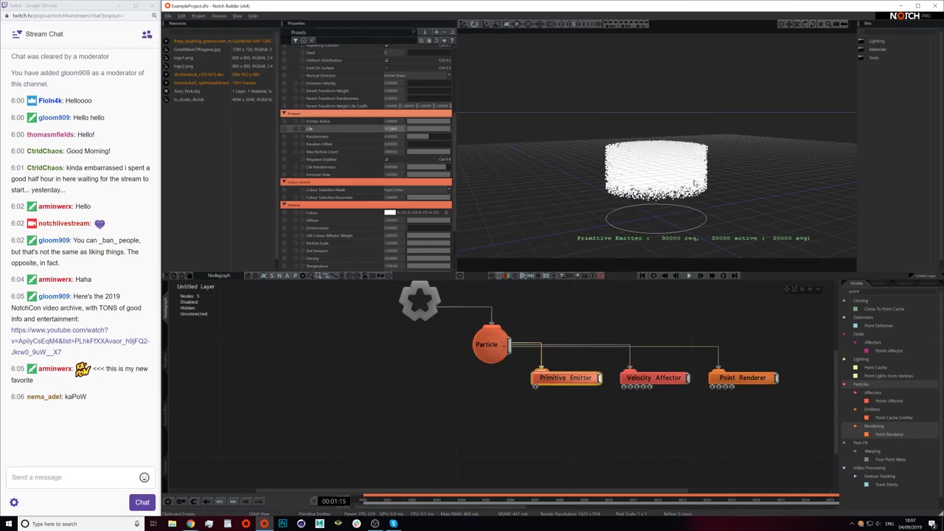
pyautogui.moveTo(699, 157); pyautogui.dragTo(649, 193, button='middle')
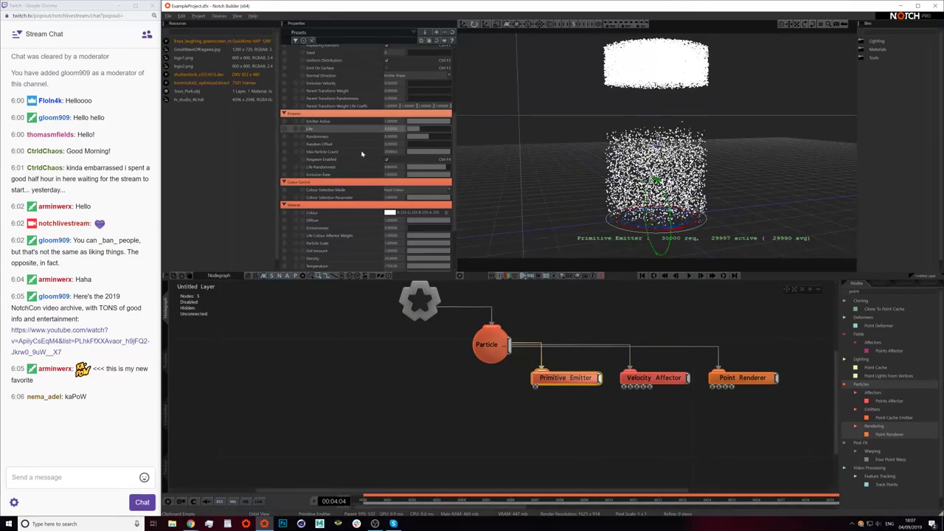
# - Set the Primitive Emitter's Life Randomness to 0 and replay the simulation from the start
pyautogui.click(355, 170)
pyautogui.press('space')
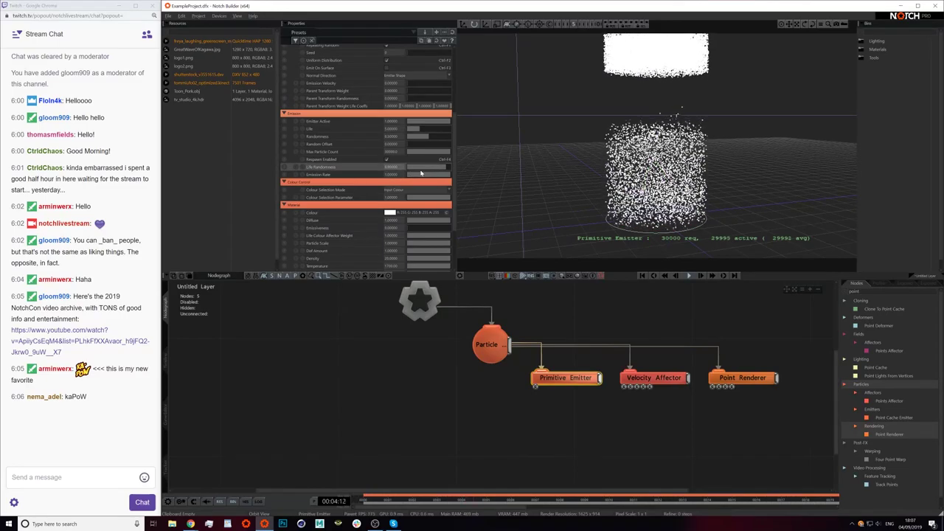
pyautogui.press('Home')
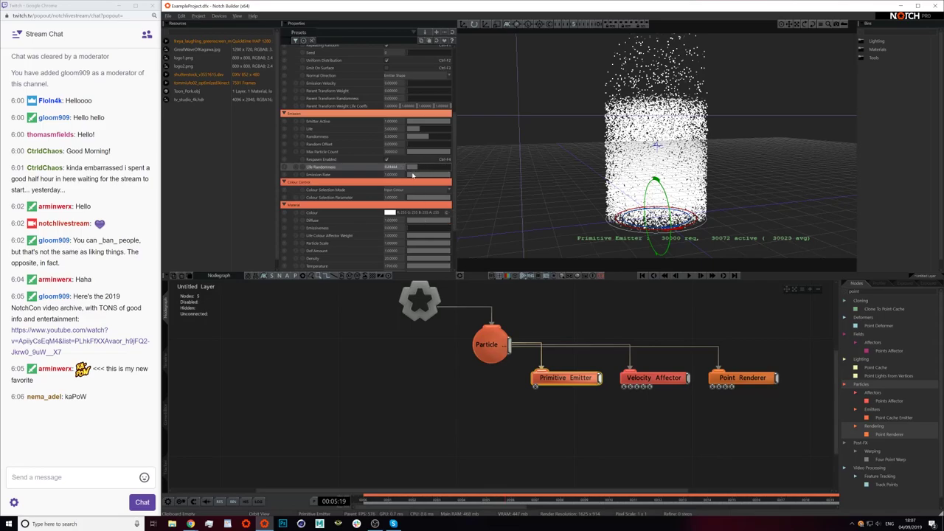
pyautogui.press('Home')
pyautogui.press('space')
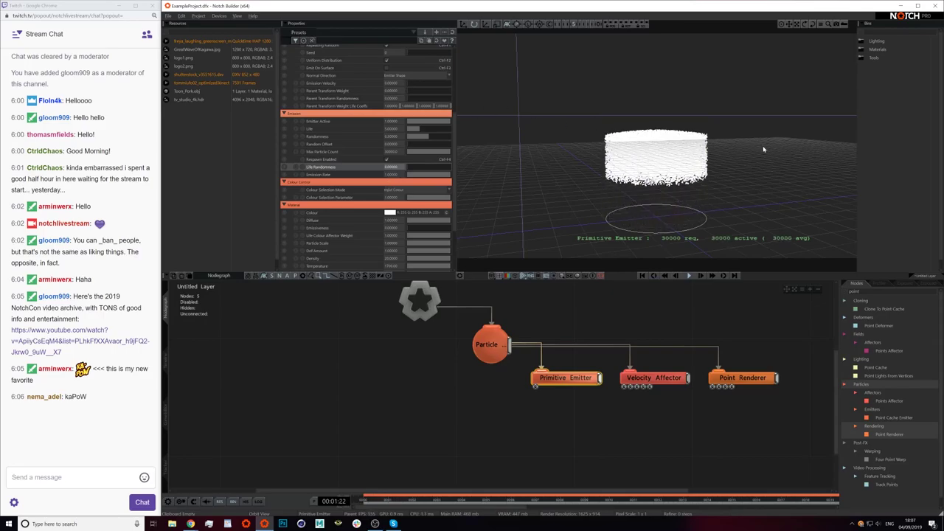
# - Rotate the circle emitter upright in the viewport while the simulation plays
pyautogui.scroll(-4, 765, 149)
pyautogui.moveTo(686, 158); pyautogui.dragTo(588, 95)
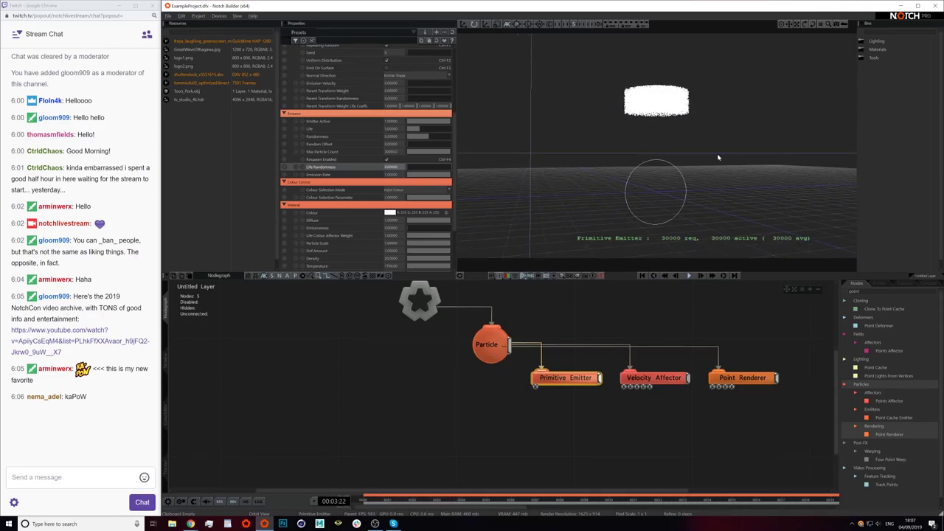
# - Raise the Primitive Emitter's Emission Rate to about 0.44 while the particles play
pyautogui.click(704, 327)
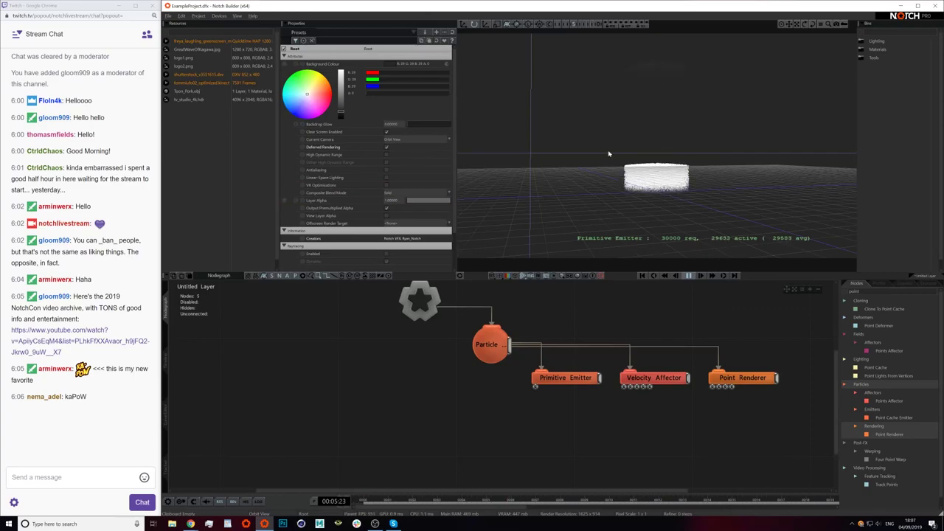
pyautogui.moveTo(642, 76); pyautogui.dragTo(725, 191)
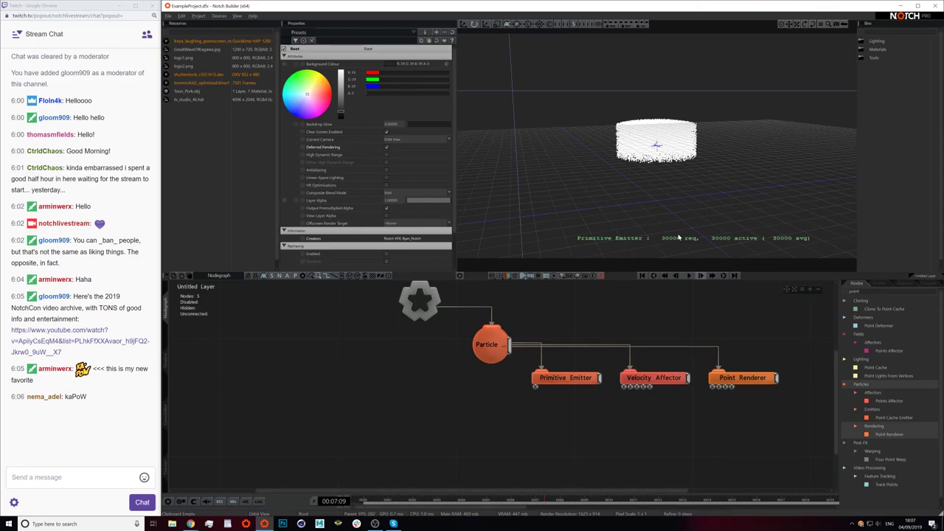
pyautogui.click(567, 377)
pyautogui.click(487, 352)
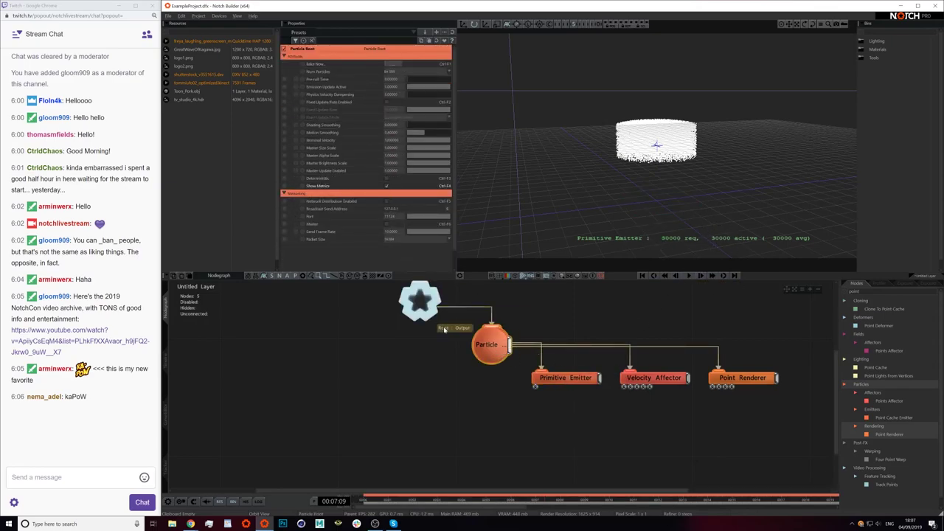
pyautogui.click(565, 377)
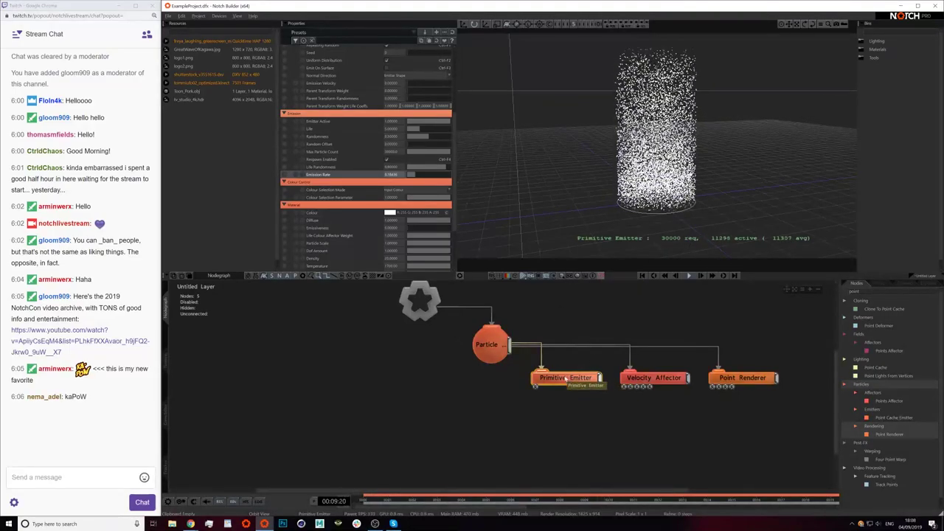
pyautogui.moveTo(415, 175); pyautogui.dragTo(423, 175)
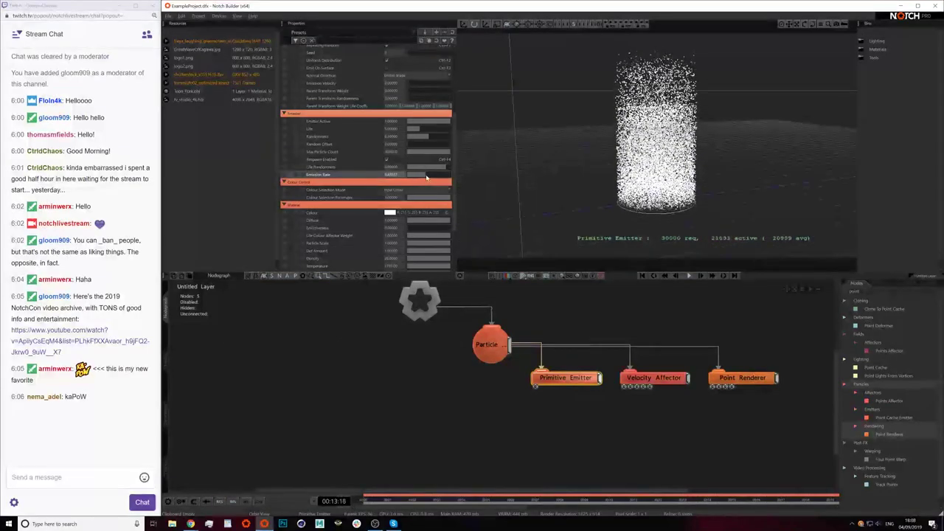
pyautogui.moveTo(426, 177); pyautogui.dragTo(426, 177)
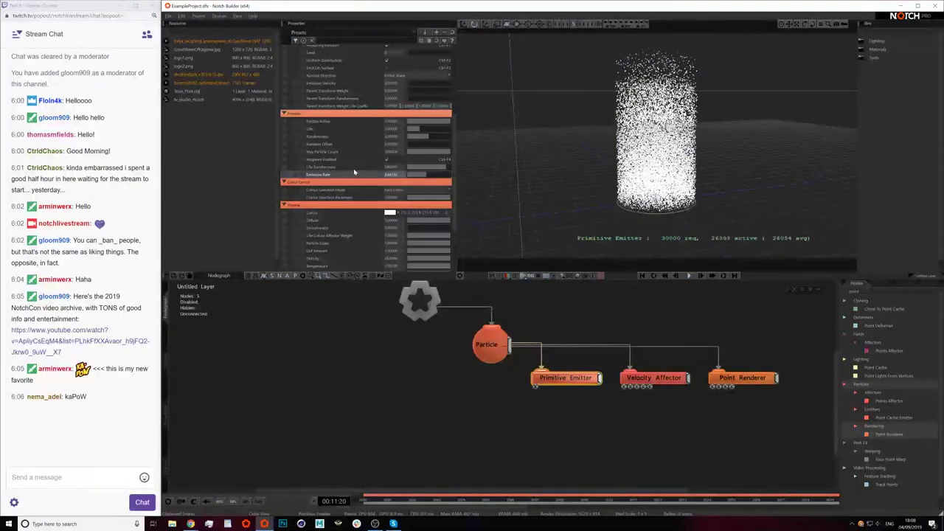
# - Raise the Primitive Emitter's Life to about 17.3 and replay the simulation from the start
pyautogui.click(601, 341)
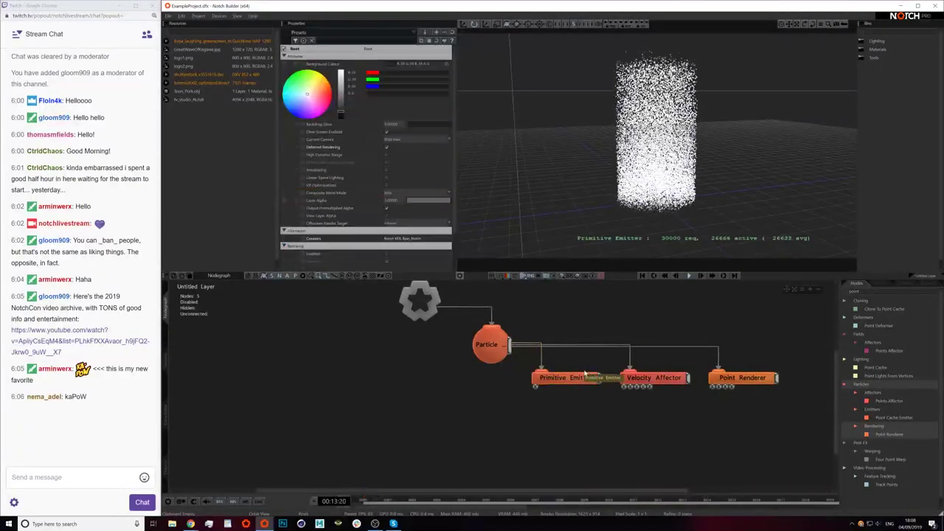
pyautogui.click(586, 376)
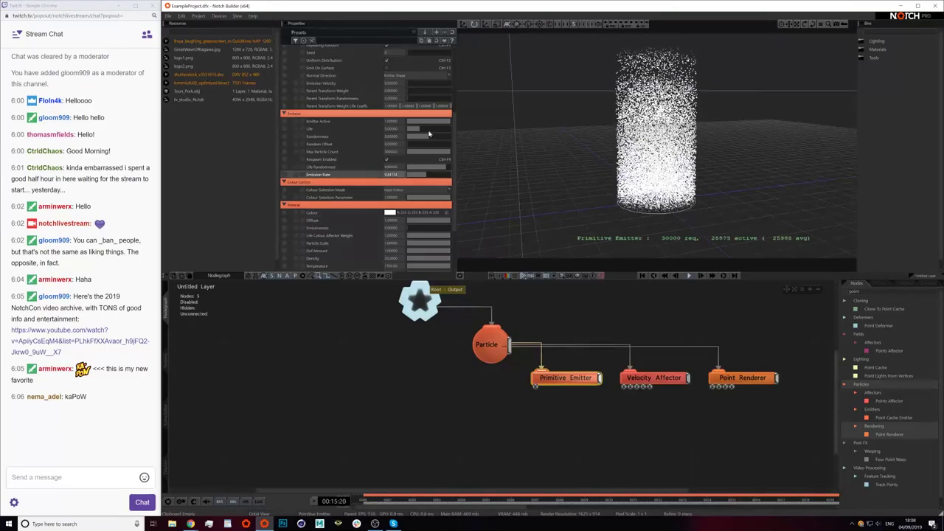
pyautogui.moveTo(420, 131); pyautogui.dragTo(539, 132)
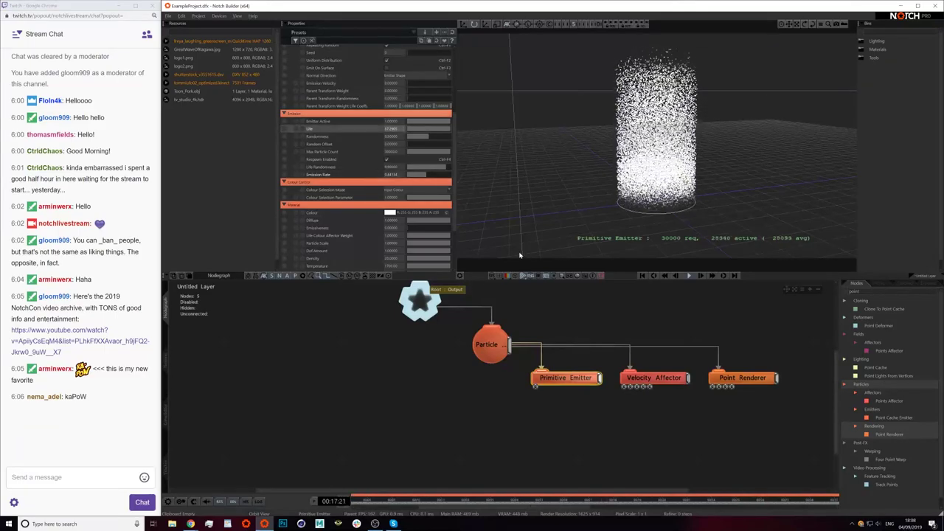
pyautogui.press('Home')
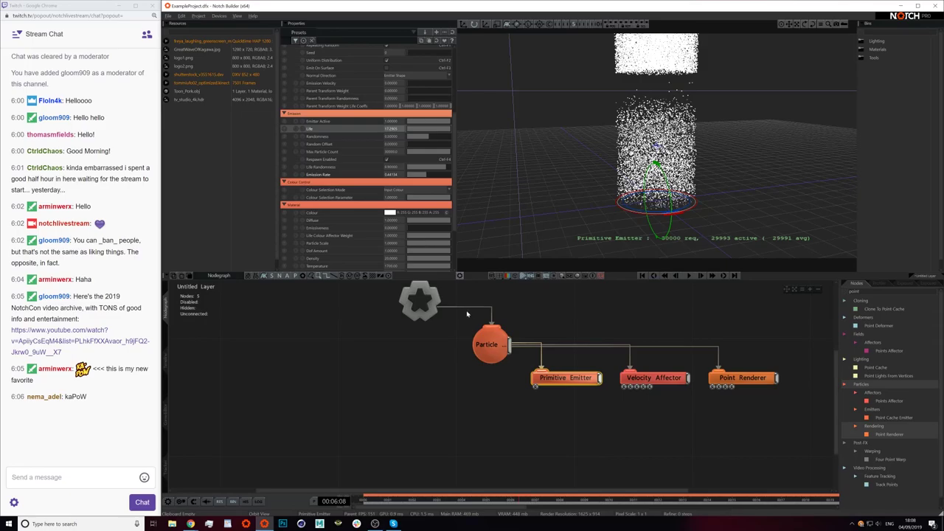
# - Switch from the nodegraph to the timeline and collapse Untitled Layer
pyautogui.moveTo(573, 322); pyautogui.dragTo(513, 344, button='middle')
pyautogui.scroll(-1, 562, 338)
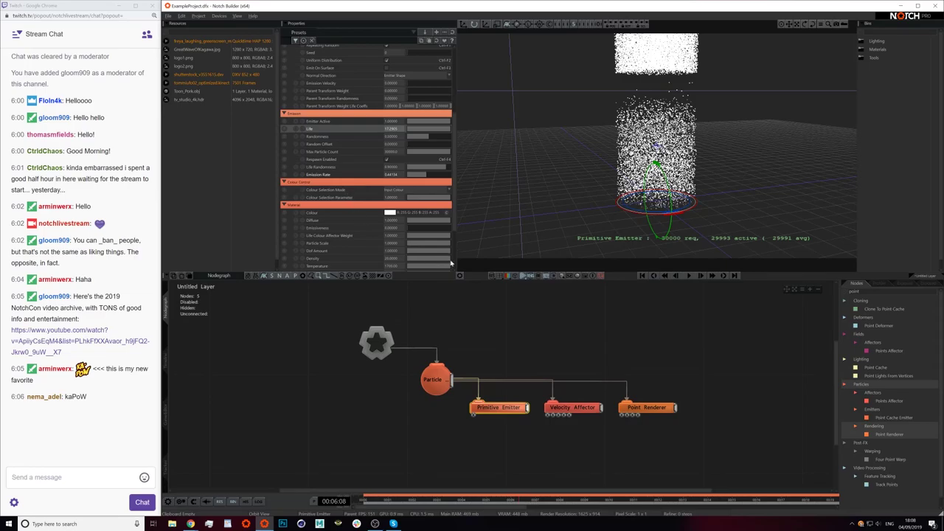
pyautogui.click(344, 325)
pyautogui.click(167, 363)
pyautogui.press('Tab')
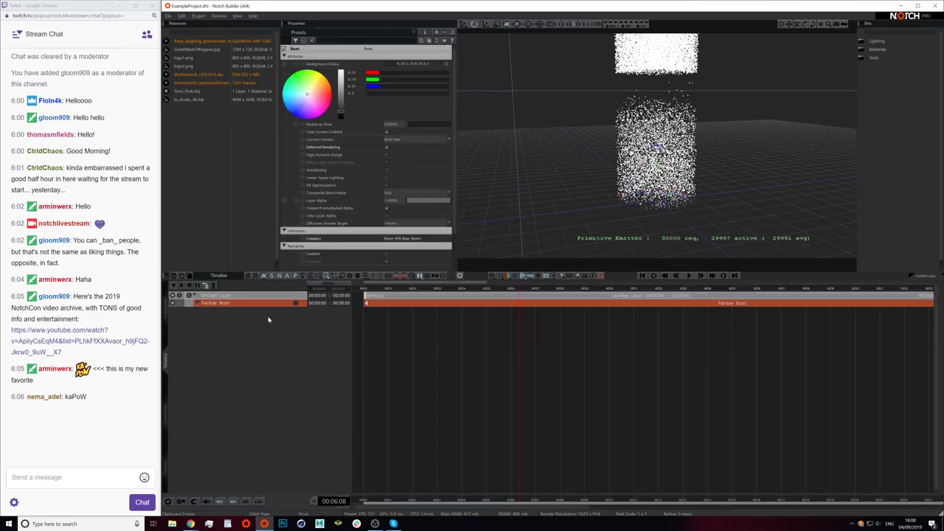
pyautogui.click(196, 295)
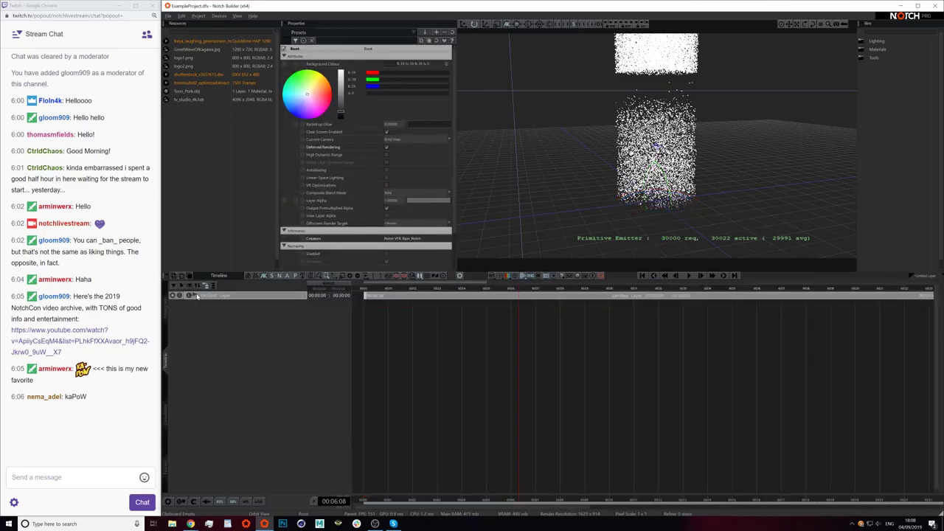
pyautogui.rightClick(198, 313)
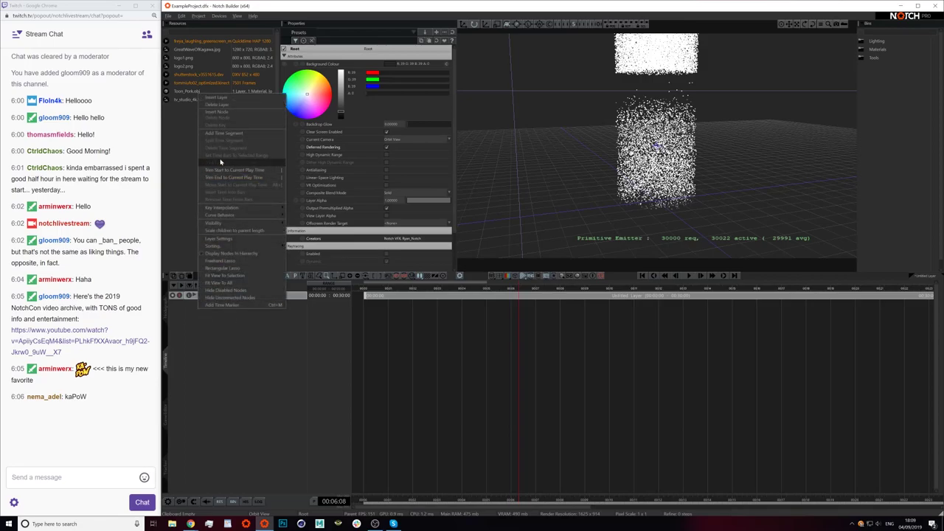
pyautogui.click(184, 325)
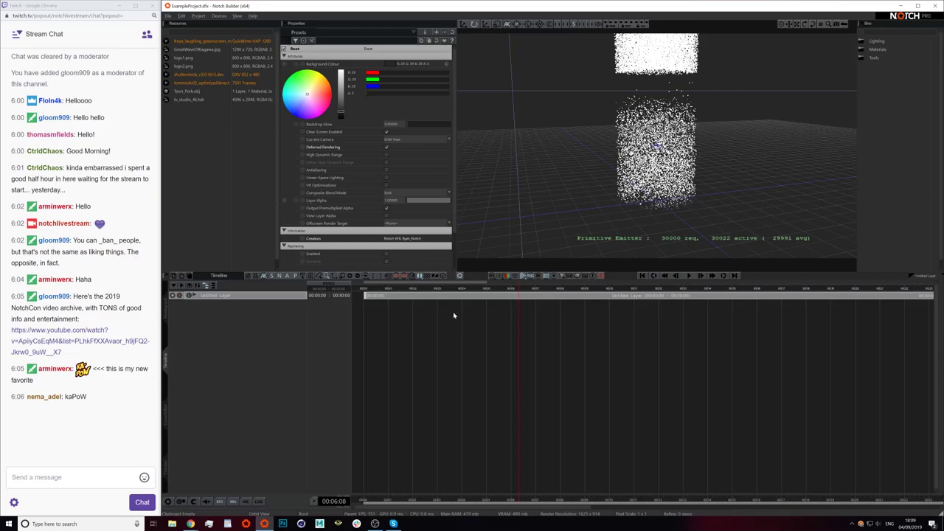
# - Minimise Notch and open the Notch User Group post about the tiger-to-zebra particle transition in Chrome
pyautogui.click(900, 6)
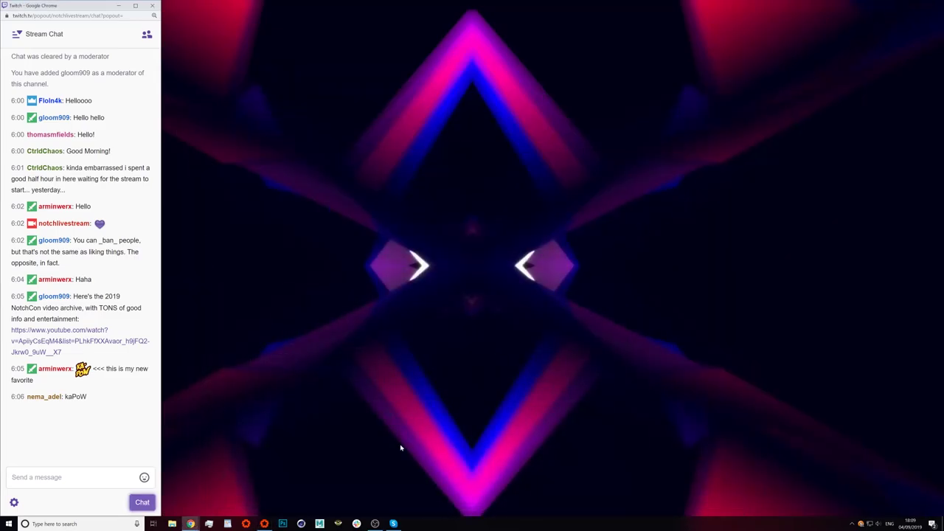
pyautogui.moveTo(199, 525)
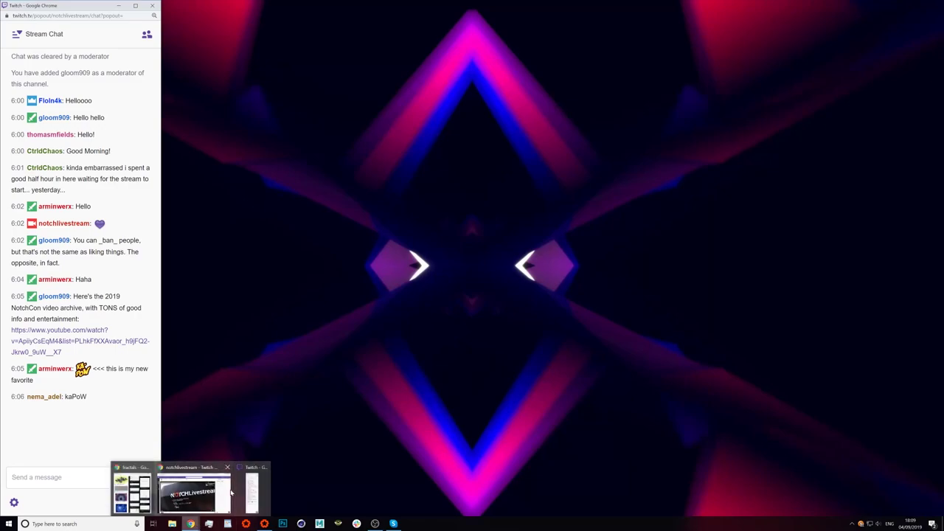
pyautogui.click(196, 492)
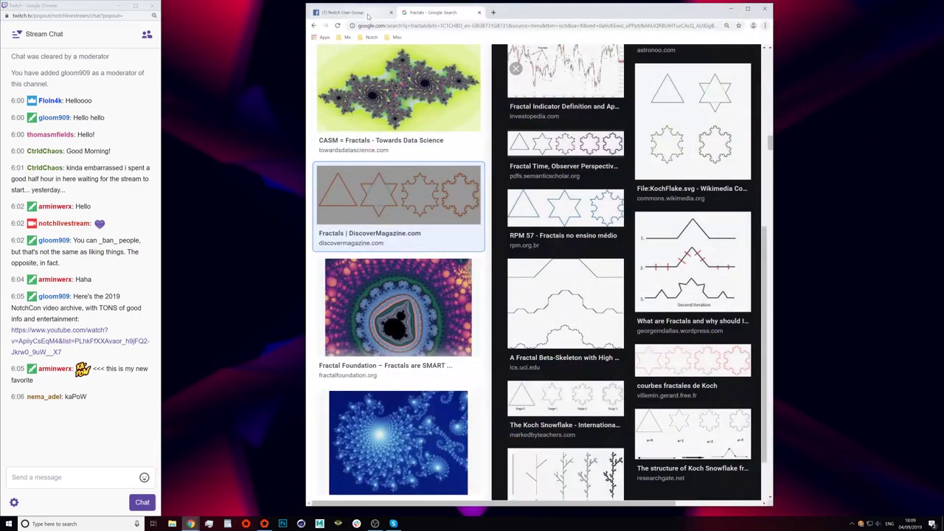
pyautogui.click(345, 12)
# - Play and scrub the post's video to examine how the particles move between the tiger and zebra images
pyautogui.click(451, 332)
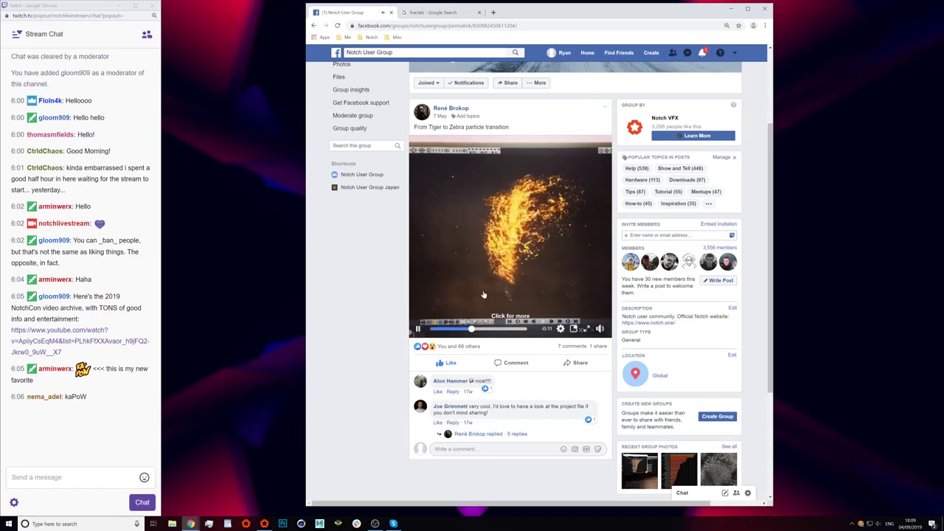
pyautogui.moveTo(487, 330); pyautogui.dragTo(517, 329)
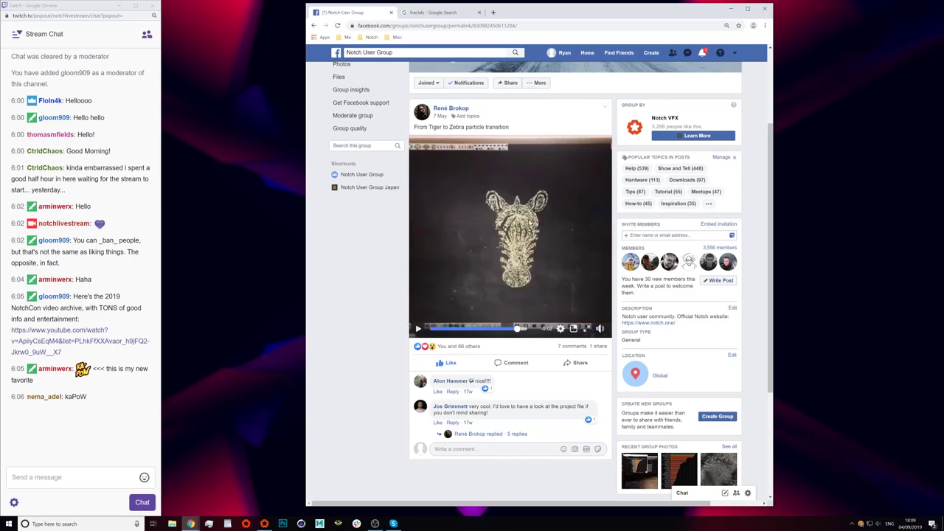
pyautogui.click(488, 329)
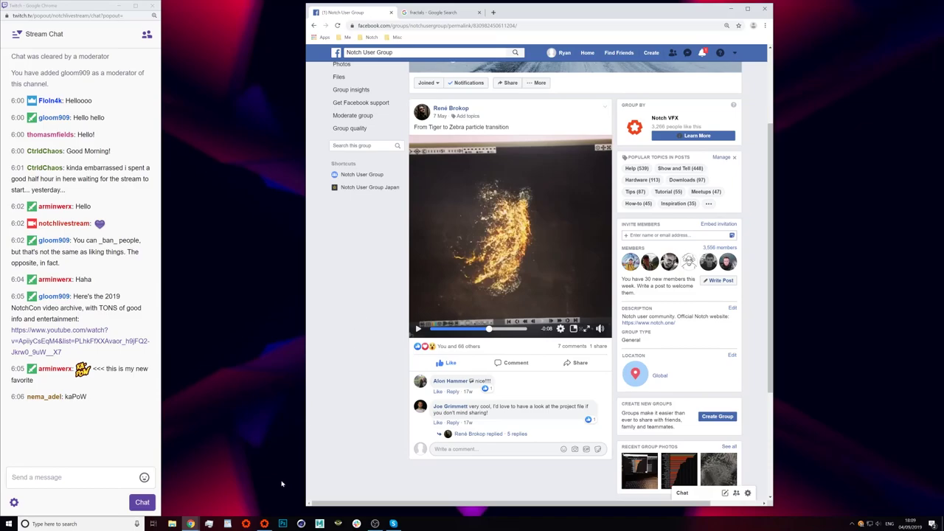
pyautogui.click(448, 329)
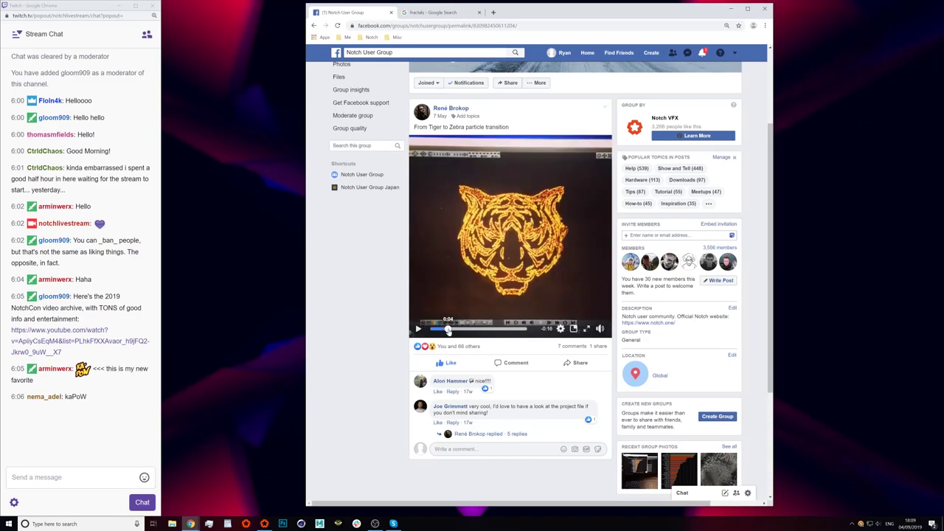
pyautogui.click(508, 329)
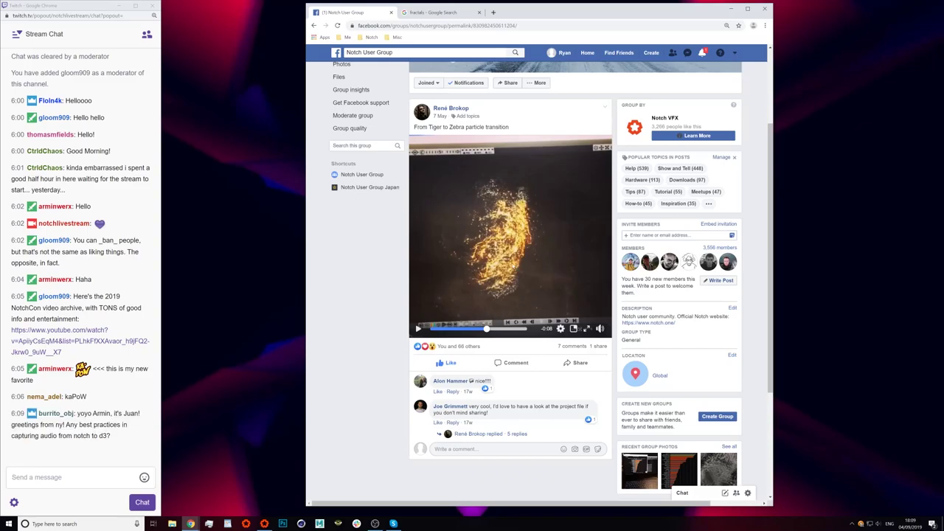
# - Return to Notch Builder, insert a new layer from the Blank Project template and open its nodegraph
pyautogui.click(264, 524)
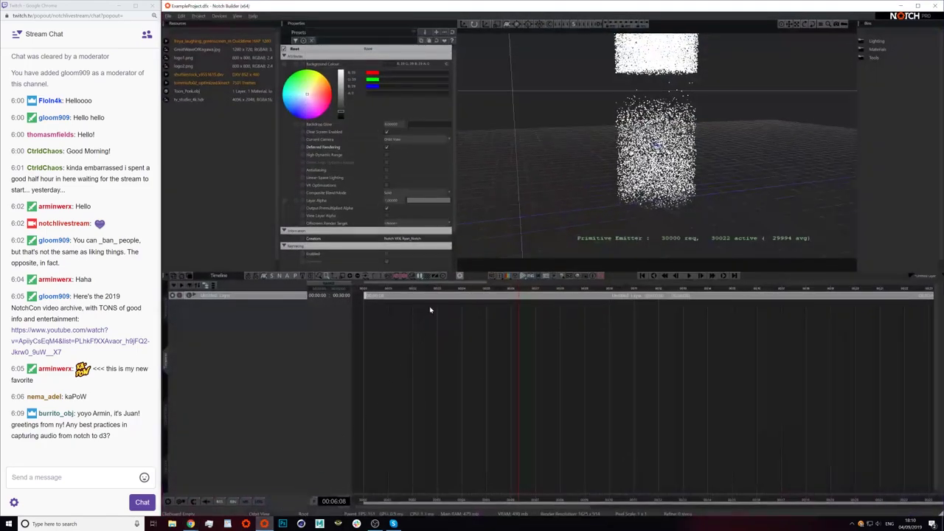
pyautogui.rightClick(221, 310)
pyautogui.click(221, 247)
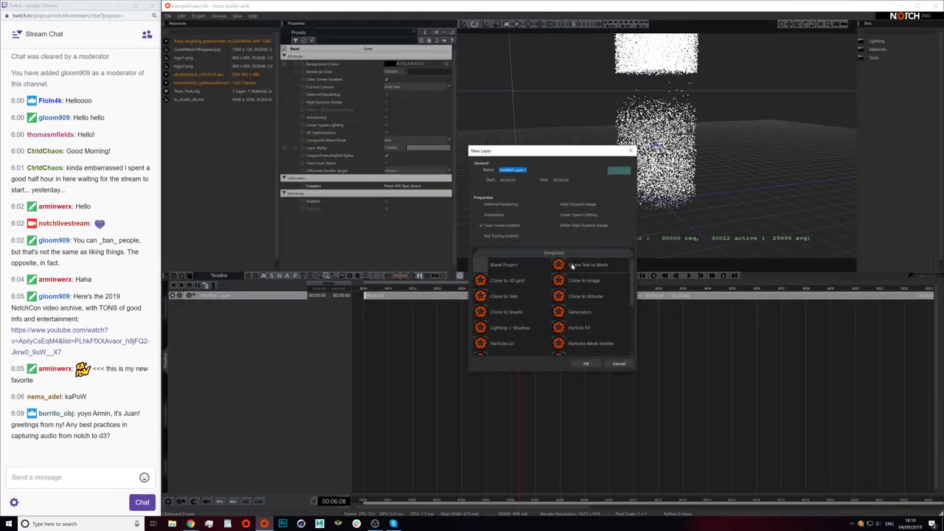
pyautogui.doubleClick(527, 267)
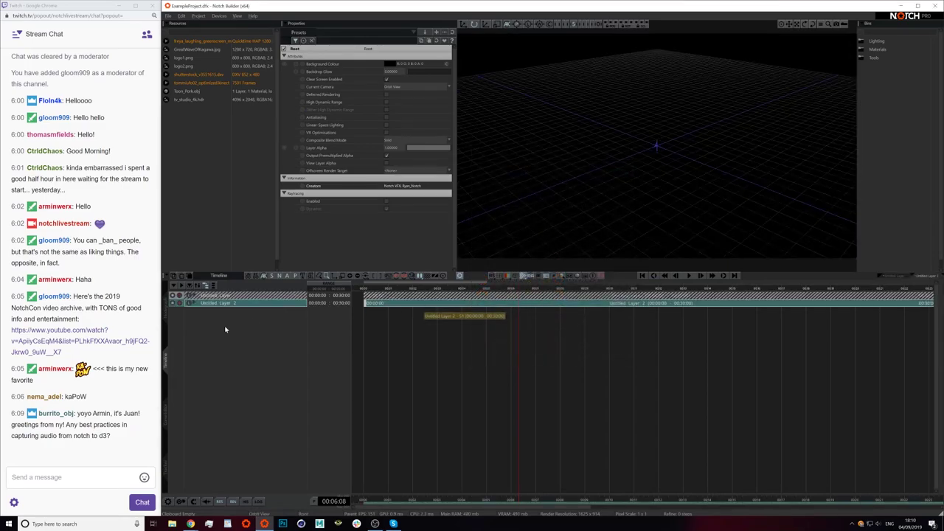
pyautogui.click(167, 316)
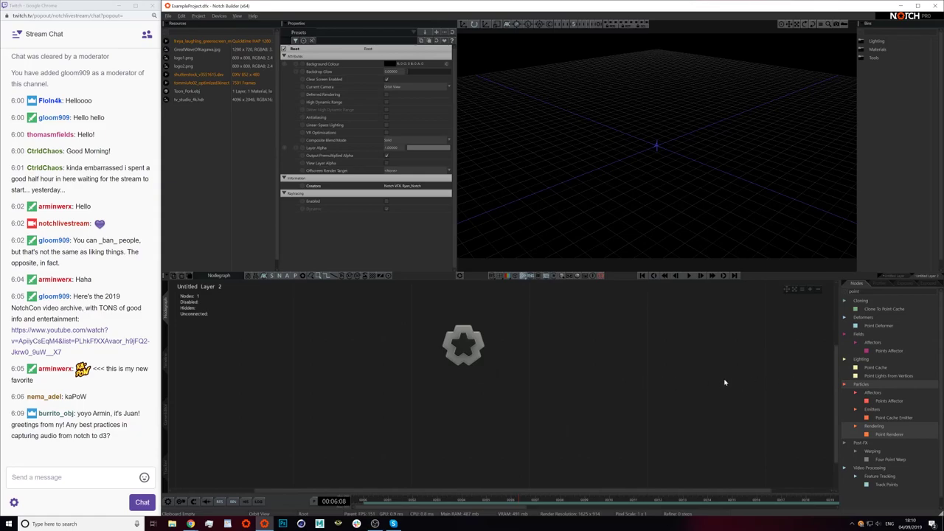
# - Add a Particle Root node connected to the Root of Untitled Layer 2
pyautogui.click(864, 292)
pyautogui.write('partic')
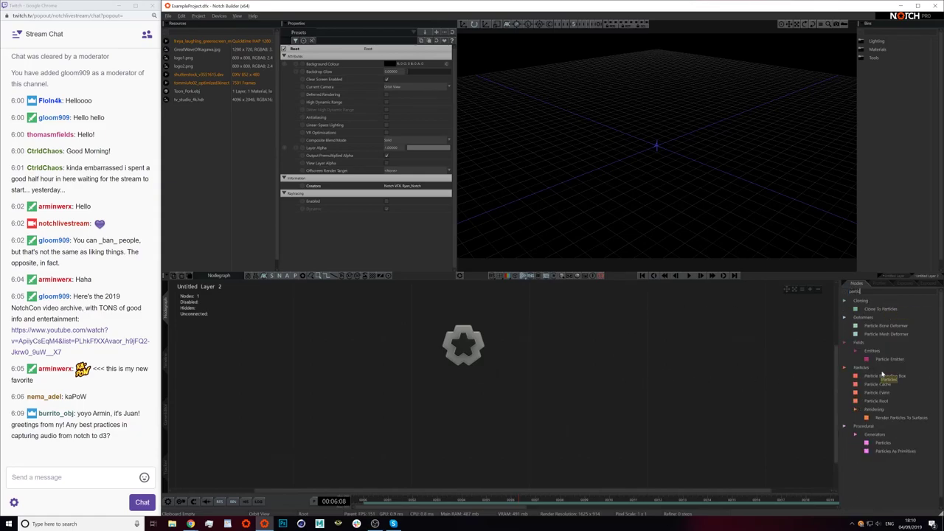
pyautogui.moveTo(872, 404); pyautogui.dragTo(538, 385)
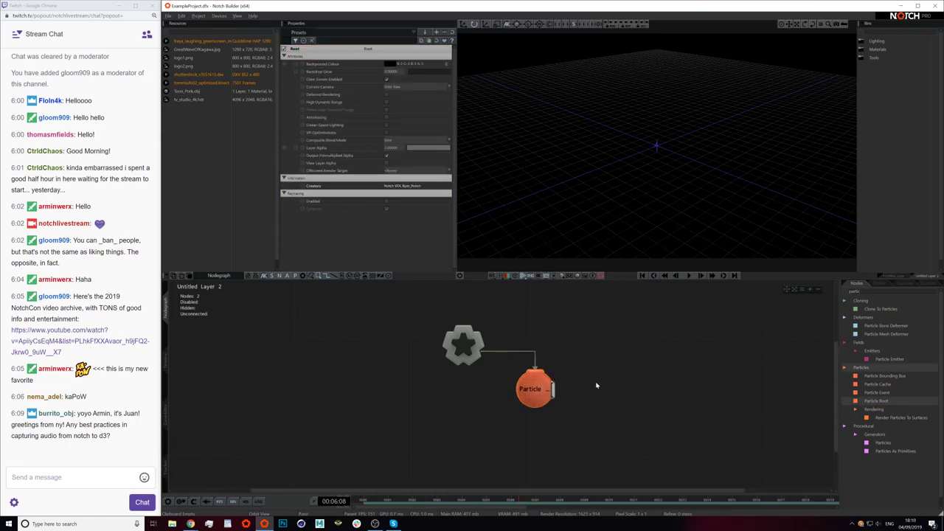
# - Add an Image Emitter node and connect it to the Particle Root's output
pyautogui.click(649, 388)
pyautogui.write('image')
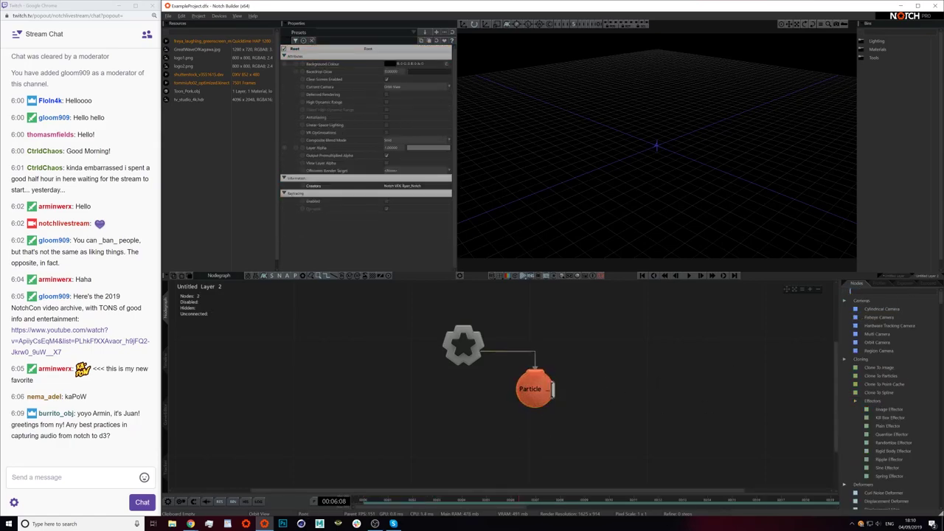
pyautogui.moveTo(888, 491); pyautogui.dragTo(625, 393)
pyautogui.moveTo(553, 390); pyautogui.dragTo(616, 421)
pyautogui.moveTo(641, 405); pyautogui.dragTo(580, 353, button='middle')
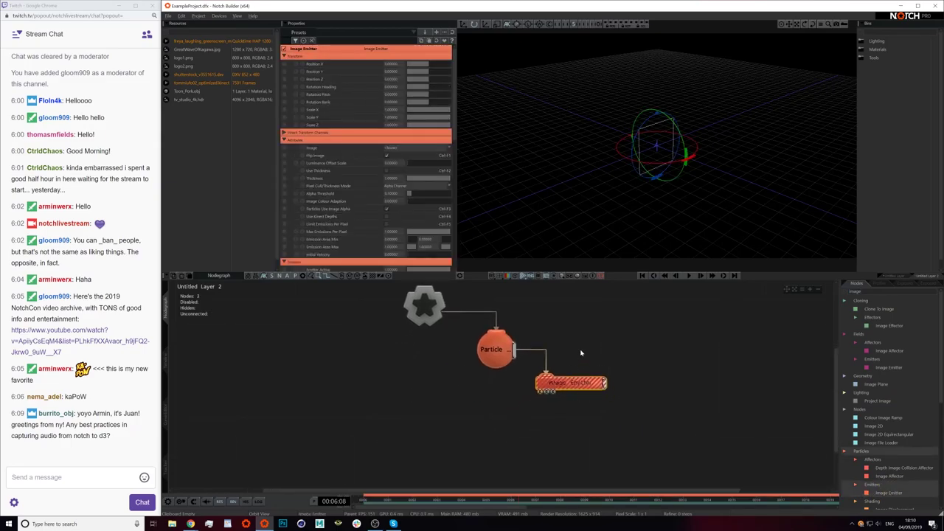
# - Add a Point Renderer node connected to the Particle Root, leaving space beside the Image Emitter
pyautogui.moveTo(619, 209); pyautogui.dragTo(633, 189, button='middle')
pyautogui.scroll(4, 649, 206)
pyautogui.moveTo(677, 227); pyautogui.dragTo(670, 219, button='middle')
pyautogui.scroll(2, 670, 219)
pyautogui.moveTo(528, 316); pyautogui.dragTo(478, 372)
pyautogui.click(620, 340)
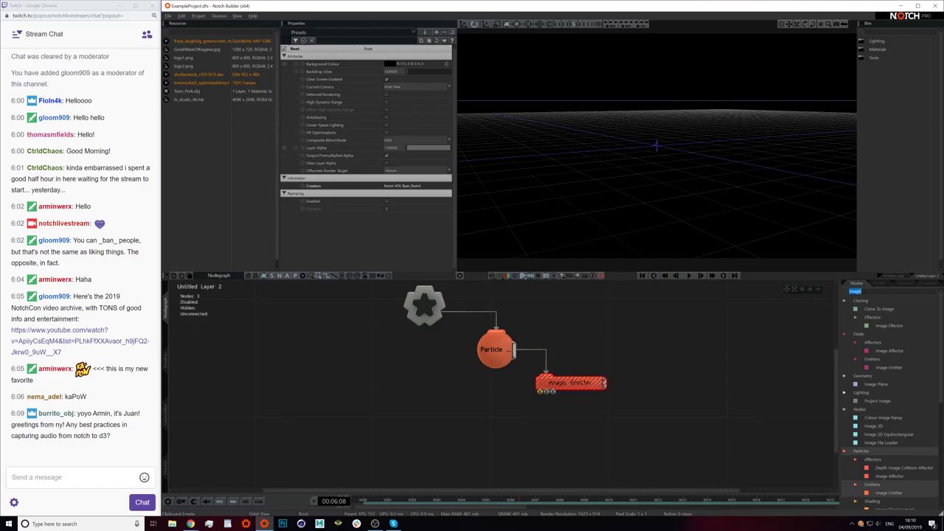
pyautogui.write('point')
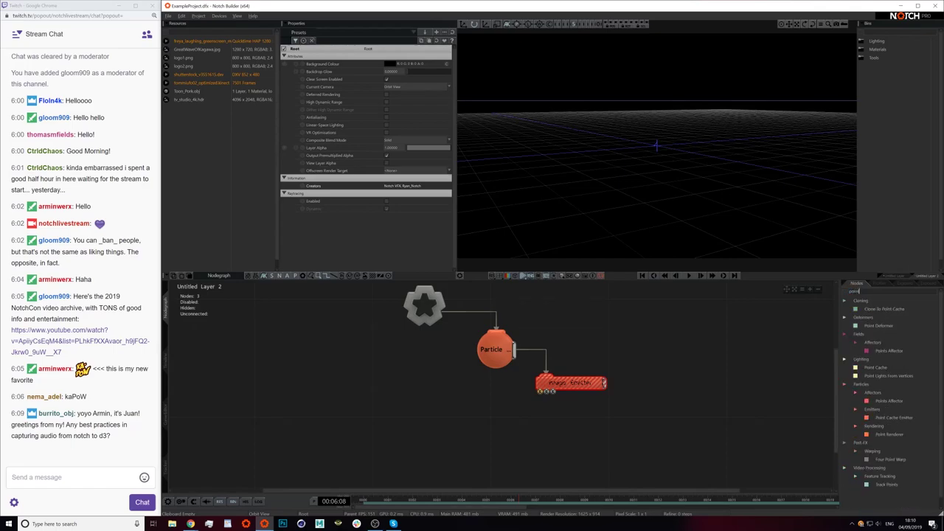
pyautogui.moveTo(890, 434); pyautogui.dragTo(696, 378)
# - Add a particle Vortex Affector node between the Image Emitter and Point Renderer, connected to the Particle Root
pyautogui.click(758, 383)
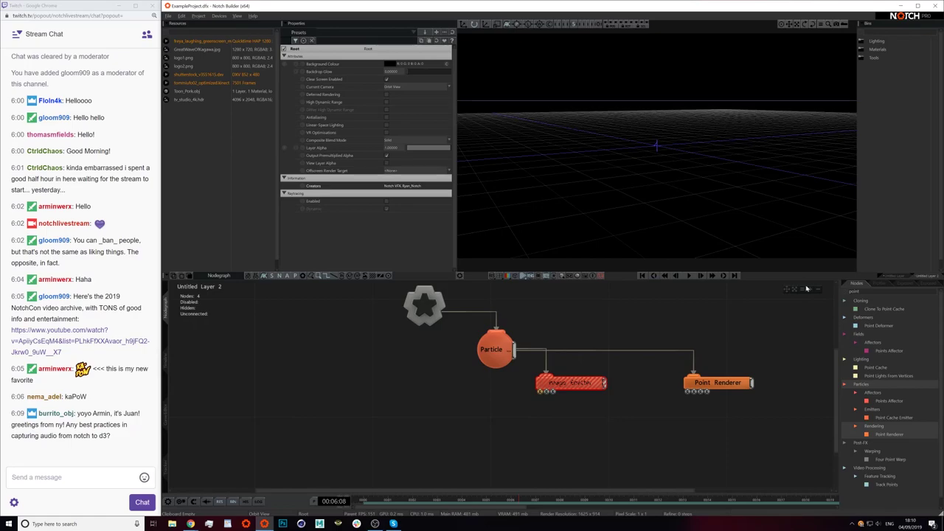
pyautogui.write('vortex')
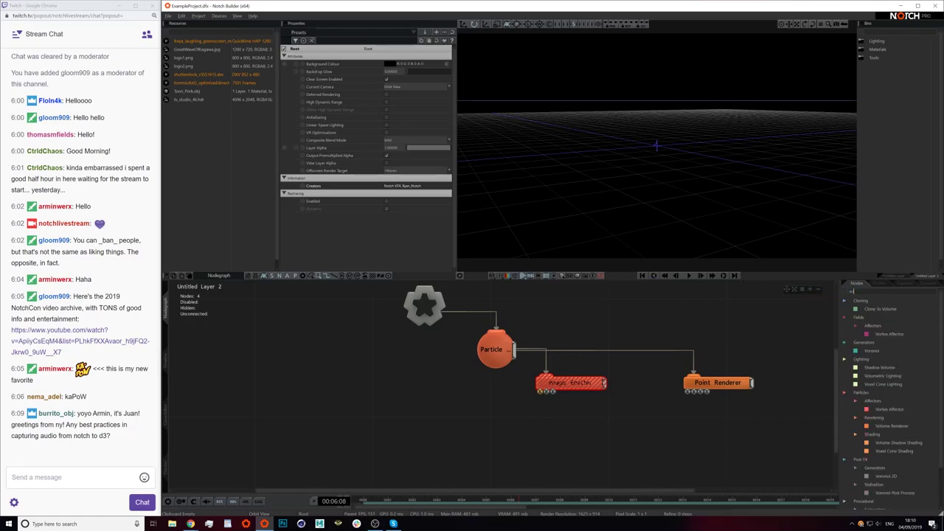
pyautogui.moveTo(880, 341); pyautogui.dragTo(632, 377)
pyautogui.moveTo(720, 382); pyautogui.dragTo(750, 381)
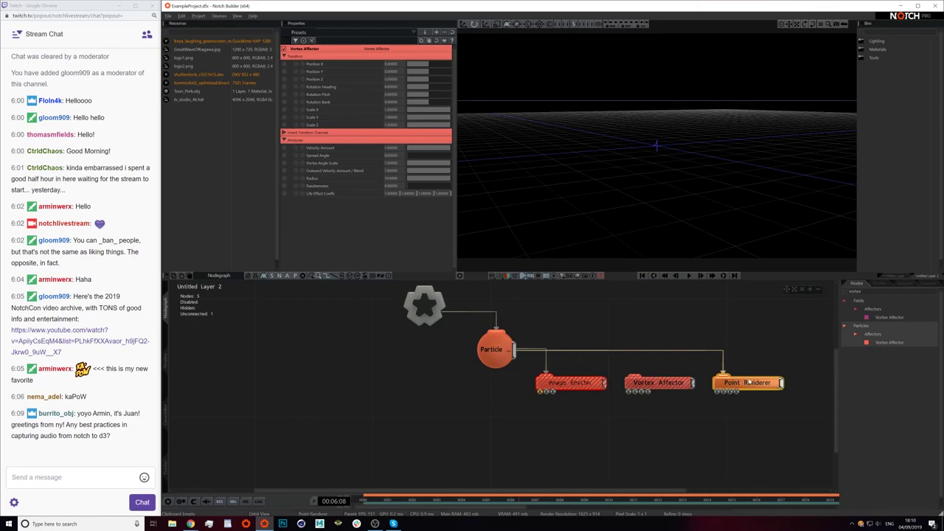
pyautogui.click(682, 380)
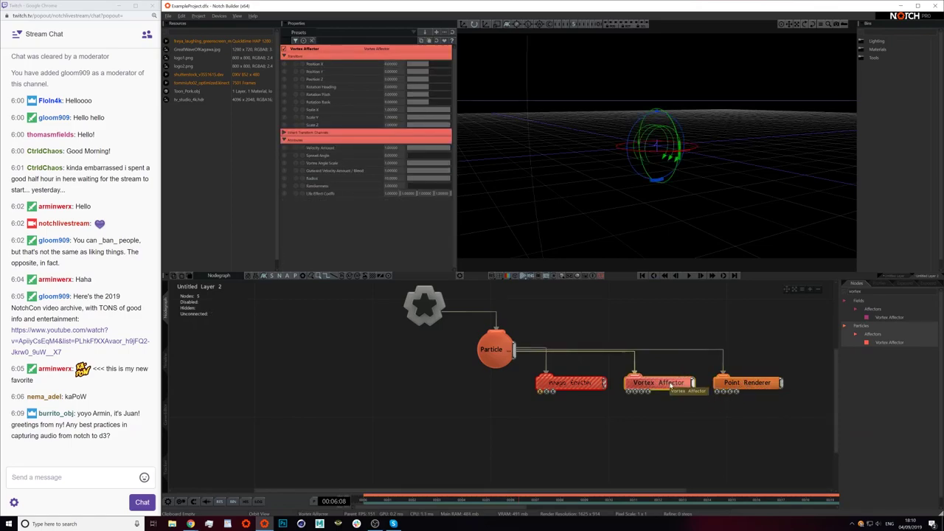
# - Bring logo1.png and logo2.png into the nodegraph as two Video Loader nodes, stacked one above the other
pyautogui.click(568, 384)
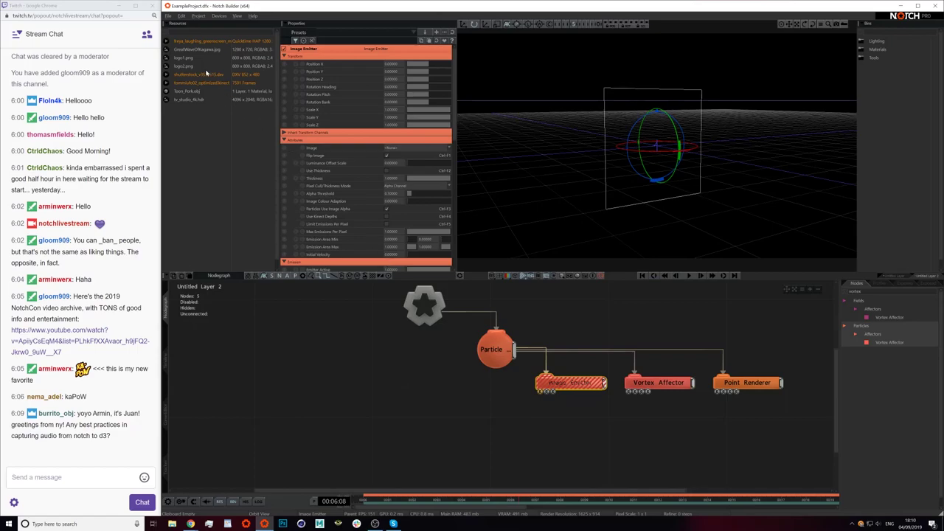
pyautogui.moveTo(210, 61); pyautogui.dragTo(354, 402)
pyautogui.moveTo(464, 386); pyautogui.dragTo(454, 415)
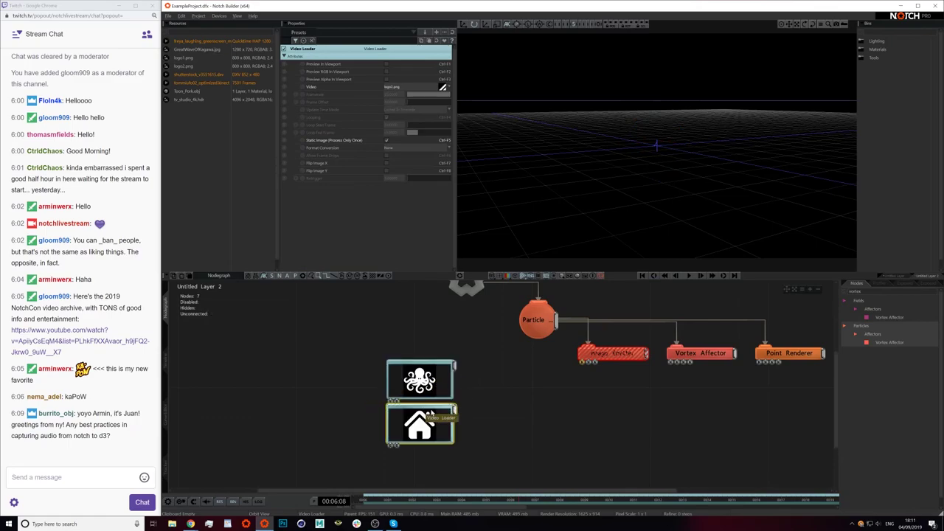
pyautogui.moveTo(521, 407); pyautogui.dragTo(481, 385, button='middle')
pyautogui.click(473, 389)
pyautogui.click(392, 360)
pyautogui.click(392, 396)
pyautogui.click(391, 363)
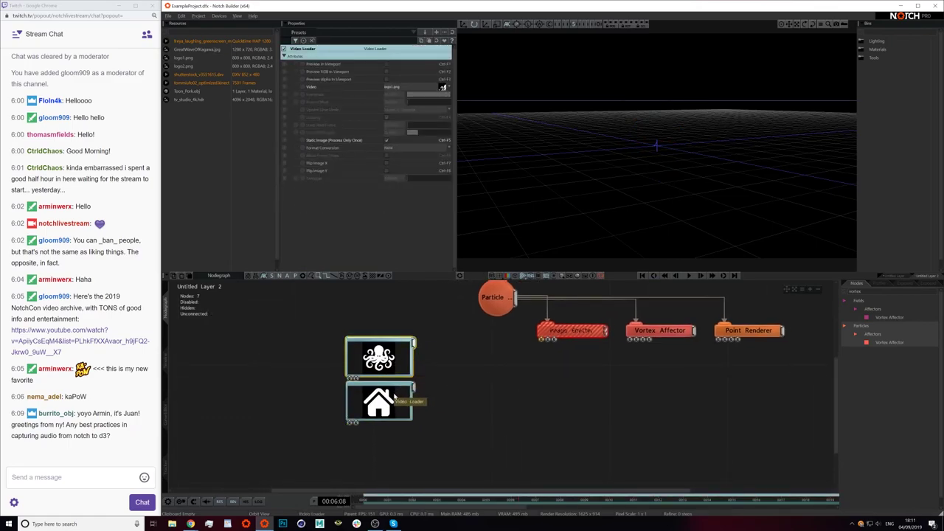
pyautogui.click(527, 405)
pyautogui.moveTo(527, 405); pyautogui.dragTo(489, 415, button='middle')
pyautogui.scroll(-2, 489, 412)
pyautogui.click(334, 397)
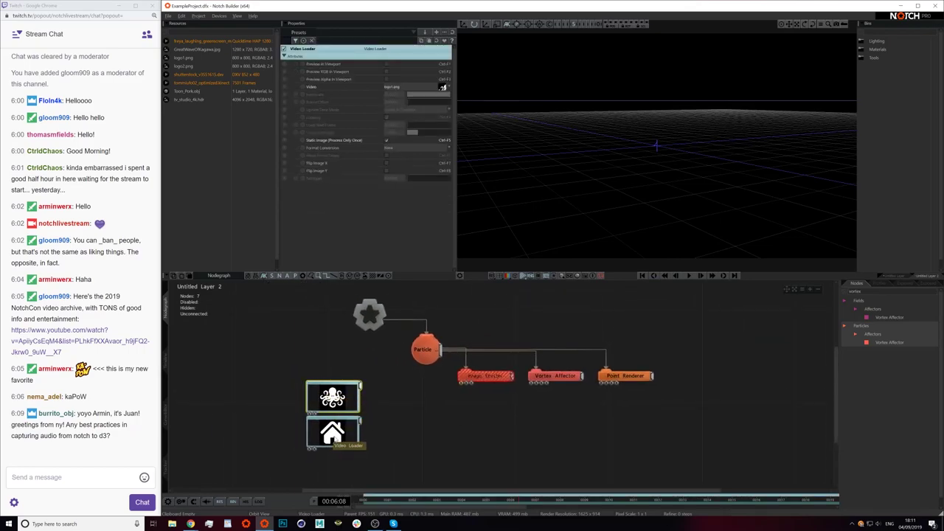
# - Add a Multiplex Sources node fed by both Video Loaders, and move the three image nodes away from below the Image Emitter
pyautogui.click(745, 352)
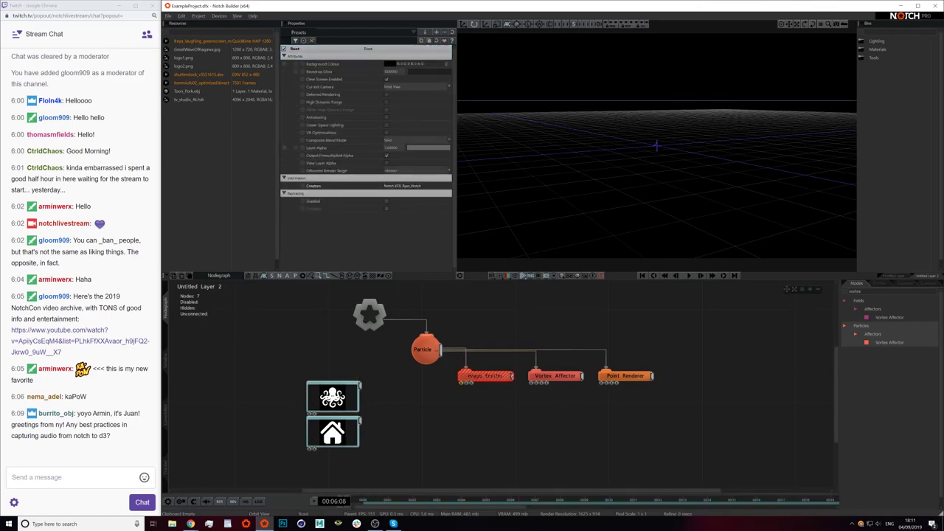
pyautogui.press('BackSpace')
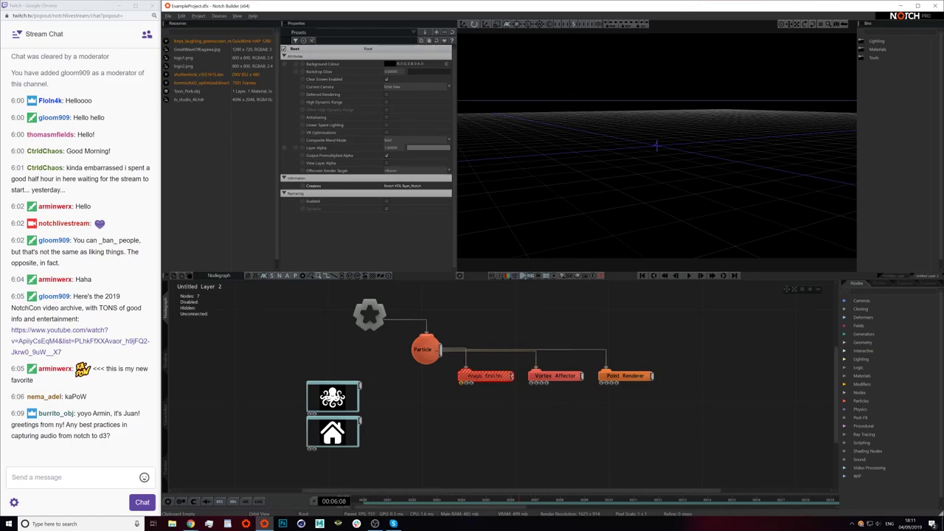
pyautogui.moveTo(413, 440); pyautogui.dragTo(386, 419)
pyautogui.moveTo(473, 414); pyautogui.dragTo(431, 389, button='middle')
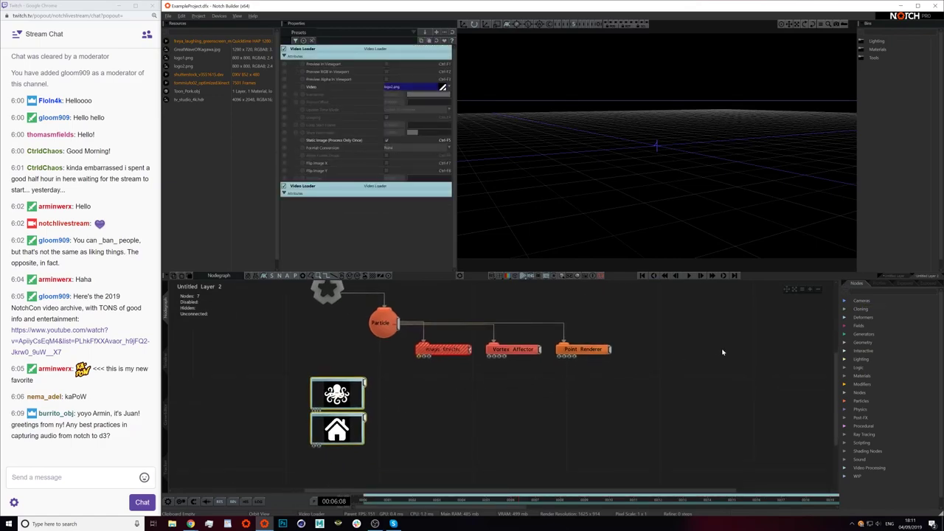
pyautogui.moveTo(723, 350); pyautogui.dragTo(733, 362, button='middle')
pyautogui.click(865, 292)
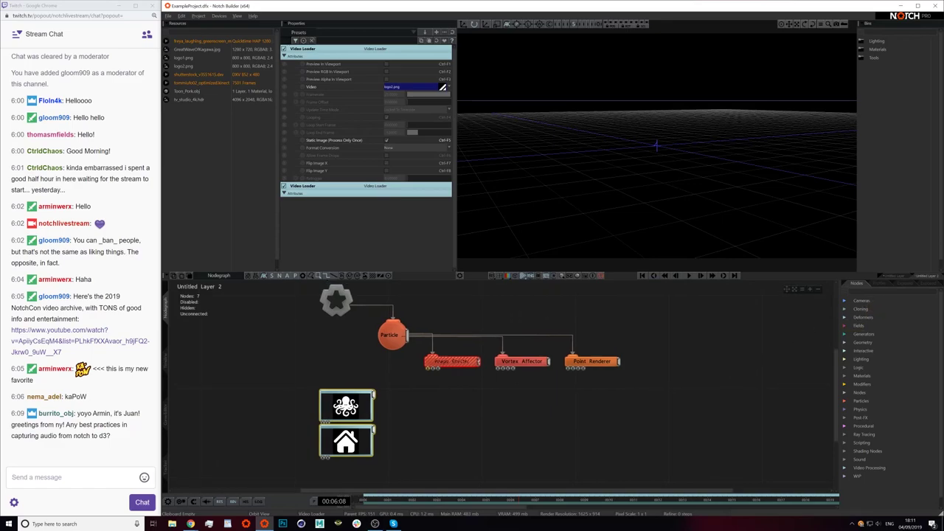
pyautogui.write('mult')
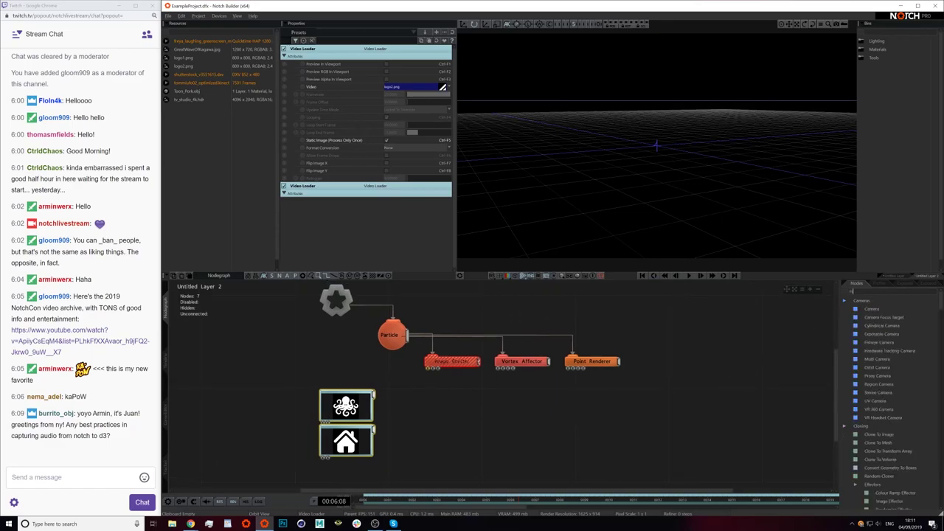
pyautogui.moveTo(892, 351); pyautogui.dragTo(408, 398)
pyautogui.moveTo(395, 438); pyautogui.dragTo(430, 403)
pyautogui.moveTo(430, 404); pyautogui.dragTo(468, 369, button='middle')
pyautogui.moveTo(503, 427); pyautogui.dragTo(362, 358)
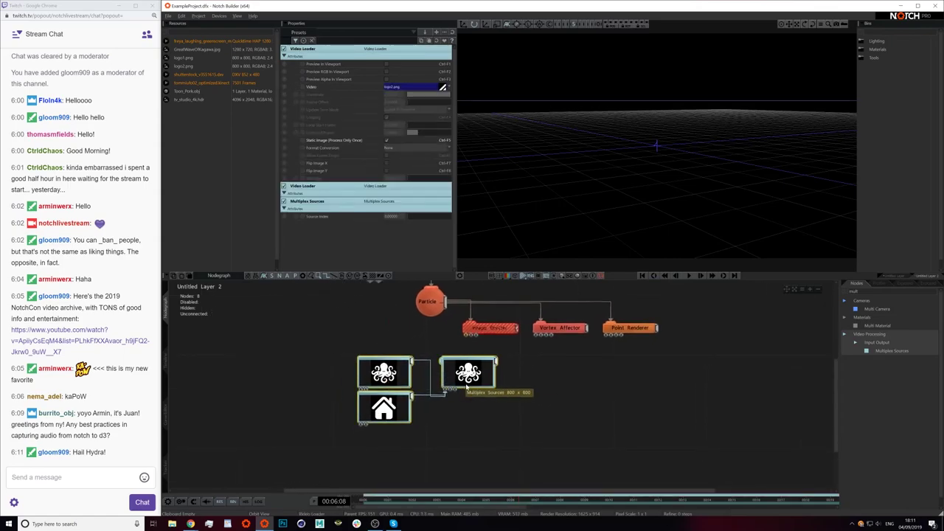
pyautogui.moveTo(469, 385); pyautogui.dragTo(388, 386)
# - Set the Multiplex Sources node's Source Index to 1 and connect its output to the Image Emitter's image input
pyautogui.click(464, 392)
pyautogui.click(384, 376)
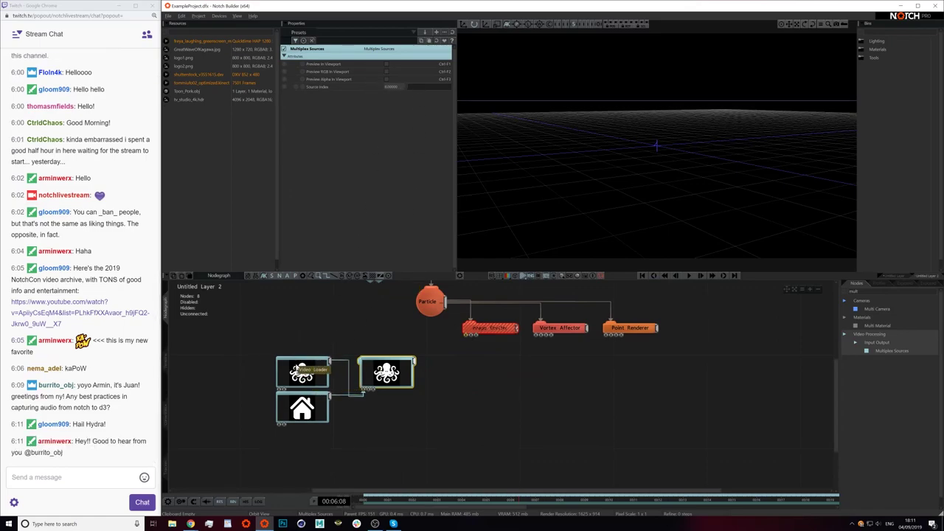
pyautogui.moveTo(413, 89); pyautogui.dragTo(492, 88)
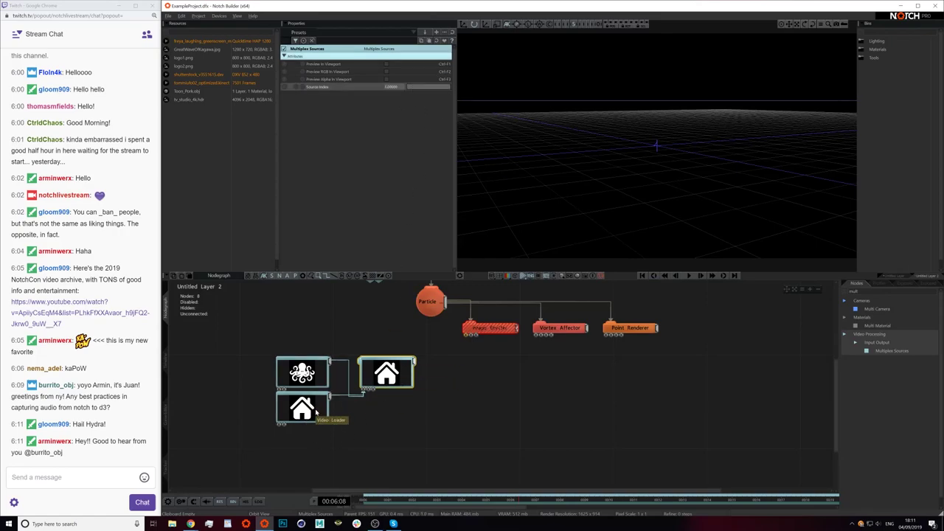
pyautogui.moveTo(437, 89); pyautogui.dragTo(813, 174)
pyautogui.click(473, 422)
pyautogui.moveTo(415, 360); pyautogui.dragTo(466, 335)
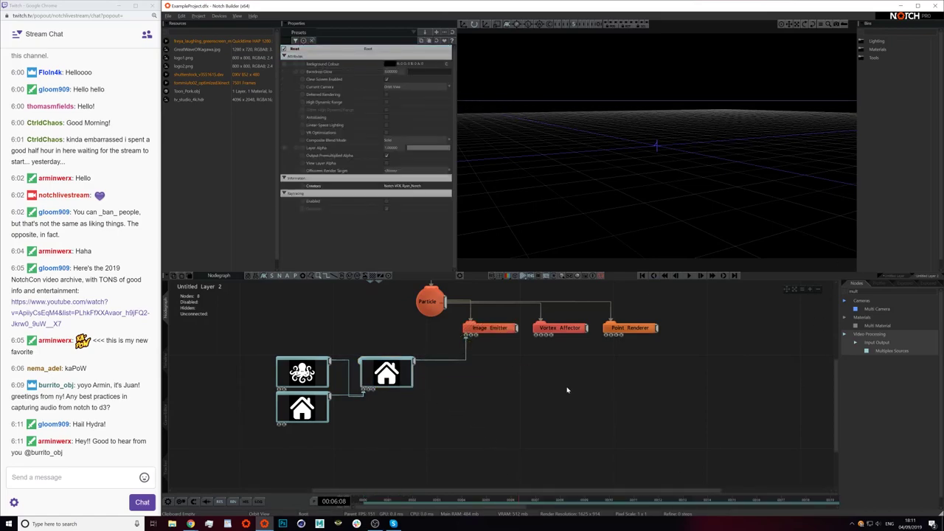
# - Disable the Vortex Affector and set the Multiplex Sources node's Source Index to 0
pyautogui.click(563, 328)
pyautogui.hotkey('ctrl', 'd')
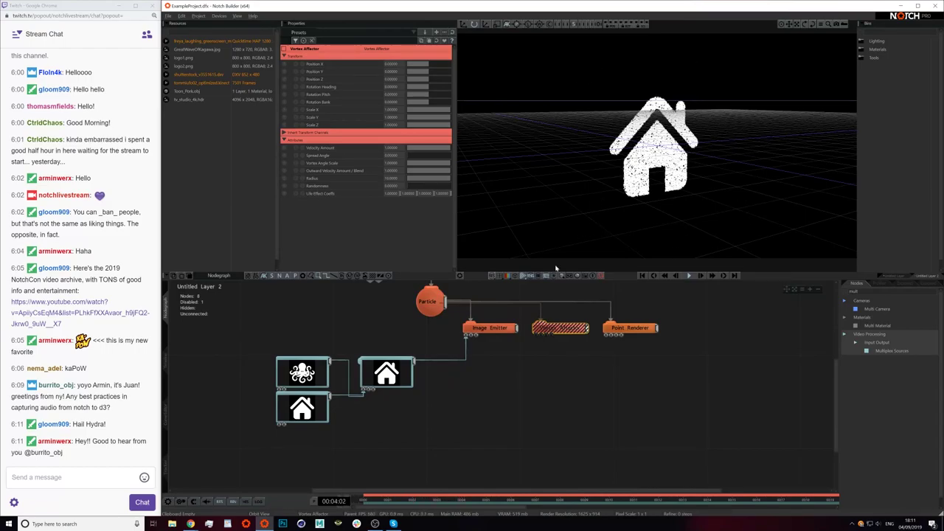
pyautogui.click(374, 377)
pyautogui.click(444, 87)
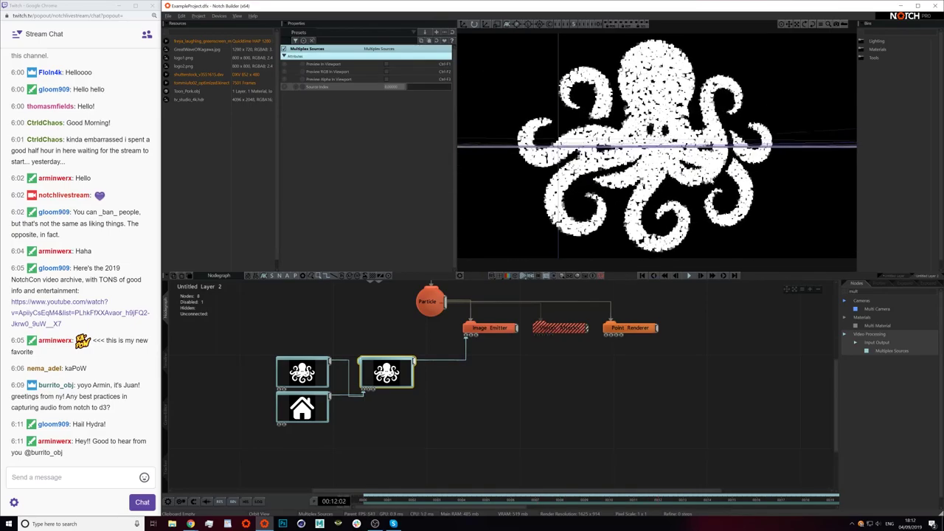
# - Set the Root node's Background Colour to dark grey
pyautogui.click(725, 381)
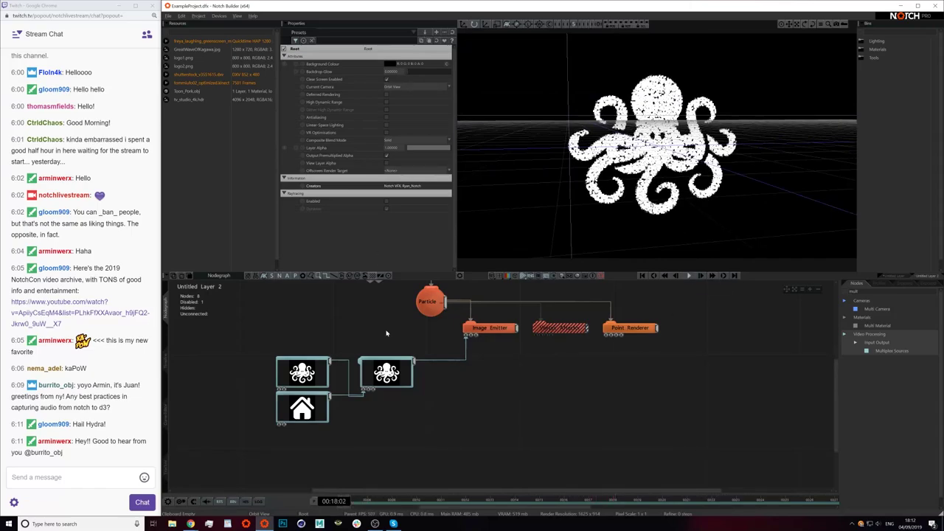
pyautogui.click(389, 65)
pyautogui.moveTo(341, 112); pyautogui.dragTo(340, 106)
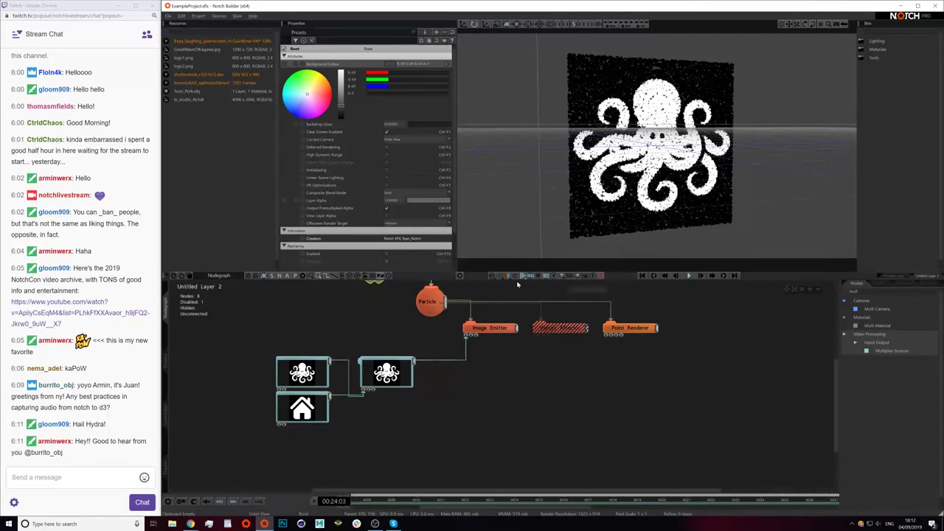
pyautogui.click(485, 330)
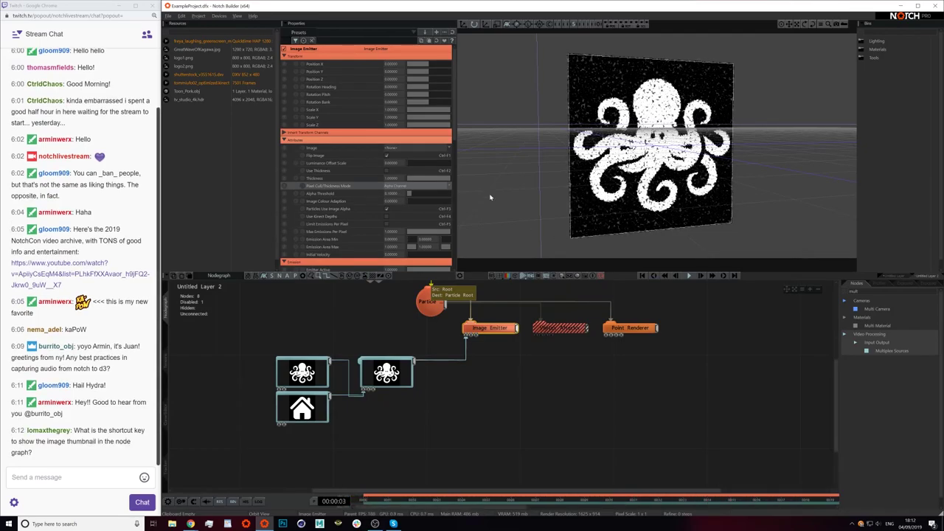
pyautogui.click(407, 188)
pyautogui.click(410, 196)
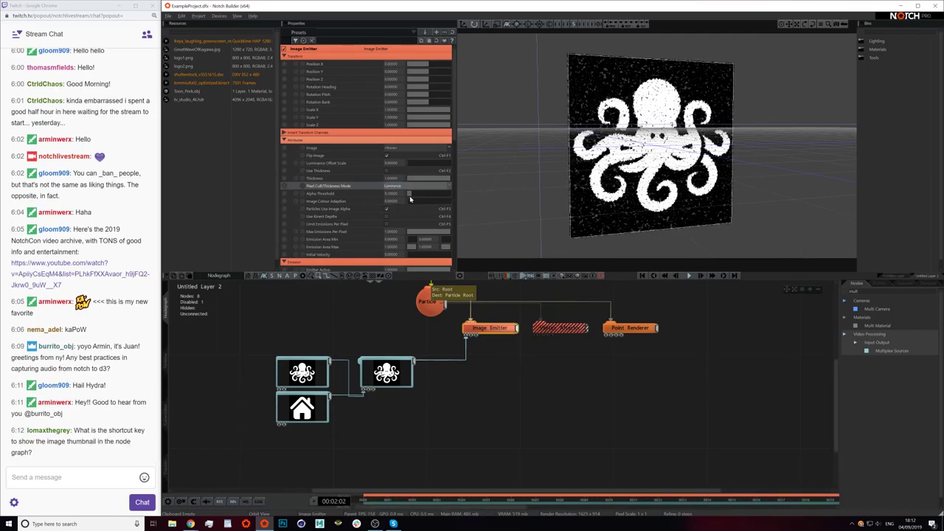
pyautogui.click(801, 348)
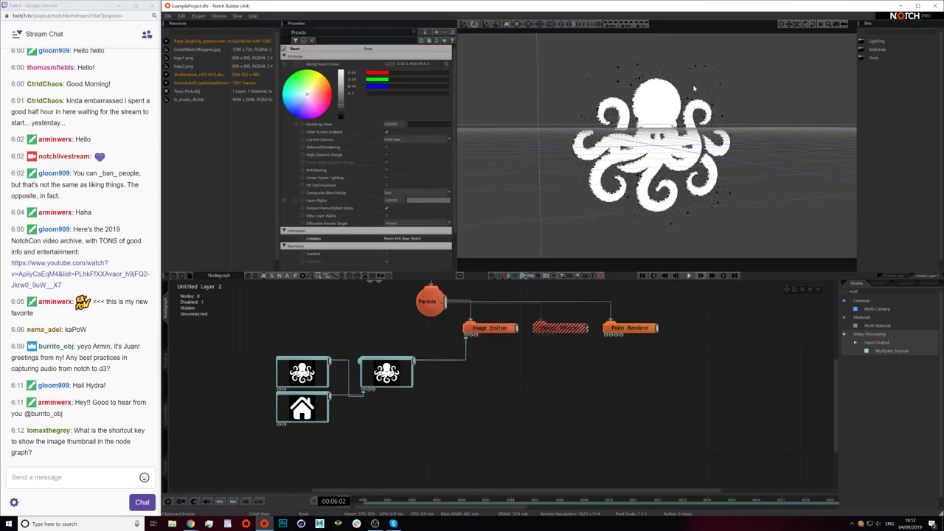
# - Raise the Image Emitter's Alpha Threshold to about 0.67
pyautogui.click(494, 329)
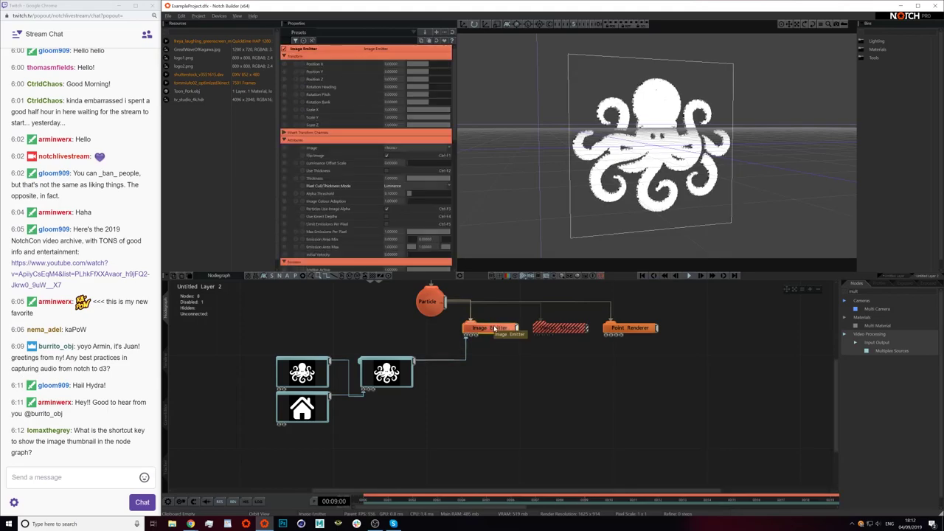
pyautogui.click(416, 196)
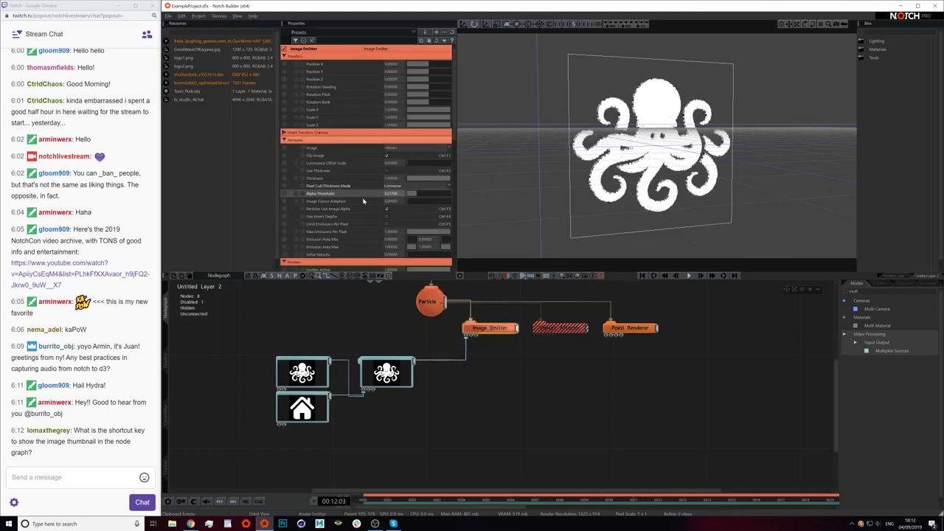
pyautogui.moveTo(421, 197); pyautogui.dragTo(426, 194)
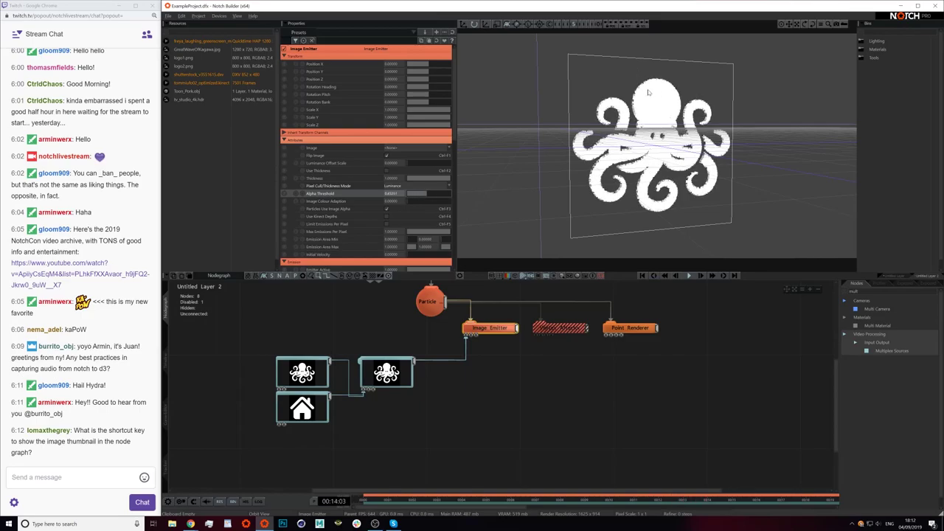
pyautogui.moveTo(425, 196); pyautogui.dragTo(562, 147)
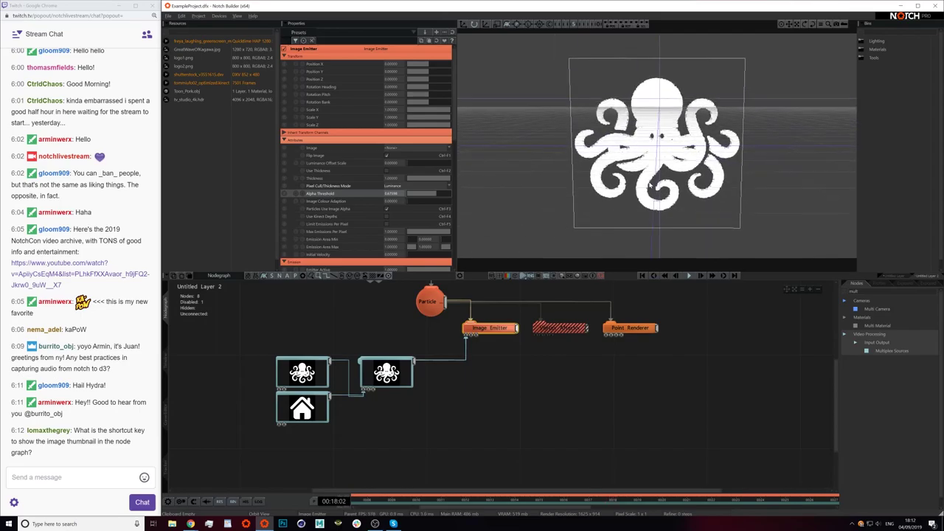
# - Test the image switch by setting the Multiplex Sources node's Source Index to 1 and back to 0
pyautogui.click(395, 370)
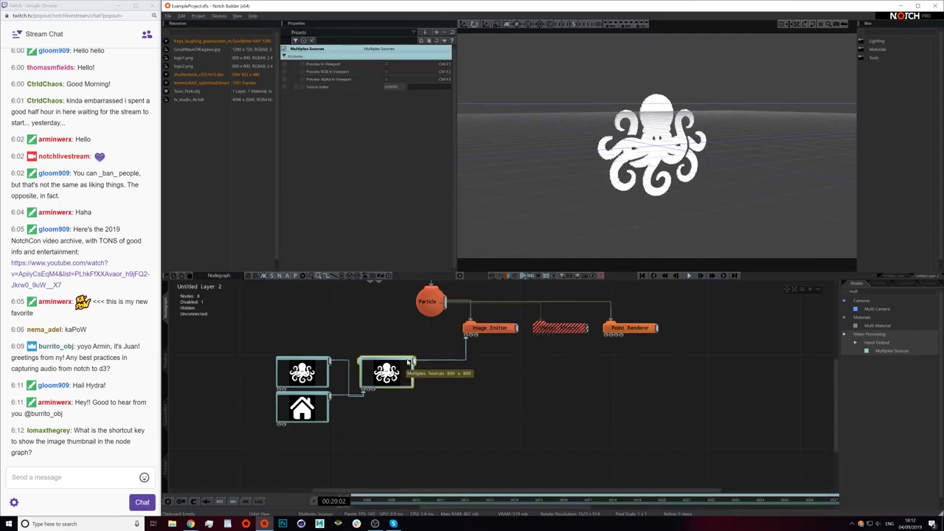
pyautogui.moveTo(412, 91); pyautogui.dragTo(504, 93)
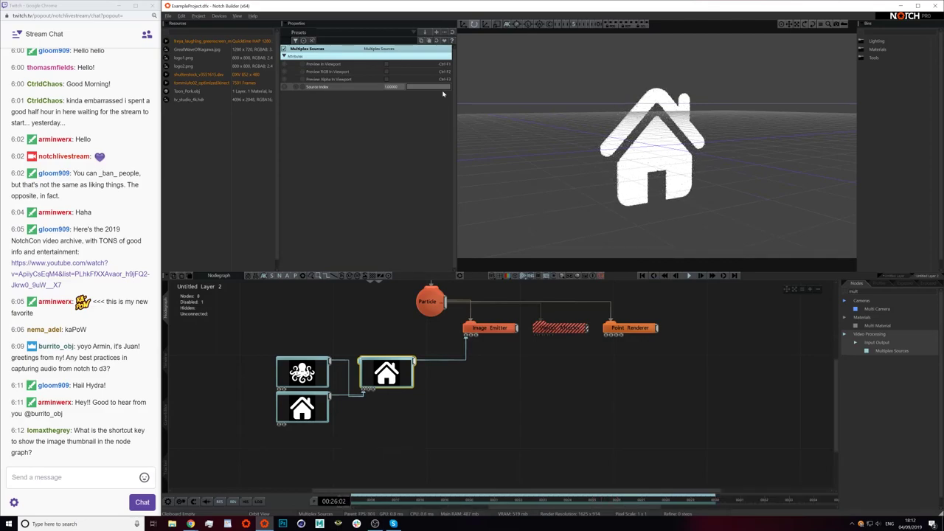
pyautogui.moveTo(443, 92); pyautogui.dragTo(380, 94)
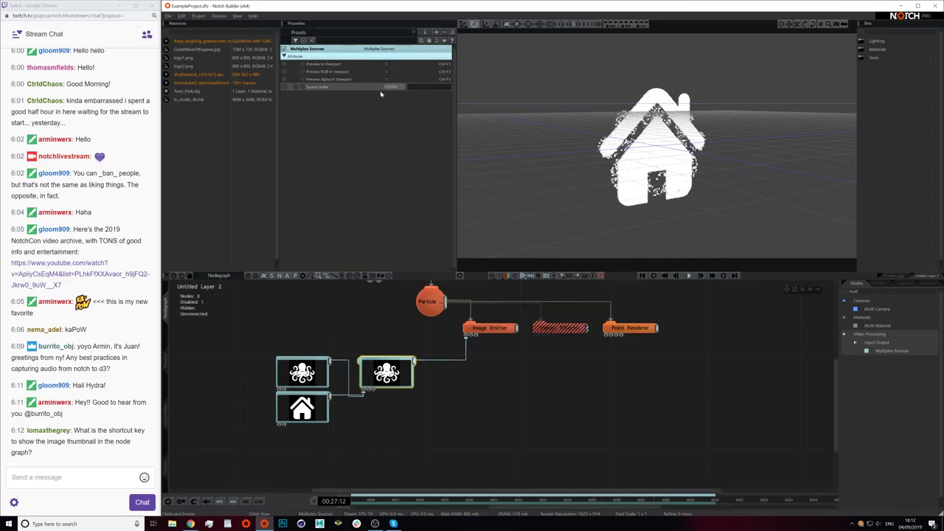
# - Enable the Vortex Affector again and set its Velocity Amount to 0
pyautogui.click(515, 326)
pyautogui.click(561, 327)
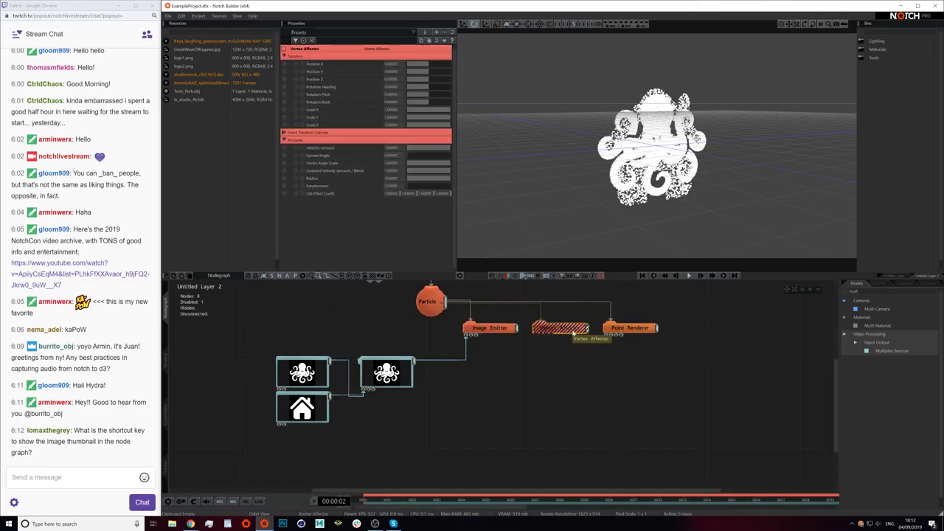
pyautogui.press('e')
pyautogui.moveTo(438, 150); pyautogui.dragTo(379, 154)
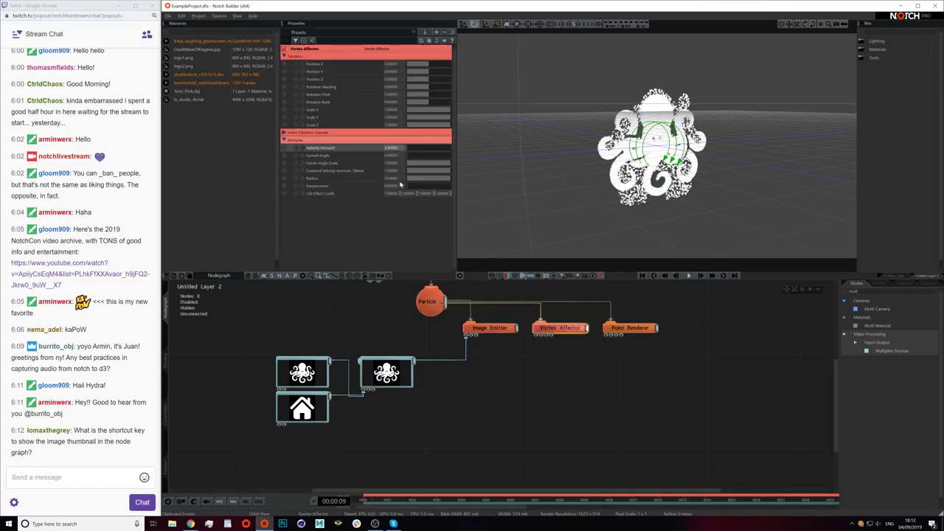
pyautogui.click(491, 328)
pyautogui.click(560, 327)
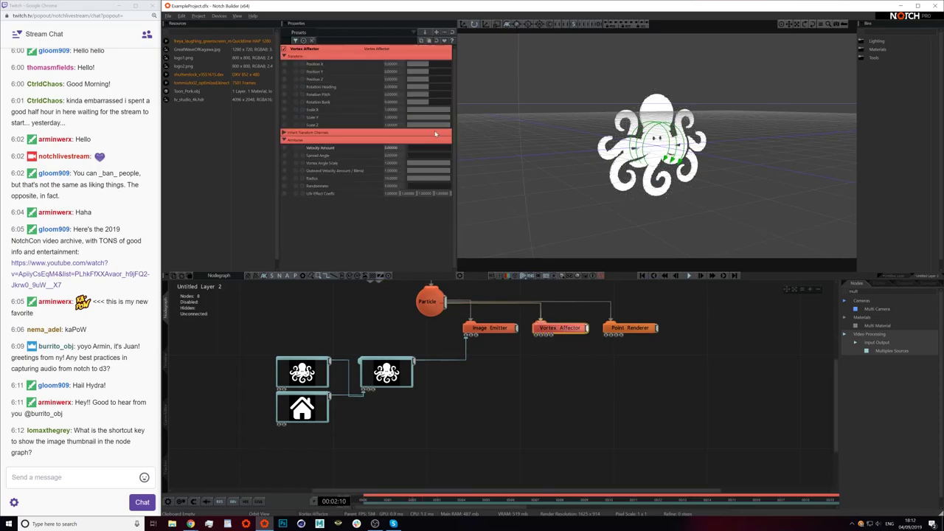
# - Find the Triggerable Envelope Modifier with the node search "trigg" and add it to the node graph below the Vortex Affector
pyautogui.click(858, 292)
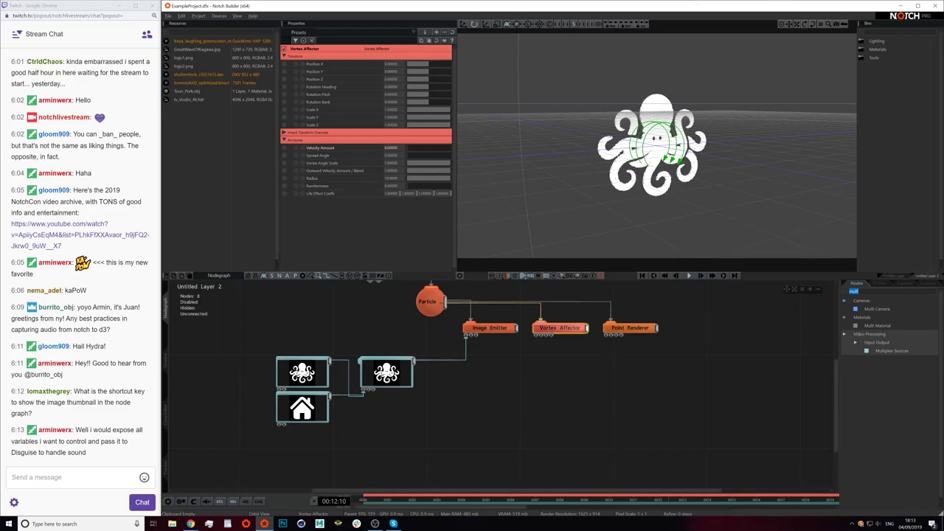
pyautogui.write('trigg')
pyautogui.moveTo(889, 325); pyautogui.dragTo(522, 377)
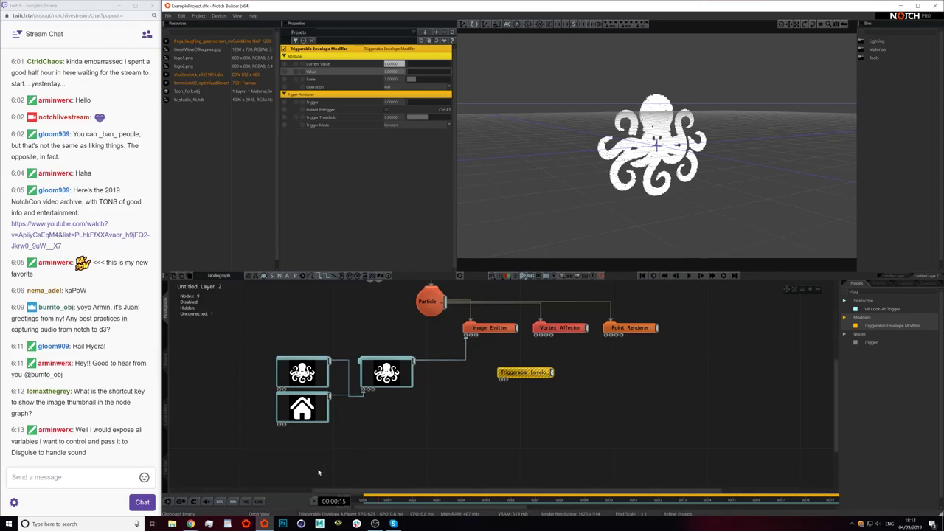
# - Keyframe the Triggerable Envelope Modifier's Value at 0 at 0 seconds, its slider maximum at 1 second and 0 at 2 seconds
pyautogui.click(376, 501)
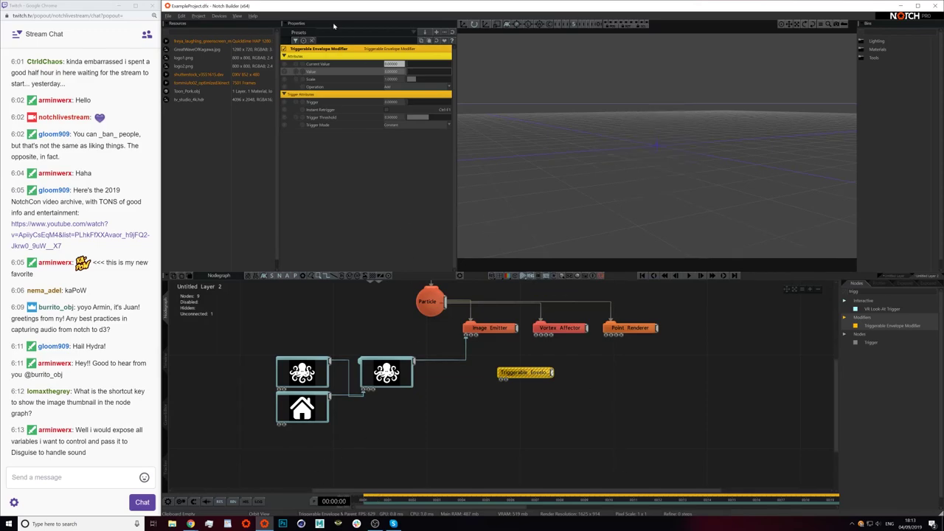
pyautogui.click(388, 501)
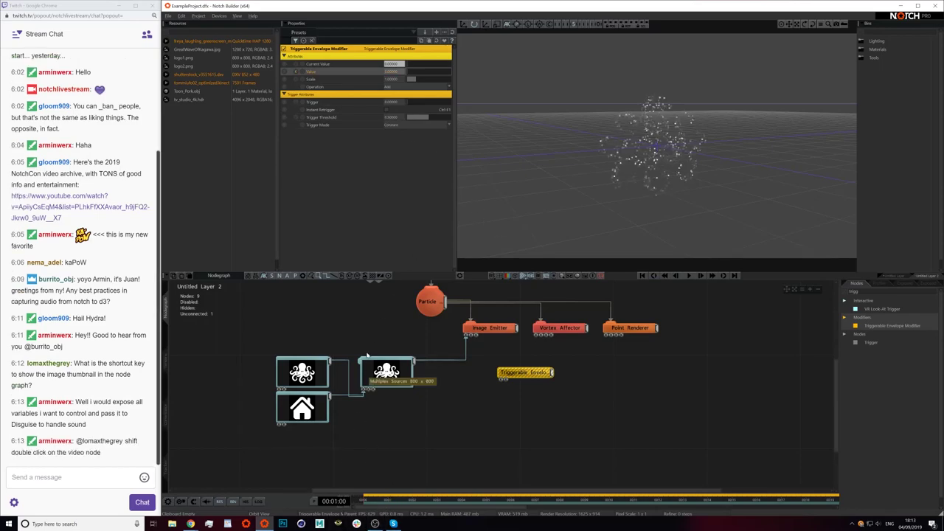
pyautogui.click(416, 501)
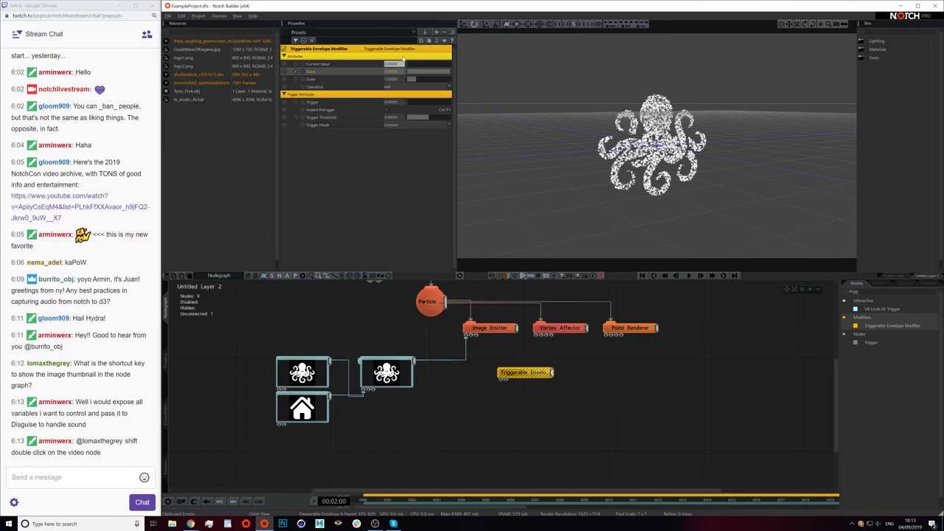
pyautogui.moveTo(569, 498); pyautogui.dragTo(385, 273, button='middle')
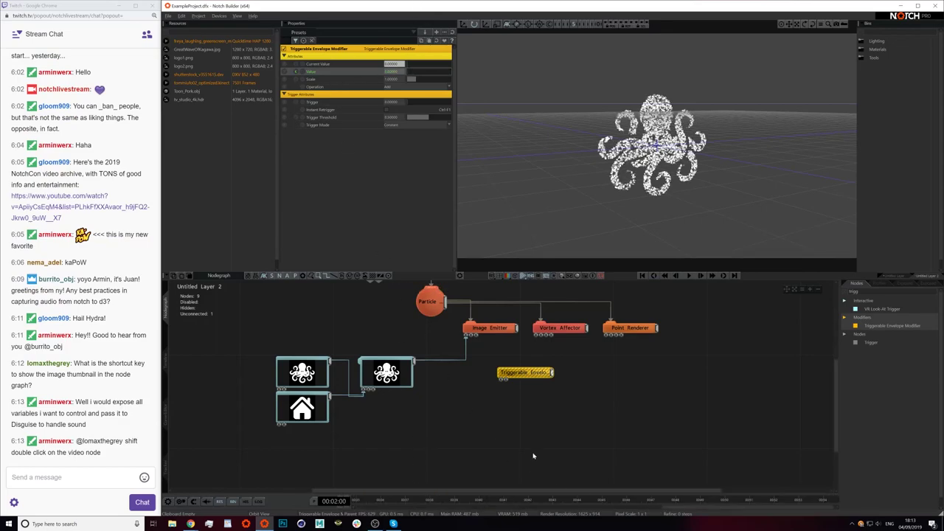
# - Connect the Triggerable Envelope Modifier's output to the Vortex Affector's Velocity Amount
pyautogui.click(534, 459)
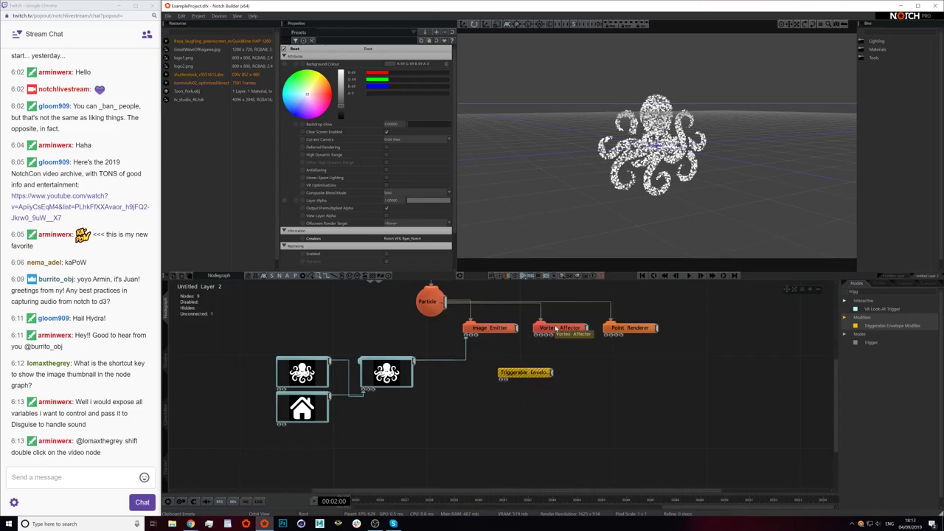
pyautogui.click(525, 373)
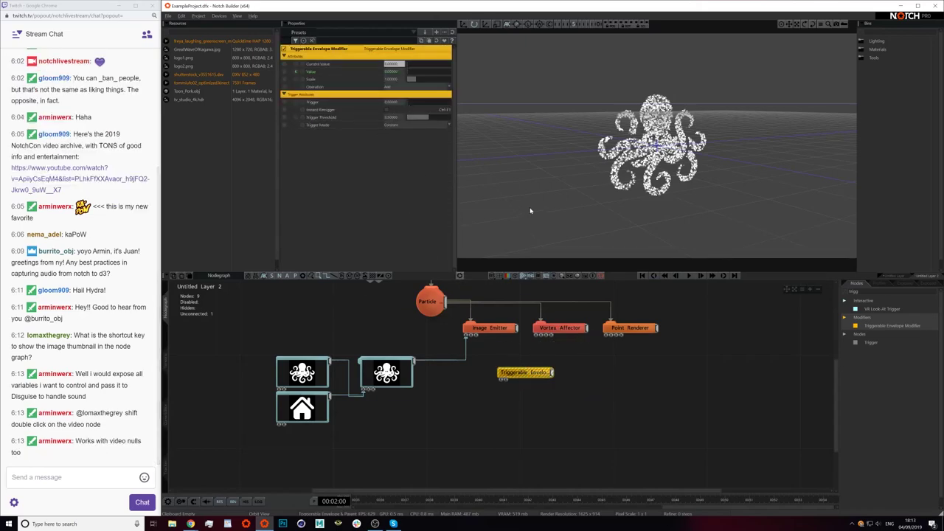
pyautogui.click(870, 291)
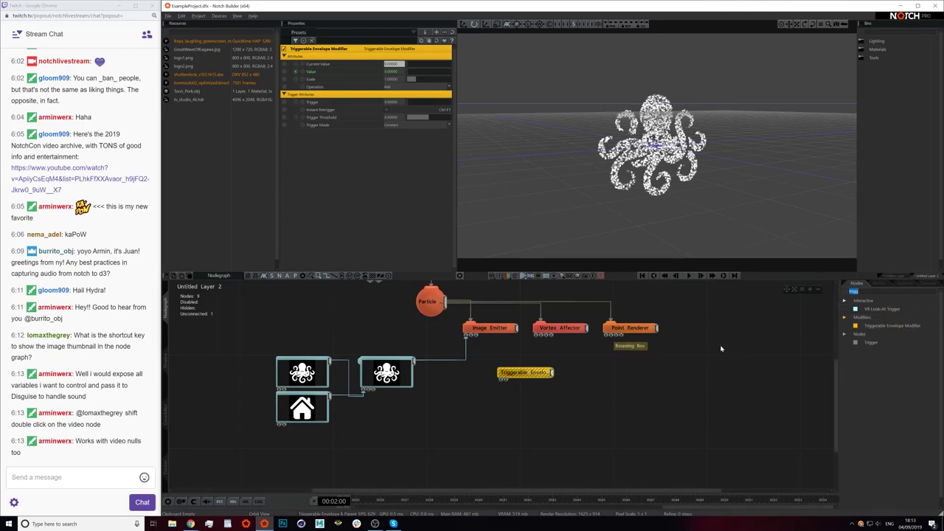
pyautogui.click(560, 327)
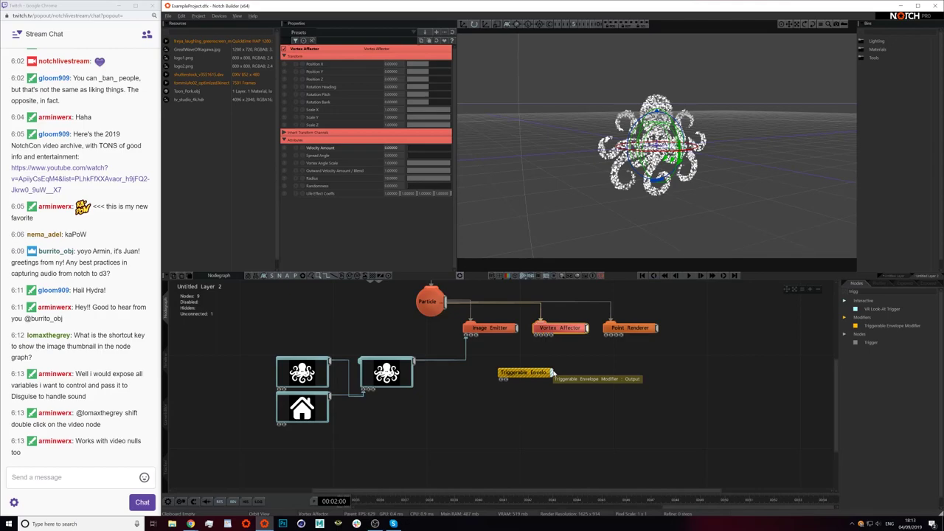
pyautogui.moveTo(552, 372); pyautogui.dragTo(352, 147)
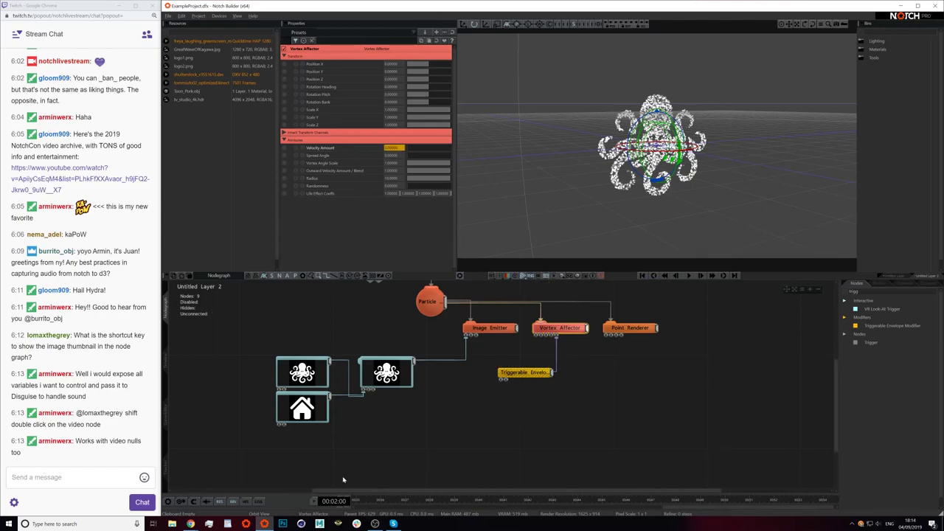
# - Reposition the Triggerable Envelope Modifier node directly beneath the Image Emitter node
pyautogui.moveTo(539, 373); pyautogui.dragTo(500, 384)
pyautogui.click(505, 382)
pyautogui.moveTo(578, 396); pyautogui.dragTo(638, 367, button='middle')
pyautogui.click(565, 382)
pyautogui.click(564, 382)
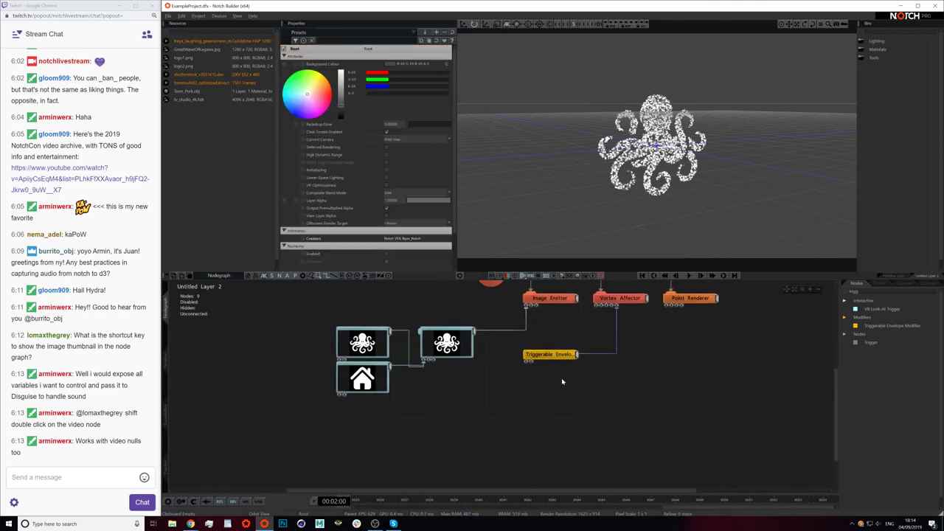
# - Find the Envelope Modifier with the node search "envel" and add it to the graph below the Multiplex Sources node
pyautogui.doubleClick(855, 292)
pyautogui.click(446, 339)
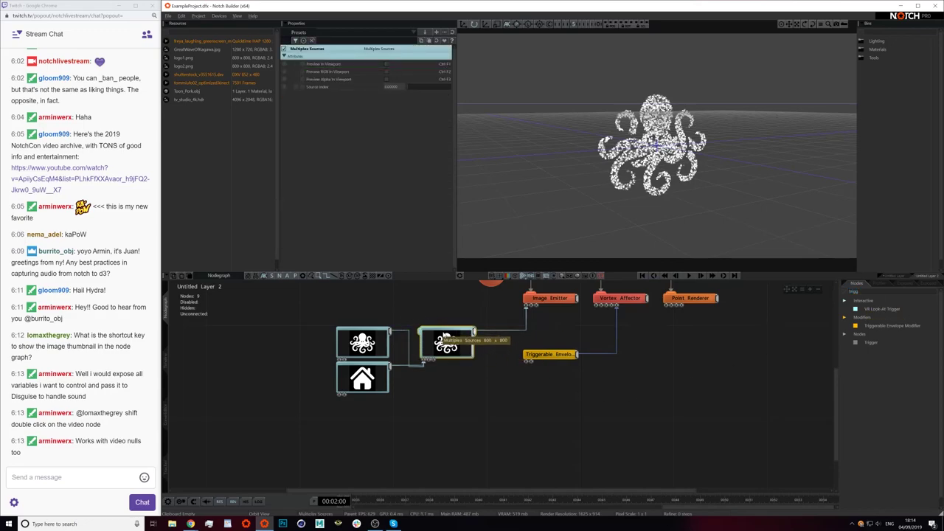
pyautogui.click(854, 291)
pyautogui.write('envel')
pyautogui.moveTo(826, 370); pyautogui.dragTo(430, 402)
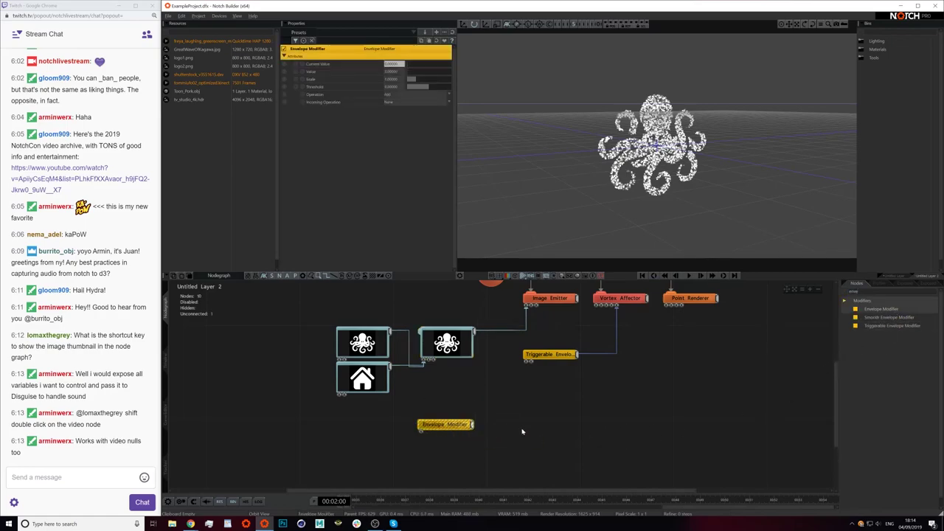
# - Reposition the Envelope Modifier node beneath the house image node
pyautogui.moveTo(521, 432); pyautogui.dragTo(592, 382, button='middle')
pyautogui.moveTo(520, 374); pyautogui.dragTo(440, 397)
pyautogui.click(493, 383)
pyautogui.moveTo(500, 376); pyautogui.dragTo(507, 408, button='middle')
pyautogui.click(380, 435)
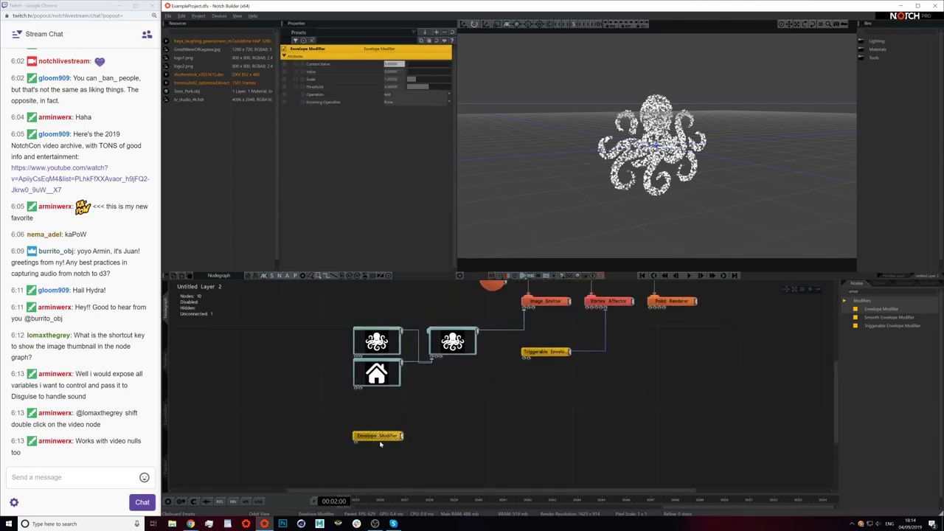
pyautogui.moveTo(566, 379); pyautogui.dragTo(568, 396, button='middle')
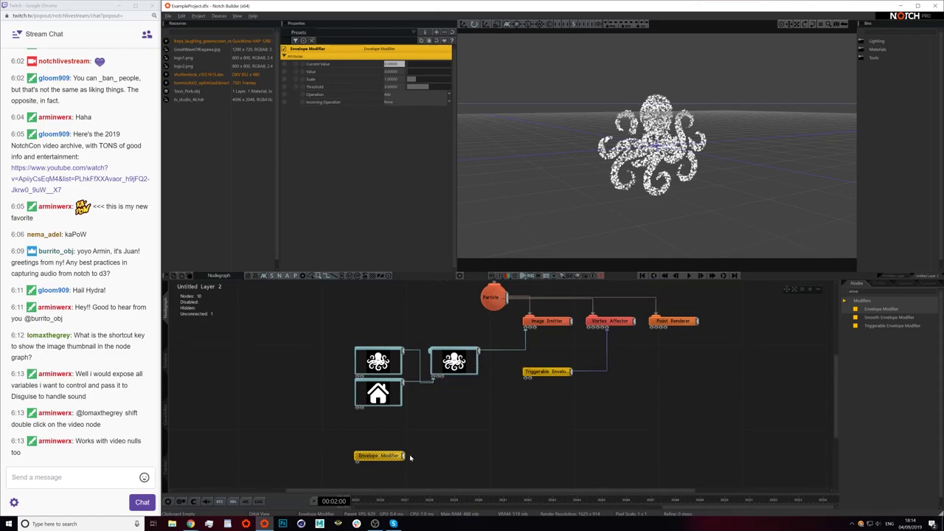
pyautogui.moveTo(404, 457)
pyautogui.mouseDown()
pyautogui.moveTo(425, 445)
pyautogui.moveTo(383, 447)
pyautogui.moveTo(403, 446)
pyautogui.mouseUp()
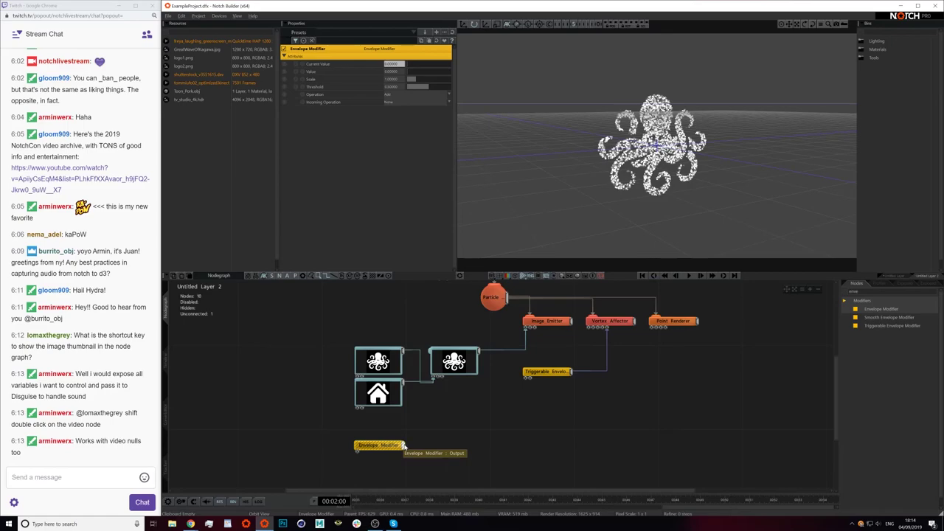
# - Connect the Envelope Modifier's output to the Source Index of the Multiplex Sources node
pyautogui.click(463, 364)
pyautogui.click(446, 406)
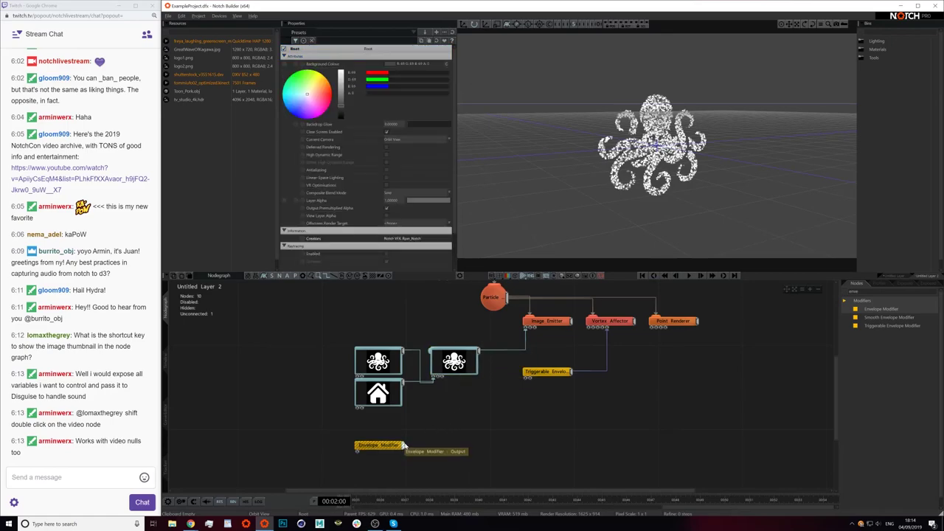
pyautogui.click(453, 368)
pyautogui.moveTo(403, 447); pyautogui.dragTo(342, 88)
pyautogui.click(495, 404)
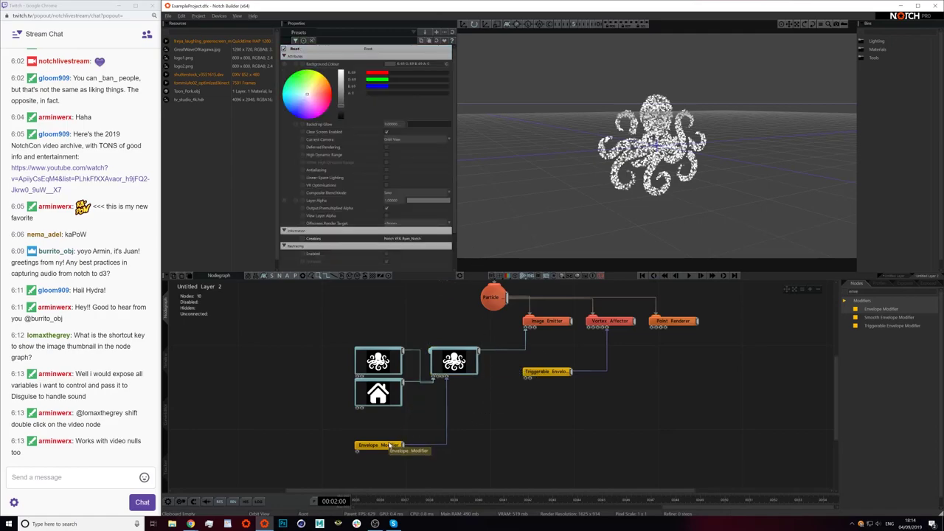
# - Connect the Envelope Modifier's output to the Trigger input of the Triggerable Envelope Modifier as well
pyautogui.click(391, 446)
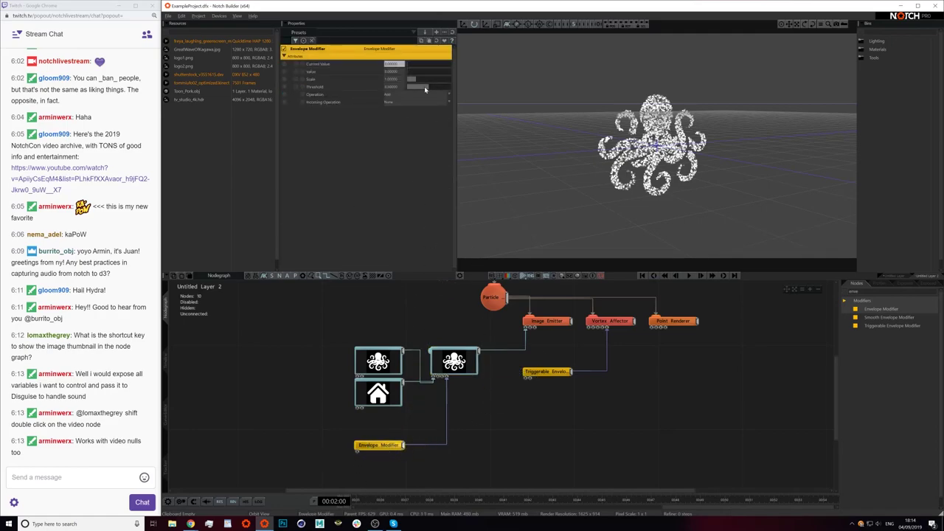
pyautogui.moveTo(415, 74); pyautogui.dragTo(391, 92)
pyautogui.moveTo(404, 445); pyautogui.dragTo(535, 383)
pyautogui.click(541, 374)
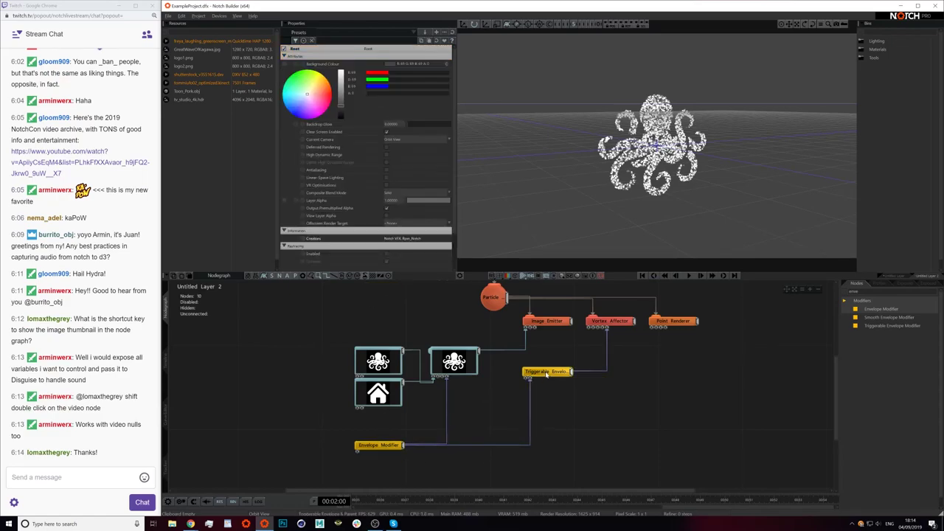
# - Test the triggered vortex by raising the Envelope Modifier's Value to 1 and check the Triggerable Envelope Modifier's response
pyautogui.click(381, 447)
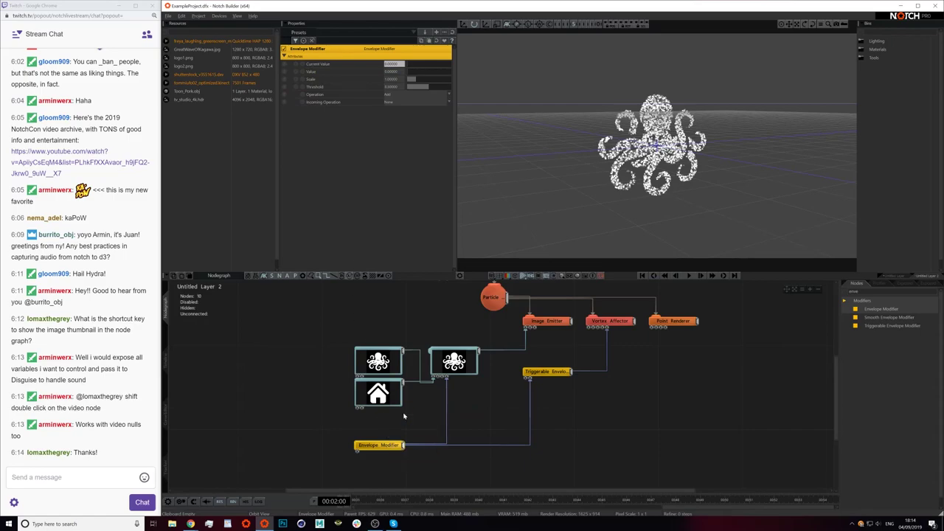
pyautogui.moveTo(422, 72); pyautogui.dragTo(485, 75)
pyautogui.click(549, 373)
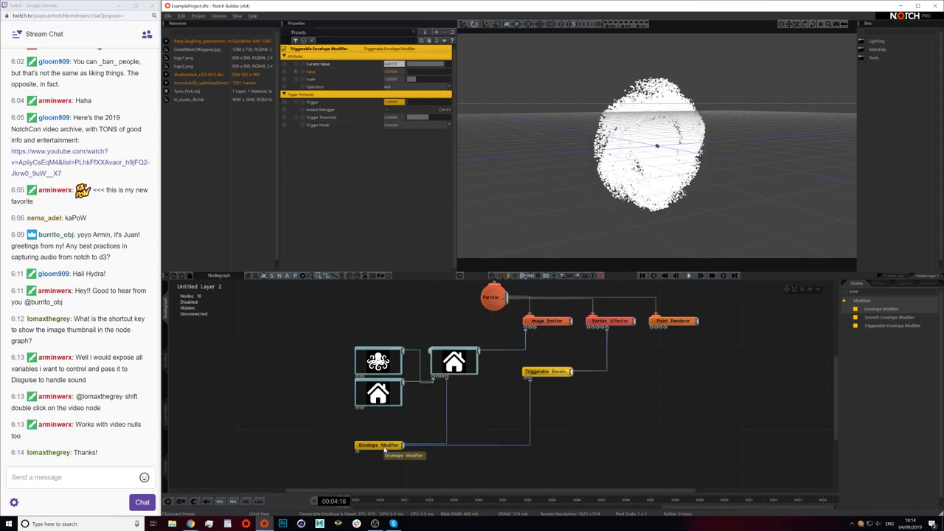
pyautogui.click(378, 445)
# - Set the Triggerable Envelope Modifier's Trigger Mode to On Change
pyautogui.click(546, 372)
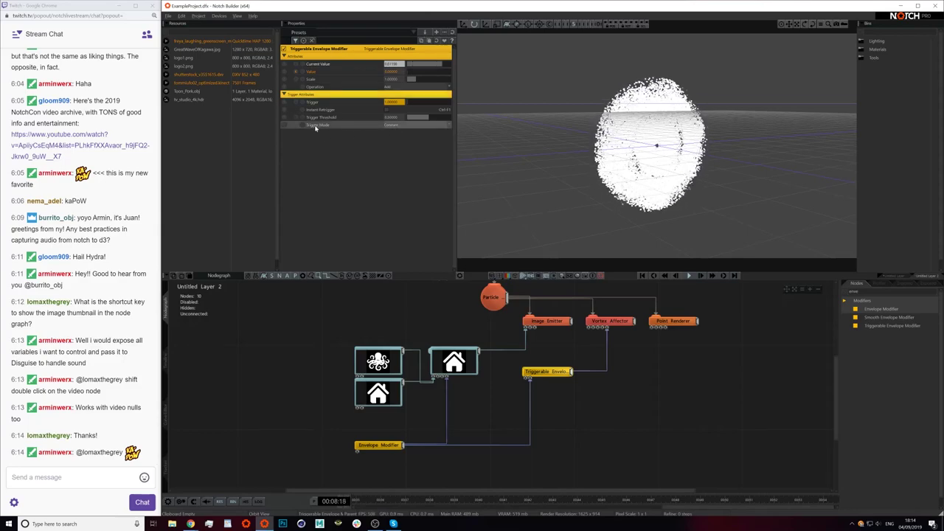
pyautogui.click(407, 125)
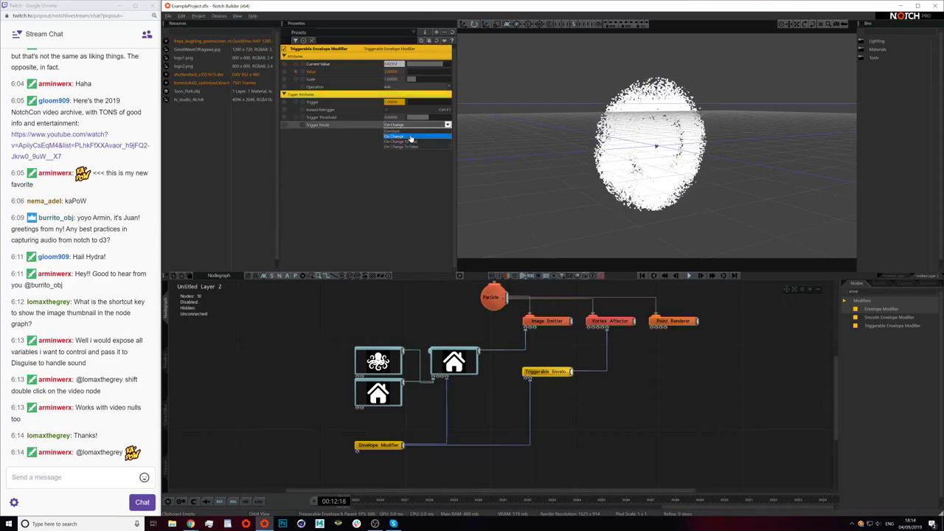
pyautogui.click(411, 137)
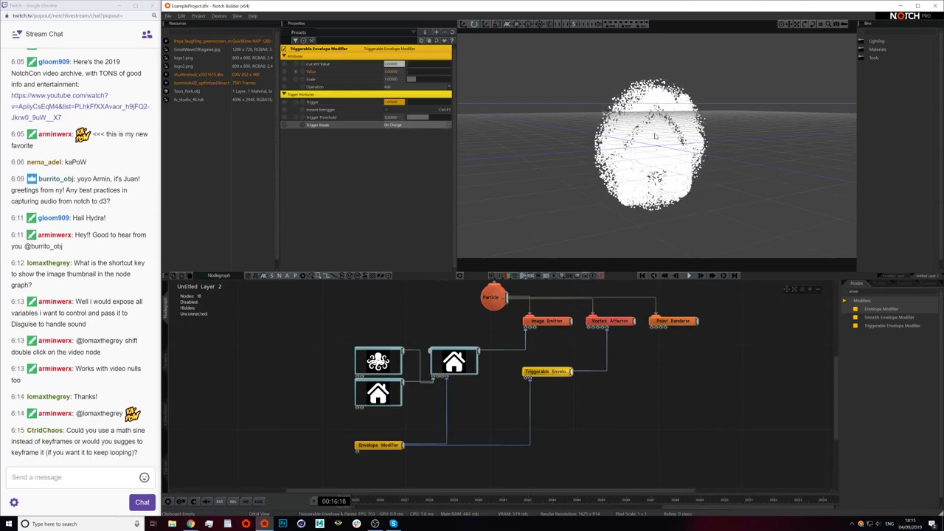
# - Test the logo transition by switching the Envelope Modifier's Value between 0 and 1, ending at 0
pyautogui.click(379, 445)
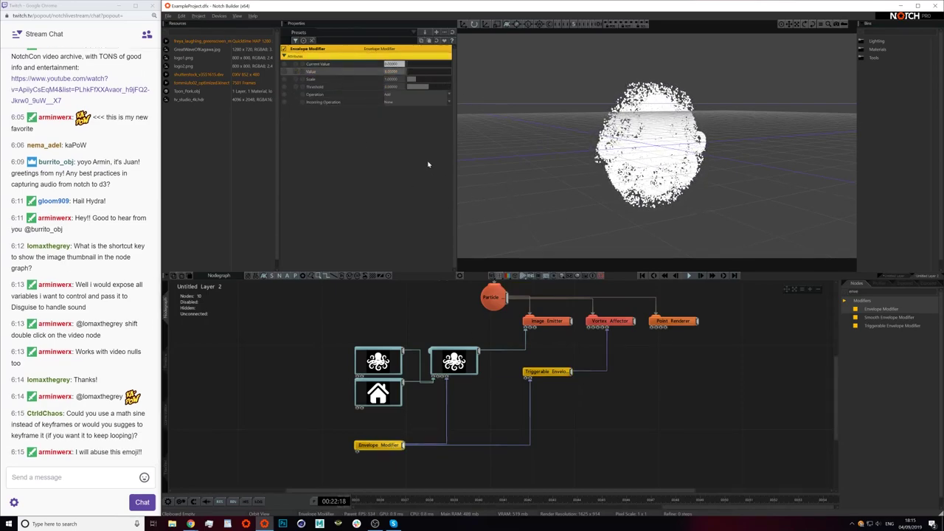
pyautogui.click(548, 321)
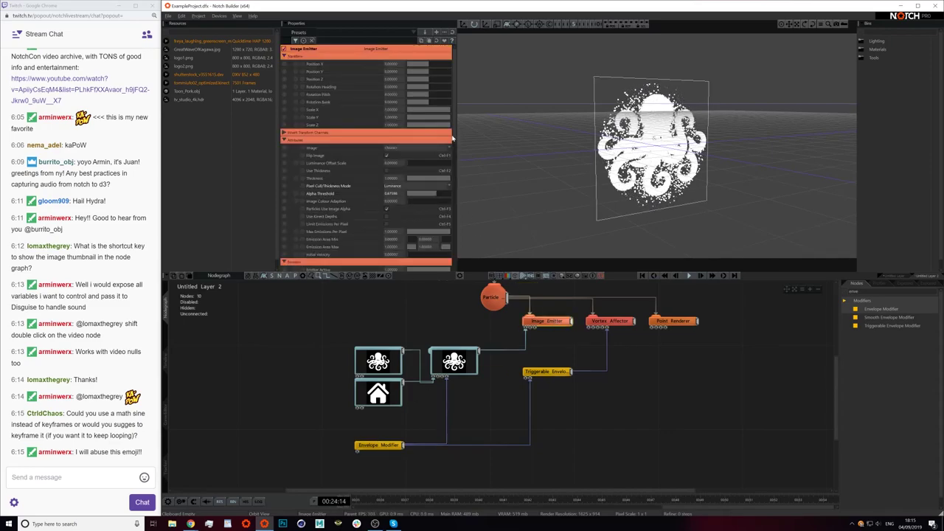
pyautogui.scroll(-5, 433, 195)
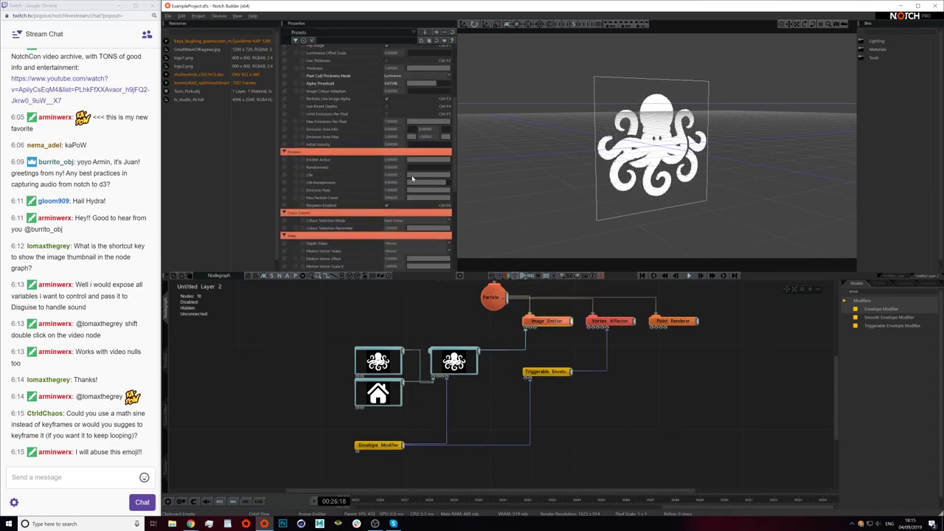
pyautogui.click(390, 446)
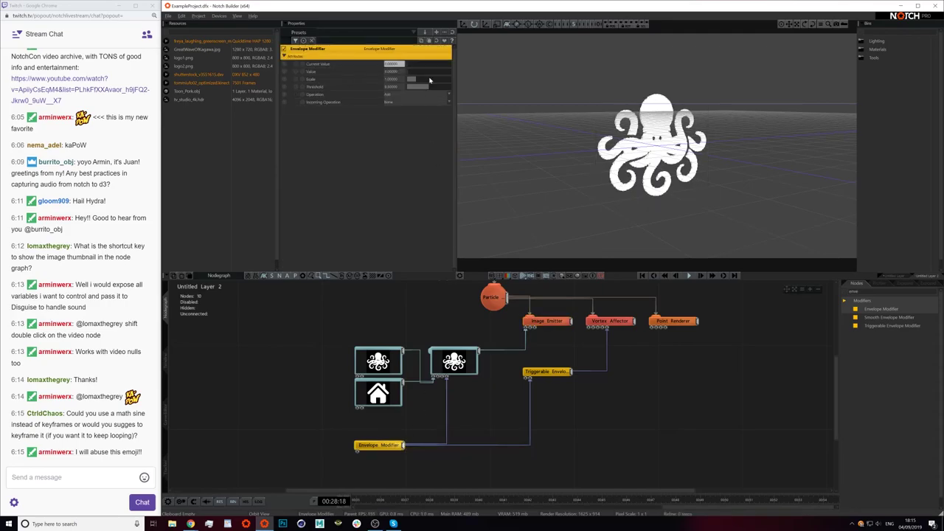
pyautogui.moveTo(415, 73); pyautogui.dragTo(630, 140)
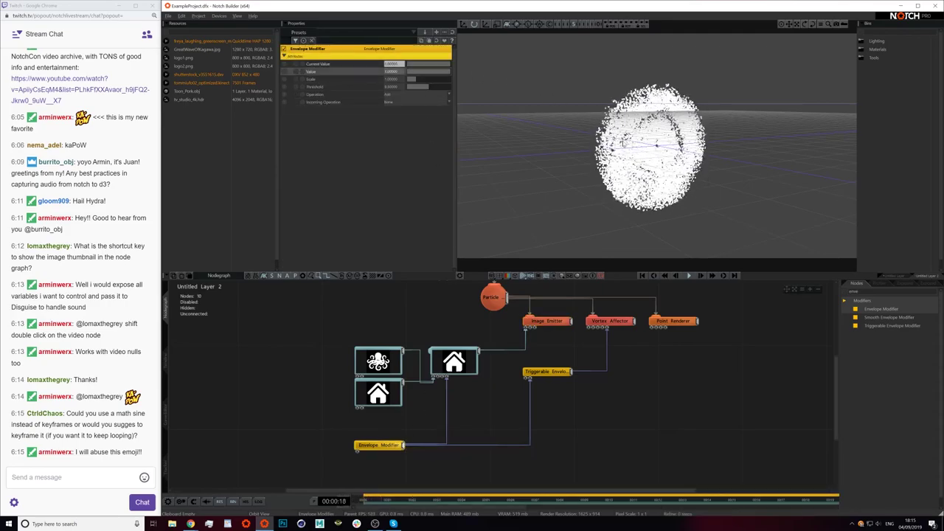
pyautogui.moveTo(444, 70); pyautogui.dragTo(355, 187)
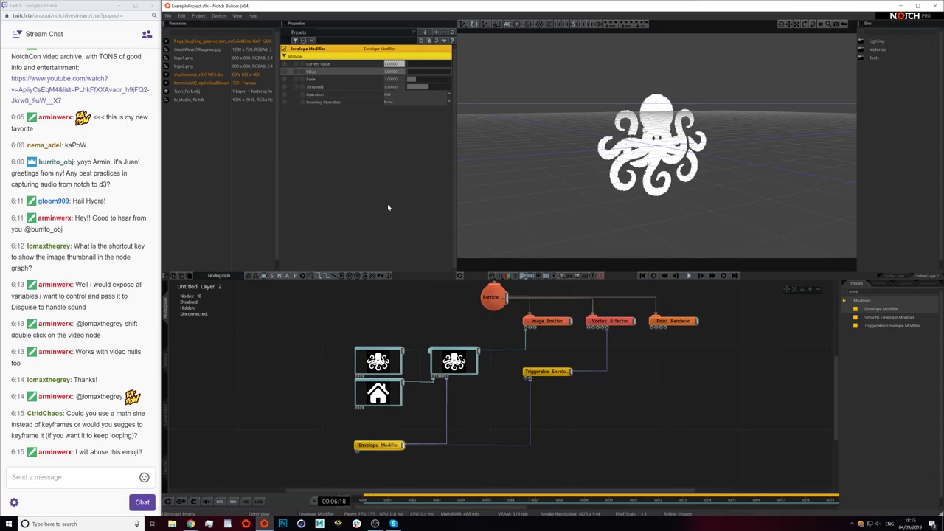
# - Try lowering the Image Emitter's Life to about 1.43, and undo that change
pyautogui.click(556, 322)
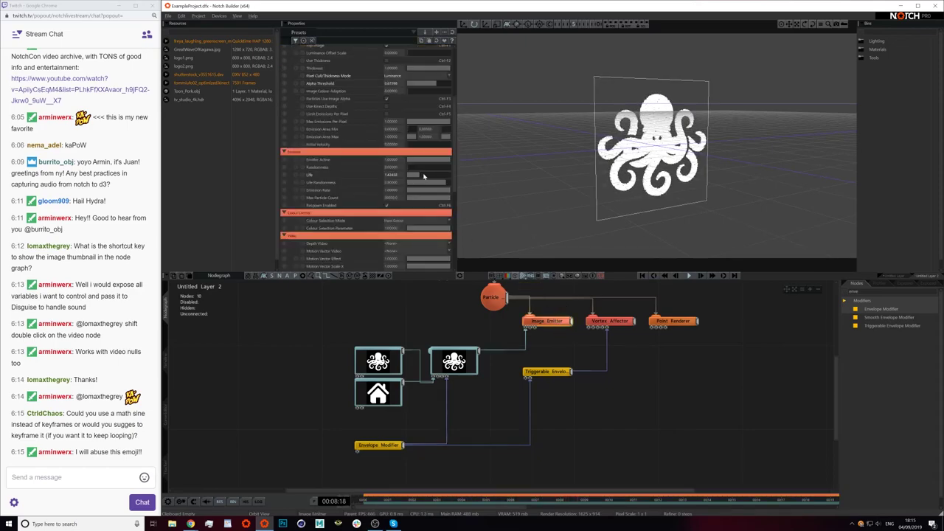
pyautogui.hotkey('ctrl', 'z')
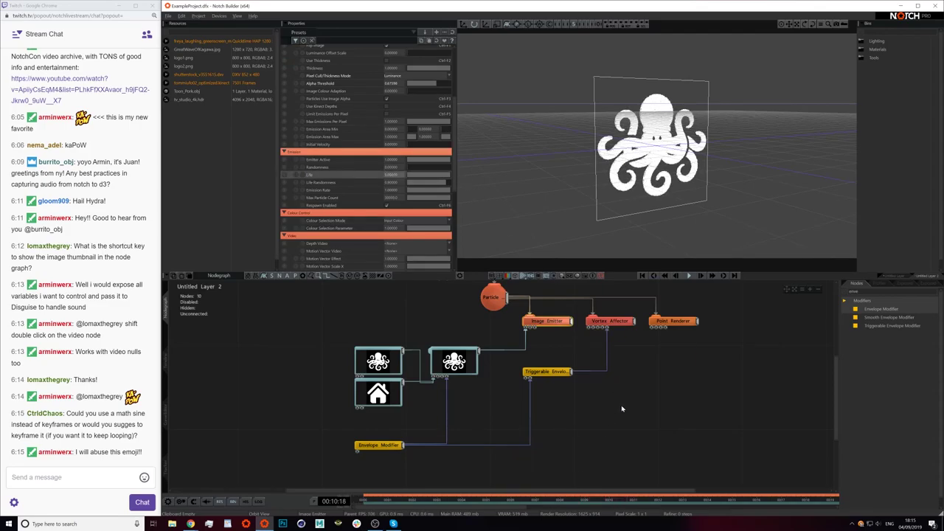
pyautogui.click(622, 408)
pyautogui.moveTo(622, 408); pyautogui.dragTo(561, 426, button='middle')
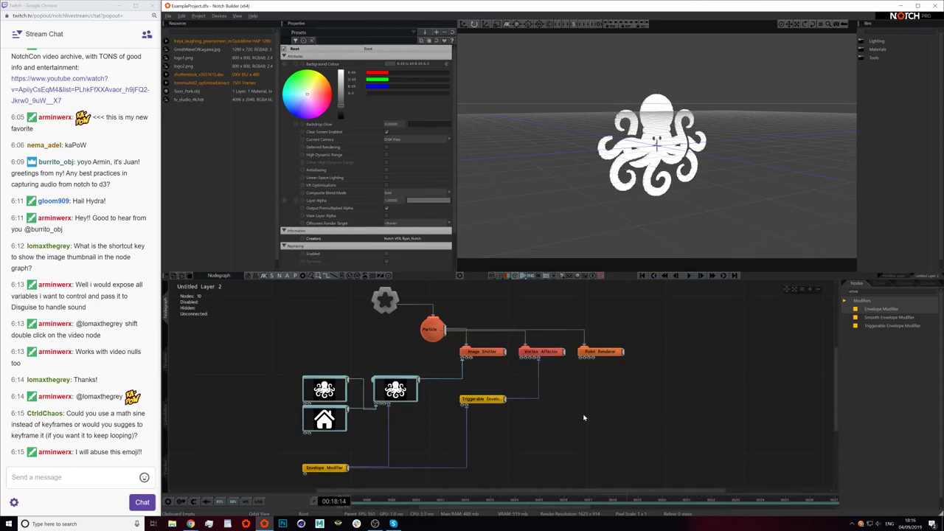
# - Add a blank new layer, Untitled Layer 3, in the timeline and bring up its nodegraph
pyautogui.click(167, 362)
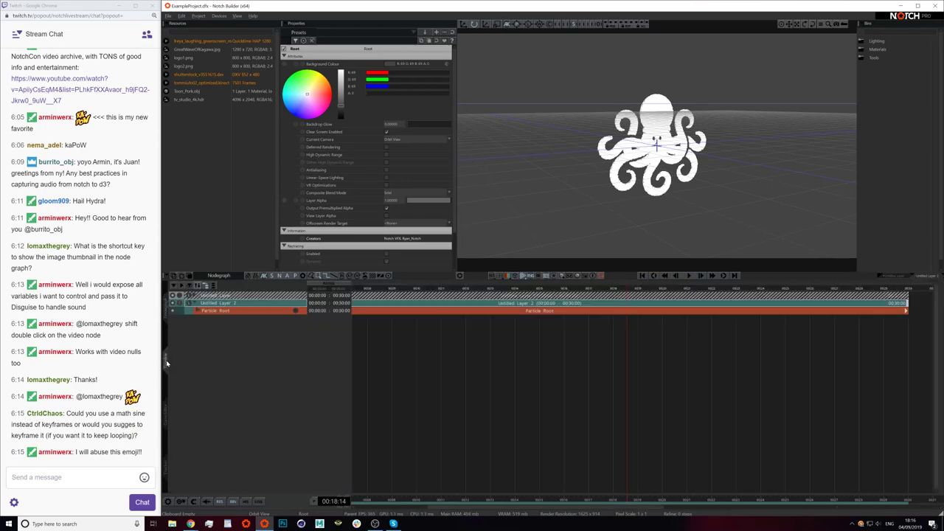
pyautogui.click(194, 303)
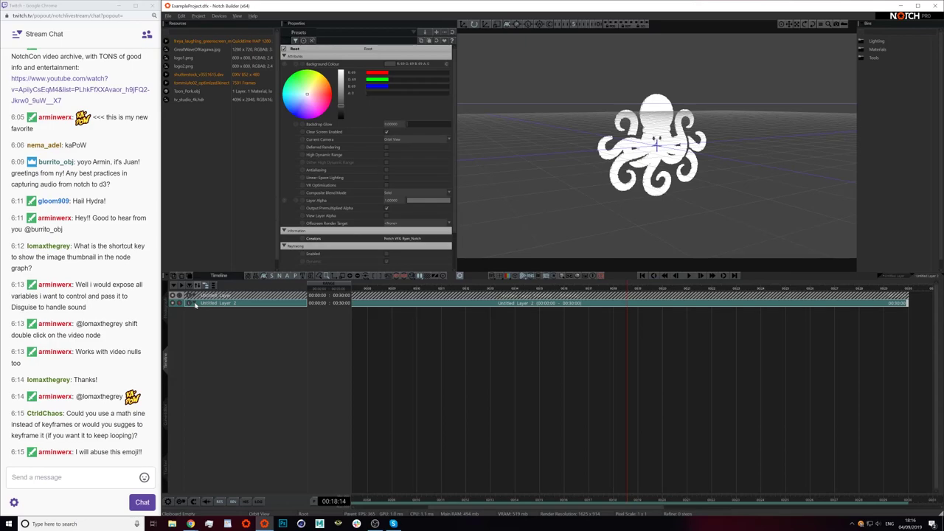
pyautogui.rightClick(307, 325)
pyautogui.click(242, 117)
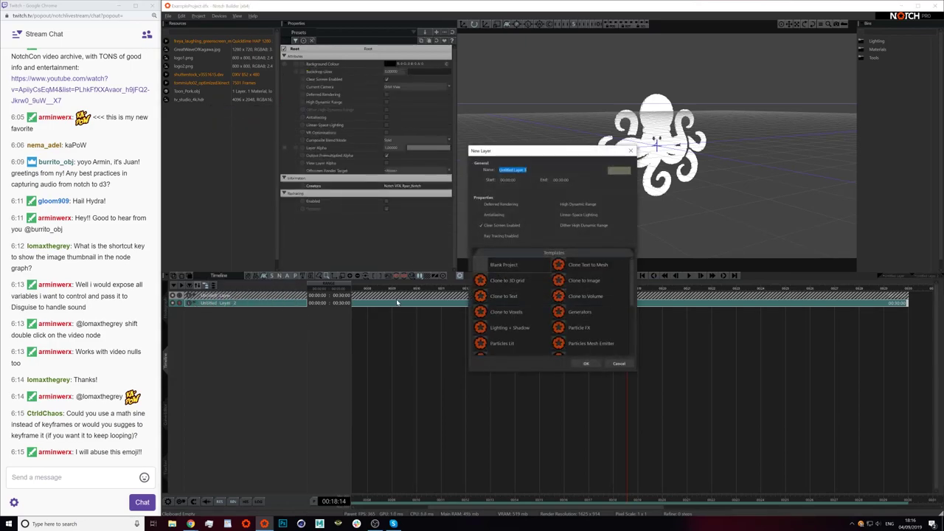
pyautogui.doubleClick(535, 265)
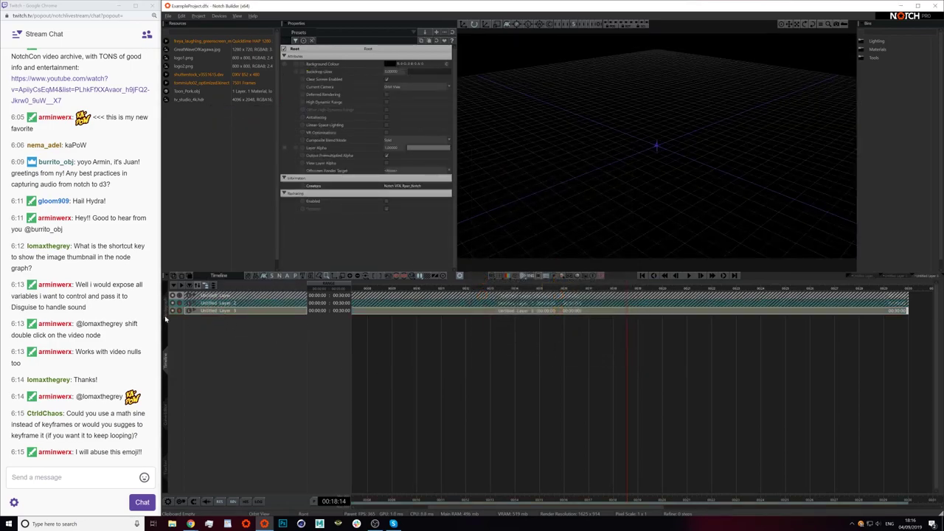
pyautogui.click(166, 318)
pyautogui.moveTo(642, 376); pyautogui.dragTo(512, 344, button='middle')
pyautogui.scroll(3, 555, 382)
pyautogui.moveTo(555, 382); pyautogui.dragTo(601, 370, button='middle')
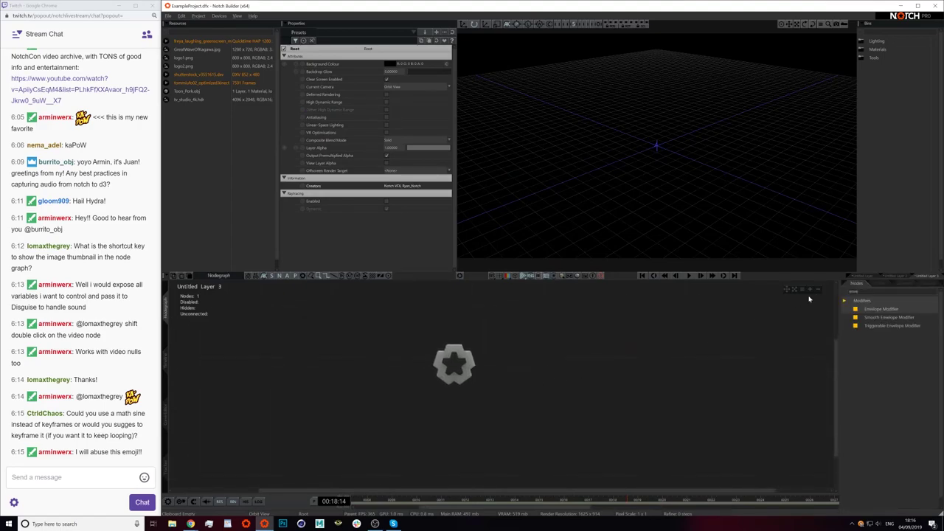
# - Add a Cloner and a Shape 3D node, chaining Root to Cloner to Shape 3D
pyautogui.write('Cloner')
pyautogui.moveTo(874, 308); pyautogui.dragTo(586, 367)
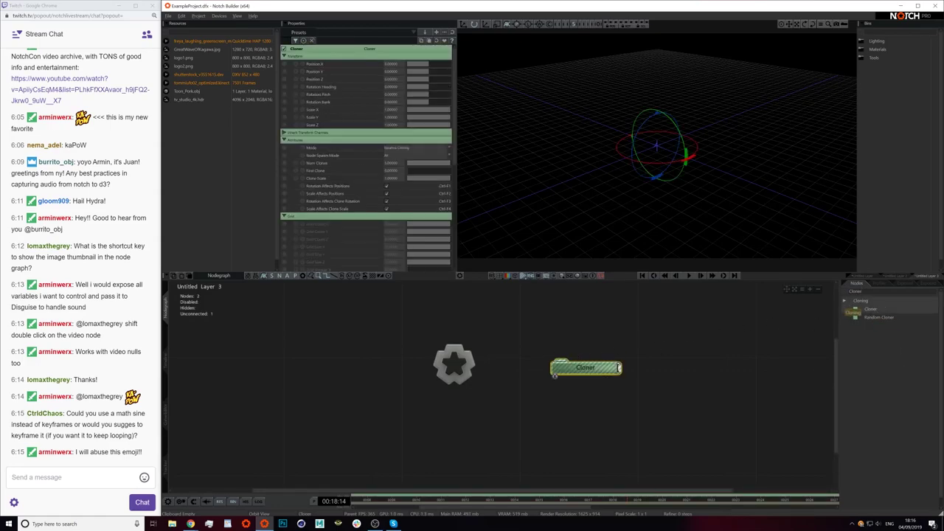
pyautogui.write('Shape')
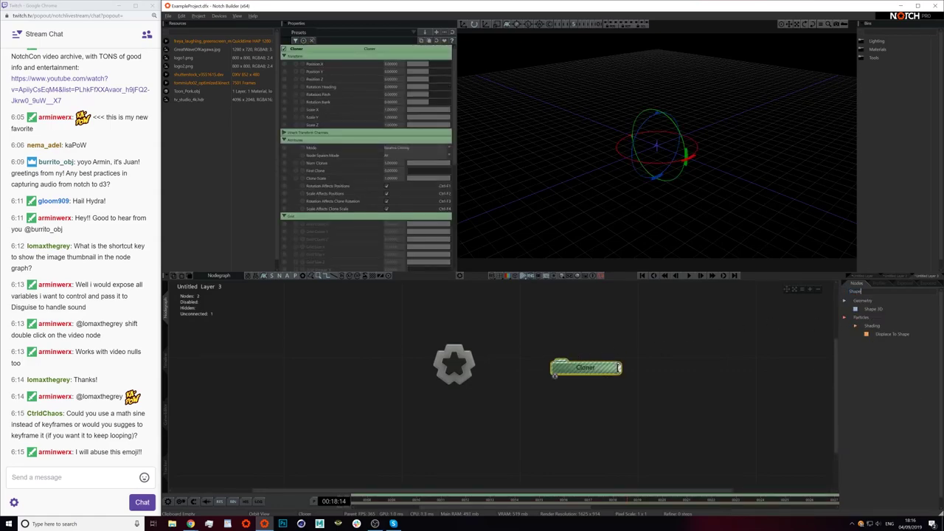
pyautogui.moveTo(871, 315); pyautogui.dragTo(658, 365)
pyautogui.moveTo(469, 364); pyautogui.dragTo(575, 367)
pyautogui.moveTo(649, 368); pyautogui.dragTo(693, 368)
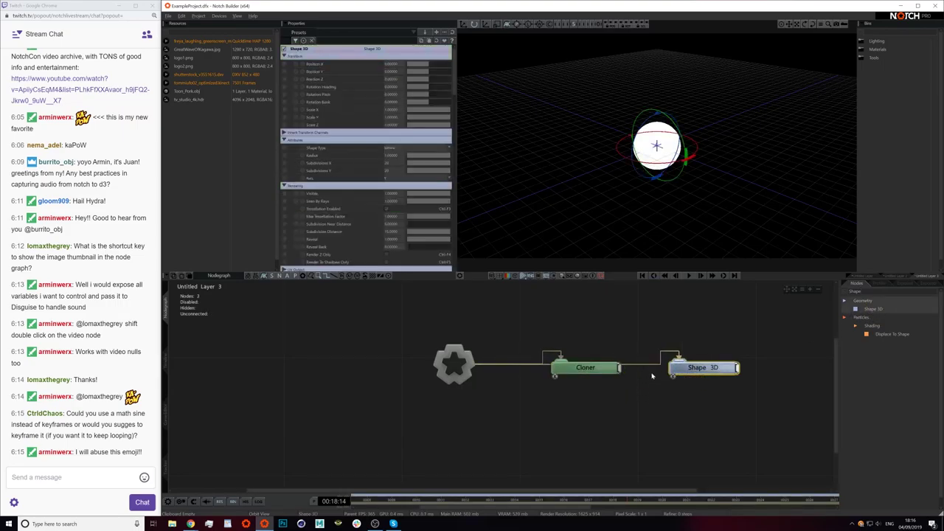
pyautogui.click(639, 366)
pyautogui.moveTo(619, 368); pyautogui.dragTo(652, 375)
pyautogui.click(617, 381)
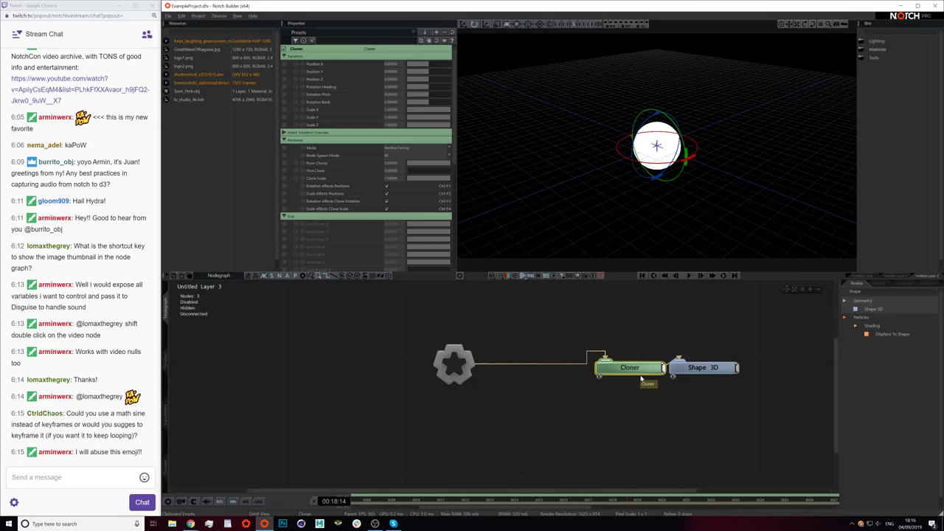
pyautogui.moveTo(640, 378)
pyautogui.mouseDown()
pyautogui.moveTo(629, 374)
pyautogui.moveTo(624, 385)
pyautogui.mouseUp()
# - Set the Cloner's Mode to 3D Grid with Grid Count X, Y and Z at 4 each
pyautogui.click(388, 155)
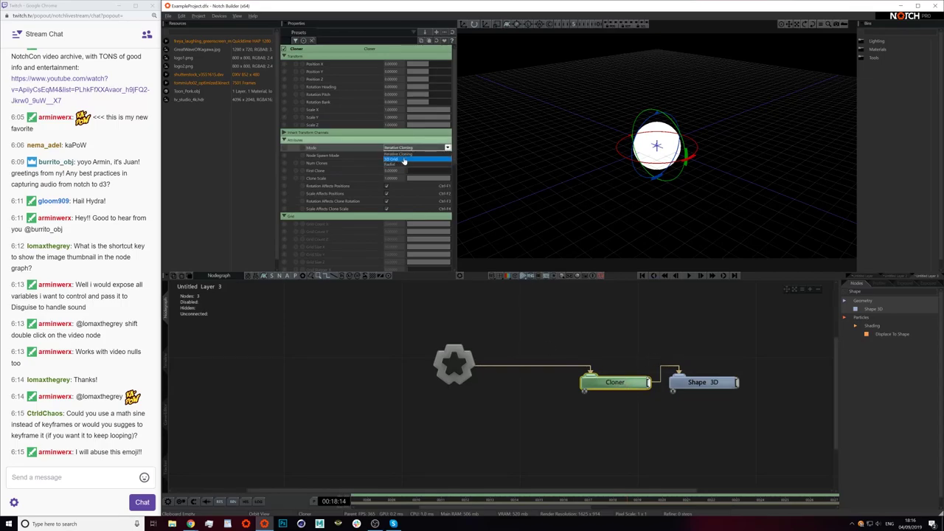
pyautogui.click(402, 164)
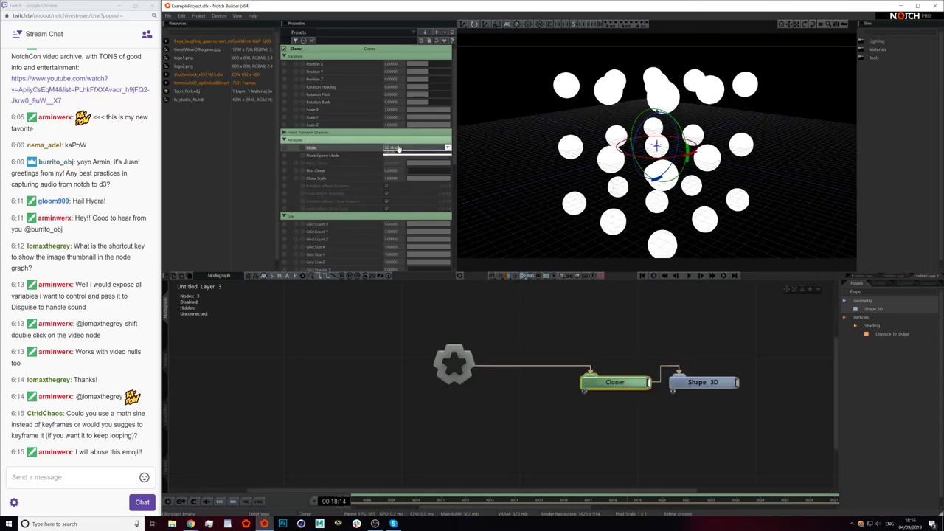
pyautogui.write('4')
pyautogui.doubleClick(394, 238)
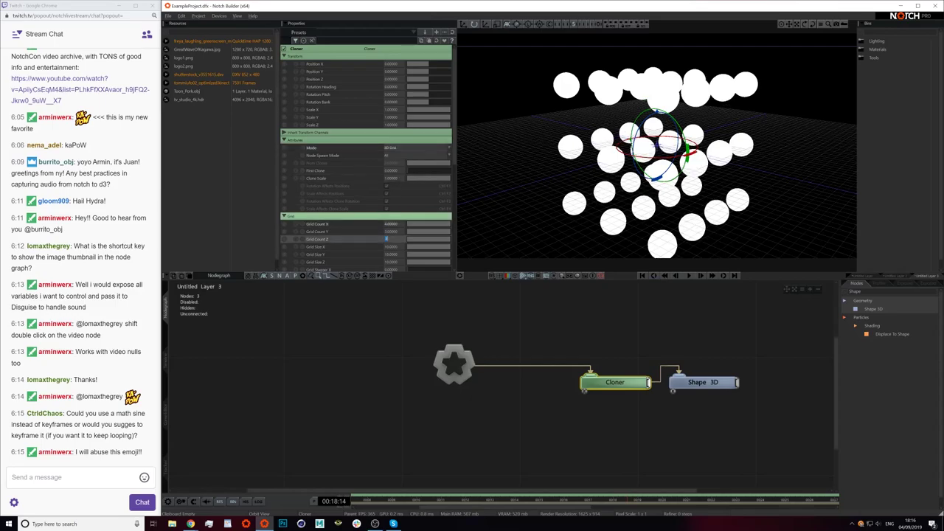
pyautogui.write('4')
pyautogui.doubleClick(393, 231)
pyautogui.write('4')
pyautogui.click(549, 348)
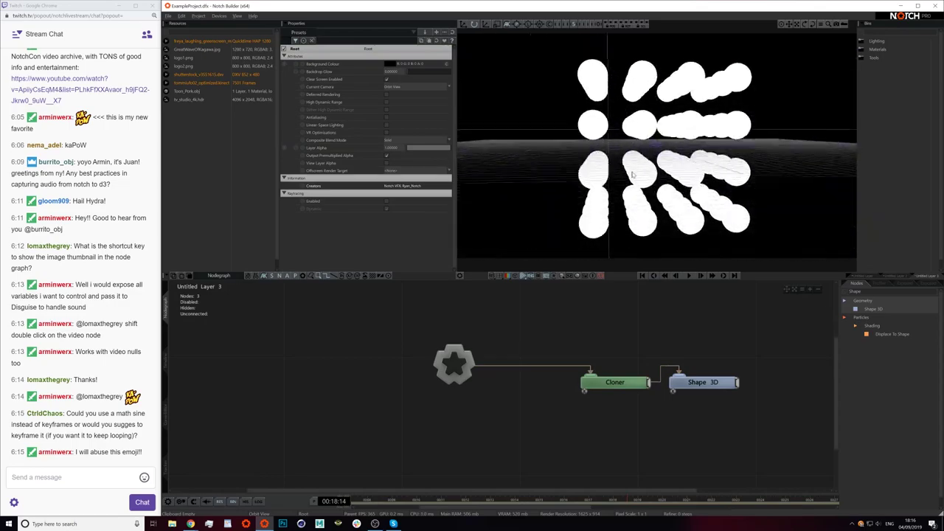
# - Change the Shape 3D node's Shape Type from sphere to the bevelled box
pyautogui.click(700, 382)
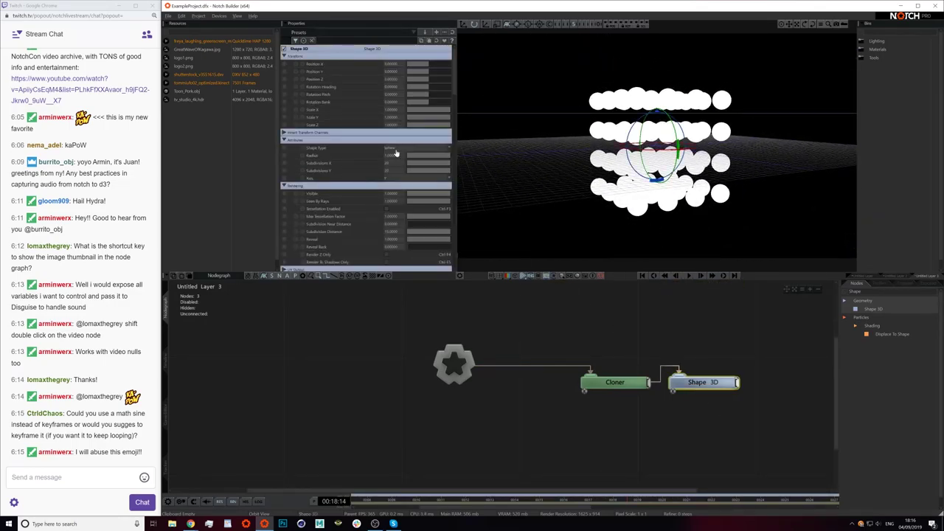
pyautogui.click(396, 153)
pyautogui.click(402, 169)
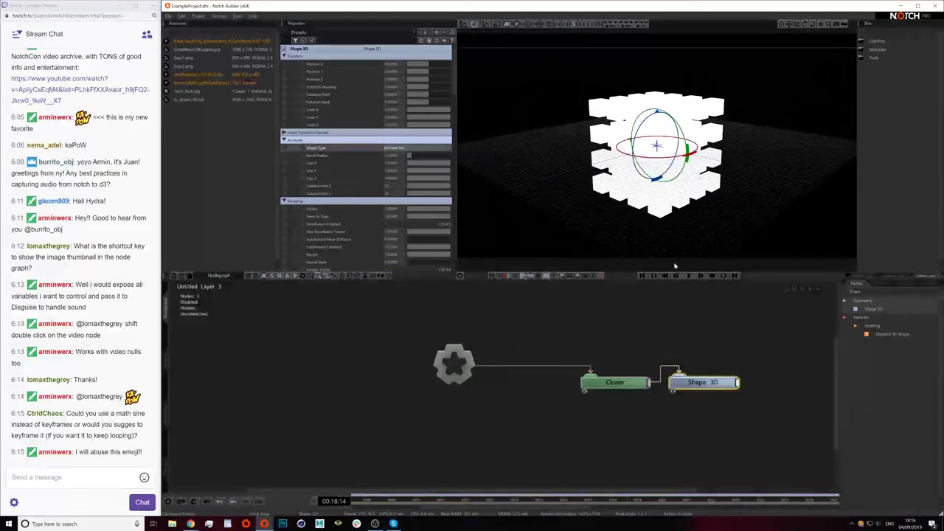
# - Raise the Cloner along the Y axis so all the cubes sit above the ground grid
pyautogui.click(621, 369)
pyautogui.click(627, 380)
pyautogui.scroll(-4, 576, 147)
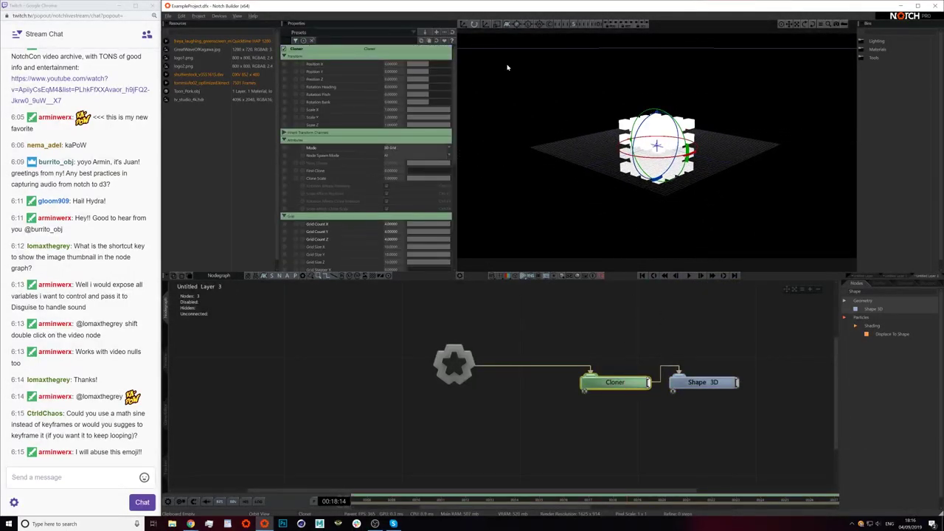
pyautogui.click(464, 25)
pyautogui.moveTo(656, 97); pyautogui.dragTo(657, 35)
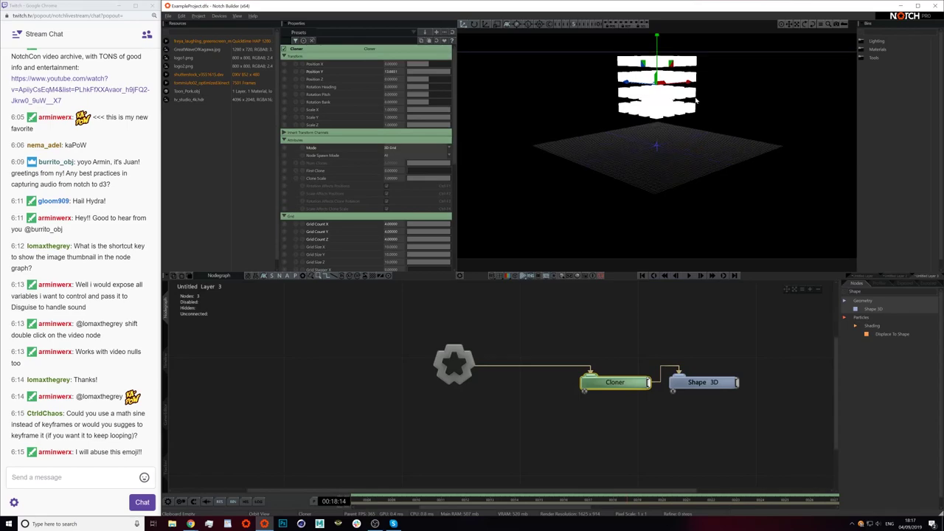
pyautogui.moveTo(691, 104); pyautogui.dragTo(707, 121)
pyautogui.scroll(3, 707, 122)
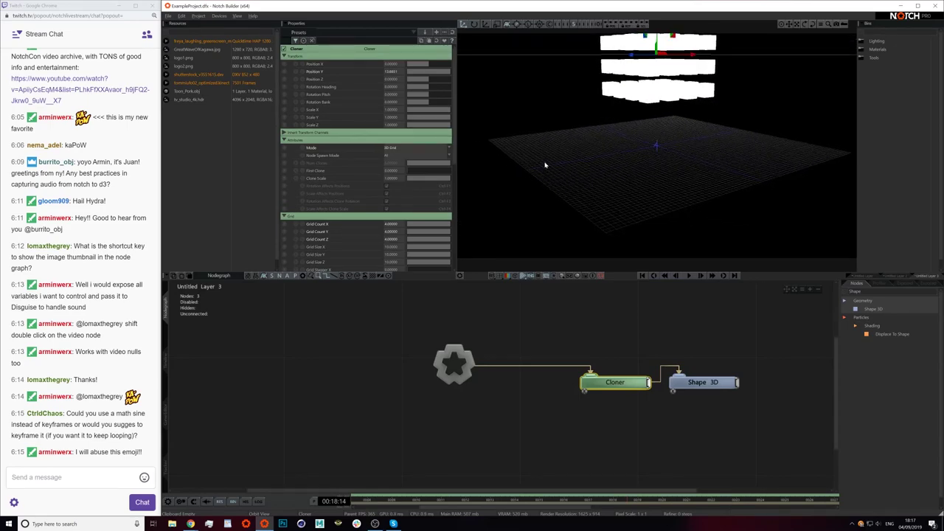
# - Add a Sky Light node connected to the Root and enable Deferred Rendering on the Root
pyautogui.click(872, 295)
pyautogui.write('Sky')
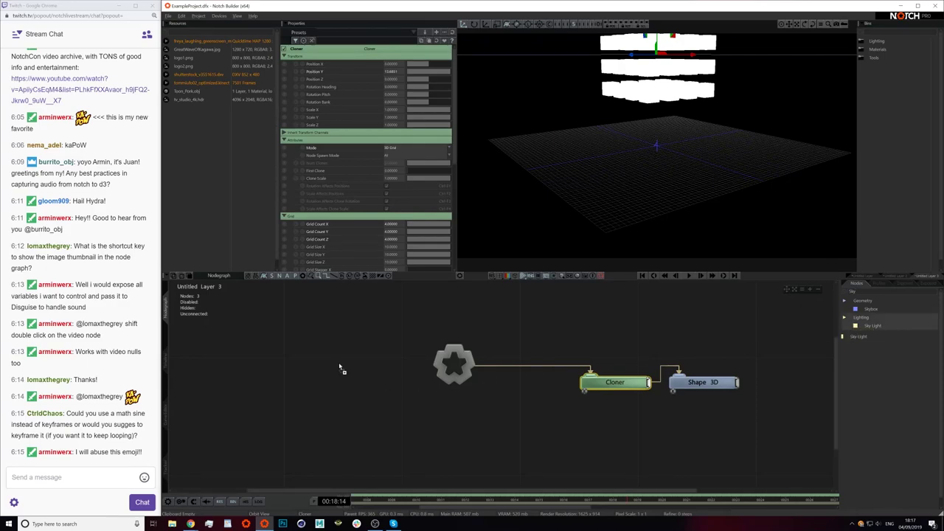
pyautogui.moveTo(347, 371); pyautogui.dragTo(347, 371)
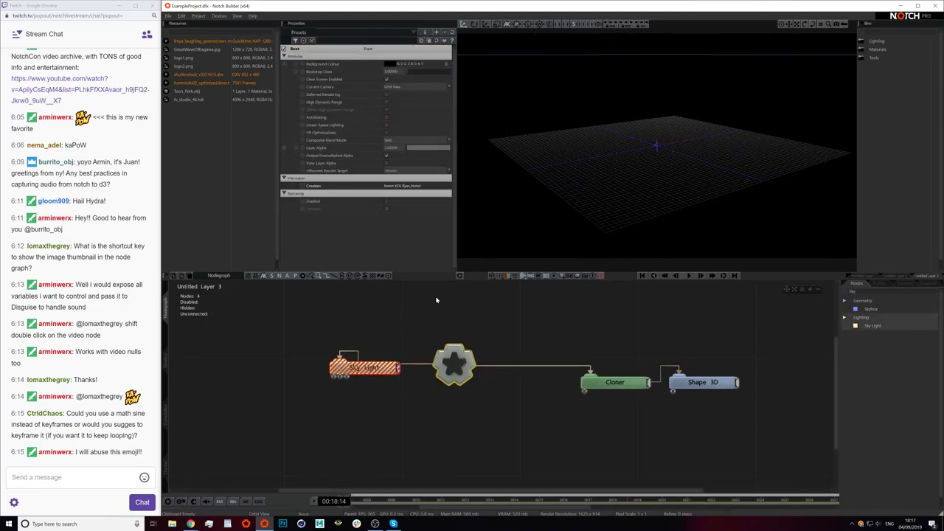
pyautogui.click(387, 96)
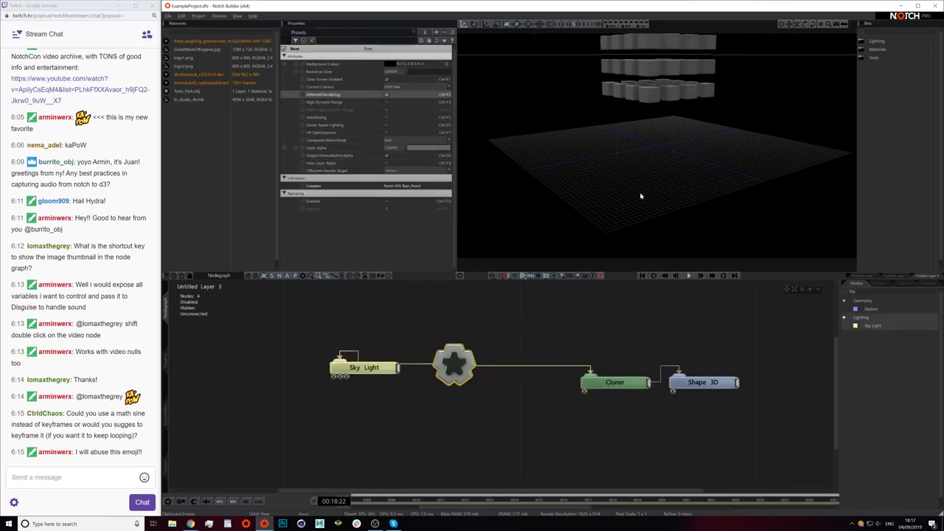
# - Add a Rigid Body Effector, connect it to the Cloner's effector input, and play the falling-cube simulation
pyautogui.moveTo(634, 228)
pyautogui.keyDown('alt'); pyautogui.mouseDown()
pyautogui.moveTo(658, 185)
pyautogui.moveTo(706, 160)
pyautogui.moveTo(690, 158)
pyautogui.moveTo(705, 131)
pyautogui.mouseUp(); pyautogui.keyUp('alt')
pyautogui.keyDown('alt'); pyautogui.moveTo(704, 131); pyautogui.dragTo(705, 143, button='middle'); pyautogui.keyUp('alt')
pyautogui.keyDown('alt'); pyautogui.moveTo(705, 144); pyautogui.dragTo(670, 179, button='right'); pyautogui.keyUp('alt')
pyautogui.write('rig')
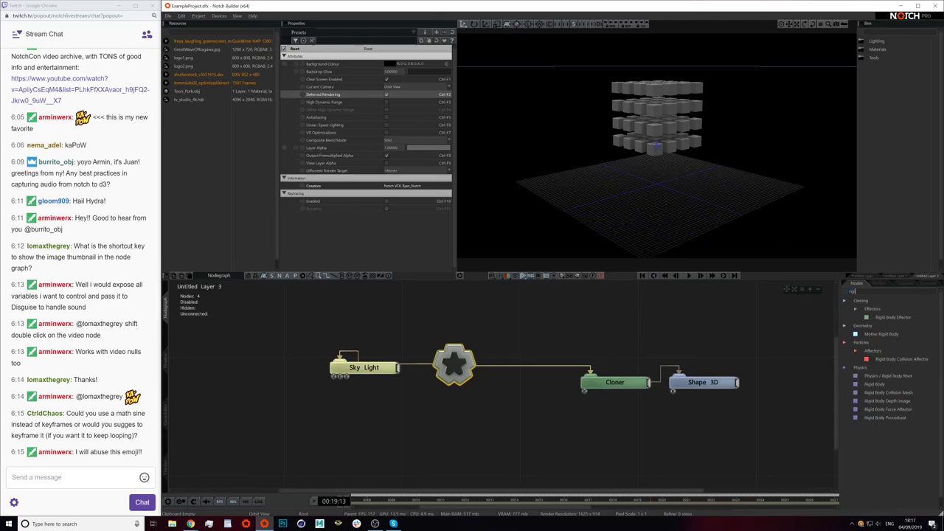
pyautogui.moveTo(893, 317); pyautogui.dragTo(585, 393)
pyautogui.moveTo(544, 430); pyautogui.dragTo(541, 422)
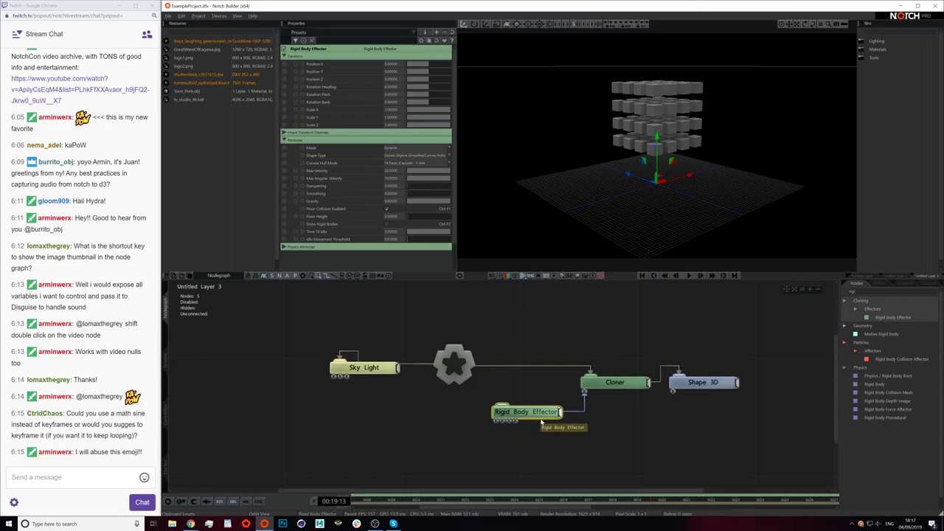
pyautogui.click(572, 400)
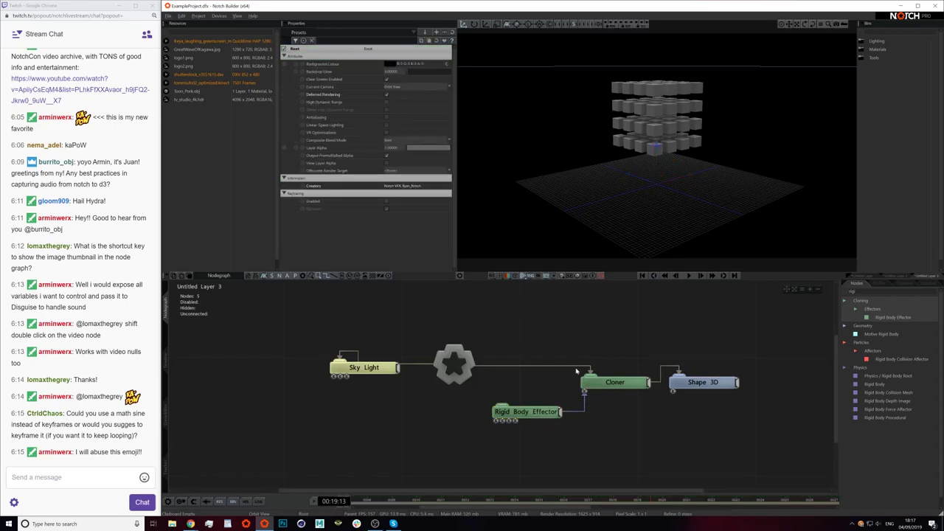
pyautogui.press('space')
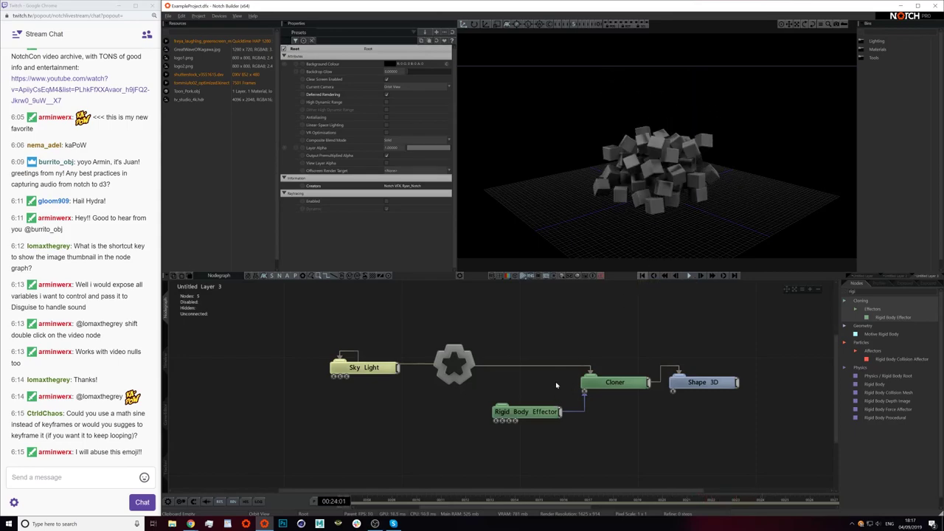
# - Raise the Rigid Body Effector's Friction and lower its Bounciness to about 0.3
pyautogui.click(526, 412)
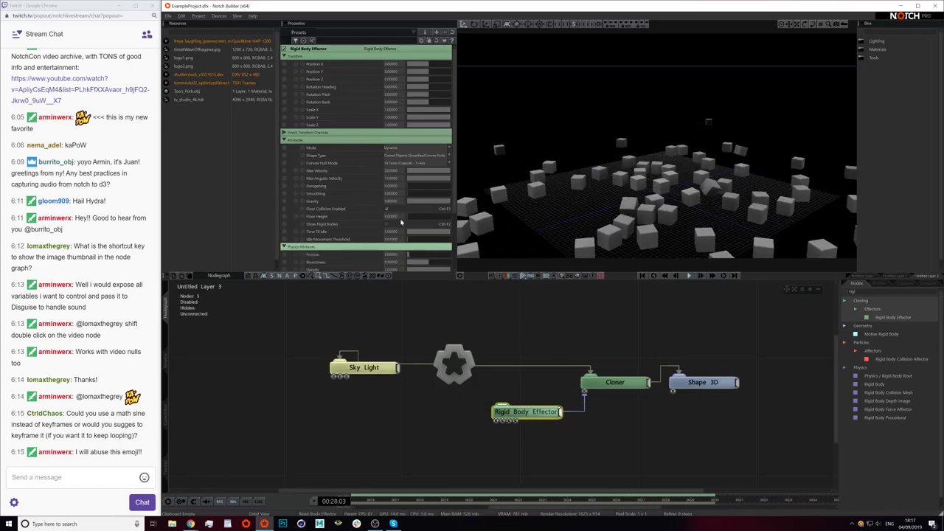
pyautogui.scroll(-3, 396, 225)
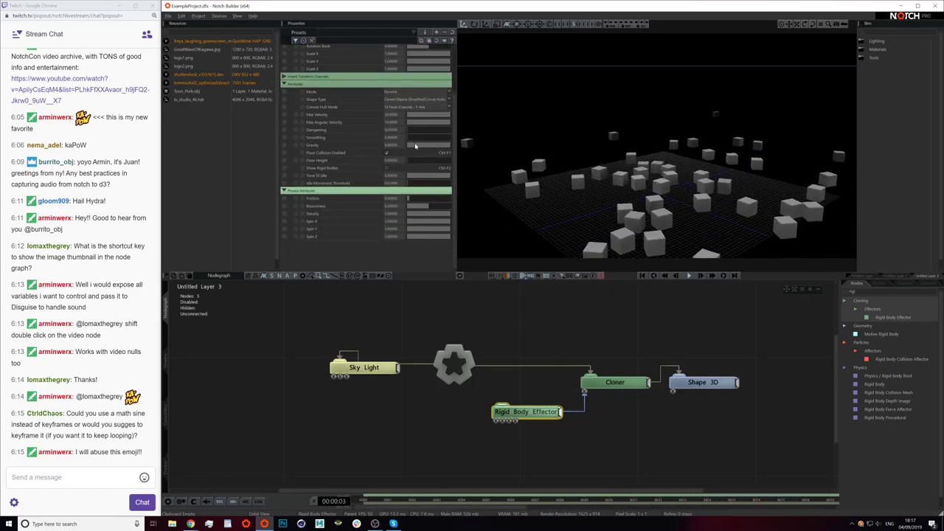
pyautogui.click(414, 207)
pyautogui.moveTo(417, 201); pyautogui.dragTo(424, 200)
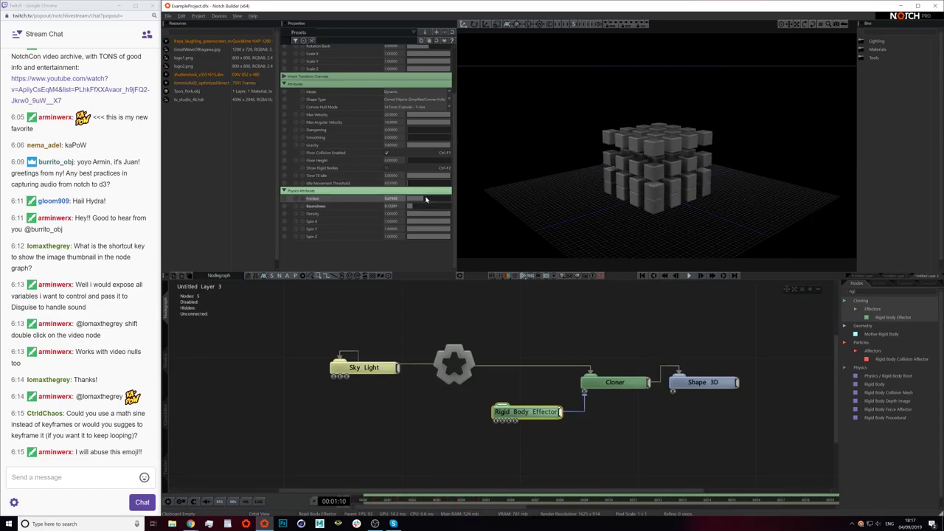
pyautogui.click(415, 208)
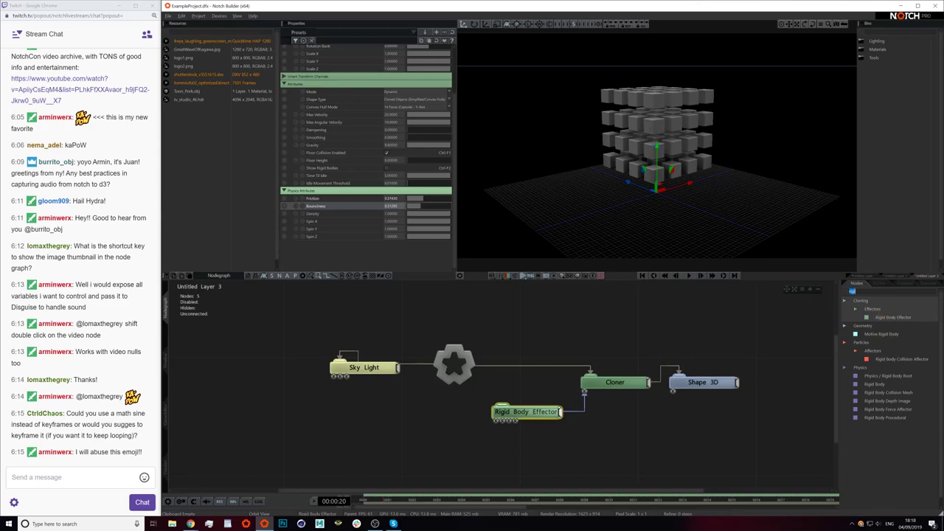
# - Add a Randomise Effector above the Rigid Body Effector and connect it to the Cloner's effector input
pyautogui.write('rad')
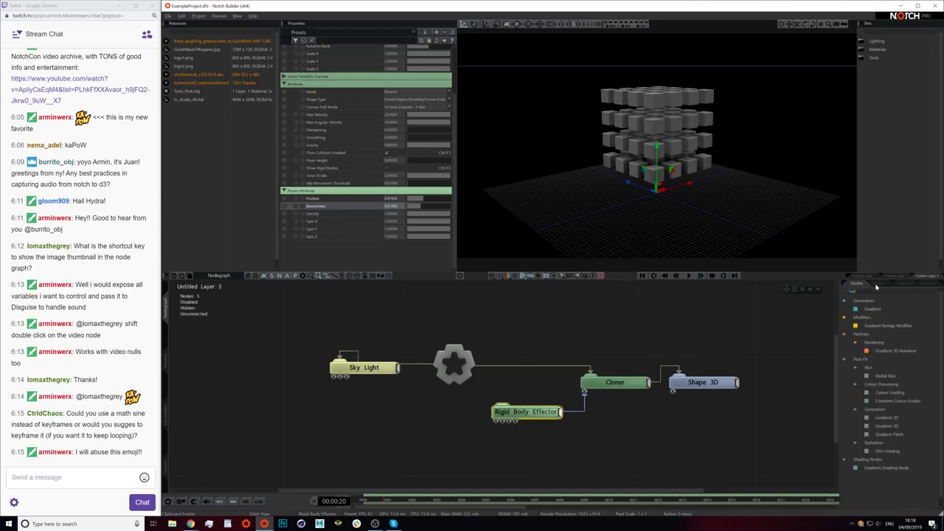
pyautogui.write('i')
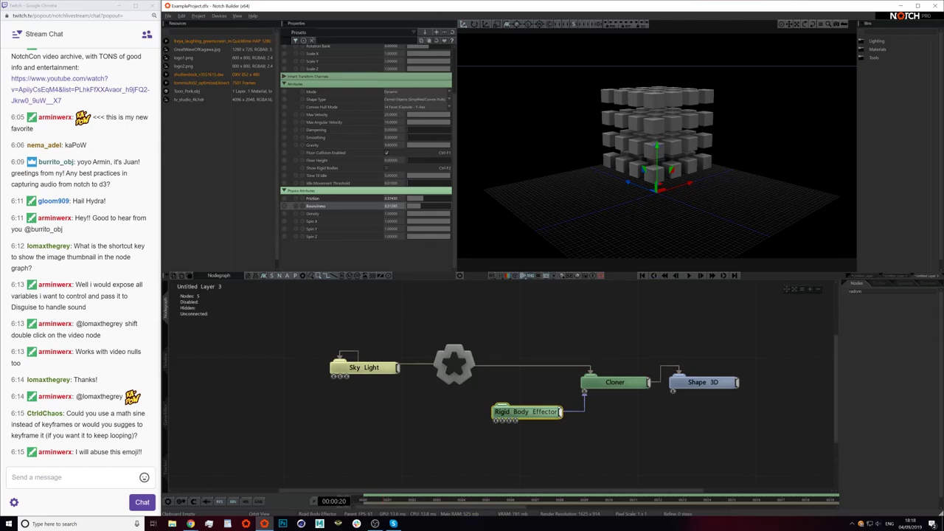
pyautogui.write('n')
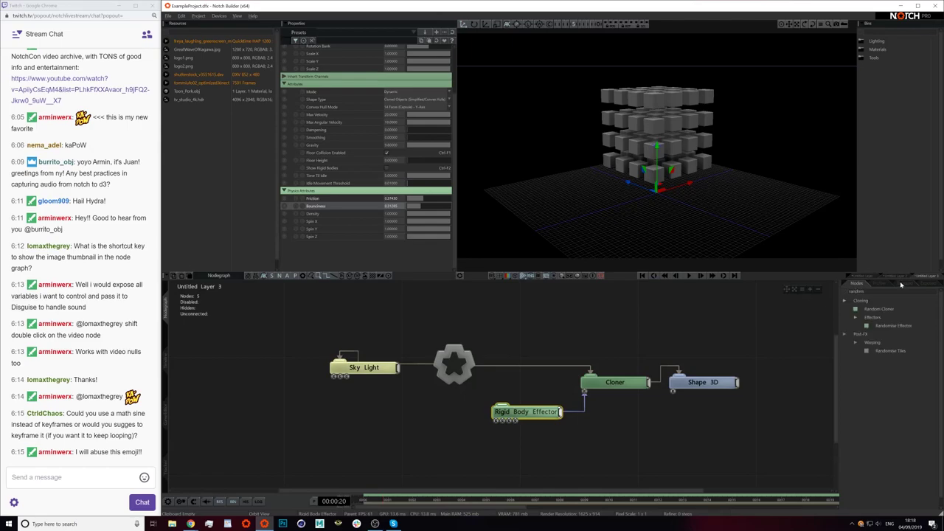
pyautogui.moveTo(890, 326); pyautogui.dragTo(490, 391)
pyautogui.moveTo(579, 421); pyautogui.dragTo(584, 392)
pyautogui.click(613, 444)
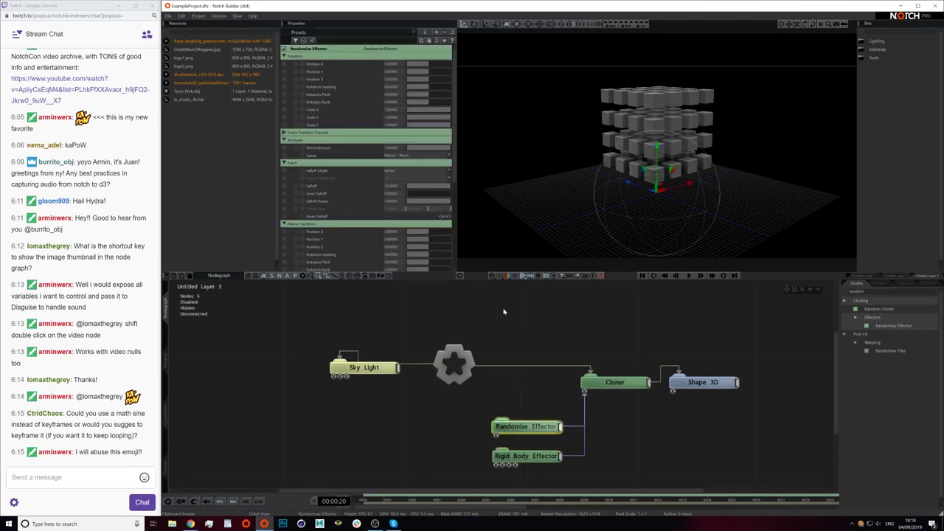
# - Set the Randomise Effector's Falloff Mode to Infinite and its effector Rotation Heading, Pitch and Bank to 180
pyautogui.click(388, 173)
pyautogui.click(398, 167)
pyautogui.scroll(-3, 350, 188)
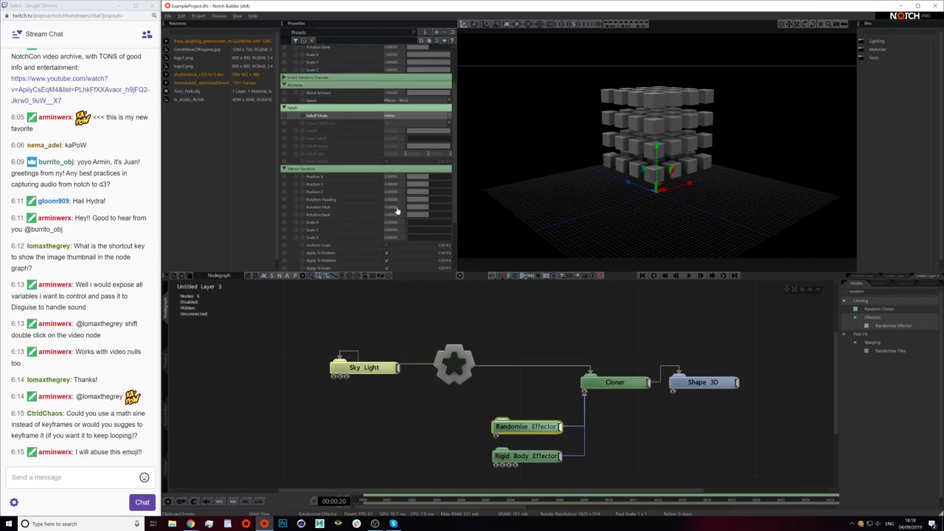
pyautogui.click(347, 184)
pyautogui.keyDown('shift'); pyautogui.click(347, 199); pyautogui.keyUp('shift')
pyautogui.moveTo(432, 189); pyautogui.dragTo(499, 237)
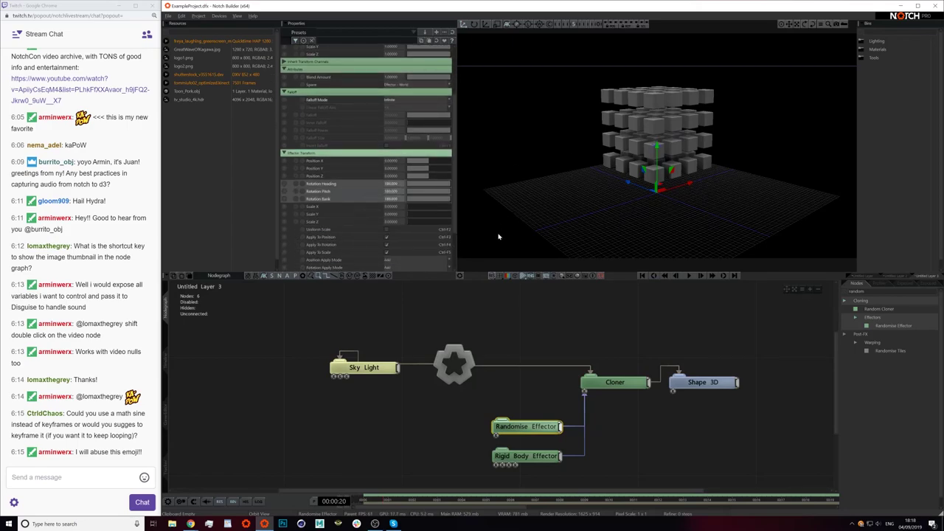
# - Play the simulation with the randomised rotation and move the Randomise Effector further above the Rigid Body Effector
pyautogui.click(544, 342)
pyautogui.press('space')
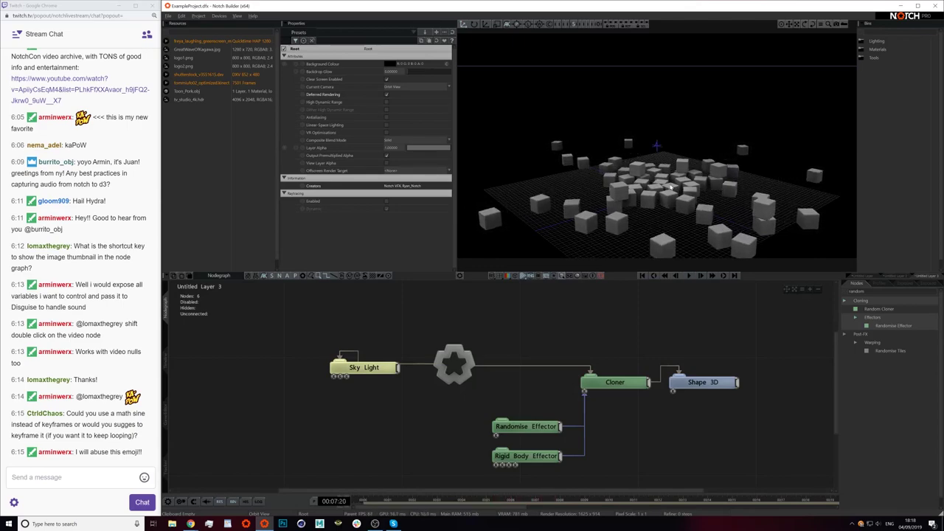
pyautogui.scroll(-2, 533, 421)
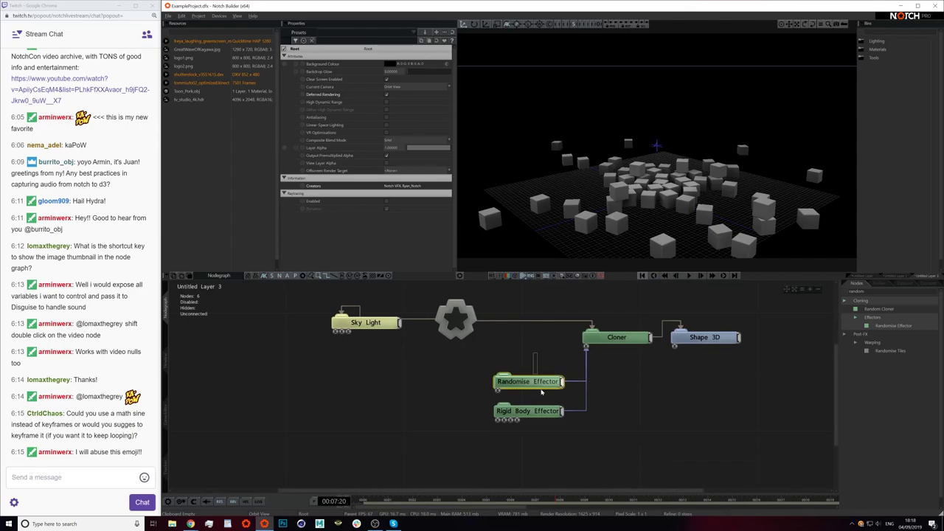
pyautogui.click(535, 381)
pyautogui.click(595, 388)
pyautogui.moveTo(538, 385); pyautogui.dragTo(538, 371)
pyautogui.click(612, 403)
pyautogui.click(534, 365)
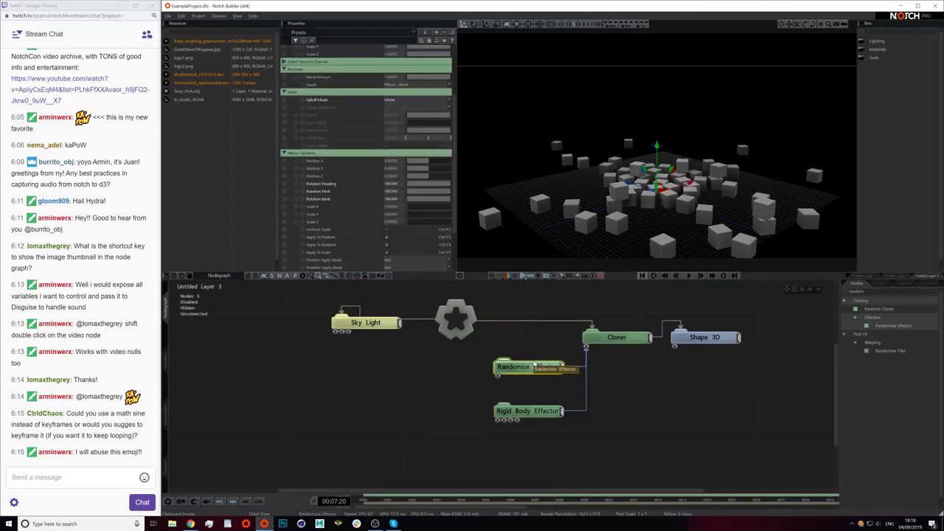
# - Rewind and briefly replay the simulation, and try the Randomise Effector below the Rigid Body Effector, examining the cubes up close
pyautogui.click(534, 414)
pyautogui.press('Home')
pyautogui.press('space')
pyautogui.press('space')
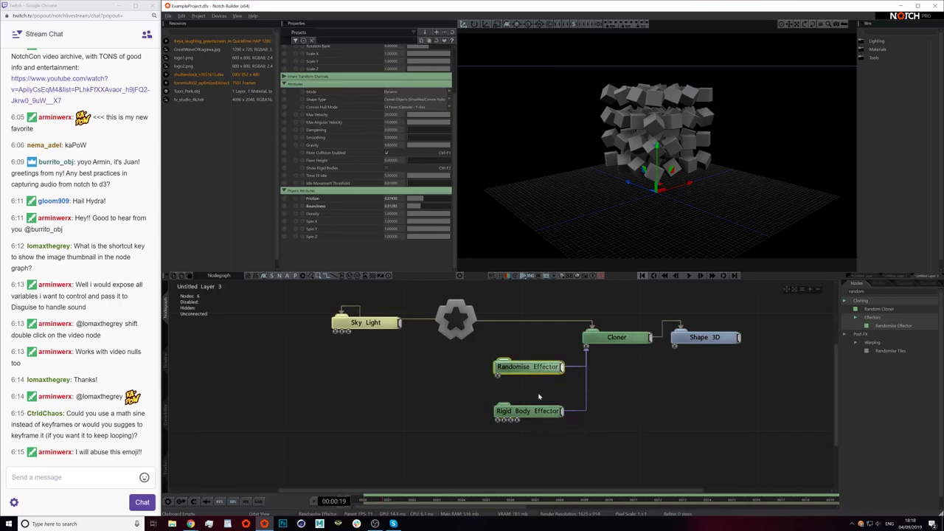
pyautogui.moveTo(537, 367); pyautogui.dragTo(537, 440)
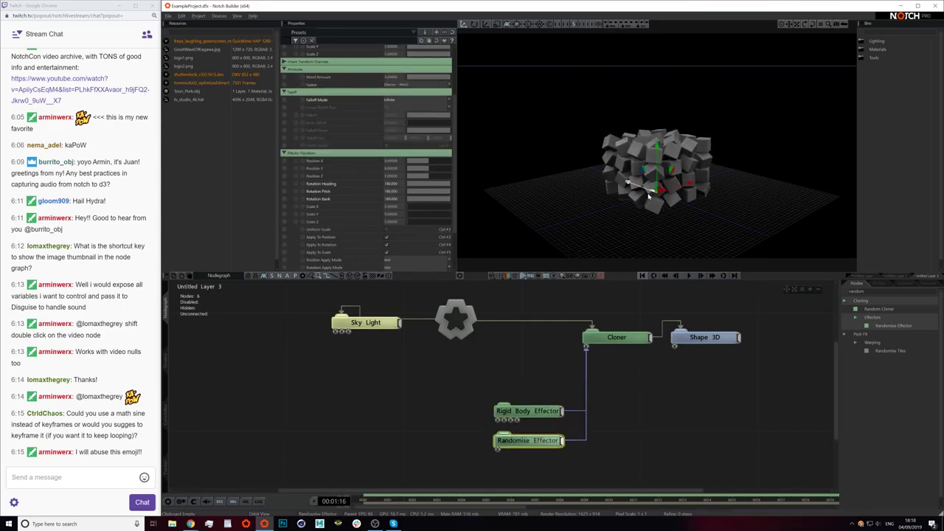
pyautogui.moveTo(605, 208); pyautogui.dragTo(775, 200, button='right')
pyautogui.moveTo(775, 200); pyautogui.dragTo(762, 180)
pyautogui.moveTo(763, 179); pyautogui.dragTo(744, 192, button='right')
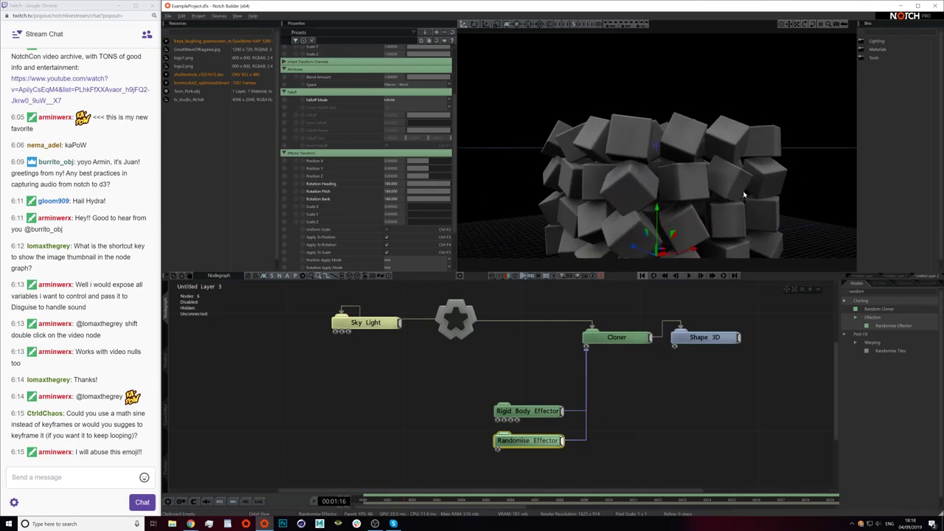
pyautogui.moveTo(744, 192); pyautogui.dragTo(726, 182)
# - Enable Show Rigid Bodies on the Rigid Body Effector and space the two effectors apart in the same order
pyautogui.click(528, 411)
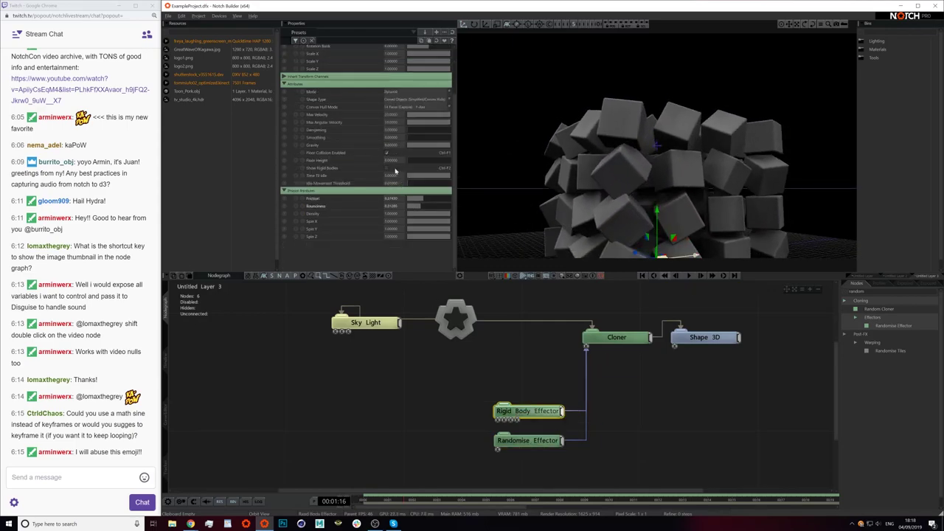
pyautogui.click(386, 168)
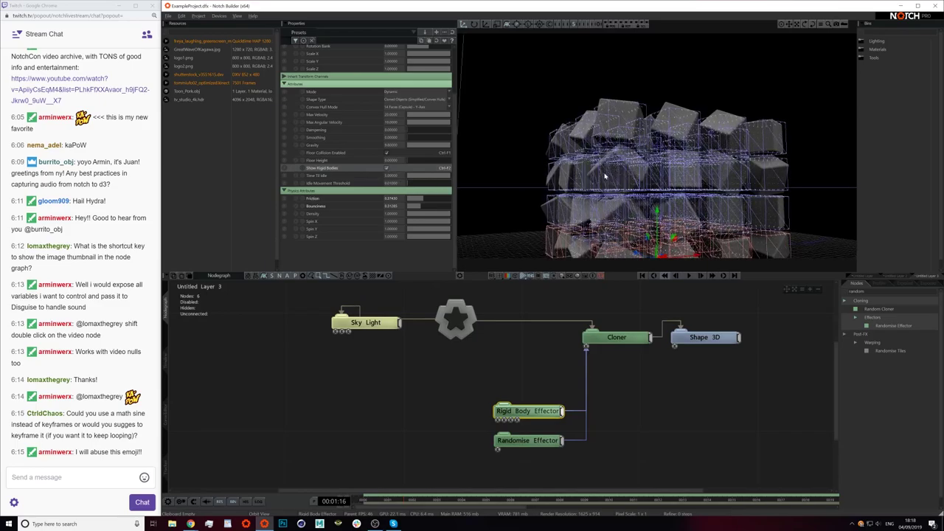
pyautogui.scroll(-3, 657, 172)
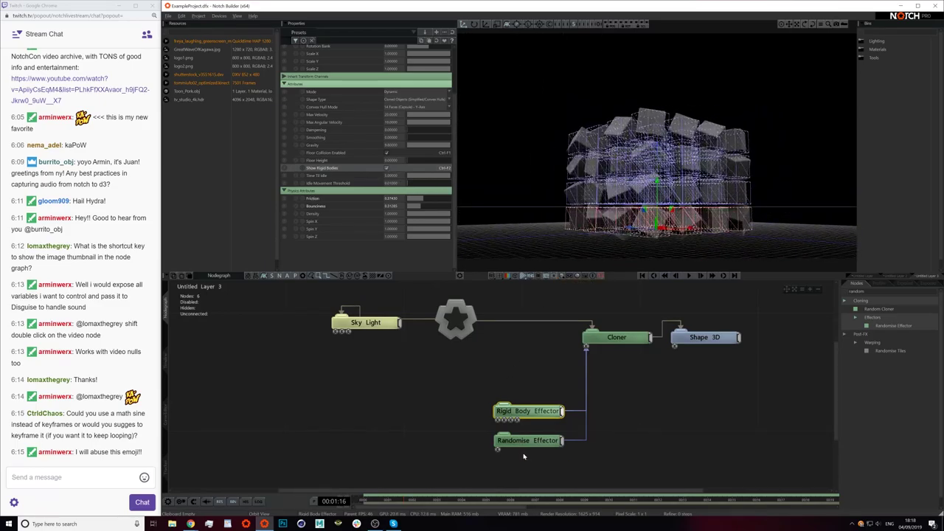
pyautogui.moveTo(561, 413); pyautogui.dragTo(561, 384)
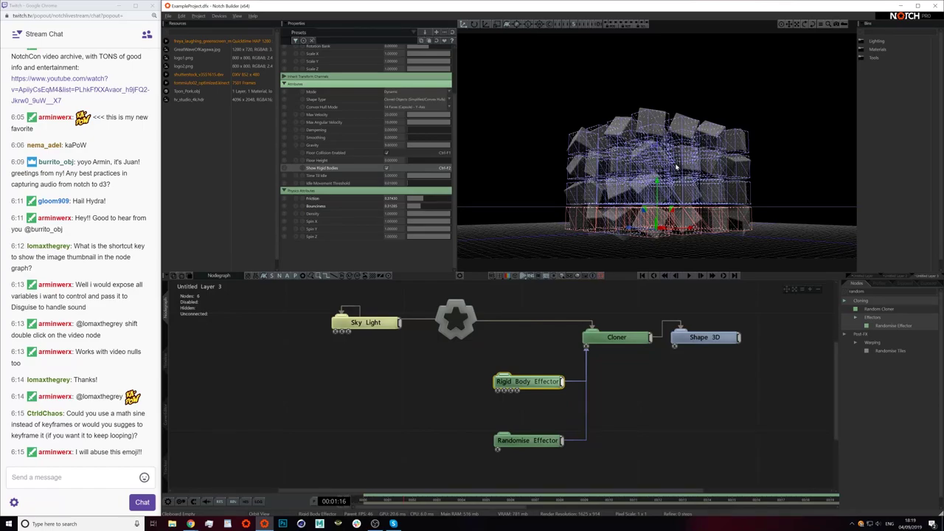
pyautogui.moveTo(531, 441); pyautogui.dragTo(531, 426)
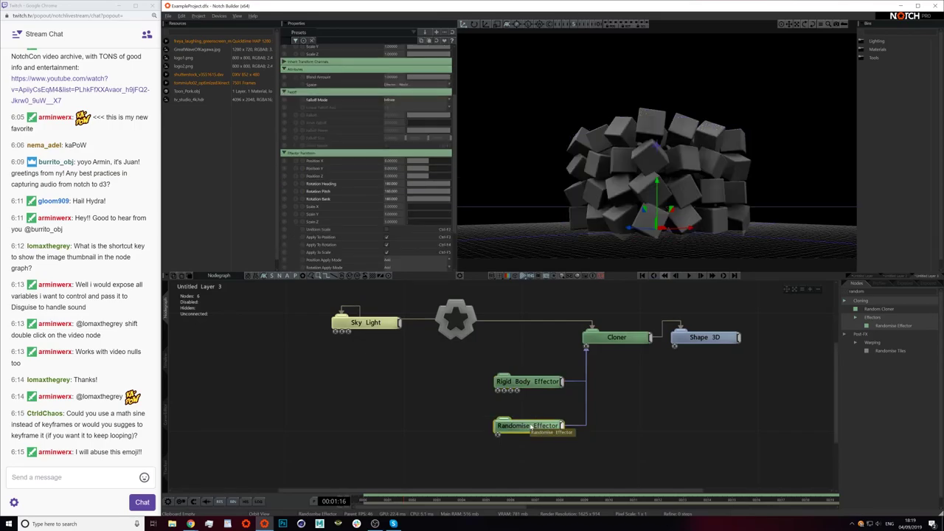
# - Place the Rigid Body Effector back below the Randomise Effector and play the simulation
pyautogui.moveTo(541, 382); pyautogui.dragTo(544, 455)
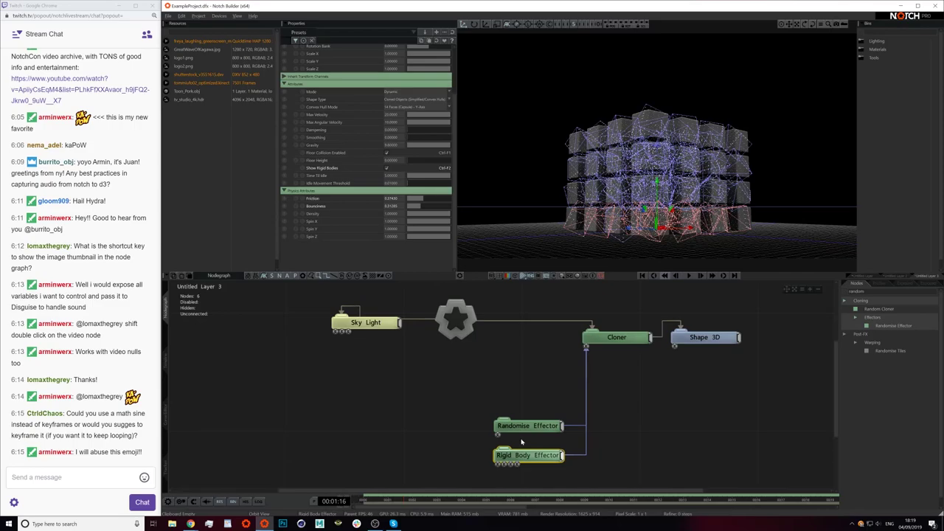
pyautogui.moveTo(531, 419); pyautogui.dragTo(531, 374)
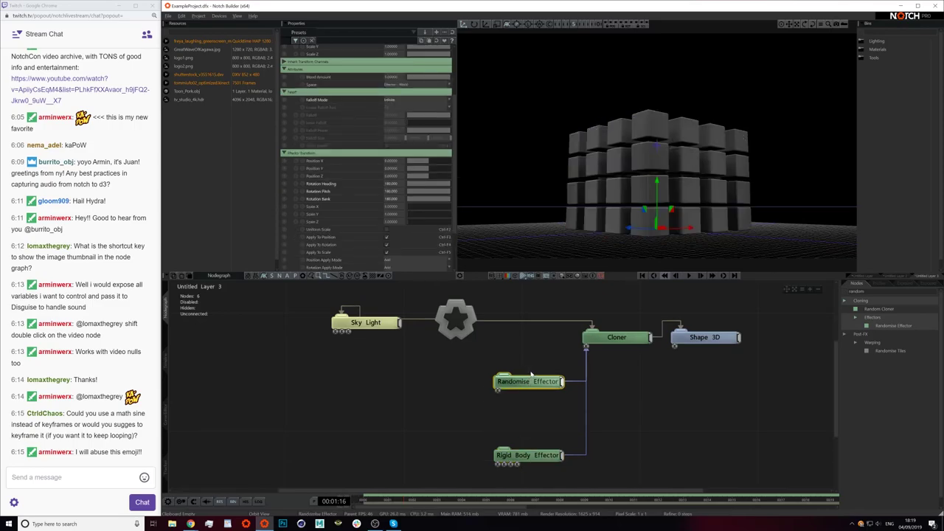
pyautogui.press('space')
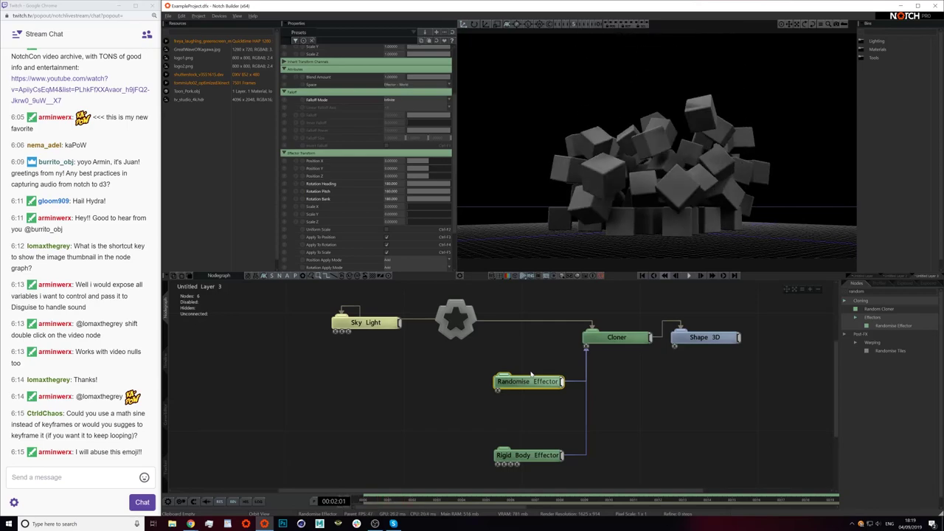
pyautogui.moveTo(543, 448); pyautogui.dragTo(543, 404)
pyautogui.click(206, 381)
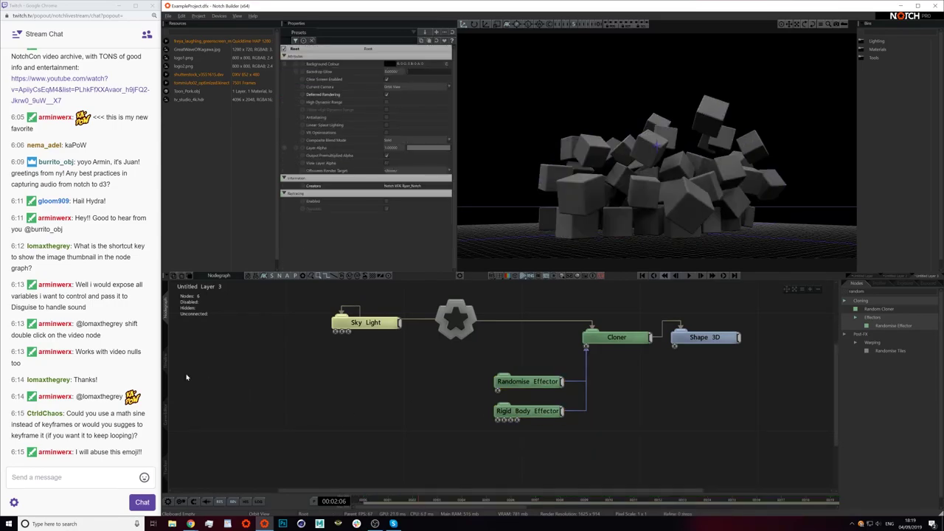
# - Create a new layer from the Blank Project template and open its nodegraph
pyautogui.click(164, 366)
pyautogui.click(196, 311)
pyautogui.rightClick(204, 338)
pyautogui.click(233, 123)
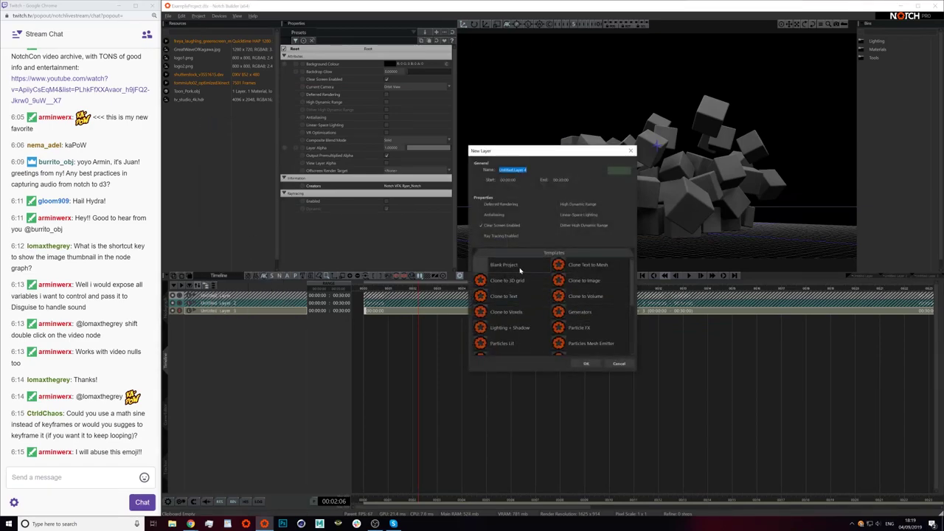
pyautogui.doubleClick(520, 270)
pyautogui.doubleClick(190, 325)
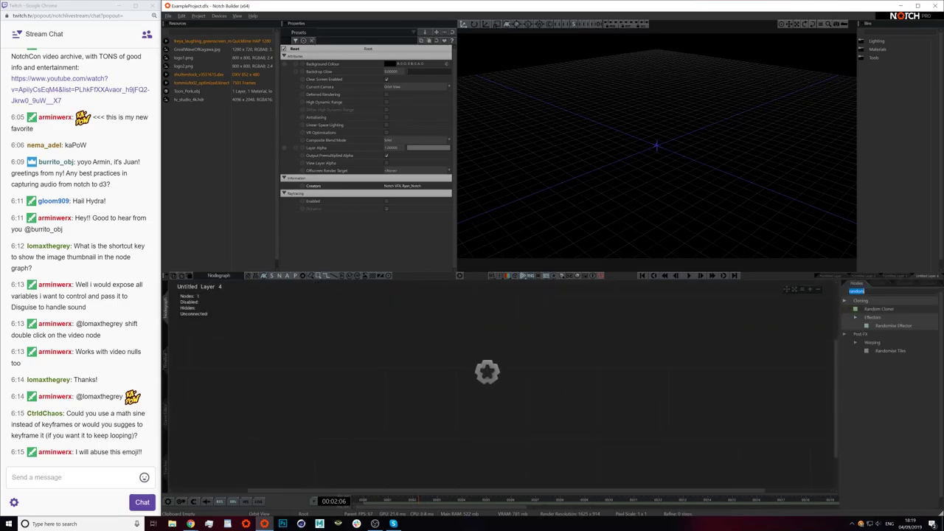
# - Find the rigid body nodes and add a Physics / Rigid Body Root to the nodegraph
pyautogui.write('rigid')
pyautogui.moveTo(894, 385); pyautogui.dragTo(556, 381)
pyautogui.scroll(2, 483, 384)
# - Add four Shape 3D nodes to the nodegraph
pyautogui.doubleClick(854, 291)
pyautogui.write('Shap')
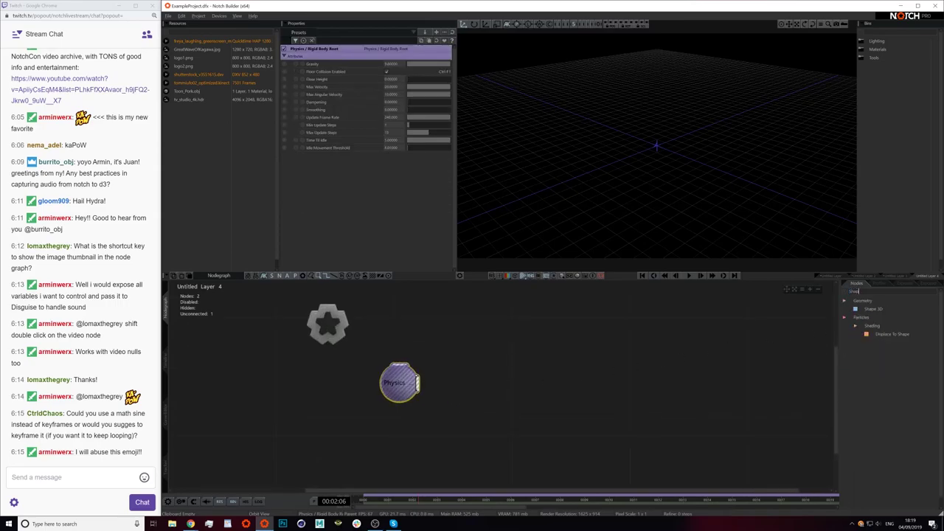
pyautogui.moveTo(876, 309); pyautogui.dragTo(538, 401)
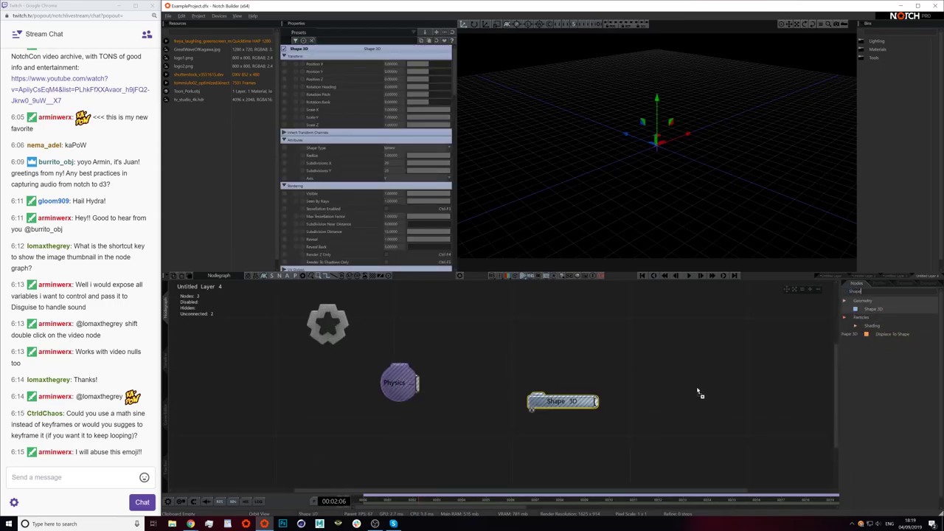
pyautogui.moveTo(743, 375); pyautogui.dragTo(599, 429)
pyautogui.moveTo(873, 311); pyautogui.dragTo(660, 382)
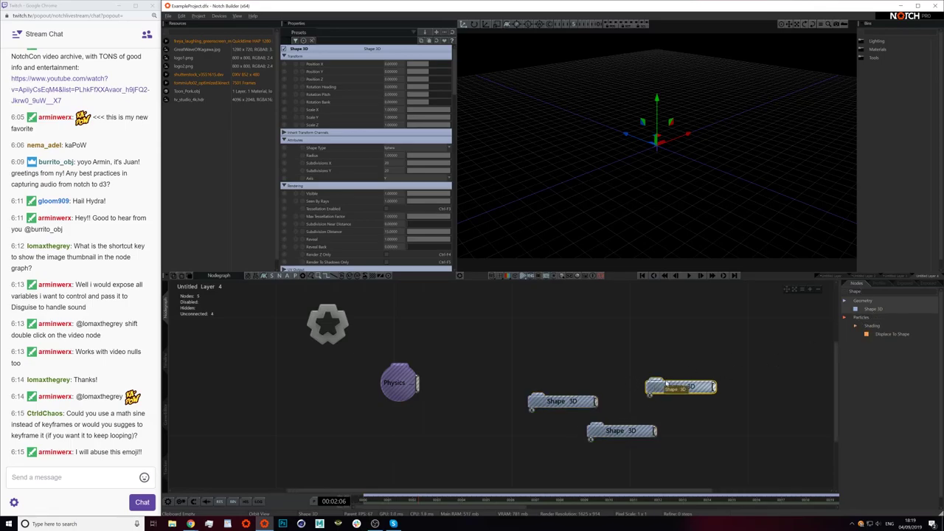
pyautogui.doubleClick(891, 313)
# - Connect the Rigid Body Root to the layer root, parent the four Shape 3D nodes to it, and arrange them in two rows
pyautogui.moveTo(421, 388); pyautogui.dragTo(538, 397)
pyautogui.click(440, 368)
pyautogui.press('r')
pyautogui.moveTo(440, 361); pyautogui.dragTo(400, 385)
pyautogui.click(639, 394)
pyautogui.moveTo(639, 394); pyautogui.dragTo(608, 351, button='middle')
pyautogui.moveTo(567, 422); pyautogui.dragTo(493, 419)
pyautogui.moveTo(598, 376); pyautogui.dragTo(554, 426)
pyautogui.moveTo(562, 352); pyautogui.dragTo(591, 398)
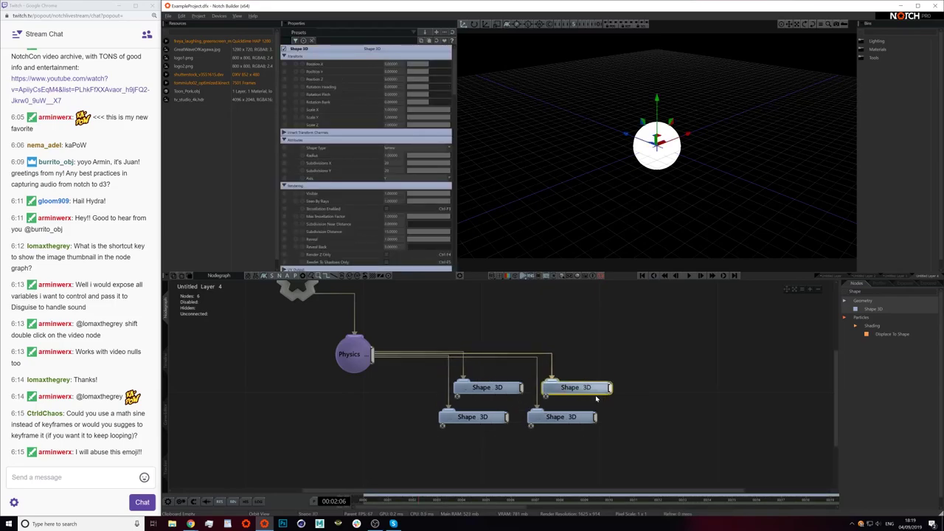
# - Select the Shape 3D nodes in pairs and move them along the floor so that all four spheres sit apart
pyautogui.click(558, 416)
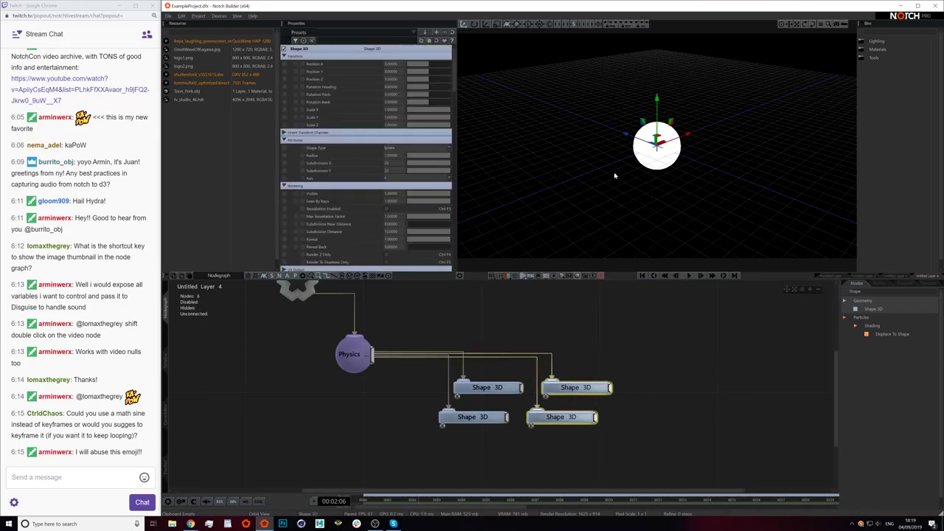
pyautogui.moveTo(631, 135); pyautogui.dragTo(740, 179)
pyautogui.moveTo(480, 366); pyautogui.dragTo(564, 397)
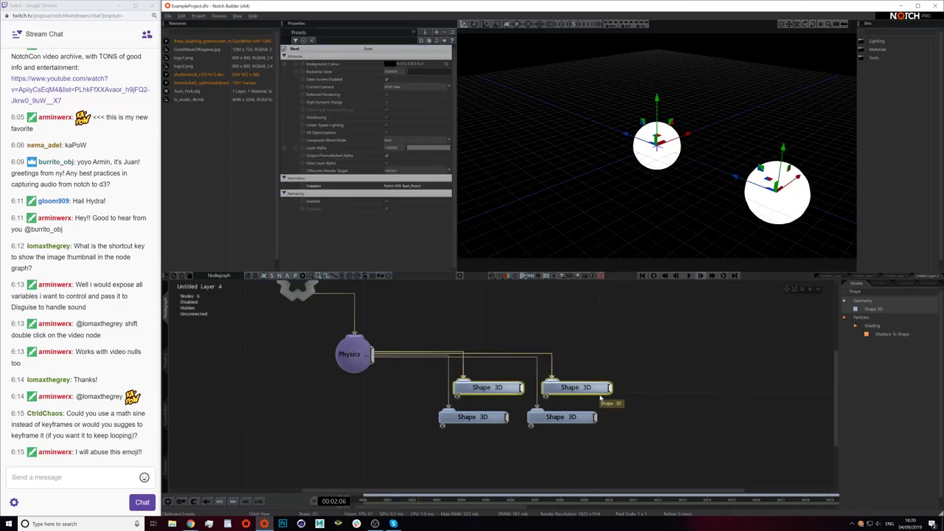
pyautogui.moveTo(792, 181); pyautogui.dragTo(824, 154)
pyautogui.moveTo(664, 194); pyautogui.dragTo(702, 217, button='right')
pyautogui.moveTo(795, 219); pyautogui.dragTo(831, 220)
pyautogui.moveTo(753, 205); pyautogui.dragTo(661, 207, button='right')
pyautogui.scroll(-3, 694, 205)
# - Set the Shape Type of the two Shape 3D nodes farthest from the Rigid Body Root to Rounded Box
pyautogui.click(635, 397)
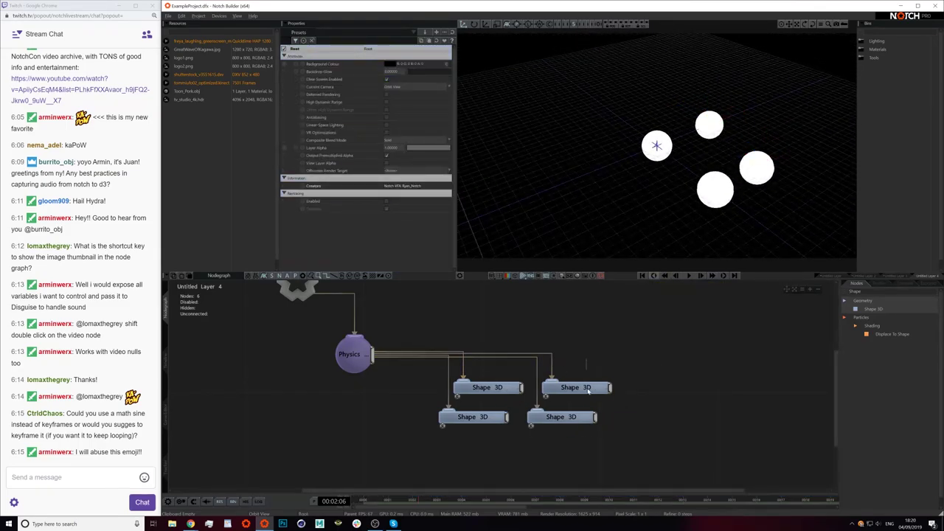
pyautogui.moveTo(588, 375); pyautogui.dragTo(555, 426)
pyautogui.click(392, 148)
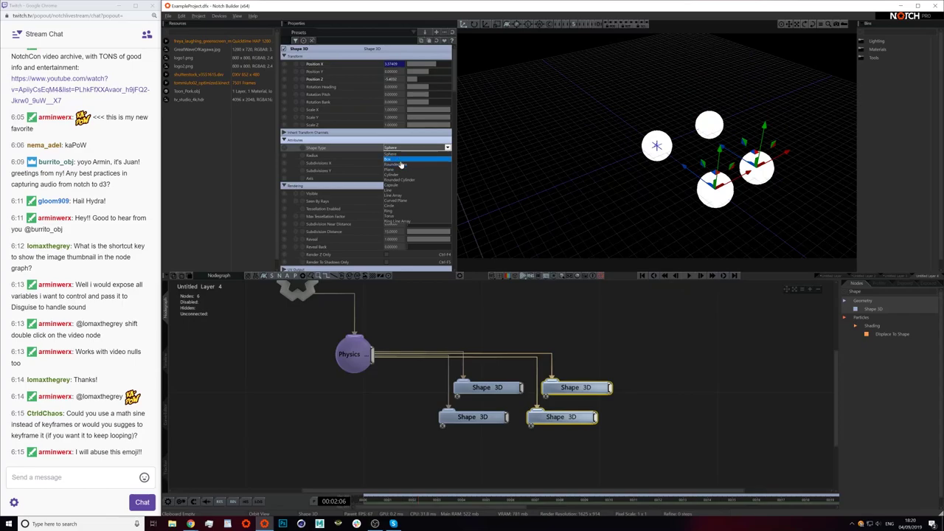
pyautogui.click(399, 161)
pyautogui.moveTo(593, 339); pyautogui.dragTo(605, 470)
pyautogui.click(622, 423)
# - Check the Rigid Body Root's attributes and move the four Shape 3D nodes closer to it in the nodegraph
pyautogui.click(348, 357)
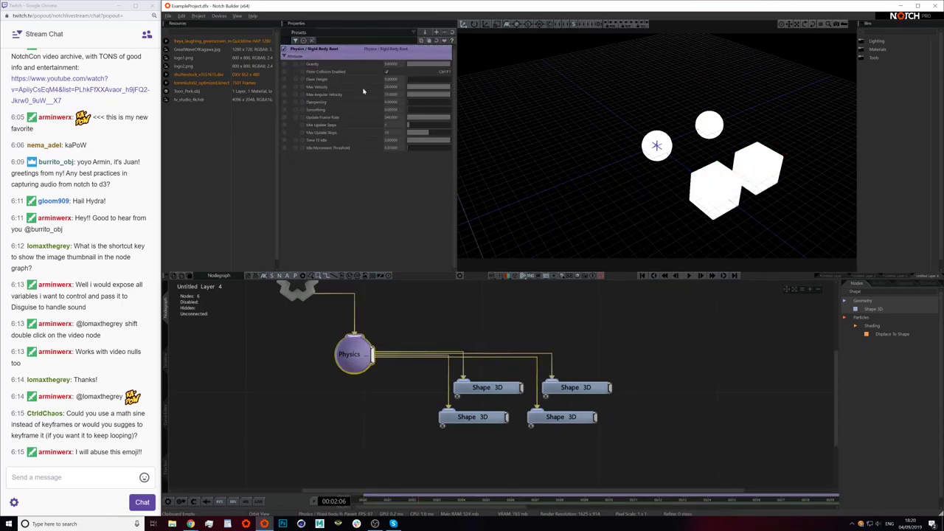
pyautogui.moveTo(652, 369); pyautogui.dragTo(468, 422)
pyautogui.moveTo(486, 365); pyautogui.dragTo(622, 446)
pyautogui.moveTo(578, 394); pyautogui.dragTo(531, 385)
pyautogui.click(687, 354)
# - Add a Rigid Body Force Affector beside the shapes and connect it to the Rigid Body Root
pyautogui.click(350, 351)
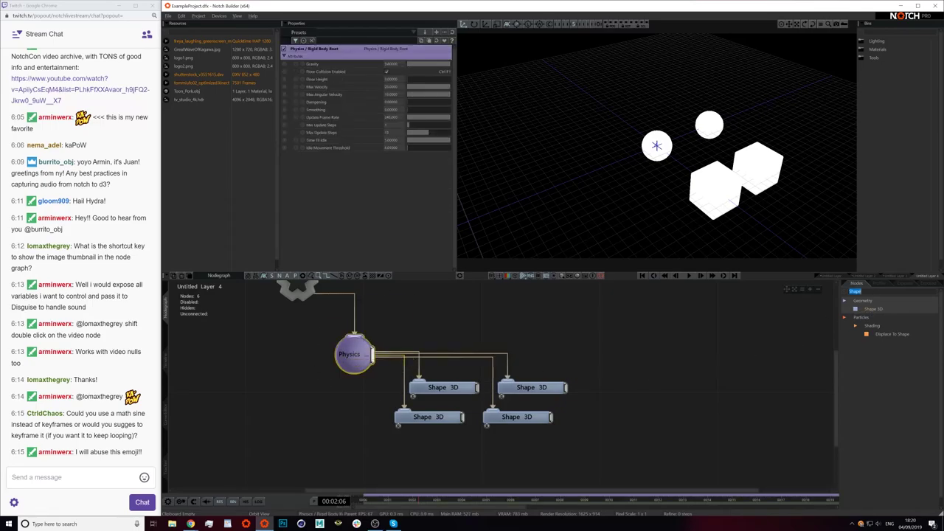
pyautogui.write('force')
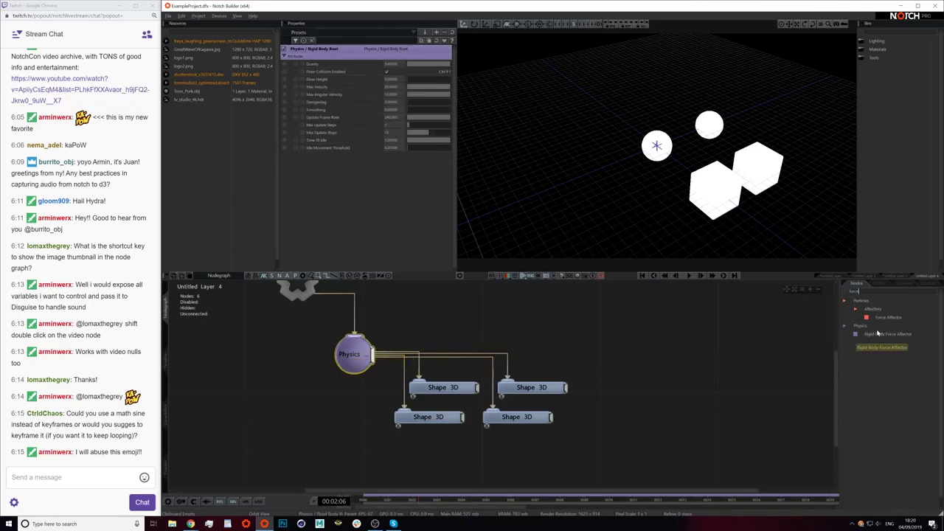
pyautogui.moveTo(712, 415); pyautogui.dragTo(619, 386)
pyautogui.moveTo(373, 354); pyautogui.dragTo(611, 381)
pyautogui.click(669, 361)
# - Set the Rigid Body Force Affector's Mode to Attract
pyautogui.click(643, 386)
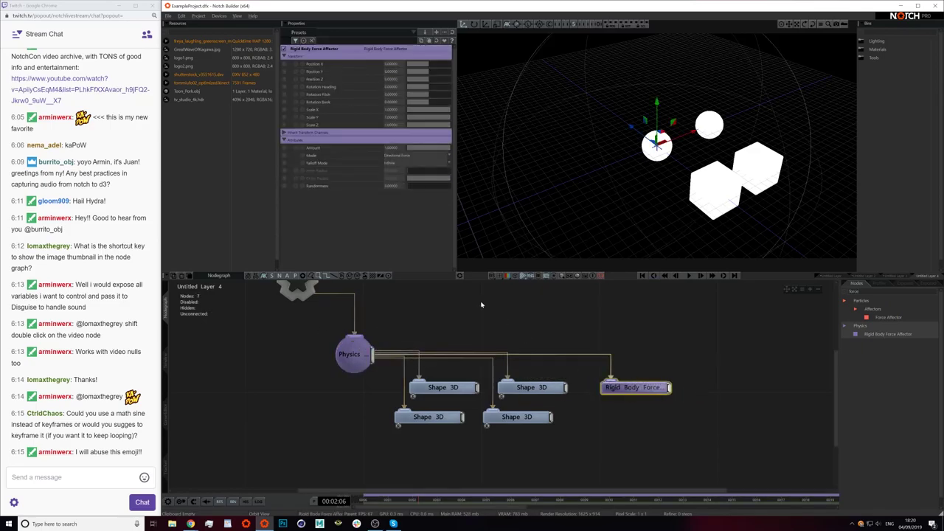
pyautogui.click(436, 163)
pyautogui.click(410, 171)
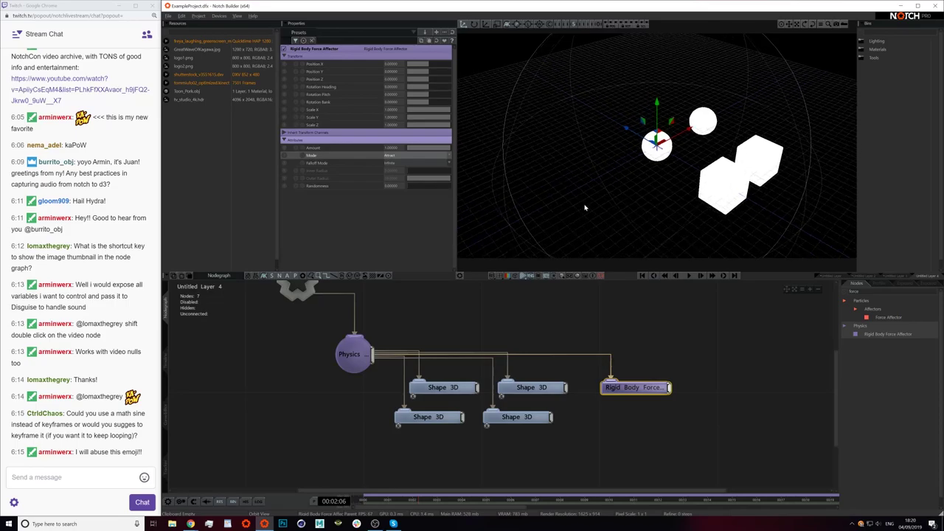
pyautogui.click(713, 411)
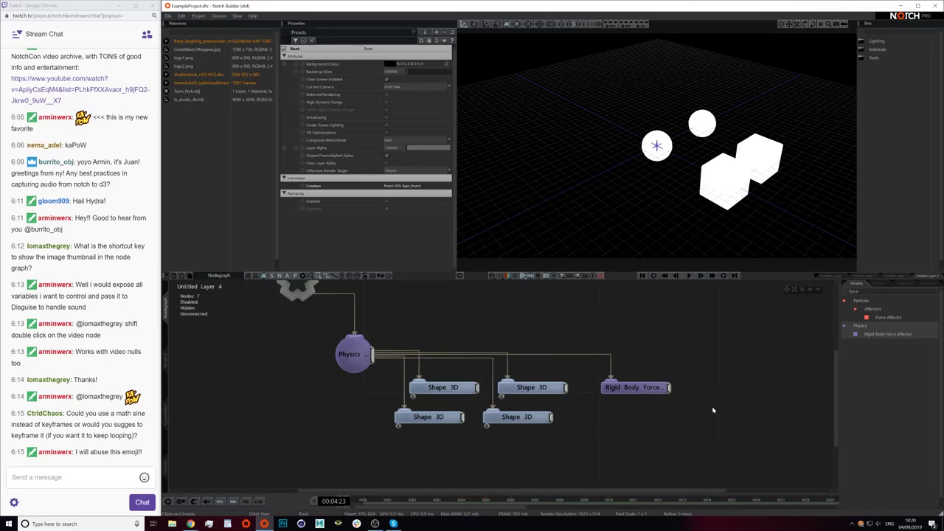
# - Set the physics Dynamics Mode of all four Shape 3D nodes to Dynamic
pyautogui.moveTo(543, 449); pyautogui.dragTo(544, 380)
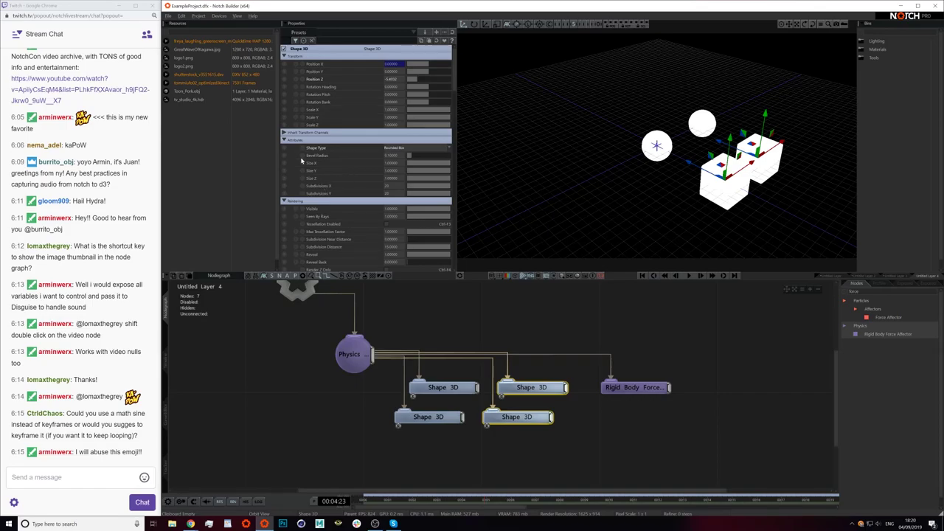
pyautogui.scroll(-3, 302, 158)
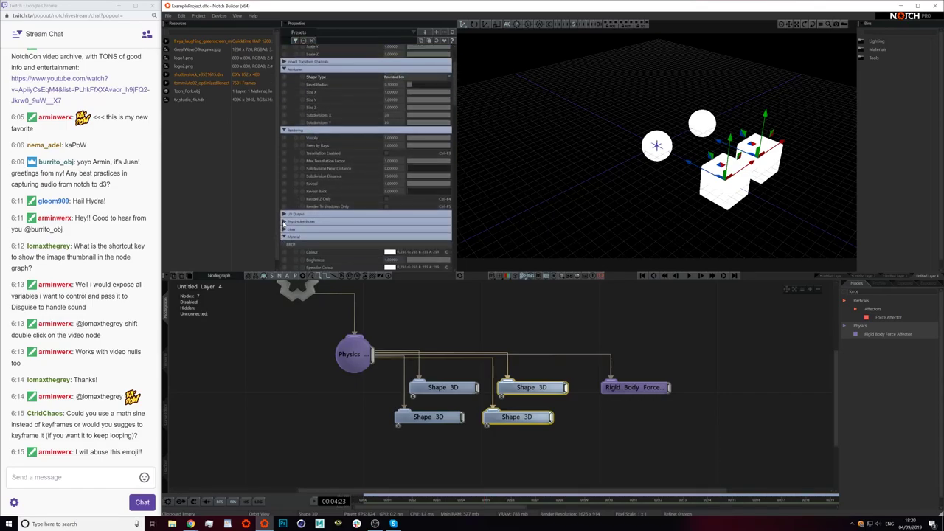
pyautogui.click(283, 223)
pyautogui.scroll(-4, 337, 157)
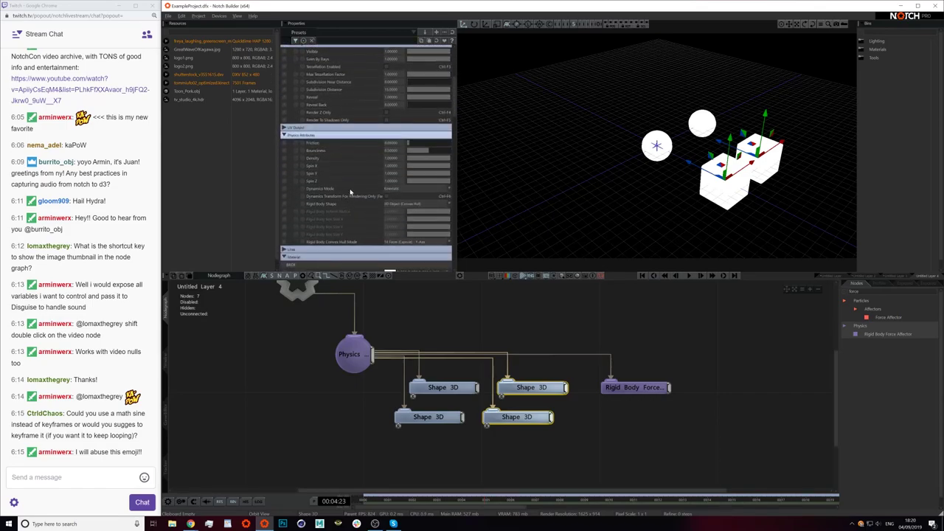
pyautogui.moveTo(515, 442); pyautogui.dragTo(450, 358)
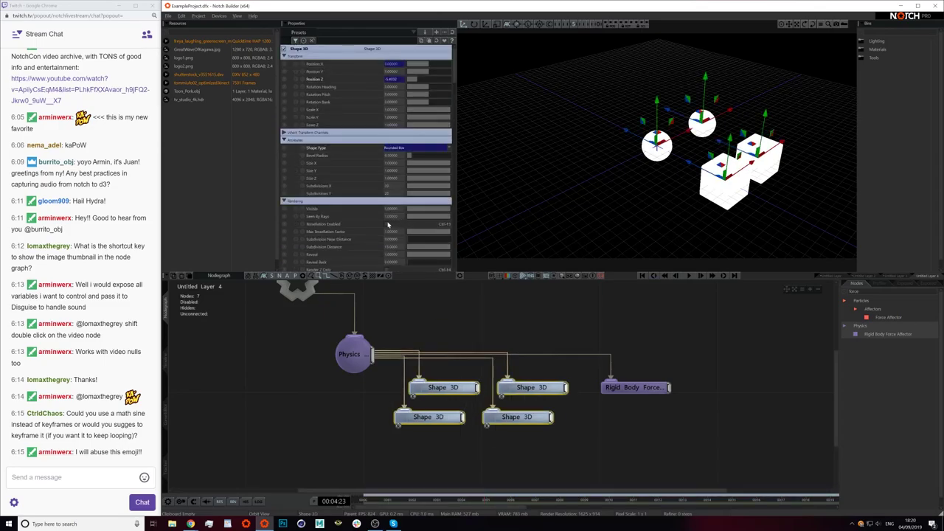
pyautogui.scroll(-5, 366, 162)
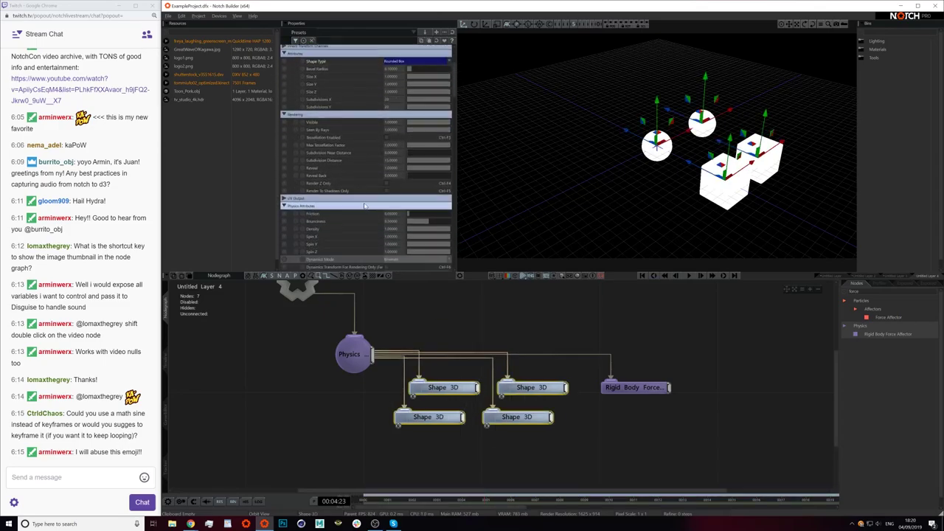
pyautogui.scroll(-4, 335, 232)
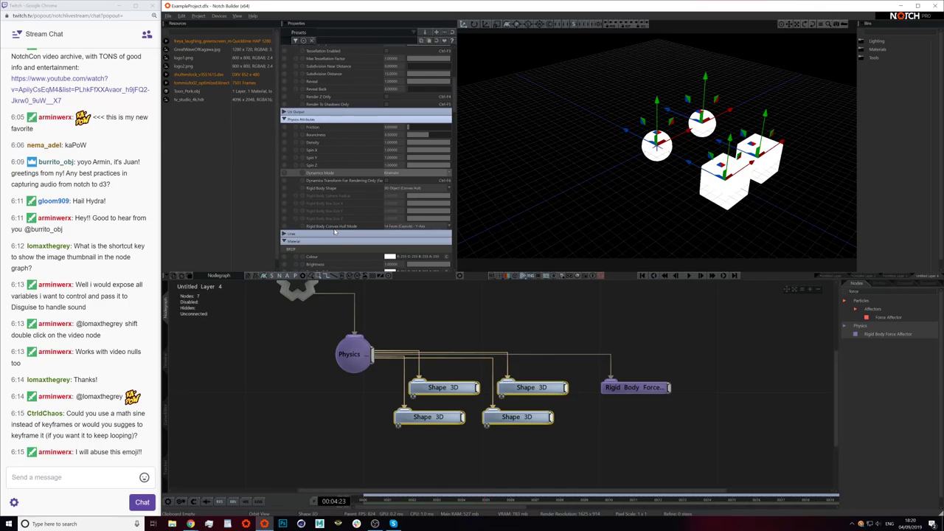
pyautogui.click(433, 149)
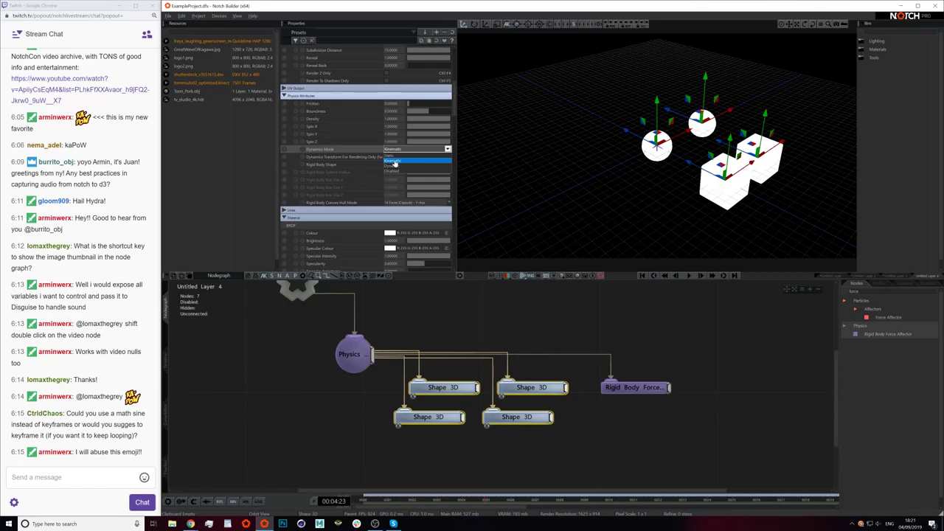
pyautogui.click(396, 165)
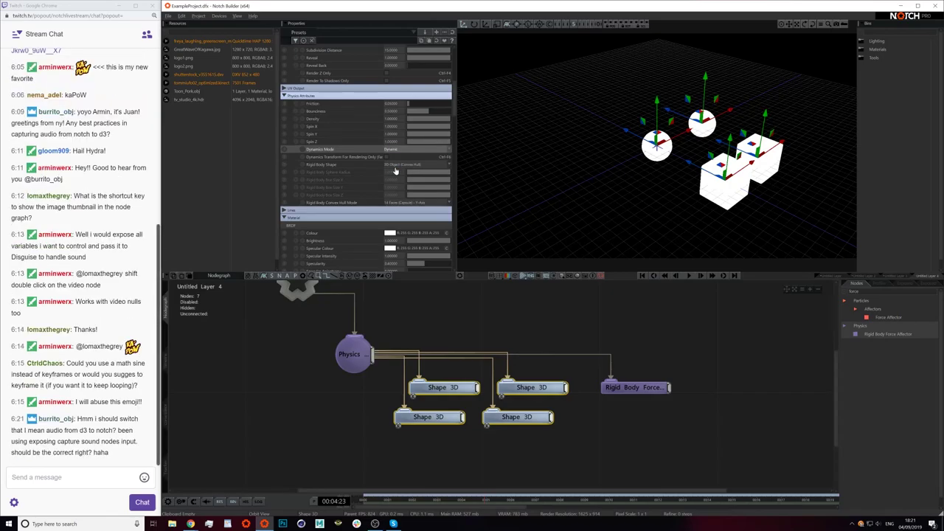
# - Set the Rigid Body Root's Gravity to 0, disable its floor collision, and play the simulation
pyautogui.press('space')
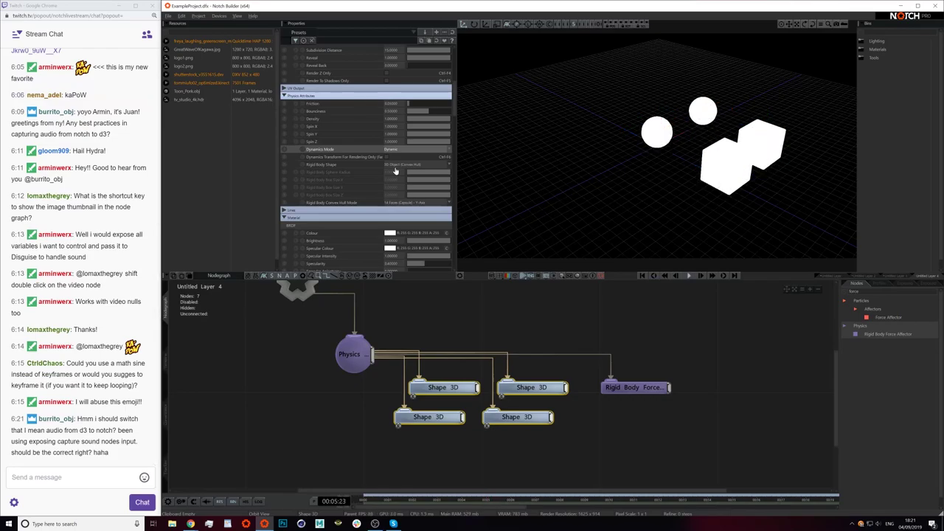
pyautogui.press('space')
pyautogui.click(359, 358)
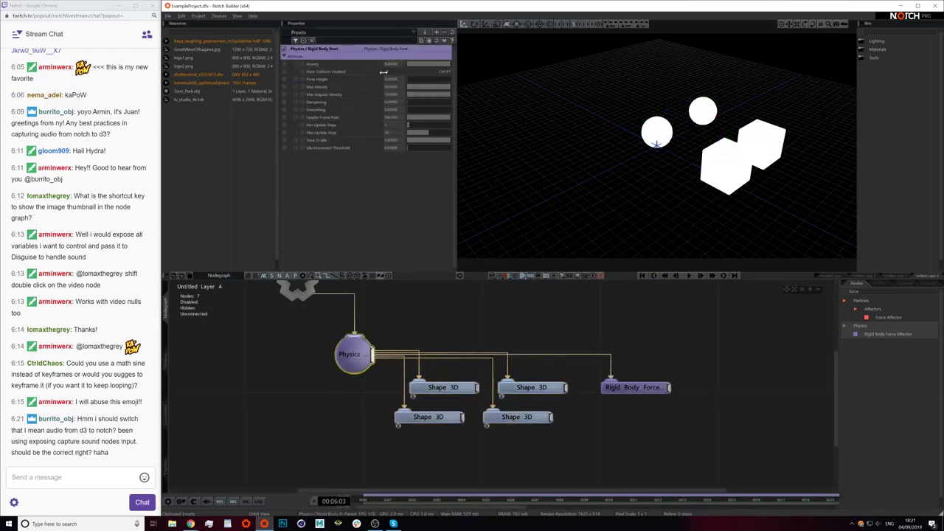
pyautogui.moveTo(426, 65); pyautogui.dragTo(365, 71)
pyautogui.press('space')
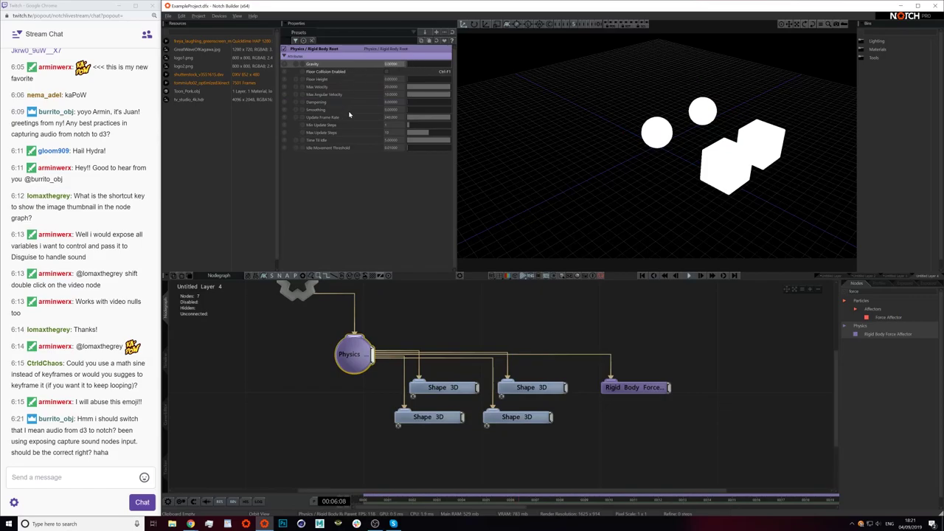
# - Add a Sky Light connected to the Root node and enable Deferred Rendering on the Root
pyautogui.moveTo(584, 195); pyautogui.dragTo(712, 174, button='middle')
pyautogui.doubleClick(864, 291)
pyautogui.write('sky')
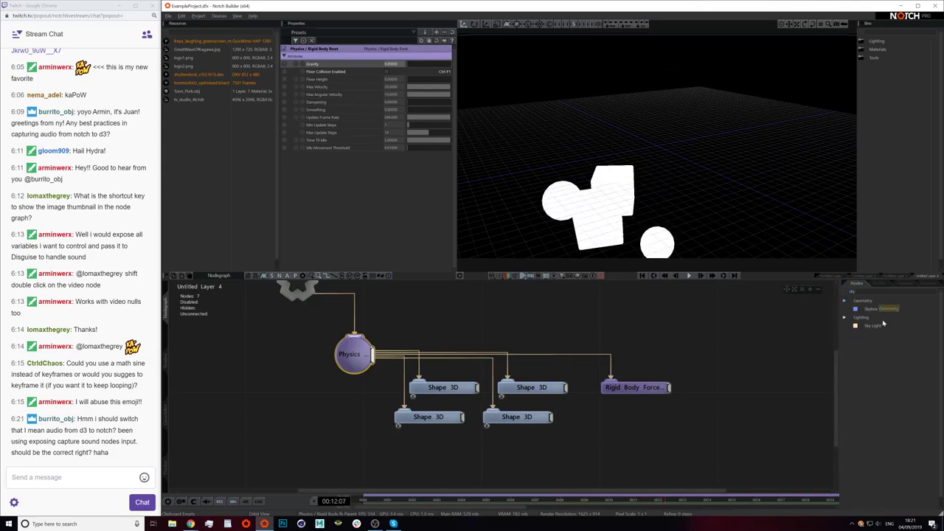
pyautogui.moveTo(872, 325); pyautogui.dragTo(255, 330)
pyautogui.moveTo(278, 333); pyautogui.dragTo(369, 340, button='middle')
pyautogui.moveTo(369, 340); pyautogui.dragTo(382, 297)
pyautogui.click(613, 321)
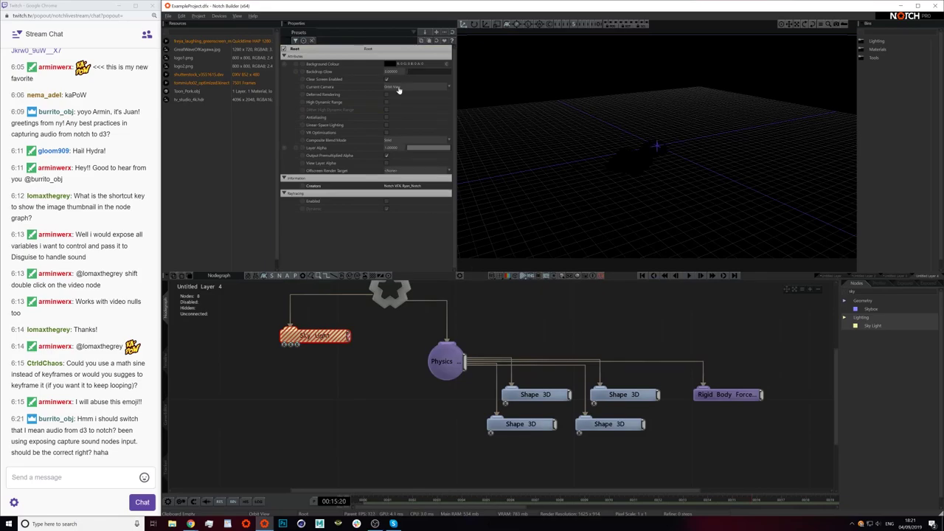
pyautogui.click(386, 94)
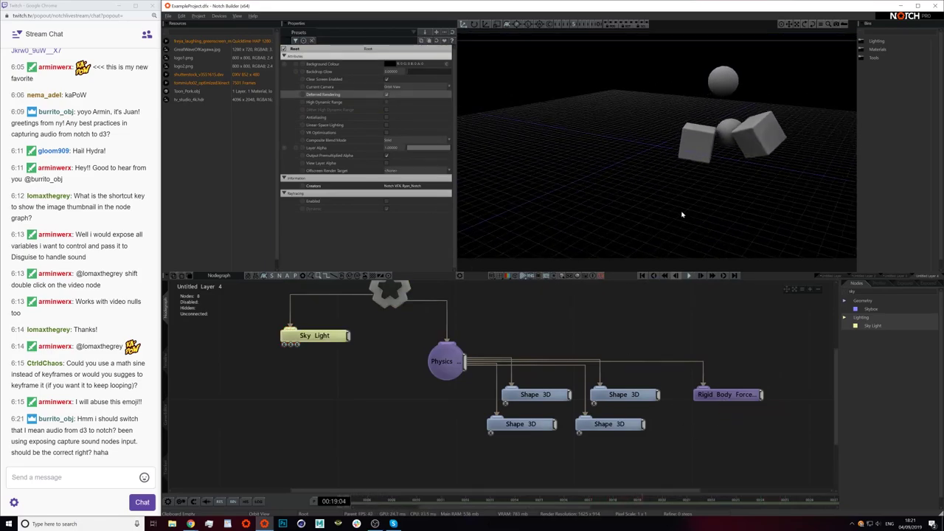
# - Set the Rigid Body Root's Dampening to about 0.56 and Smoothing to about 0.23
pyautogui.click(706, 392)
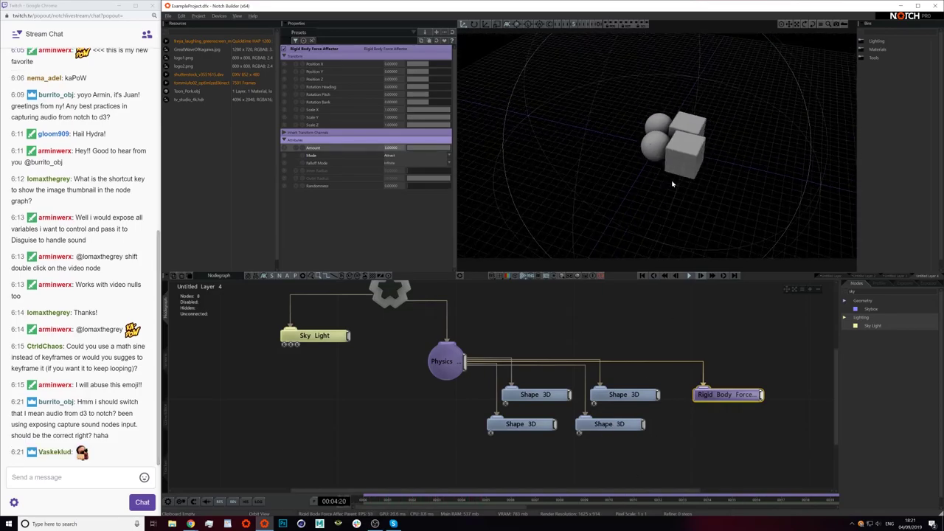
pyautogui.click(626, 425)
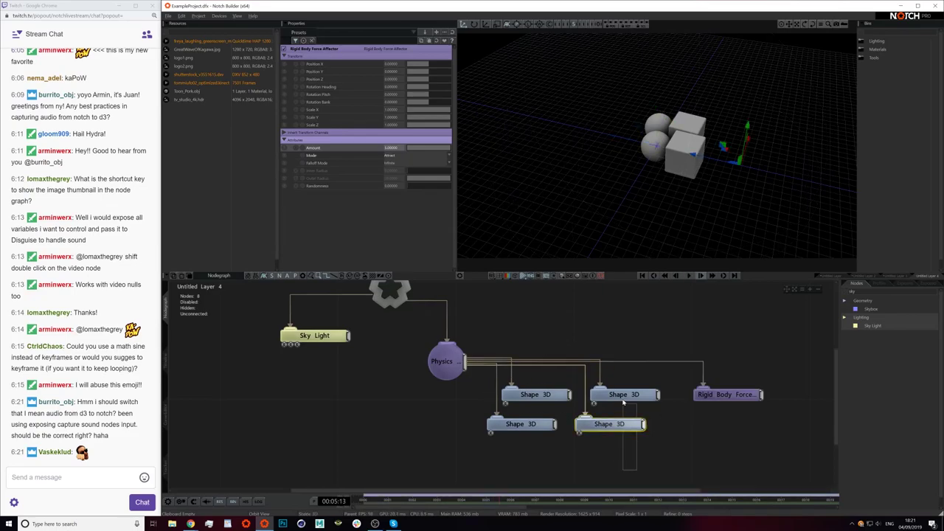
pyautogui.click(446, 361)
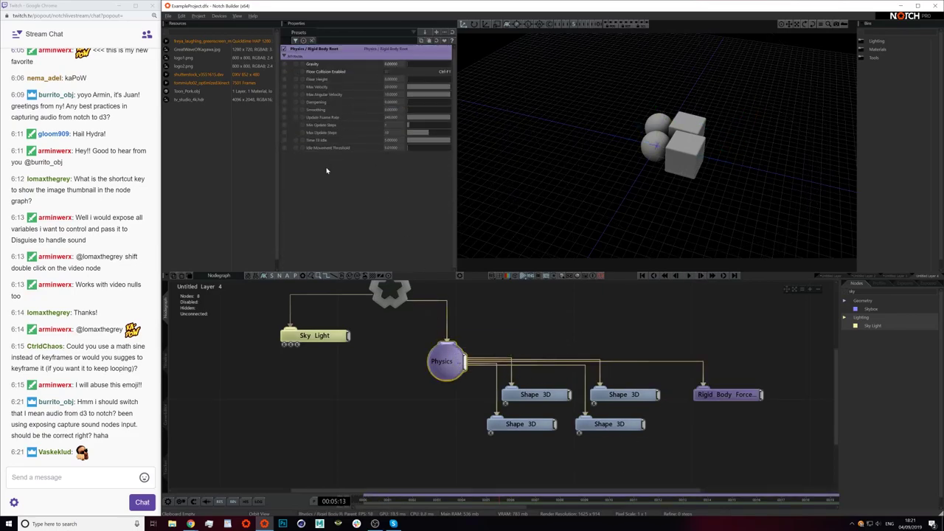
pyautogui.moveTo(414, 107); pyautogui.dragTo(417, 112)
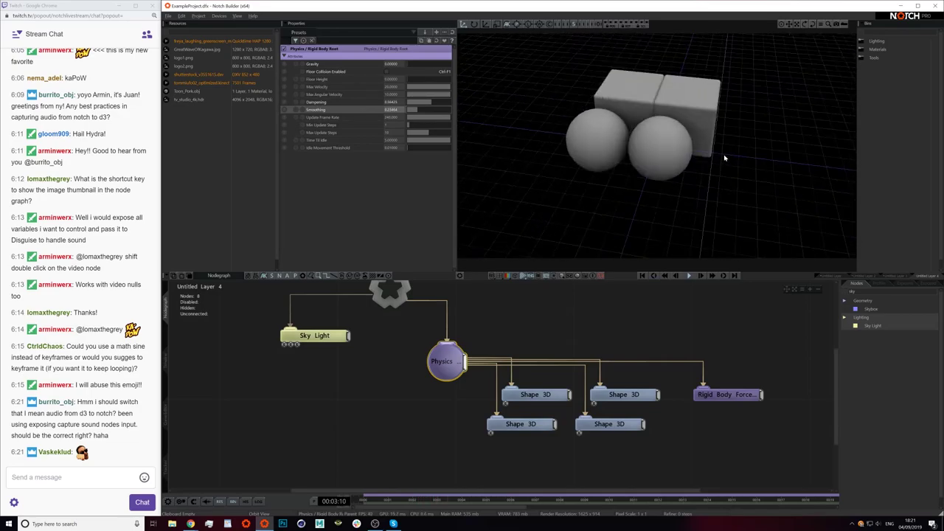
# - Inspect the attracted shapes up close, and set the Rigid Body Root's Max Update Steps to 20 and Update Frame Rate to 800
pyautogui.scroll(3, 645, 108)
pyautogui.moveTo(644, 108); pyautogui.dragTo(755, 152)
pyautogui.scroll(-4, 672, 150)
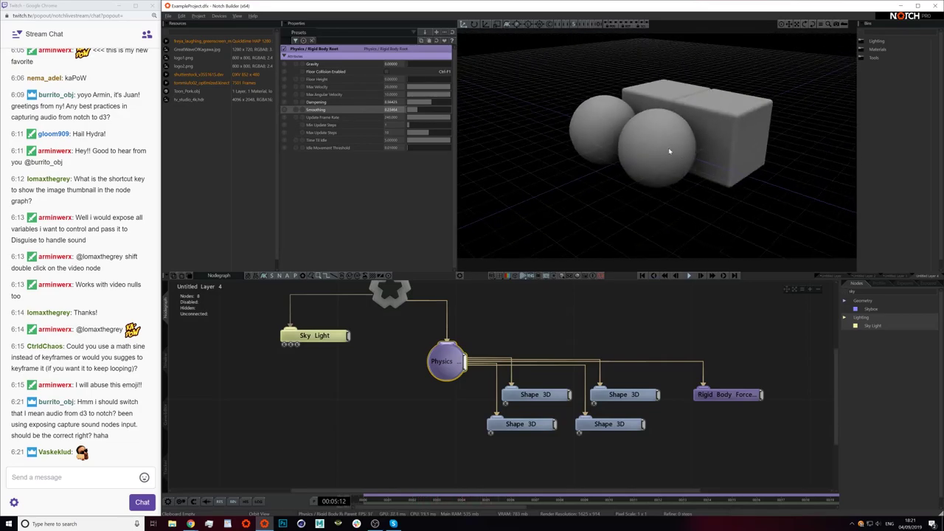
pyautogui.moveTo(672, 150); pyautogui.dragTo(670, 151)
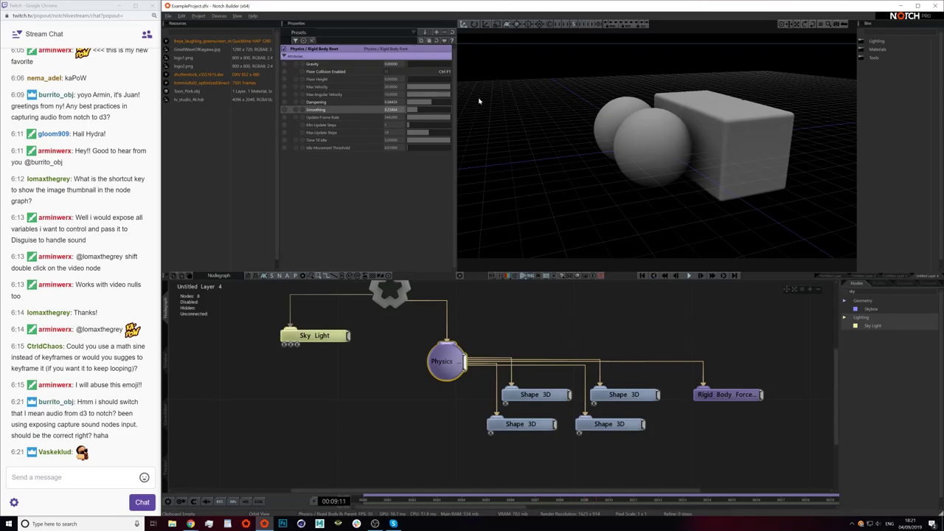
pyautogui.doubleClick(390, 116)
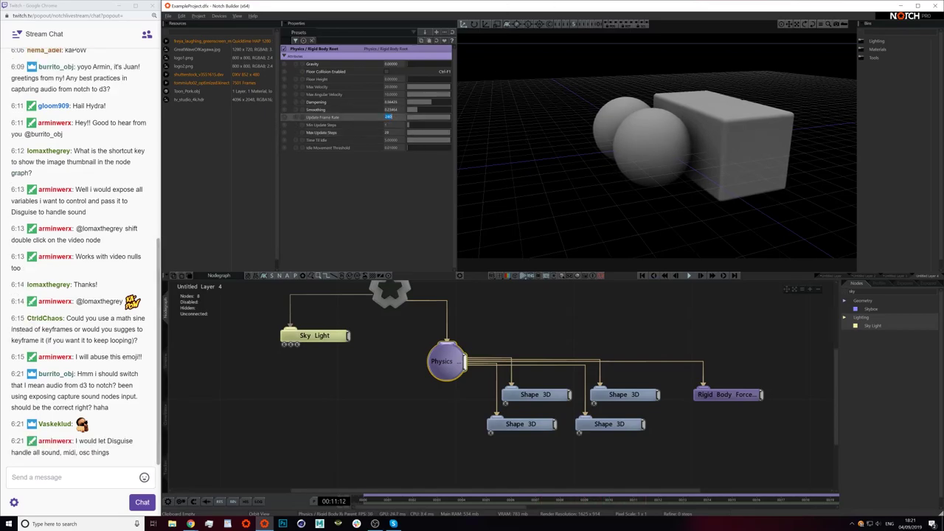
pyautogui.write('300')
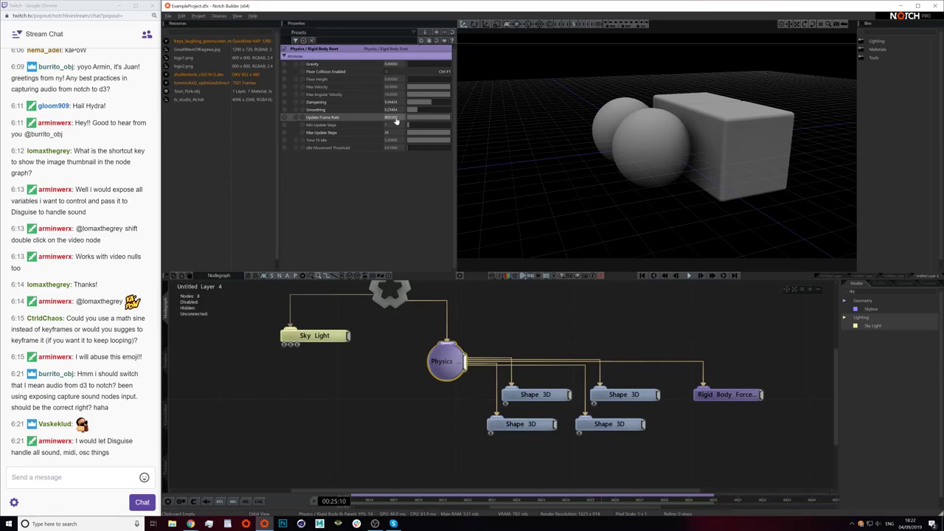
# - Open the online manual page for the Physics / Rigid Body Root node and reduce the page zoom to 100%
pyautogui.click(523, 325)
pyautogui.moveTo(531, 332); pyautogui.dragTo(566, 360, button='middle')
pyautogui.scroll(-2, 579, 342)
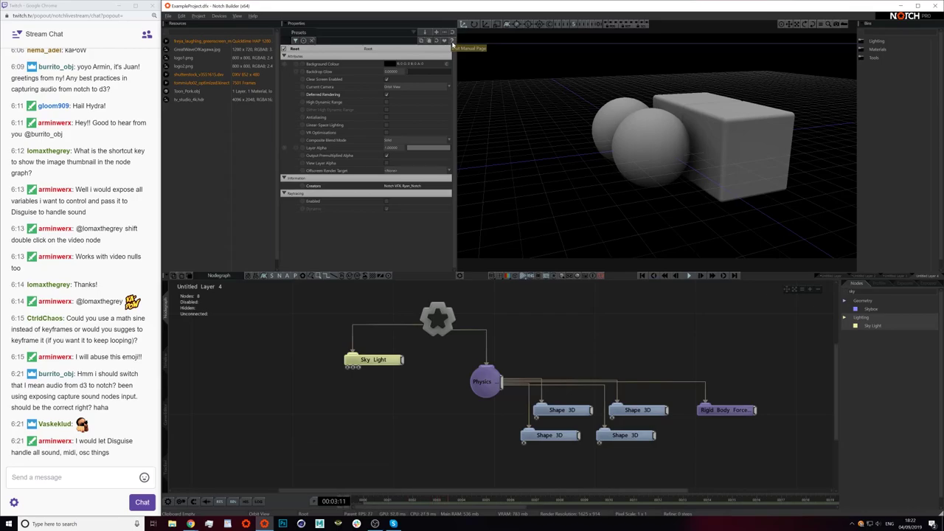
pyautogui.moveTo(593, 338)
pyautogui.mouseDown(button='middle')
pyautogui.moveTo(643, 330)
pyautogui.moveTo(604, 339)
pyautogui.mouseUp(button='middle')
pyautogui.scroll(1, 643, 331)
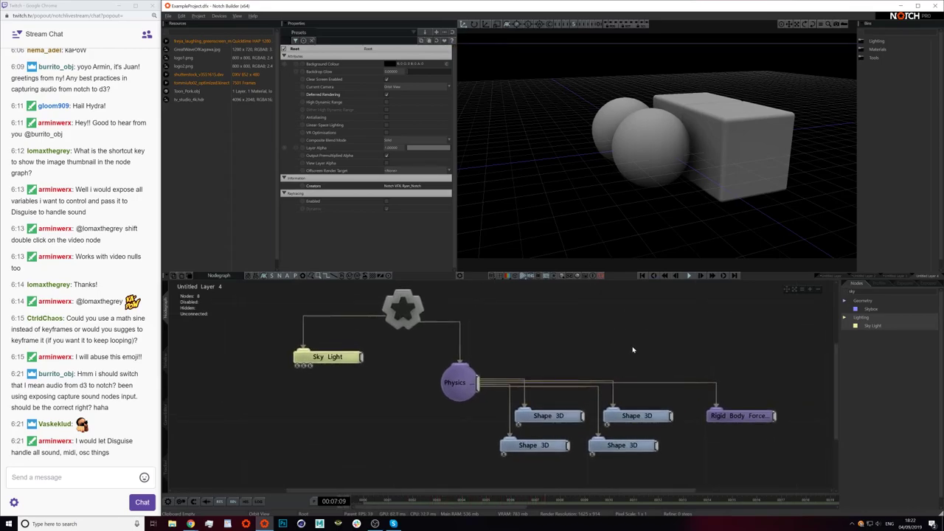
pyautogui.click(465, 382)
pyautogui.click(537, 355)
pyautogui.click(471, 381)
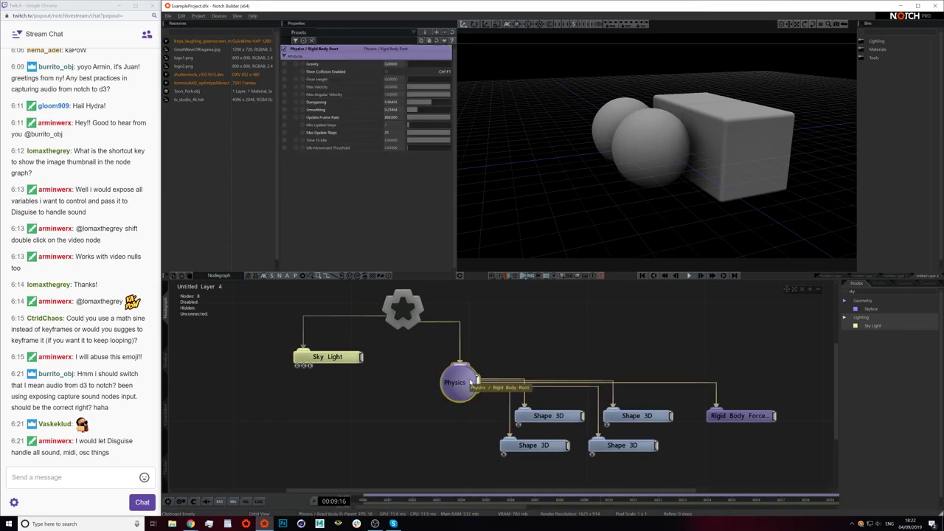
pyautogui.click(454, 42)
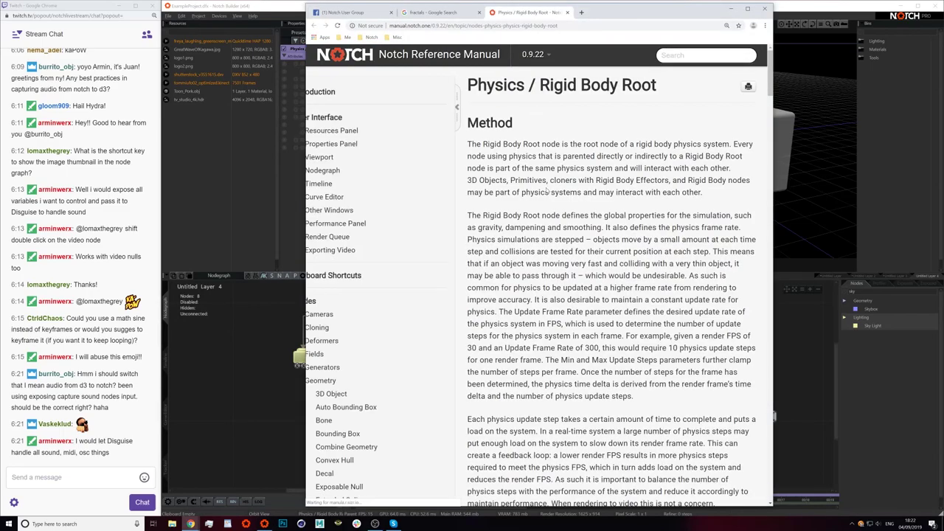
pyautogui.keyDown('ctrl'); pyautogui.scroll(-2, 546, 191); pyautogui.keyUp('ctrl')
pyautogui.scroll(1, 546, 195)
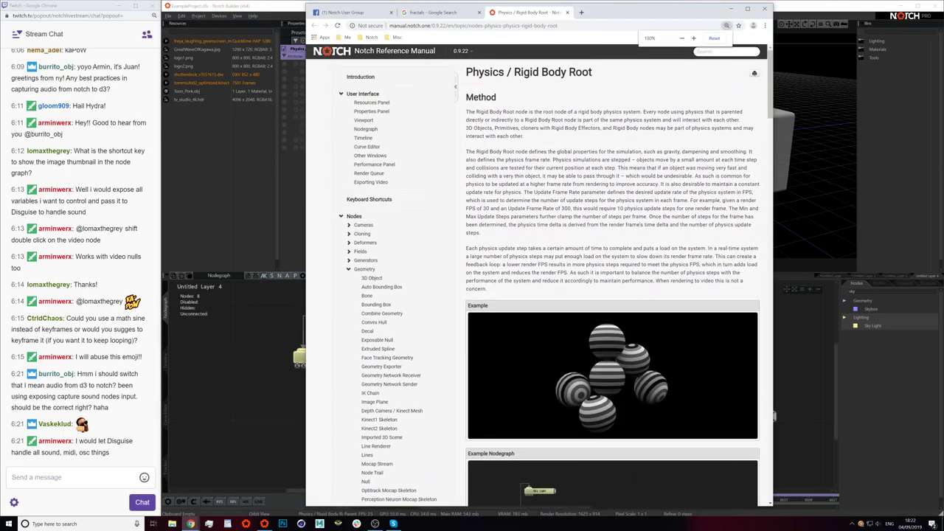
# - Read the Method description and the Attributes table on the Rigid Body Root manual page
pyautogui.moveTo(466, 110); pyautogui.dragTo(516, 289)
pyautogui.click(598, 203)
pyautogui.scroll(-7, 598, 203)
pyautogui.scroll(6, 560, 237)
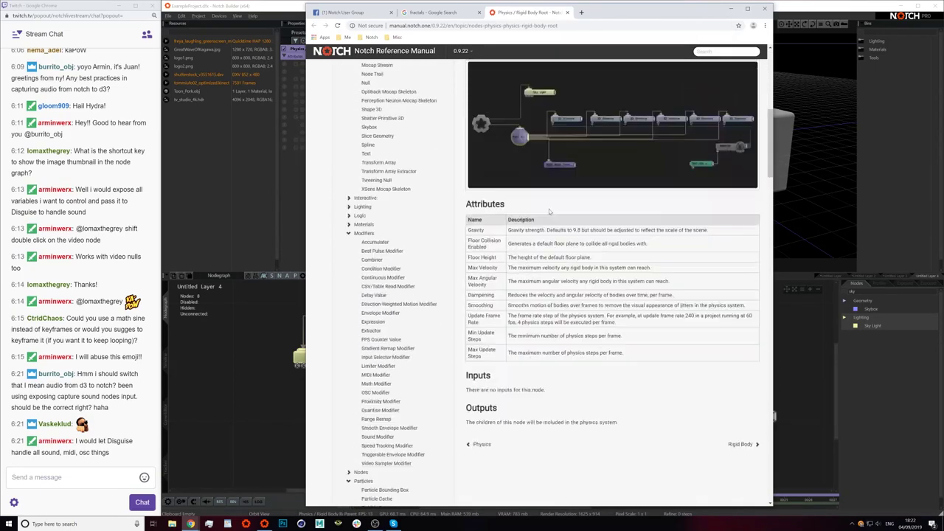
pyautogui.scroll(1, 561, 237)
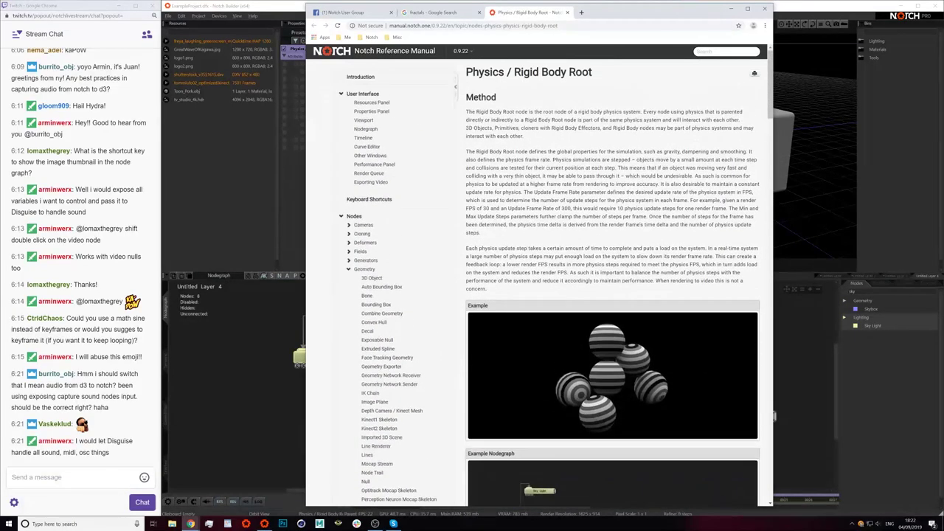
# - Collapse the other node categories in the manual's contents, review the nodes listed under Physics, and return to Notch Builder
pyautogui.click(349, 268)
pyautogui.click(349, 313)
pyautogui.click(349, 313)
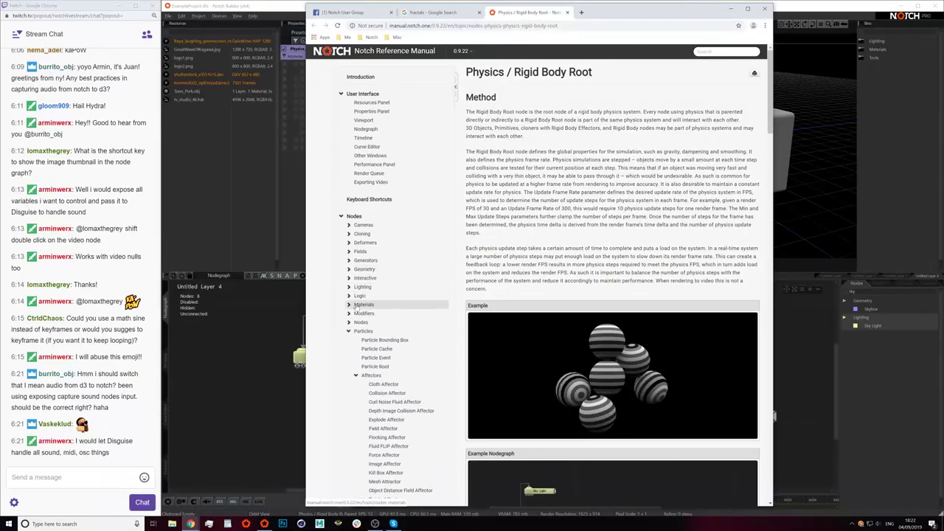
pyautogui.click(363, 331)
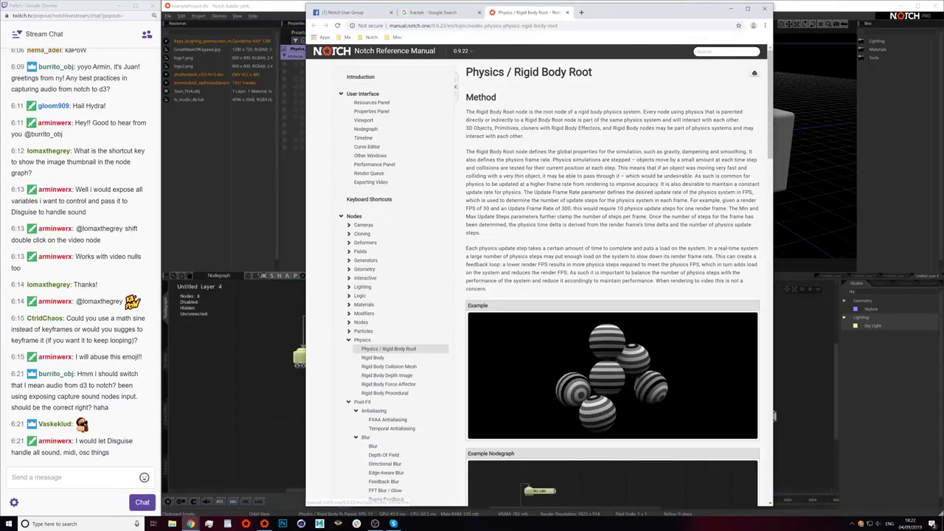
pyautogui.click(349, 340)
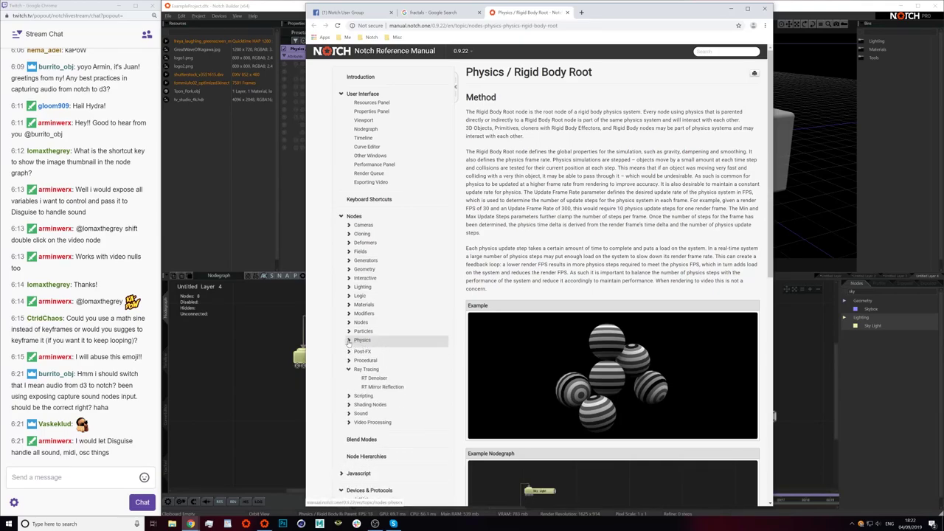
pyautogui.click(349, 340)
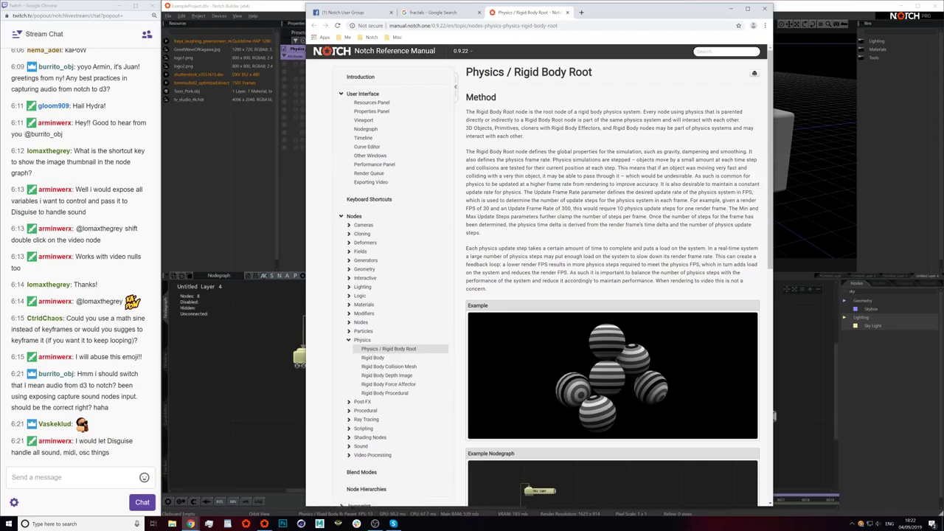
pyautogui.click(731, 8)
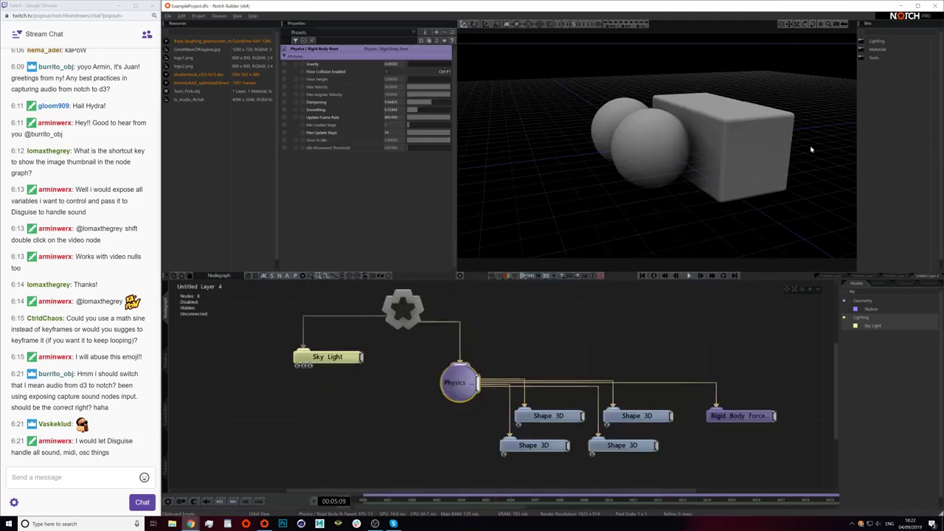
pyautogui.click(566, 289)
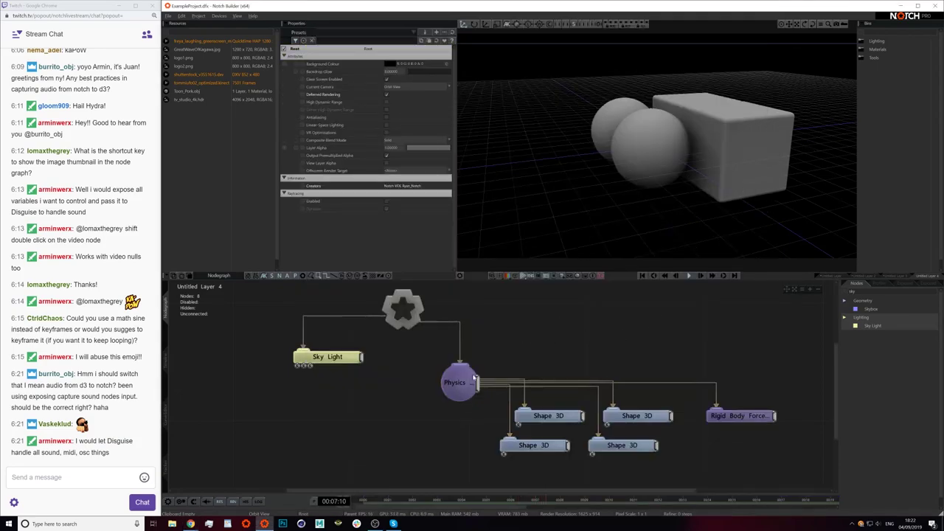
# - Insert a fifth layer using the Blank Project template and show its empty node graph
pyautogui.click(166, 368)
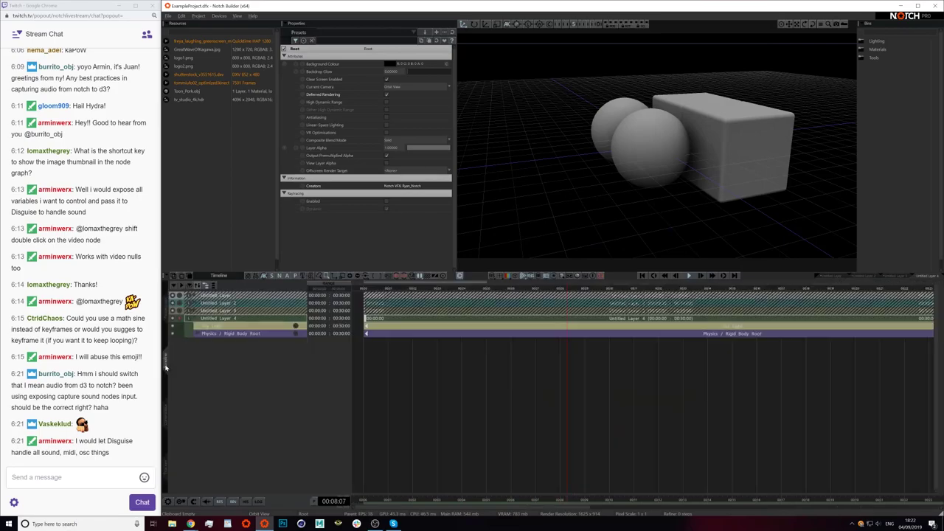
pyautogui.click(195, 318)
pyautogui.rightClick(197, 335)
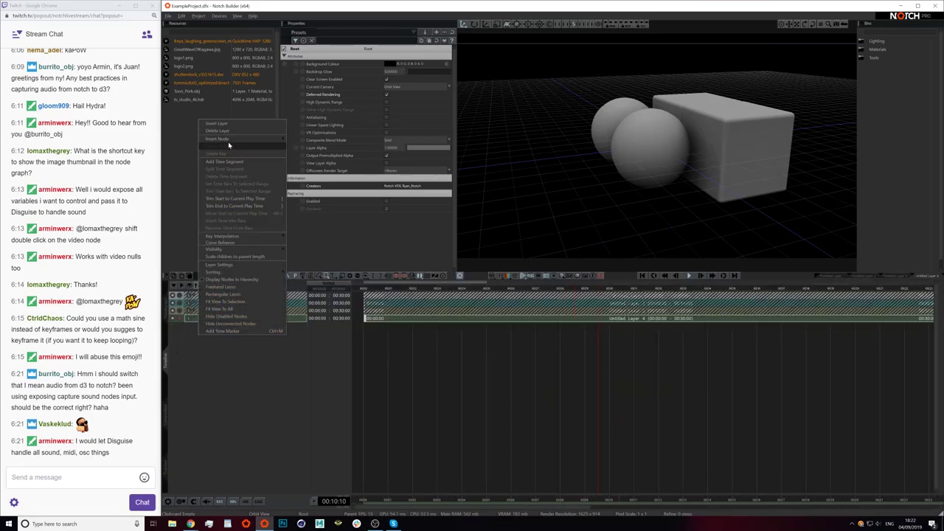
pyautogui.click(216, 123)
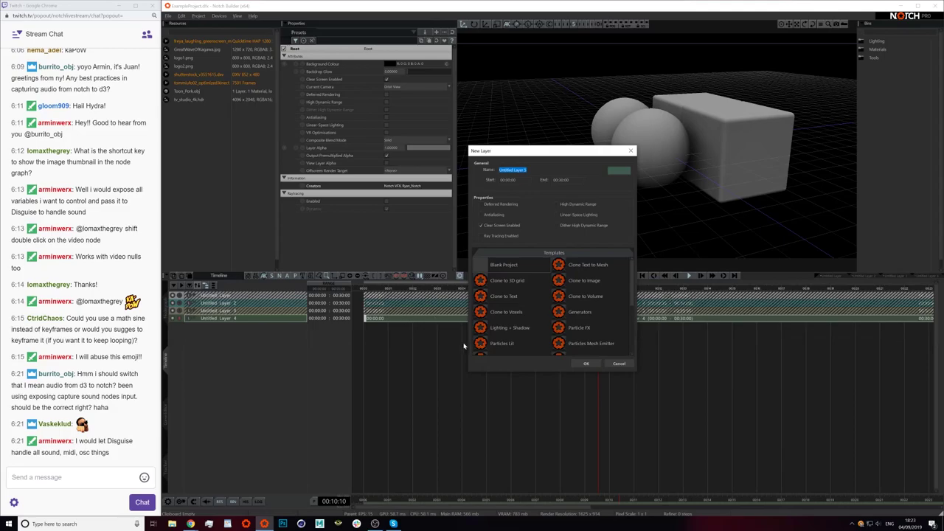
pyautogui.doubleClick(520, 270)
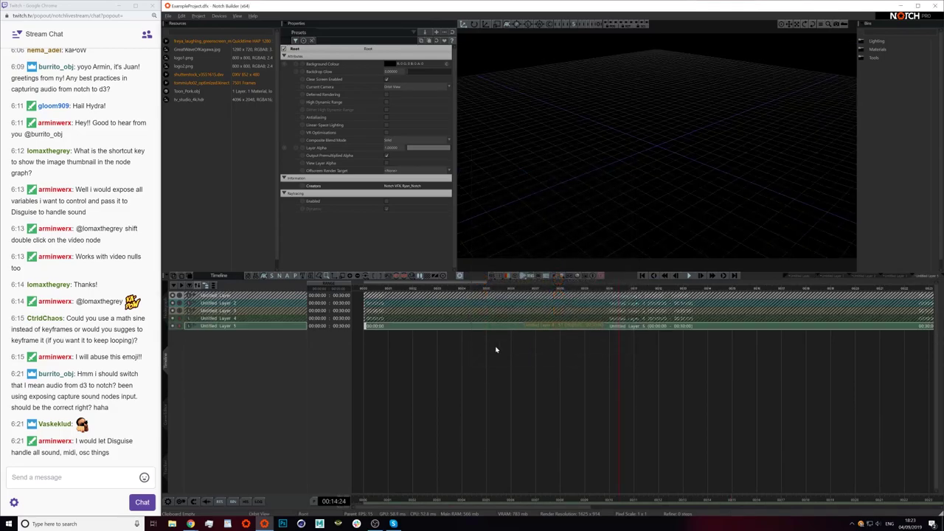
pyautogui.click(166, 311)
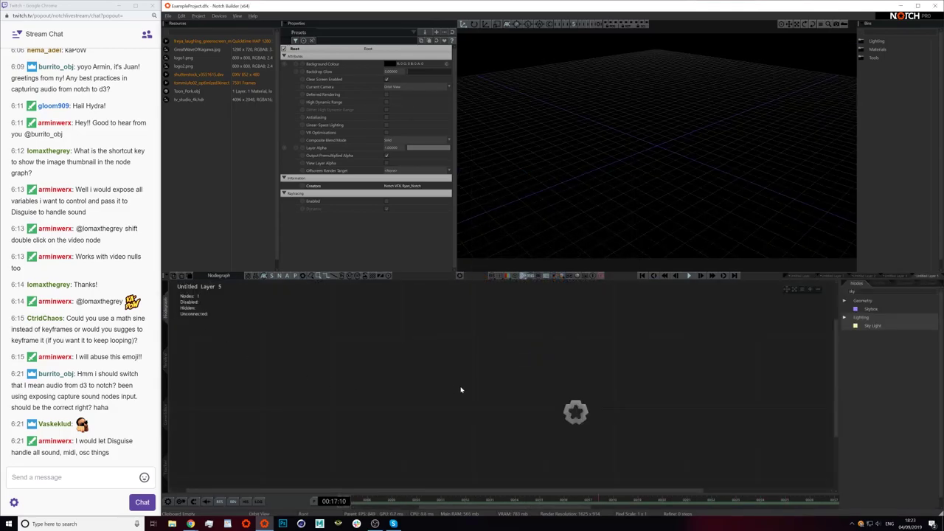
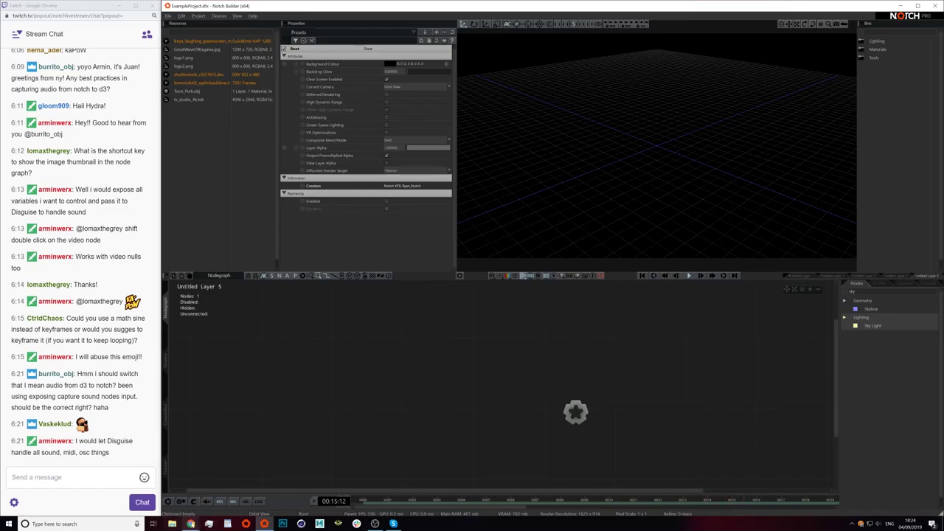
# - Switch to the browser's fractals image search and examine several previews, including Fractals in nature and the Fractal Guide image from Forging Mind
pyautogui.moveTo(190, 523)
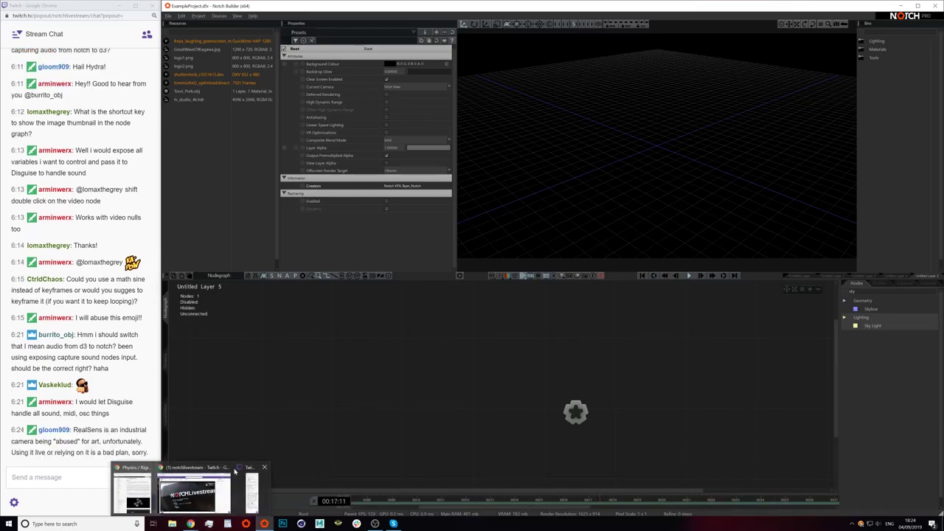
pyautogui.click(251, 469)
pyautogui.click(449, 11)
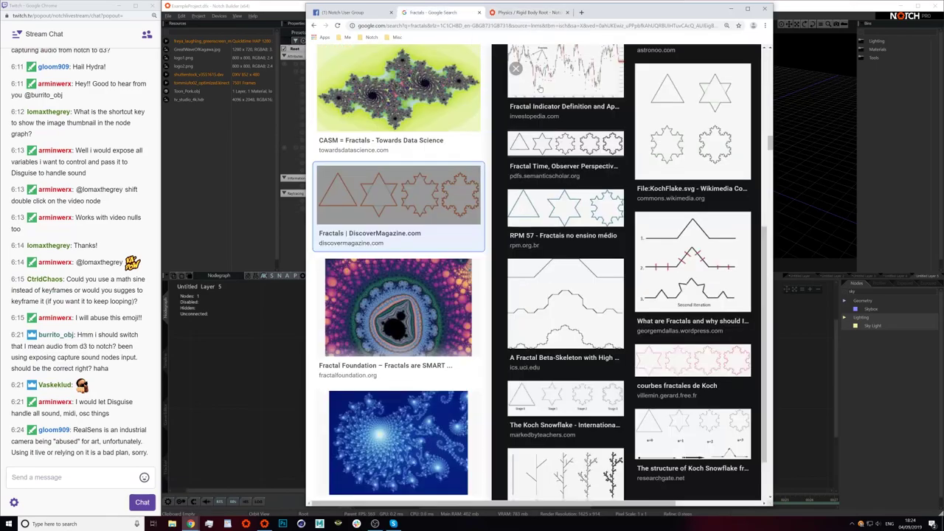
pyautogui.scroll(9, 447, 119)
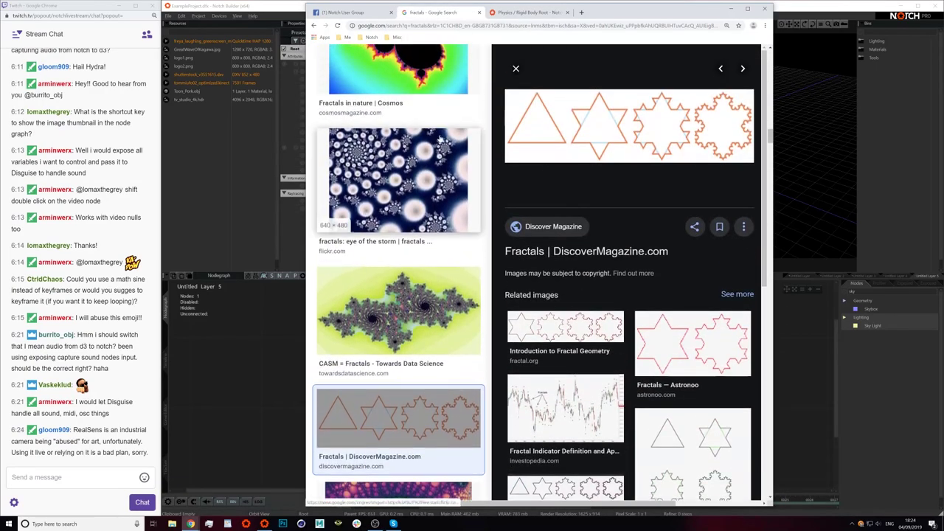
pyautogui.click(427, 165)
pyautogui.scroll(6, 444, 158)
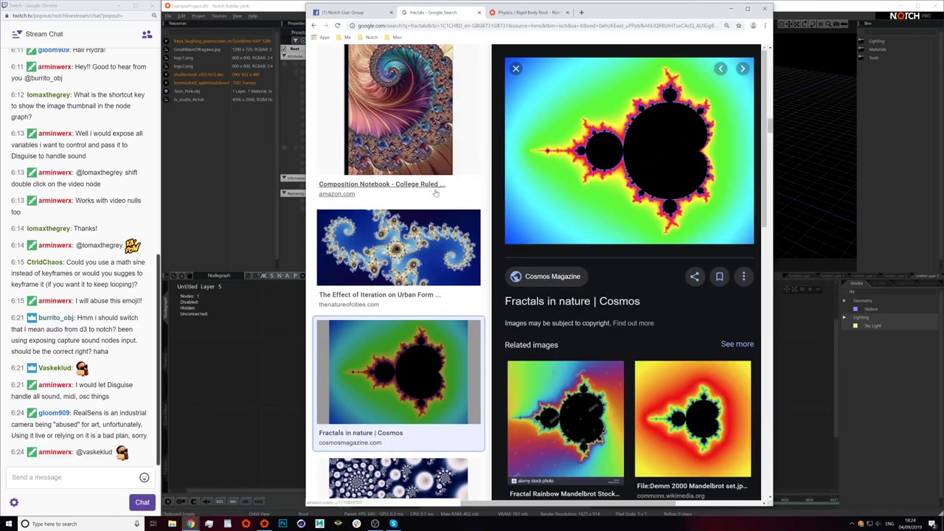
pyautogui.click(413, 125)
pyautogui.scroll(4, 457, 209)
pyautogui.scroll(6, 458, 209)
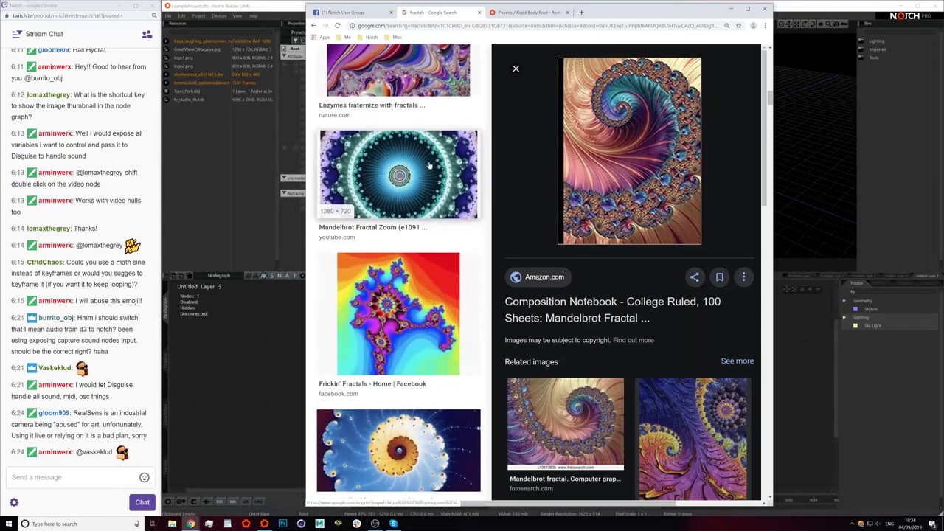
pyautogui.click(402, 236)
pyautogui.scroll(3, 402, 234)
pyautogui.scroll(4, 402, 235)
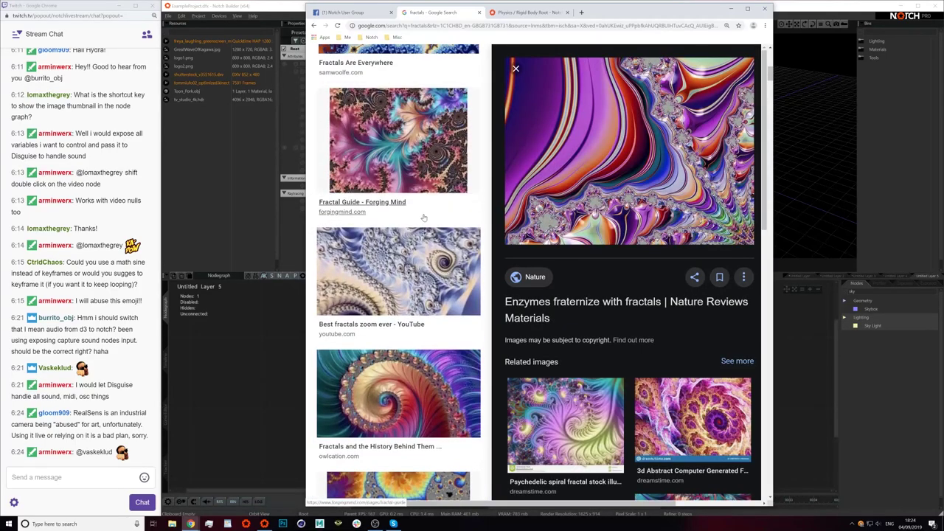
pyautogui.click(402, 148)
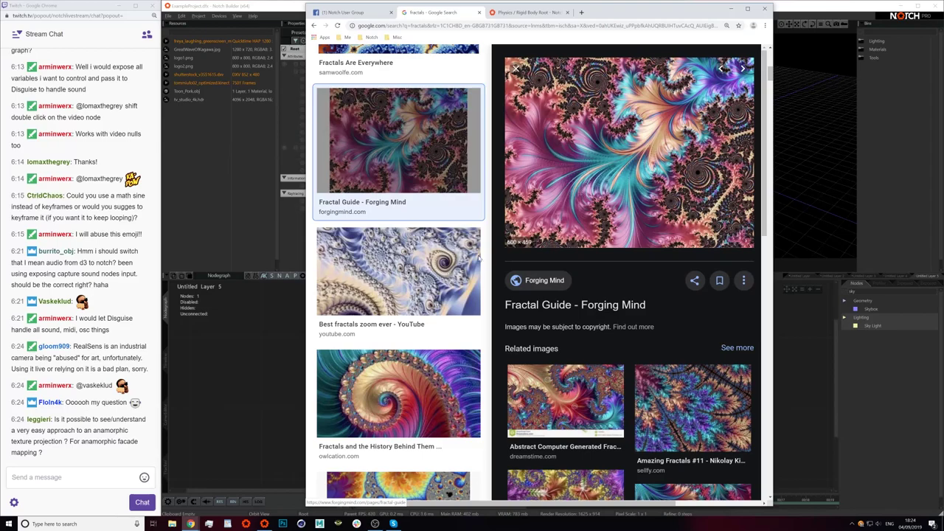
# - Return to Notch Builder, add a Custom Shader Post Effect node beside the root, and delete it again
pyautogui.hotkey('alt', 'Tab')
pyautogui.click(862, 291)
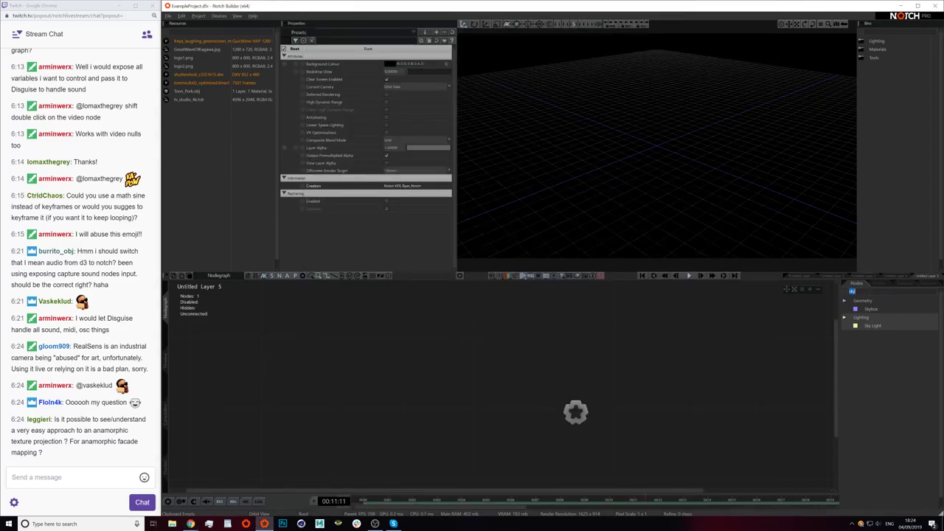
pyautogui.write('Cu')
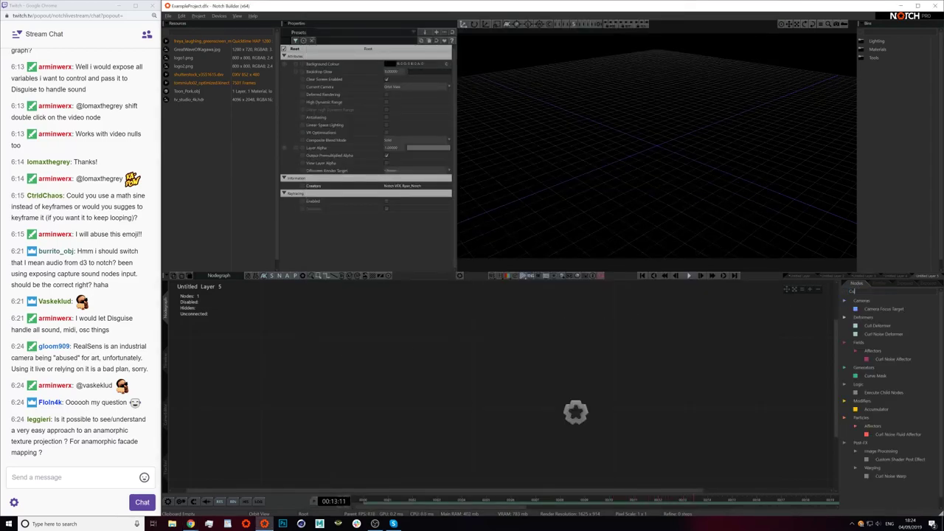
pyautogui.write('sto')
pyautogui.moveTo(876, 318); pyautogui.dragTo(660, 408)
pyautogui.moveTo(644, 393); pyautogui.dragTo(589, 378, button='middle')
pyautogui.moveTo(563, 363); pyautogui.dragTo(674, 450)
pyautogui.moveTo(610, 391); pyautogui.dragTo(587, 410)
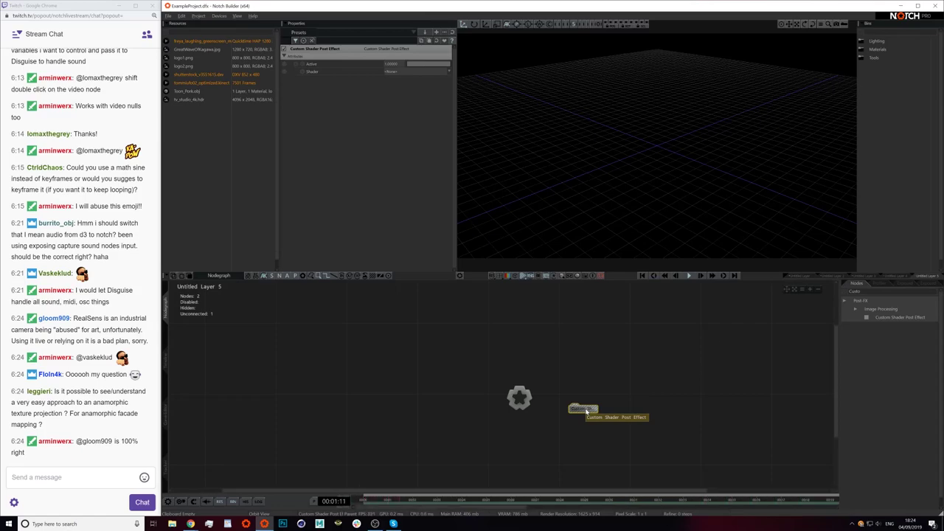
pyautogui.press('Delete')
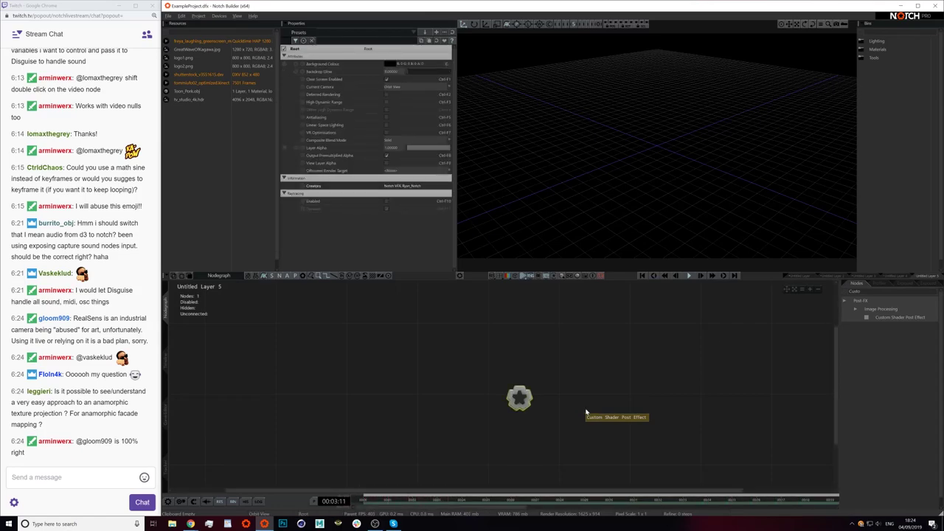
# - Go back to the fractals image results in the browser and examine the animated triangle fractal from Wikipedia
pyautogui.moveTo(198, 524)
pyautogui.click(216, 487)
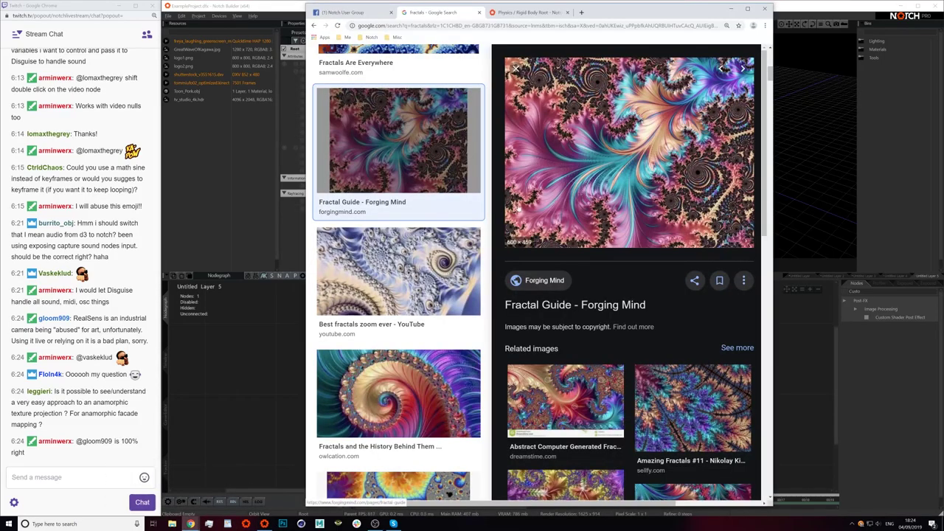
pyautogui.scroll(-8, 443, 284)
pyautogui.scroll(2, 421, 198)
pyautogui.scroll(8, 392, 254)
pyautogui.scroll(-8, 392, 255)
pyautogui.scroll(2, 394, 258)
pyautogui.scroll(-1, 397, 295)
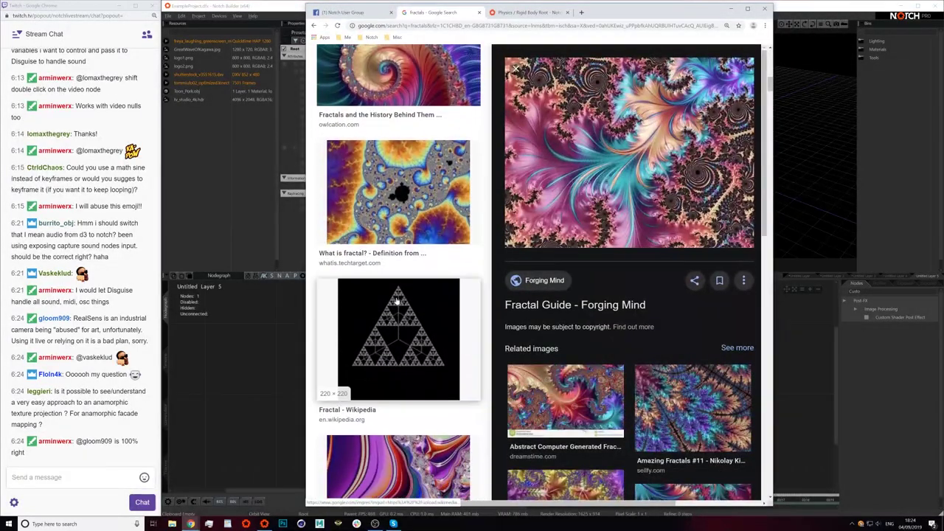
pyautogui.click(398, 301)
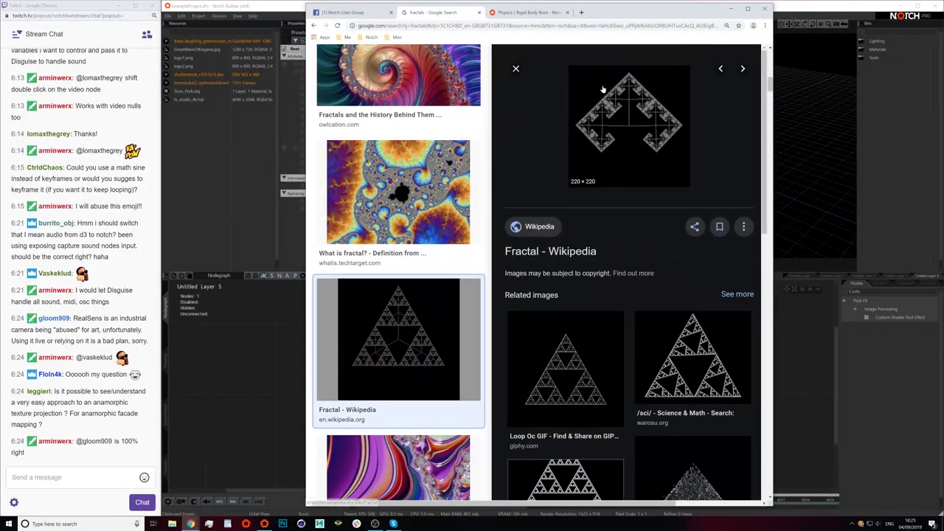
pyautogui.scroll(-2, 609, 96)
pyautogui.scroll(2, 631, 103)
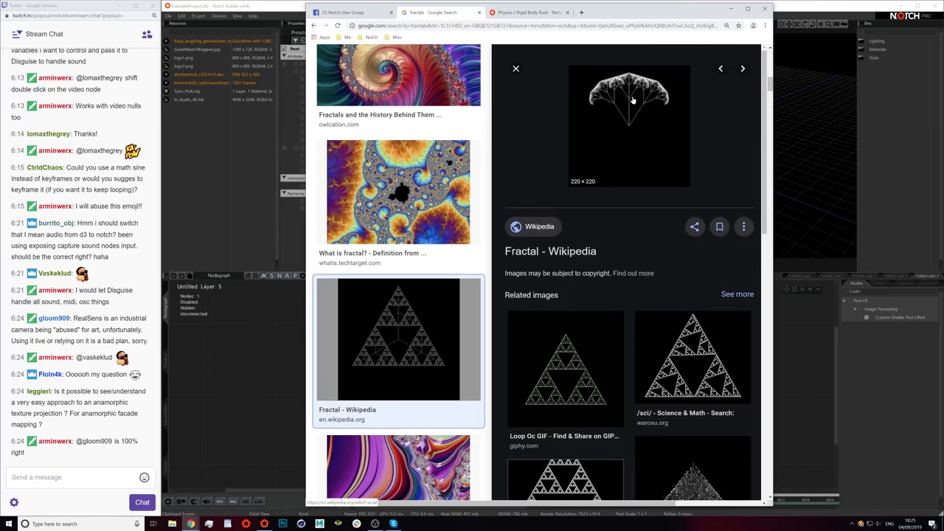
pyautogui.scroll(-1, 639, 109)
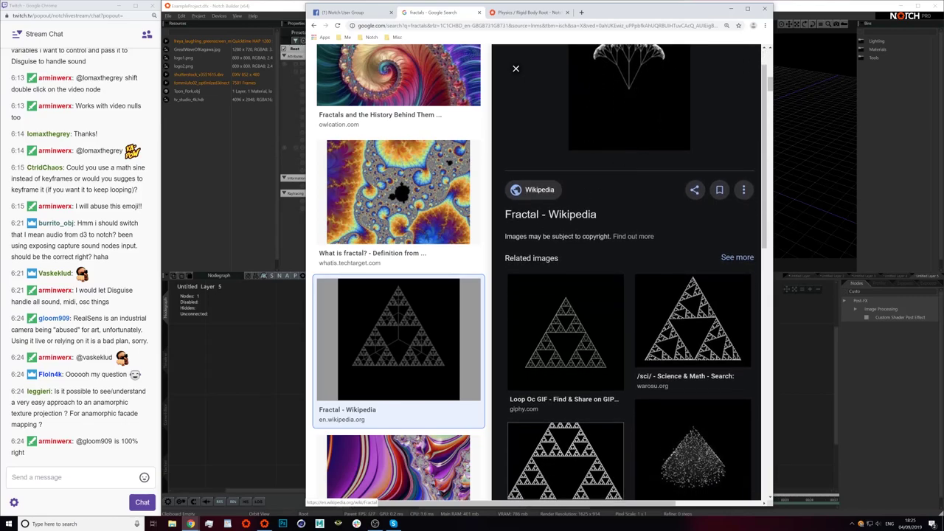
# - Open the DiscoverMagazine image of a triangle turning into a snowflake fractal further down the image results
pyautogui.scroll(-10, 414, 324)
pyautogui.scroll(-10, 414, 325)
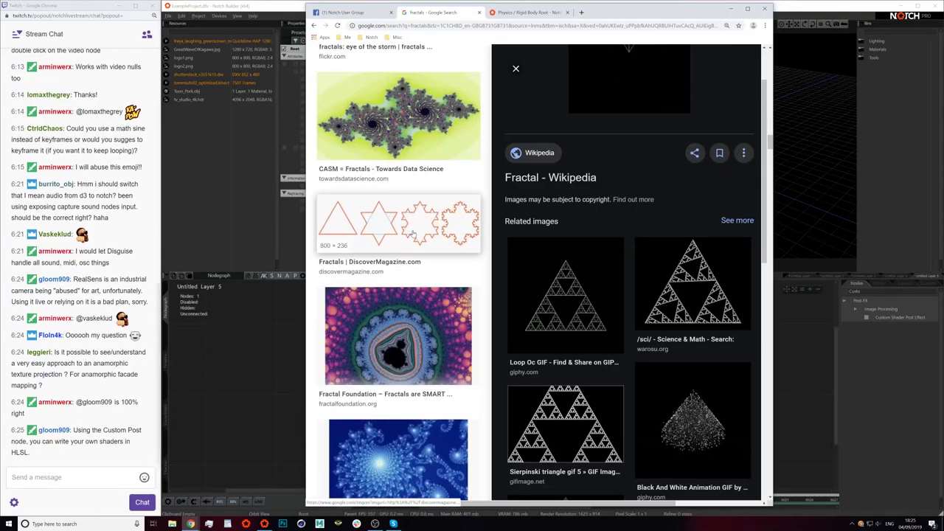
pyautogui.click(413, 235)
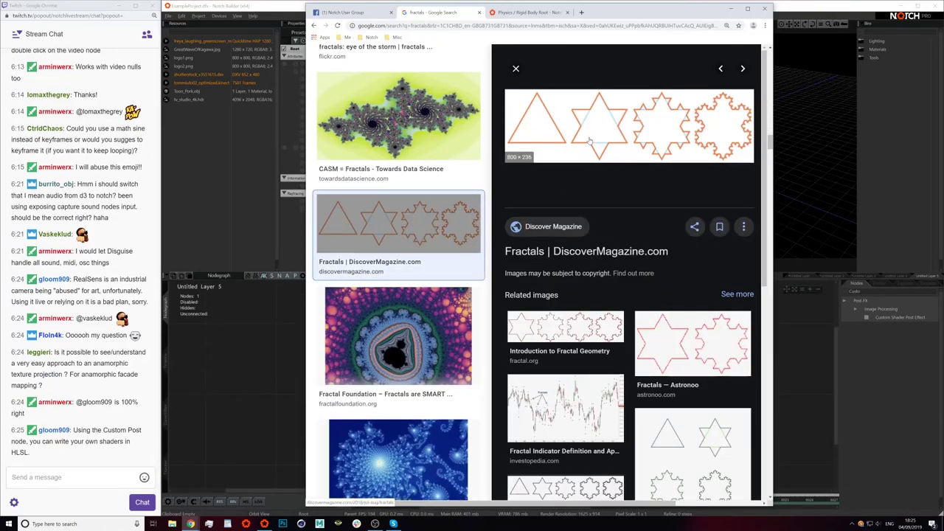
# - Return to Notch Builder, search the nodes for "shape", and add a Shape 3D node connected to the root
pyautogui.click(795, 337)
pyautogui.doubleClick(855, 291)
pyautogui.write('shape')
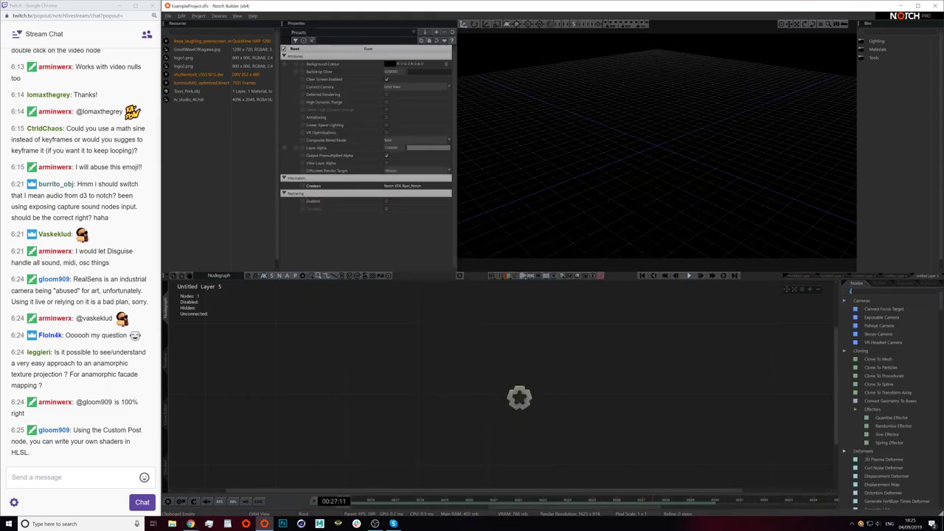
pyautogui.moveTo(760, 359); pyautogui.dragTo(598, 418)
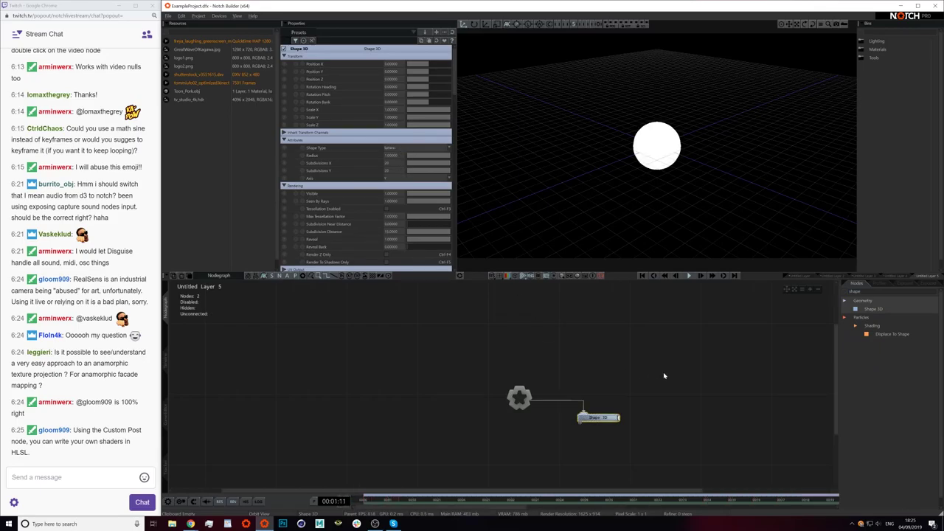
# - Make the Shape 3D a flat triangle by setting its Shape Type to Circle and Subdivisions X to 3
pyautogui.click(406, 149)
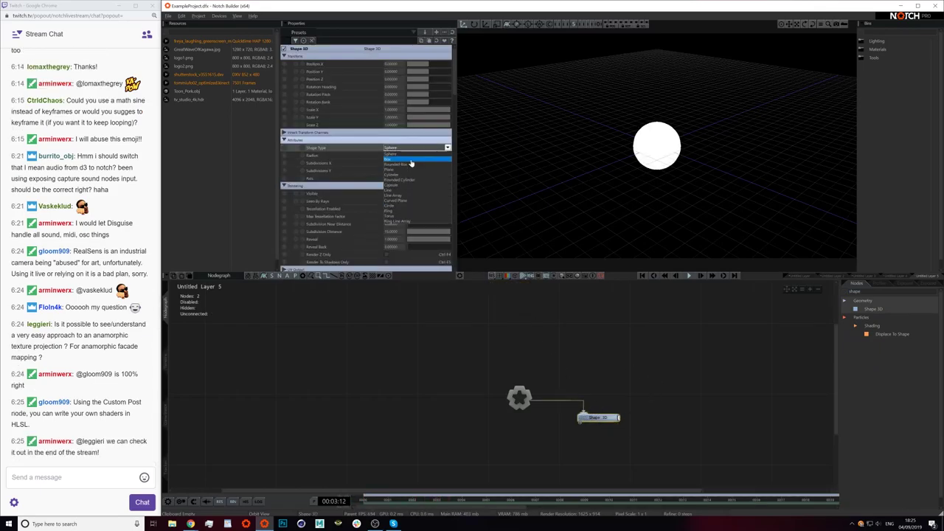
pyautogui.click(413, 208)
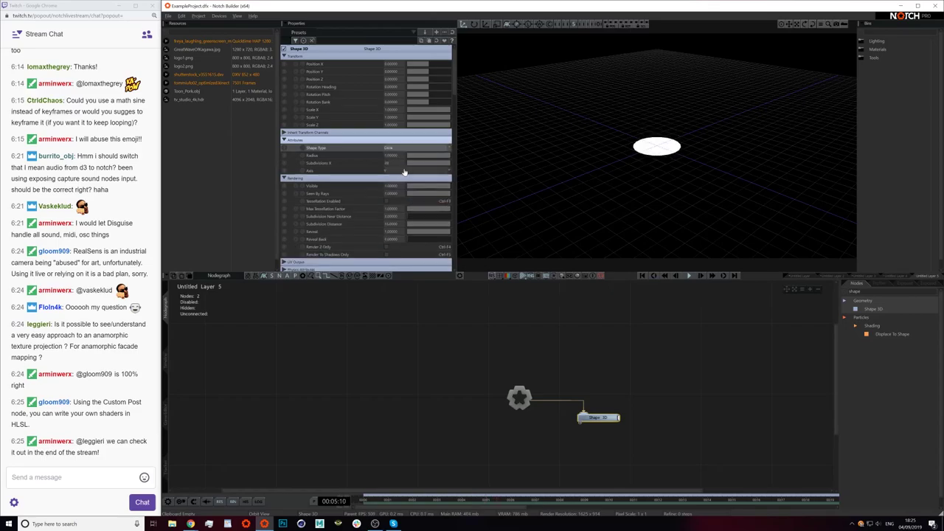
pyautogui.click(393, 164)
pyautogui.write('3')
pyautogui.press('Return')
pyautogui.moveTo(723, 158); pyautogui.dragTo(620, 197, button='middle')
pyautogui.scroll(5, 664, 198)
pyautogui.moveTo(794, 202); pyautogui.dragTo(757, 187, button='middle')
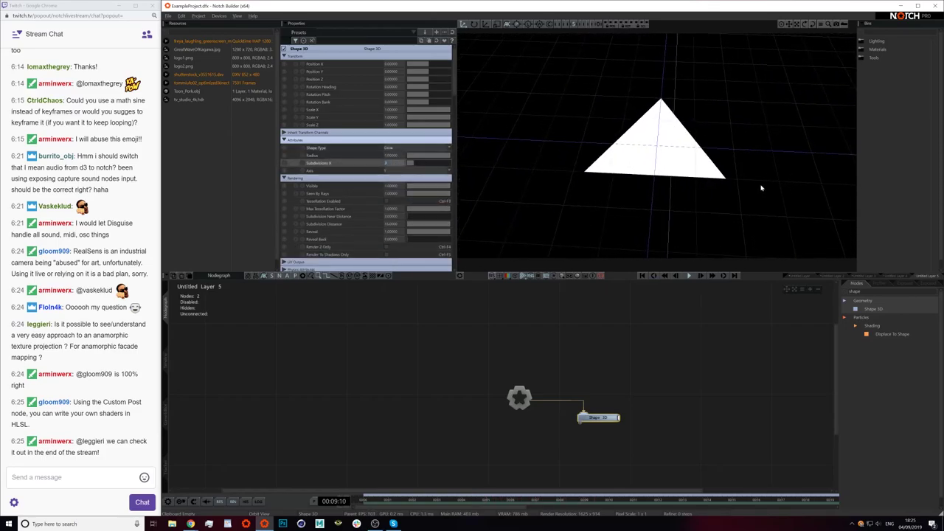
pyautogui.scroll(-5, 757, 187)
# - Search the nodes for "Cloner", place a Cloner node below the root, and move the Shape 3D node clear of it
pyautogui.click(866, 292)
pyautogui.write('Cloner')
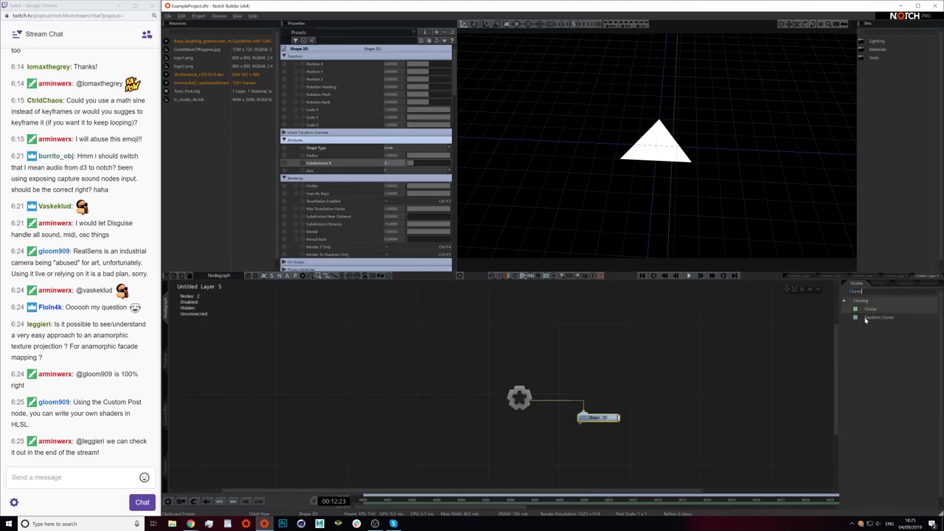
pyautogui.moveTo(866, 319); pyautogui.dragTo(546, 444)
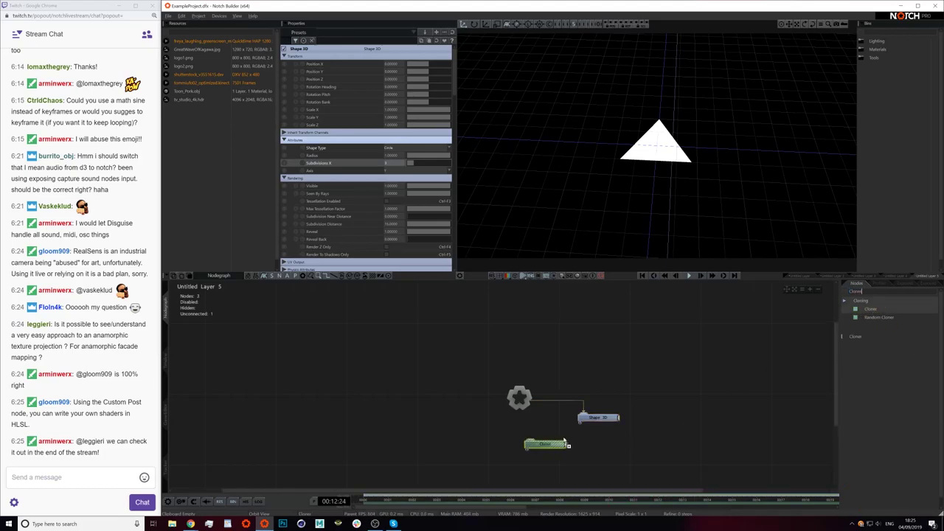
pyautogui.moveTo(598, 418); pyautogui.dragTo(615, 435)
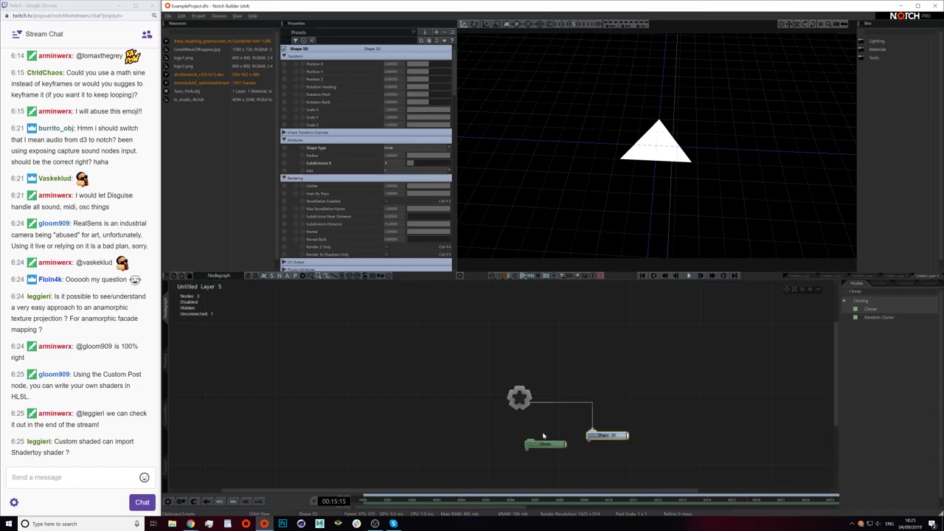
# - Connect the Cloner to the root, align it with the Shape 3D node, and link the shape to the Cloner's output
pyautogui.click(551, 444)
pyautogui.moveTo(530, 440); pyautogui.dragTo(520, 402)
pyautogui.click(567, 459)
pyautogui.moveTo(558, 447); pyautogui.dragTo(558, 439)
pyautogui.click(559, 438)
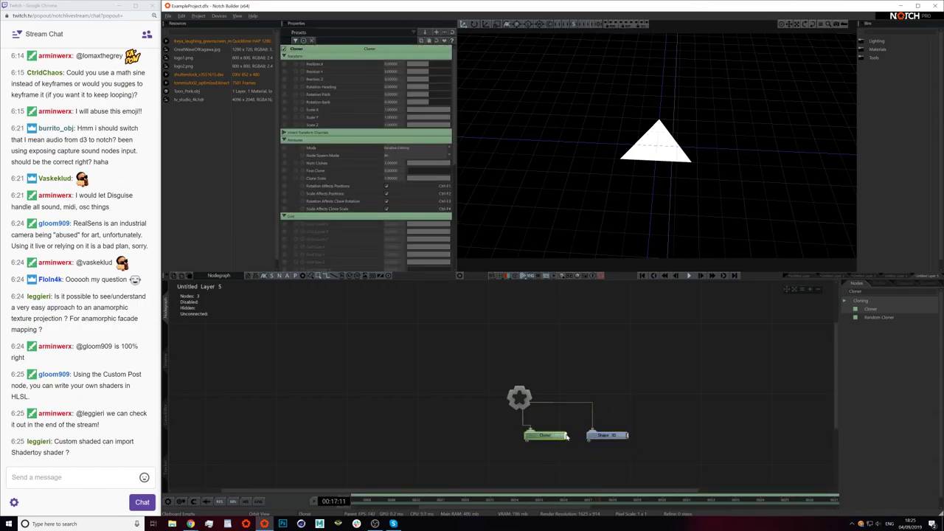
pyautogui.moveTo(624, 221); pyautogui.dragTo(647, 220, button='middle')
pyautogui.click(564, 430)
# - Check the cloning options available for the Cloner's Mode
pyautogui.click(414, 153)
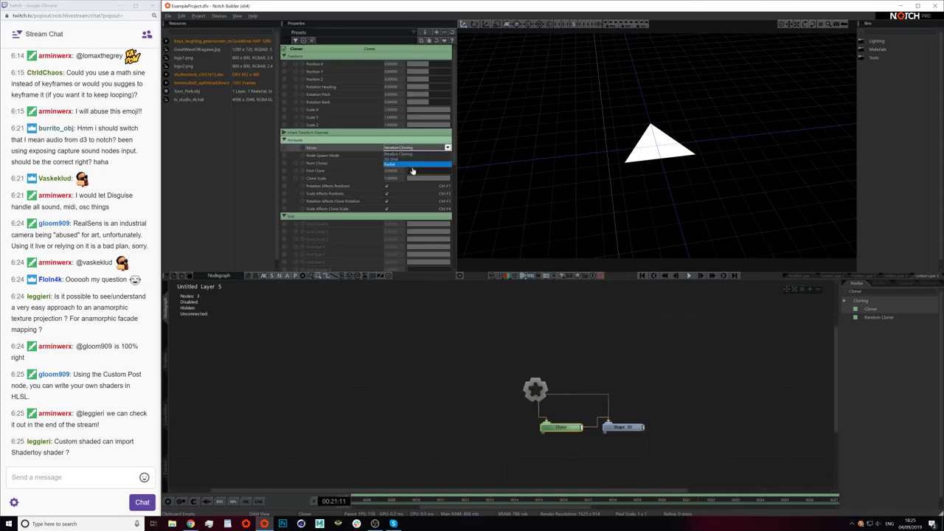
pyautogui.click(408, 172)
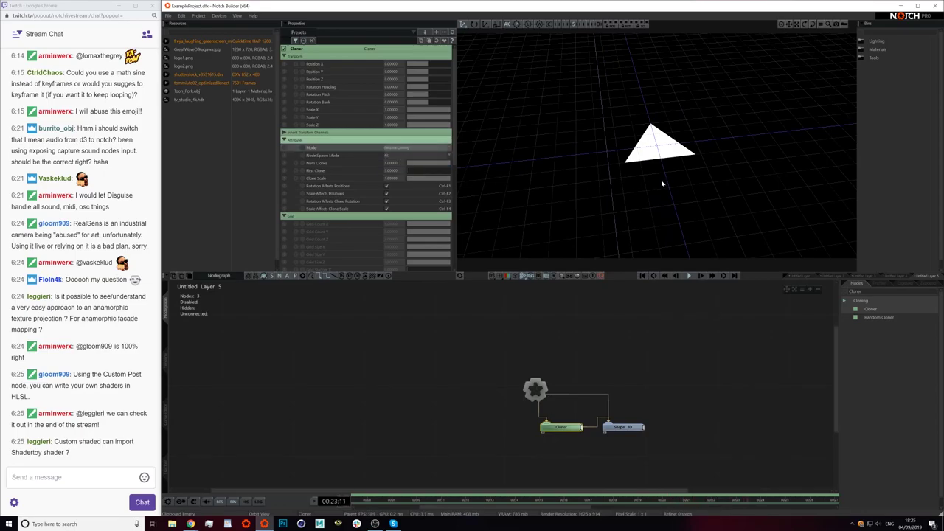
# - Set the Cloner's Mode to Radial and its Num Clones to 3
pyautogui.click(417, 149)
pyautogui.click(400, 170)
pyautogui.moveTo(615, 200)
pyautogui.mouseDown(button='middle')
pyautogui.moveTo(689, 194)
pyautogui.moveTo(557, 200)
pyautogui.mouseUp(button='middle')
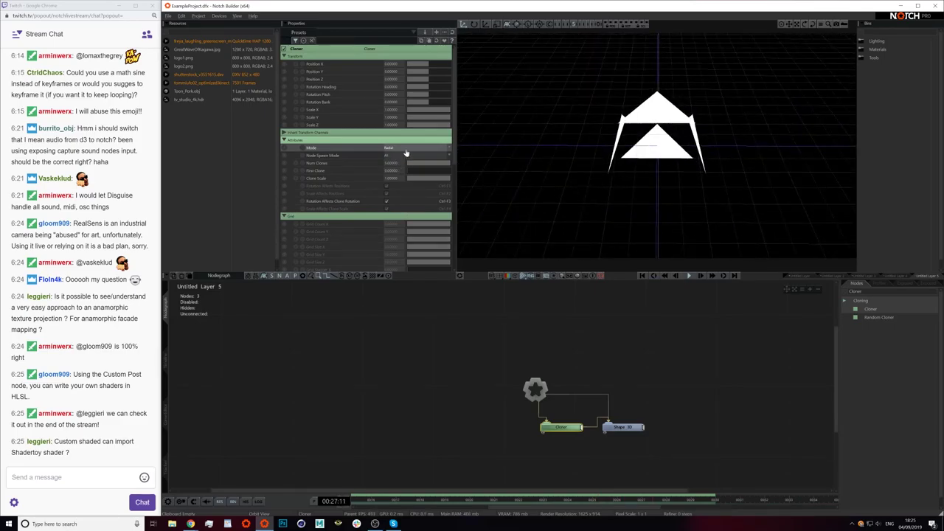
pyautogui.click(386, 163)
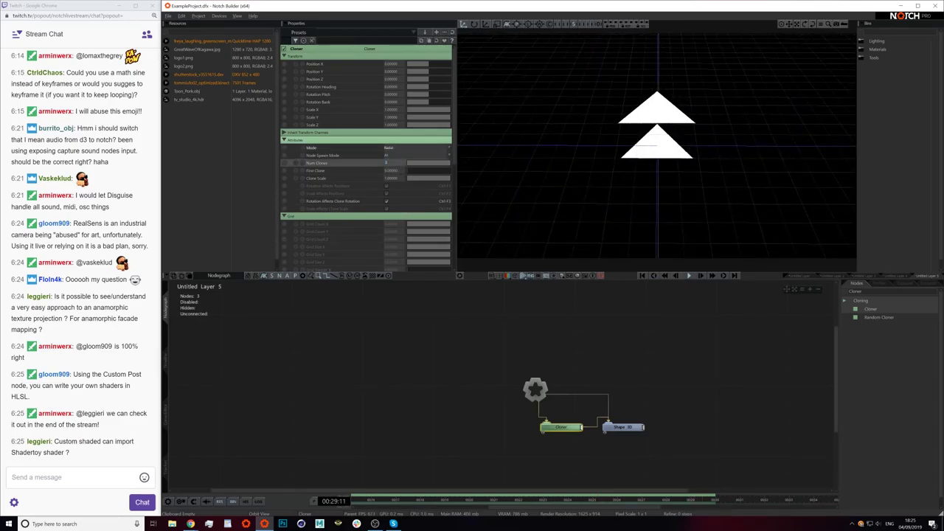
pyautogui.write('3')
pyautogui.press('Return')
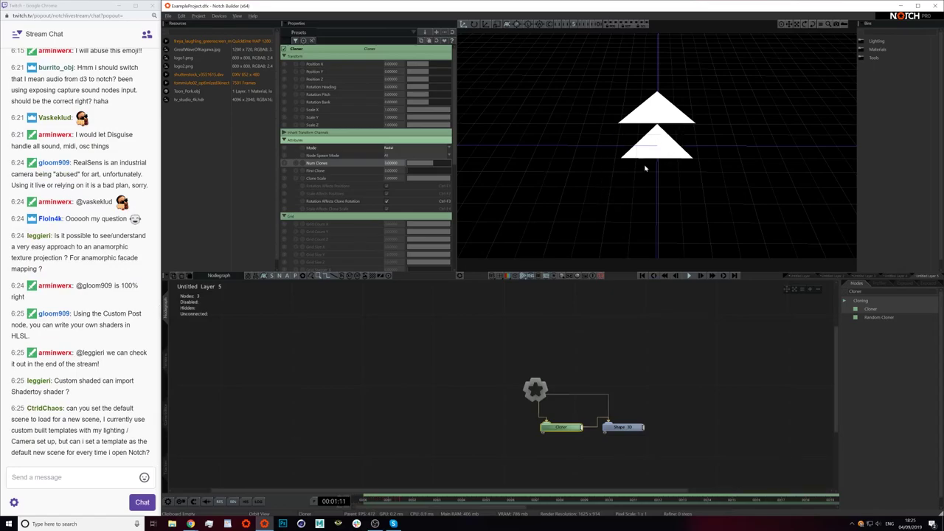
# - Set the Cloner's Radial Plane to XZ and its Radius to 0.666667
pyautogui.scroll(-4, 395, 201)
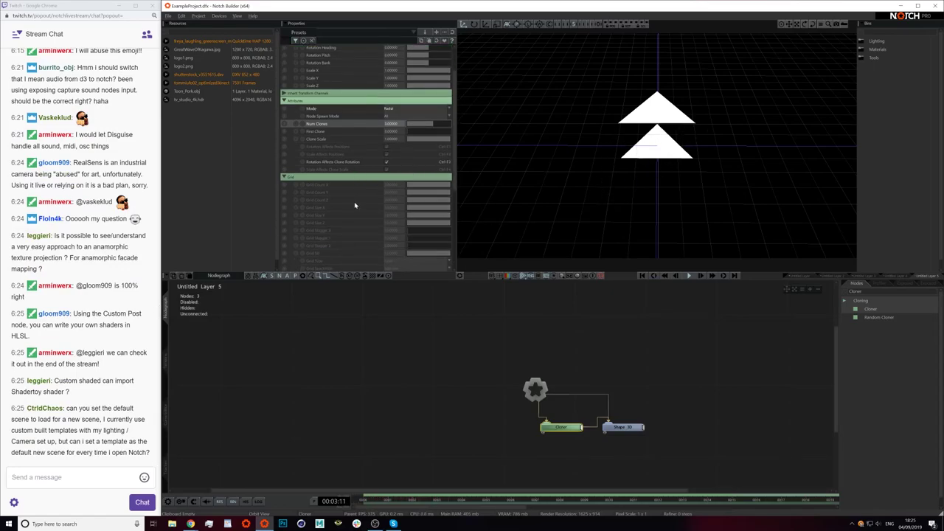
pyautogui.scroll(-2, 400, 221)
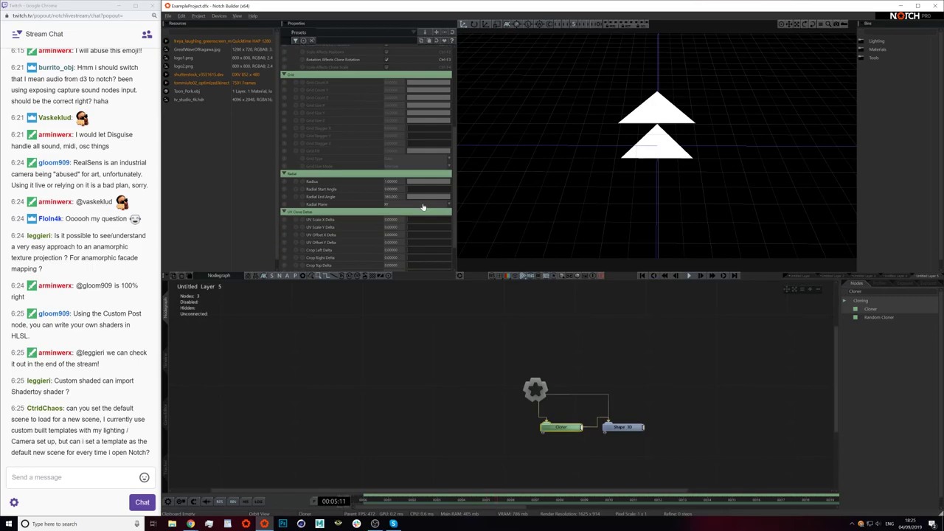
pyautogui.click(424, 204)
pyautogui.moveTo(707, 179); pyautogui.dragTo(671, 203)
pyautogui.moveTo(447, 184)
pyautogui.mouseDown()
pyautogui.moveTo(409, 183)
pyautogui.moveTo(439, 187)
pyautogui.mouseUp()
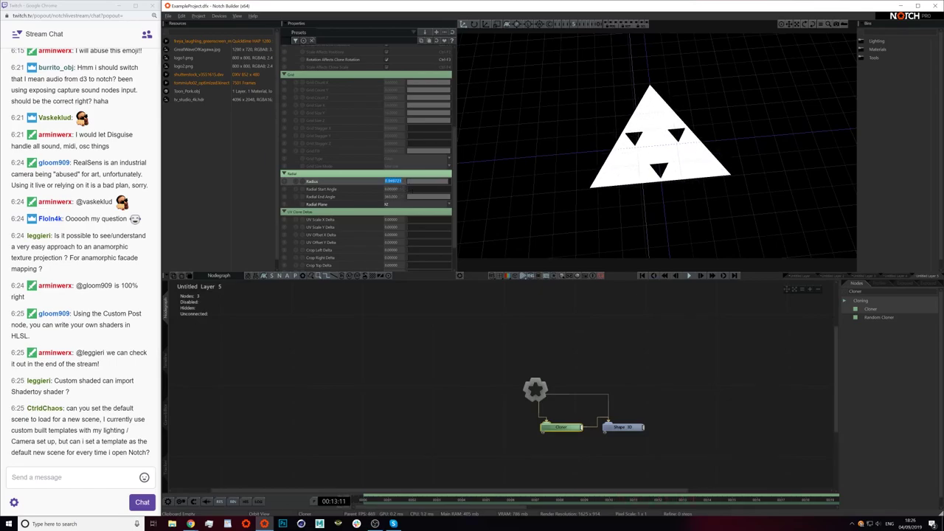
pyautogui.write('0.666667')
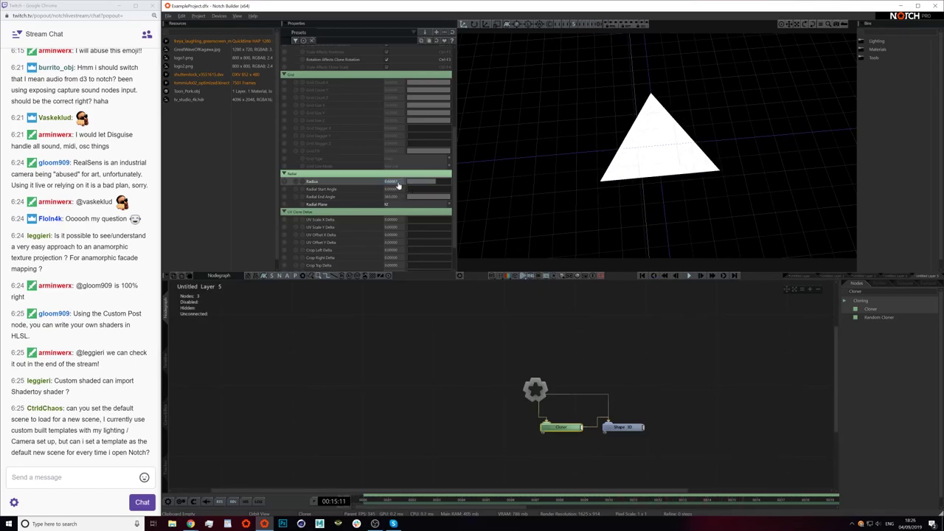
# - Turn the cloned triangles by setting the Cloner's Rotation Heading to 60
pyautogui.scroll(5, 425, 174)
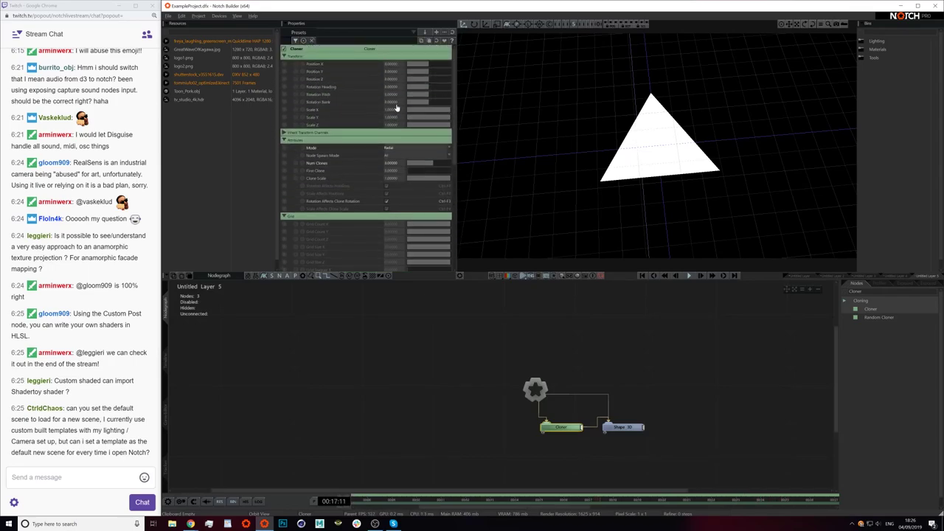
pyautogui.moveTo(432, 89); pyautogui.dragTo(436, 87)
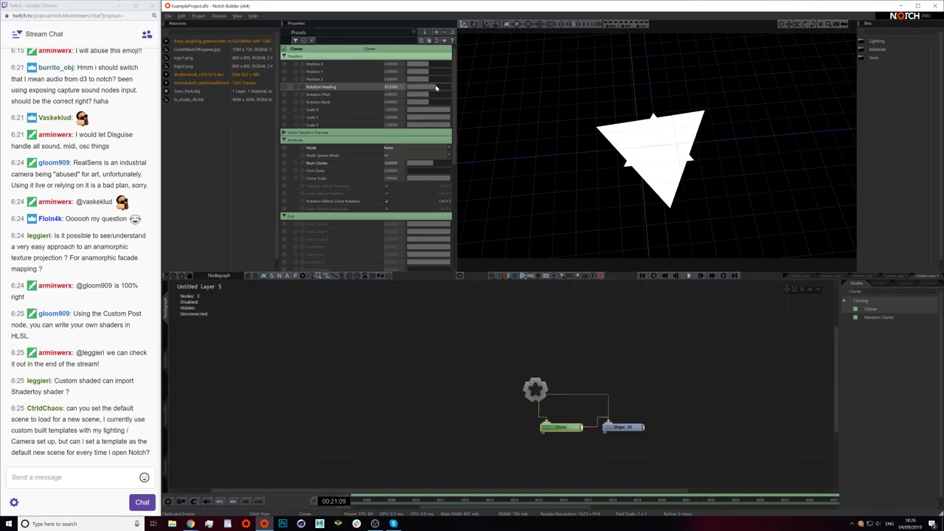
pyautogui.doubleClick(390, 87)
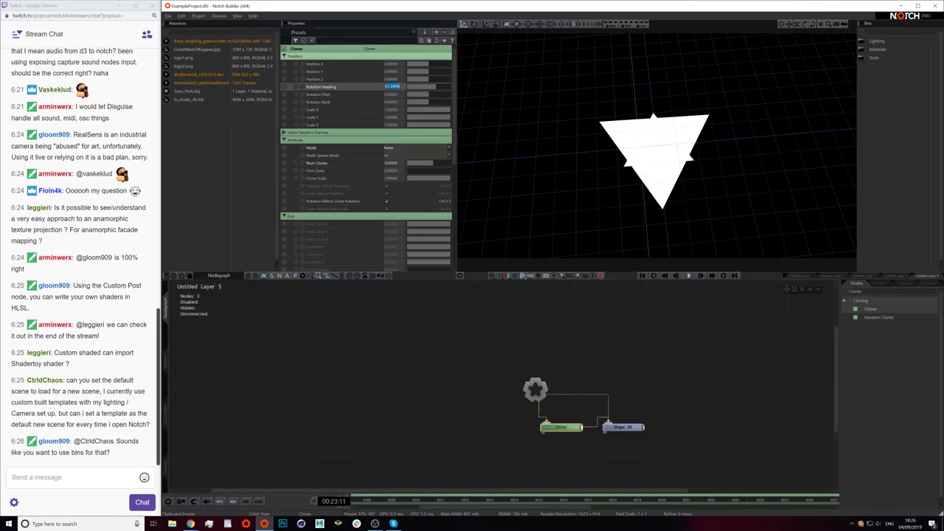
pyautogui.write('0')
pyautogui.press('Return')
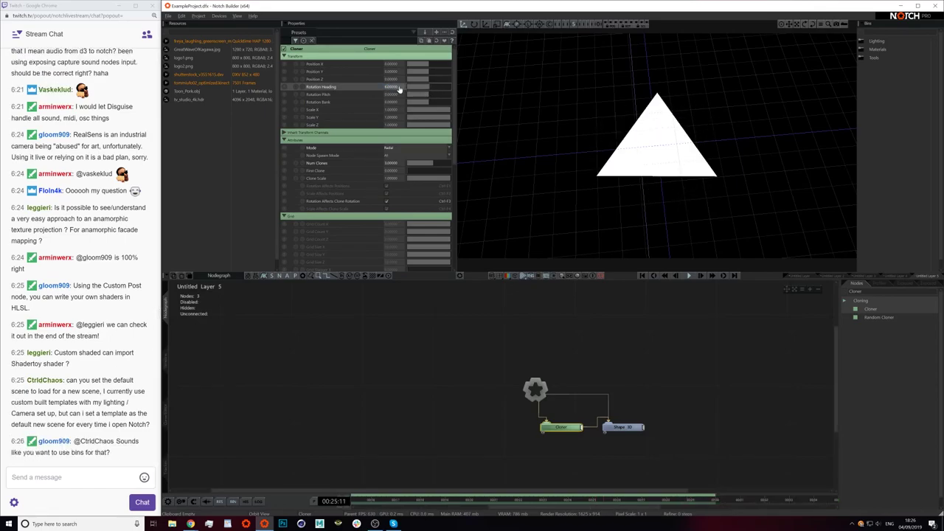
pyautogui.write('60')
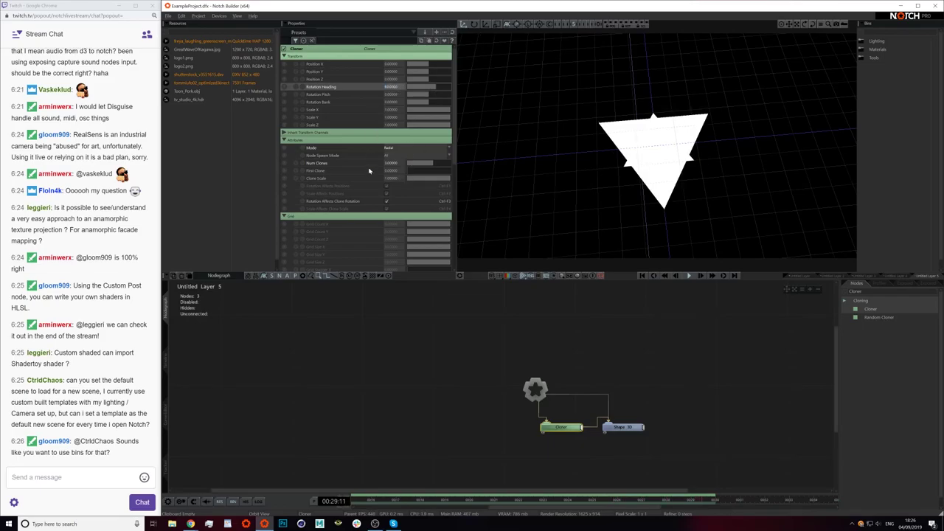
# - Shrink the cloned triangles by lowering the Cloner's Clone Scale to roughly a third
pyautogui.scroll(-2, 371, 171)
pyautogui.moveTo(450, 139); pyautogui.dragTo(421, 146)
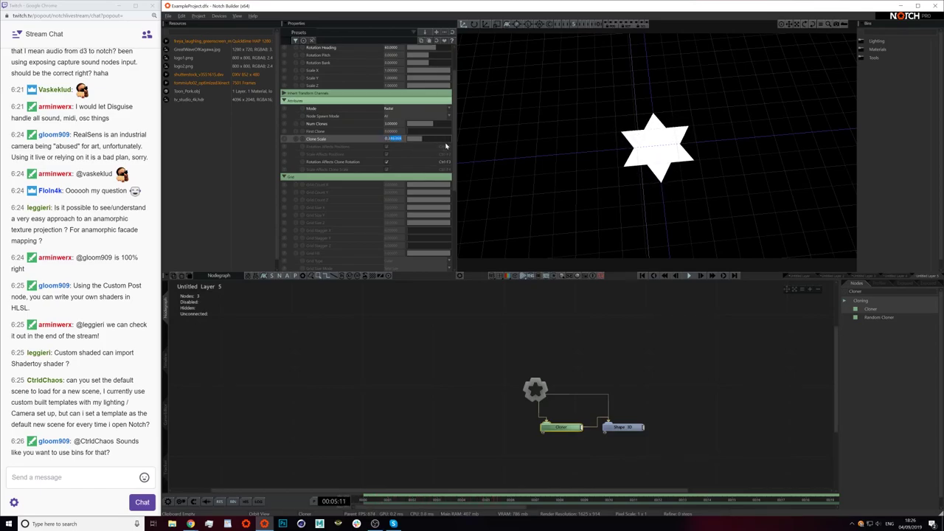
# - Duplicate the Cloner node, chain the copy below the original and connect it to the Shape 3D node
pyautogui.scroll(3, 644, 168)
pyautogui.moveTo(643, 169); pyautogui.dragTo(718, 177, button='right')
pyautogui.moveTo(562, 438); pyautogui.dragTo(539, 388, button='right')
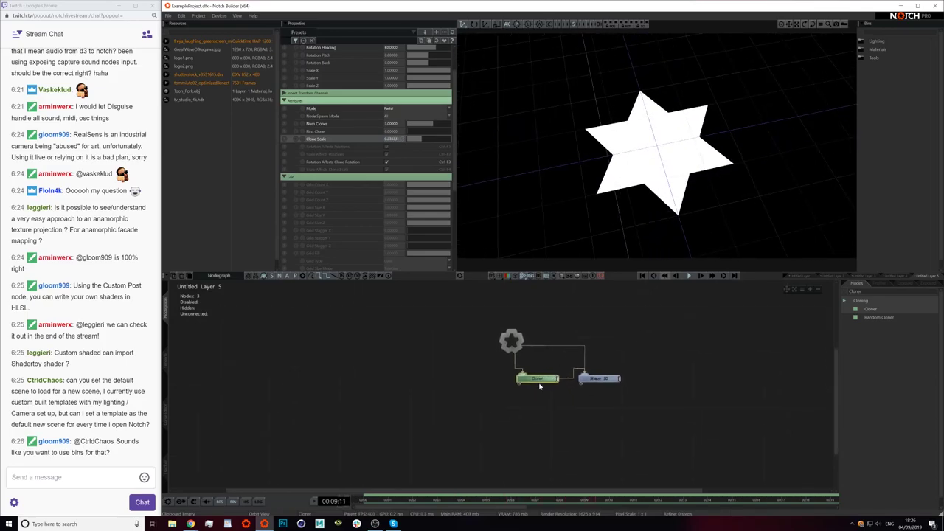
pyautogui.hotkey('ctrl', 'c')
pyautogui.hotkey('ctrl', 'v')
pyautogui.moveTo(538, 404); pyautogui.dragTo(592, 381)
pyautogui.click(562, 401)
pyautogui.moveTo(623, 206); pyautogui.dragTo(592, 197)
pyautogui.scroll(3, 593, 198)
# - Duplicate the two Cloners, chain the copies beneath them and connect both copies to the Shape 3D node
pyautogui.click(534, 399)
pyautogui.keyDown('shift'); pyautogui.click(544, 380); pyautogui.keyUp('shift')
pyautogui.hotkey('ctrl', 'c')
pyautogui.hotkey('ctrl', 'v')
pyautogui.moveTo(544, 422); pyautogui.dragTo(594, 382)
pyautogui.click(559, 403)
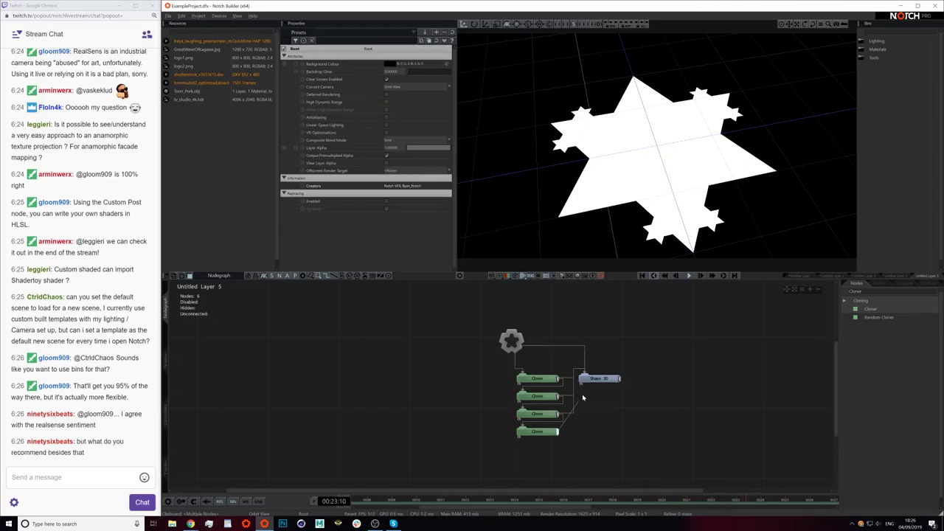
# - Duplicate the four Cloners and place the copies under the stack to form a chain of eight
pyautogui.moveTo(547, 443); pyautogui.dragTo(548, 378)
pyautogui.hotkey('ctrl', 'c')
pyautogui.hotkey('ctrl', 'v')
pyautogui.moveTo(657, 404); pyautogui.dragTo(648, 365, button='middle')
pyautogui.moveTo(543, 354); pyautogui.dragTo(545, 409)
pyautogui.click(588, 411)
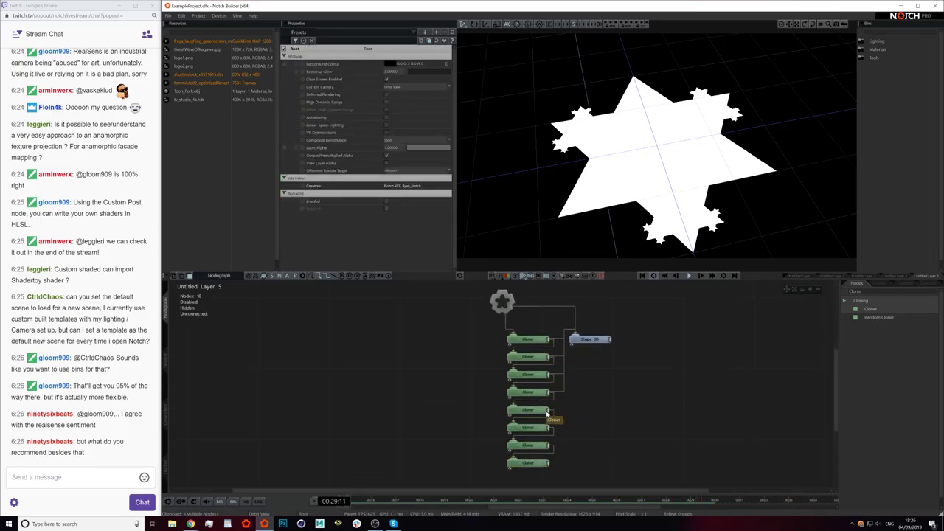
# - Connect the outputs of the four lower Cloners to the Shape 3D node
pyautogui.click(547, 414)
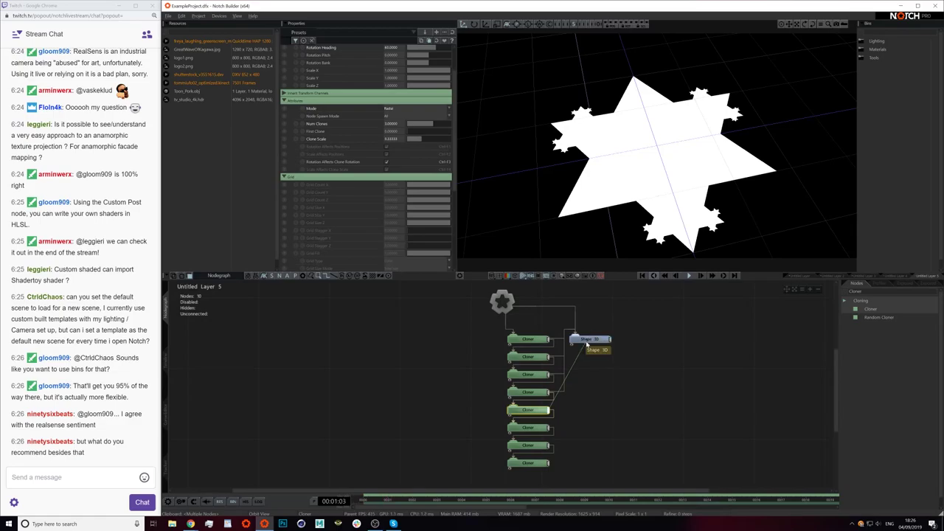
pyautogui.moveTo(587, 344); pyautogui.dragTo(588, 342)
pyautogui.click(553, 437)
pyautogui.moveTo(549, 429); pyautogui.dragTo(590, 342)
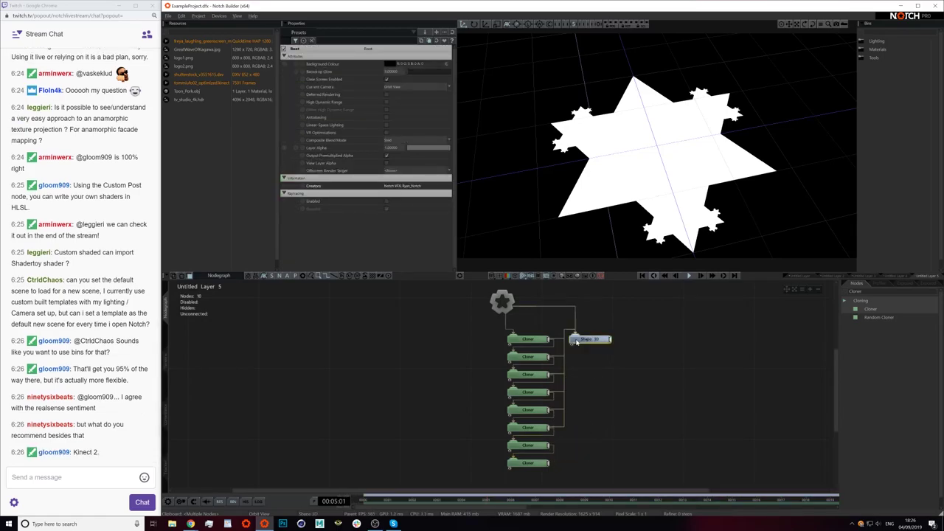
pyautogui.rightClick(576, 341)
pyautogui.click(608, 390)
pyautogui.click(621, 315)
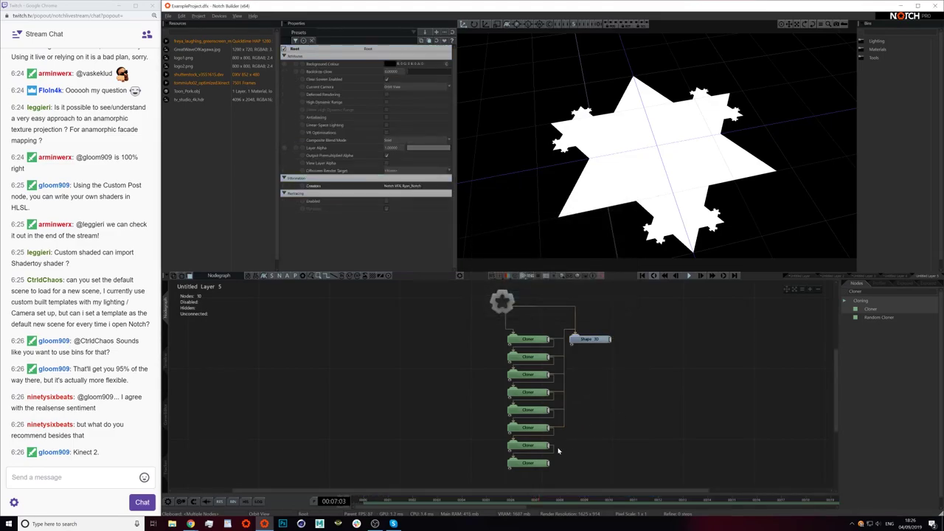
pyautogui.moveTo(548, 447); pyautogui.dragTo(584, 341)
pyautogui.moveTo(549, 467); pyautogui.dragTo(584, 340)
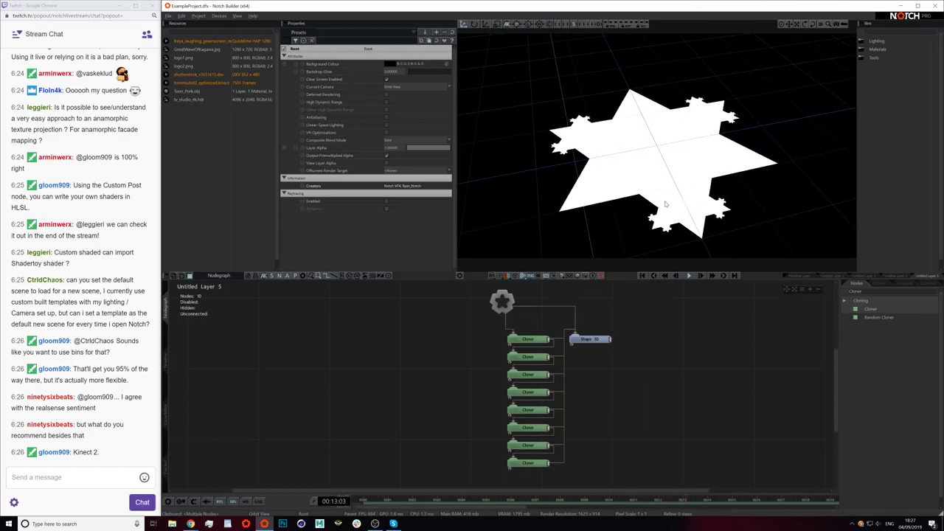
# - Add a Null under the root and make it the parent of the Shape 3D node and the first Cloner
pyautogui.keyDown('alt'); pyautogui.moveTo(695, 232); pyautogui.dragTo(697, 202, button='middle'); pyautogui.keyUp('alt')
pyautogui.keyDown('alt'); pyautogui.moveTo(635, 171); pyautogui.dragTo(781, 173, button='right'); pyautogui.keyUp('alt')
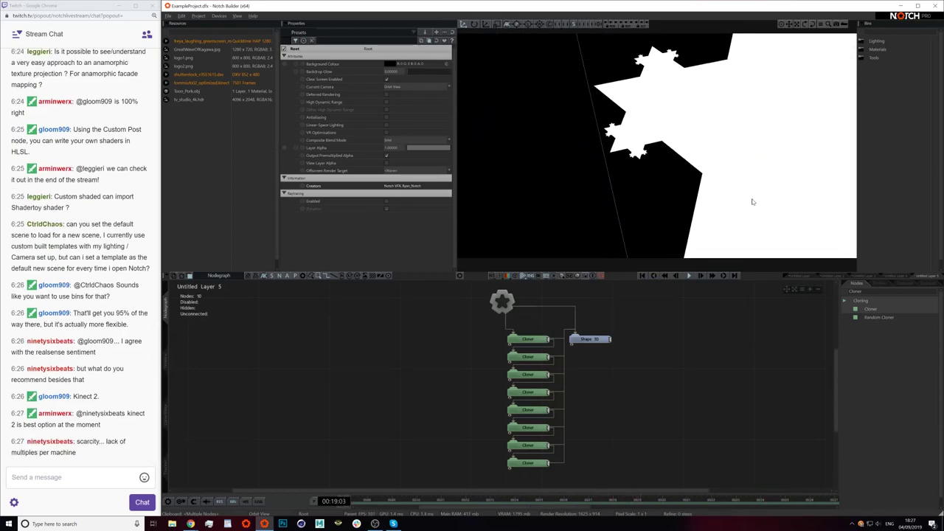
pyautogui.keyDown('alt'); pyautogui.moveTo(640, 209); pyautogui.dragTo(482, 205, button='right'); pyautogui.keyUp('alt')
pyautogui.keyDown('alt'); pyautogui.moveTo(689, 201); pyautogui.dragTo(644, 200, button='right'); pyautogui.keyUp('alt')
pyautogui.scroll(-3, 668, 197)
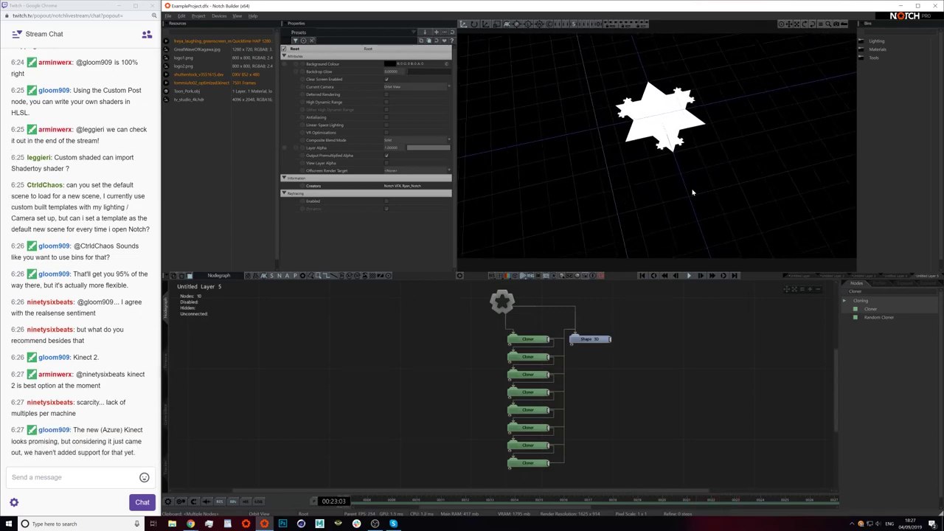
pyautogui.write('null')
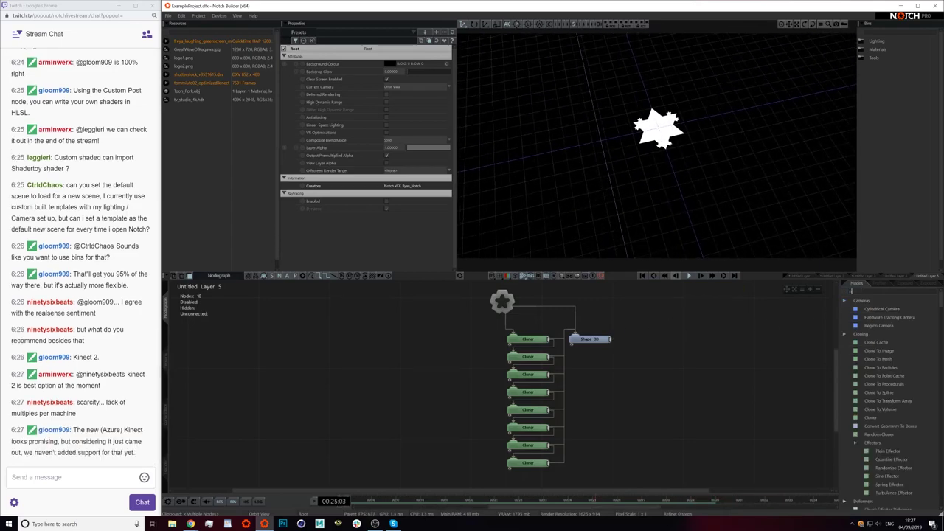
pyautogui.moveTo(879, 318); pyautogui.dragTo(475, 336)
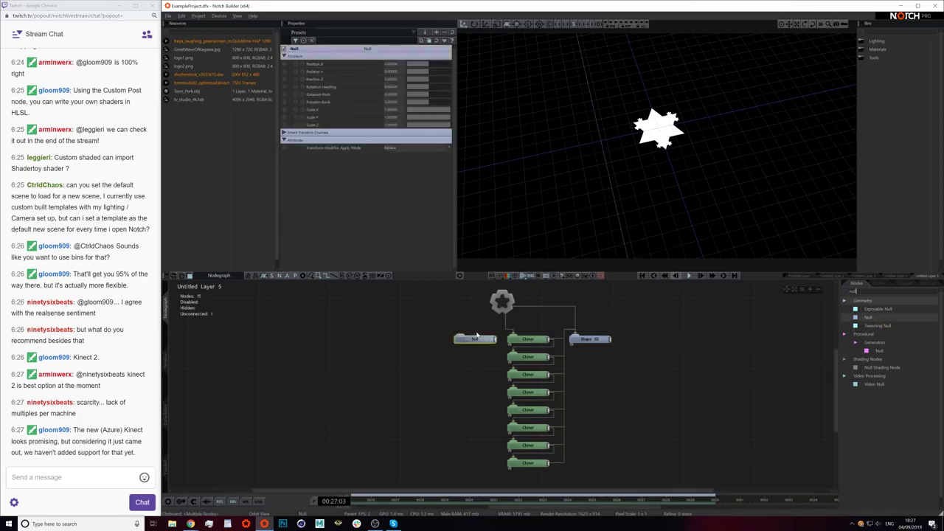
pyautogui.moveTo(515, 307); pyautogui.dragTo(545, 311)
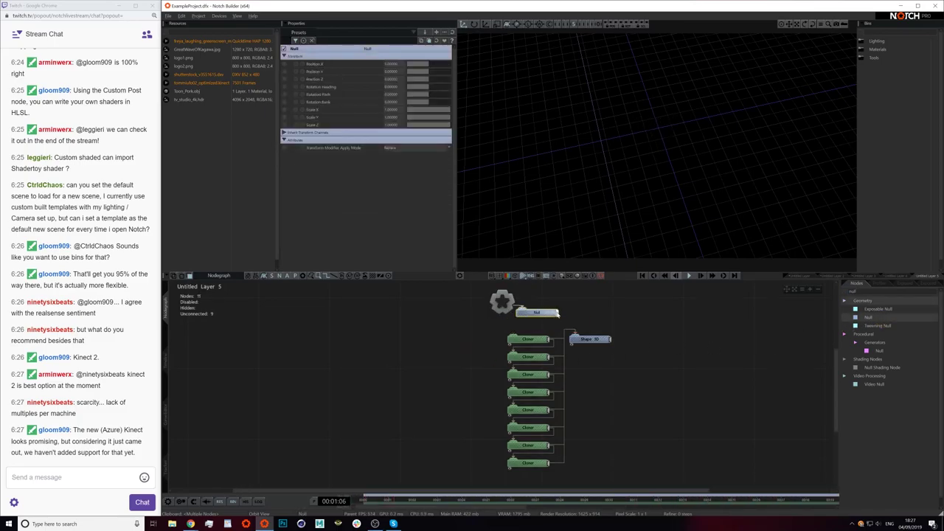
pyautogui.moveTo(580, 341); pyautogui.dragTo(578, 341)
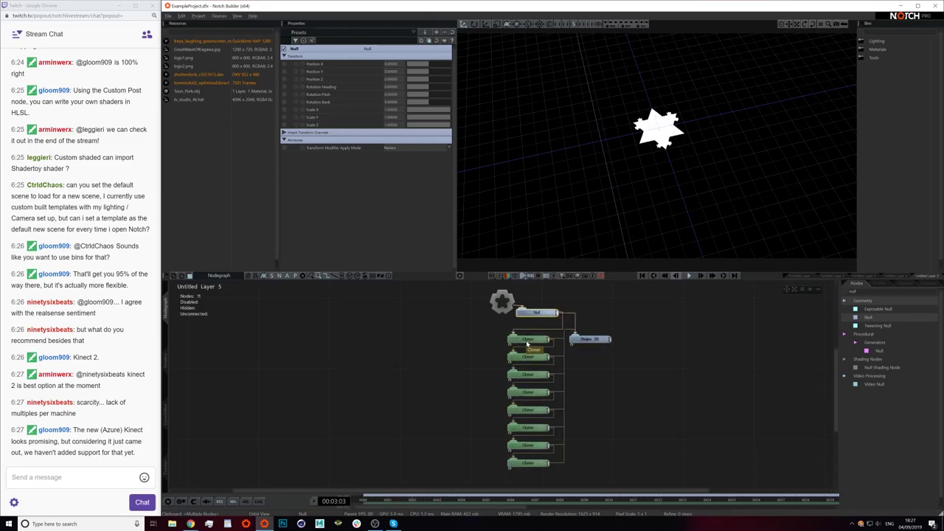
pyautogui.moveTo(543, 315); pyautogui.dragTo(608, 314)
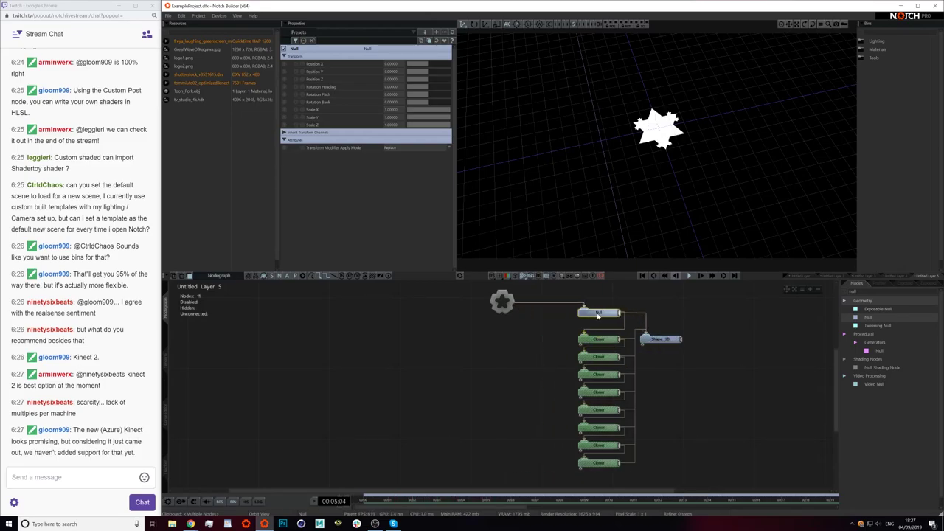
# - Scale the Null up uniformly to about 7.5 in the viewport
pyautogui.click(613, 301)
pyautogui.click(599, 313)
pyautogui.moveTo(623, 109); pyautogui.dragTo(691, 127, button='middle')
pyautogui.moveTo(694, 135); pyautogui.dragTo(760, 152)
pyautogui.moveTo(760, 152); pyautogui.dragTo(712, 140, button='middle')
# - Paste four more Cloners beneath the stack and link the first of them to the last existing Cloner
pyautogui.moveTo(630, 437); pyautogui.dragTo(608, 398, button='middle')
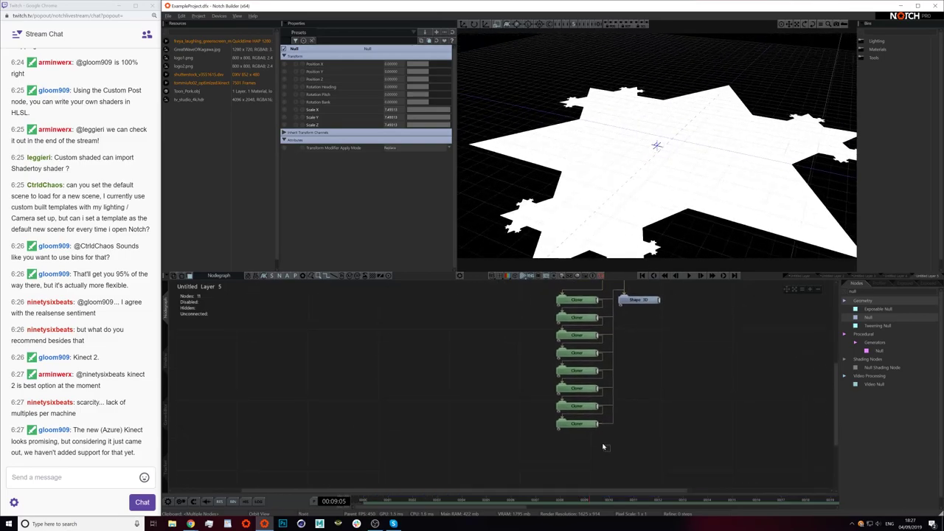
pyautogui.click(581, 374)
pyautogui.hotkey('ctrl', 'v')
pyautogui.moveTo(595, 404); pyautogui.dragTo(588, 444)
pyautogui.moveTo(638, 442); pyautogui.dragTo(640, 415, button='middle')
pyautogui.click(639, 415)
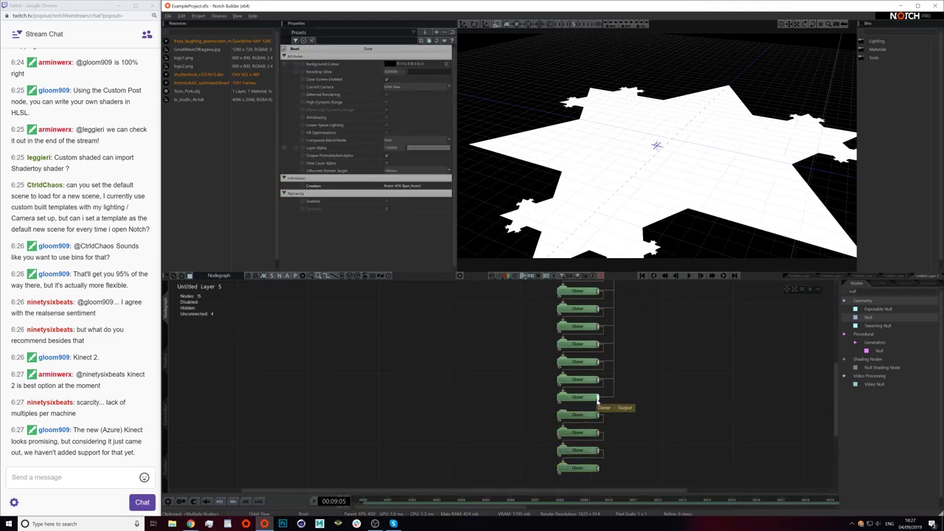
pyautogui.moveTo(569, 418); pyautogui.dragTo(567, 414)
pyautogui.moveTo(657, 376); pyautogui.dragTo(598, 415, button='middle')
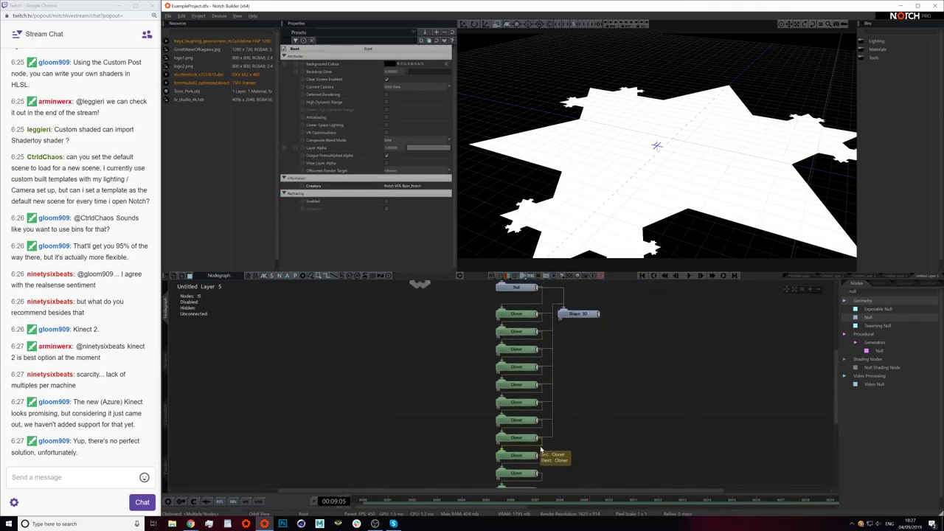
# - Connect the four added Cloners to the Shape 3D node and move that node beside the end of the chain
pyautogui.moveTo(537, 456); pyautogui.dragTo(562, 316)
pyautogui.moveTo(603, 395); pyautogui.dragTo(556, 397, button='middle')
pyautogui.scroll(-1, 557, 380)
pyautogui.scroll(-3, 553, 410)
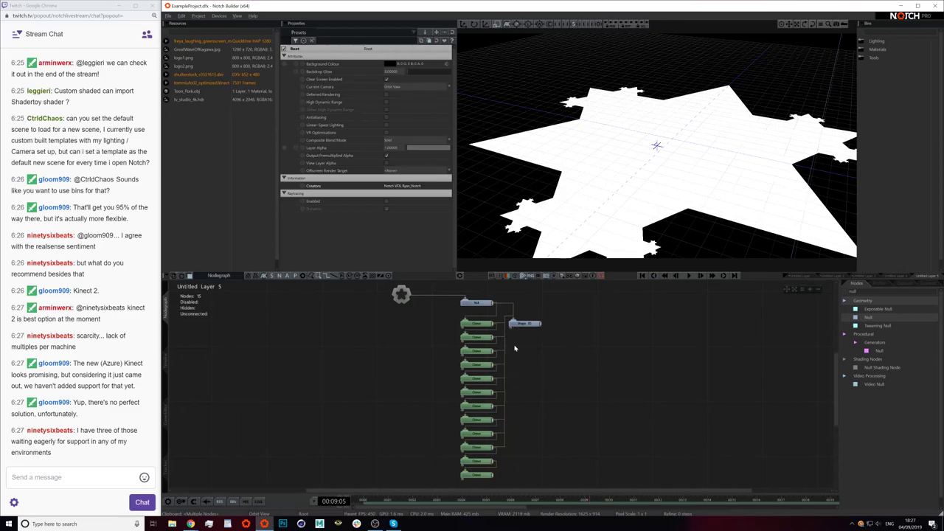
pyautogui.moveTo(498, 458); pyautogui.dragTo(513, 324)
pyautogui.moveTo(524, 324); pyautogui.dragTo(525, 483)
# - Examine the snowflake's repeating edge detail up close and from several angles
pyautogui.moveTo(623, 210); pyautogui.dragTo(651, 276, button='right')
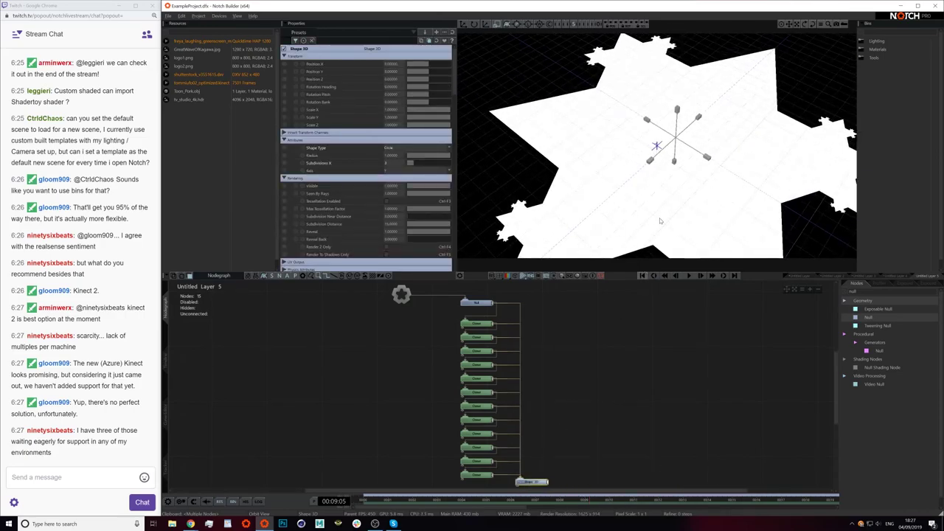
pyautogui.moveTo(633, 224); pyautogui.dragTo(691, 135, button='middle')
pyautogui.moveTo(643, 181)
pyautogui.mouseDown(button='right')
pyautogui.moveTo(628, 180)
pyautogui.moveTo(689, 182)
pyautogui.mouseUp(button='right')
pyautogui.moveTo(689, 181); pyautogui.dragTo(712, 186)
pyautogui.moveTo(713, 186); pyautogui.dragTo(684, 200, button='right')
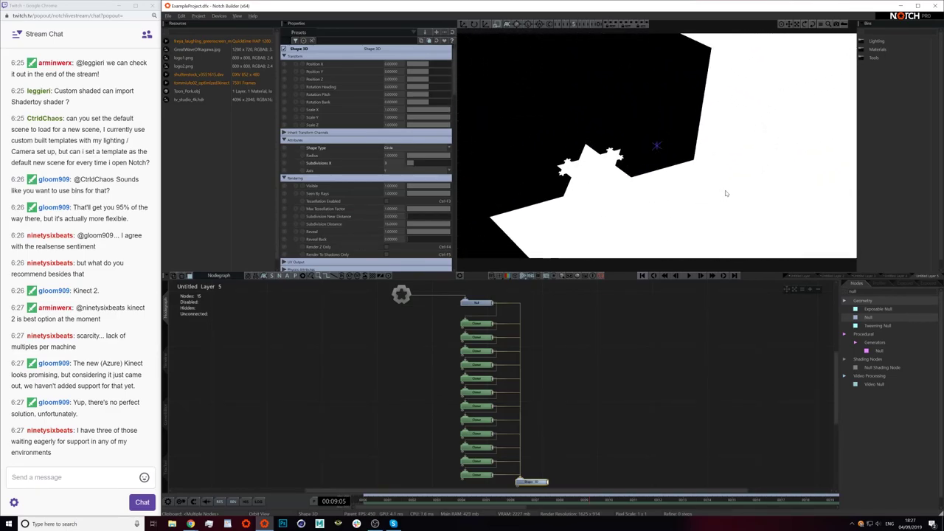
pyautogui.moveTo(677, 210); pyautogui.dragTo(737, 177)
pyautogui.keyDown('alt'); pyautogui.moveTo(737, 177); pyautogui.dragTo(335, 214, button='right'); pyautogui.keyUp('alt')
pyautogui.moveTo(617, 177); pyautogui.dragTo(577, 209)
pyautogui.click(581, 381)
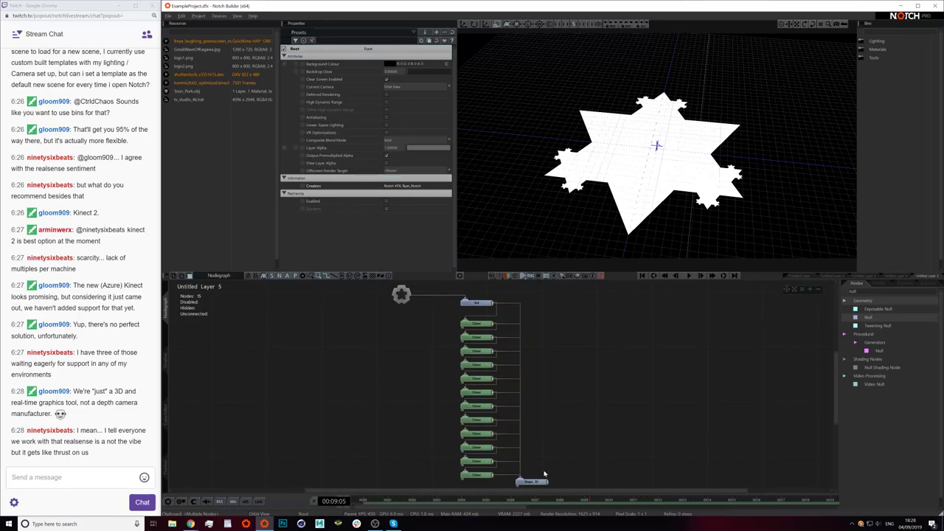
# - Reposition the Shape 3D node just below the last Cloner in the chain
pyautogui.moveTo(538, 482); pyautogui.dragTo(532, 489)
pyautogui.moveTo(585, 447); pyautogui.dragTo(625, 379, button='middle')
pyautogui.moveTo(568, 424); pyautogui.dragTo(562, 430)
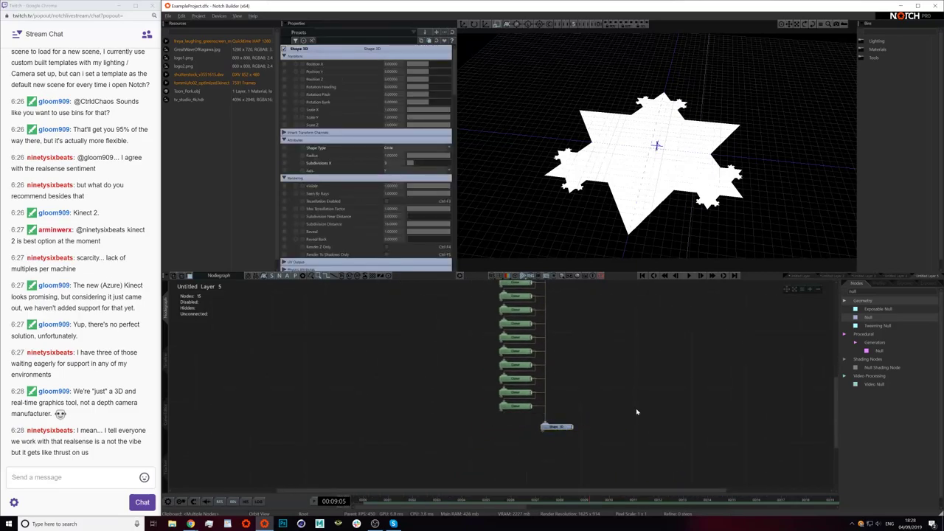
pyautogui.click(515, 414)
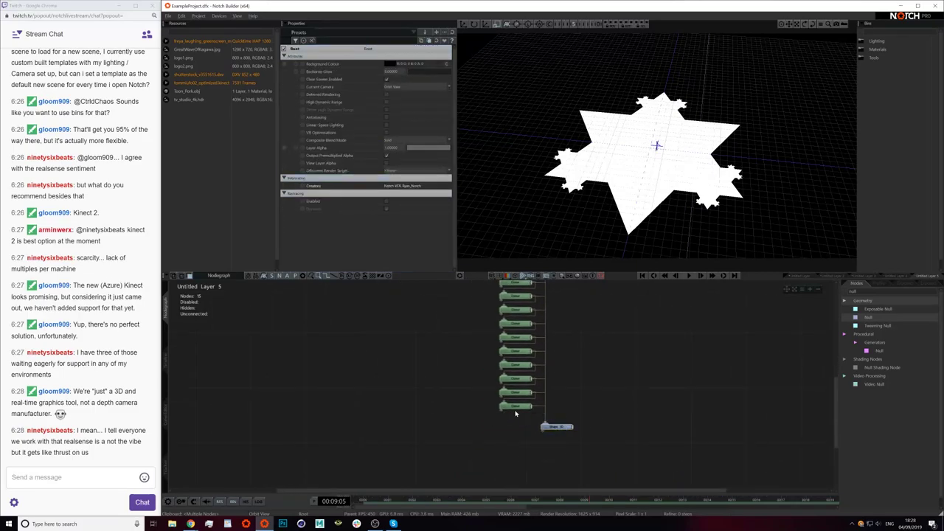
# - Create a new layer in the timeline from the Blank Project template
pyautogui.click(167, 363)
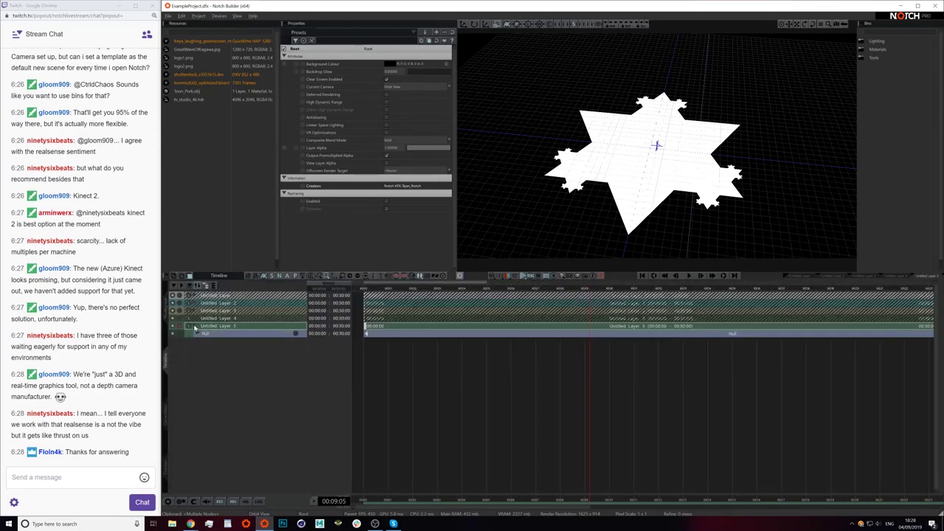
pyautogui.rightClick(223, 365)
pyautogui.click(253, 158)
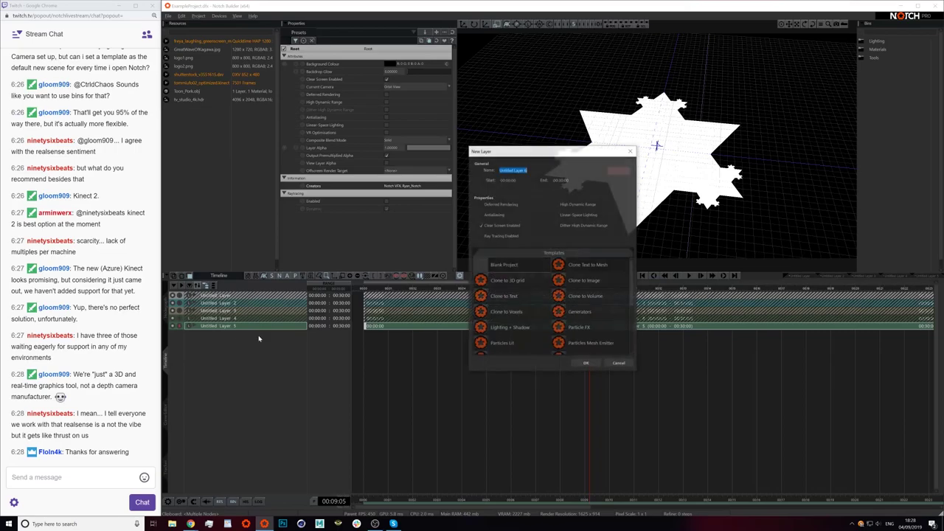
pyautogui.doubleClick(534, 265)
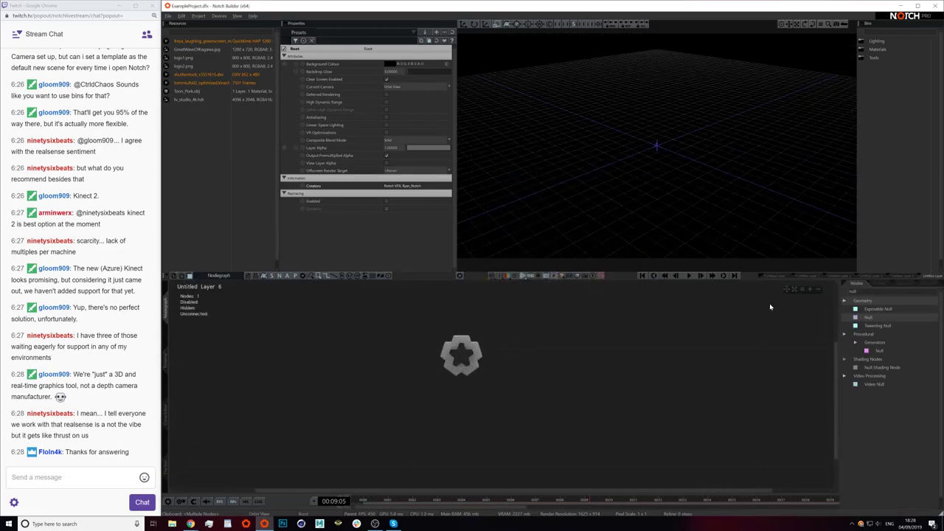
pyautogui.write('Shape')
pyautogui.moveTo(874, 312); pyautogui.dragTo(575, 367)
pyautogui.click(698, 354)
pyautogui.moveTo(637, 214); pyautogui.dragTo(693, 198, button='right')
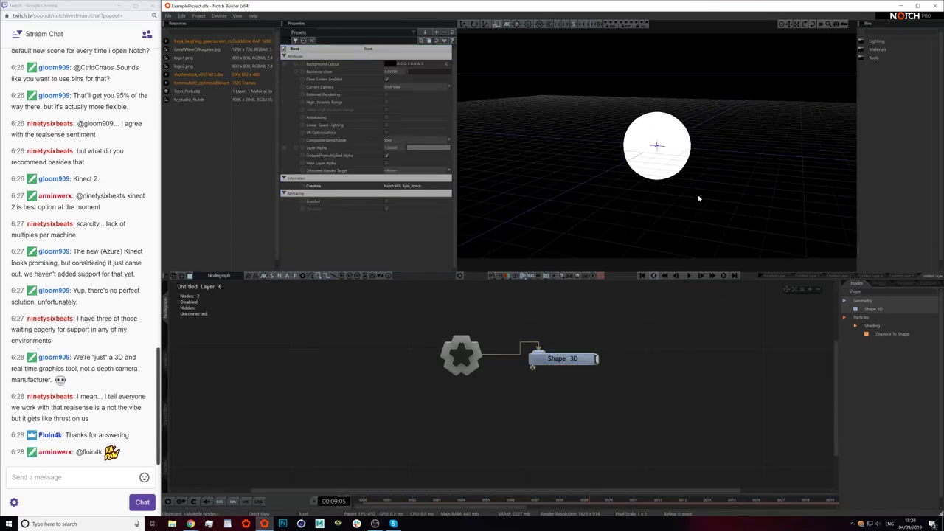
pyautogui.moveTo(564, 358)
pyautogui.mouseDown()
pyautogui.moveTo(575, 383)
pyautogui.moveTo(559, 363)
pyautogui.moveTo(572, 368)
pyautogui.mouseUp()
pyautogui.press('Delete')
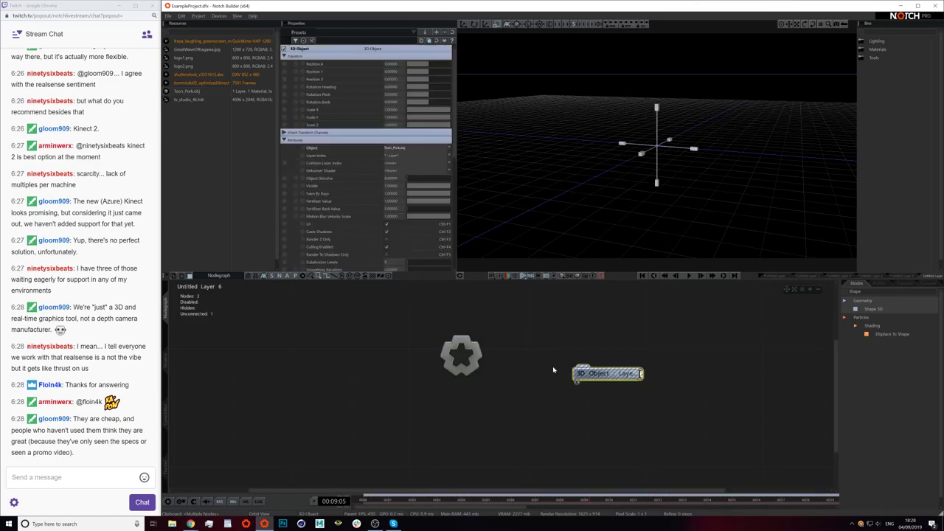
# - Place the Toon_Pork.obj resource as a 3D Object node and connect it to the root
pyautogui.doubleClick(583, 364)
pyautogui.click(713, 339)
pyautogui.keyDown('alt'); pyautogui.moveTo(541, 170); pyautogui.dragTo(582, 200); pyautogui.keyUp('alt')
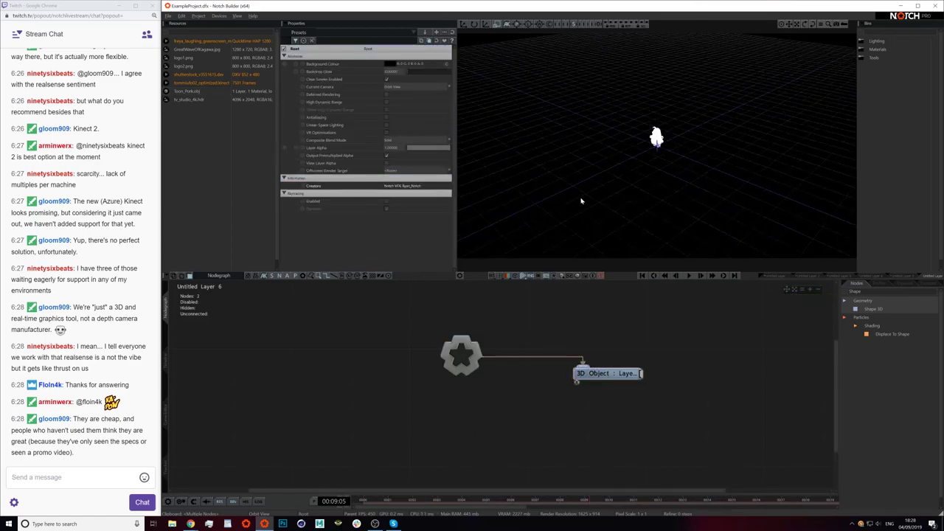
pyautogui.keyDown('alt'); pyautogui.moveTo(582, 200); pyautogui.dragTo(770, 201, button='right'); pyautogui.keyUp('alt')
pyautogui.keyDown('alt'); pyautogui.moveTo(769, 201); pyautogui.dragTo(880, 263); pyautogui.keyUp('alt')
# - Add a Sky Light node connected to the root and enable Deferred Rendering on the root
pyautogui.click(879, 292)
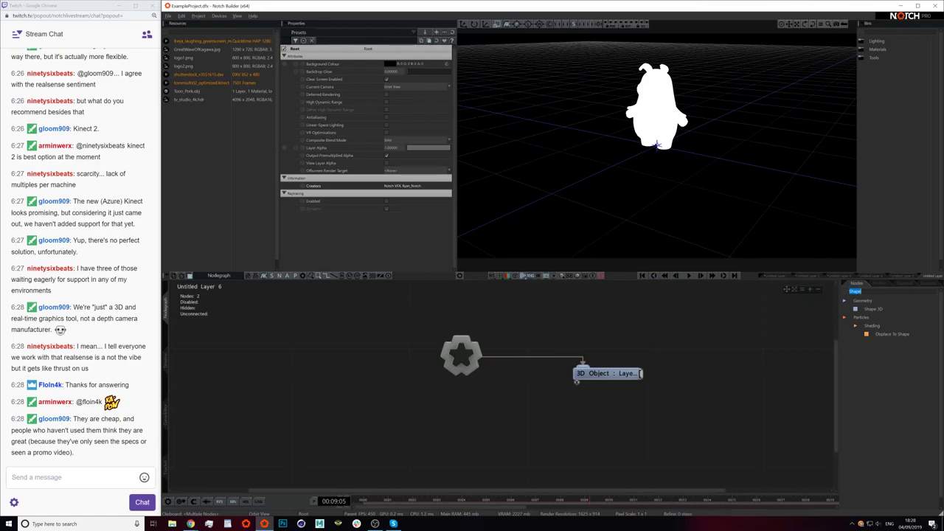
pyautogui.write('Nu')
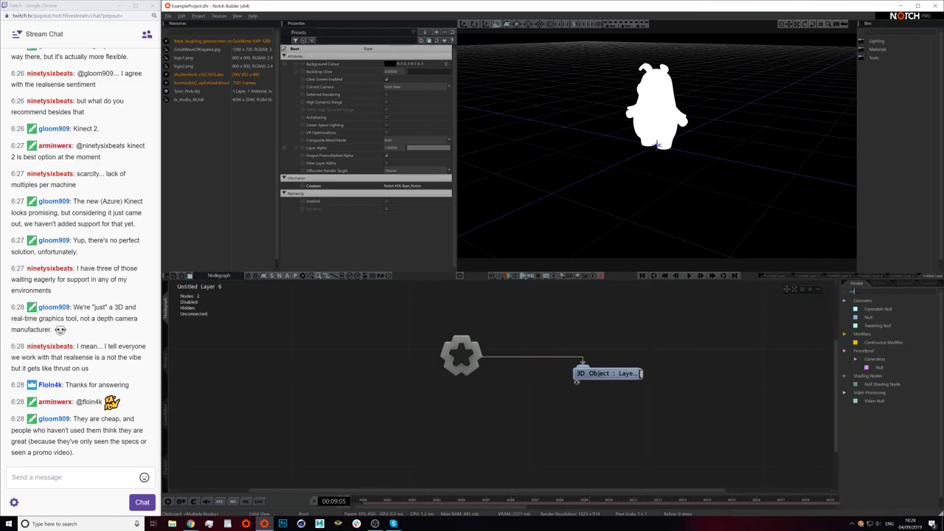
pyautogui.press('BackSpace')
pyautogui.press('BackSpace')
pyautogui.write('Sky')
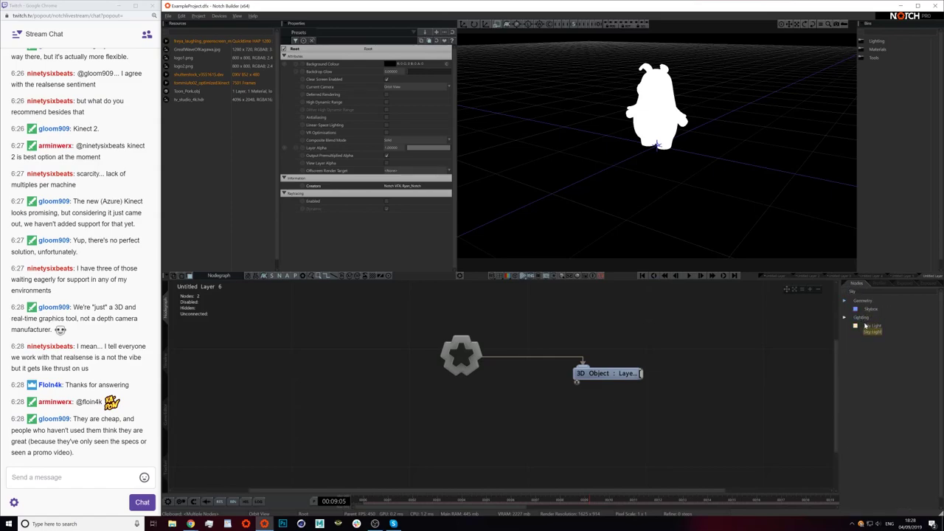
pyautogui.moveTo(865, 325); pyautogui.dragTo(373, 396)
pyautogui.click(385, 94)
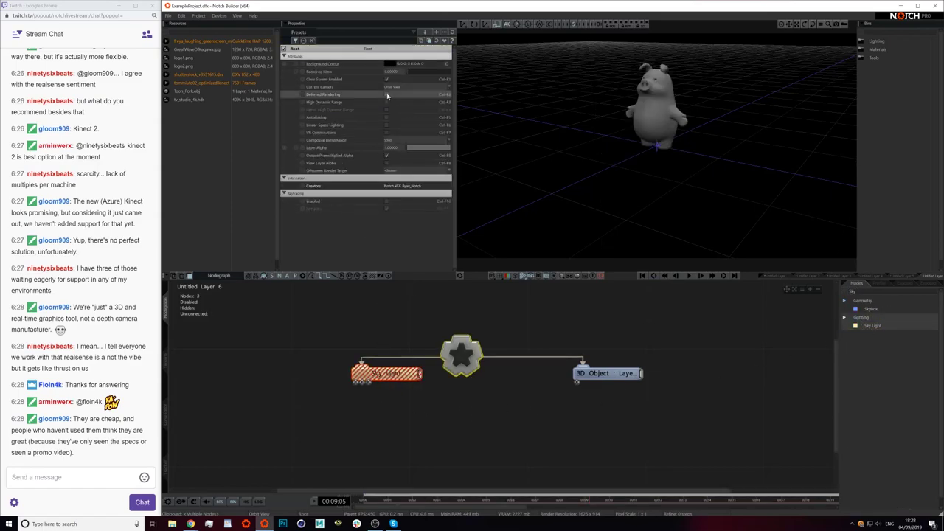
# - Add a Null node connected to the root and move the 3D Object node lower, level with it
pyautogui.moveTo(706, 171); pyautogui.dragTo(710, 189, button='middle')
pyautogui.moveTo(710, 190); pyautogui.dragTo(708, 184, button='right')
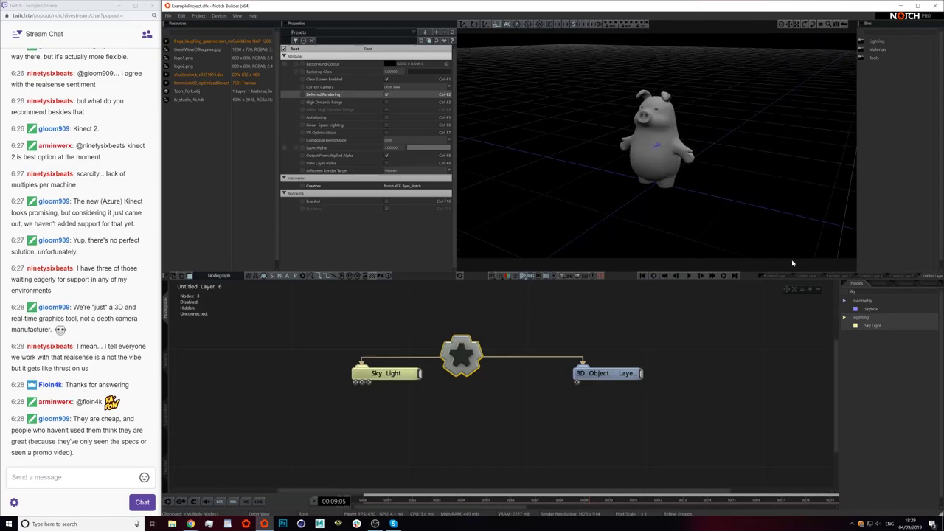
pyautogui.write('null')
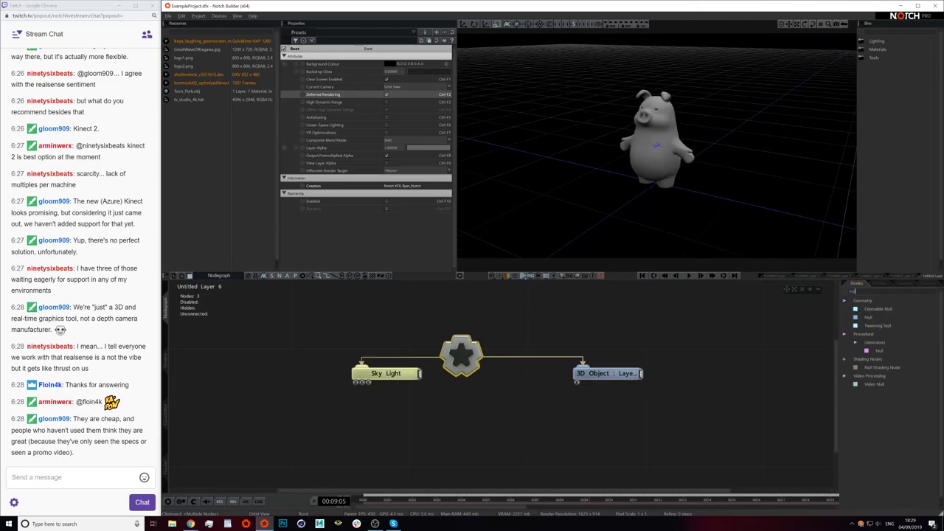
pyautogui.moveTo(866, 316); pyautogui.dragTo(498, 402)
pyautogui.moveTo(592, 375); pyautogui.dragTo(611, 401)
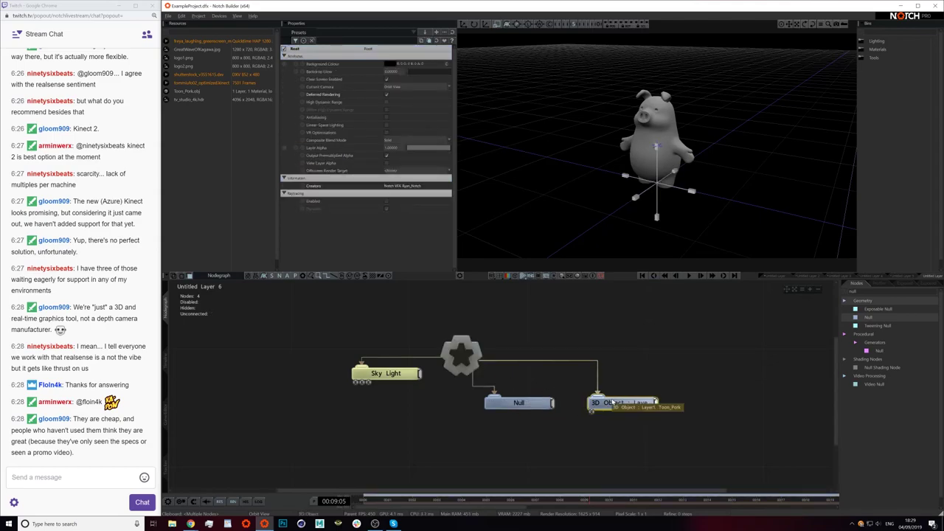
# - Examine the transform properties of the Null and 3D Object nodes and their gizmos around the pig
pyautogui.click(608, 347)
pyautogui.click(548, 408)
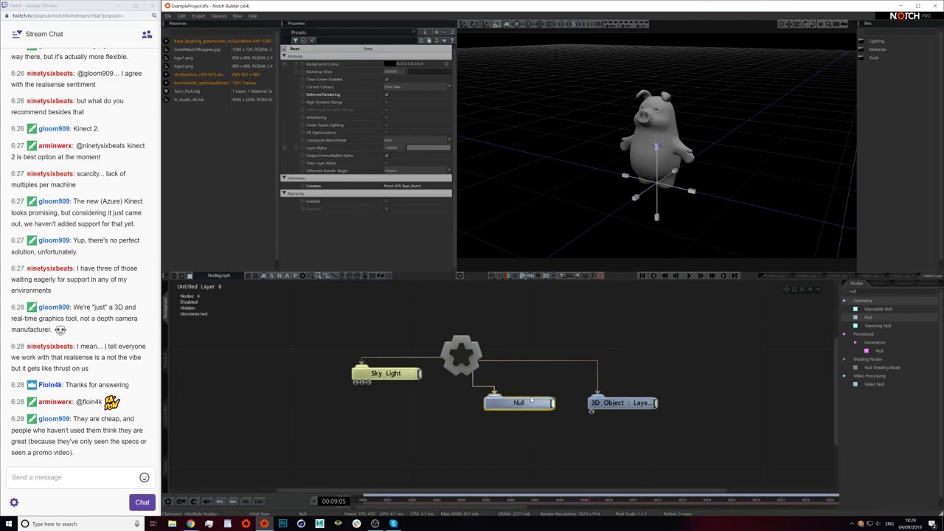
pyautogui.moveTo(628, 371); pyautogui.dragTo(623, 362, button='middle')
pyautogui.moveTo(632, 223); pyautogui.dragTo(652, 201, button='middle')
pyautogui.moveTo(671, 201); pyautogui.dragTo(683, 185, button='middle')
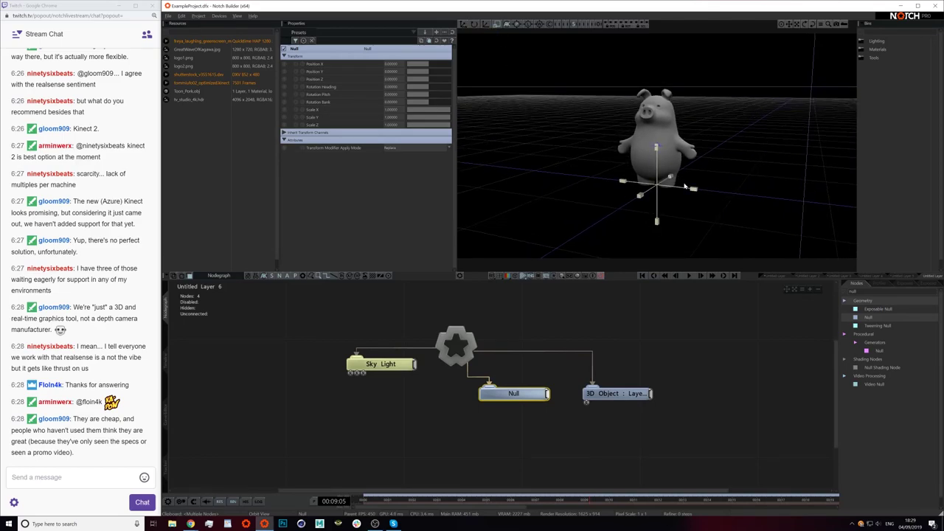
pyautogui.click(639, 356)
pyautogui.click(628, 399)
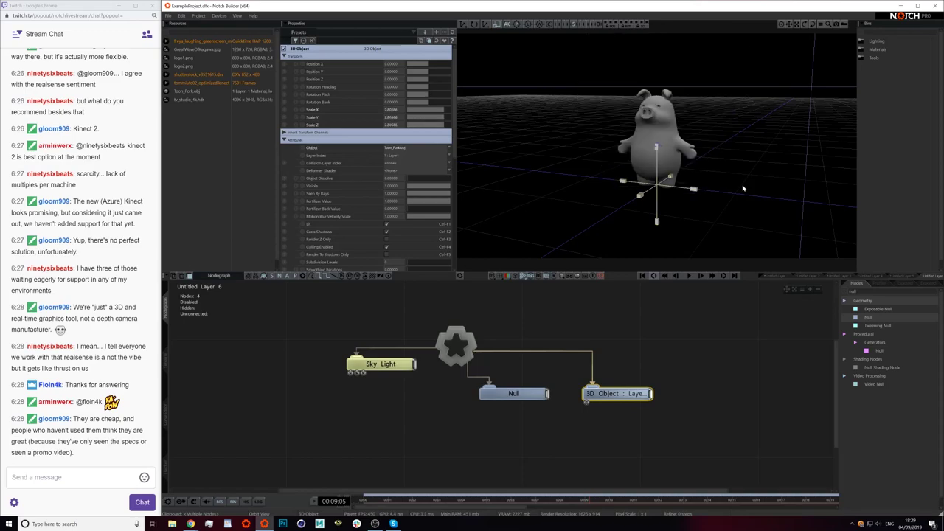
pyautogui.click(716, 333)
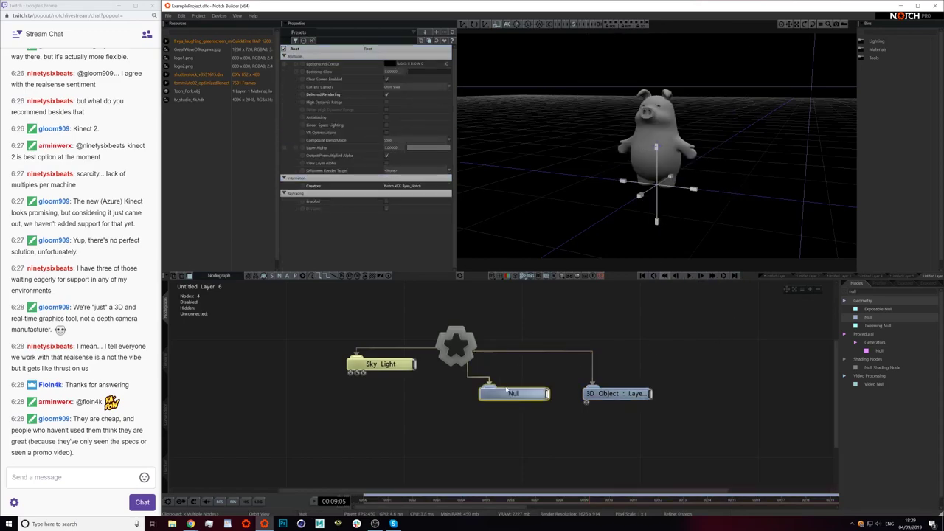
pyautogui.click(618, 394)
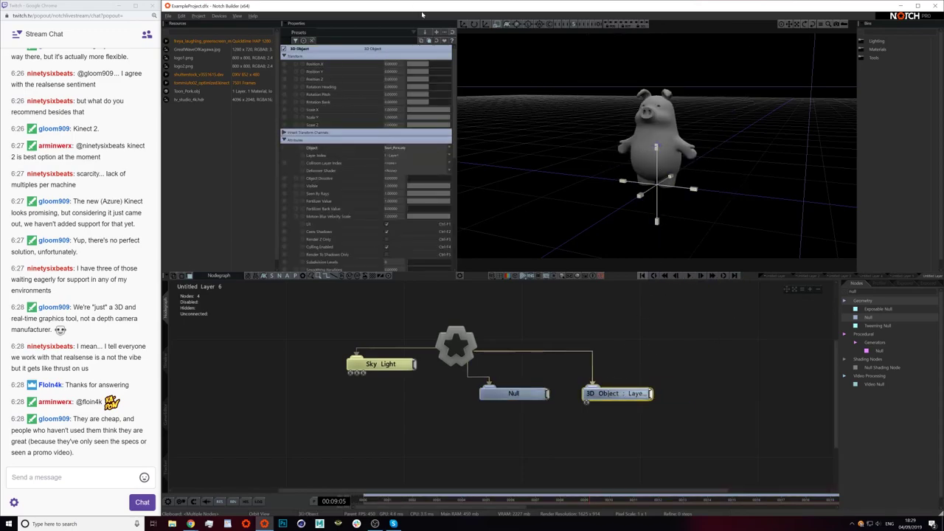
# - Move the pig 3D Object down along the Y axis so its body is centred around the origin
pyautogui.click(464, 24)
pyautogui.moveTo(657, 136); pyautogui.dragTo(657, 174)
pyautogui.moveTo(658, 174); pyautogui.dragTo(693, 199, button='right')
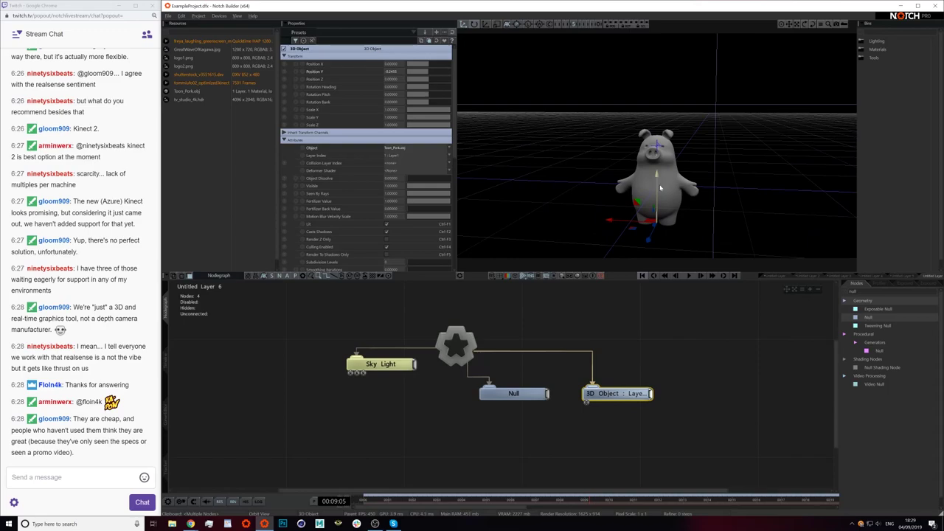
# - Make the 3D Object a child of the Null and line both nodes up beside the root
pyautogui.click(681, 403)
pyautogui.moveTo(588, 362); pyautogui.dragTo(613, 399)
pyautogui.click(533, 395)
pyautogui.moveTo(533, 395); pyautogui.dragTo(577, 366)
pyautogui.click(588, 354)
pyautogui.click(579, 364)
# - Scale the Null unevenly and rotate its heading and pitch to distort the child pig object
pyautogui.moveTo(750, 204); pyautogui.dragTo(756, 84)
pyautogui.moveTo(751, 177); pyautogui.dragTo(665, 205, button='middle')
pyautogui.moveTo(625, 163); pyautogui.dragTo(550, 166)
pyautogui.press('w')
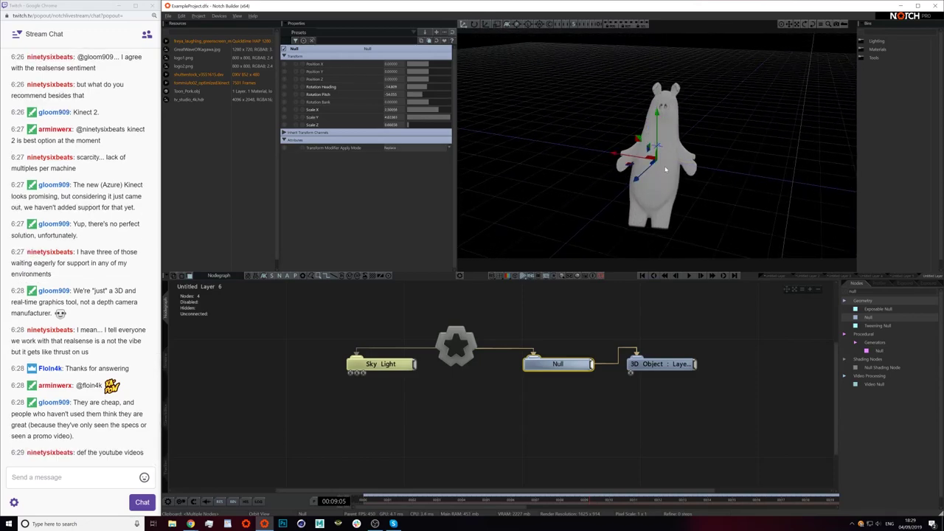
pyautogui.moveTo(677, 175); pyautogui.dragTo(671, 245)
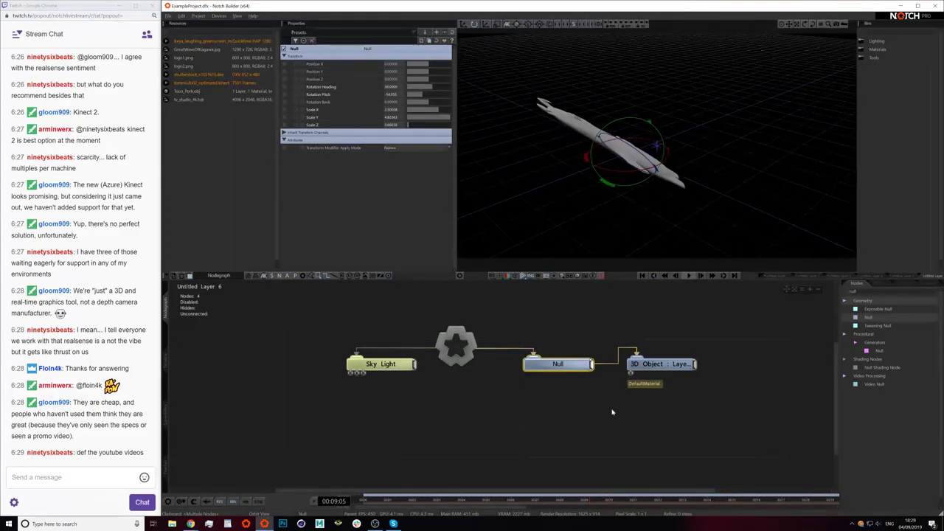
# - Reset the Null's rotation heading and pitch and its X, Y and Z scale to their defaults
pyautogui.middleClick(374, 90)
pyautogui.middleClick(375, 96)
pyautogui.middleClick(374, 117)
pyautogui.middleClick(378, 110)
pyautogui.middleClick(380, 124)
pyautogui.keyDown('alt'); pyautogui.moveTo(539, 175); pyautogui.dragTo(665, 227); pyautogui.keyUp('alt')
pyautogui.scroll(4, 706, 202)
pyautogui.click(781, 25)
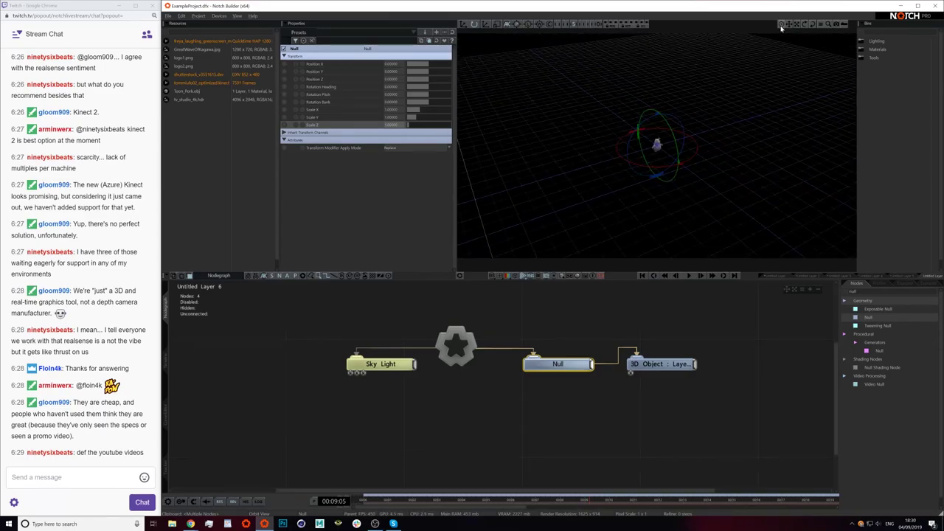
pyautogui.moveTo(731, 194)
pyautogui.keyDown('alt'); pyautogui.mouseDown()
pyautogui.moveTo(601, 190)
pyautogui.moveTo(746, 209)
pyautogui.moveTo(728, 195)
pyautogui.mouseUp(); pyautogui.keyUp('alt')
pyautogui.scroll(6, 740, 209)
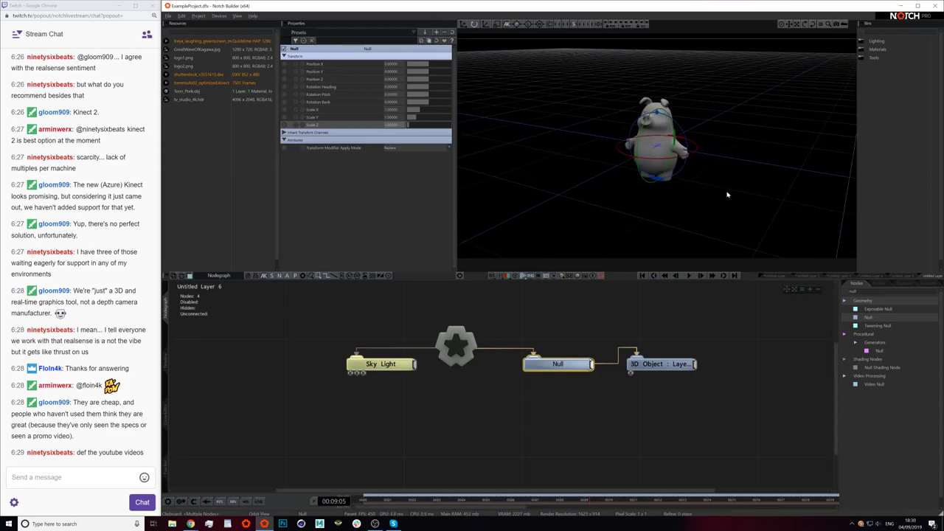
pyautogui.scroll(-2, 692, 204)
pyautogui.click(481, 422)
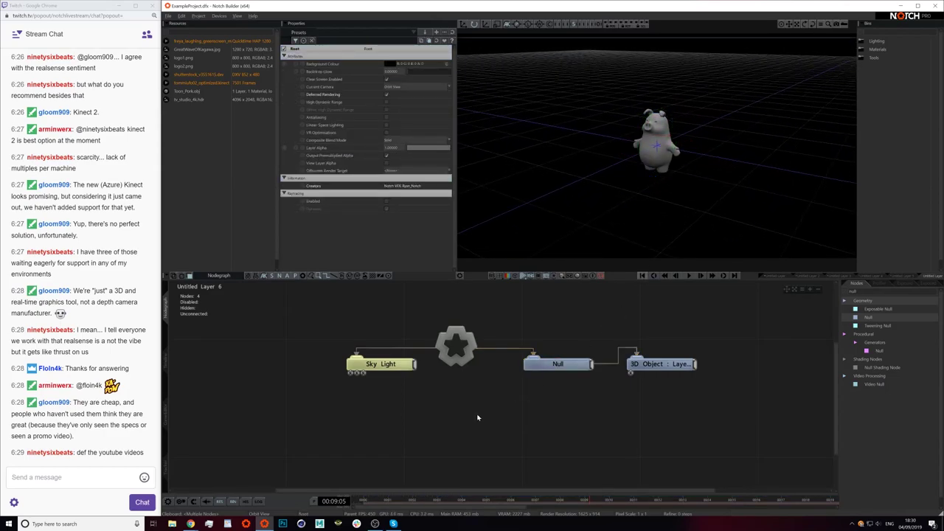
# - Rearrange the Sky Light, Null and 3D Object nodes in a row below the root
pyautogui.moveTo(400, 367); pyautogui.dragTo(370, 368)
pyautogui.moveTo(510, 382); pyautogui.dragTo(688, 359)
pyautogui.moveTo(569, 368); pyautogui.dragTo(570, 386)
pyautogui.click(564, 398)
pyautogui.moveTo(579, 346); pyautogui.dragTo(583, 397)
pyautogui.moveTo(367, 365); pyautogui.dragTo(367, 396)
pyautogui.moveTo(464, 411)
pyautogui.mouseDown(button='middle')
pyautogui.moveTo(516, 415)
pyautogui.moveTo(469, 417)
pyautogui.mouseUp(button='middle')
pyautogui.click(719, 409)
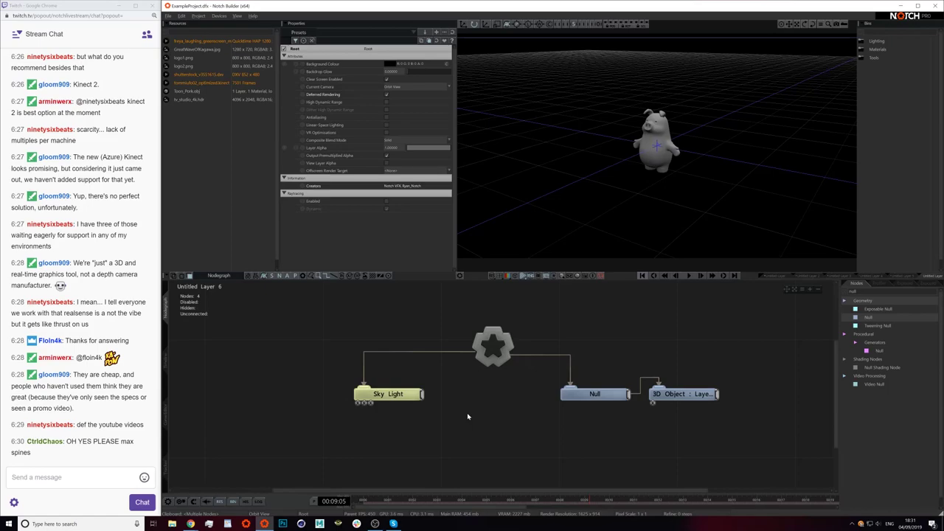
# - Create another new layer in the timeline from the Blank Project template
pyautogui.click(853, 291)
pyautogui.moveTo(689, 366); pyautogui.dragTo(592, 360, button='middle')
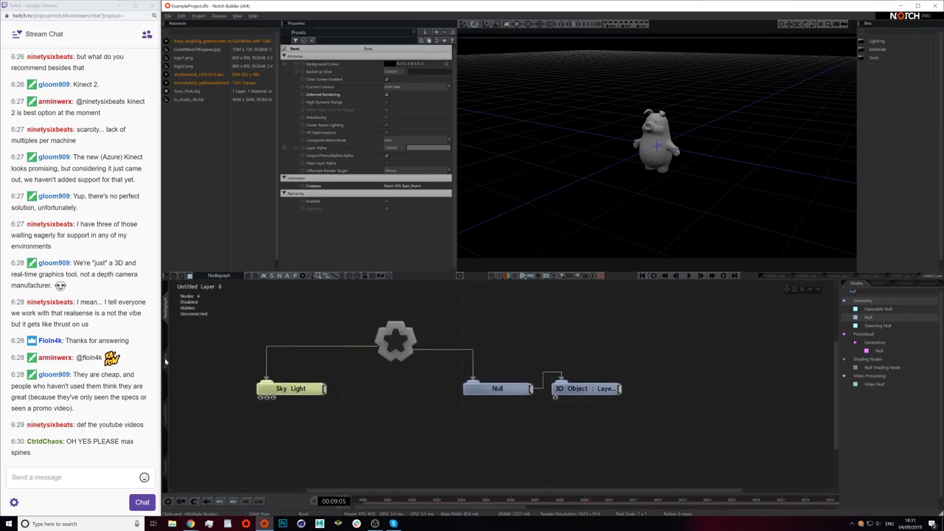
pyautogui.press('Tab')
pyautogui.click(196, 335)
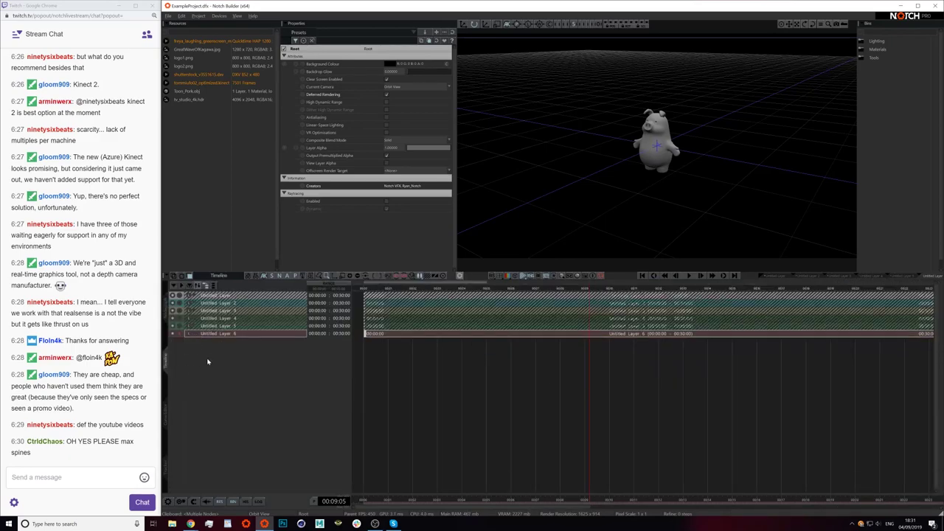
pyautogui.rightClick(208, 360)
pyautogui.click(242, 147)
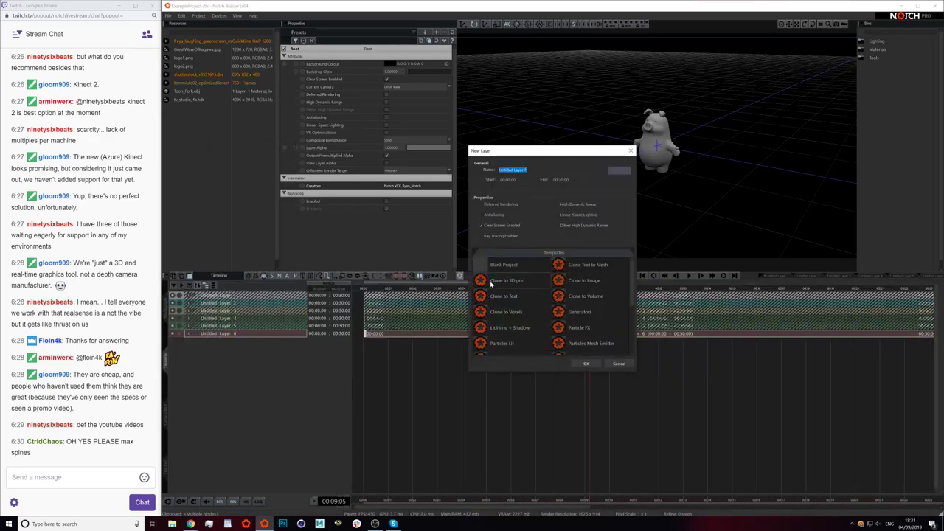
pyautogui.click(519, 271)
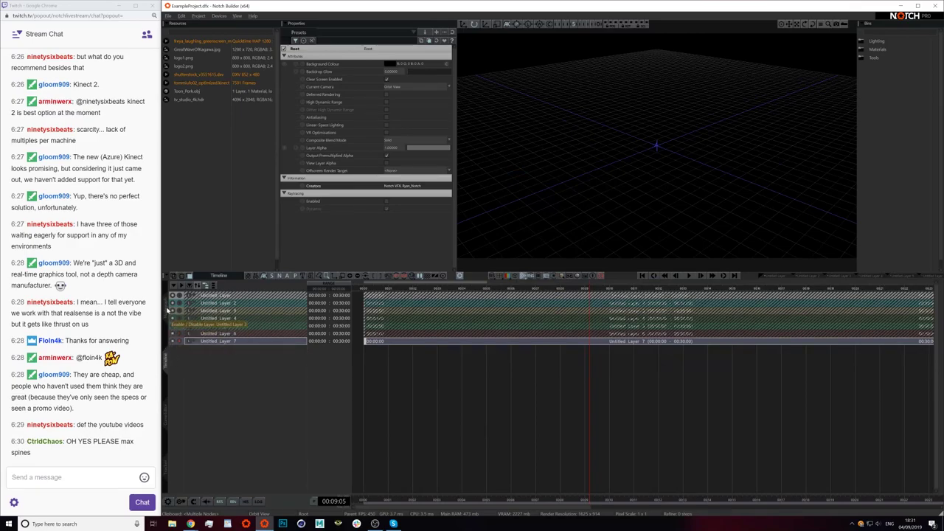
# - Add a Spline node to the new layer's nodegraph
pyautogui.press('Tab')
pyautogui.write('Spl')
pyautogui.moveTo(869, 351); pyautogui.dragTo(542, 392)
pyautogui.write('Shape')
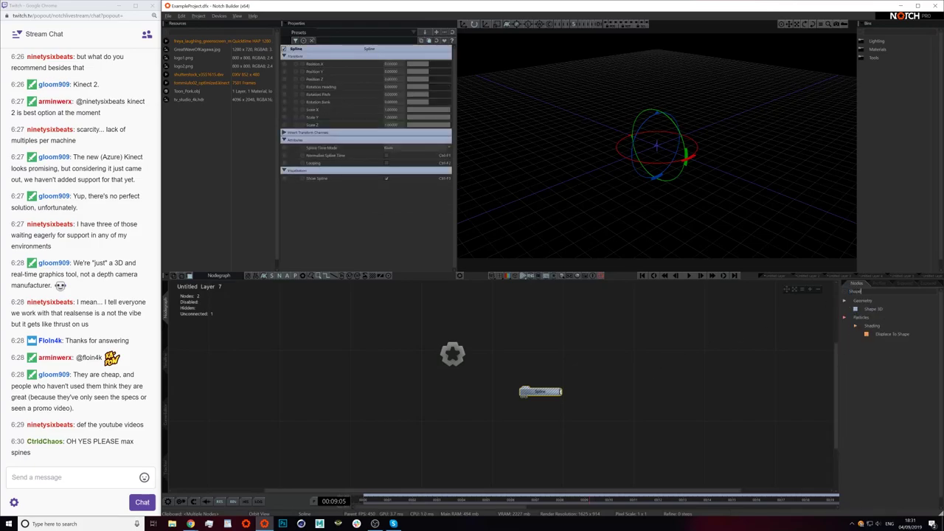
# - Add a Null node linked to the Spline's first input and connect the Spline to the root
pyautogui.click(866, 290)
pyautogui.write('null')
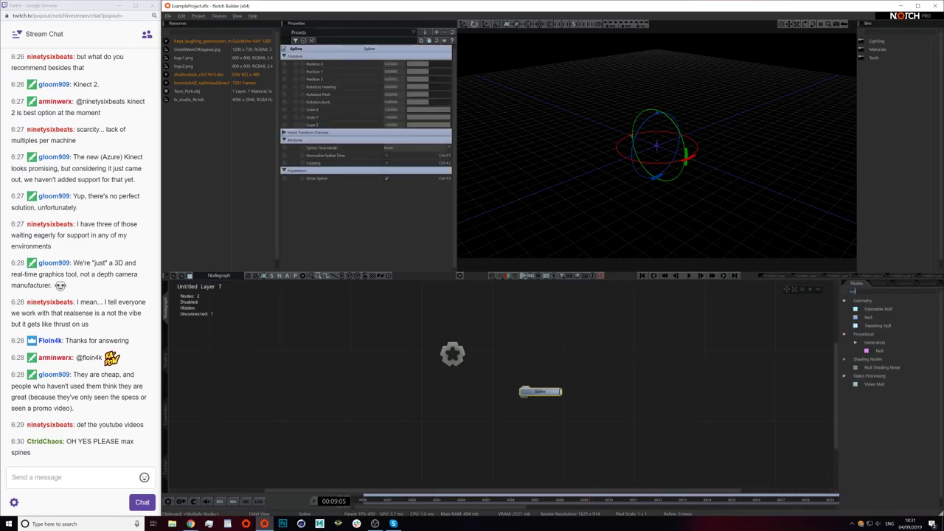
pyautogui.moveTo(868, 317); pyautogui.dragTo(537, 404)
pyautogui.click(547, 397)
pyautogui.press('r')
# - Duplicate the Null, link the copy to the same Spline input, and stack both Nulls lower
pyautogui.click(451, 397)
pyautogui.hotkey('ctrl', 'c')
pyautogui.hotkey('ctrl', 'v')
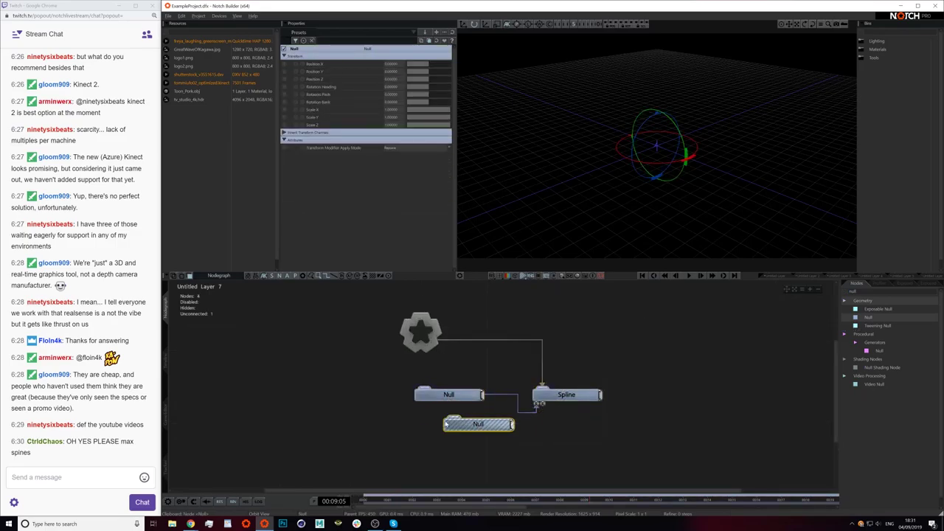
pyautogui.moveTo(467, 424); pyautogui.dragTo(537, 405)
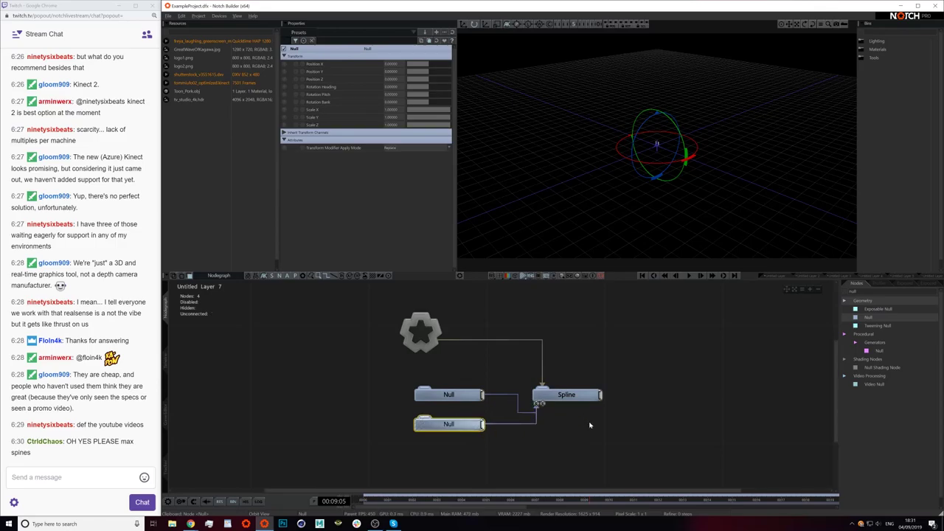
pyautogui.click(588, 424)
pyautogui.moveTo(520, 369); pyautogui.dragTo(450, 439)
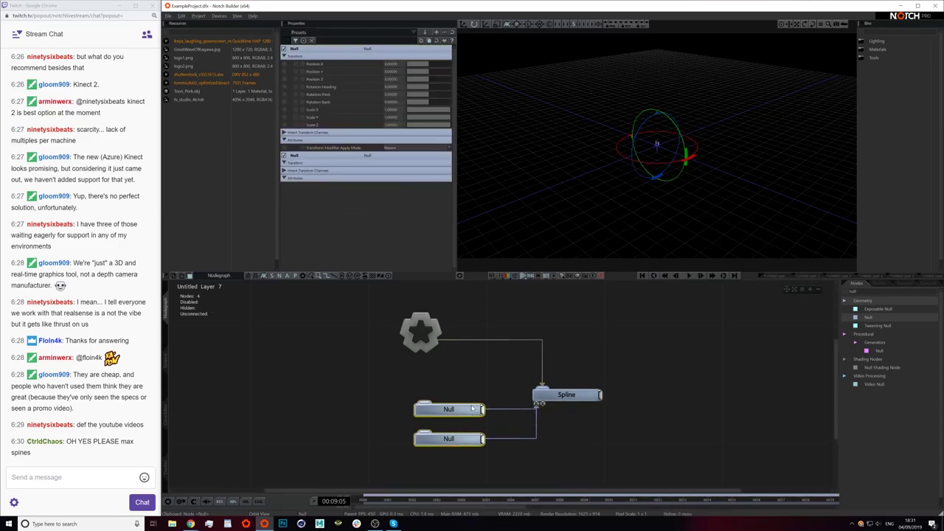
# - Move the lower Null along the X axis away from the first to stretch out the spline
pyautogui.keyDown('alt'); pyautogui.moveTo(626, 222); pyautogui.dragTo(723, 257, button='right'); pyautogui.keyUp('alt')
pyautogui.keyDown('alt'); pyautogui.moveTo(723, 257); pyautogui.dragTo(658, 236); pyautogui.keyUp('alt')
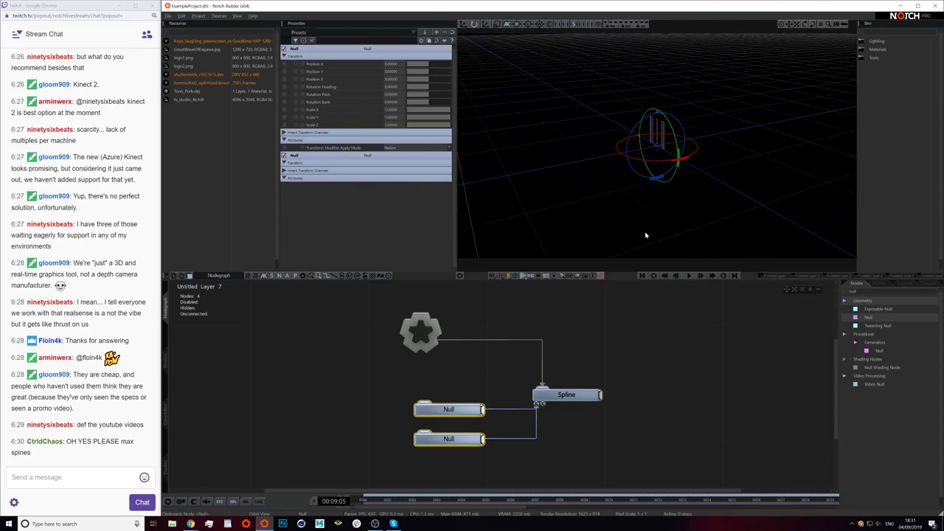
pyautogui.click(464, 25)
pyautogui.click(465, 458)
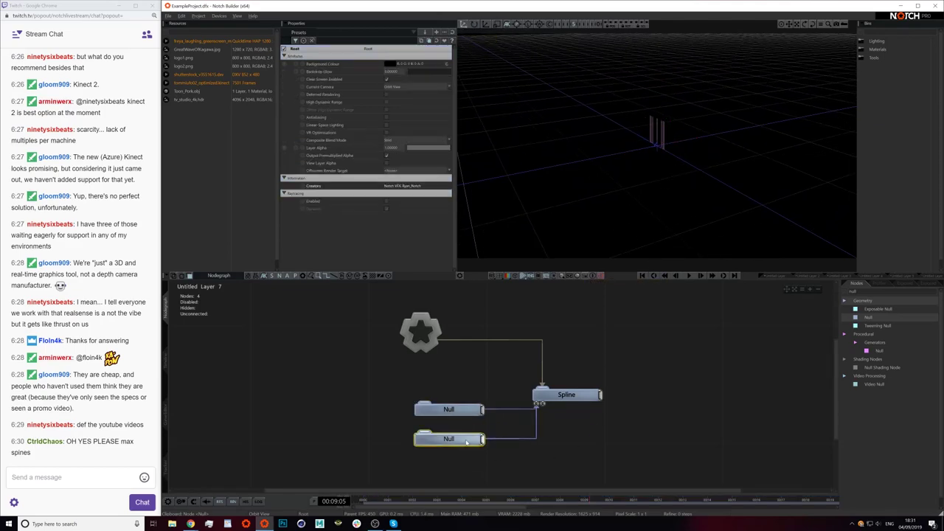
pyautogui.click(469, 443)
pyautogui.moveTo(696, 139); pyautogui.dragTo(577, 159)
pyautogui.keyDown('alt'); pyautogui.moveTo(670, 192); pyautogui.dragTo(714, 220); pyautogui.keyUp('alt')
pyautogui.keyDown('alt'); pyautogui.moveTo(714, 219); pyautogui.dragTo(679, 200, button='right'); pyautogui.keyUp('alt')
# - Rotate both Nulls together to bend the spline into a curve, and shift their nodes lower in the graph
pyautogui.keyDown('shift'); pyautogui.click(474, 414); pyautogui.keyUp('shift')
pyautogui.press('e')
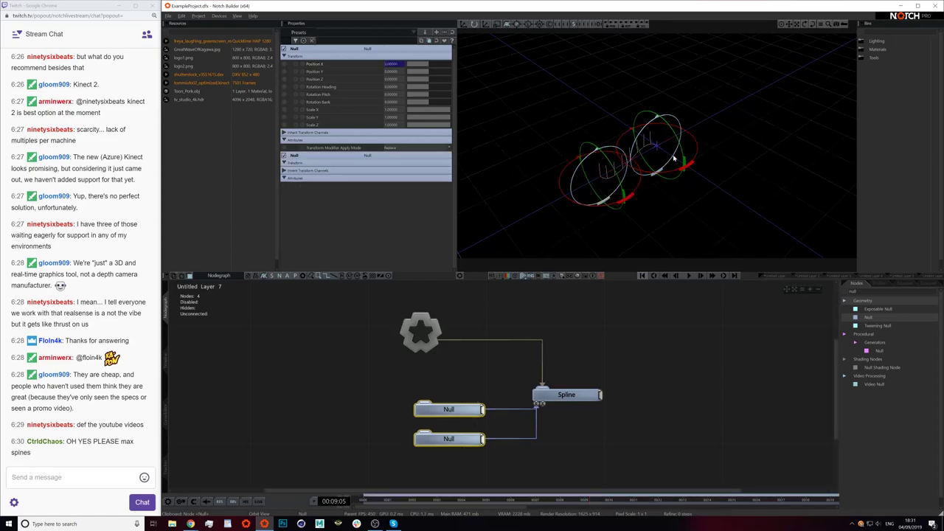
pyautogui.moveTo(696, 158); pyautogui.dragTo(672, 175)
pyautogui.press('r')
pyautogui.moveTo(592, 149); pyautogui.dragTo(588, 137)
pyautogui.click(670, 316)
pyautogui.keyDown('alt'); pyautogui.moveTo(700, 184); pyautogui.dragTo(669, 190); pyautogui.keyUp('alt')
pyautogui.moveTo(869, 317); pyautogui.dragTo(472, 466)
pyautogui.click(807, 300)
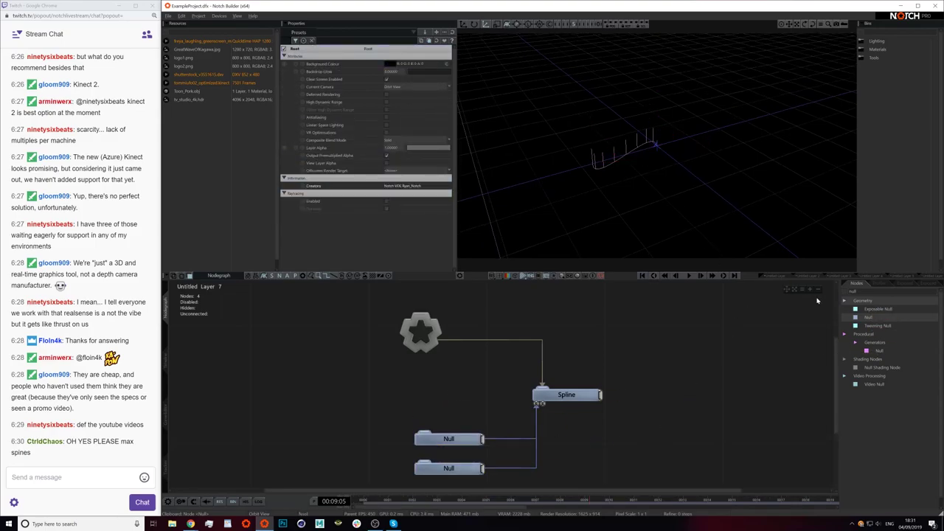
# - Add a Clone To Spline node connected to the root and feed the Spline into its first input
pyautogui.write('Clone')
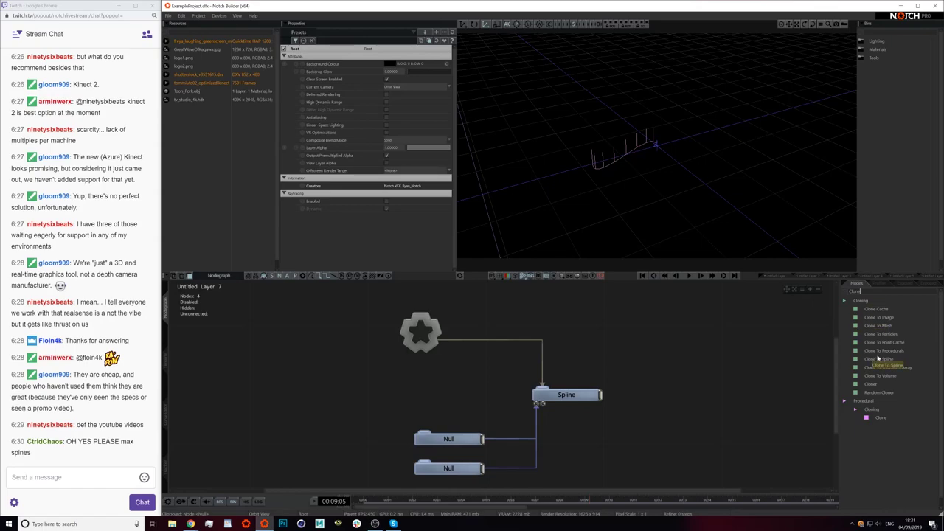
pyautogui.moveTo(879, 359); pyautogui.dragTo(699, 380)
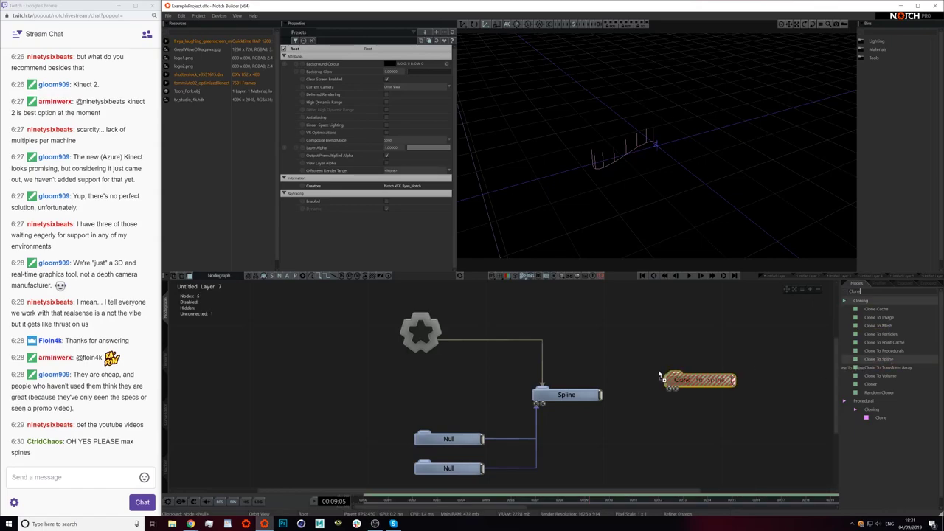
pyautogui.moveTo(601, 395)
pyautogui.mouseDown()
pyautogui.moveTo(669, 389)
pyautogui.moveTo(670, 367)
pyautogui.mouseUp()
pyautogui.click(753, 370)
# - Add a Shape 3D node as a child of the Clone To Spline node
pyautogui.doubleClick(854, 292)
pyautogui.write('Shape')
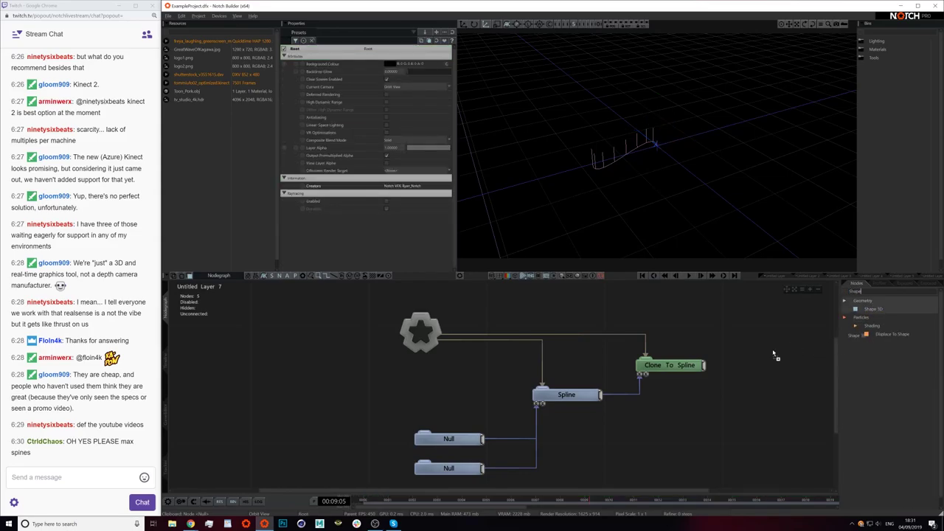
pyautogui.moveTo(773, 352)
pyautogui.mouseDown()
pyautogui.moveTo(713, 369)
pyautogui.moveTo(734, 359)
pyautogui.mouseUp()
pyautogui.moveTo(759, 327); pyautogui.dragTo(700, 317, button='middle')
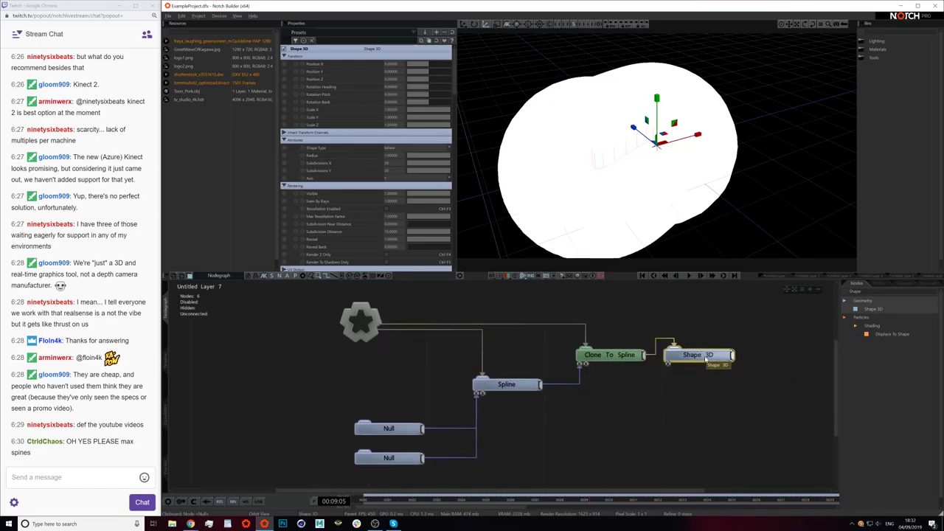
# - Reduce the Clone To Spline node's Clone Scale to about 0.017, and scrub its Spline Offset to slide the clones
pyautogui.click(531, 388)
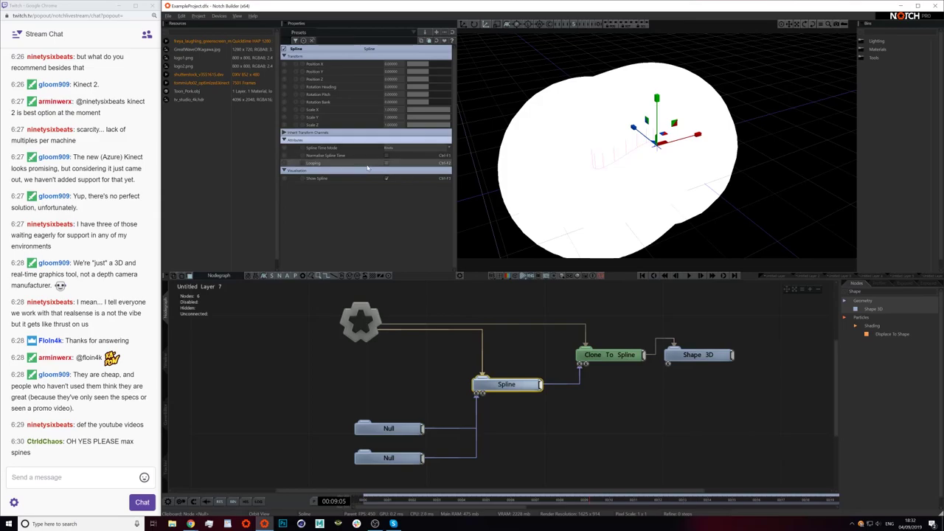
pyautogui.click(612, 356)
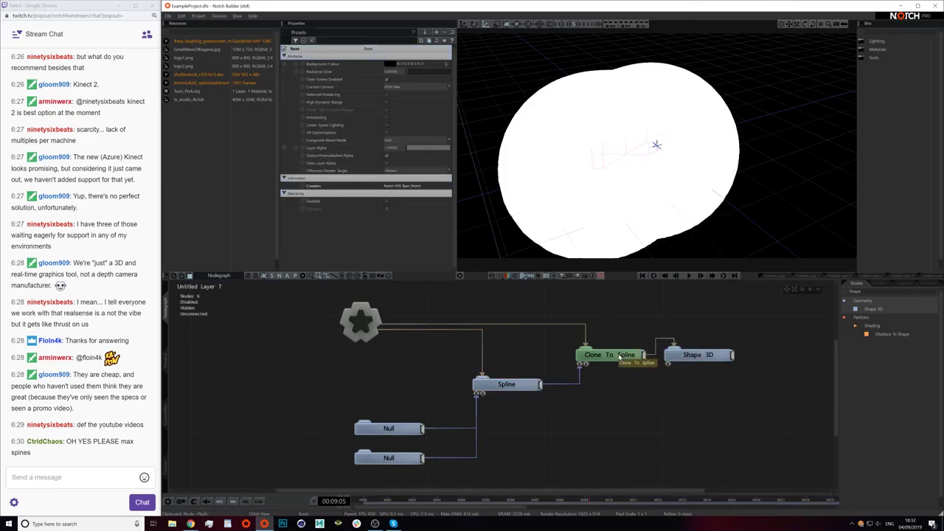
pyautogui.click(446, 186)
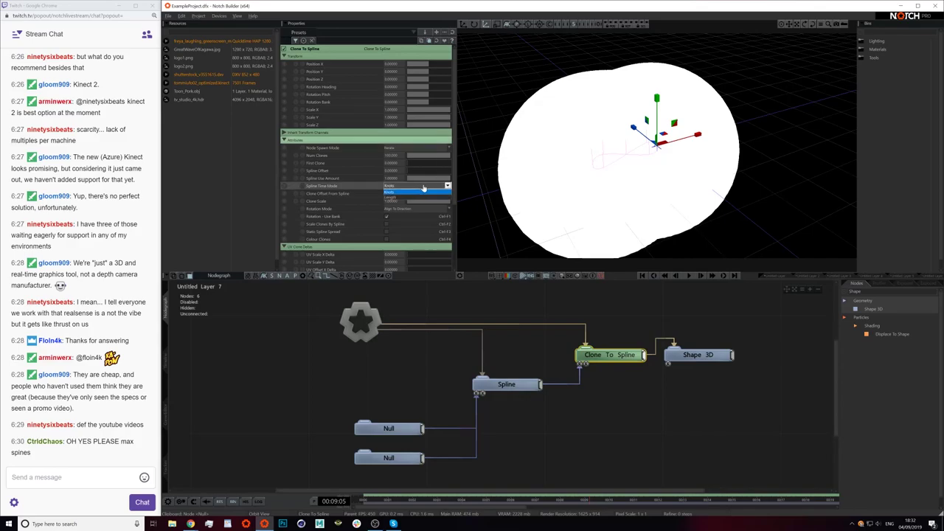
pyautogui.click(346, 187)
pyautogui.moveTo(441, 202); pyautogui.dragTo(408, 209)
pyautogui.scroll(5, 543, 197)
pyautogui.moveTo(543, 197); pyautogui.dragTo(643, 177, button='middle')
pyautogui.scroll(-4, 643, 177)
pyautogui.moveTo(657, 180); pyautogui.dragTo(653, 201, button='right')
pyautogui.click(651, 342)
pyautogui.click(635, 355)
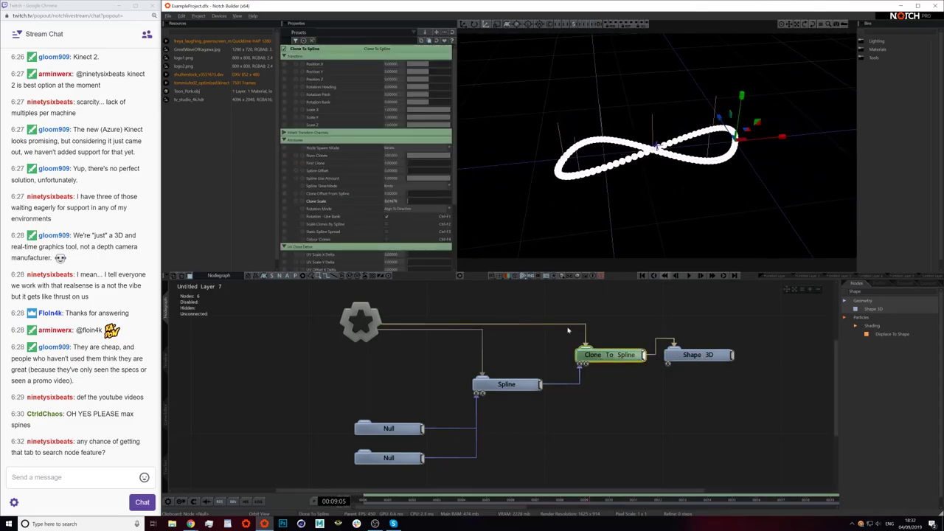
pyautogui.moveTo(410, 172); pyautogui.dragTo(460, 180)
# - Search the node library for "Spline" and shift the Shape 3D node slightly lower in the graph
pyautogui.doubleClick(856, 292)
pyautogui.write('Spli')
pyautogui.write('ine')
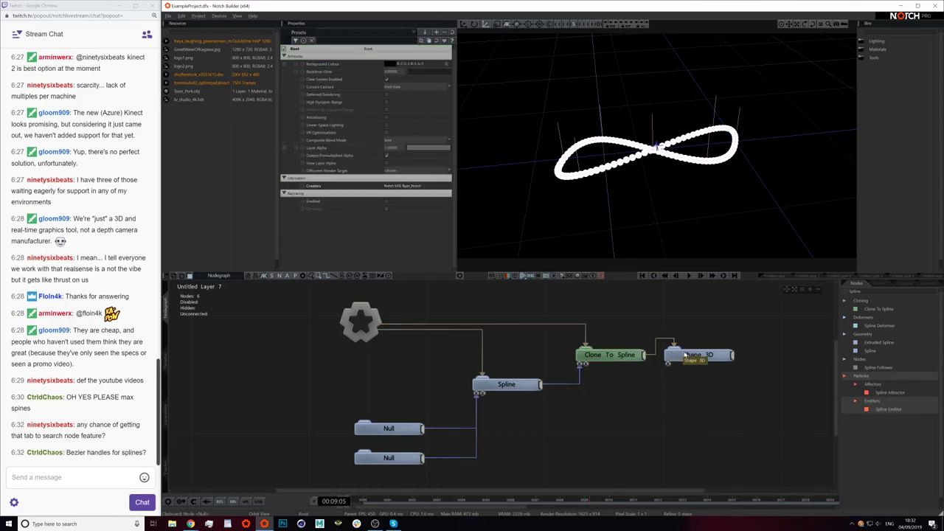
pyautogui.moveTo(685, 357); pyautogui.dragTo(699, 371)
pyautogui.click(754, 316)
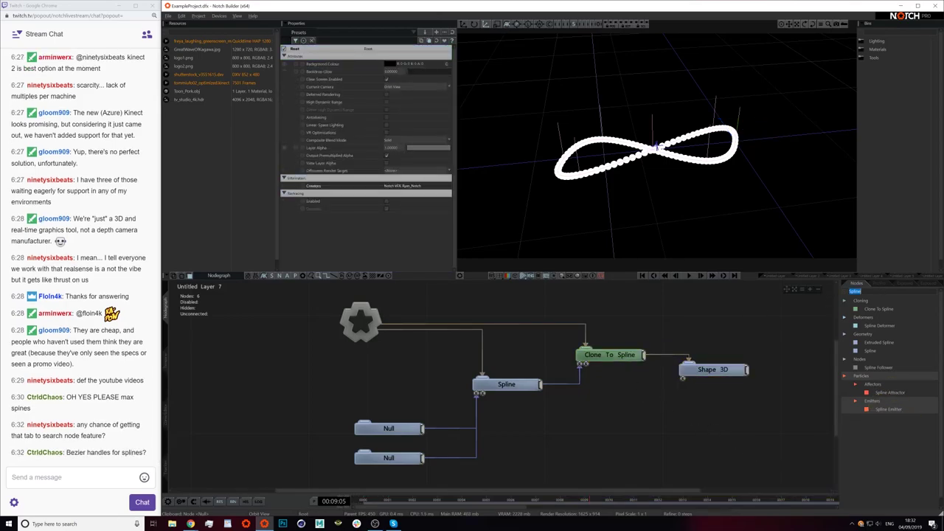
# - Add a Sky Light node under the root and enable Deferred Rendering on the root
pyautogui.write('Sky')
pyautogui.moveTo(870, 325); pyautogui.dragTo(221, 363)
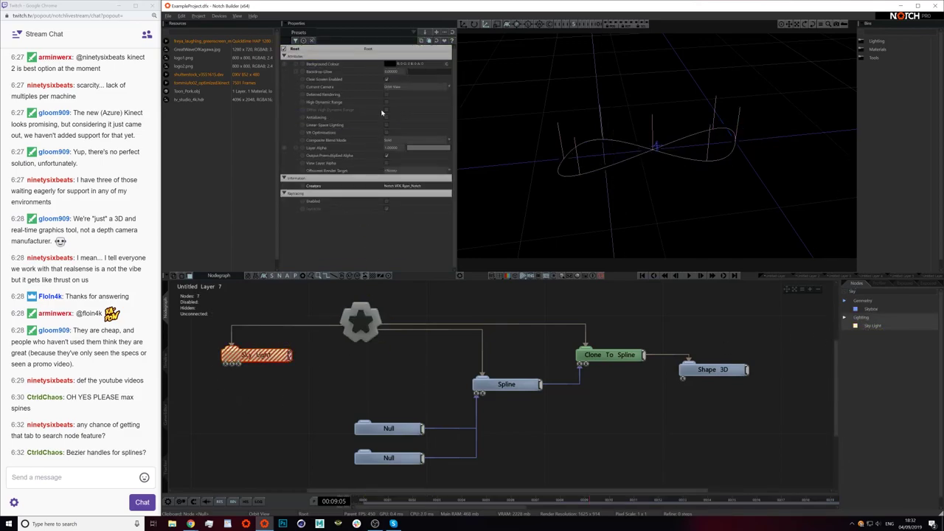
pyautogui.click(387, 95)
pyautogui.moveTo(618, 217); pyautogui.dragTo(671, 192, button='right')
pyautogui.scroll(-4, 671, 192)
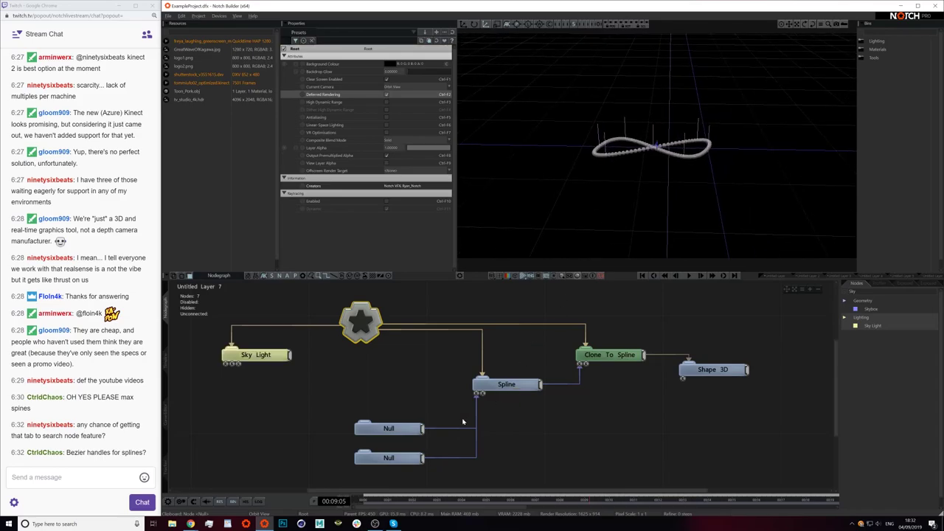
# - Move and rotate the lower Null to reshape the figure-eight spline into an open, tilted loop
pyautogui.click(416, 429)
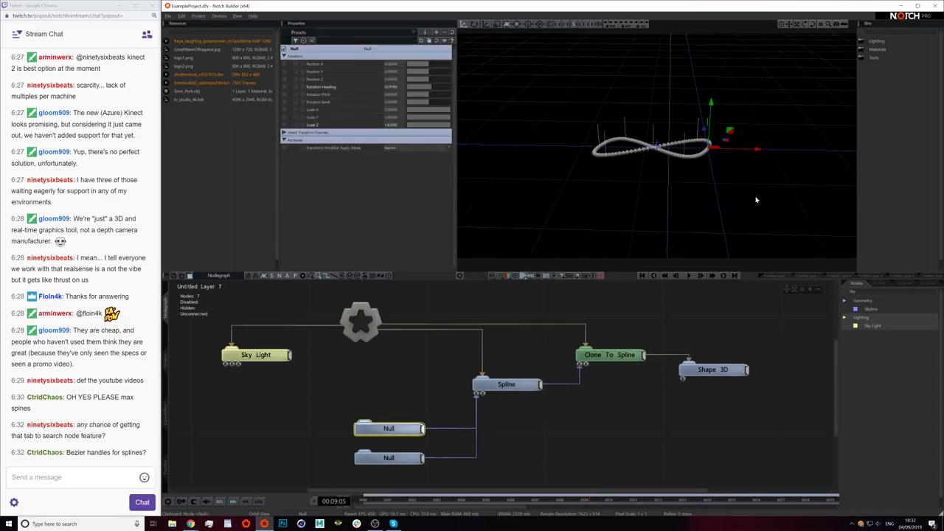
pyautogui.click(405, 458)
pyautogui.moveTo(622, 135); pyautogui.dragTo(663, 124)
pyautogui.moveTo(666, 129); pyautogui.dragTo(738, 172, button='right')
pyautogui.press('e')
pyautogui.moveTo(672, 147); pyautogui.dragTo(583, 160)
pyautogui.moveTo(579, 162); pyautogui.dragTo(639, 200, button='right')
pyautogui.scroll(4, 660, 197)
pyautogui.scroll(-4, 681, 200)
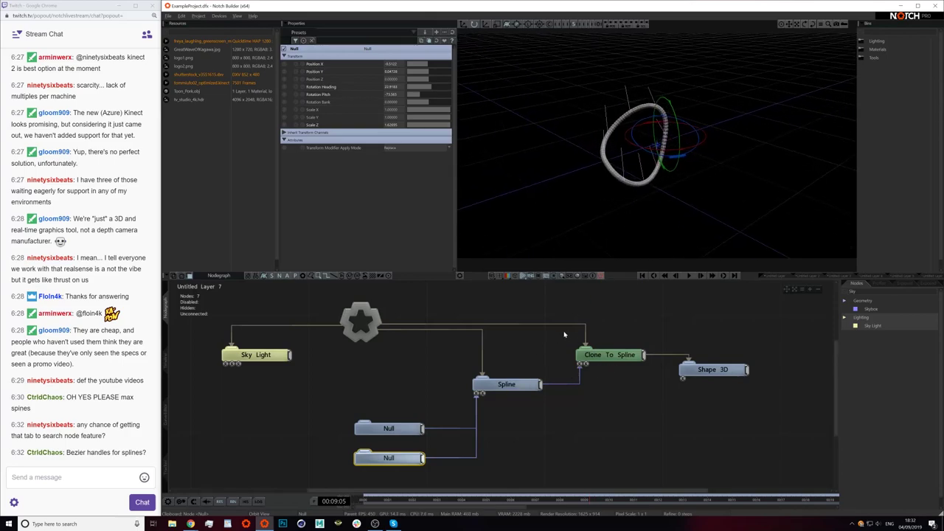
# - Add a Randomise Effector node and feed it into the Clone To Spline node
pyautogui.click(891, 291)
pyautogui.write('random')
pyautogui.moveTo(888, 326)
pyautogui.mouseDown()
pyautogui.moveTo(603, 444)
pyautogui.moveTo(512, 441)
pyautogui.moveTo(557, 430)
pyautogui.moveTo(586, 363)
pyautogui.mouseUp()
pyautogui.click(543, 415)
# - Enable Uniform Scale on the Randomise Effector and raise its scale slightly to vary the sphere sizes
pyautogui.click(545, 429)
pyautogui.scroll(-3, 393, 215)
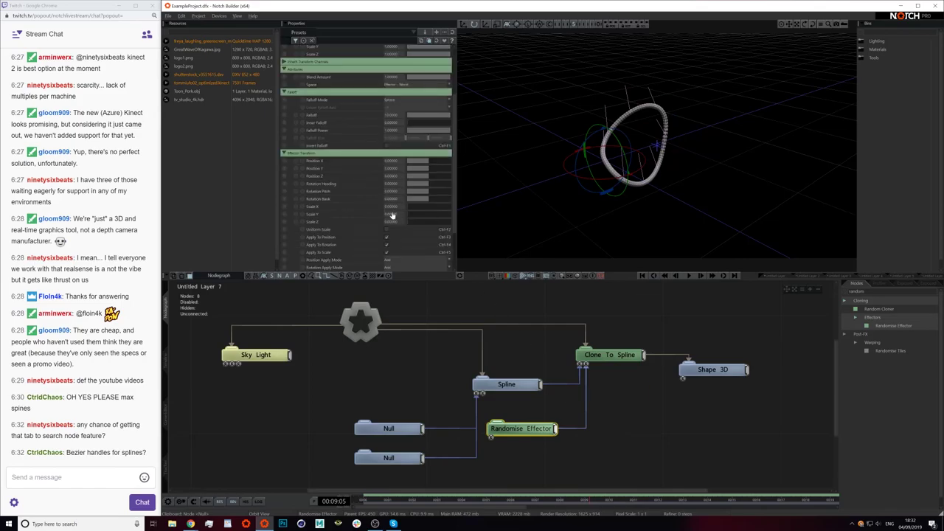
pyautogui.click(387, 229)
pyautogui.moveTo(414, 210)
pyautogui.mouseDown()
pyautogui.moveTo(435, 210)
pyautogui.moveTo(411, 209)
pyautogui.mouseUp()
# - Set the Clone To Spline node's Spline Offset to about 0.28 and check the loop from a closer angle
pyautogui.click(618, 356)
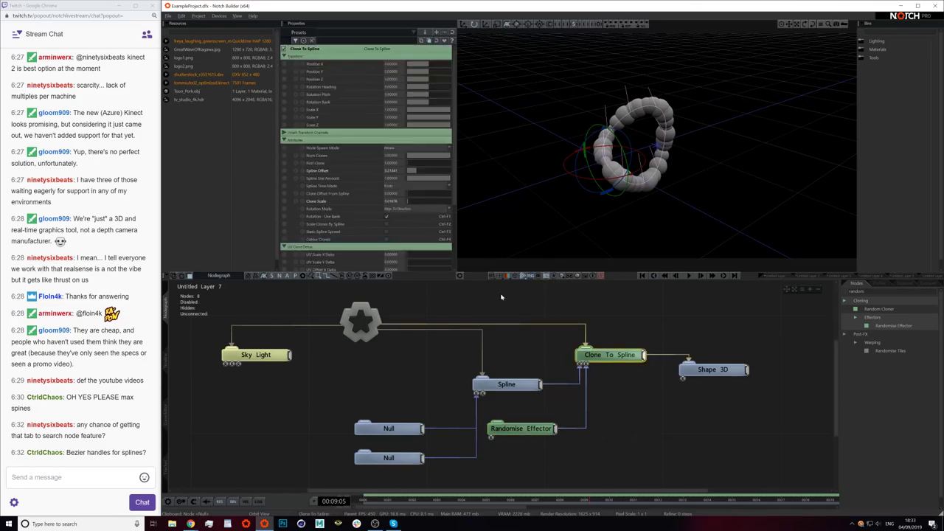
pyautogui.moveTo(420, 174); pyautogui.dragTo(420, 173)
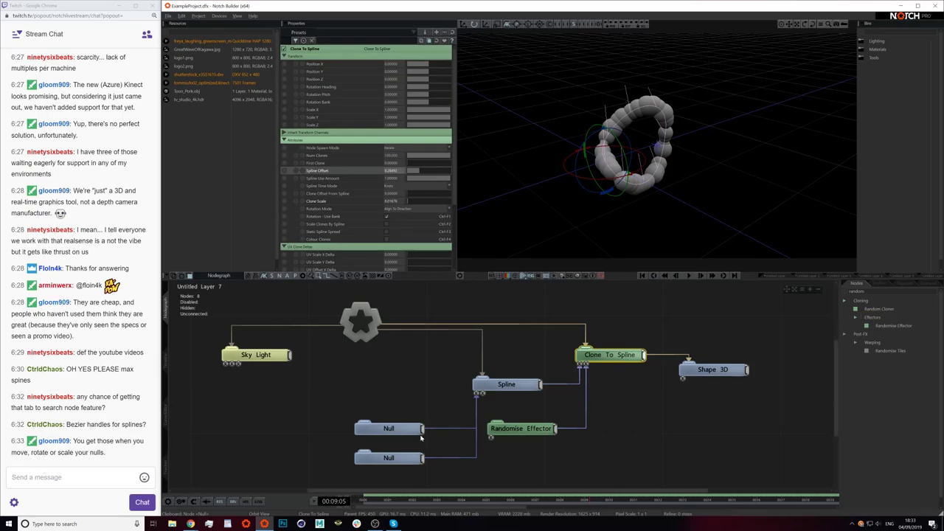
pyautogui.click(389, 429)
pyautogui.keyDown('alt'); pyautogui.moveTo(577, 219); pyautogui.dragTo(643, 225, button='right'); pyautogui.keyUp('alt')
pyautogui.moveTo(642, 225)
pyautogui.keyDown('alt'); pyautogui.mouseDown()
pyautogui.moveTo(664, 232)
pyautogui.moveTo(540, 230)
pyautogui.moveTo(698, 241)
pyautogui.moveTo(684, 233)
pyautogui.moveTo(719, 226)
pyautogui.moveTo(743, 207)
pyautogui.mouseUp(); pyautogui.keyUp('alt')
pyautogui.moveTo(743, 208); pyautogui.dragTo(678, 247, button='middle')
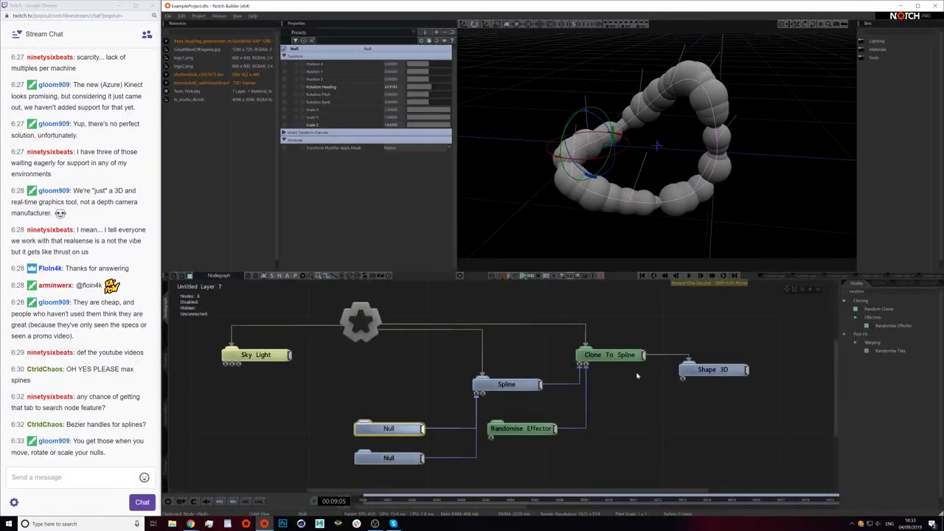
pyautogui.click(669, 397)
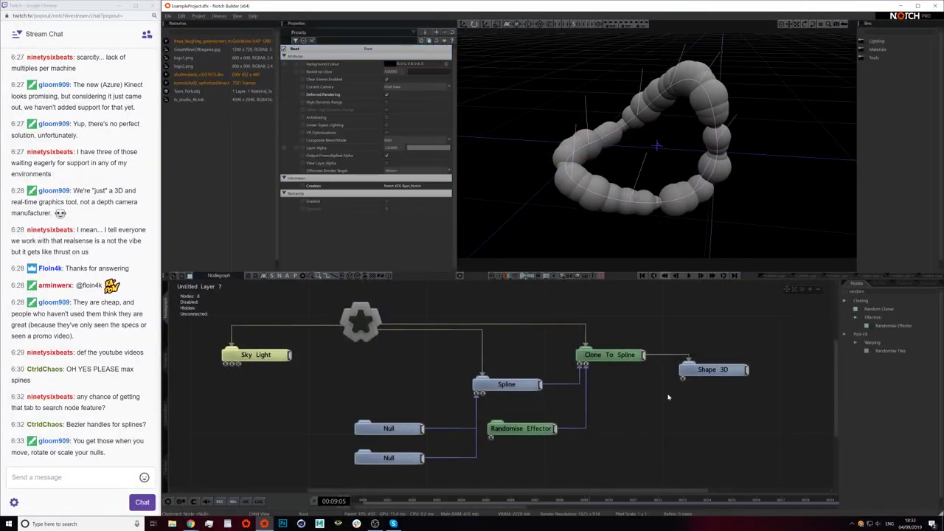
# - Adjust Position X, Y and Z together on the Randomise Effector to scatter the spheres around the spline
pyautogui.click(538, 429)
pyautogui.moveTo(417, 171)
pyautogui.mouseDown()
pyautogui.moveTo(432, 162)
pyautogui.moveTo(451, 175)
pyautogui.mouseUp()
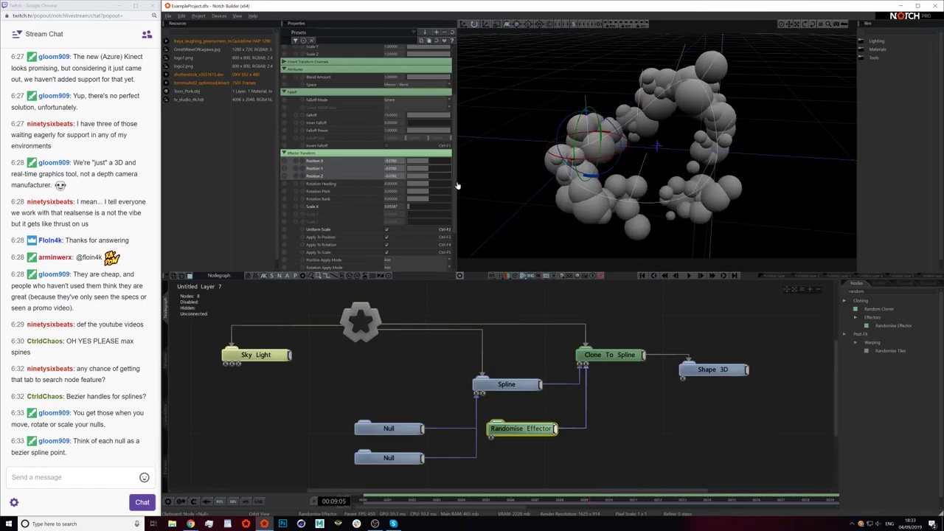
pyautogui.click(609, 354)
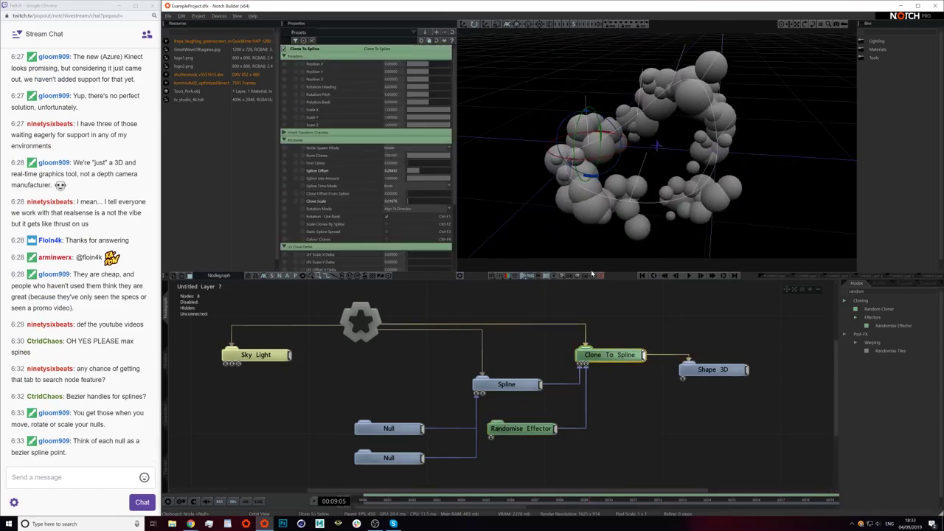
# - Search the node library for "Shape", clear the search, and examine the Shape 3D node's properties
pyautogui.click(890, 291)
pyautogui.write('Shape')
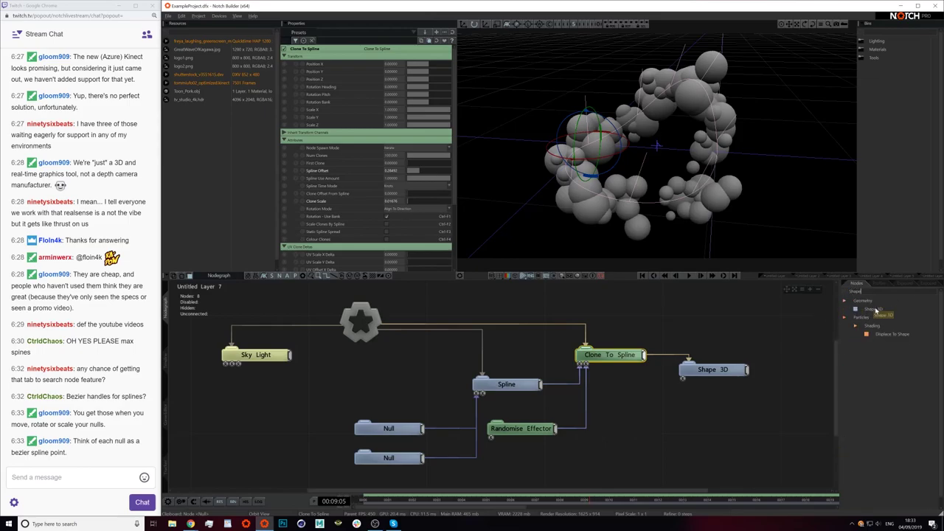
pyautogui.press('BackSpace')
pyautogui.press('BackSpace')
pyautogui.press('BackSpace')
pyautogui.press('BackSpace')
pyautogui.press('BackSpace')
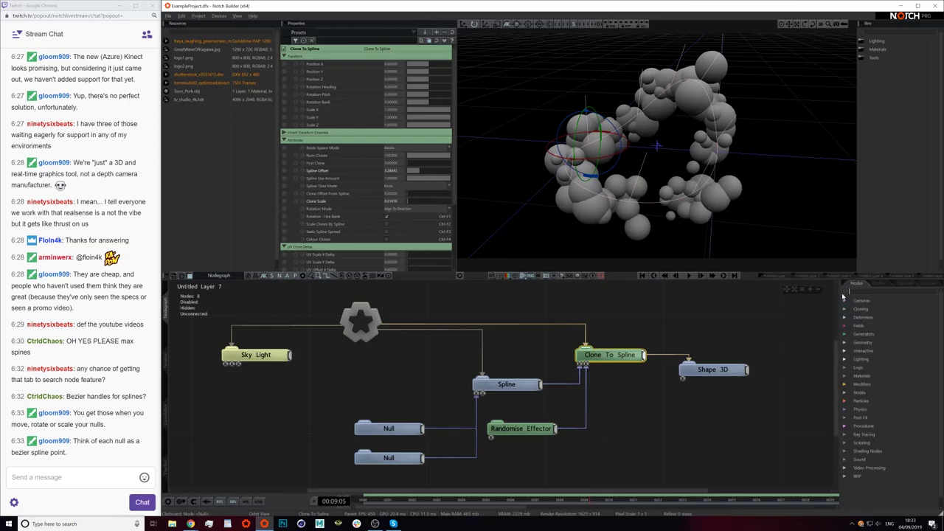
pyautogui.click(712, 369)
pyautogui.scroll(-2, 685, 379)
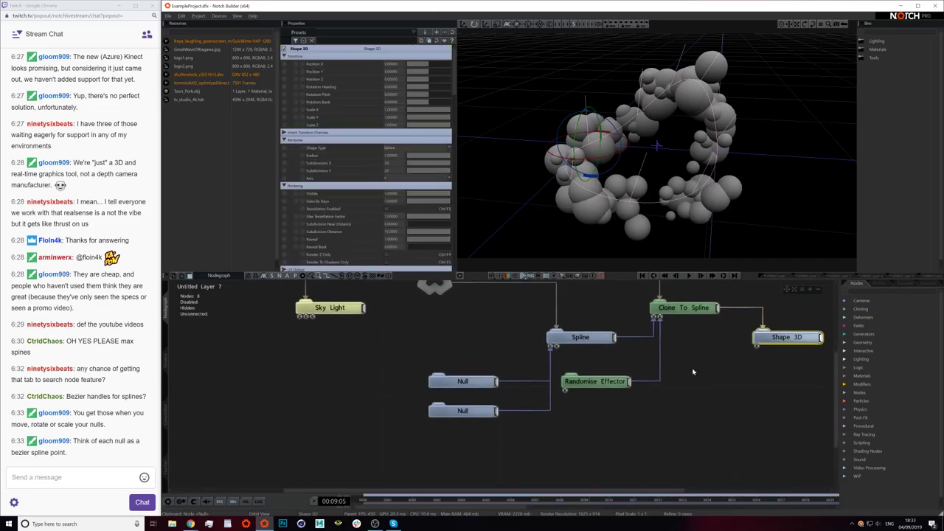
pyautogui.click(622, 423)
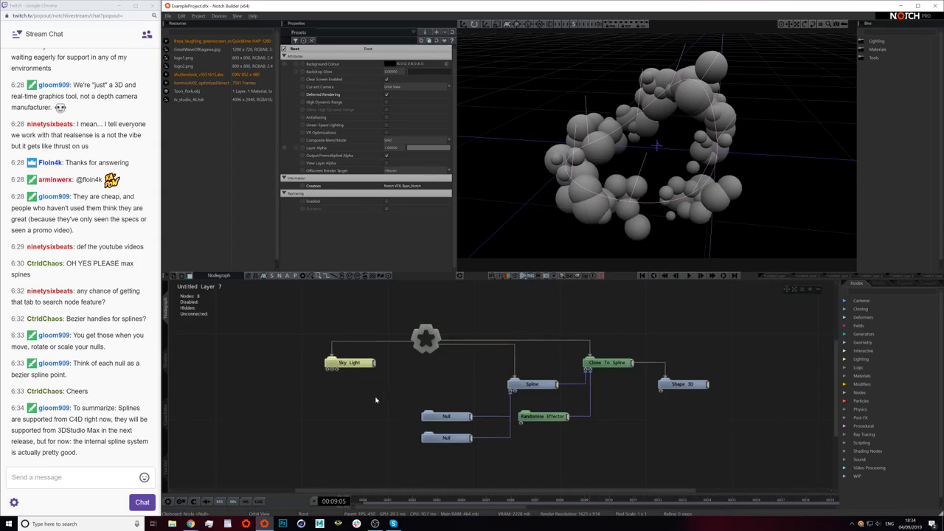
# - Shift the Sky Light node lower in the graph and set its Num Sample Directions to 128
pyautogui.click(363, 365)
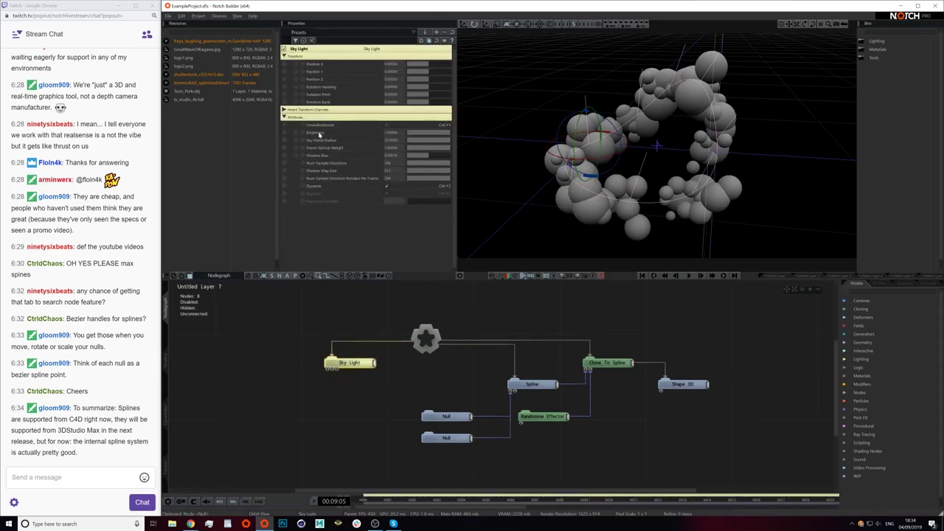
pyautogui.moveTo(354, 362); pyautogui.dragTo(354, 384)
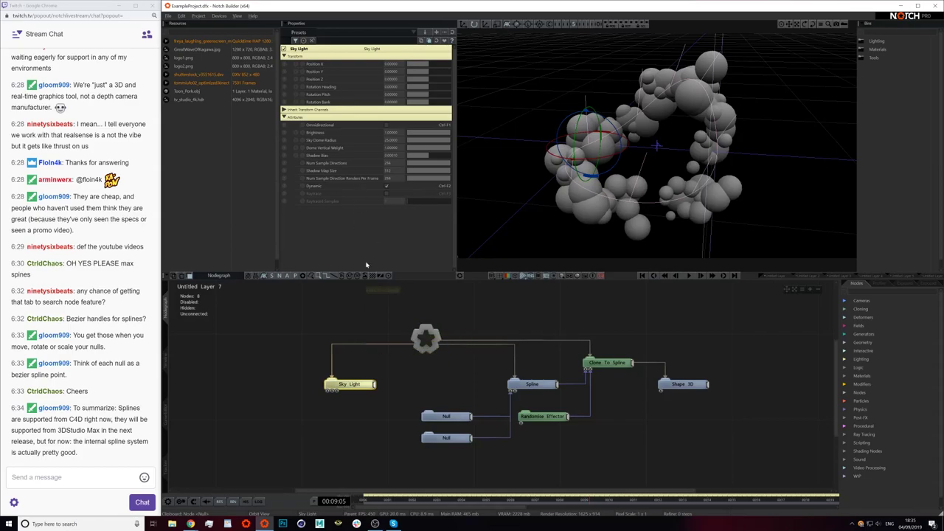
pyautogui.doubleClick(387, 163)
pyautogui.write('1024')
pyautogui.press('Return')
pyautogui.press('BackSpace')
pyautogui.press('Return')
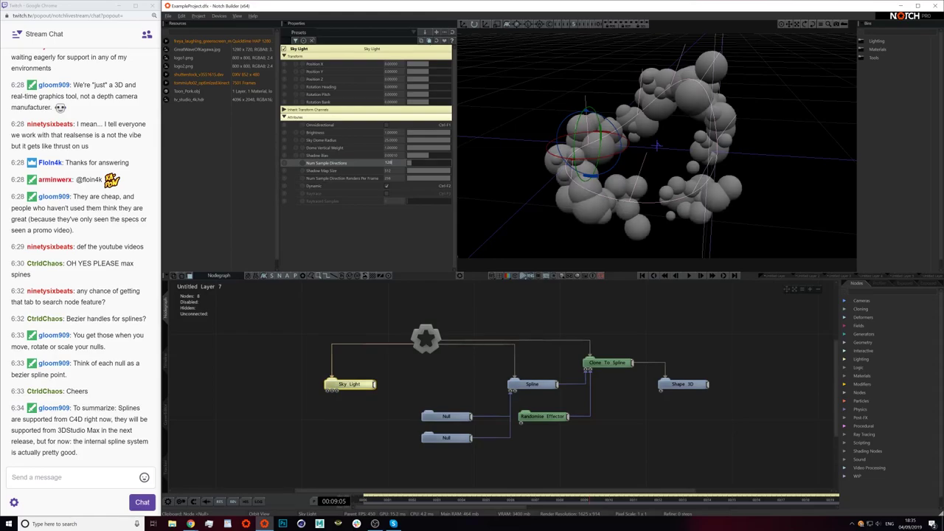
# - Play the timeline to check the shading up close, and try a higher Shadow Map Size on the Sky Light
pyautogui.press('space')
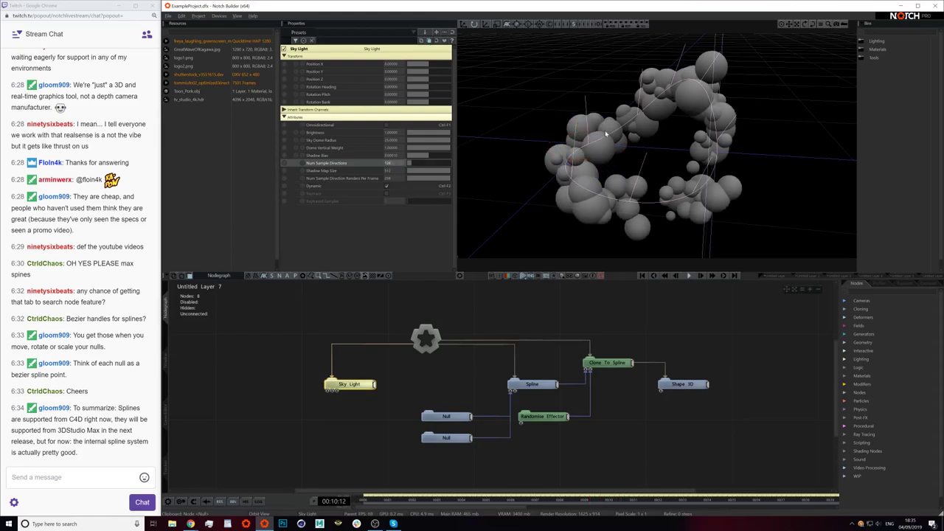
pyautogui.scroll(5, 648, 174)
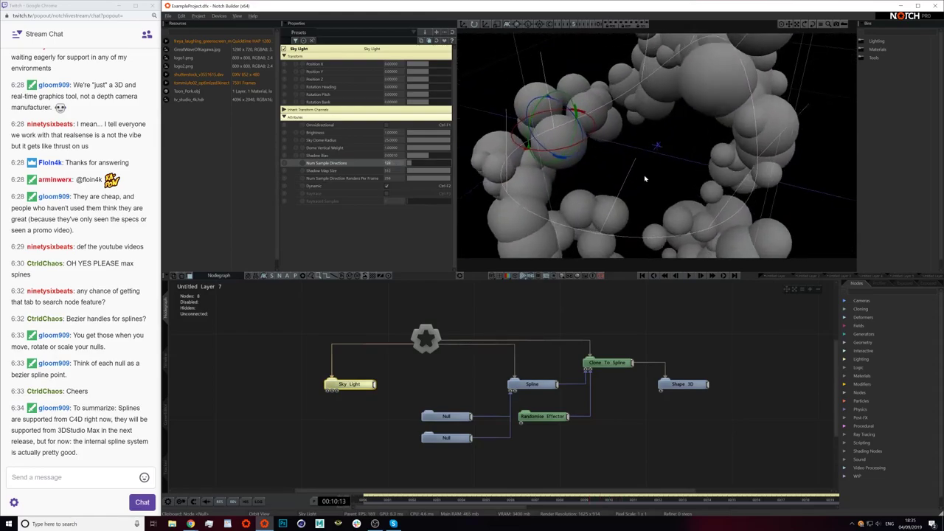
pyautogui.scroll(-6, 644, 178)
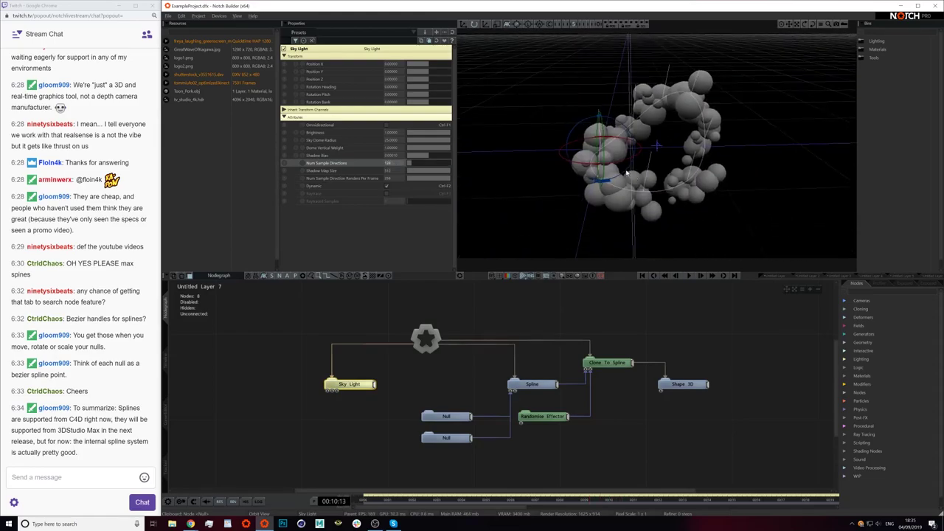
pyautogui.moveTo(422, 172); pyautogui.dragTo(465, 175)
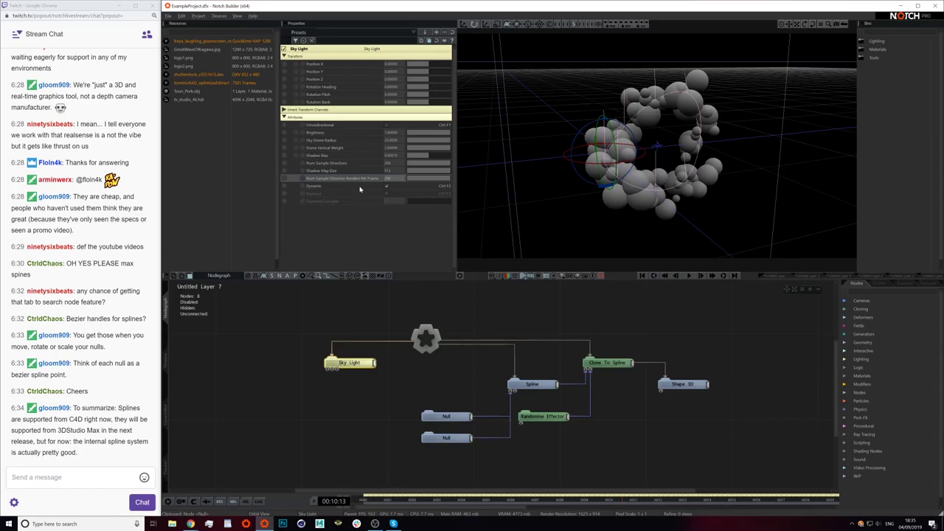
# - Reduce the Sky Light's Num Sample Direction Renders Per Frame to a low value
pyautogui.moveTo(447, 180); pyautogui.dragTo(410, 181)
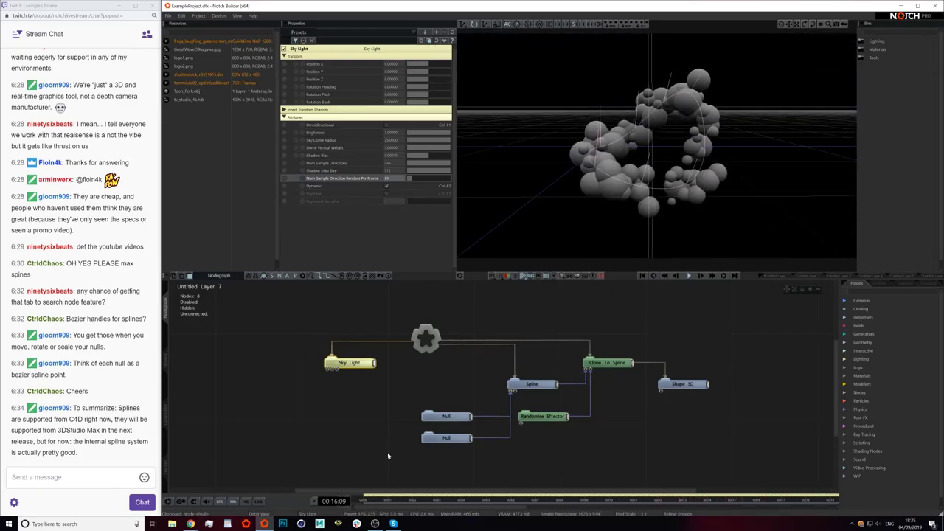
pyautogui.moveTo(538, 313); pyautogui.dragTo(576, 283, button='middle')
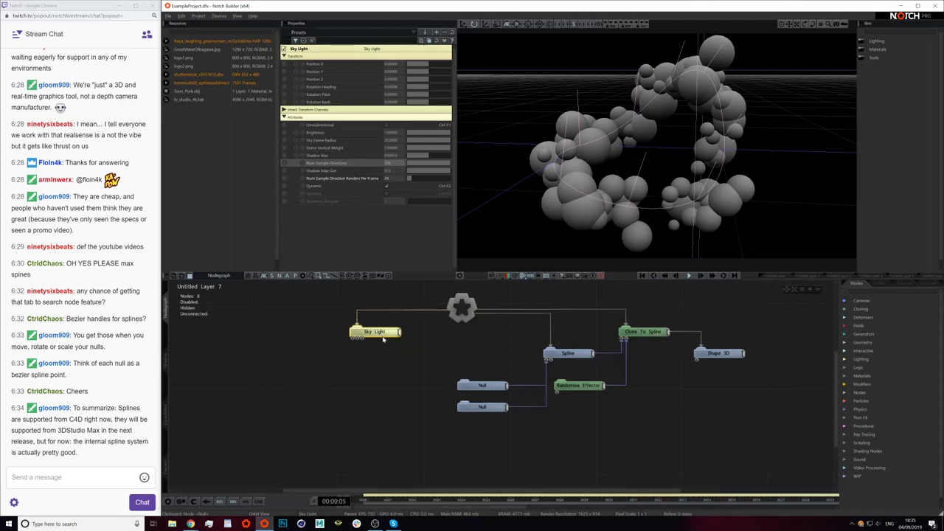
pyautogui.click(432, 353)
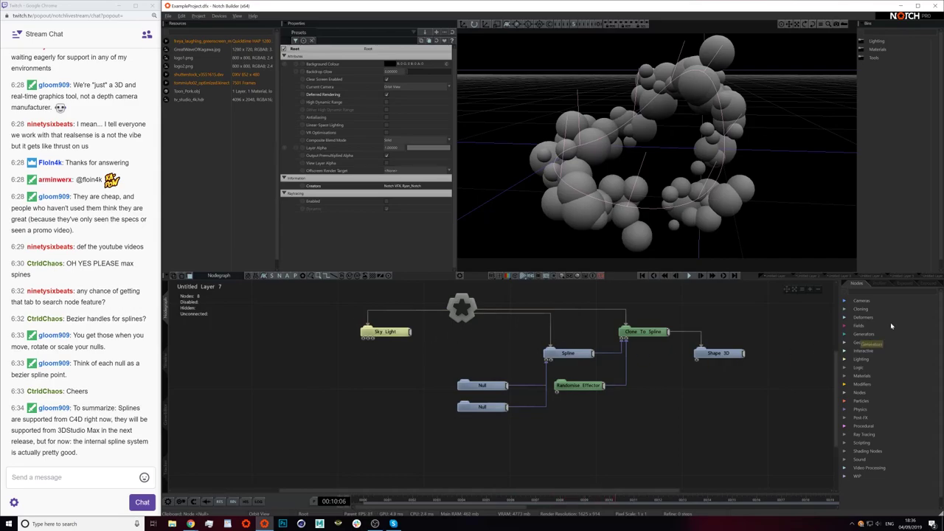
# - Add an Environment Map node feeding the Sky Light and set its image to tv_studio_4k.hdr
pyautogui.write('envi')
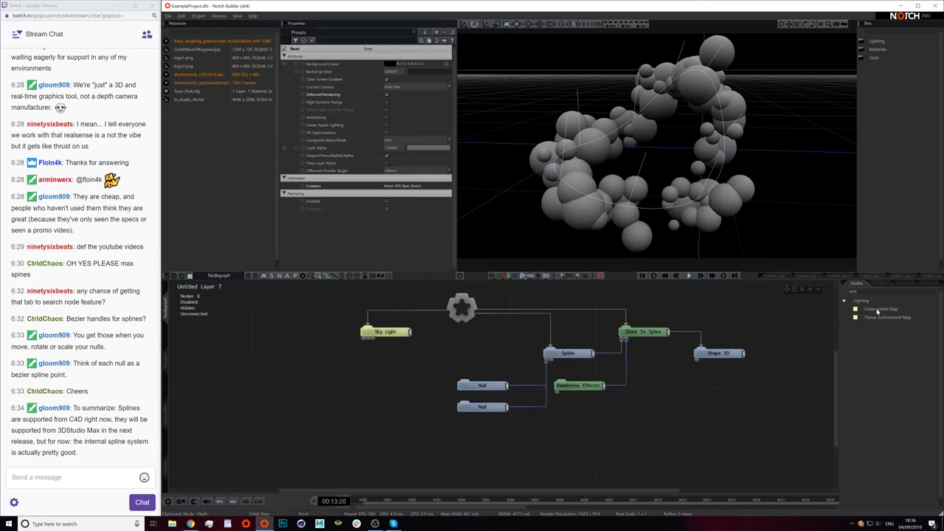
pyautogui.moveTo(877, 311); pyautogui.dragTo(325, 344)
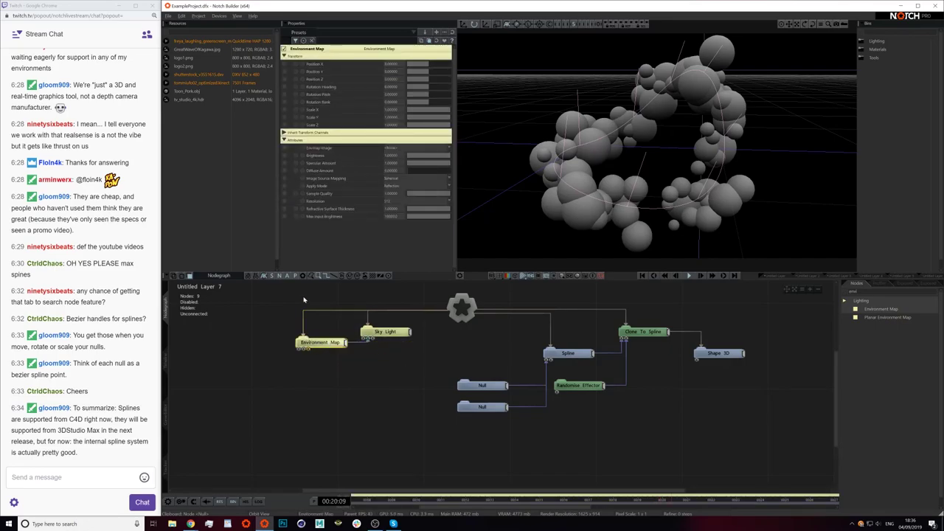
pyautogui.click(396, 149)
pyautogui.click(399, 173)
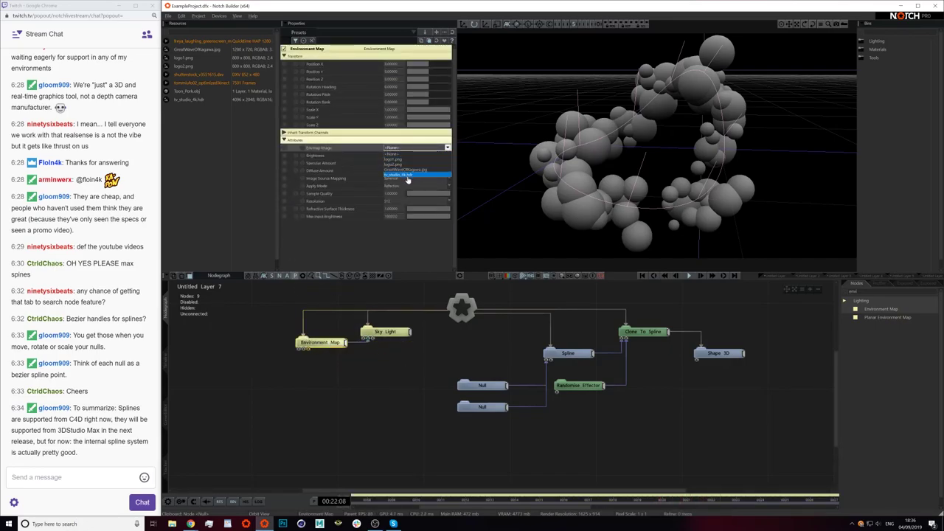
pyautogui.click(414, 378)
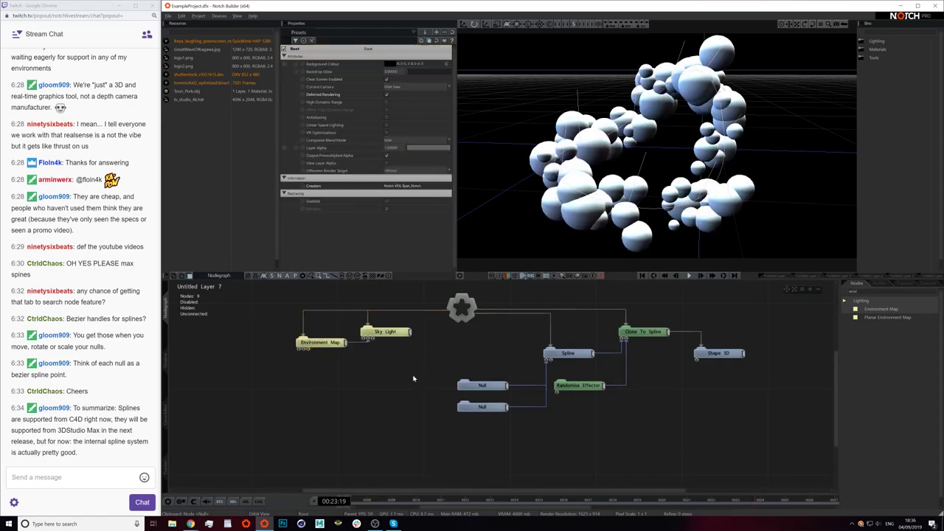
# - Set the Sky Light's Brightness to about 0.42 and add a Continuous Modifier node below the Randomise Effector
pyautogui.click(392, 333)
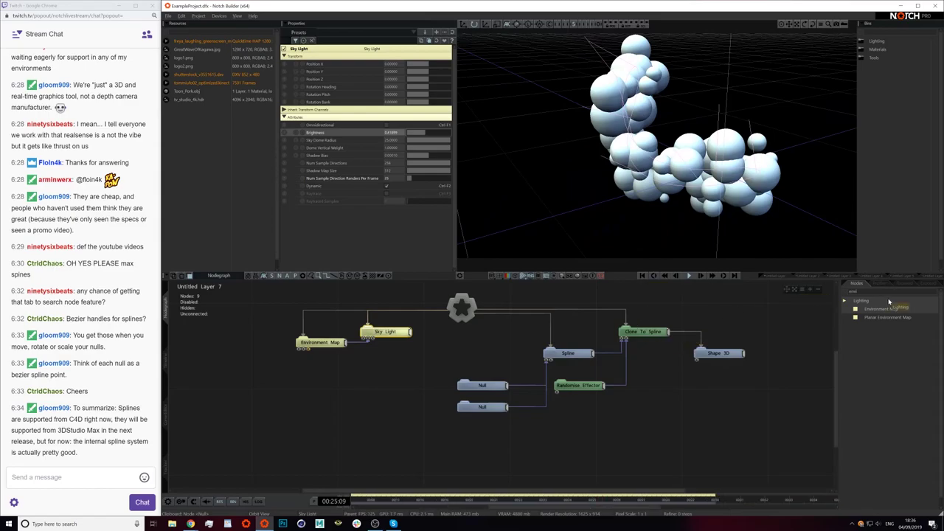
pyautogui.write('comm')
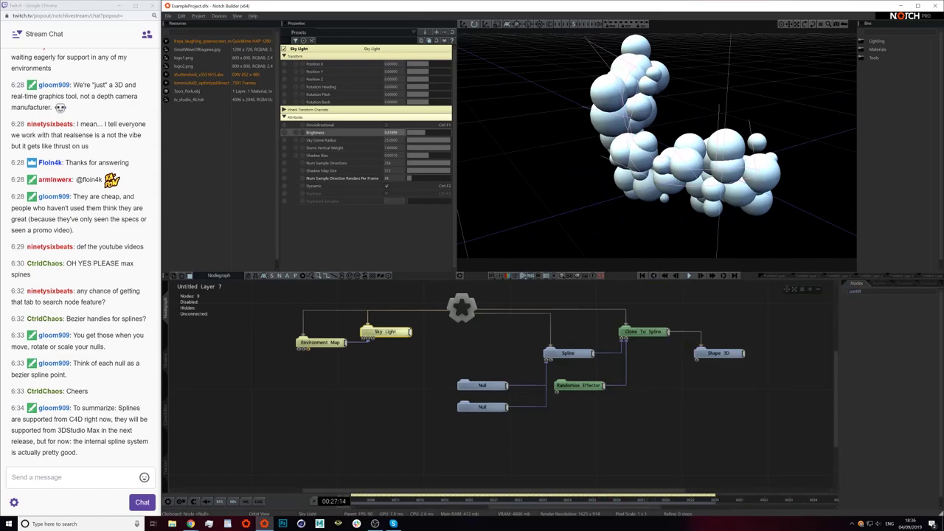
pyautogui.moveTo(878, 309); pyautogui.dragTo(717, 392)
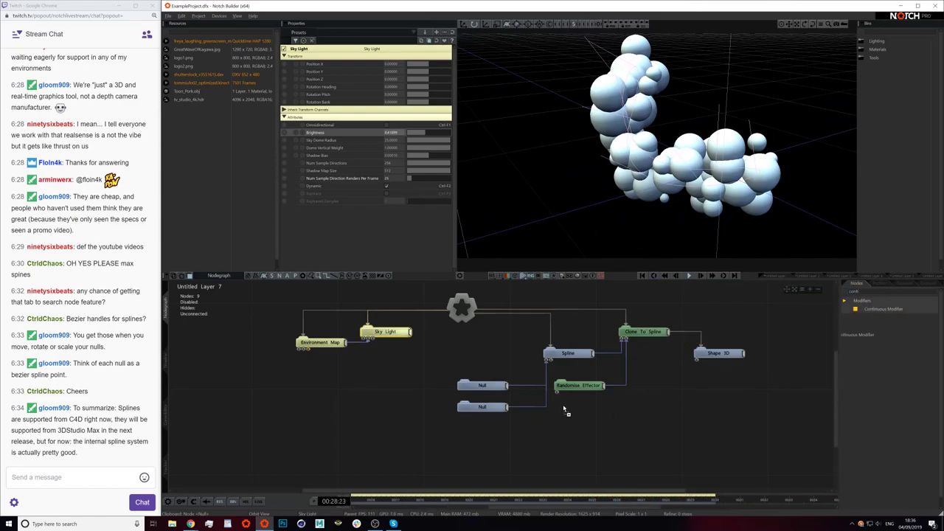
pyautogui.moveTo(565, 411); pyautogui.dragTo(567, 411)
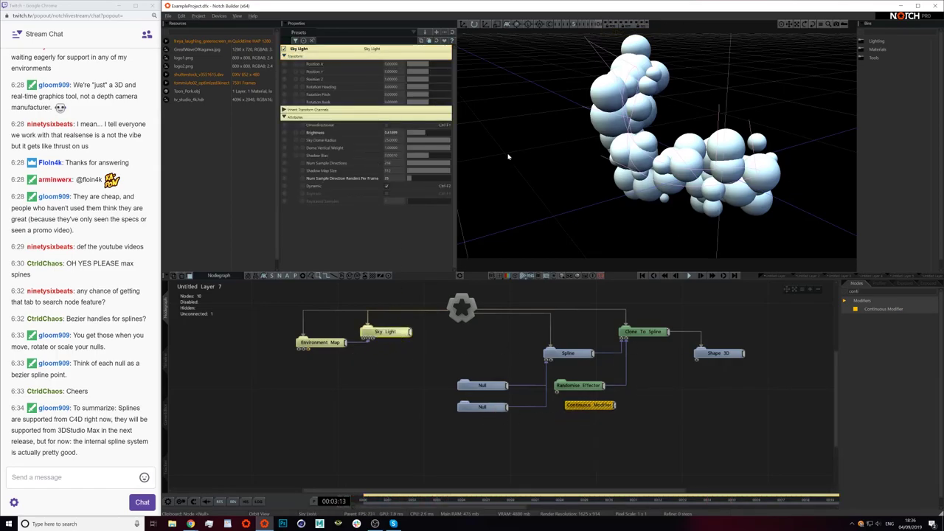
# - Enable Omnidirectional on the Sky Light and check the lighting around the cloned spheres
pyautogui.click(386, 126)
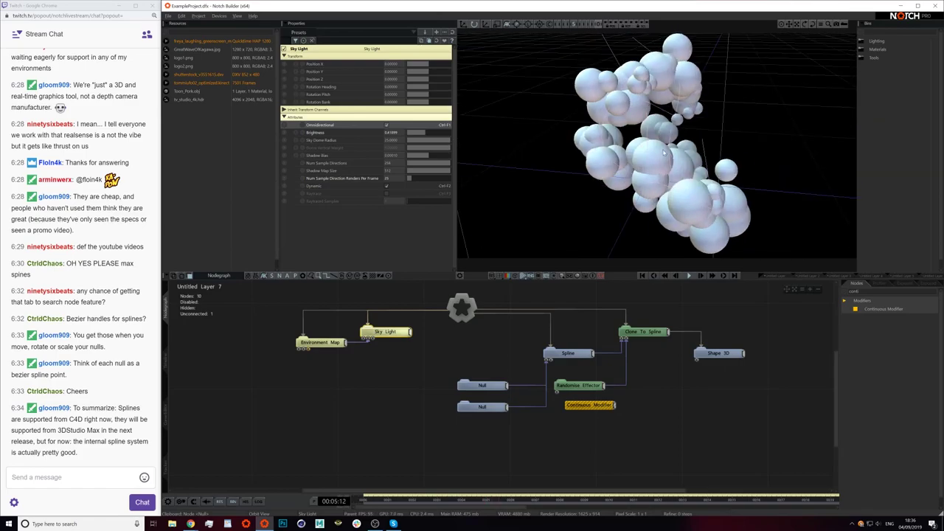
pyautogui.moveTo(664, 166); pyautogui.dragTo(670, 217, button='right')
pyautogui.scroll(3, 632, 225)
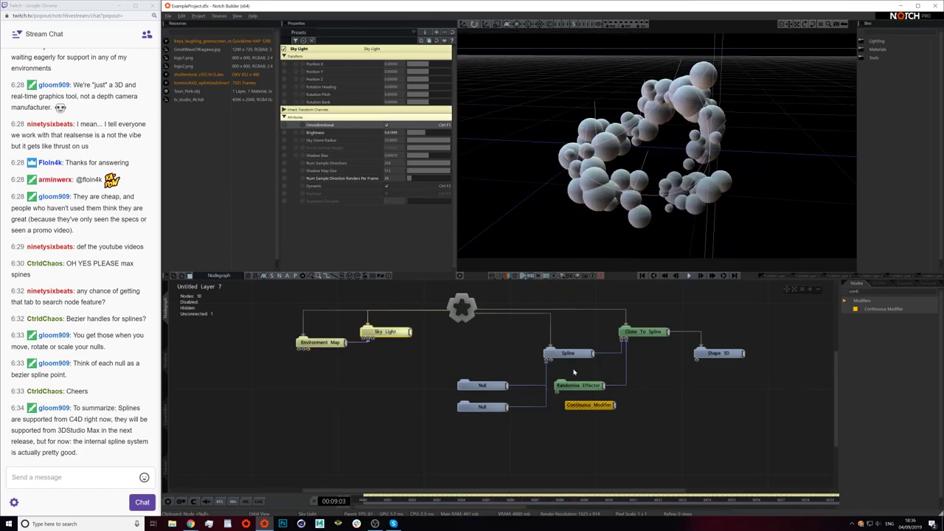
# - Align the Continuous Modifier under the Randomise Effector and connect it to the Clone To Spline node's Spline Offset
pyautogui.moveTo(603, 409)
pyautogui.mouseDown()
pyautogui.moveTo(593, 420)
pyautogui.moveTo(489, 194)
pyautogui.mouseUp()
pyautogui.doubleClick(640, 334)
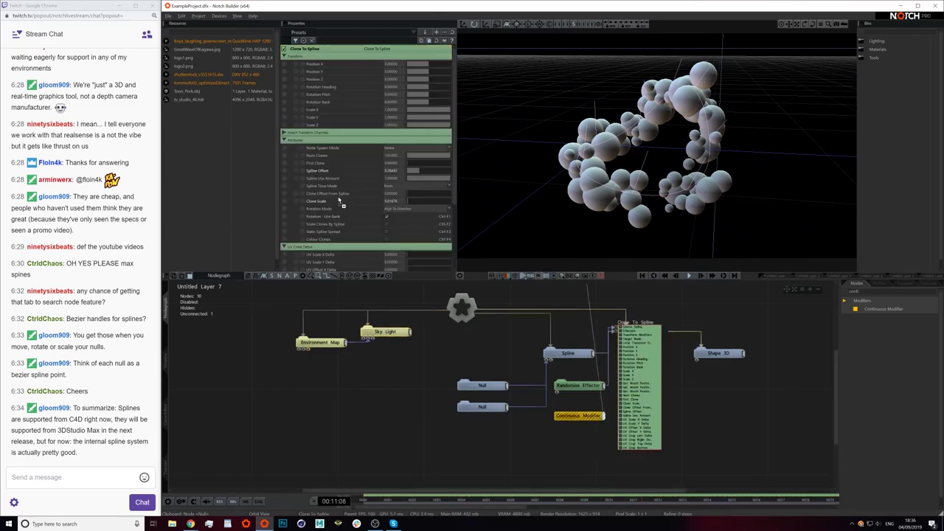
pyautogui.moveTo(348, 168); pyautogui.dragTo(349, 171)
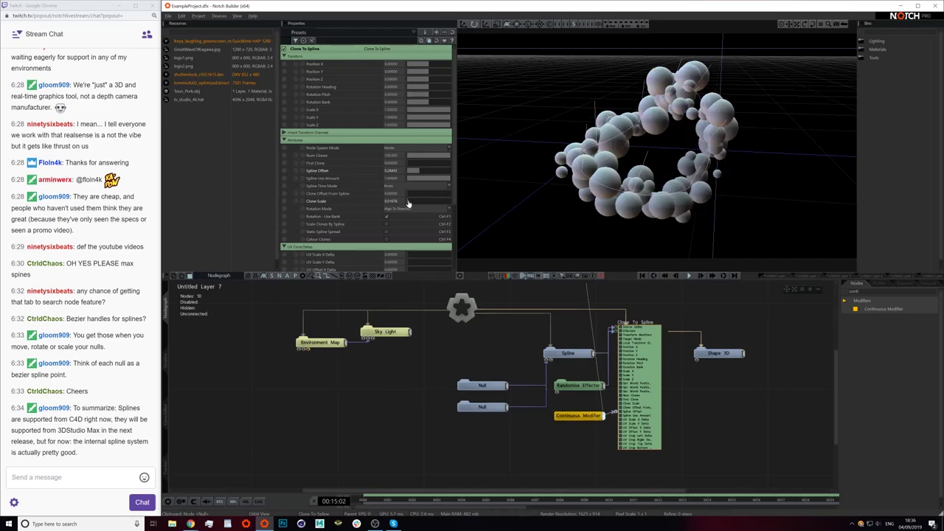
pyautogui.doubleClick(634, 340)
# - Reduce the Continuous Modifier's Speed to slow the spheres' travel along the spline
pyautogui.click(585, 414)
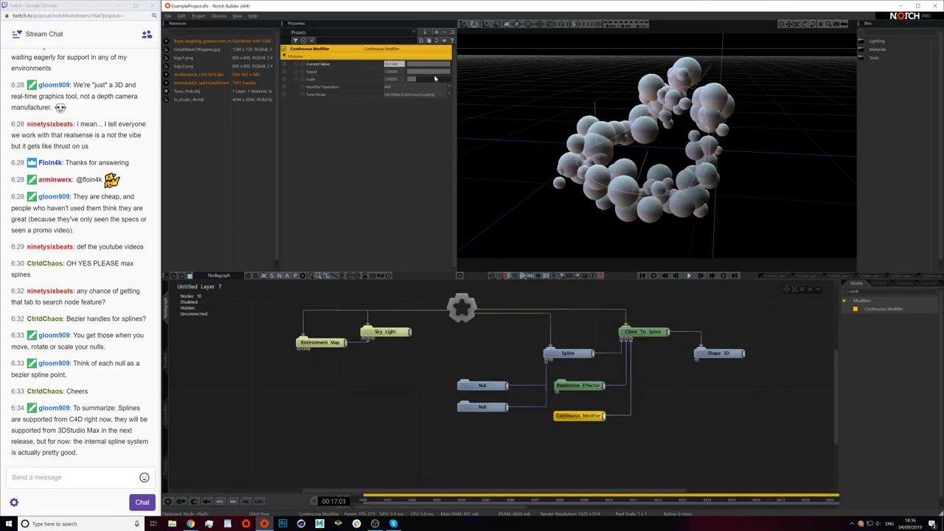
pyautogui.moveTo(443, 73); pyautogui.dragTo(419, 74)
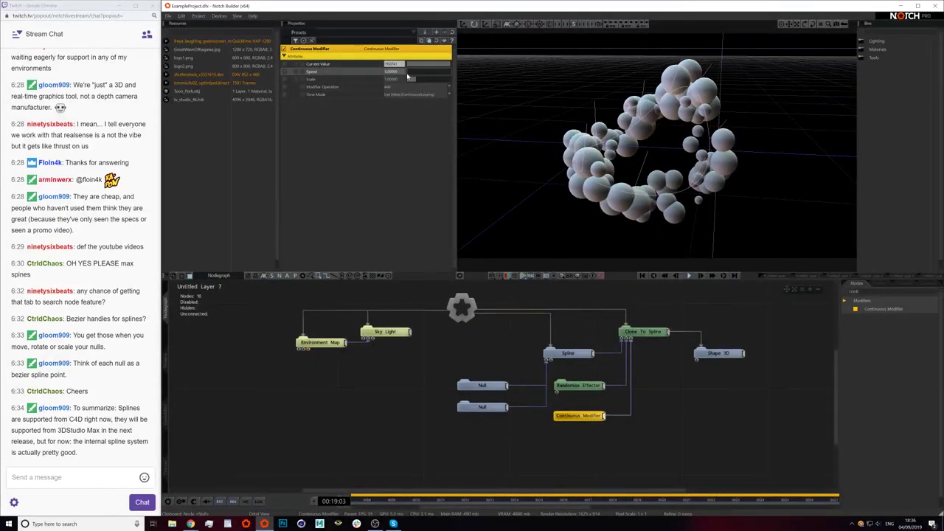
pyautogui.click(683, 377)
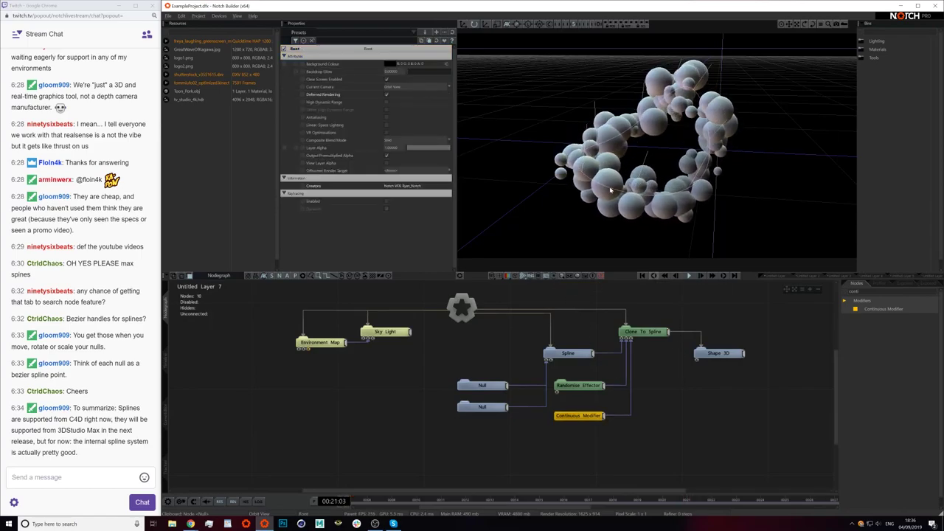
# - Add a Point Cache node below the Environment Map and connect it to the Sky Light
pyautogui.scroll(5, 609, 190)
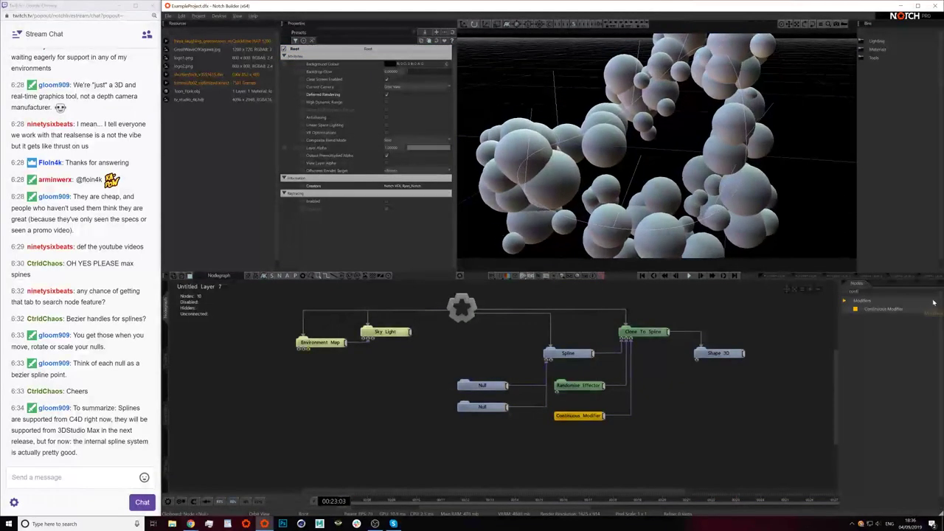
pyautogui.doubleClick(854, 291)
pyautogui.write('ppoint')
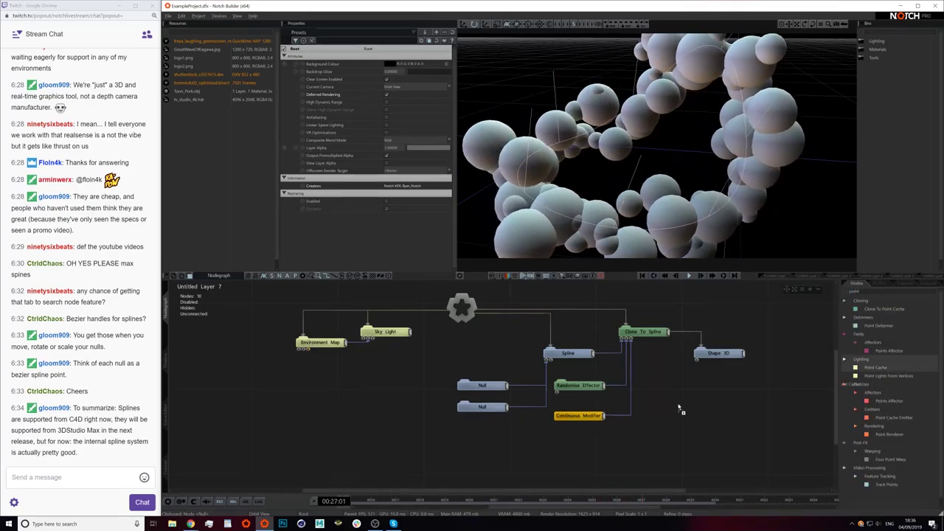
pyautogui.moveTo(298, 373); pyautogui.dragTo(300, 370)
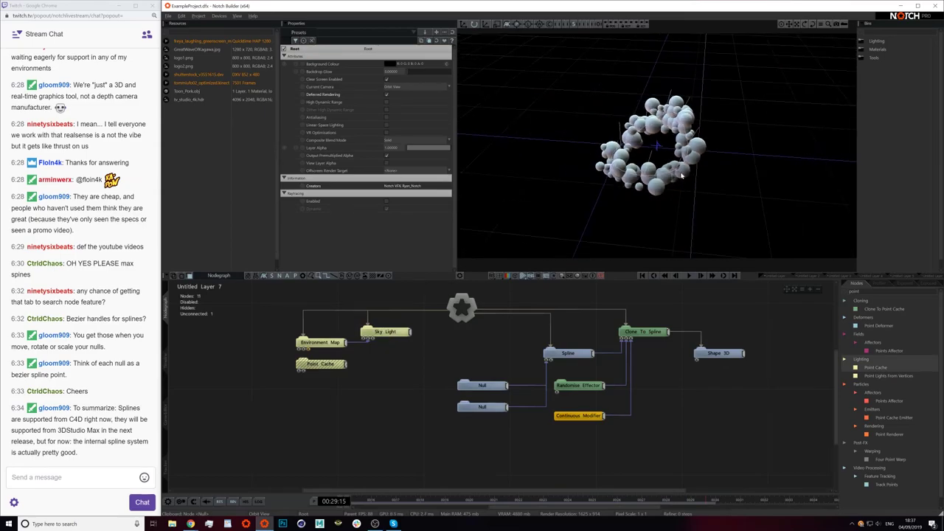
pyautogui.click(333, 365)
pyautogui.moveTo(351, 367); pyautogui.dragTo(373, 339)
pyautogui.click(325, 375)
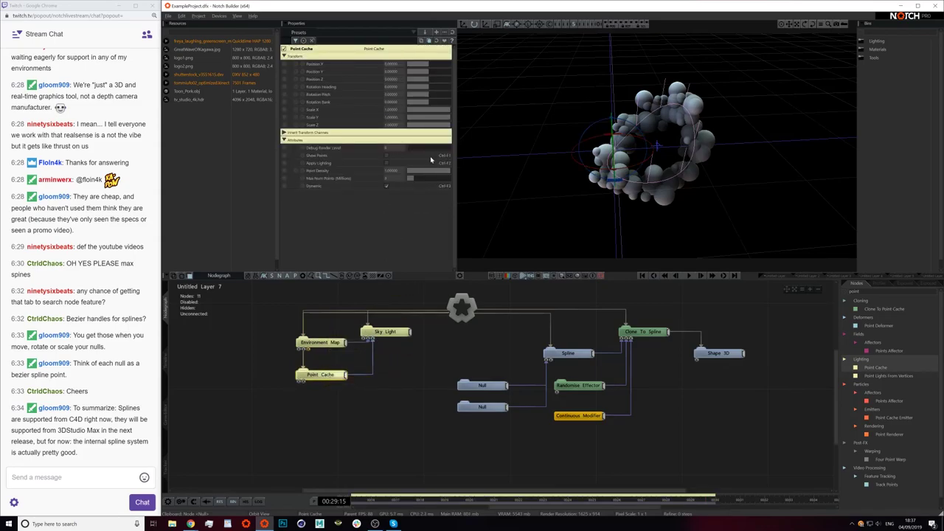
# - Examine the spheres' shading from several angles and move the Environment Map node down just above the Point Cache
pyautogui.scroll(5, 669, 188)
pyautogui.moveTo(669, 189); pyautogui.dragTo(605, 203, button='middle')
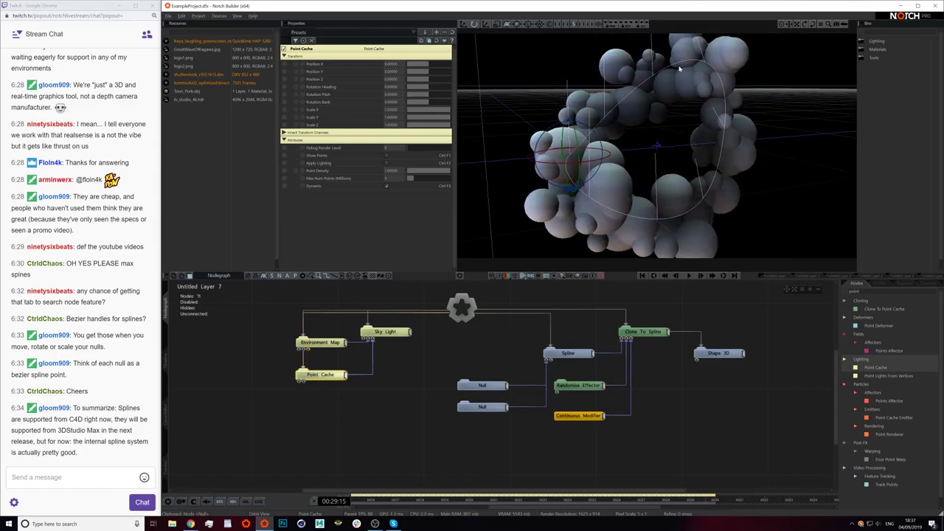
pyautogui.moveTo(708, 180); pyautogui.dragTo(744, 226, button='middle')
pyautogui.moveTo(567, 145); pyautogui.dragTo(664, 155, button='middle')
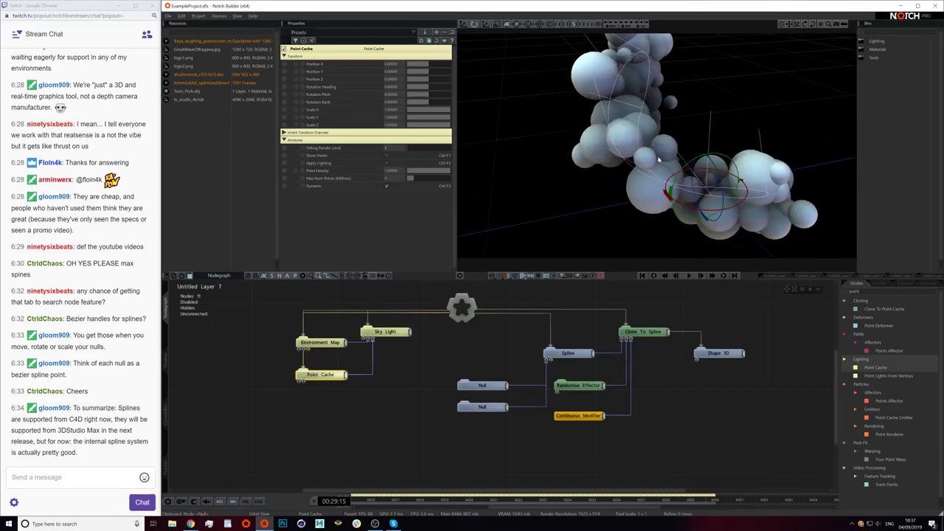
pyautogui.moveTo(562, 152); pyautogui.dragTo(485, 276, button='middle')
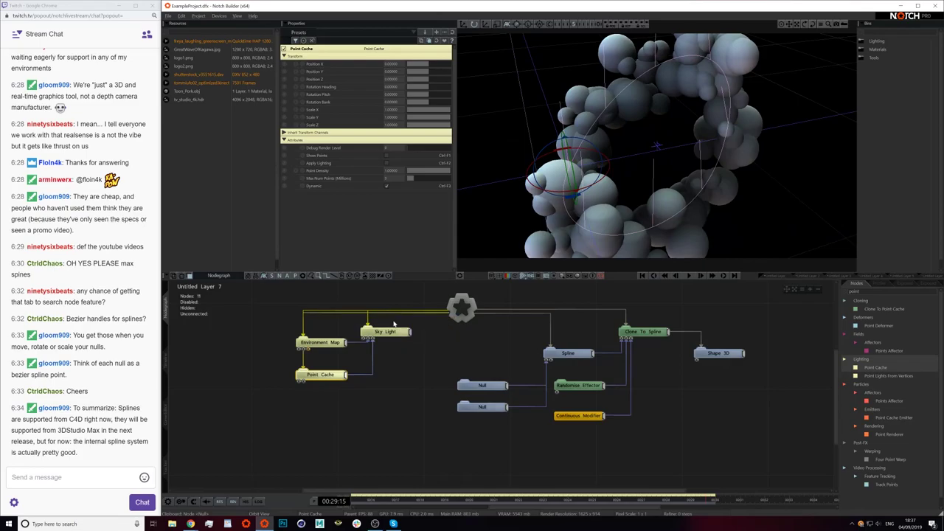
pyautogui.click(384, 331)
pyautogui.moveTo(339, 346); pyautogui.dragTo(338, 357)
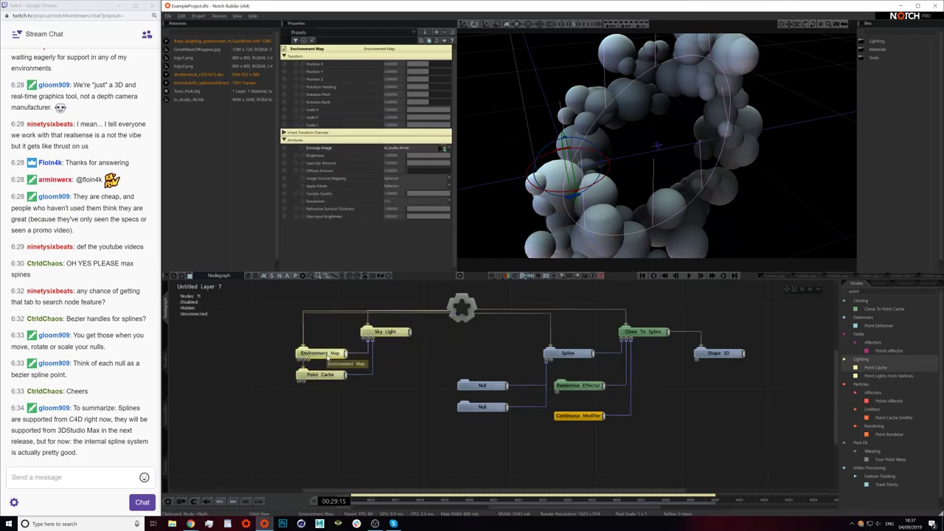
pyautogui.click(379, 330)
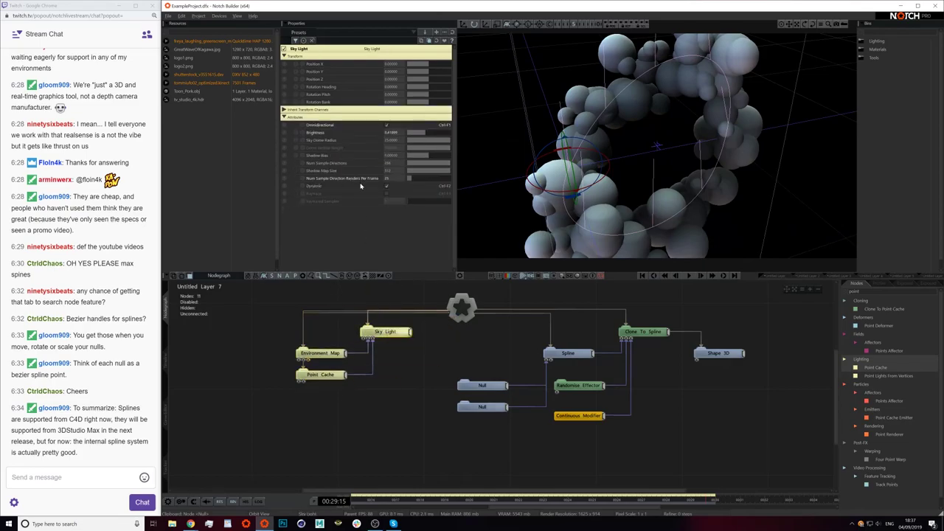
# - Enable Show Points and Apply Lighting on the Point Cache and set its Point Density to about 0.62
pyautogui.click(324, 375)
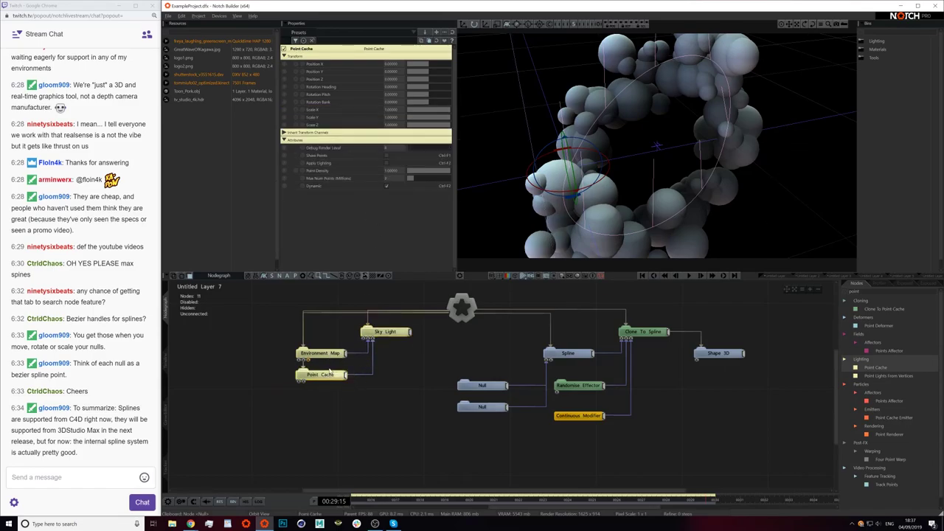
pyautogui.click(386, 156)
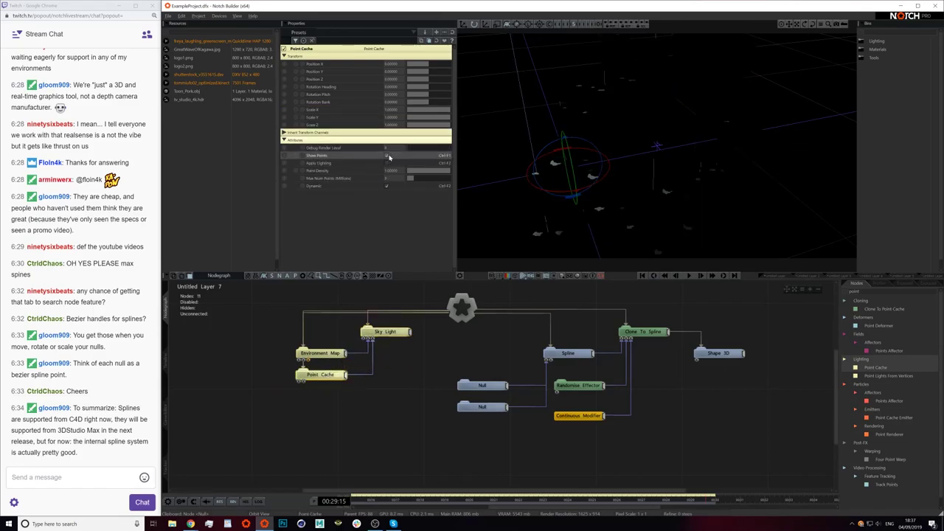
pyautogui.moveTo(431, 174); pyautogui.dragTo(421, 175)
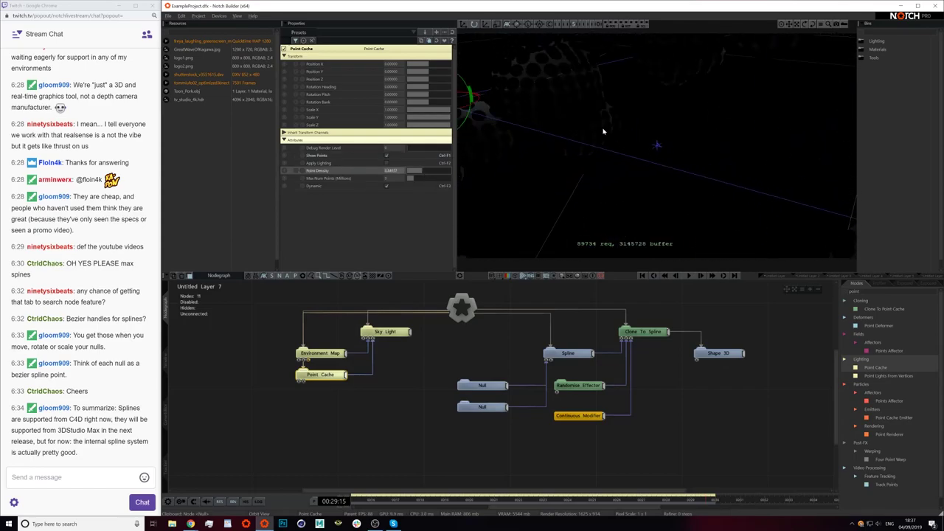
pyautogui.click(387, 163)
pyautogui.moveTo(425, 174)
pyautogui.mouseDown()
pyautogui.moveTo(449, 176)
pyautogui.moveTo(436, 177)
pyautogui.mouseUp()
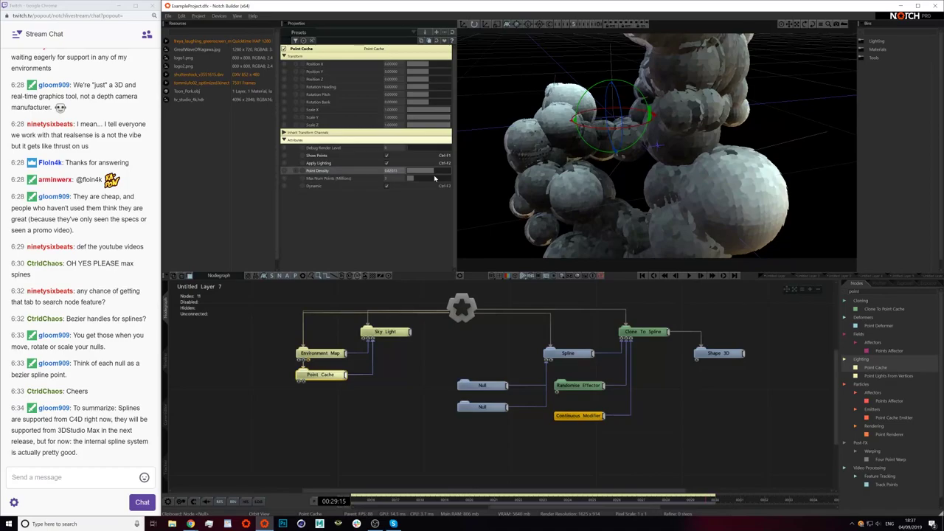
# - Disable Show Points on the Point Cache, try a low Point Density, and set it back to 1
pyautogui.click(386, 156)
pyautogui.moveTo(551, 194); pyautogui.dragTo(627, 189, button='middle')
pyautogui.moveTo(435, 174); pyautogui.dragTo(434, 175)
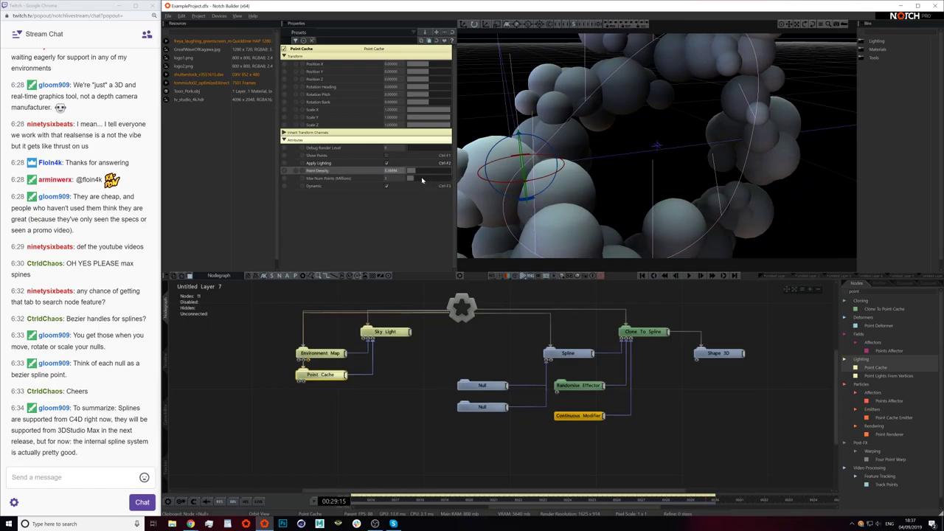
pyautogui.moveTo(417, 180); pyautogui.dragTo(429, 180)
pyautogui.click(450, 352)
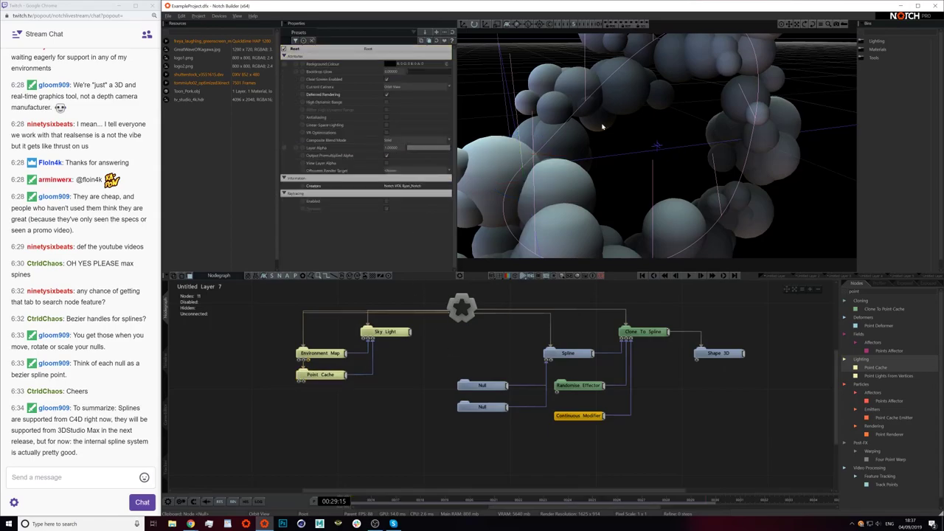
# - Set the Shape 3D sphere's Subdivisions X to 64 and Subdivisions Y to 32
pyautogui.moveTo(686, 120); pyautogui.dragTo(643, 152)
pyautogui.scroll(-5, 643, 152)
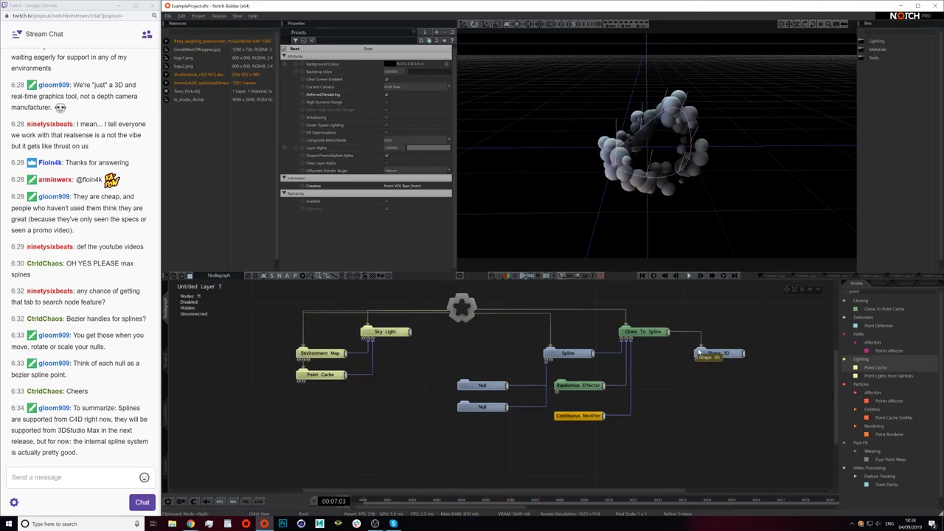
pyautogui.moveTo(700, 352); pyautogui.dragTo(701, 353)
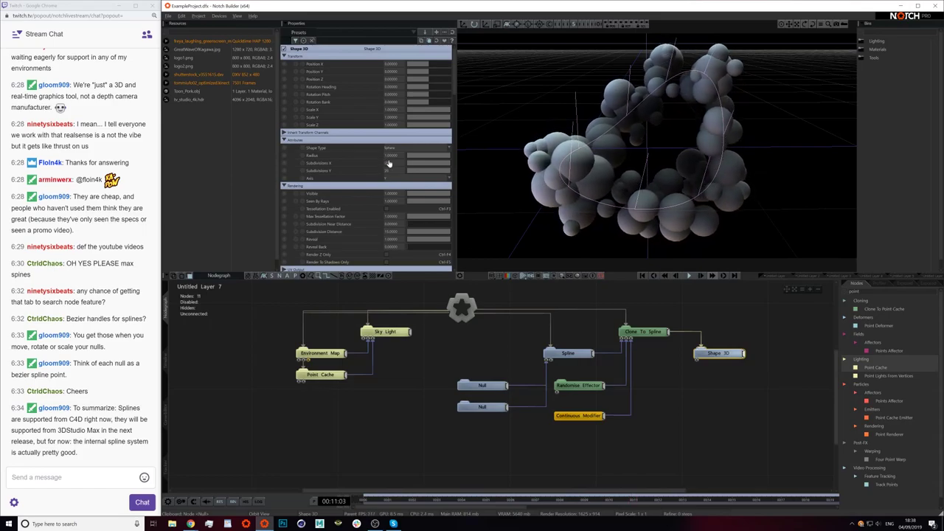
pyautogui.click(388, 163)
pyautogui.write('64')
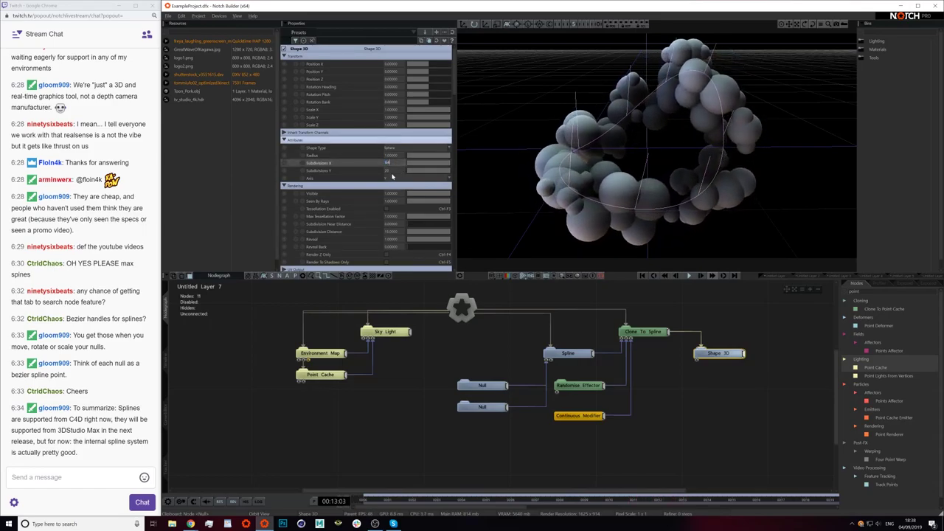
pyautogui.click(390, 172)
pyautogui.write('62')
pyautogui.press('Return')
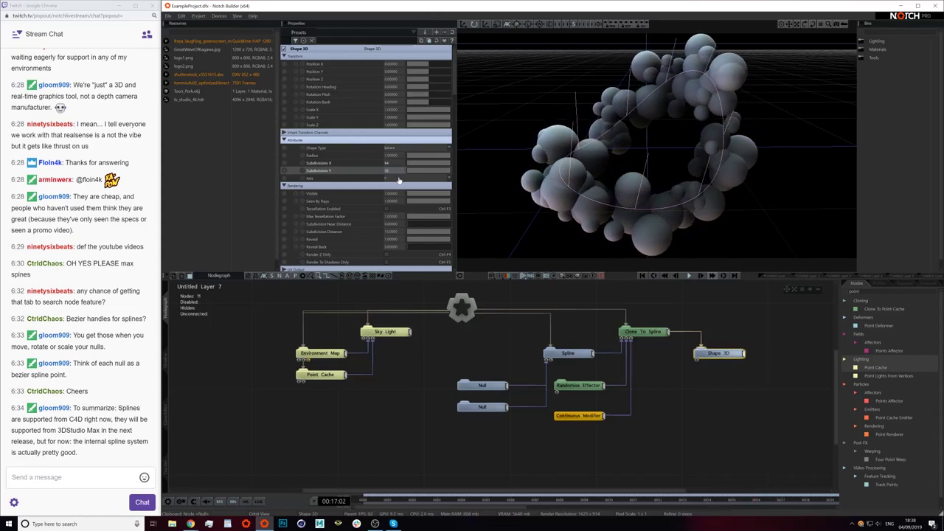
# - Enable the Profiler and inspect the render timings of the Sky Light and Point Cache nodes
pyautogui.click(851, 288)
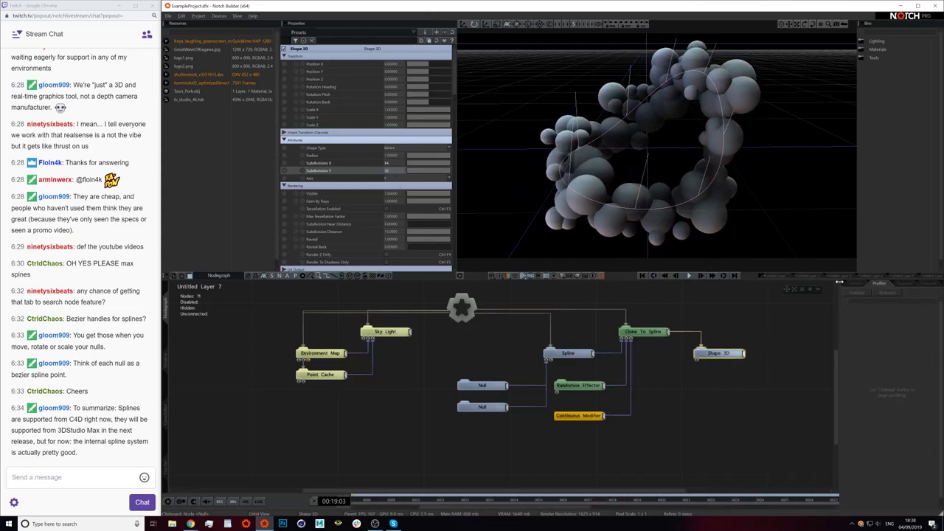
pyautogui.click(854, 291)
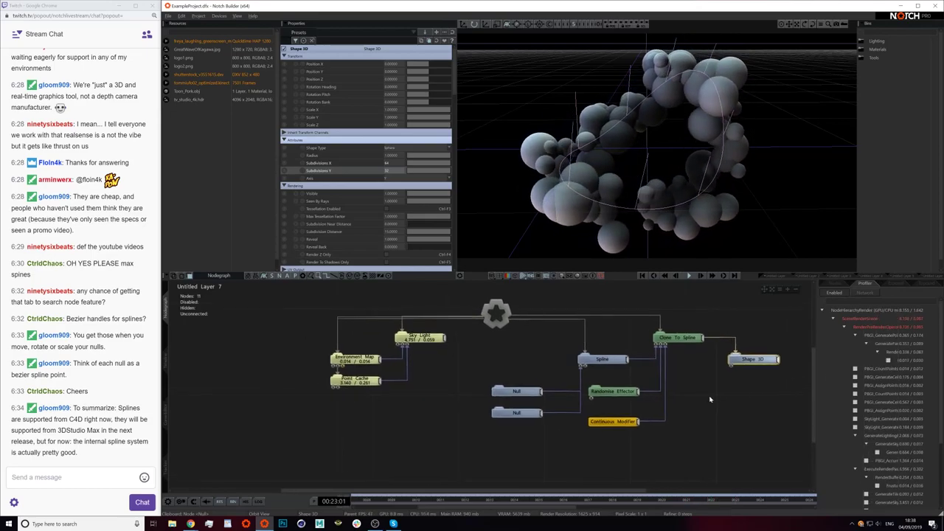
pyautogui.click(436, 385)
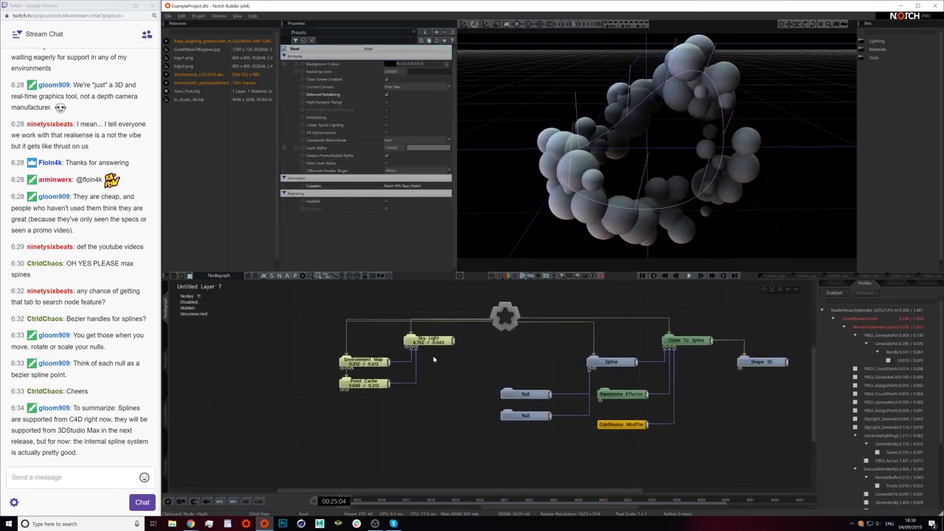
pyautogui.click(380, 384)
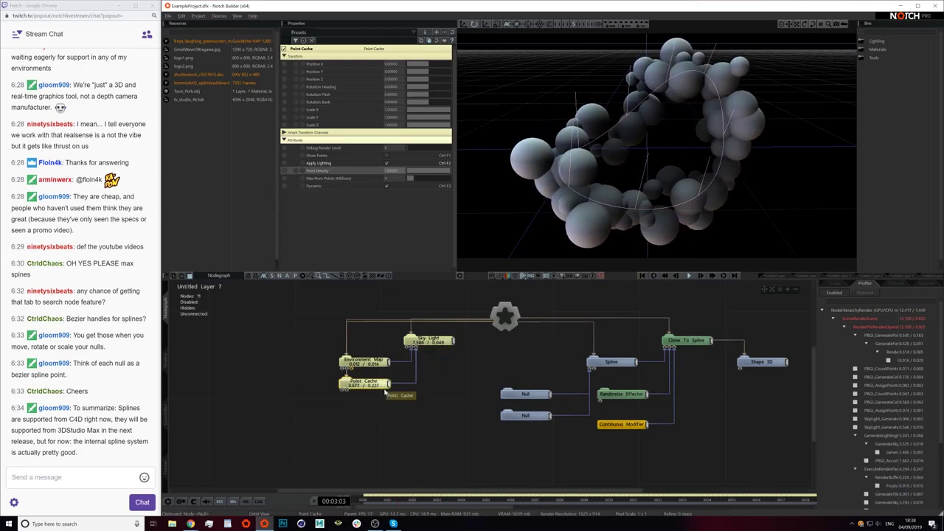
pyautogui.moveTo(418, 395); pyautogui.dragTo(439, 409, button='middle')
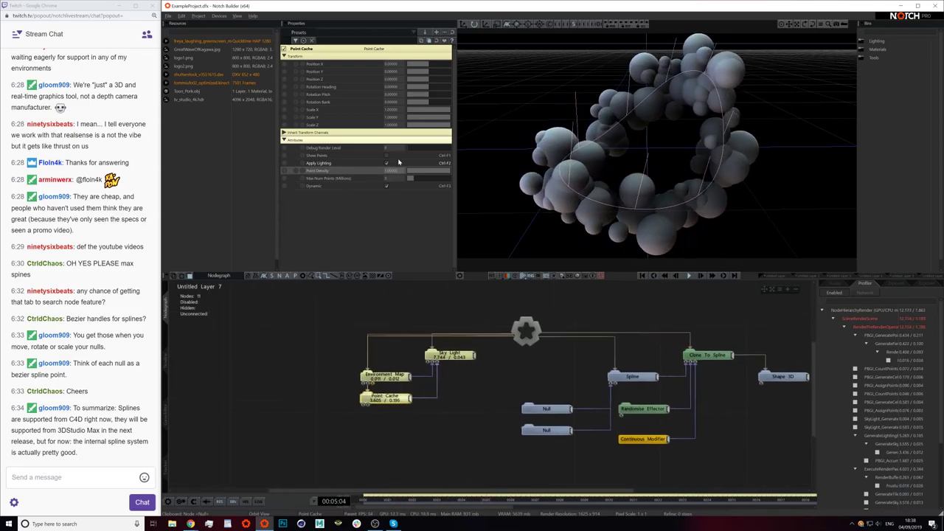
# - Toggle Show Points on the Point Cache on and back off, and view the cloned spheres from farther away
pyautogui.click(386, 157)
pyautogui.click(386, 157)
pyautogui.moveTo(674, 232); pyautogui.dragTo(696, 213, button='middle')
pyautogui.scroll(-3, 658, 218)
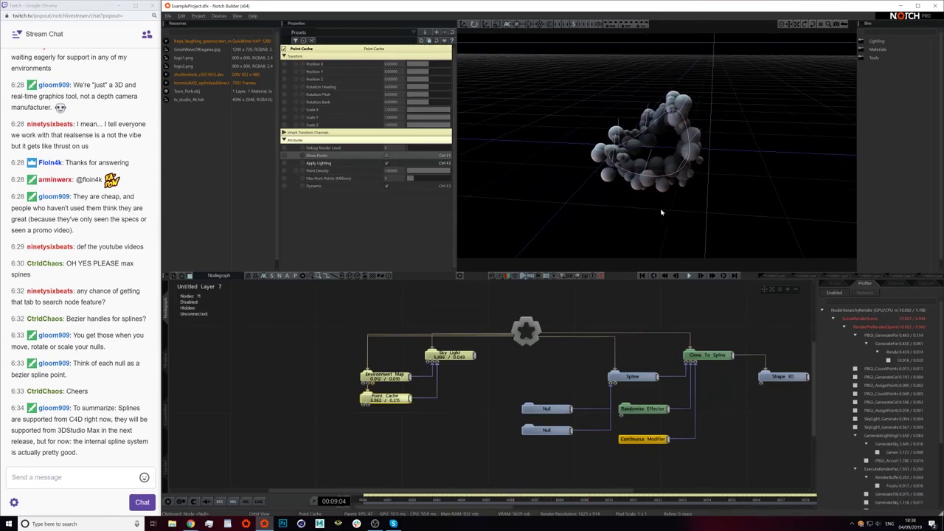
pyautogui.moveTo(712, 322); pyautogui.dragTo(634, 325, button='middle')
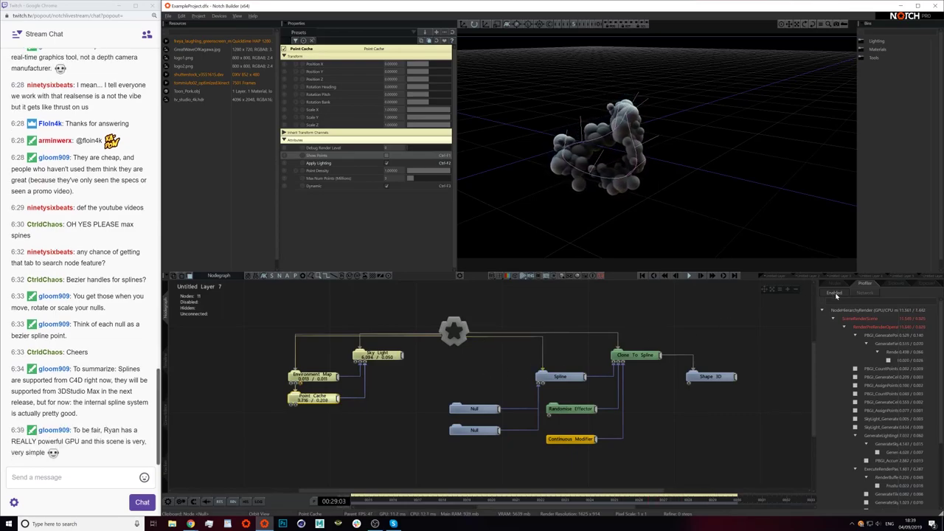
# - Switch the Profiler off, back on to compare the Environment Map, Point Cache and Sky Light timings, and off again
pyautogui.moveTo(390, 389); pyautogui.dragTo(423, 382, button='middle')
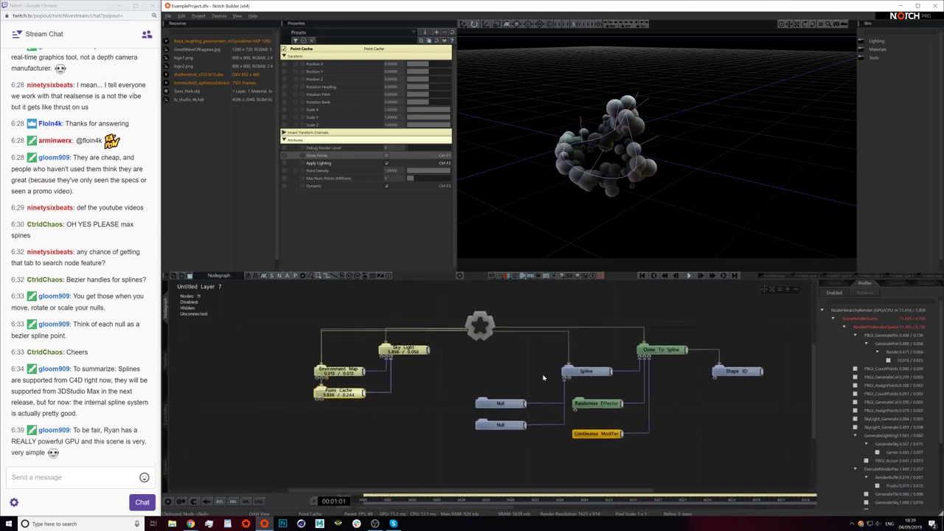
pyautogui.click(845, 295)
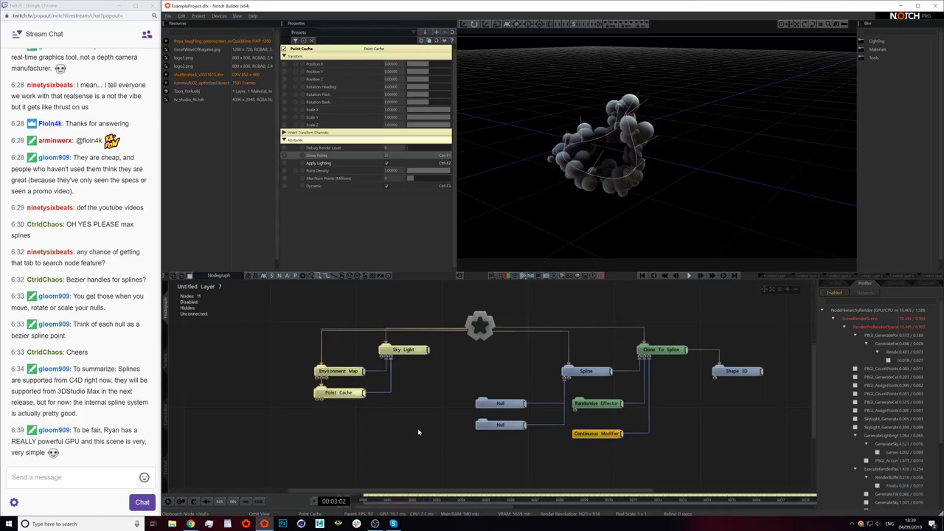
pyautogui.click(418, 432)
pyautogui.moveTo(455, 380); pyautogui.dragTo(421, 393, button='middle')
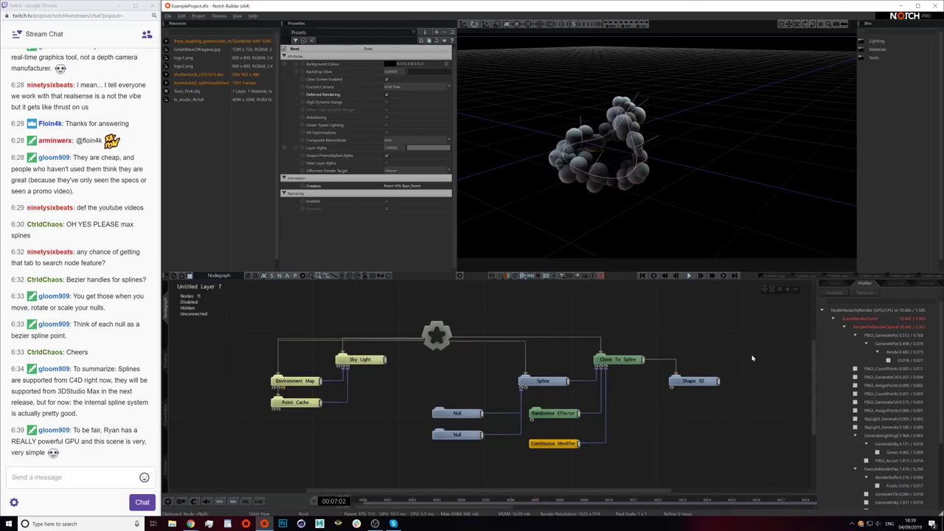
pyautogui.click(837, 295)
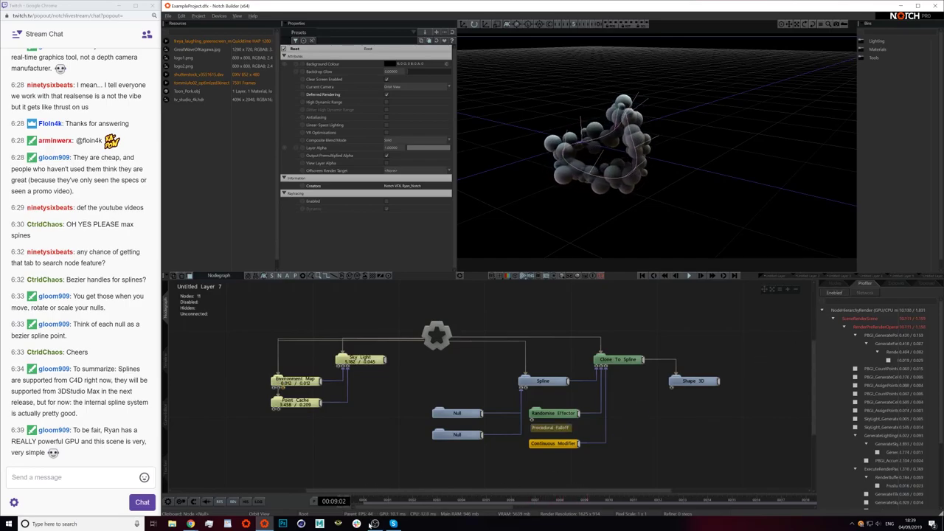
pyautogui.moveTo(305, 351); pyautogui.dragTo(356, 425)
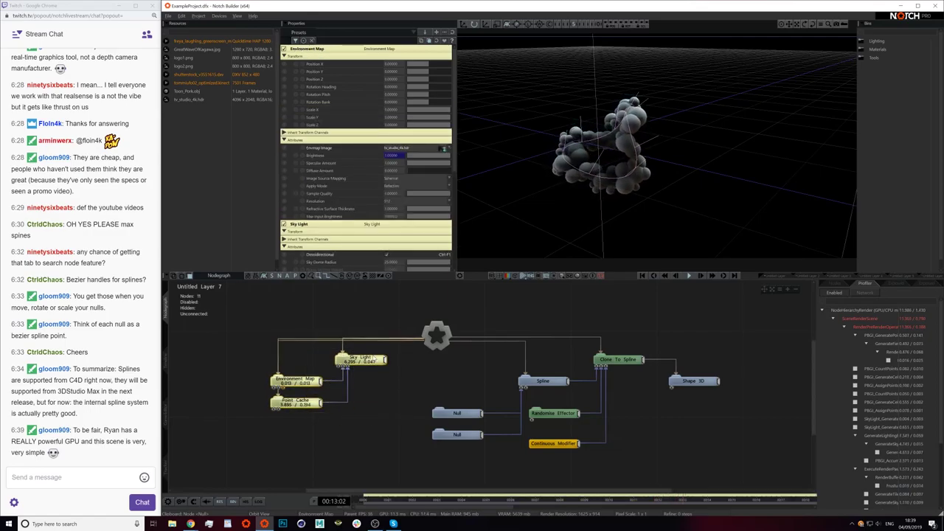
pyautogui.click(324, 427)
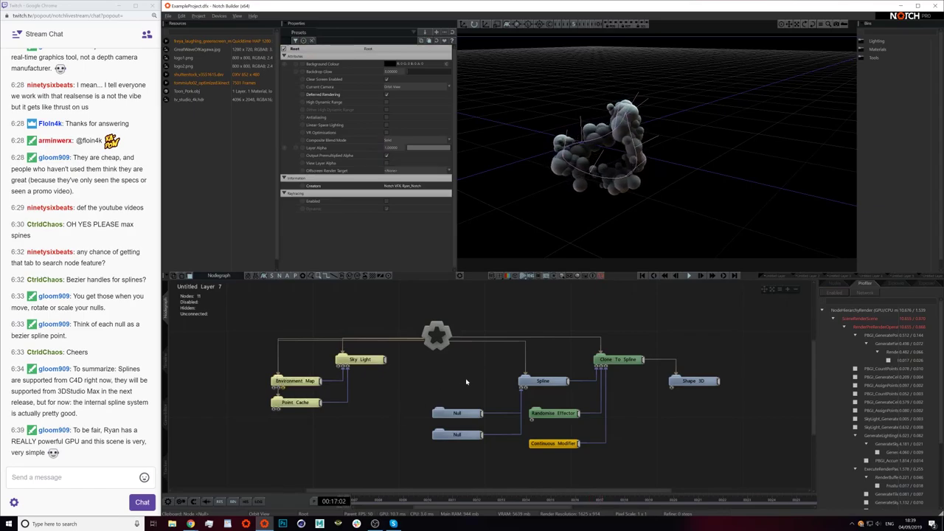
pyautogui.moveTo(476, 370); pyautogui.dragTo(496, 373, button='middle')
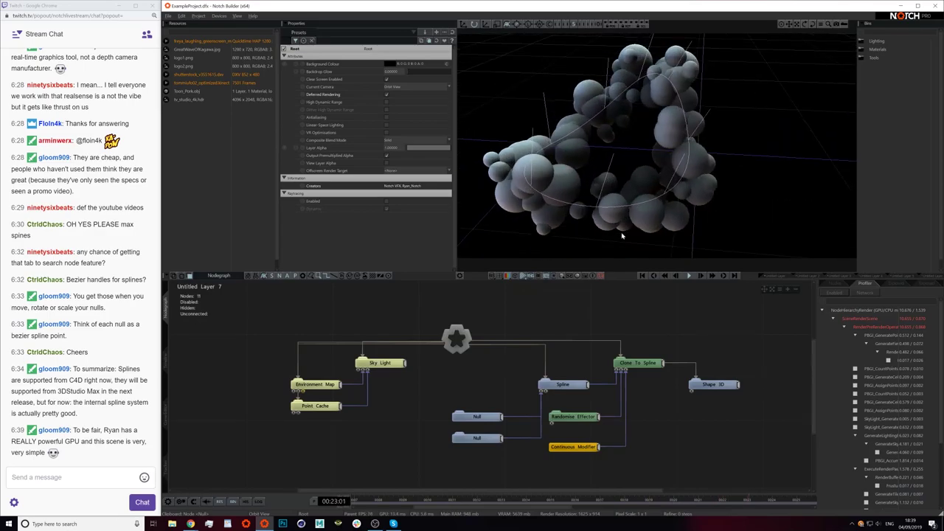
# - Review the attributes of the Point Cache and the Sky Light, then deselect them
pyautogui.click(315, 406)
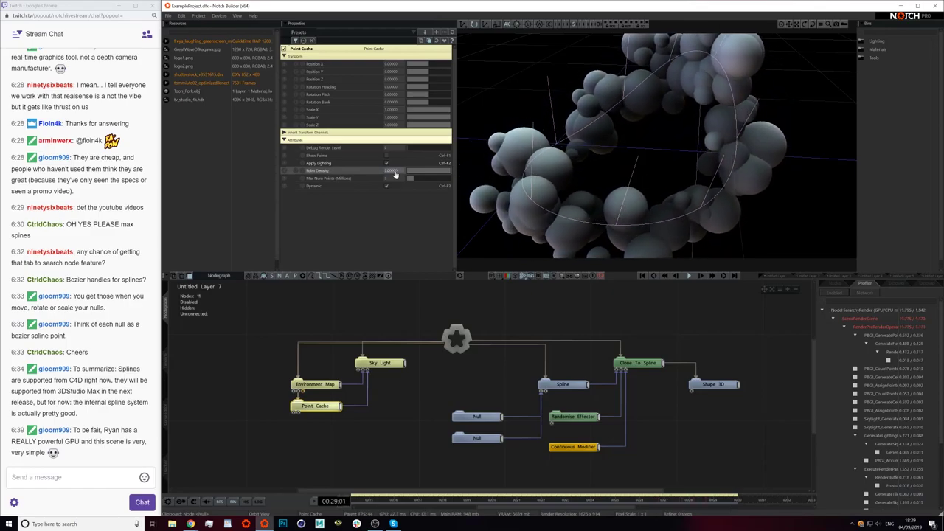
pyautogui.click(380, 363)
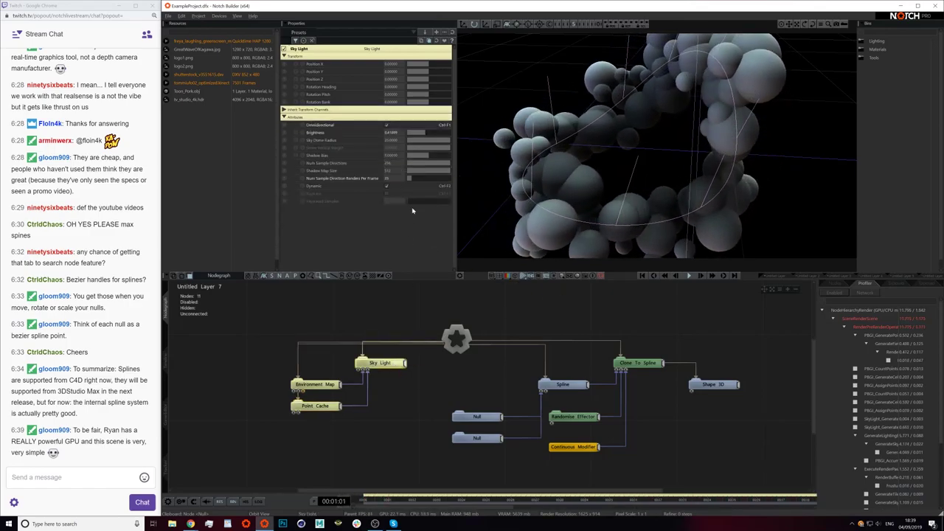
pyautogui.click(353, 364)
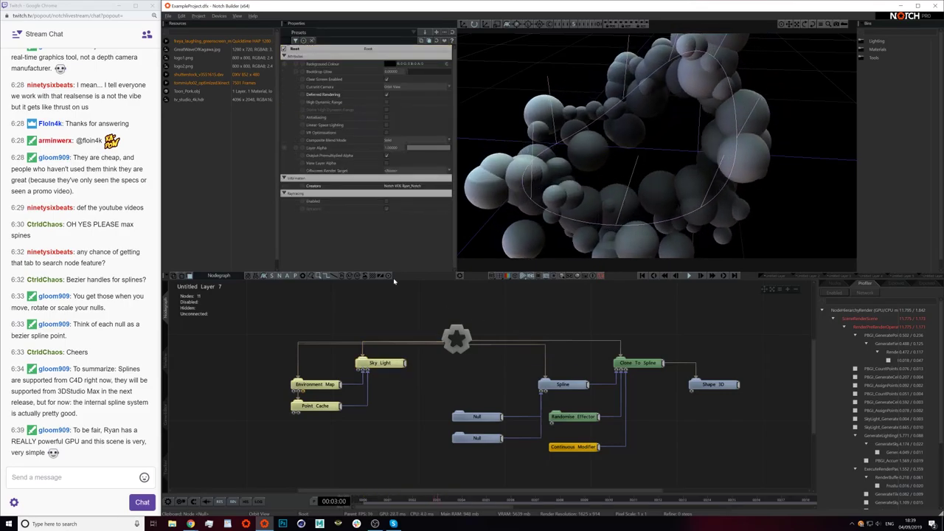
# - Collapse the Profiler's timing tree and return to the full node library by clearing its "point" search
pyautogui.click(822, 310)
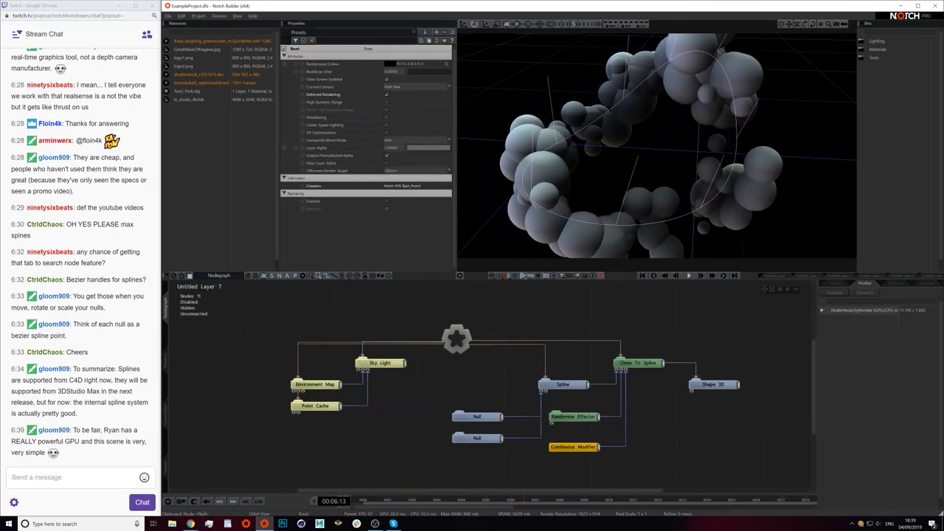
pyautogui.click(823, 311)
pyautogui.click(836, 283)
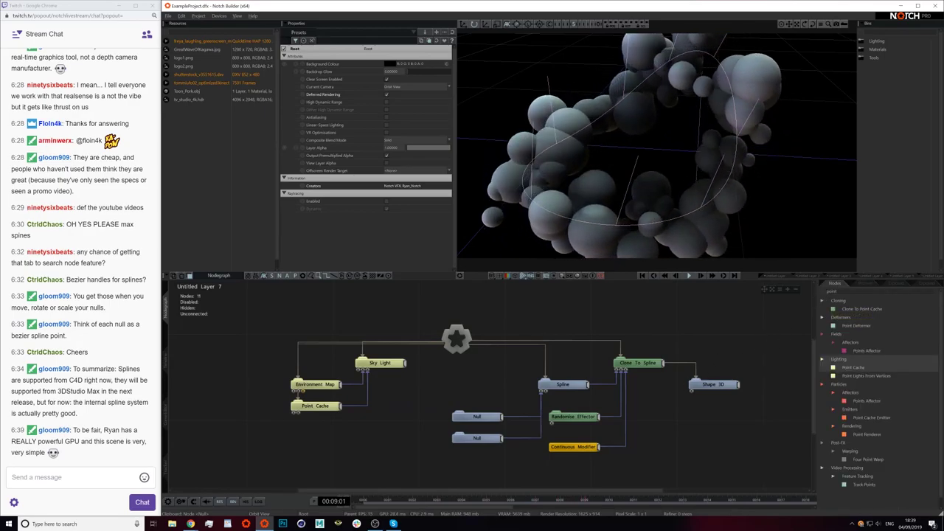
pyautogui.click(834, 291)
# - Move the Randomise Effector node closer to the Continuous Modifier in the nodegraph
pyautogui.moveTo(613, 332); pyautogui.dragTo(674, 328, button='middle')
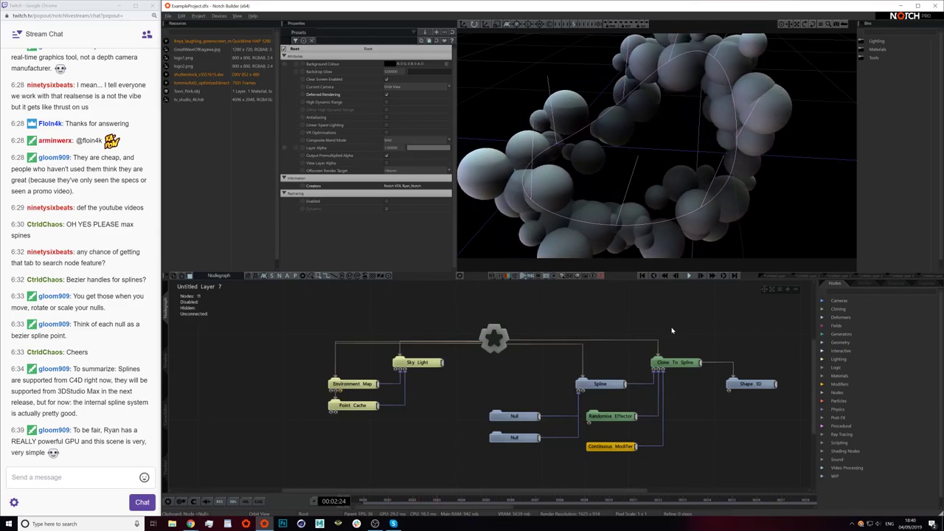
pyautogui.moveTo(506, 378); pyautogui.dragTo(467, 371, button='middle')
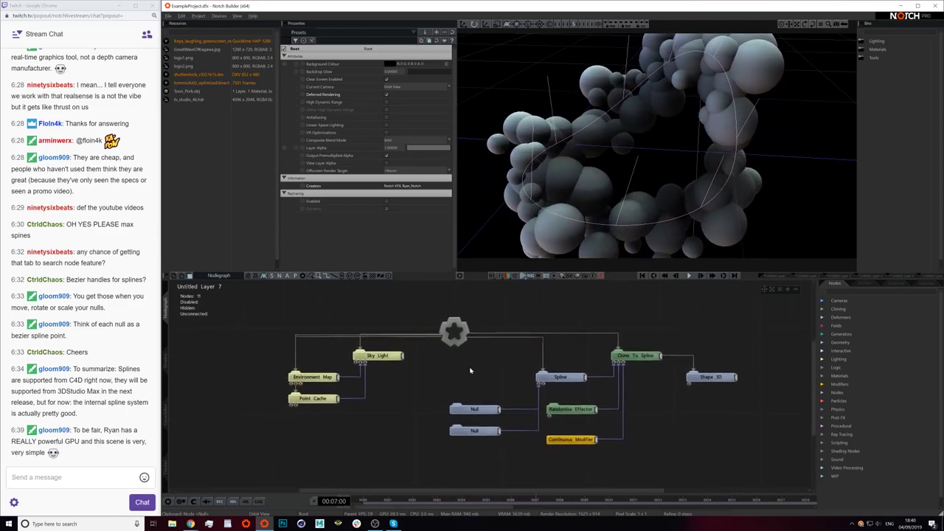
pyautogui.click(583, 422)
pyautogui.click(668, 443)
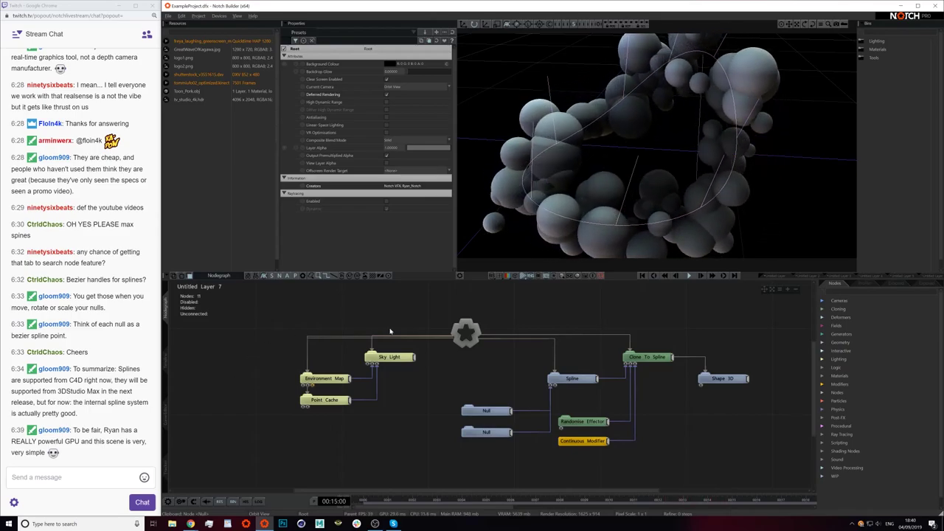
pyautogui.moveTo(446, 328); pyautogui.dragTo(427, 327, button='middle')
pyautogui.scroll(3, 520, 346)
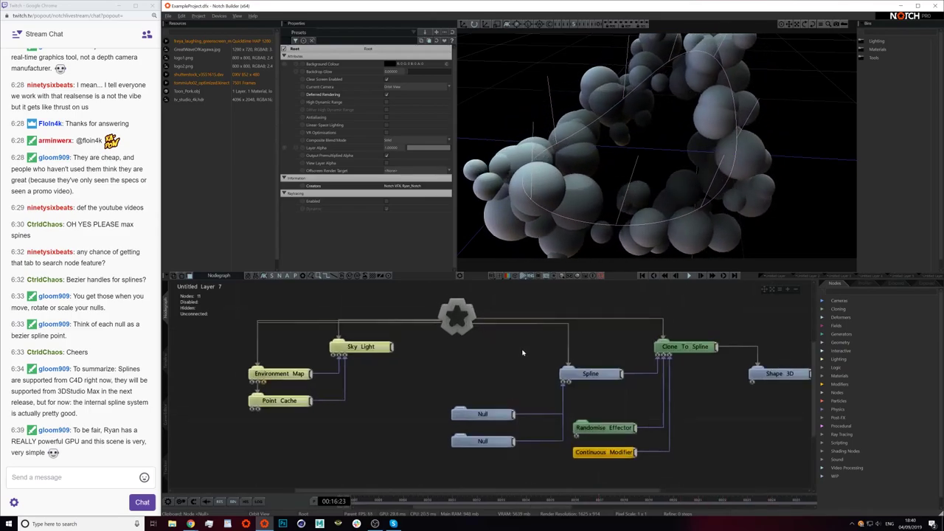
pyautogui.moveTo(530, 371); pyautogui.dragTo(498, 373, button='middle')
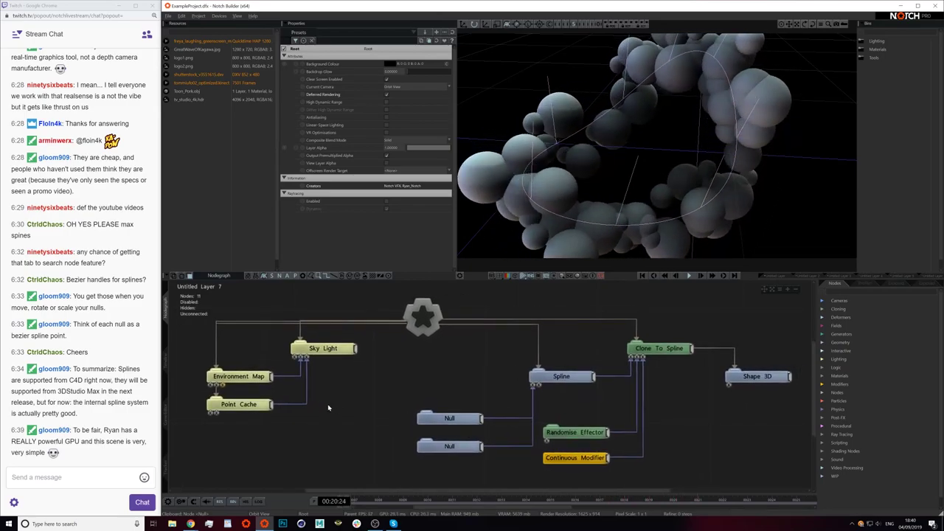
# - Collapse Untitled Layer 7 in the timeline, add a new layer below it, and open the new layer's nodegraph
pyautogui.click(166, 360)
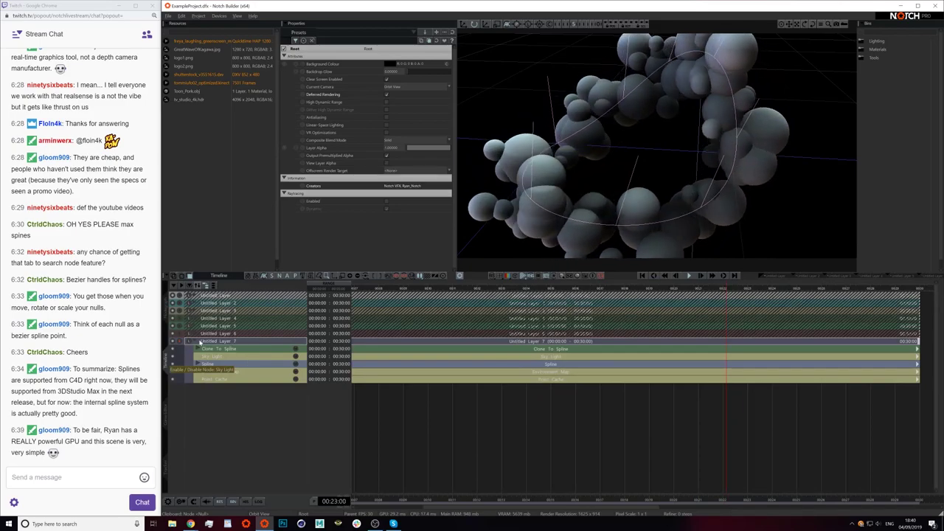
pyautogui.click(196, 343)
pyautogui.rightClick(258, 364)
pyautogui.click(244, 157)
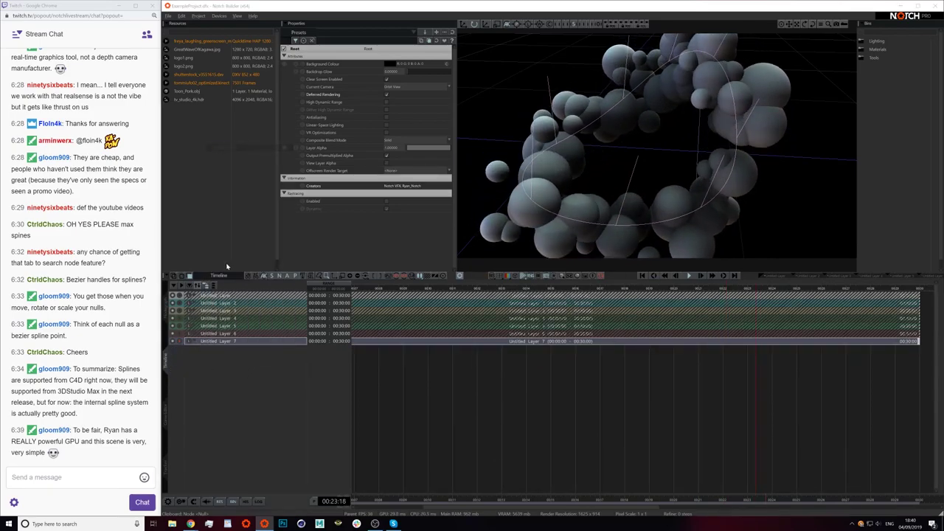
pyautogui.doubleClick(534, 268)
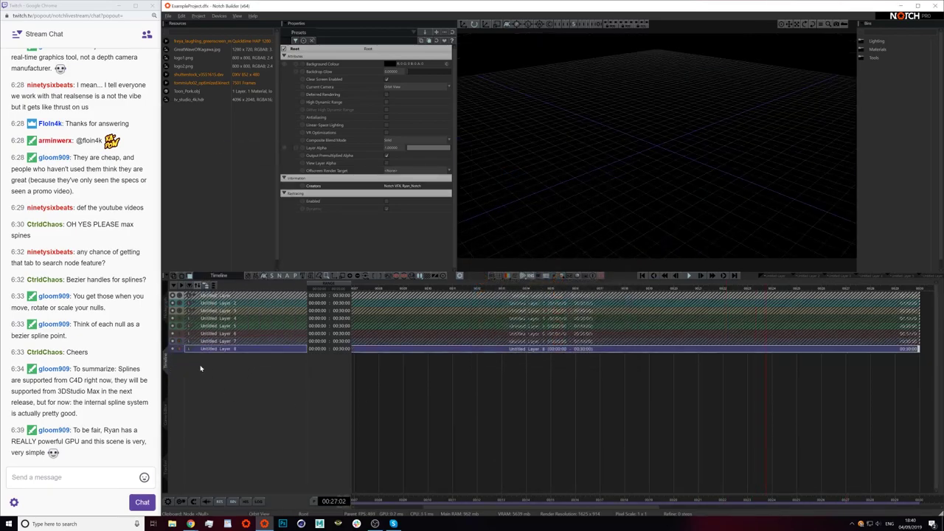
pyautogui.click(167, 310)
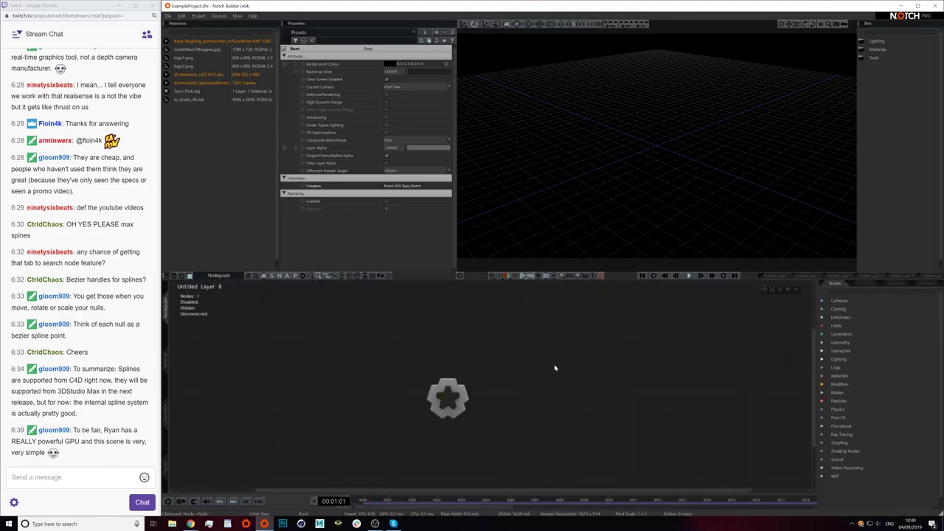
# - Add a Particle Root and a Point Renderer node to the new layer's nodegraph
pyautogui.click(825, 402)
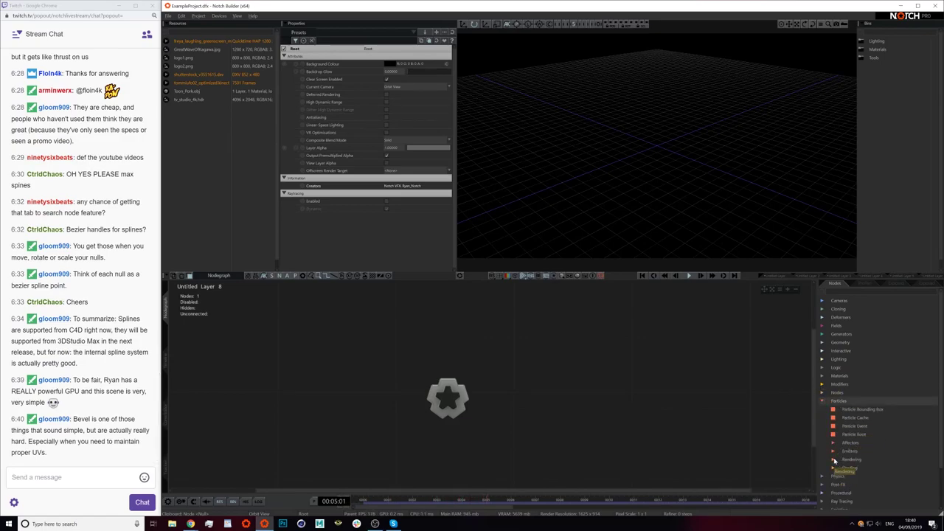
pyautogui.moveTo(550, 405); pyautogui.dragTo(547, 417)
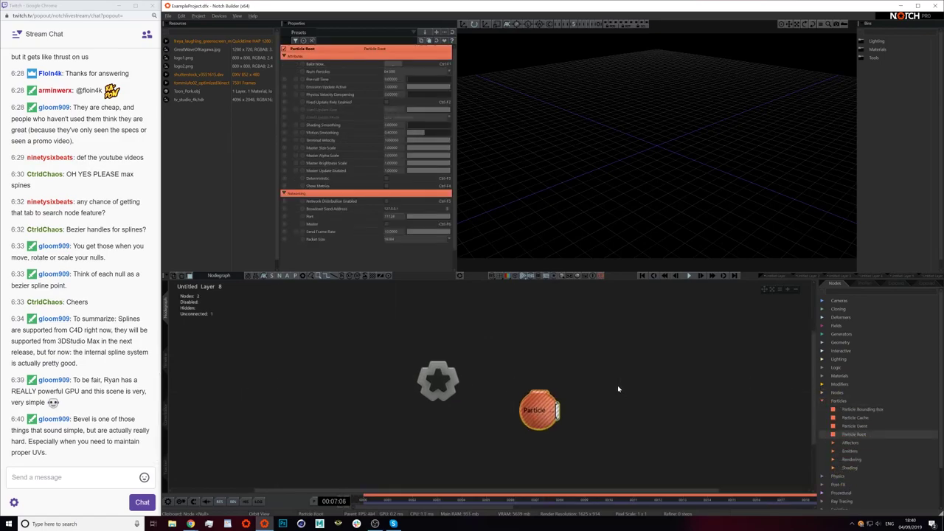
pyautogui.click(835, 469)
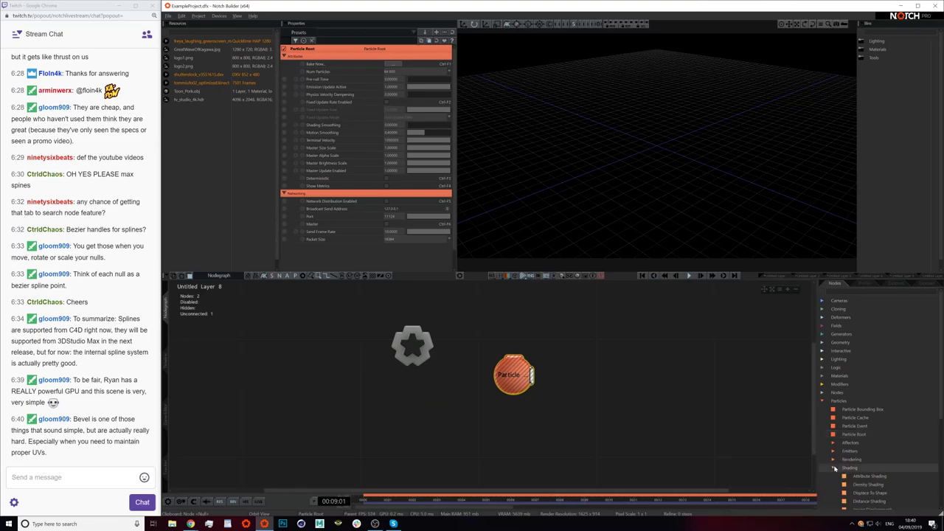
pyautogui.click(833, 459)
pyautogui.scroll(-2, 869, 474)
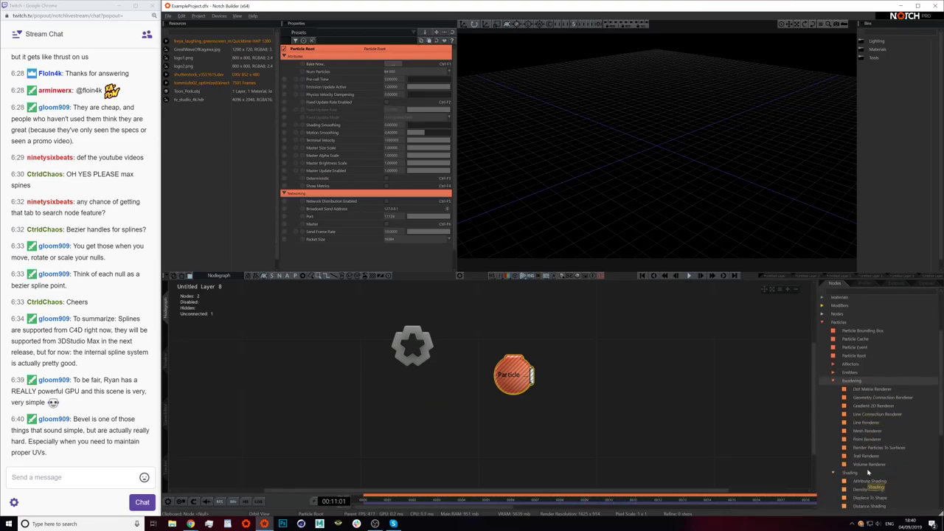
pyautogui.moveTo(868, 446); pyautogui.dragTo(598, 392)
# - Add a Primitive Emitter and a Curl Noise Fluid Affector node beside the Point Renderer
pyautogui.click(833, 381)
pyautogui.click(833, 390)
pyautogui.click(832, 373)
pyautogui.doubleClick(868, 414)
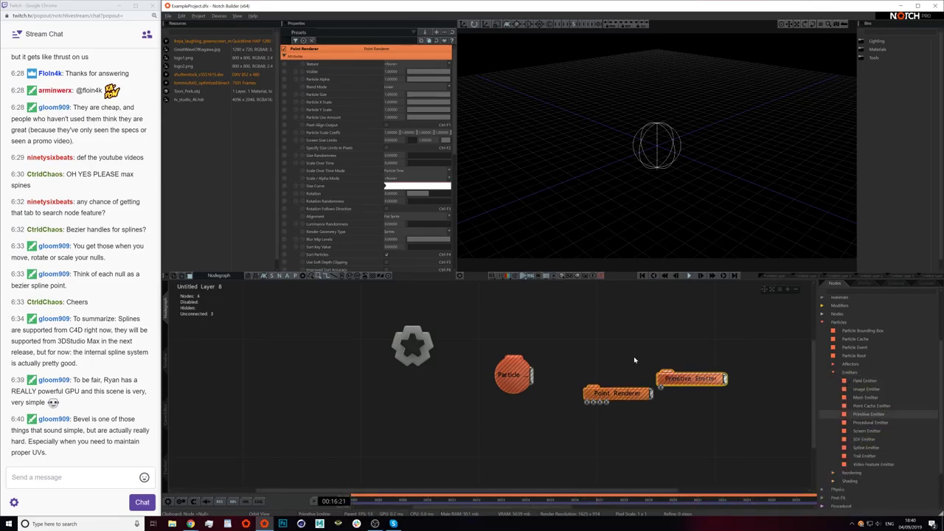
pyautogui.click(833, 373)
pyautogui.click(833, 365)
pyautogui.doubleClick(879, 390)
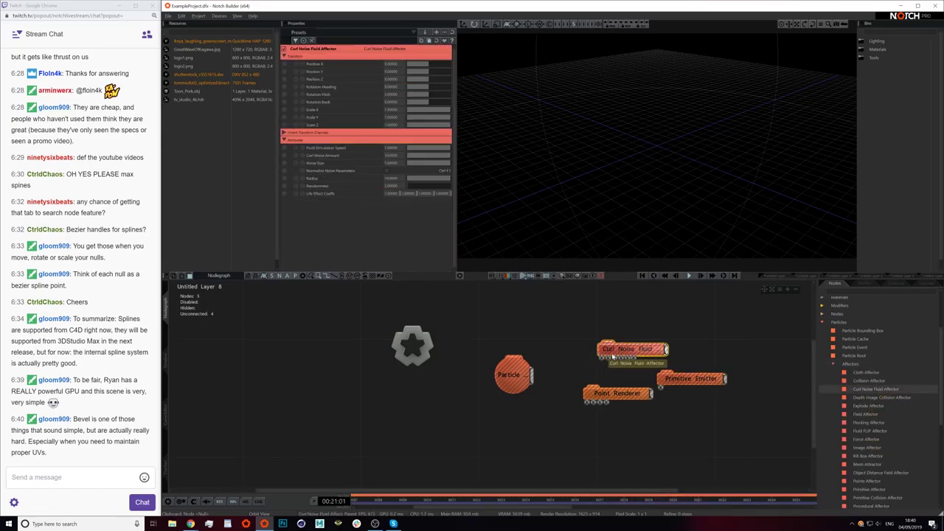
# - Auto-connect all selected particle nodes to the Particle Root and the layer root, undo and redo the connection, and deselect them
pyautogui.moveTo(721, 449); pyautogui.dragTo(521, 334)
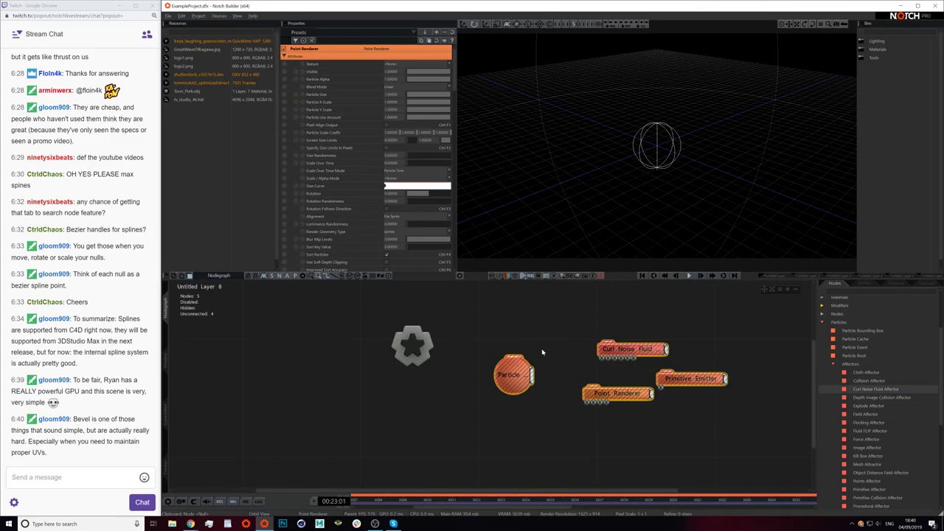
pyautogui.press('c')
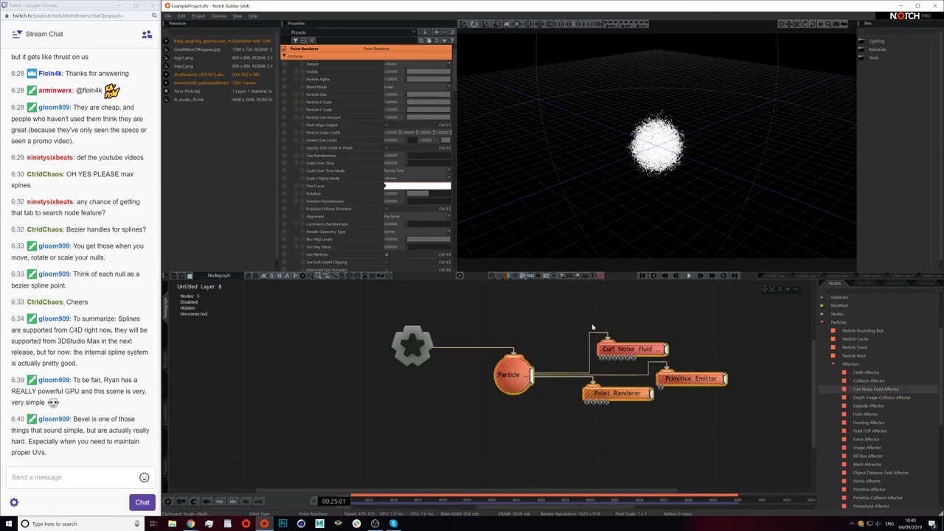
pyautogui.hotkey('ctrl', 'z')
pyautogui.moveTo(466, 308); pyautogui.dragTo(683, 456)
pyautogui.hotkey('ctrl', 'y')
pyautogui.click(497, 442)
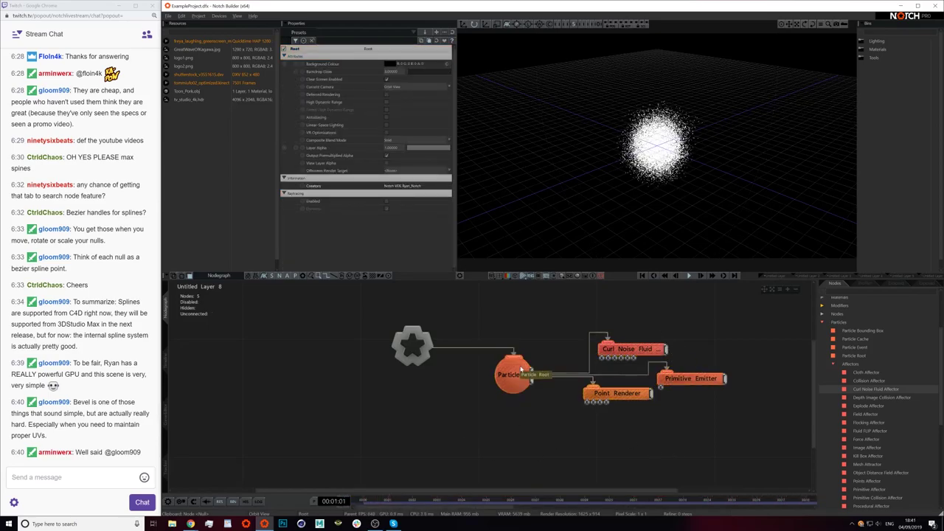
# - Move the Particle Root with its connected particle nodes slightly farther from the layer's root node
pyautogui.scroll(-5, 583, 329)
pyautogui.moveTo(520, 363); pyautogui.dragTo(532, 389, button='middle')
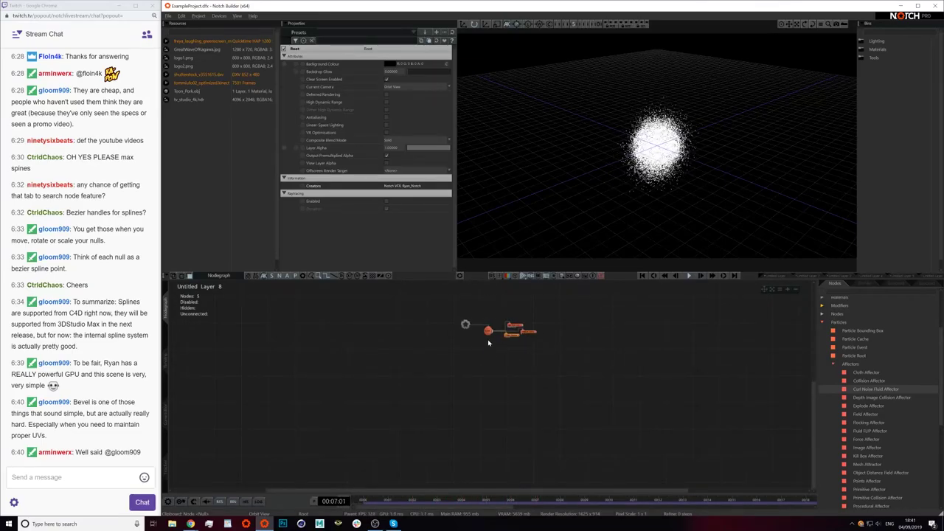
pyautogui.moveTo(488, 333)
pyautogui.mouseDown()
pyautogui.moveTo(583, 310)
pyautogui.moveTo(392, 362)
pyautogui.moveTo(406, 289)
pyautogui.moveTo(520, 312)
pyautogui.moveTo(491, 372)
pyautogui.moveTo(503, 337)
pyautogui.moveTo(489, 342)
pyautogui.moveTo(478, 286)
pyautogui.moveTo(505, 353)
pyautogui.moveTo(439, 314)
pyautogui.moveTo(496, 341)
pyautogui.mouseUp()
pyautogui.scroll(3, 466, 359)
pyautogui.click(514, 366)
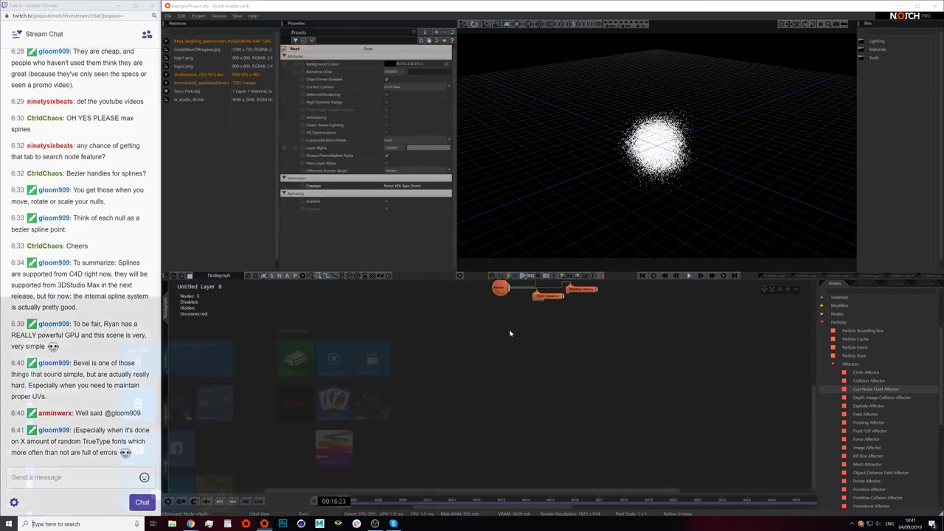
pyautogui.moveTo(520, 324); pyautogui.dragTo(526, 382, button='middle')
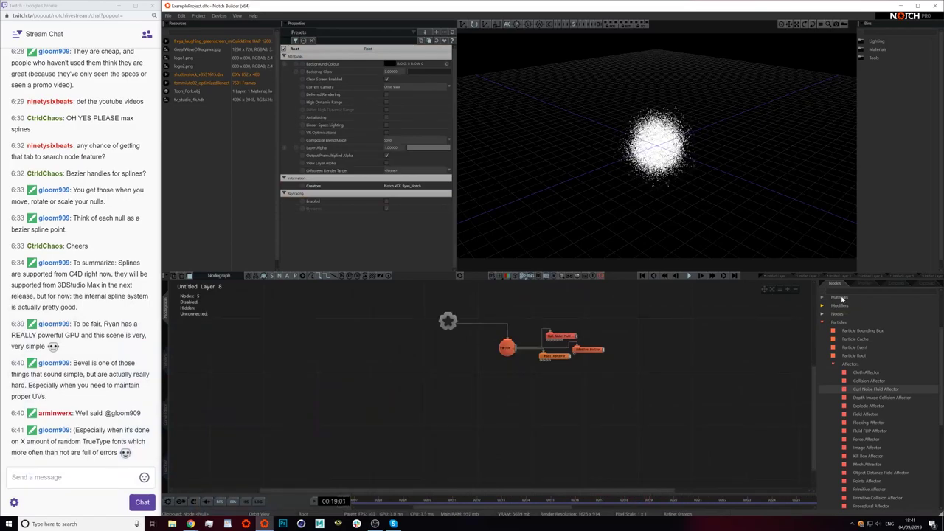
# - Add a Colour Ramp node connected to the Primitive Emitter and move the emitter beneath the Point Renderer
pyautogui.write('colour')
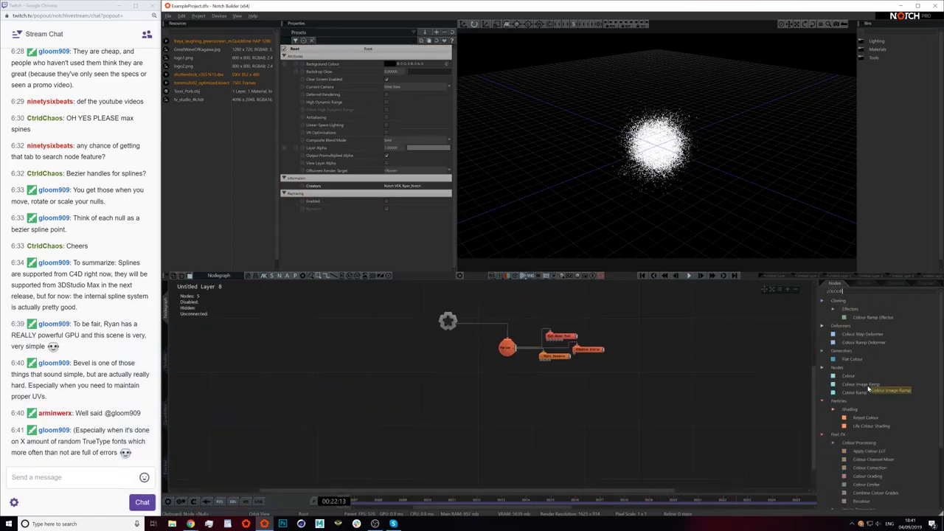
pyautogui.moveTo(869, 389); pyautogui.dragTo(572, 392)
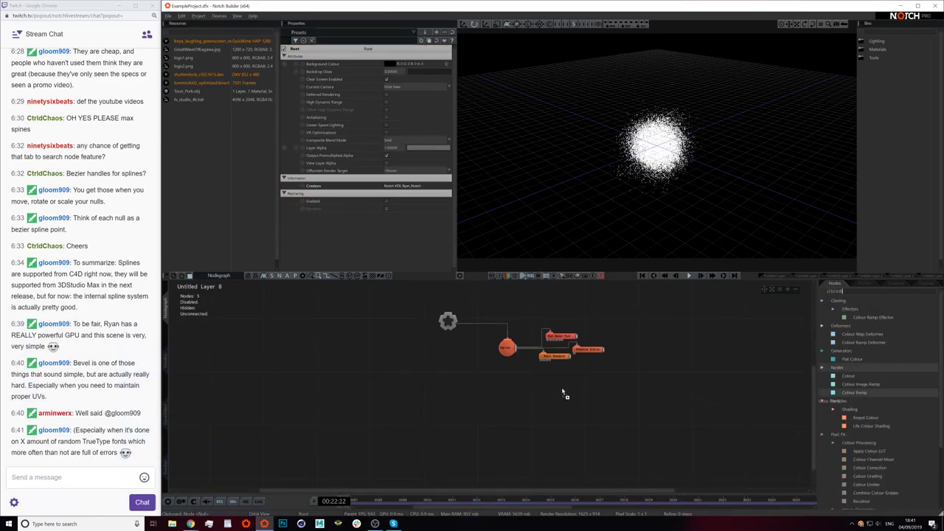
pyautogui.moveTo(494, 373); pyautogui.dragTo(494, 376)
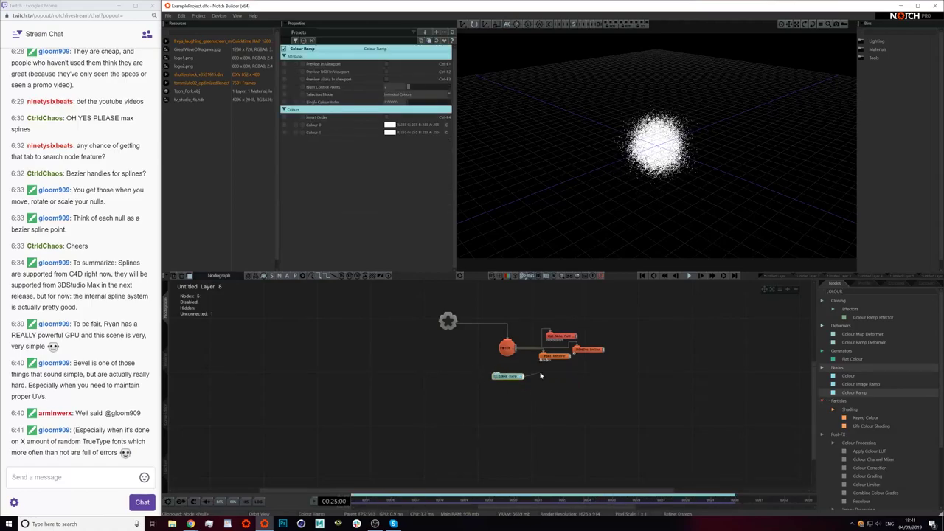
pyautogui.moveTo(577, 356); pyautogui.dragTo(552, 372)
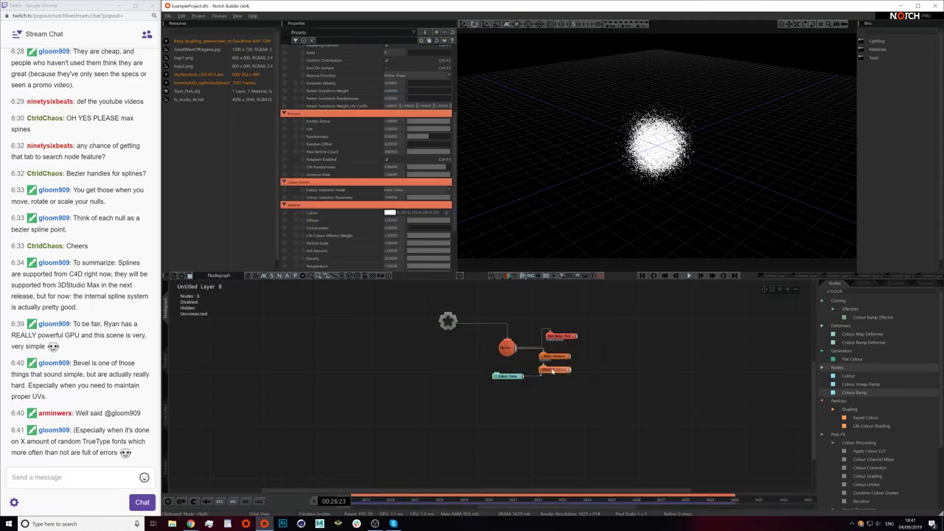
# - Arrange the Primitive Emitter, Curl Noise Fluid Affector and Point Renderer in a row beside the Particle Root, with the Colour Ramp beneath
pyautogui.moveTo(506, 348)
pyautogui.mouseDown()
pyautogui.moveTo(400, 375)
pyautogui.moveTo(472, 281)
pyautogui.moveTo(524, 339)
pyautogui.moveTo(465, 377)
pyautogui.moveTo(500, 374)
pyautogui.moveTo(531, 299)
pyautogui.moveTo(472, 359)
pyautogui.moveTo(509, 335)
pyautogui.mouseUp()
pyautogui.click(543, 373)
pyautogui.click(506, 370)
pyautogui.click(508, 368)
pyautogui.moveTo(517, 366); pyautogui.dragTo(525, 362, button='middle')
pyautogui.scroll(2, 520, 367)
pyautogui.moveTo(527, 349); pyautogui.dragTo(309, 375)
pyautogui.moveTo(453, 394); pyautogui.dragTo(642, 387, button='middle')
pyautogui.moveTo(506, 370); pyautogui.dragTo(694, 379)
pyautogui.click(591, 353)
pyautogui.moveTo(594, 396); pyautogui.dragTo(685, 399)
pyautogui.moveTo(528, 409); pyautogui.dragTo(537, 401)
pyautogui.click(706, 355)
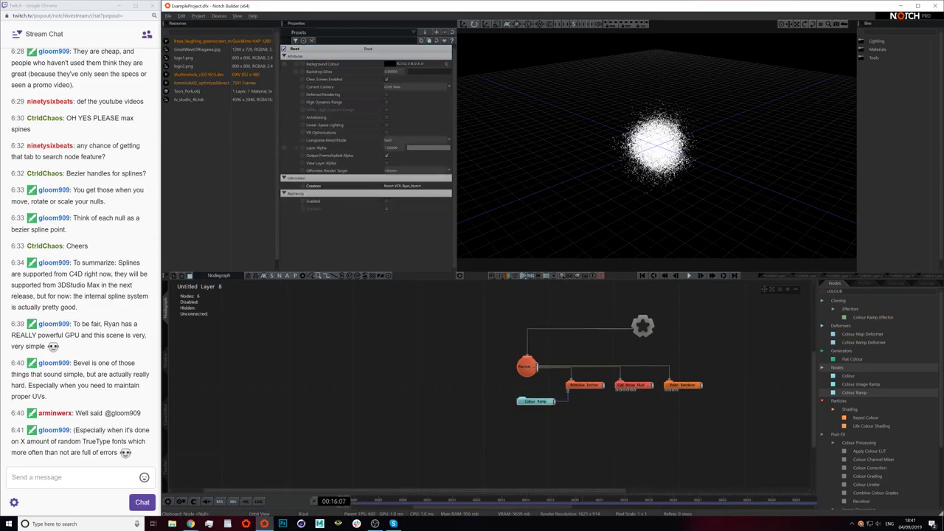
# - Add a Region node enclosing all the particle nodes and clear the node search
pyautogui.write('REGI')
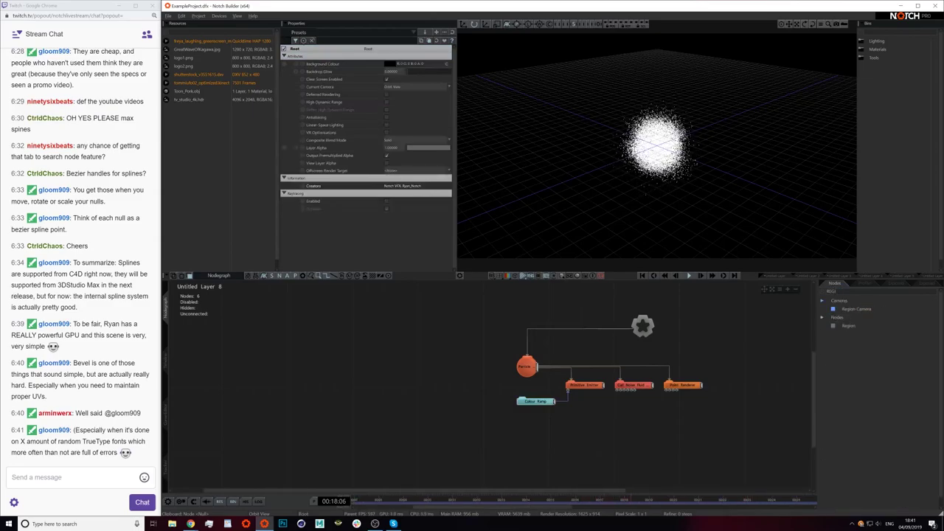
pyautogui.moveTo(858, 322); pyautogui.dragTo(498, 342)
pyautogui.moveTo(532, 390); pyautogui.dragTo(764, 477)
pyautogui.moveTo(659, 347); pyautogui.dragTo(678, 347)
pyautogui.click(822, 293)
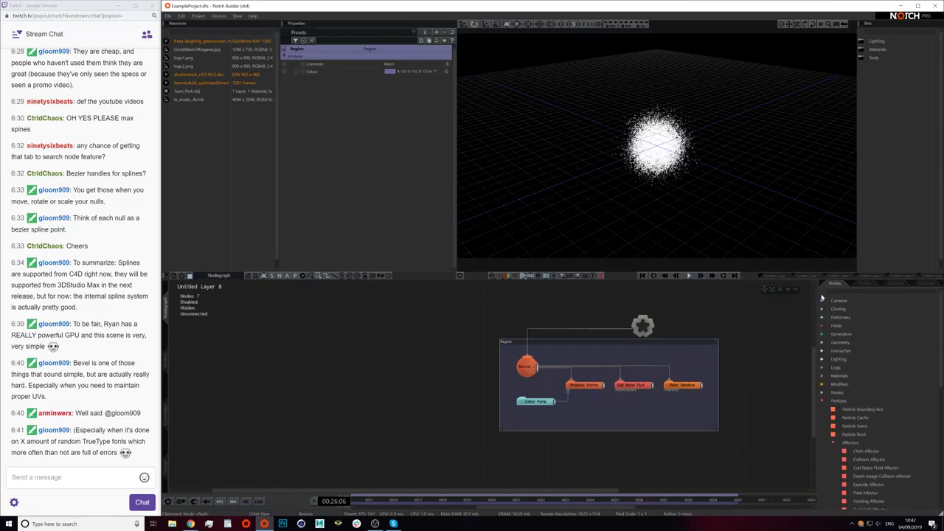
# - Lower the Particle Root with its child nodes slightly and refit the region around them
pyautogui.moveTo(641, 349); pyautogui.dragTo(518, 351, button='middle')
pyautogui.moveTo(410, 371); pyautogui.dragTo(406, 380)
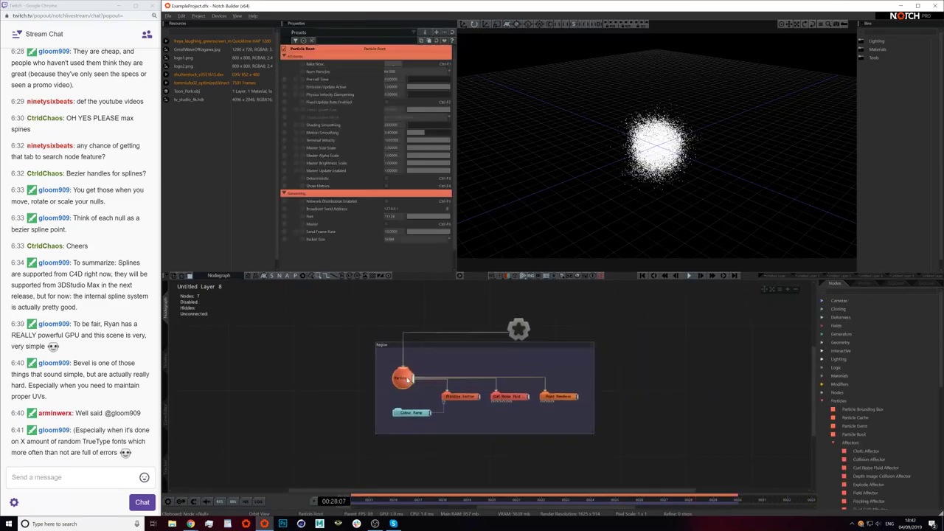
pyautogui.click(457, 354)
pyautogui.click(593, 444)
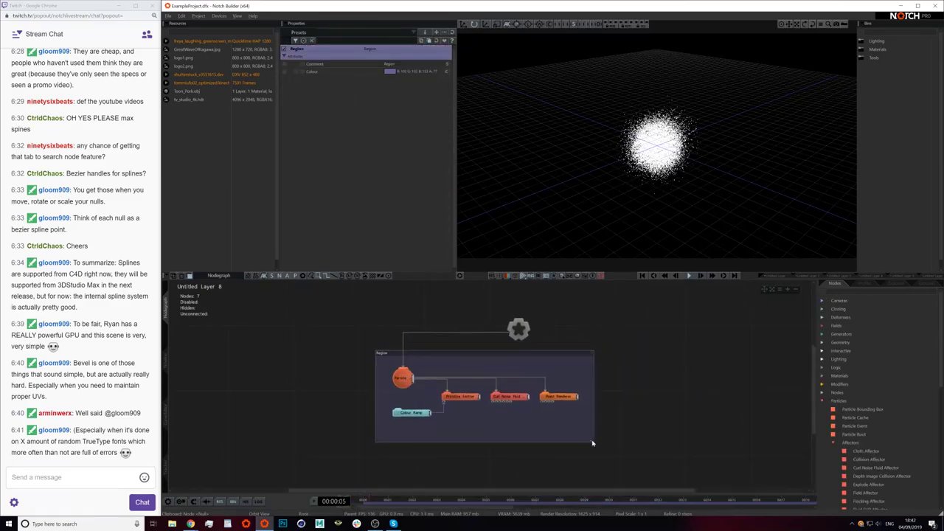
pyautogui.moveTo(588, 424); pyautogui.dragTo(381, 413, button='middle')
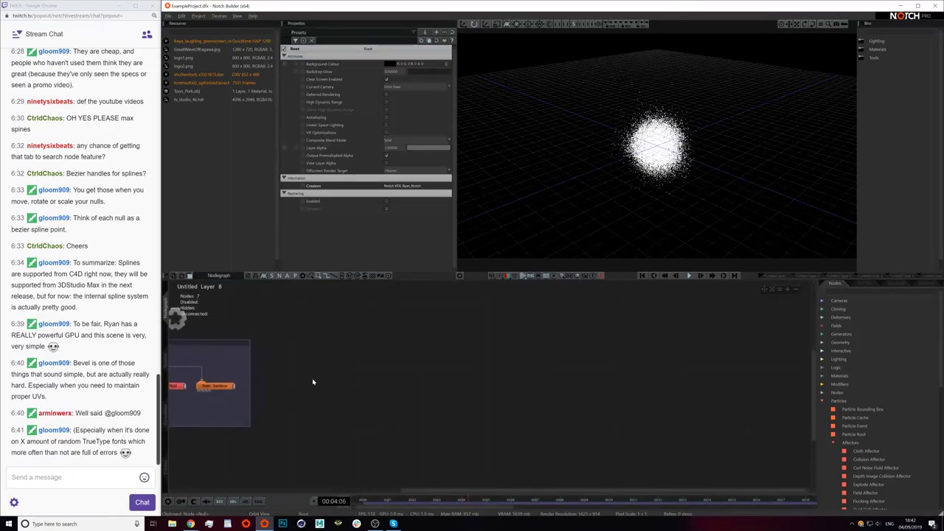
pyautogui.scroll(3, 313, 382)
pyautogui.moveTo(313, 382); pyautogui.dragTo(425, 406, button='middle')
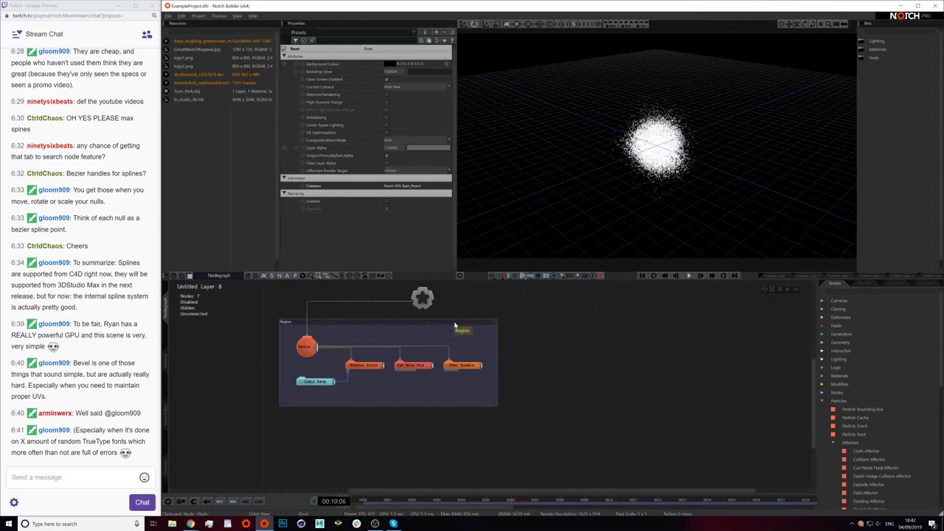
# - Set the region's comment to Particle System
pyautogui.scroll(-3, 523, 318)
pyautogui.doubleClick(431, 352)
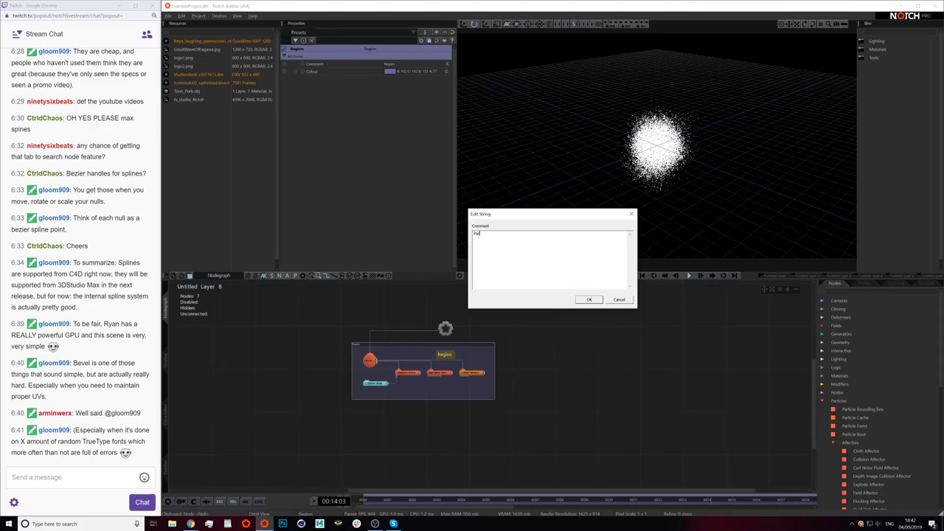
pyautogui.write('Particle System')
pyautogui.press('Return')
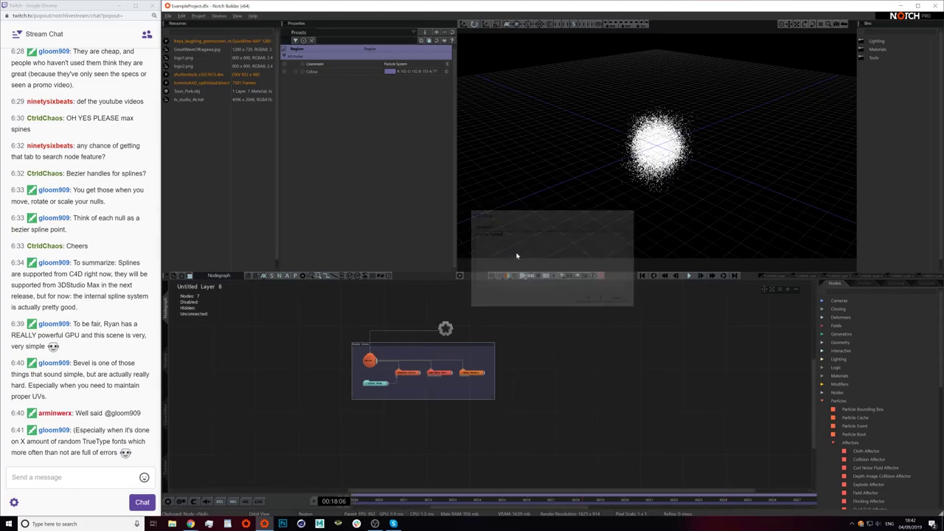
# - Change the Particle System region's colour to orange and deselect the region
pyautogui.click(388, 71)
pyautogui.moveTo(400, 80)
pyautogui.mouseDown()
pyautogui.moveTo(439, 81)
pyautogui.moveTo(392, 96)
pyautogui.mouseUp()
pyautogui.moveTo(320, 90); pyautogui.dragTo(319, 90)
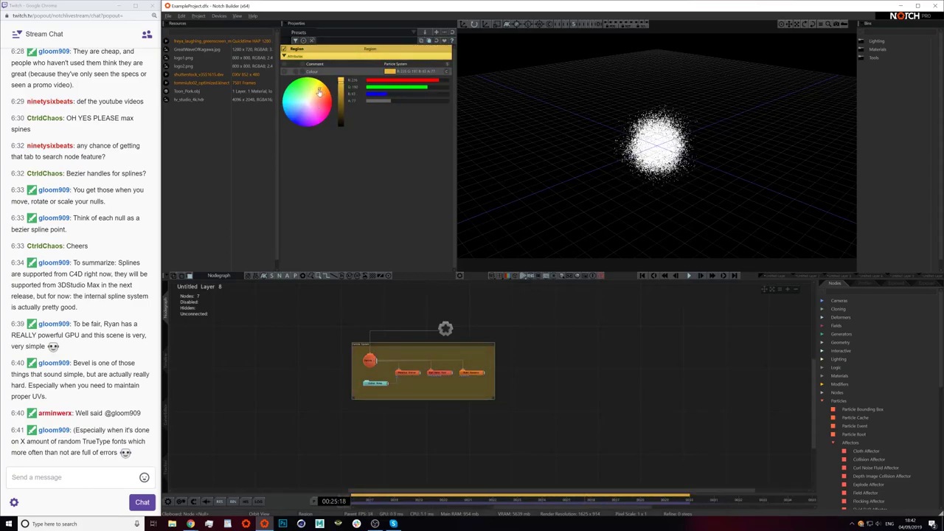
pyautogui.click(563, 313)
pyautogui.click(473, 349)
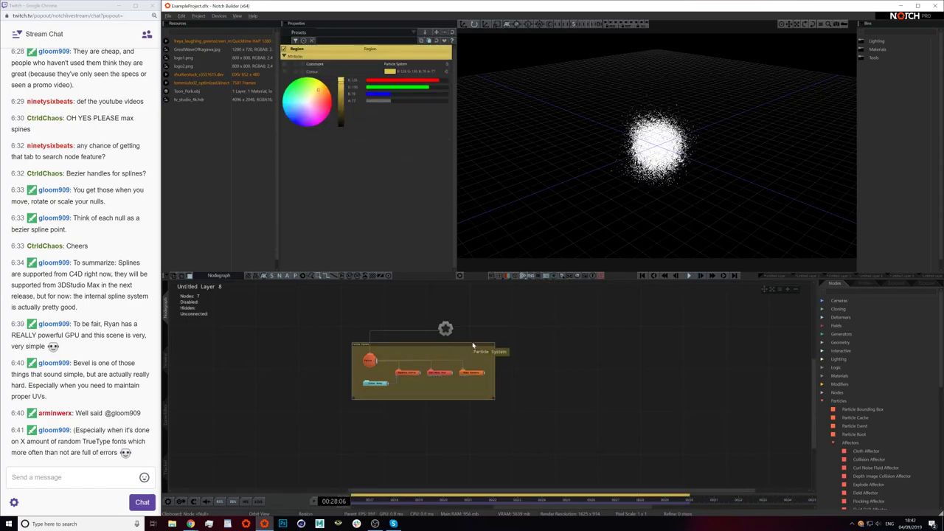
pyautogui.moveTo(424, 89); pyautogui.dragTo(392, 96)
pyautogui.moveTo(318, 103); pyautogui.dragTo(327, 93)
pyautogui.click(565, 297)
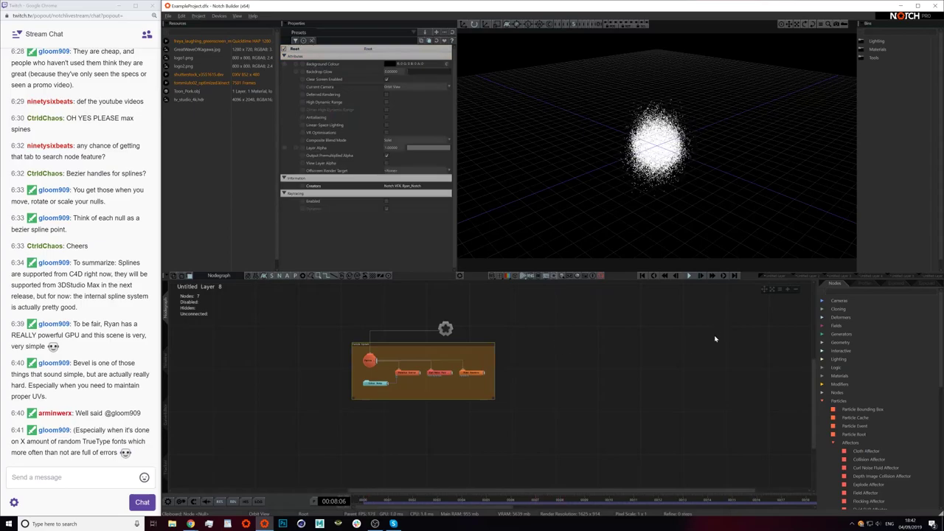
# - Add a Trail Renderer node beneath the Point Renderer inside the Particle System region
pyautogui.moveTo(537, 366); pyautogui.dragTo(652, 375, button='middle')
pyautogui.scroll(4, 672, 353)
pyautogui.moveTo(708, 358); pyautogui.dragTo(700, 354, button='middle')
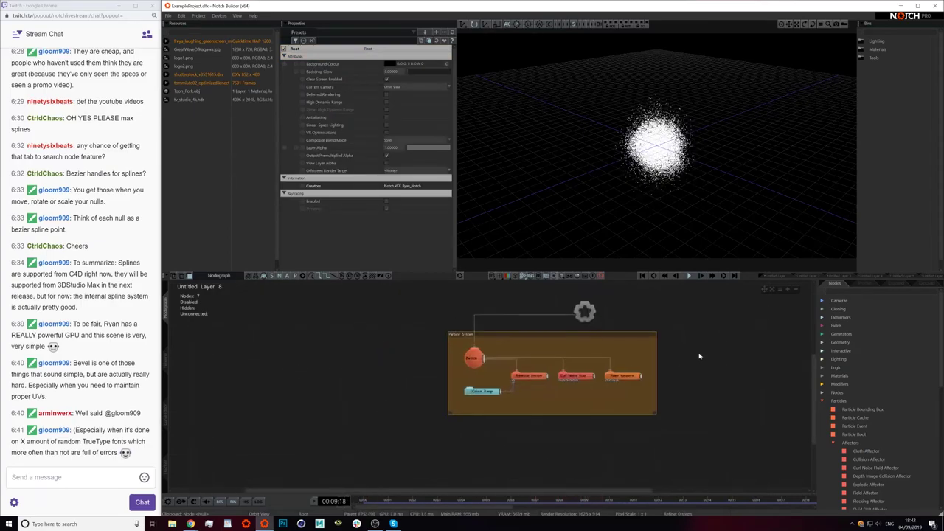
pyautogui.click(473, 362)
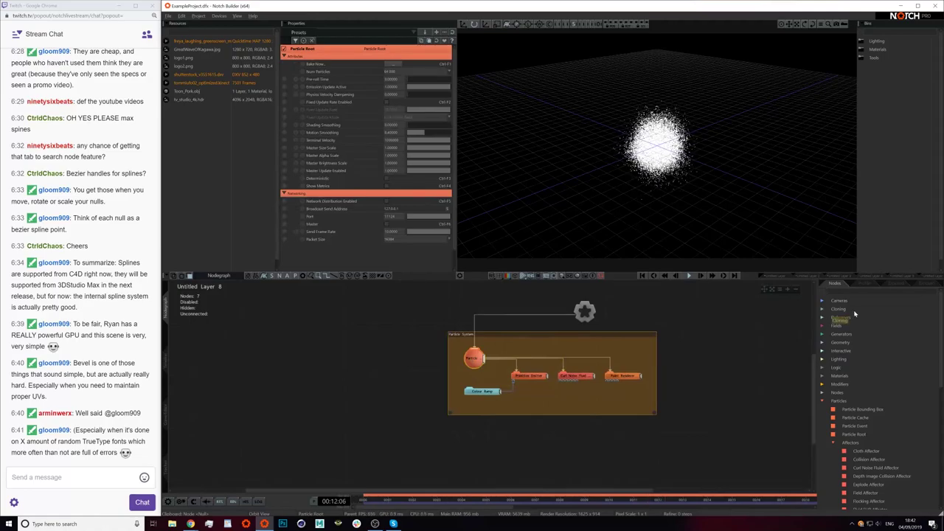
pyautogui.write('trail')
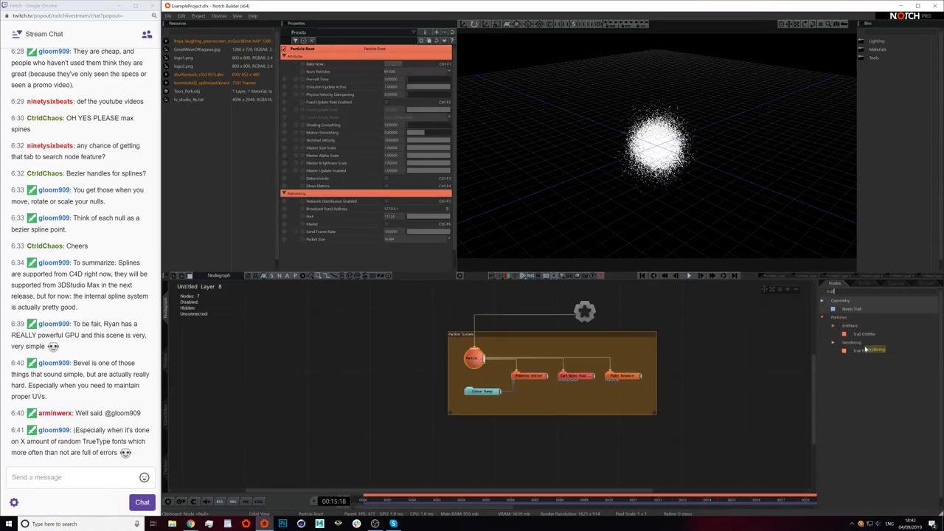
pyautogui.moveTo(865, 349); pyautogui.dragTo(548, 409)
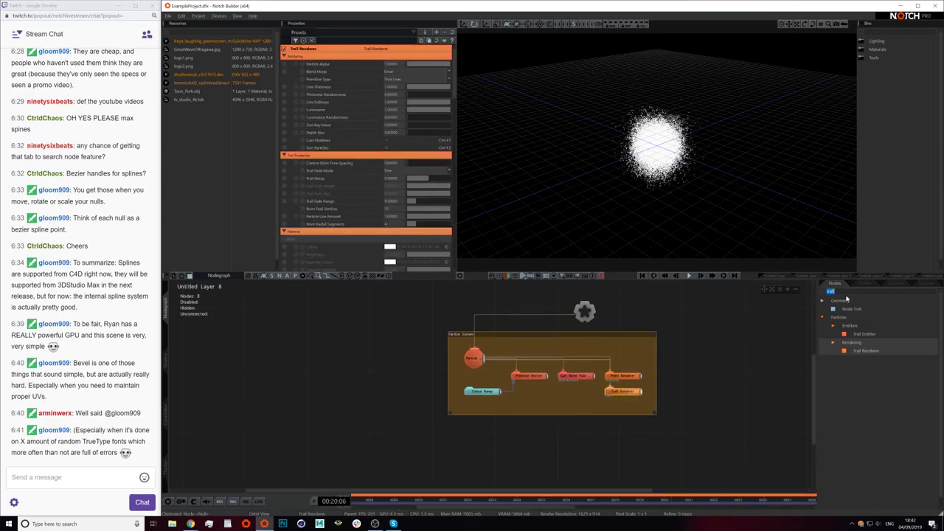
pyautogui.write('lut')
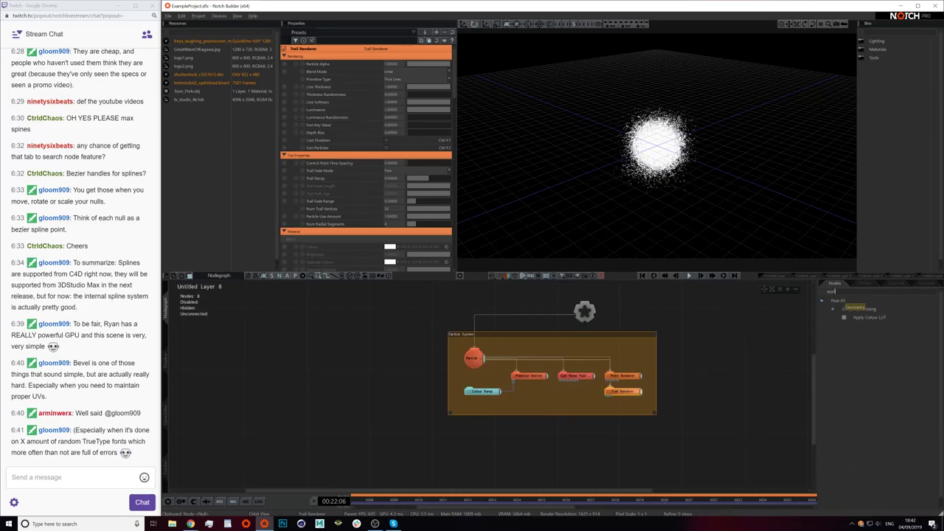
pyautogui.press('BackSpace')
pyautogui.press('BackSpace')
pyautogui.press('BackSpace')
# - Add an Edge Detect node connected to the layer's root node
pyautogui.write('edg')
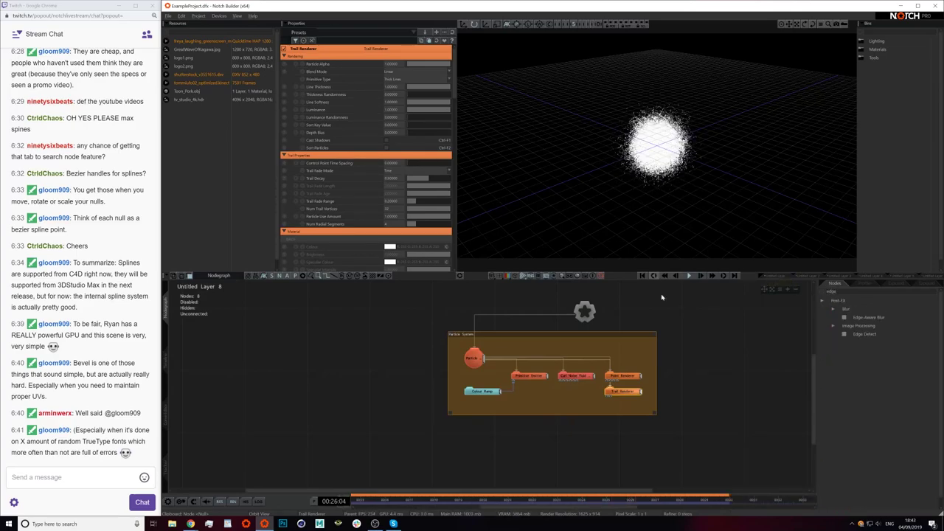
pyautogui.write('e')
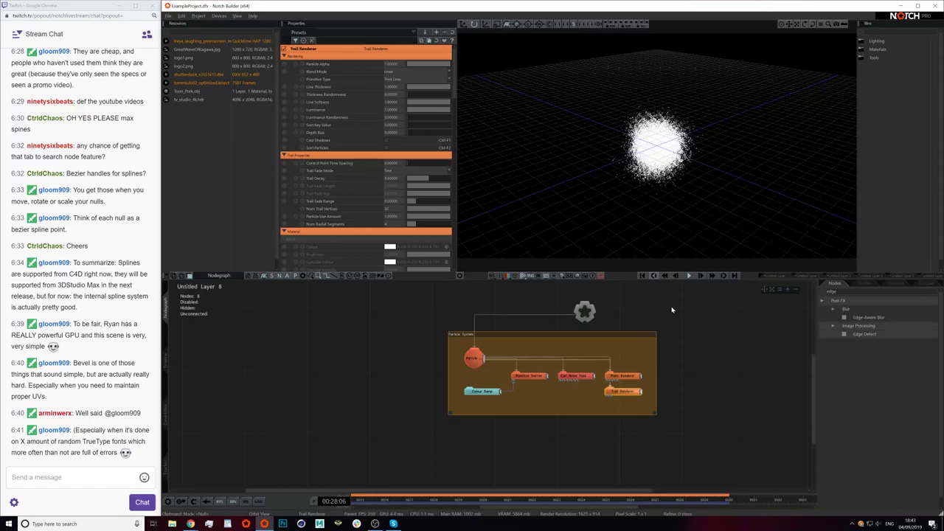
pyautogui.moveTo(672, 310); pyautogui.dragTo(672, 310)
pyautogui.press('r')
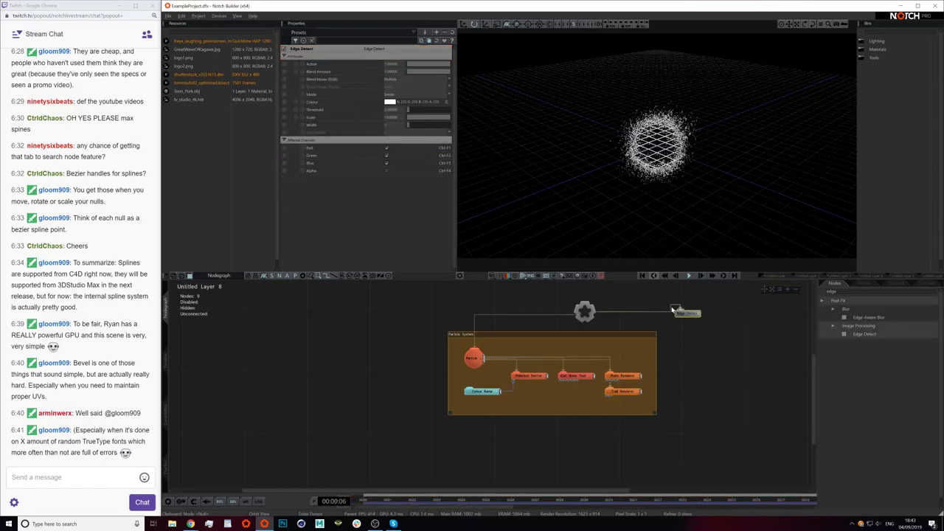
# - Disable the Edge Detect node and deselect it
pyautogui.press('space')
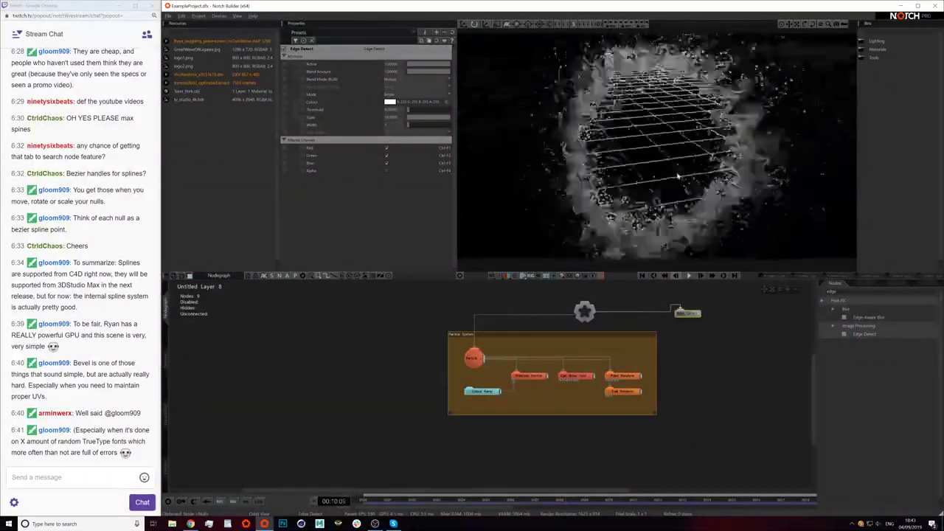
pyautogui.hotkey('ctrl', 'd')
pyautogui.click(699, 337)
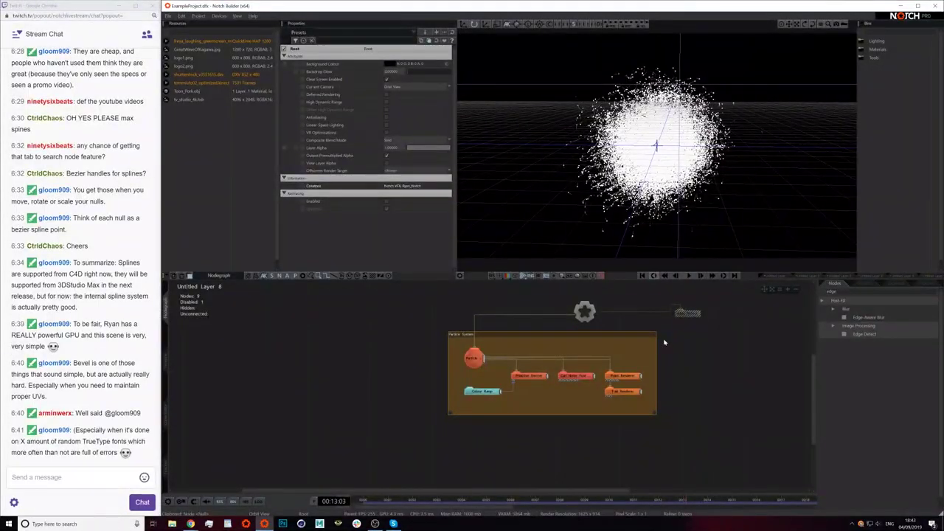
# - Find the Primitive Emitter node by name from an empty area of the nodegraph, then deselect it
pyautogui.moveTo(722, 342)
pyautogui.mouseDown(button='middle')
pyautogui.moveTo(396, 364)
pyautogui.moveTo(319, 432)
pyautogui.mouseUp(button='middle')
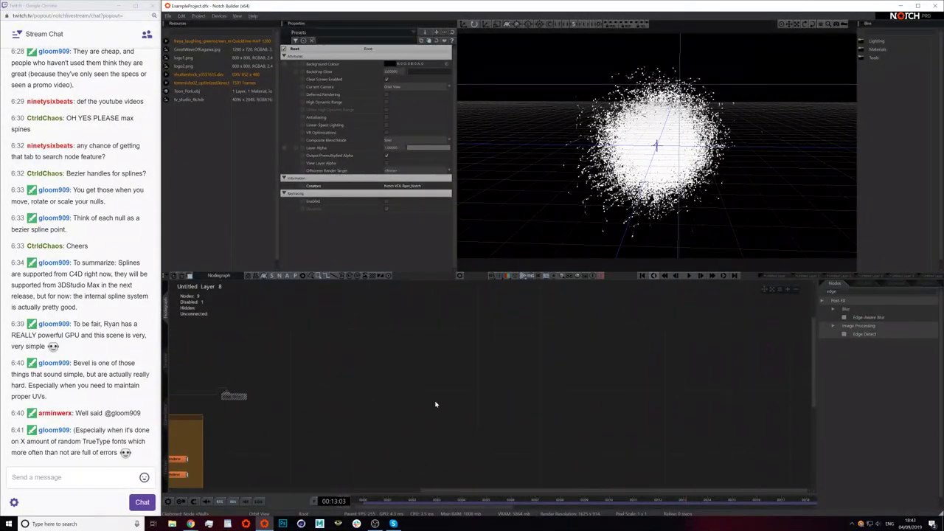
pyautogui.moveTo(568, 384); pyautogui.dragTo(474, 382, button='middle')
pyautogui.hotkey('ctrl', 'f')
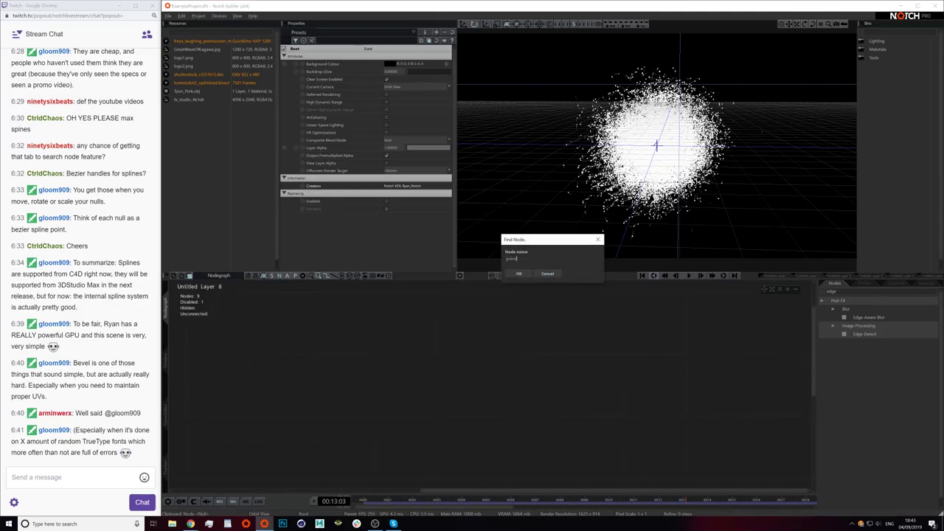
pyautogui.write('point')
pyautogui.press('Return')
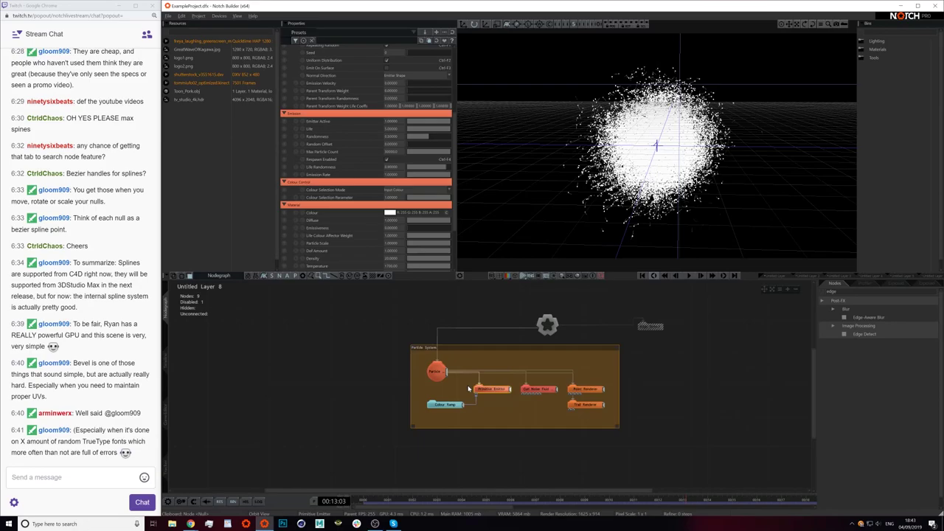
pyautogui.click(640, 382)
# - Bring the layer's root node back into view after panning away to an empty area of the nodegraph
pyautogui.moveTo(702, 380); pyautogui.dragTo(425, 374, button='middle')
pyautogui.moveTo(729, 422); pyautogui.dragTo(546, 317, button='middle')
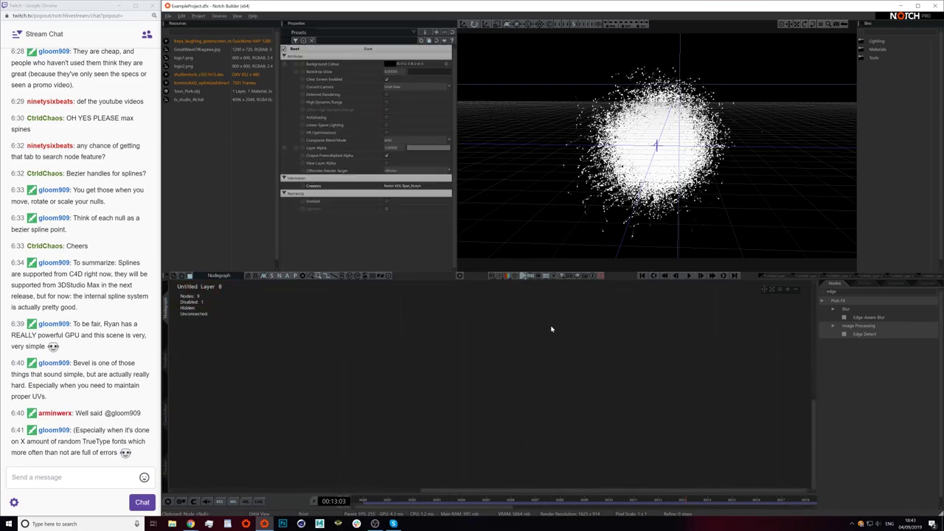
pyautogui.press('f')
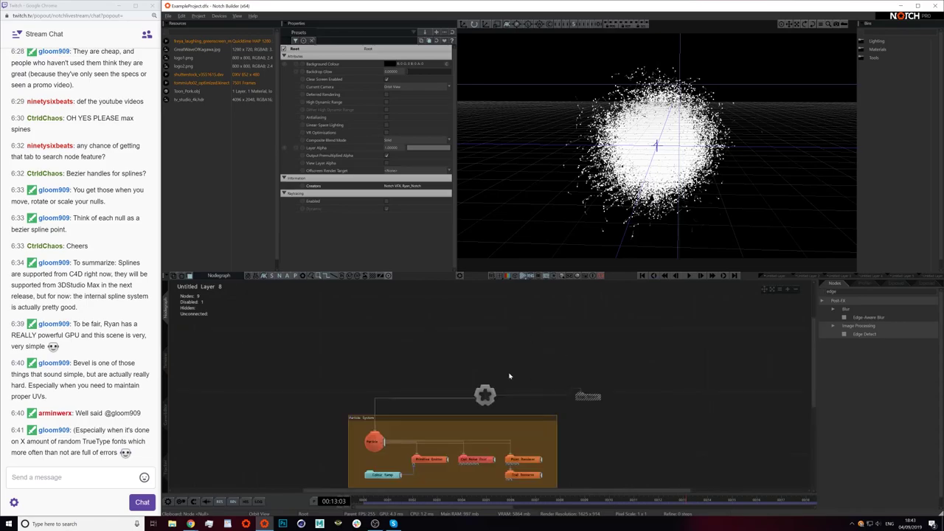
pyautogui.scroll(2, 484, 374)
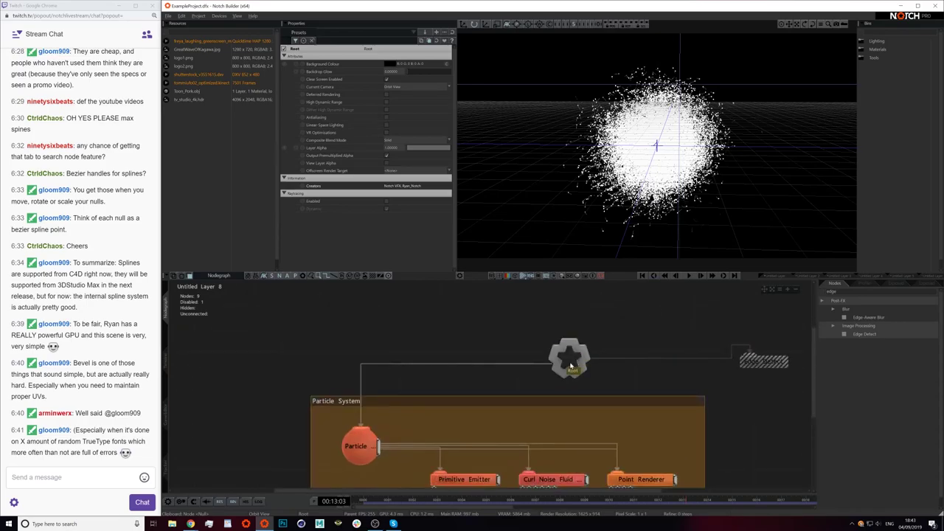
pyautogui.moveTo(681, 410); pyautogui.dragTo(613, 371, button='middle')
# - Select the Point Renderer to view its properties, deselect it and clear the node search
pyautogui.click(590, 441)
pyautogui.moveTo(797, 432); pyautogui.dragTo(733, 381, button='middle')
pyautogui.scroll(-5, 452, 348)
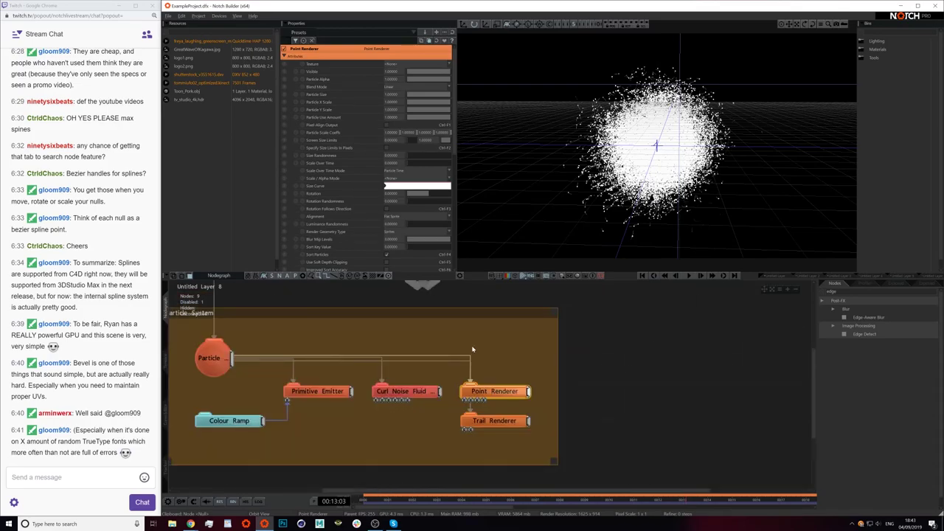
pyautogui.click(640, 368)
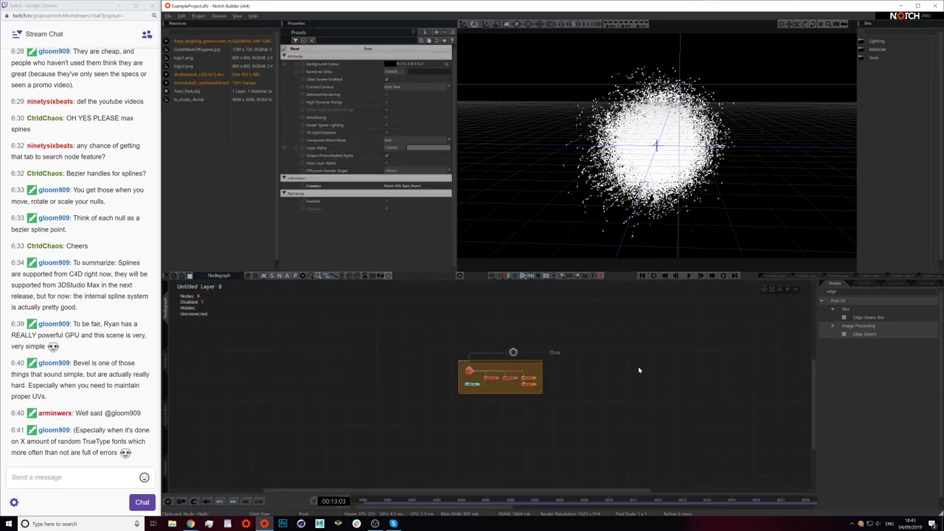
pyautogui.click(826, 292)
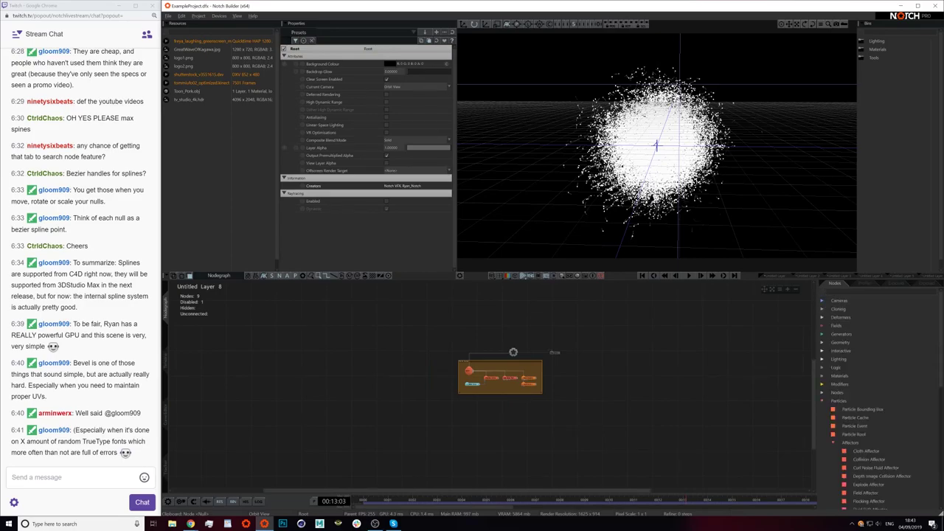
# - Add a Shape 3D node connected to the layer root and move its sphere along X, clear of the particle cloud
pyautogui.write('Shape')
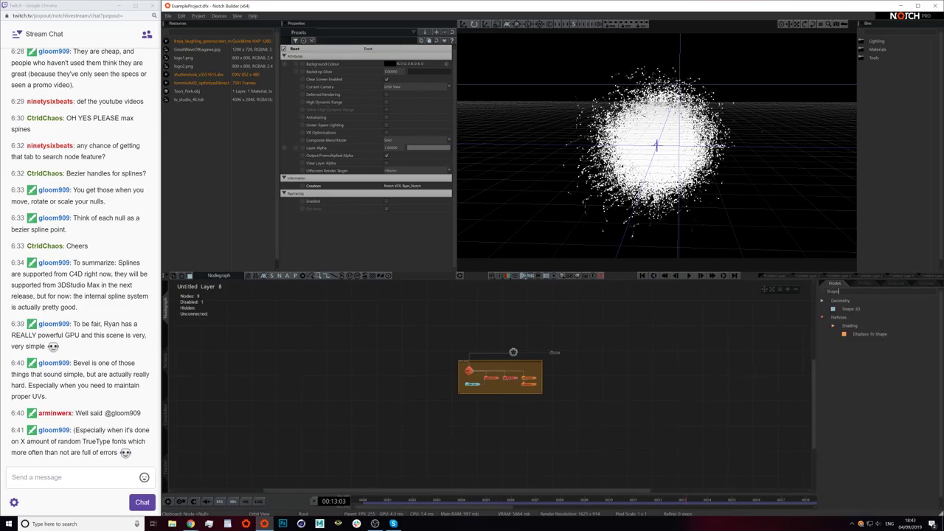
pyautogui.moveTo(848, 308); pyautogui.dragTo(601, 358)
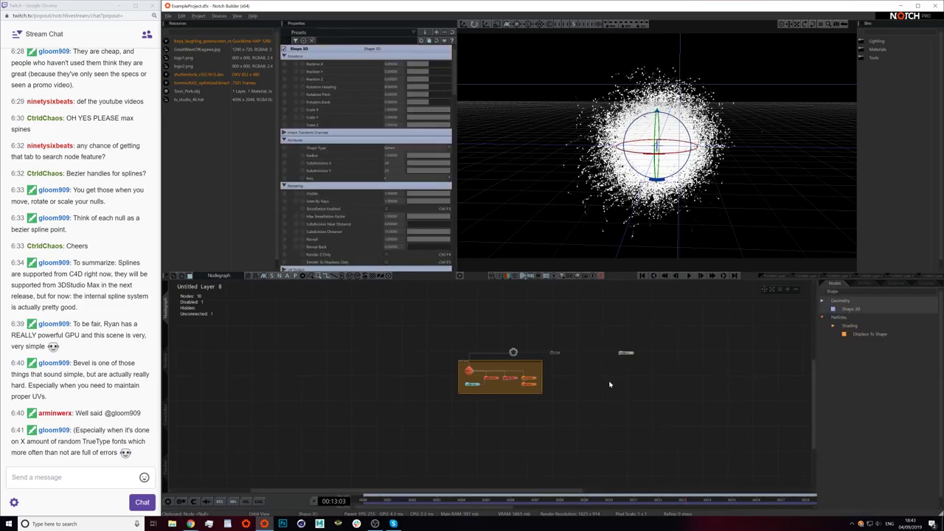
pyautogui.press('w')
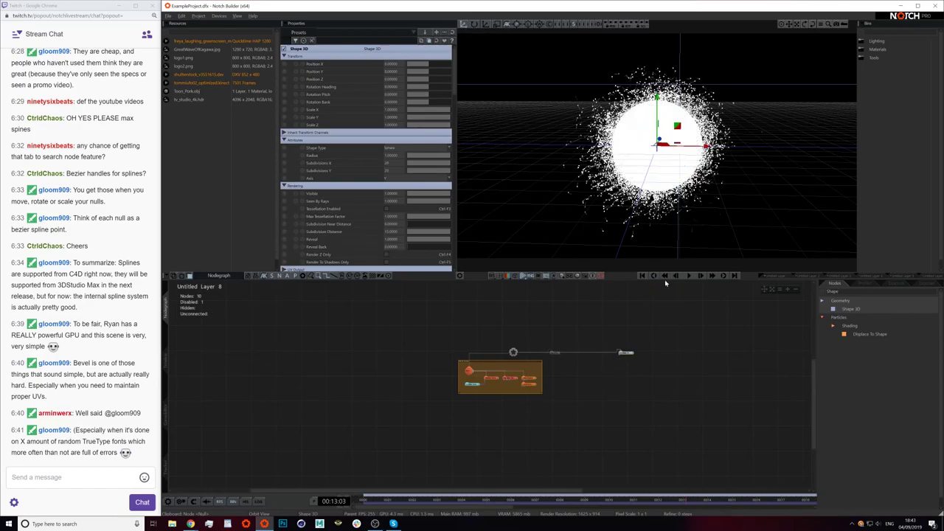
pyautogui.moveTo(704, 146); pyautogui.dragTo(874, 151)
pyautogui.scroll(-5, 705, 198)
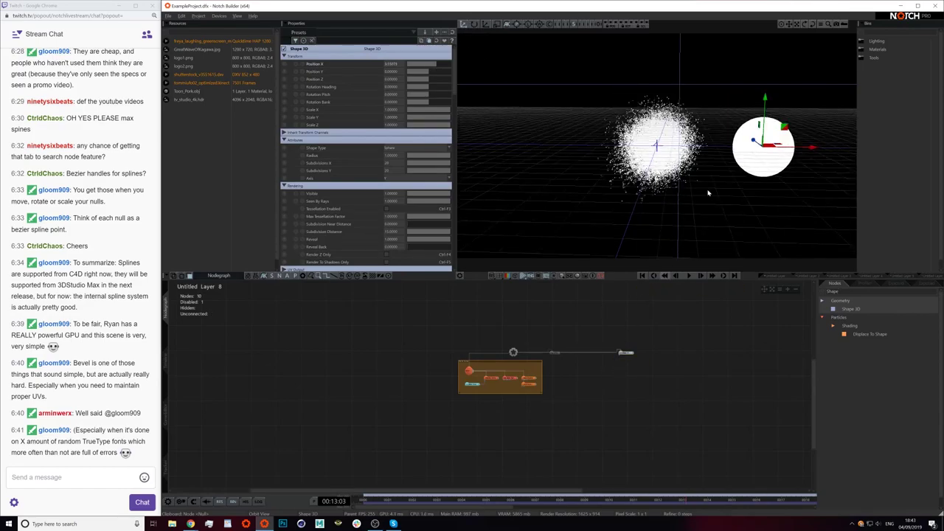
pyautogui.moveTo(706, 195); pyautogui.dragTo(710, 200)
pyautogui.click(639, 385)
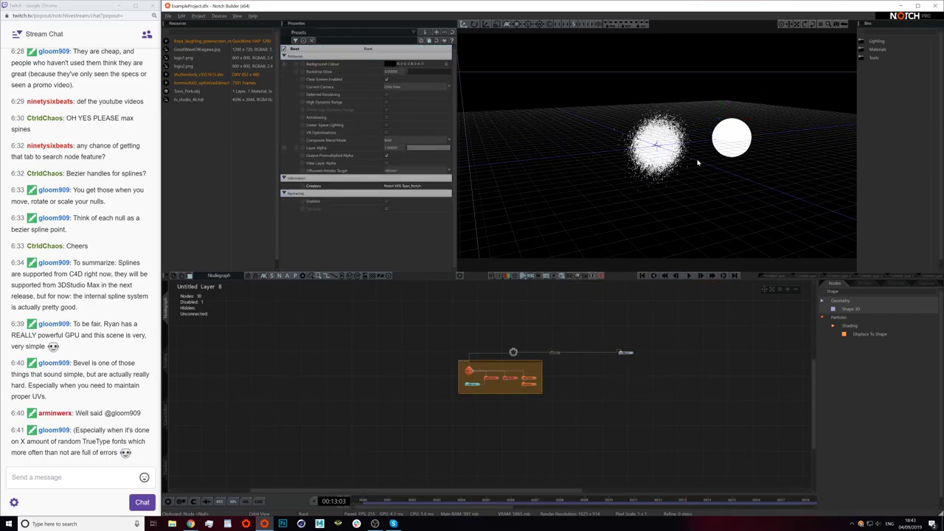
# - Reposition the Shape 3D node before the root and the Particle System group after it, and move the sphere across the cloud along negative X
pyautogui.click(731, 144)
pyautogui.moveTo(625, 357); pyautogui.dragTo(475, 354)
pyautogui.moveTo(760, 136); pyautogui.dragTo(556, 183)
pyautogui.click(728, 184)
pyautogui.moveTo(539, 364); pyautogui.dragTo(611, 367)
pyautogui.click(557, 177)
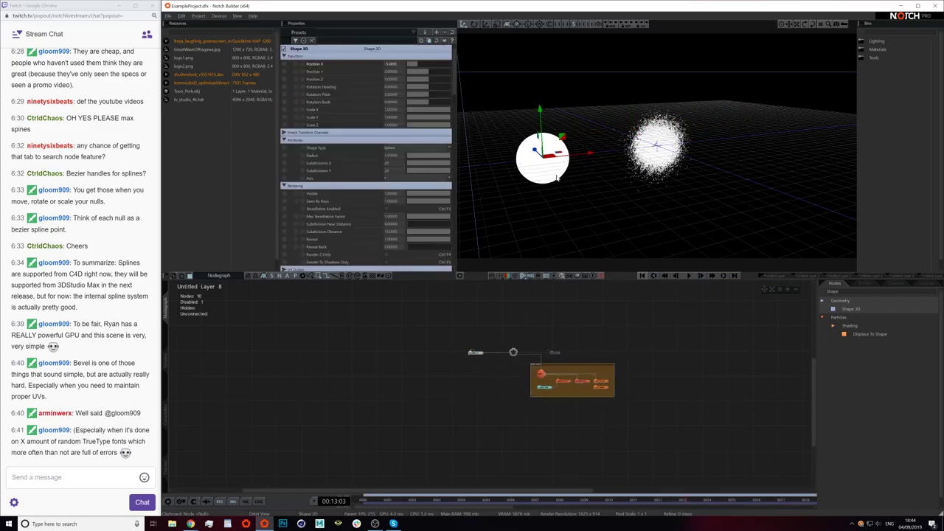
# - Move the sphere back across the particle cloud to about 1.7 in X, offset slightly in negative Z
pyautogui.moveTo(563, 156); pyautogui.dragTo(782, 153)
pyautogui.keyDown('alt'); pyautogui.moveTo(613, 206); pyautogui.dragTo(643, 197); pyautogui.keyUp('alt')
pyautogui.scroll(5, 644, 197)
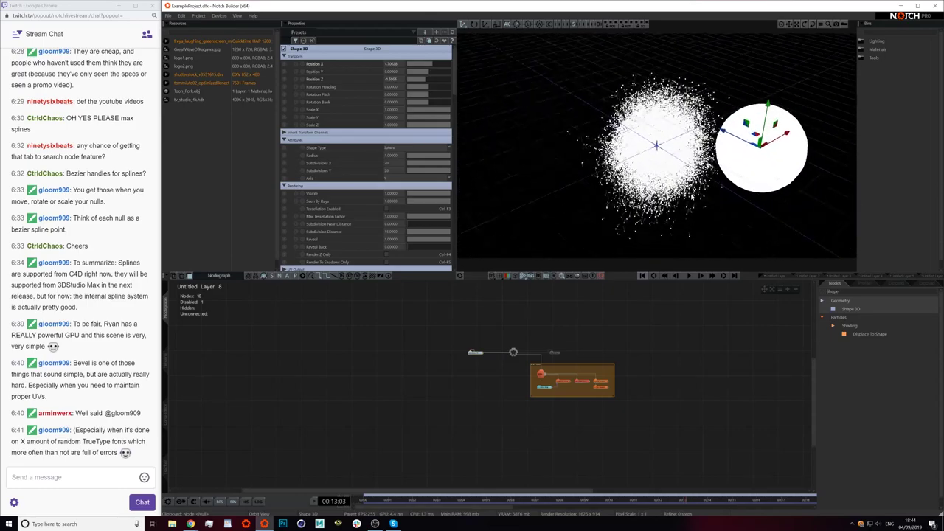
pyautogui.keyDown('alt'); pyautogui.moveTo(708, 209); pyautogui.dragTo(675, 203); pyautogui.keyUp('alt')
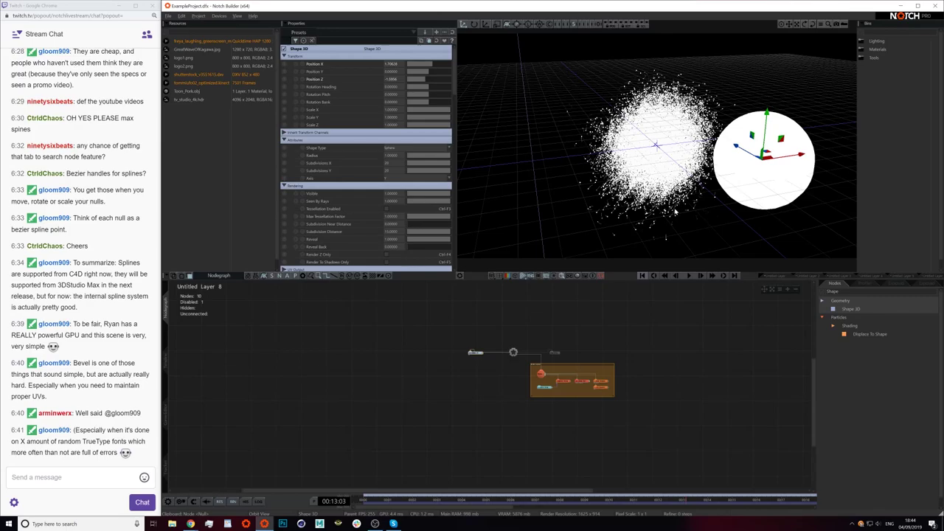
# - Place the Edge Detect and Shape 3D nodes side by side beneath the root, and shift them together with the Particle System group
pyautogui.moveTo(478, 353); pyautogui.dragTo(505, 367)
pyautogui.scroll(3, 547, 375)
pyautogui.moveTo(549, 379); pyautogui.dragTo(408, 406, button='middle')
pyautogui.moveTo(528, 315); pyautogui.dragTo(347, 352)
pyautogui.moveTo(274, 340); pyautogui.dragTo(637, 449)
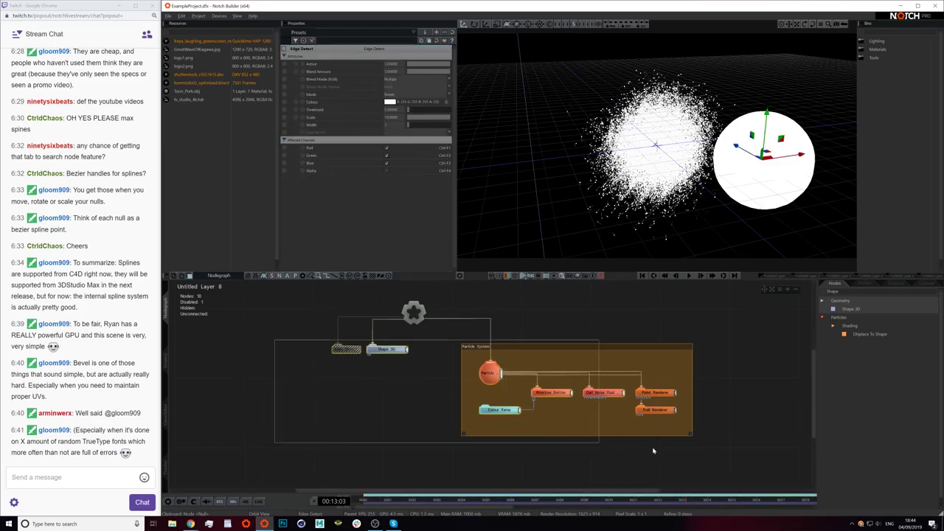
pyautogui.click(636, 448)
pyautogui.moveTo(702, 461); pyautogui.dragTo(321, 329)
pyautogui.moveTo(402, 351)
pyautogui.mouseDown()
pyautogui.moveTo(339, 351)
pyautogui.moveTo(377, 339)
pyautogui.moveTo(359, 335)
pyautogui.moveTo(370, 362)
pyautogui.moveTo(373, 350)
pyautogui.mouseUp()
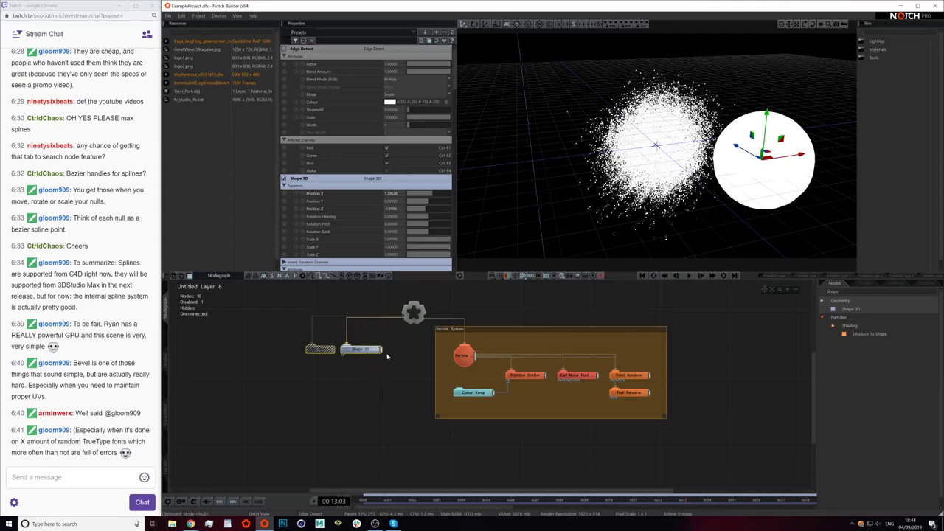
pyautogui.click(392, 361)
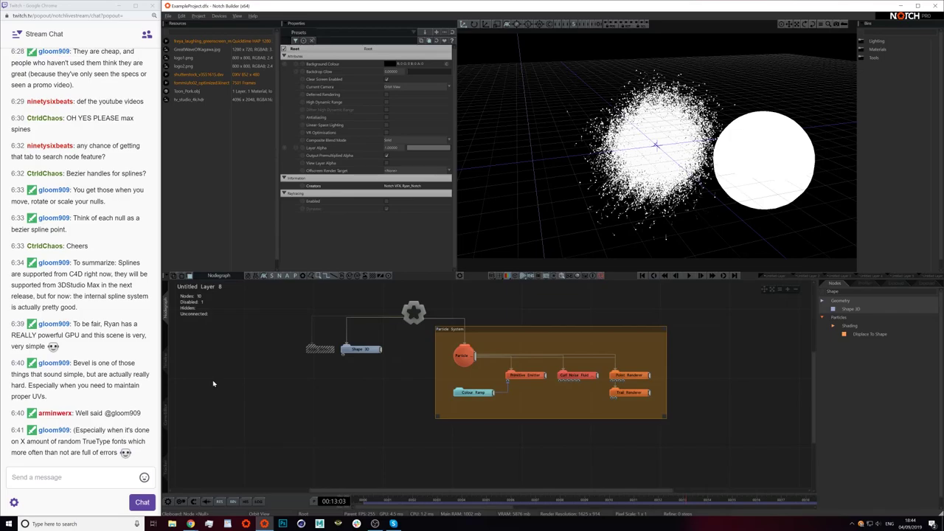
# - Create a new layer in the timeline from the Clone to 3D grid template
pyautogui.click(167, 364)
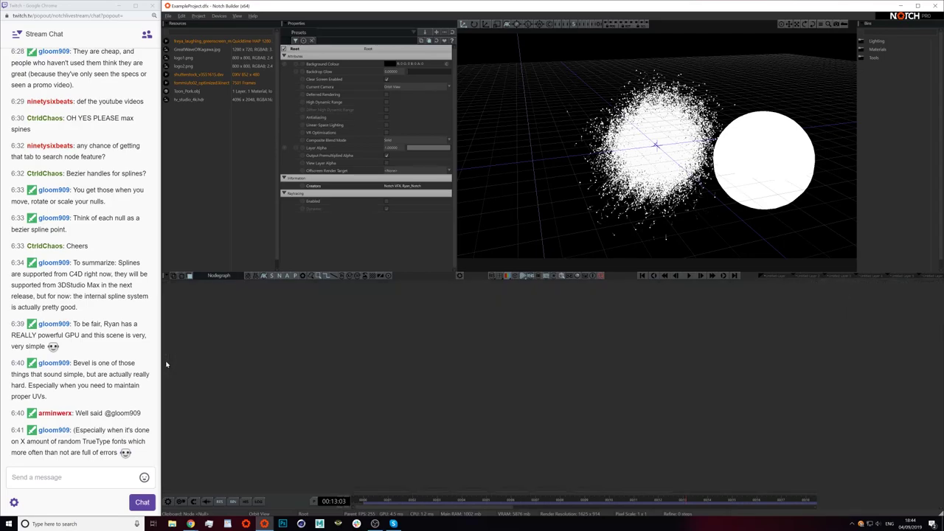
pyautogui.click(194, 349)
pyautogui.rightClick(280, 324)
pyautogui.click(221, 232)
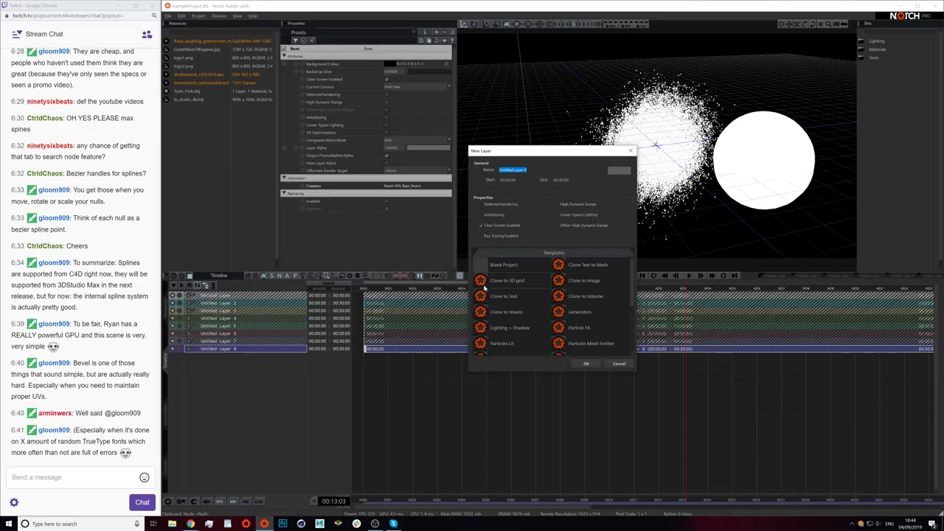
pyautogui.press('Escape')
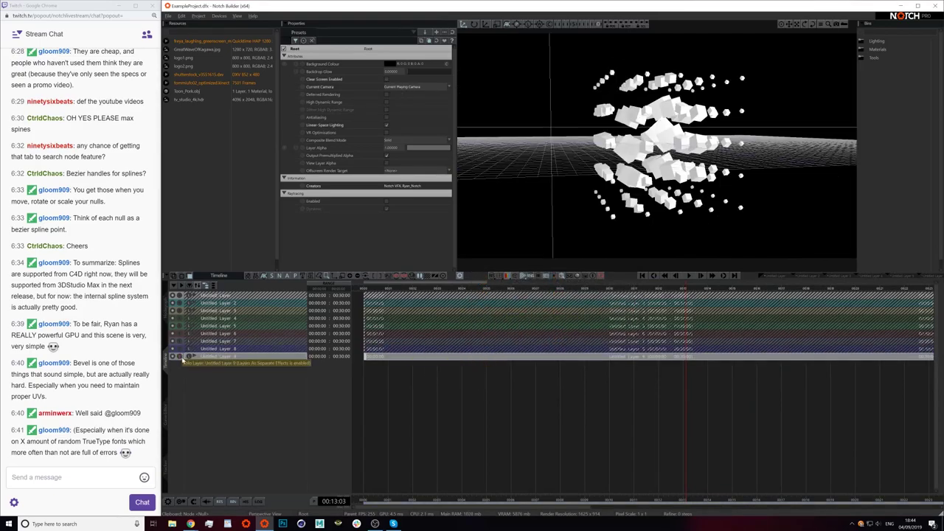
# - Delete the template's cloning nodes and Light from the new layer's nodegraph, keeping only the root
pyautogui.press('Tab')
pyautogui.moveTo(411, 413); pyautogui.dragTo(544, 324)
pyautogui.moveTo(438, 325); pyautogui.dragTo(550, 435)
pyautogui.press('Delete')
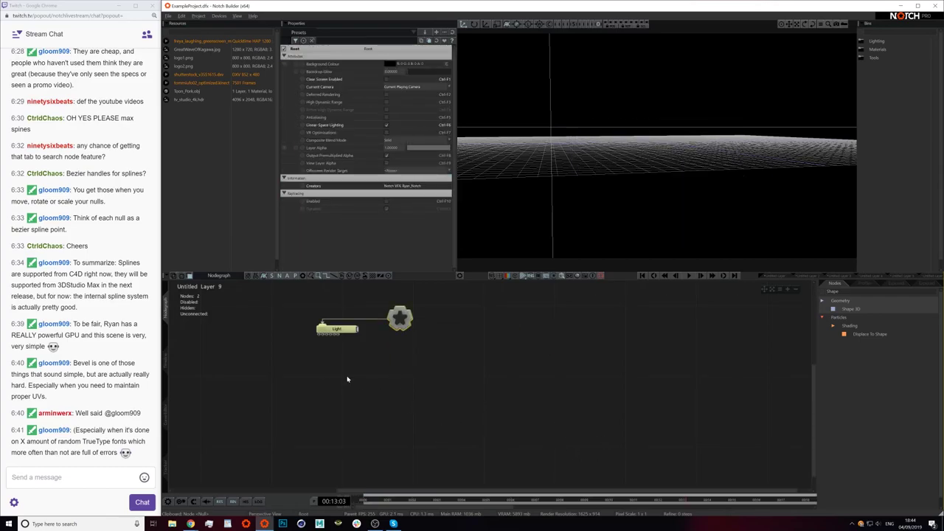
pyautogui.click(355, 329)
pyautogui.press('Delete')
# - Find the Sky Light node by name and add it beneath the layer root, then deselect it
pyautogui.write('Sky')
pyautogui.moveTo(849, 325); pyautogui.dragTo(356, 352)
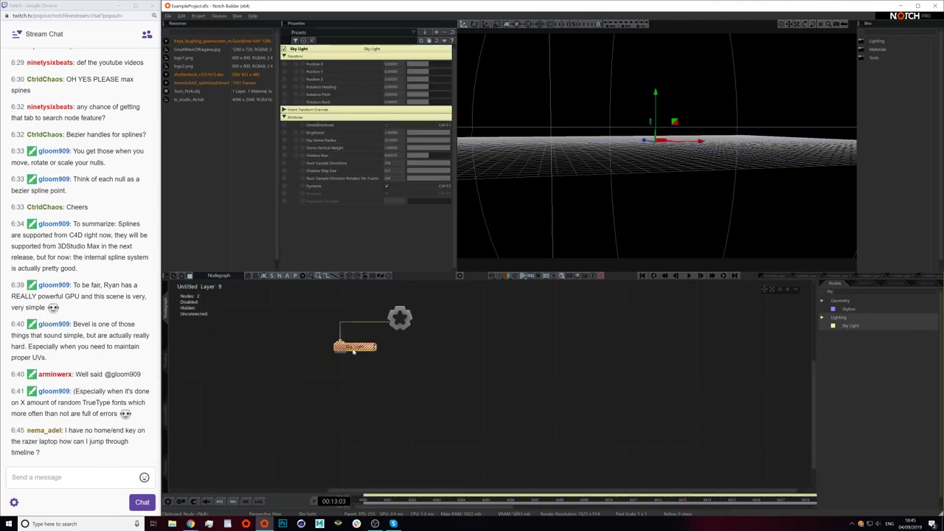
pyautogui.click(531, 338)
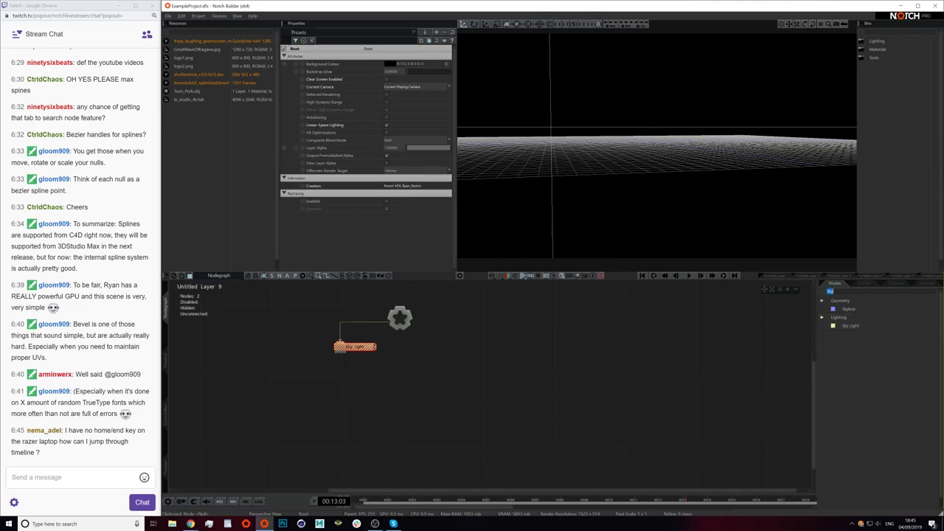
# - Add the .kinect resource to the nodegraph as a Depth Camera / Kinect Source and preview its RGB image in the viewport
pyautogui.click(244, 118)
pyautogui.moveTo(210, 85); pyautogui.dragTo(454, 369)
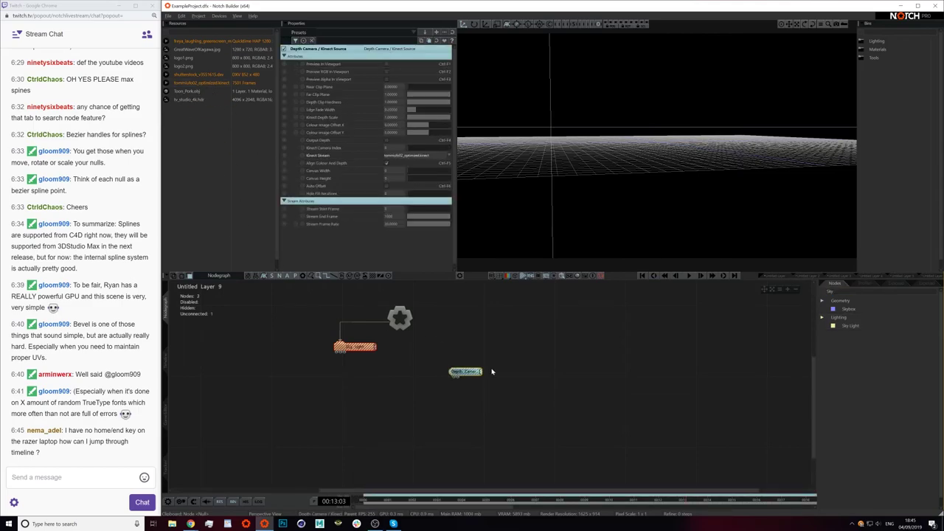
pyautogui.click(387, 72)
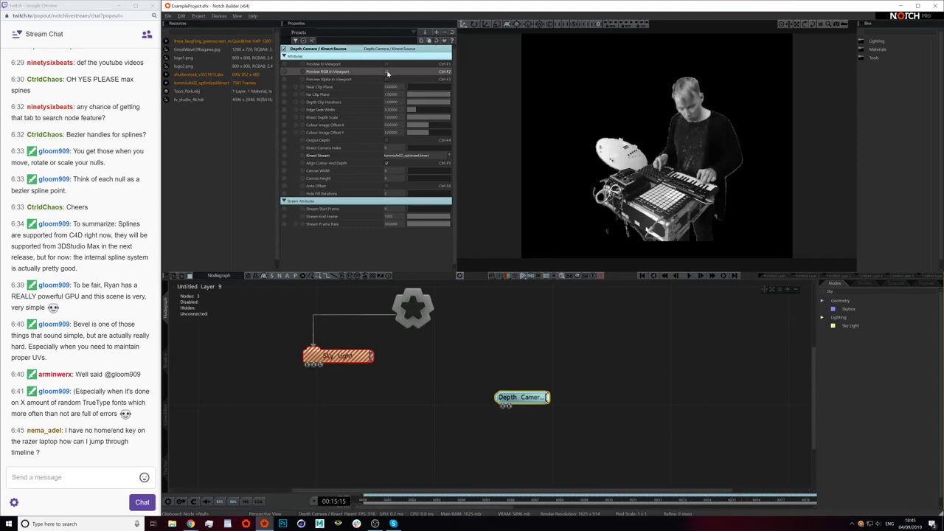
pyautogui.click(756, 364)
# - Add a Depth Camera / Kinect Mesh node, feed it from the Kinect source and connect it to the layer root
pyautogui.press('BackSpace')
pyautogui.press('BackSpace')
pyautogui.press('BackSpace')
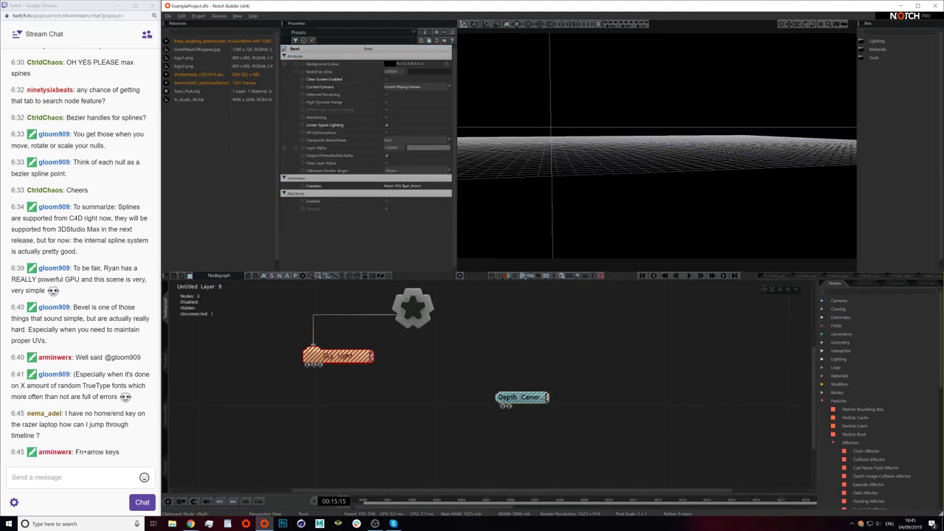
pyautogui.write('Kine')
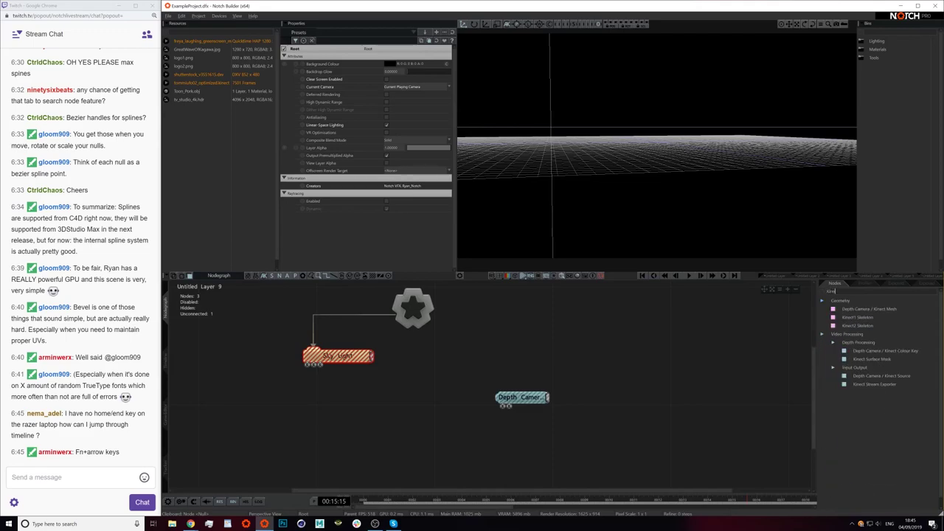
pyautogui.moveTo(874, 319); pyautogui.dragTo(538, 388)
pyautogui.moveTo(616, 405); pyautogui.dragTo(499, 405)
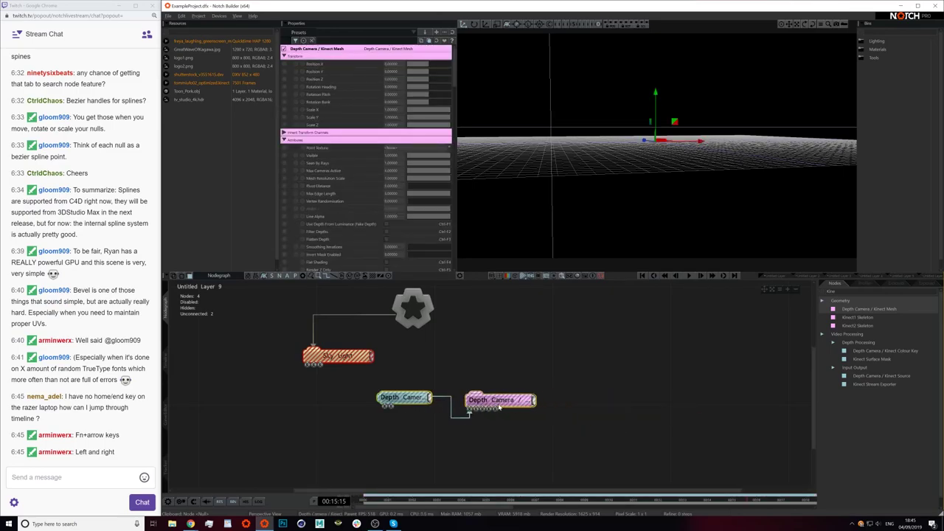
pyautogui.click(503, 373)
pyautogui.moveTo(427, 326); pyautogui.dragTo(475, 390)
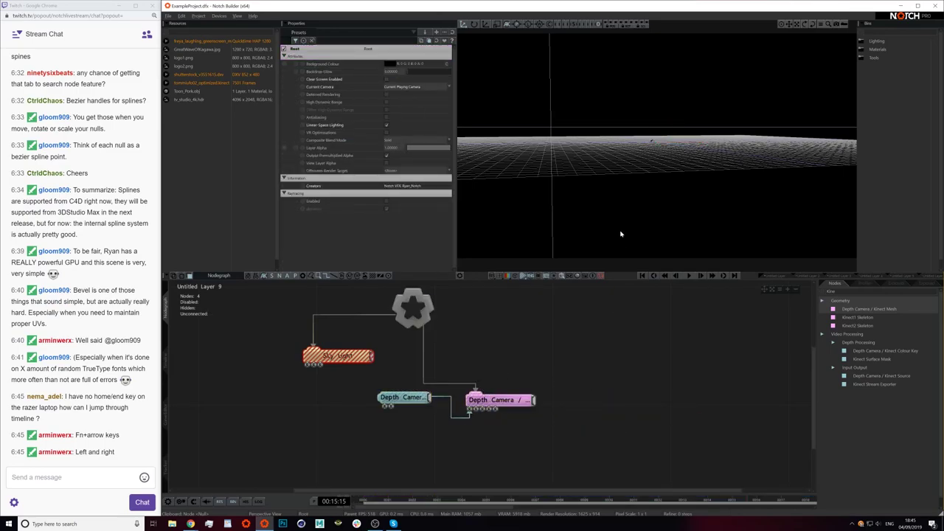
# - Add an Ambient Light above the Sky Light, disable the Sky Light and view the Kinect mesh from another angle
pyautogui.keyDown('alt'); pyautogui.moveTo(642, 72); pyautogui.dragTo(607, 169); pyautogui.keyUp('alt')
pyautogui.keyDown('alt'); pyautogui.moveTo(607, 169); pyautogui.dragTo(741, 160, button='right'); pyautogui.keyUp('alt')
pyautogui.moveTo(740, 160); pyautogui.dragTo(774, 222)
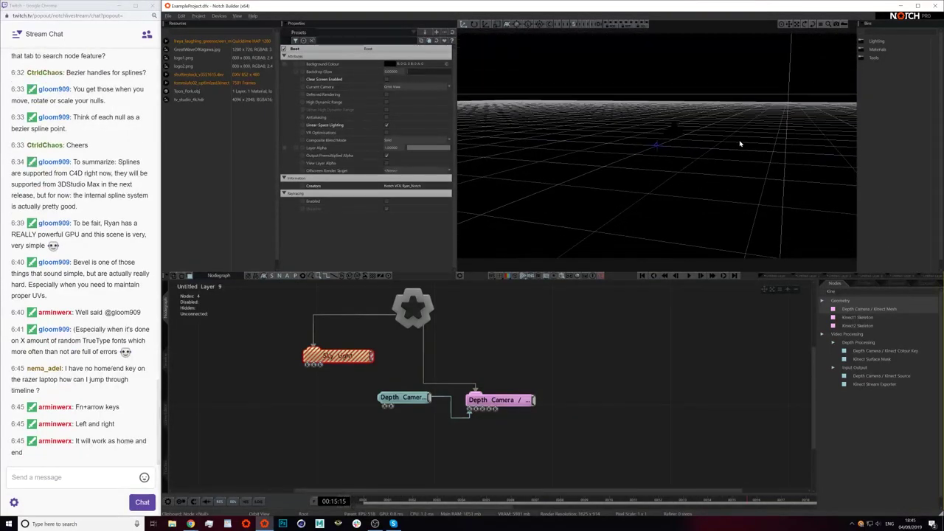
pyautogui.write('Am')
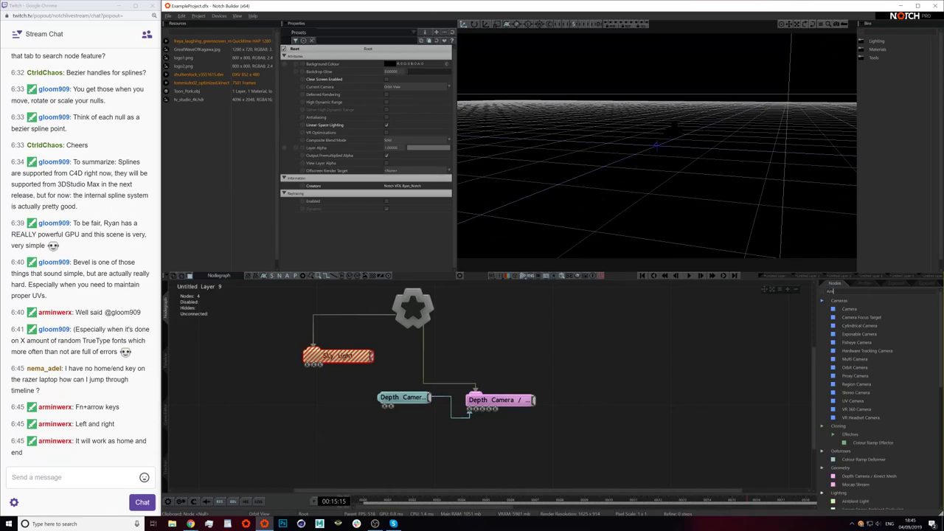
pyautogui.write('bi')
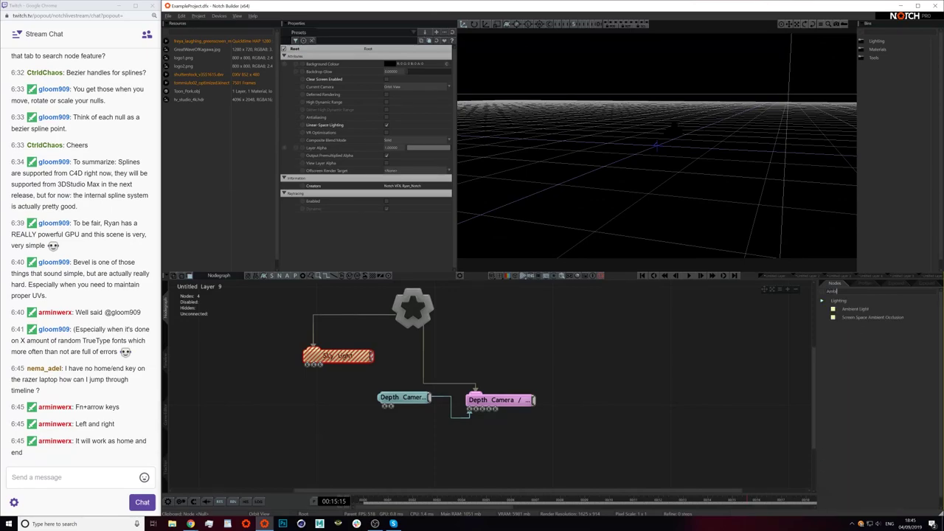
pyautogui.moveTo(856, 308); pyautogui.dragTo(337, 326)
pyautogui.click(629, 199)
pyautogui.moveTo(629, 199); pyautogui.dragTo(617, 181)
pyautogui.scroll(8, 740, 171)
pyautogui.moveTo(771, 167); pyautogui.dragTo(638, 196)
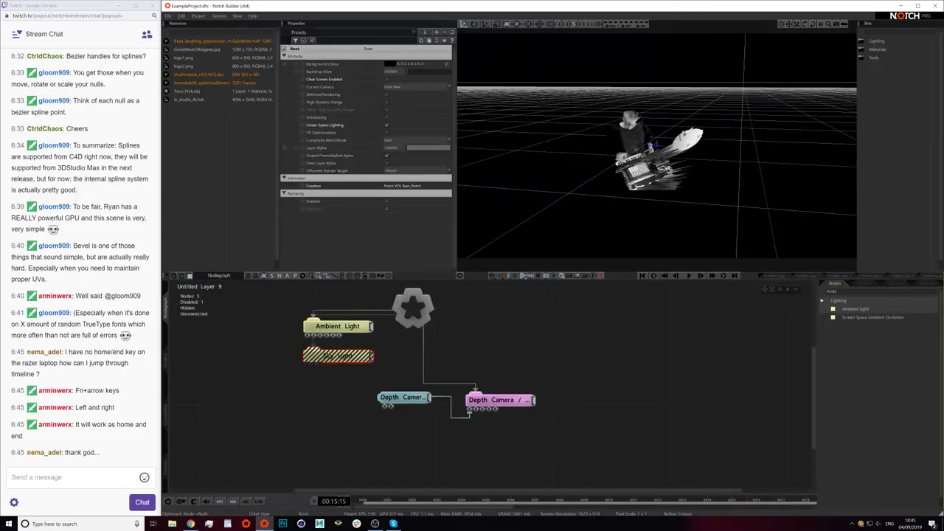
# - Add a Mesh Emitter and a Particle Root node to the nodegraph
pyautogui.write('mesh')
pyautogui.moveTo(882, 381); pyautogui.dragTo(613, 360)
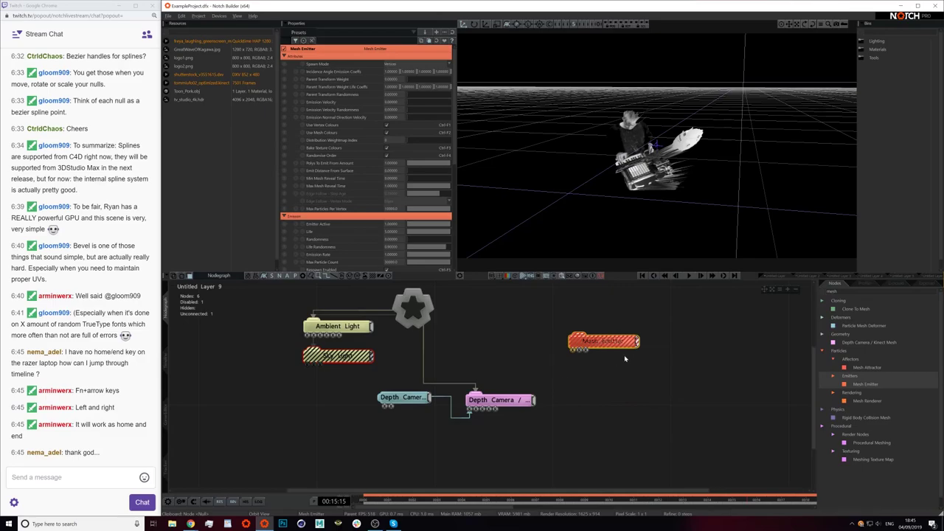
pyautogui.write('Parti')
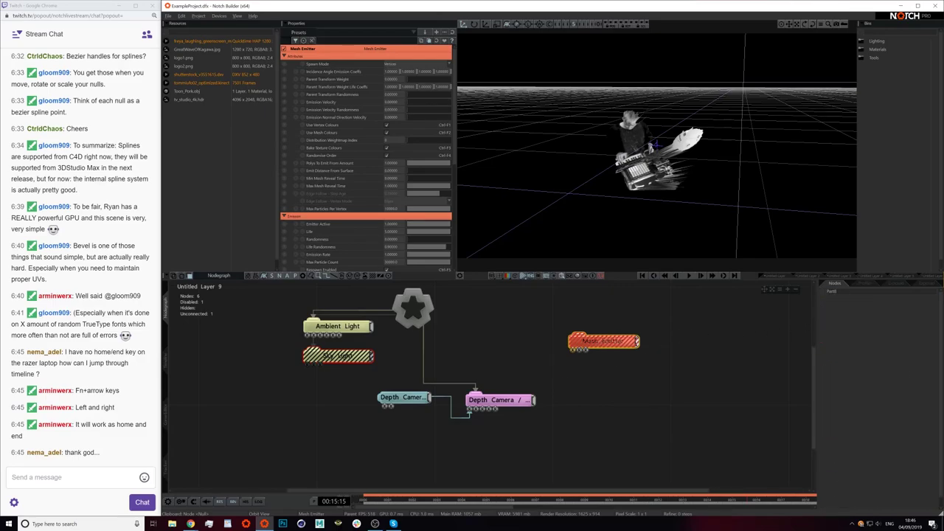
pyautogui.moveTo(854, 401); pyautogui.dragTo(530, 351)
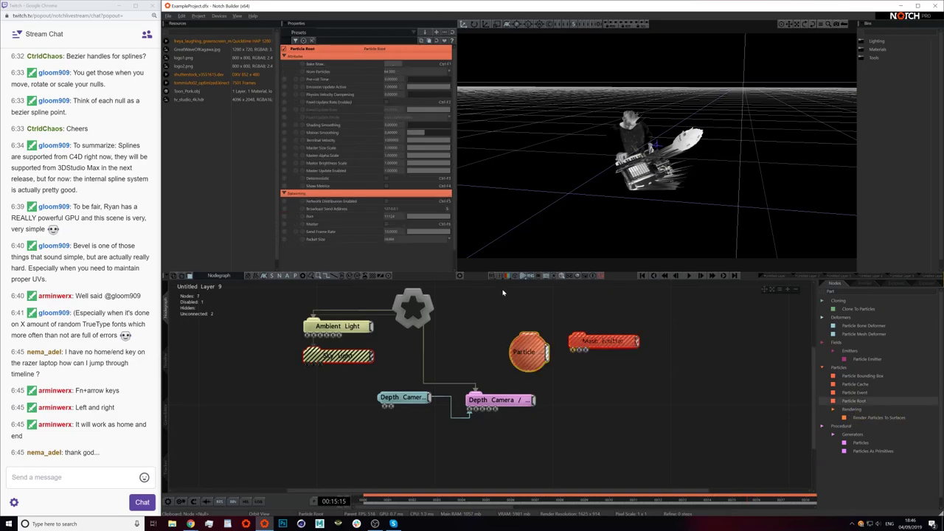
# - Link the Particle Root to the layer root, the Mesh Emitter to the Particle Root and Kinect mesh, and add a Trail Renderer to the Particle Root
pyautogui.moveTo(504, 293); pyautogui.dragTo(594, 364)
pyautogui.press('c')
pyautogui.click(604, 372)
pyautogui.moveTo(534, 400); pyautogui.dragTo(599, 398)
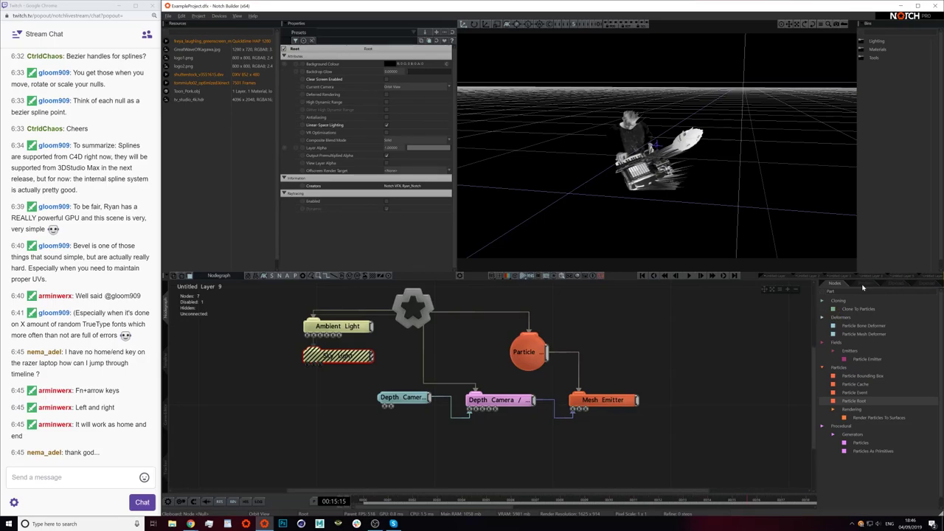
pyautogui.write('trail')
pyautogui.moveTo(865, 351); pyautogui.dragTo(680, 402)
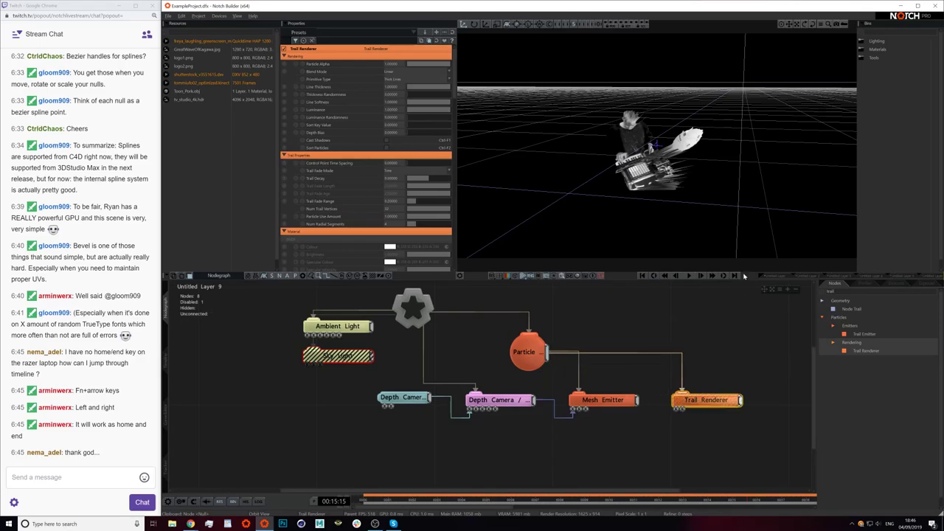
# - Set the material Alpha Mode of the Depth Camera / Kinect Mesh to Alpha Blended
pyautogui.click(514, 395)
pyautogui.scroll(-6, 410, 139)
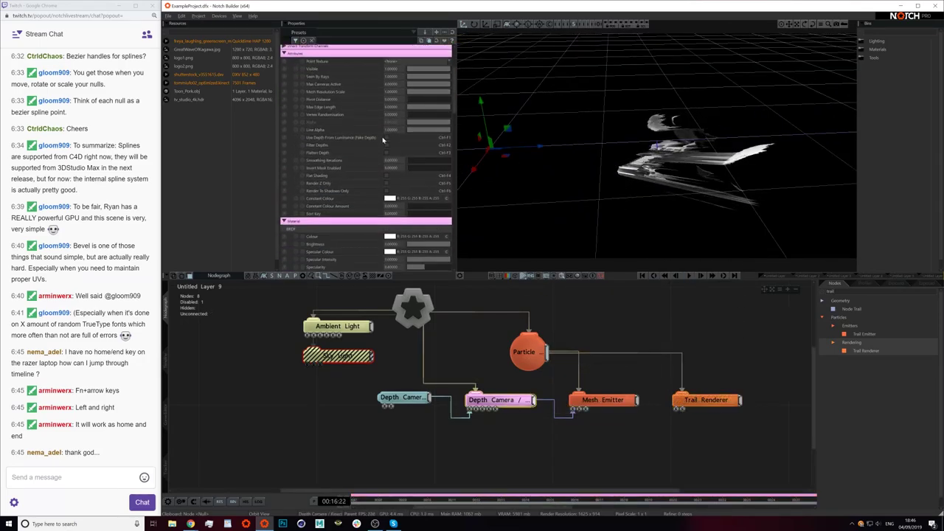
pyautogui.scroll(-2, 395, 204)
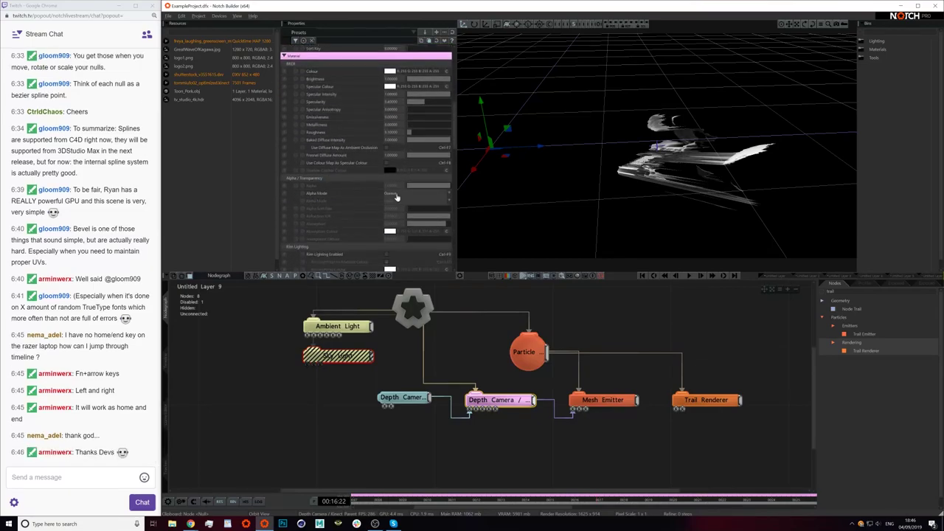
pyautogui.click(398, 194)
pyautogui.click(399, 215)
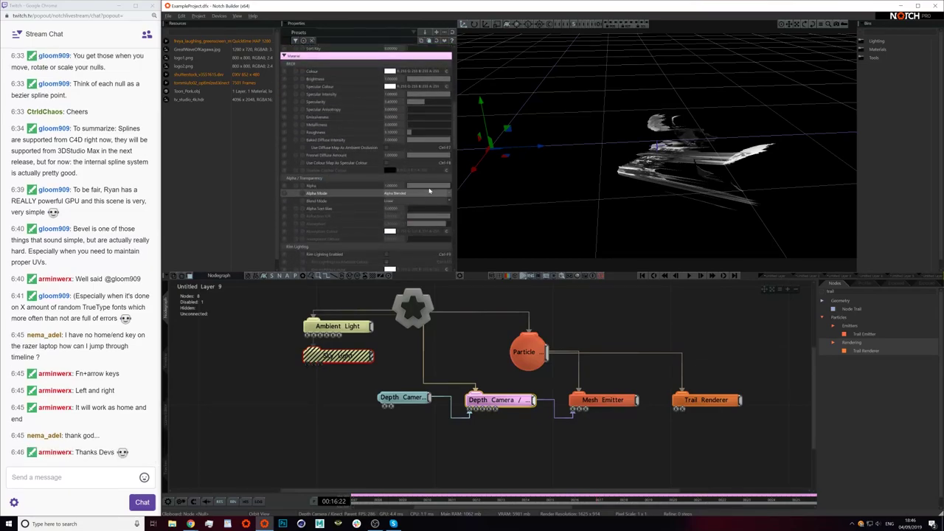
# - Try a lower material Alpha on the Depth Camera / Kinect Mesh, viewing the figure close up from the front
pyautogui.moveTo(442, 187); pyautogui.dragTo(398, 189)
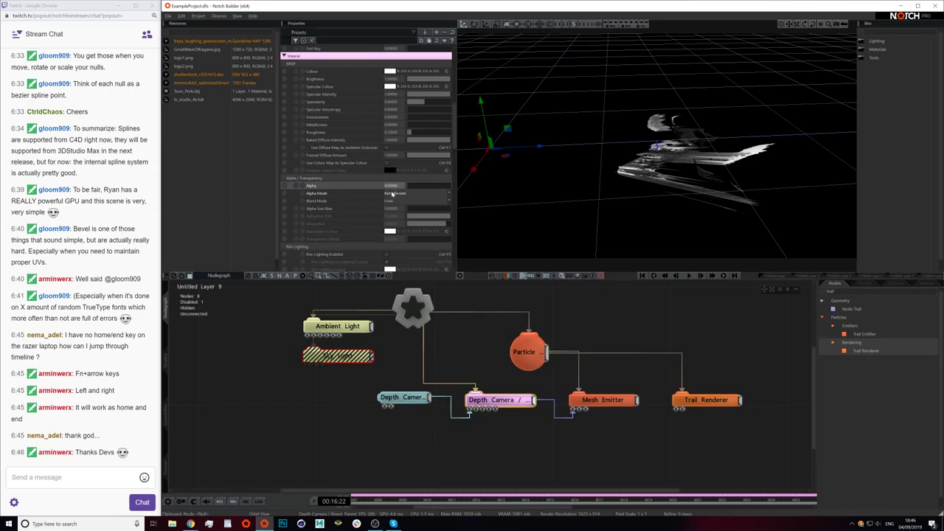
pyautogui.moveTo(561, 168); pyautogui.dragTo(738, 157, button='right')
pyautogui.scroll(6, 661, 159)
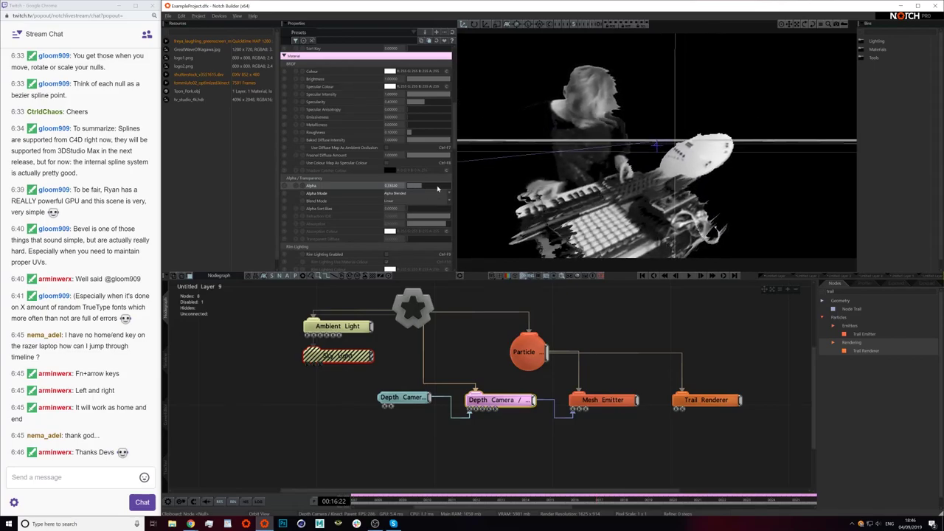
pyautogui.scroll(3, 343, 152)
pyautogui.scroll(8, 371, 177)
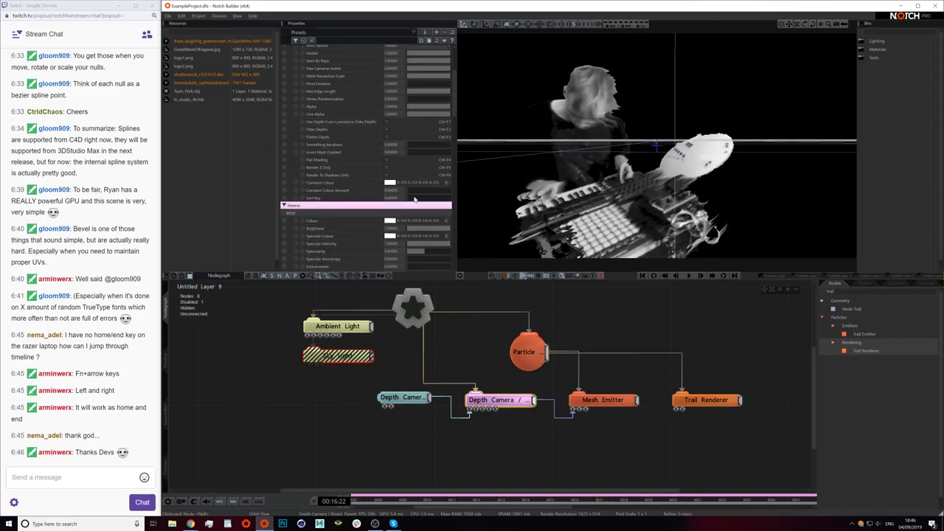
pyautogui.scroll(5, 371, 181)
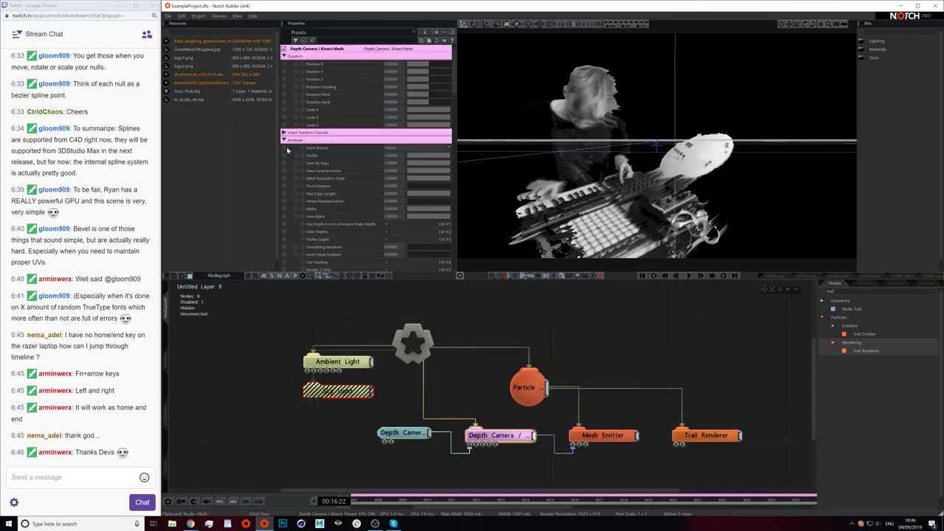
# - Browse the Kinect Mesh's Inherit Transform Channels, Attributes and Material sections, and view the mesh from farther away
pyautogui.click(287, 140)
pyautogui.click(284, 148)
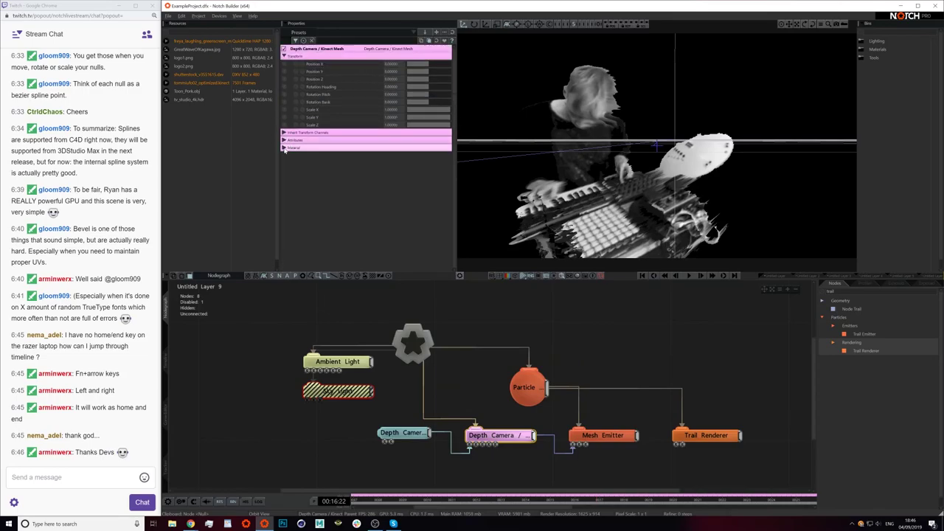
pyautogui.click(285, 149)
pyautogui.click(285, 132)
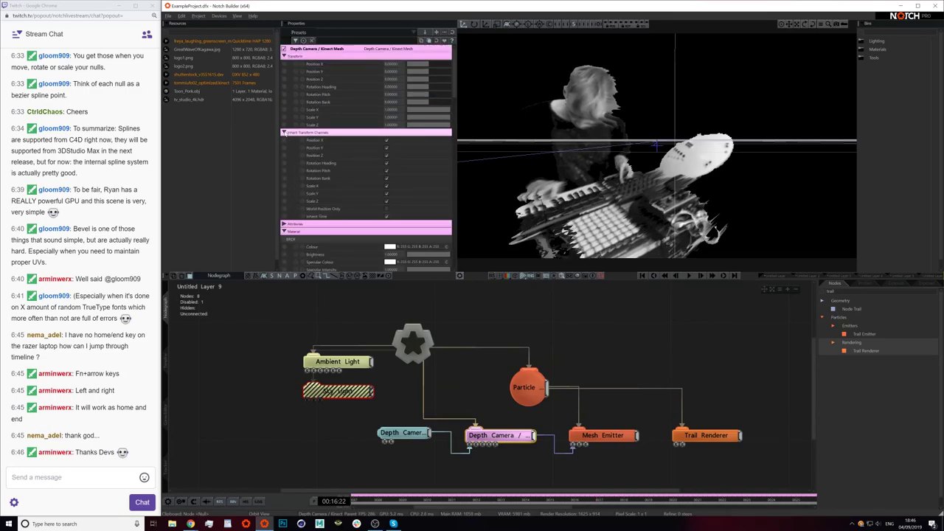
pyautogui.click(285, 134)
pyautogui.click(285, 140)
pyautogui.moveTo(720, 187); pyautogui.dragTo(674, 206, button='right')
pyautogui.scroll(-5, 733, 194)
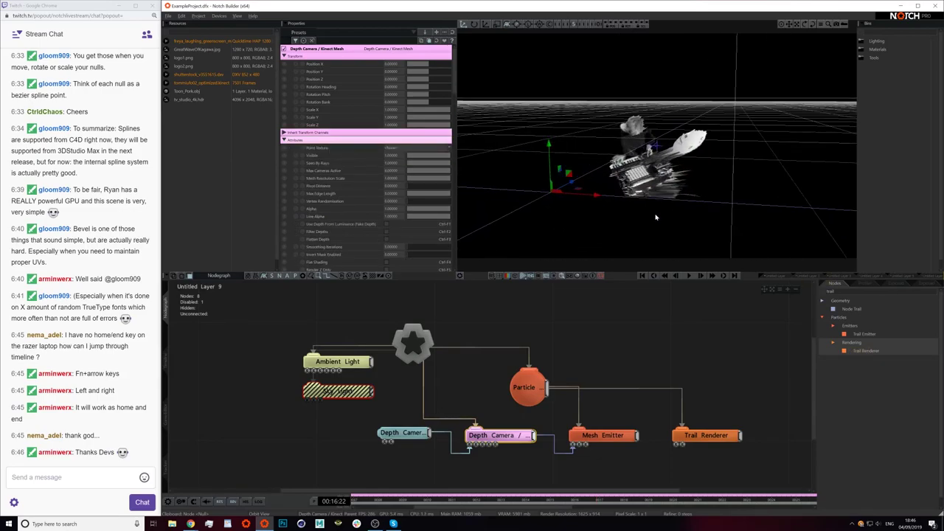
# - Compare the properties of the Trail Renderer and the Mesh Emitter
pyautogui.click(713, 433)
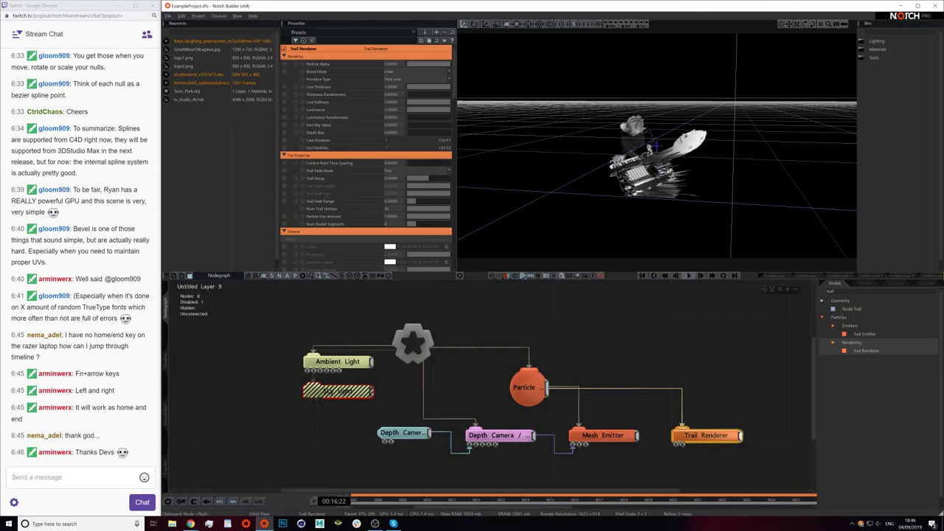
pyautogui.click(622, 434)
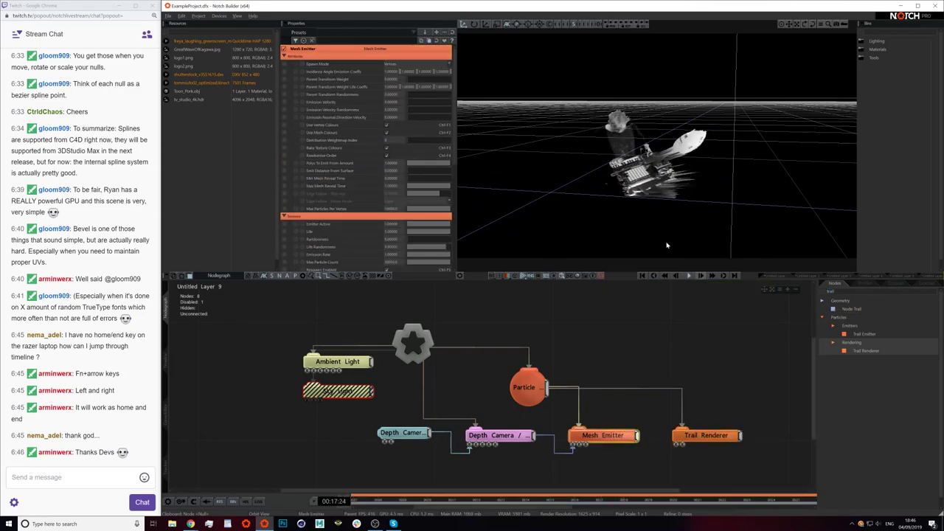
pyautogui.click(696, 445)
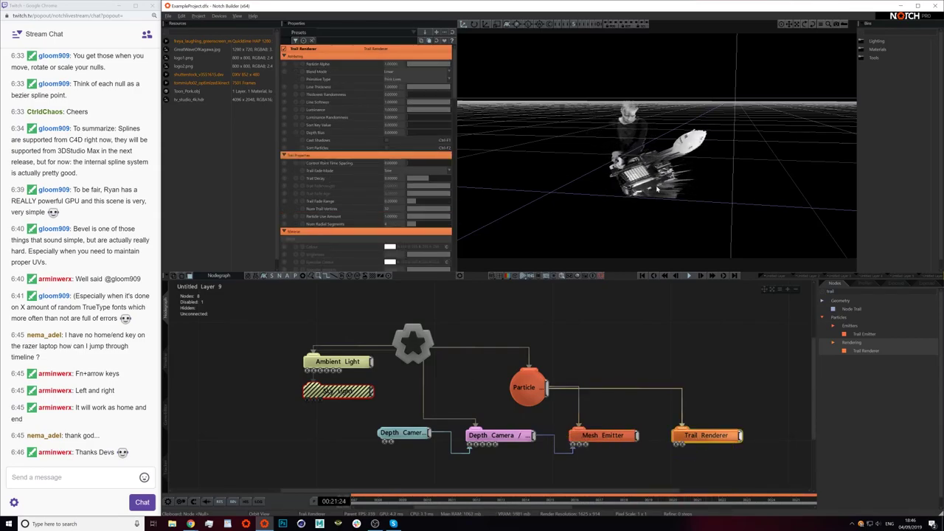
pyautogui.click(618, 435)
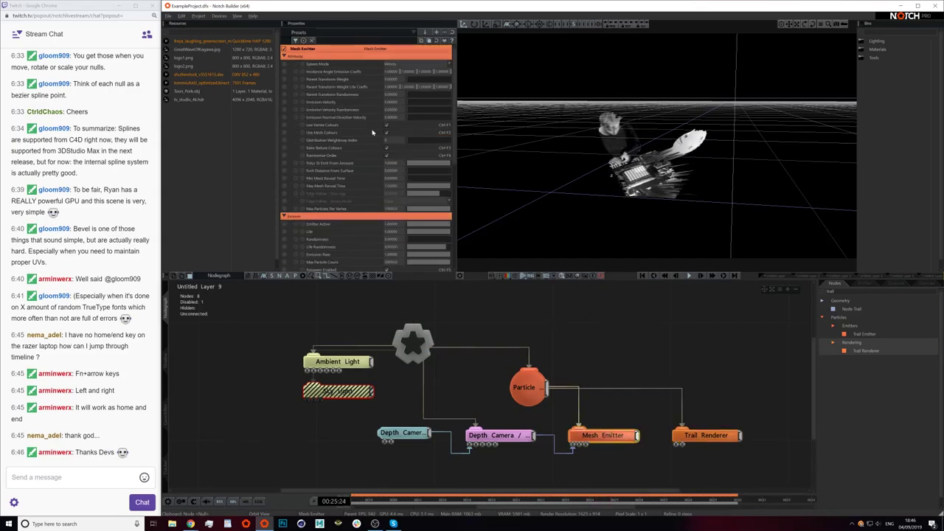
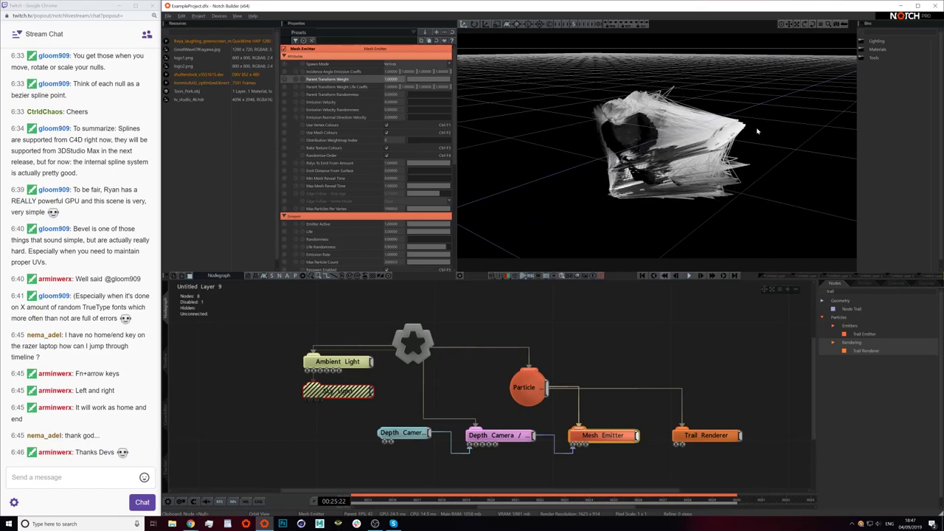
# - Disable the Trail Renderer and add a Point Renderer linked to the Particle Root
pyautogui.click(703, 438)
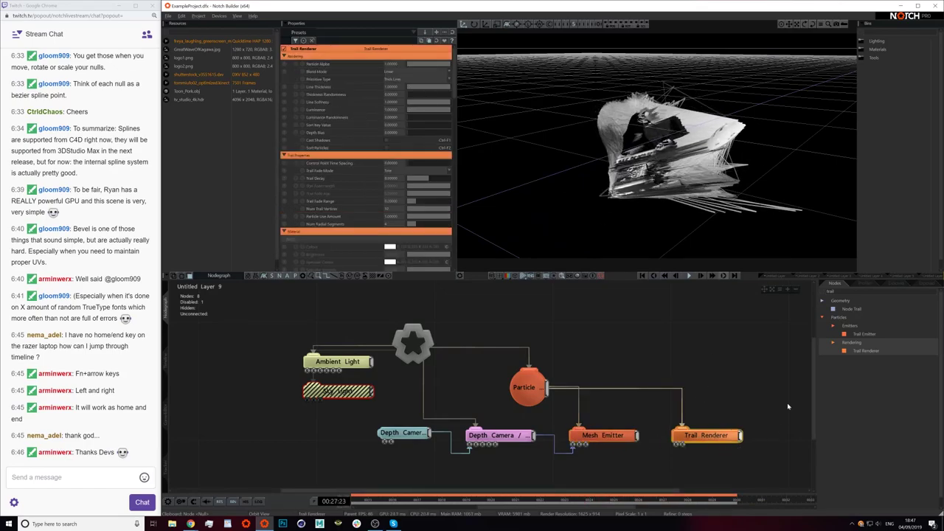
pyautogui.write('d')
pyautogui.write('Point')
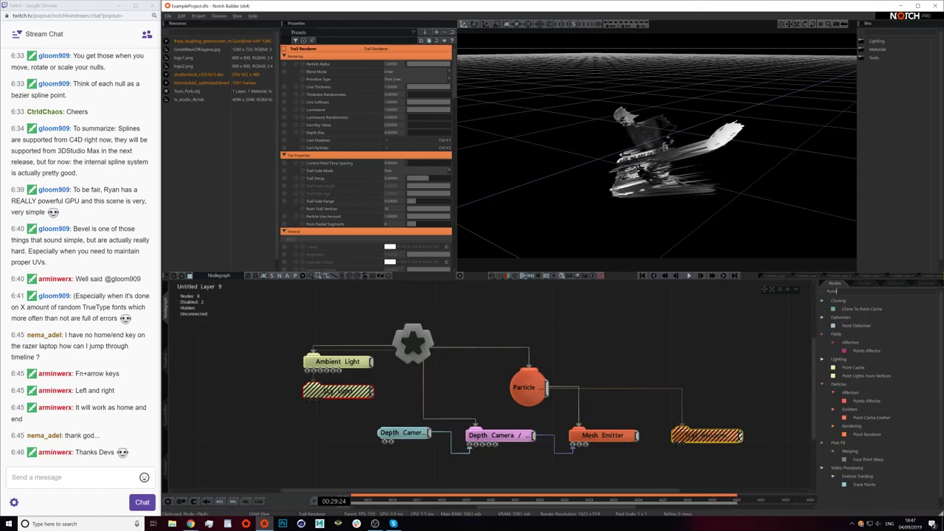
pyautogui.moveTo(867, 433); pyautogui.dragTo(756, 436)
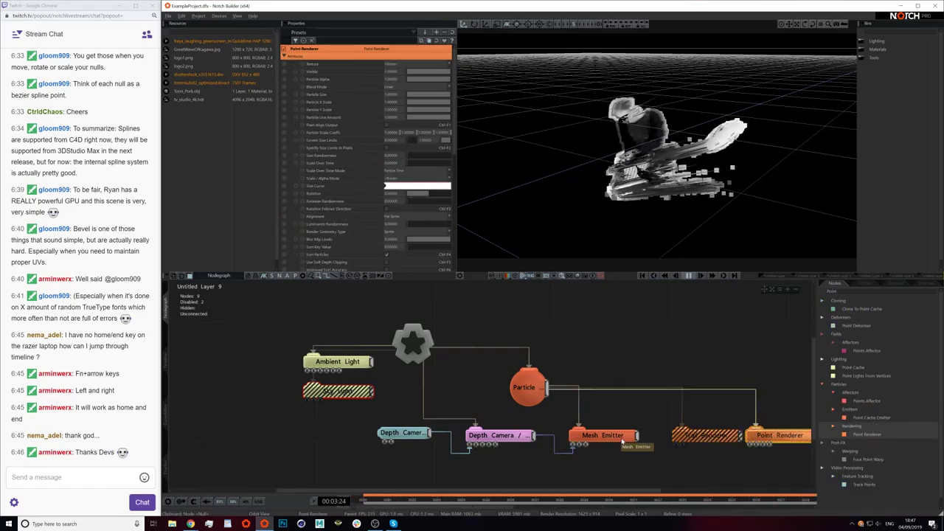
pyautogui.click(545, 393)
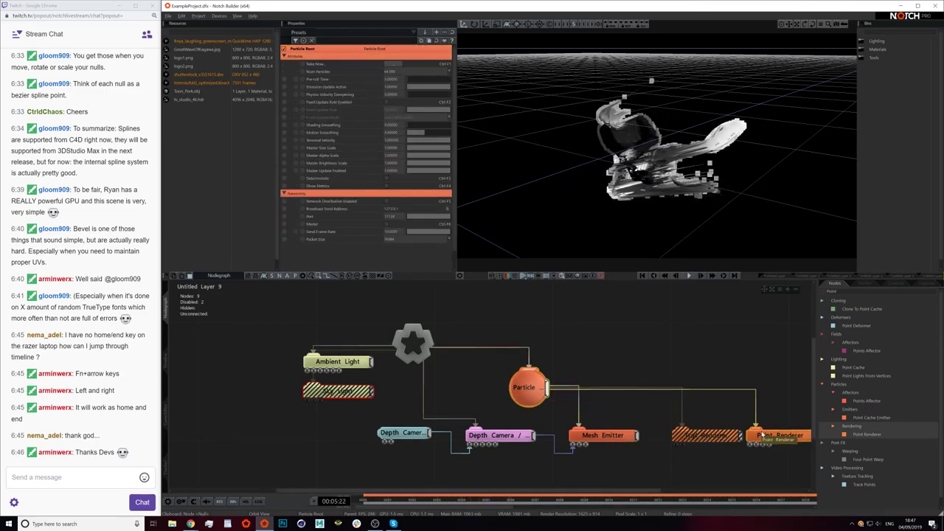
# - Set the Visible attribute of the Depth Camera / Kinect Mesh to 0, leaving only the point particles rendered
pyautogui.moveTo(686, 127); pyautogui.dragTo(650, 222)
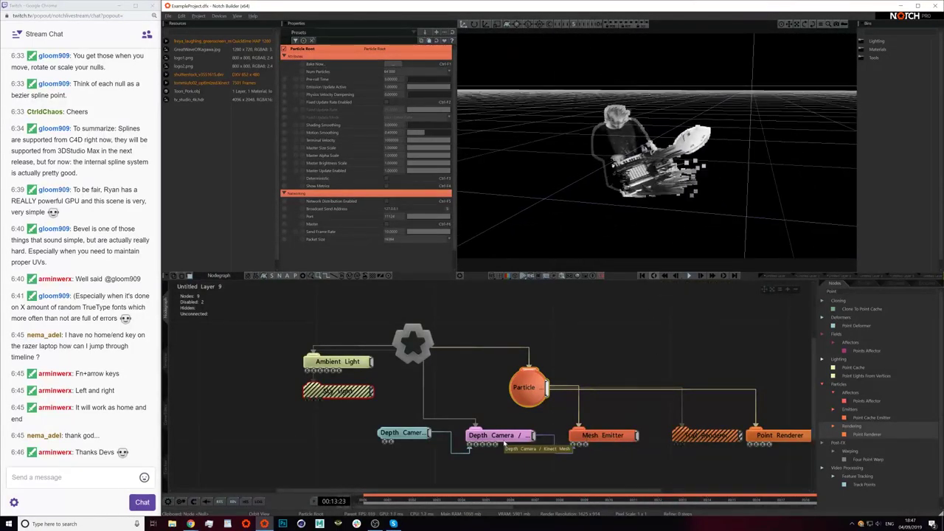
pyautogui.click(508, 437)
pyautogui.moveTo(701, 207); pyautogui.dragTo(598, 204)
pyautogui.scroll(5, 598, 205)
pyautogui.scroll(-5, 676, 212)
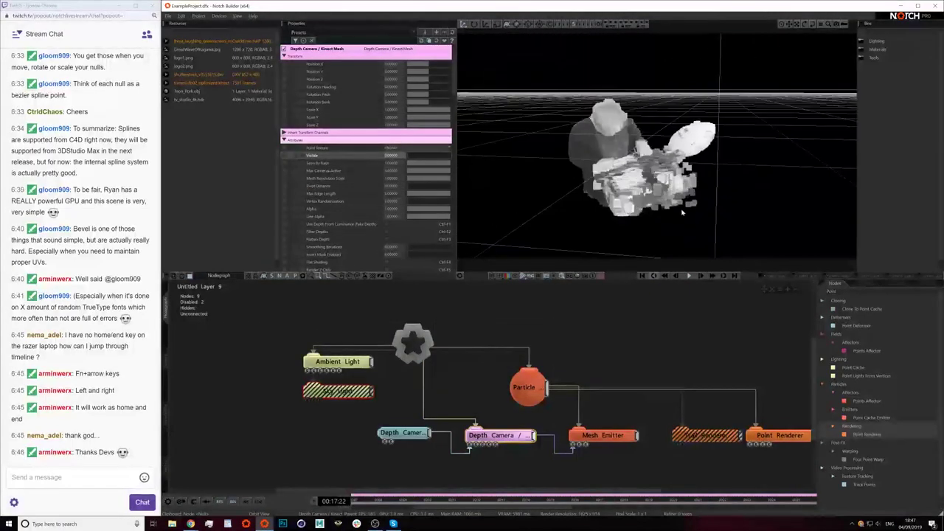
pyautogui.moveTo(676, 212); pyautogui.dragTo(627, 205)
# - Reduce the Point Renderer's Particle Size and check the finer points from near and far
pyautogui.click(777, 440)
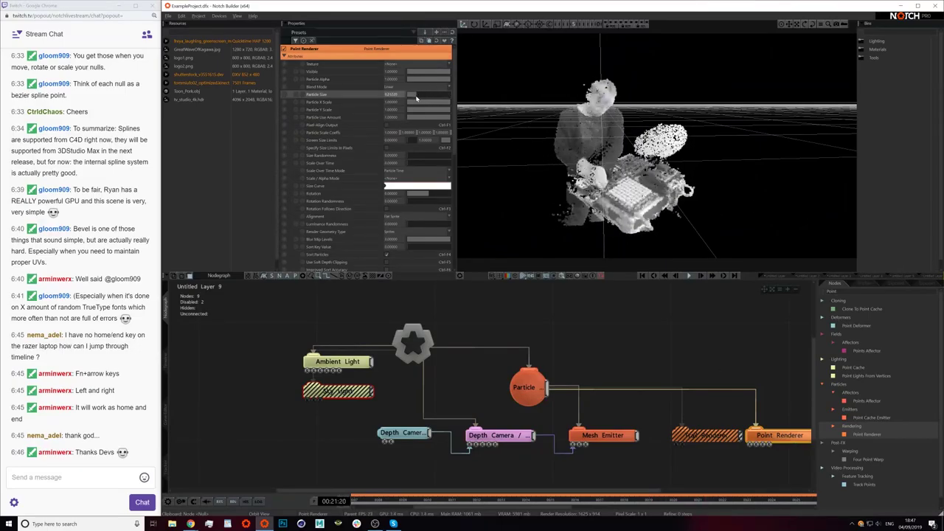
pyautogui.scroll(5, 539, 162)
pyautogui.scroll(-4, 539, 163)
pyautogui.moveTo(546, 165); pyautogui.dragTo(658, 299)
pyautogui.scroll(5, 564, 185)
pyautogui.scroll(-5, 562, 177)
pyautogui.scroll(-3, 590, 277)
# - Select the Kinect Mesh and examine the point particle figure from several angles and distances
pyautogui.click(495, 436)
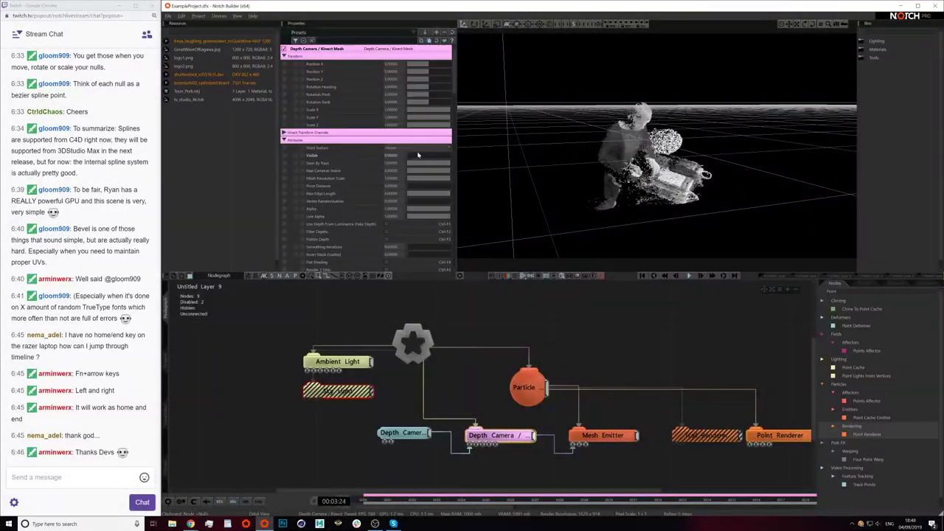
pyautogui.scroll(8, 580, 177)
pyautogui.moveTo(580, 178)
pyautogui.mouseDown()
pyautogui.moveTo(558, 190)
pyautogui.moveTo(506, 150)
pyautogui.moveTo(723, 169)
pyautogui.moveTo(610, 154)
pyautogui.moveTo(639, 91)
pyautogui.moveTo(620, 121)
pyautogui.moveTo(532, 157)
pyautogui.moveTo(565, 174)
pyautogui.mouseUp()
pyautogui.scroll(-8, 639, 91)
pyautogui.scroll(6, 582, 144)
pyautogui.scroll(-6, 565, 174)
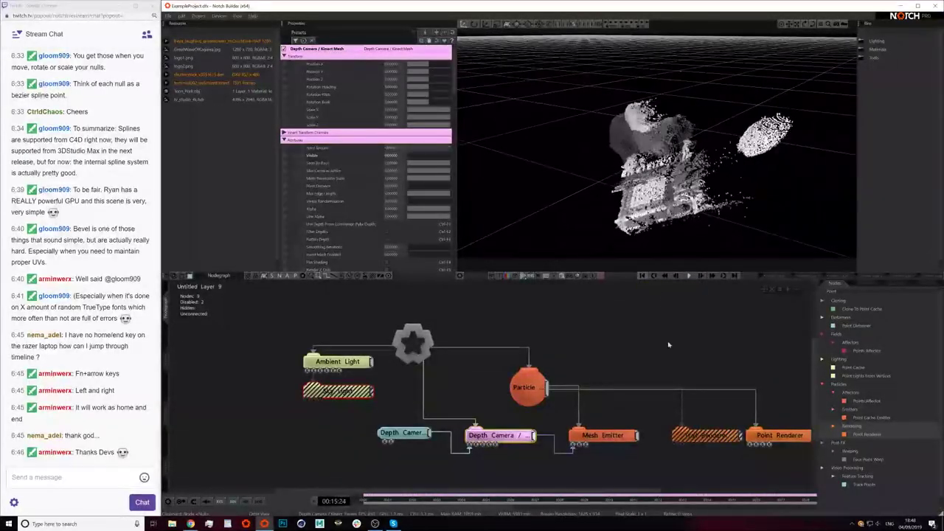
# - Review the Depth Camera / Kinect Source properties, including its Far Clip Plane
pyautogui.click(601, 465)
pyautogui.click(487, 436)
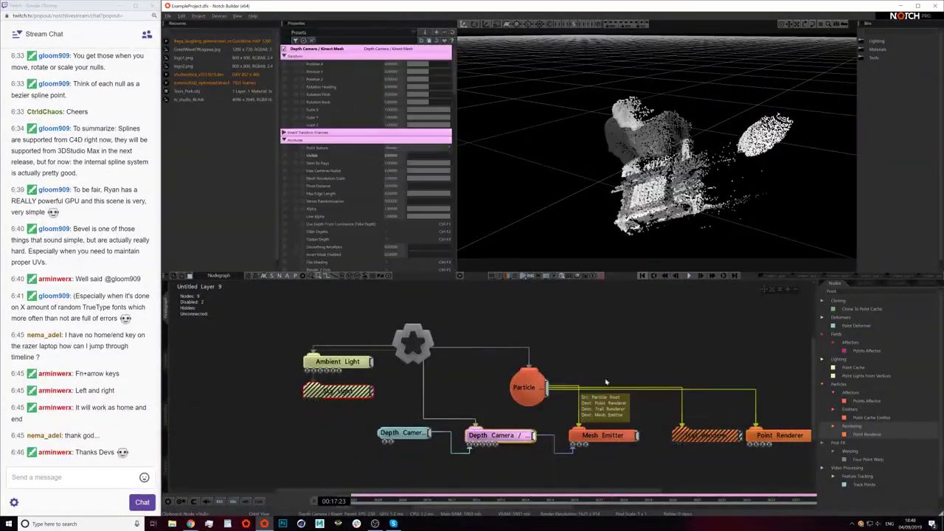
pyautogui.moveTo(635, 349); pyautogui.dragTo(600, 341, button='middle')
pyautogui.click(369, 425)
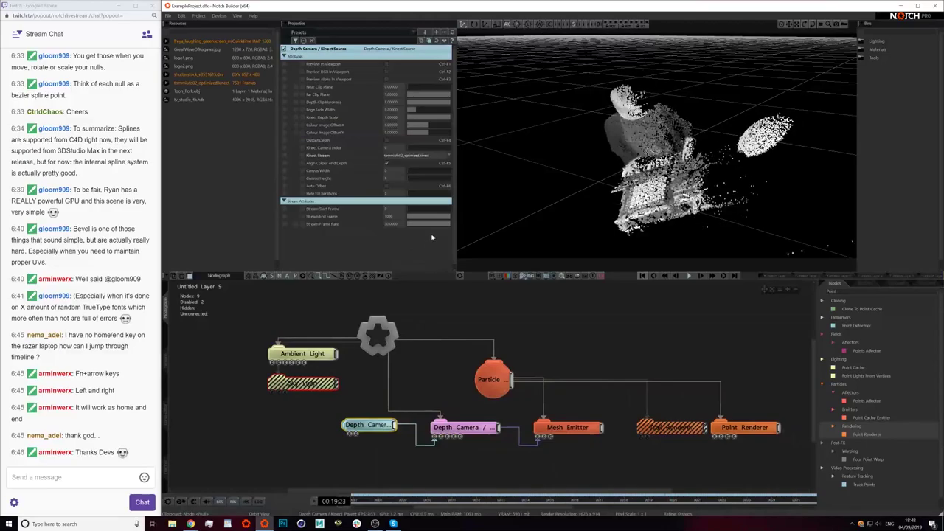
pyautogui.moveTo(448, 118)
pyautogui.mouseDown()
pyautogui.moveTo(423, 121)
pyautogui.moveTo(462, 122)
pyautogui.moveTo(409, 114)
pyautogui.moveTo(427, 99)
pyautogui.moveTo(461, 105)
pyautogui.mouseUp()
pyautogui.moveTo(614, 292); pyautogui.dragTo(640, 283, button='middle')
pyautogui.scroll(-4, 394, 343)
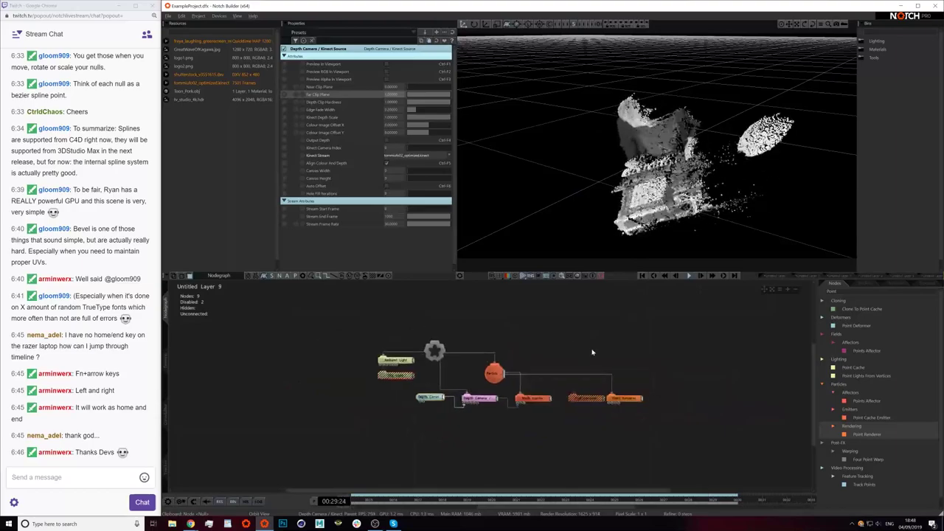
# - Select the layer root and move the Point Renderer node slightly farther from the Trail Renderer
pyautogui.click(396, 337)
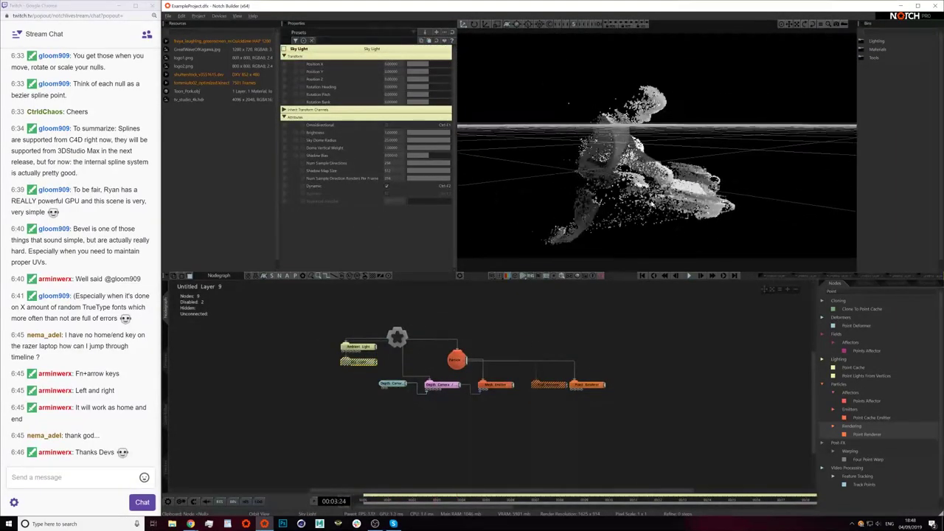
pyautogui.click(681, 342)
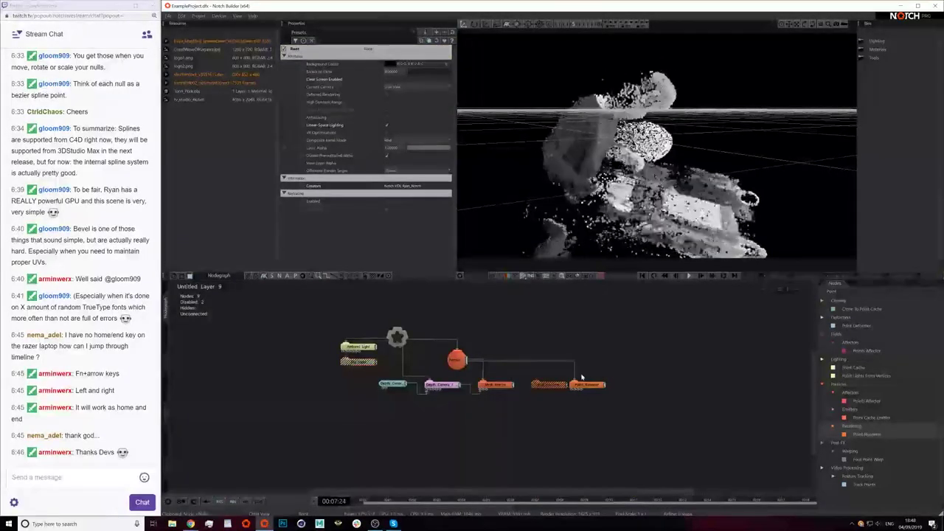
pyautogui.moveTo(644, 352); pyautogui.dragTo(617, 341, button='middle')
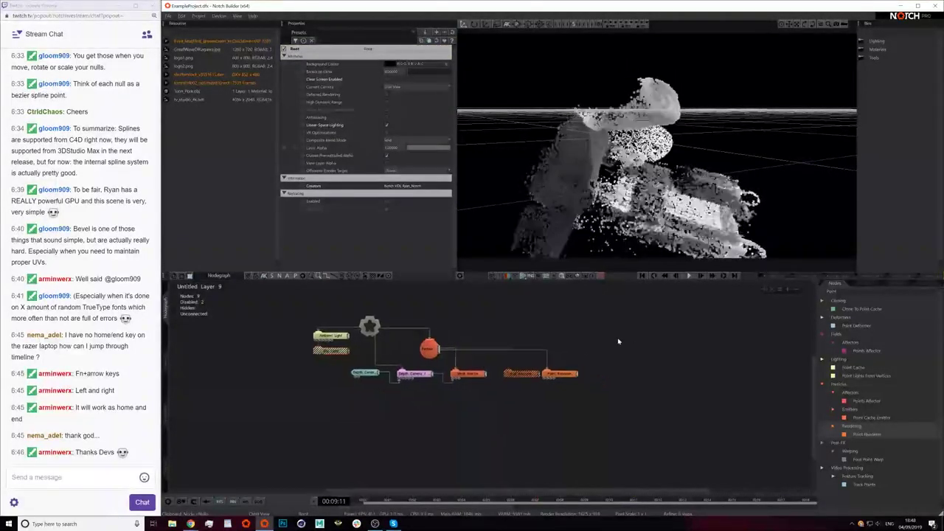
pyautogui.click(563, 376)
pyautogui.click(596, 392)
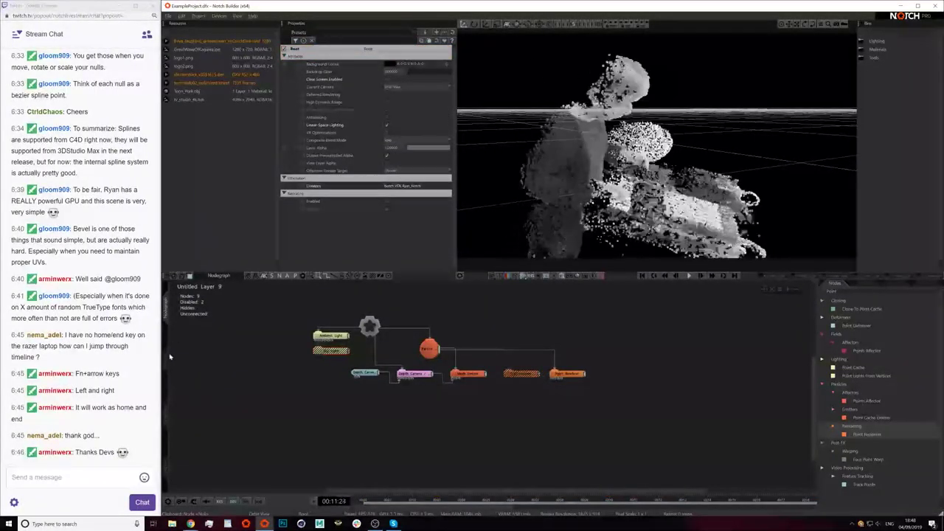
# - Create a new blank layer in the timeline and open its nodegraph
pyautogui.press('Tab')
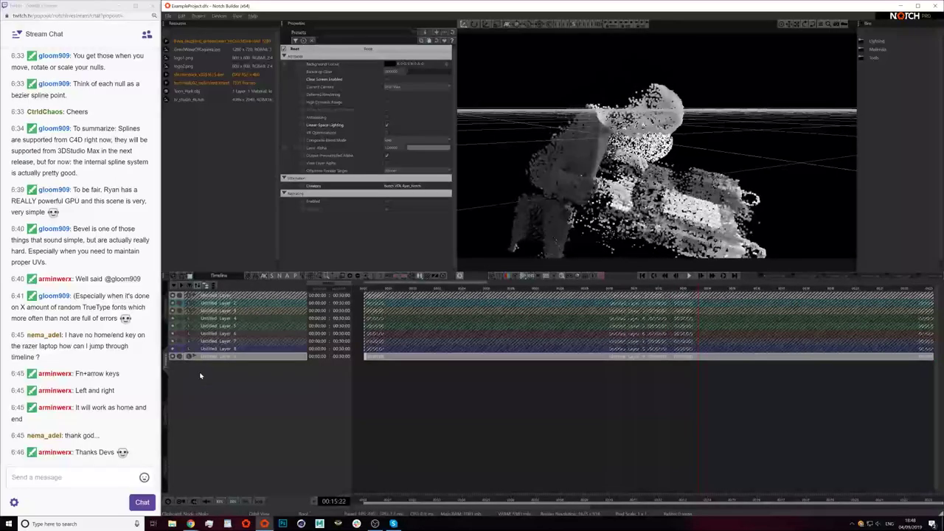
pyautogui.rightClick(205, 284)
pyautogui.click(232, 163)
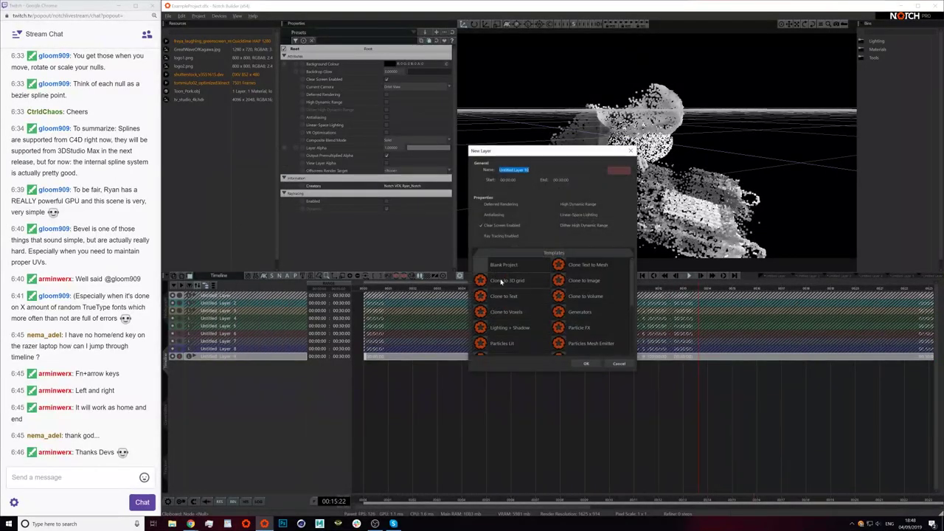
pyautogui.click(532, 278)
pyautogui.press('Tab')
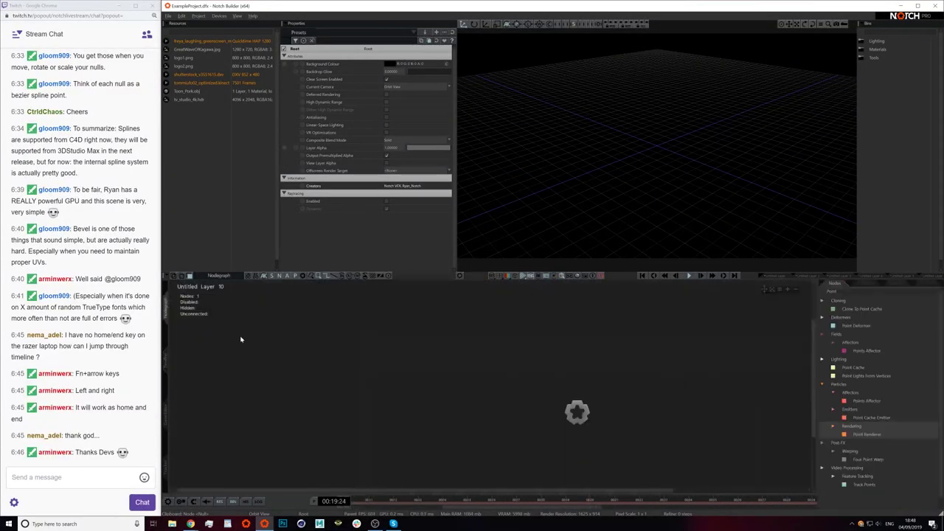
# - Add a Particle Root to the new layer and link it to the layer root
pyautogui.moveTo(646, 397); pyautogui.dragTo(574, 383, button='middle')
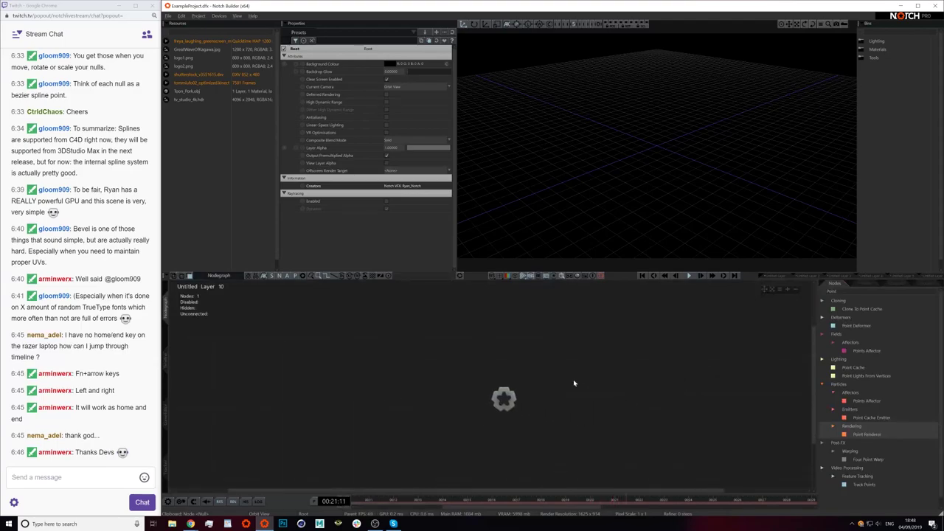
pyautogui.click(823, 293)
pyautogui.moveTo(853, 436); pyautogui.dragTo(733, 451)
pyautogui.moveTo(536, 433); pyautogui.dragTo(546, 433)
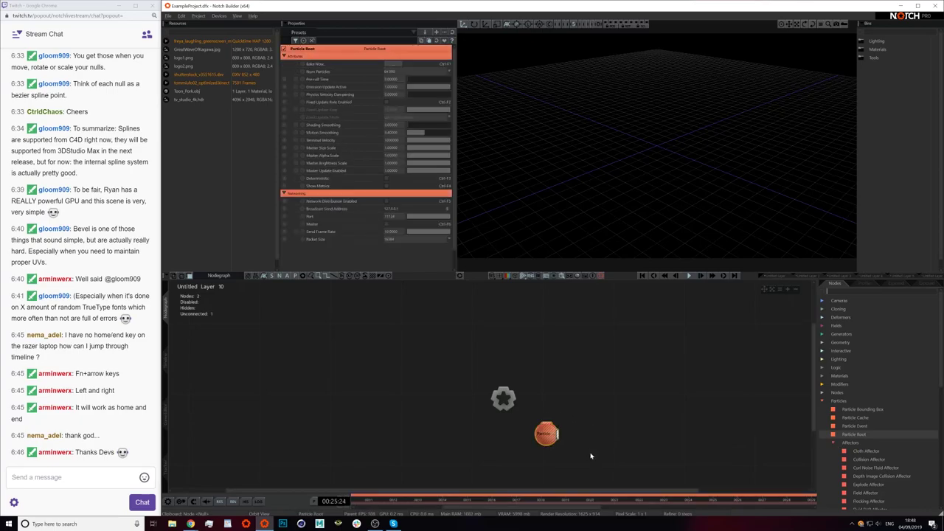
pyautogui.scroll(3, 602, 435)
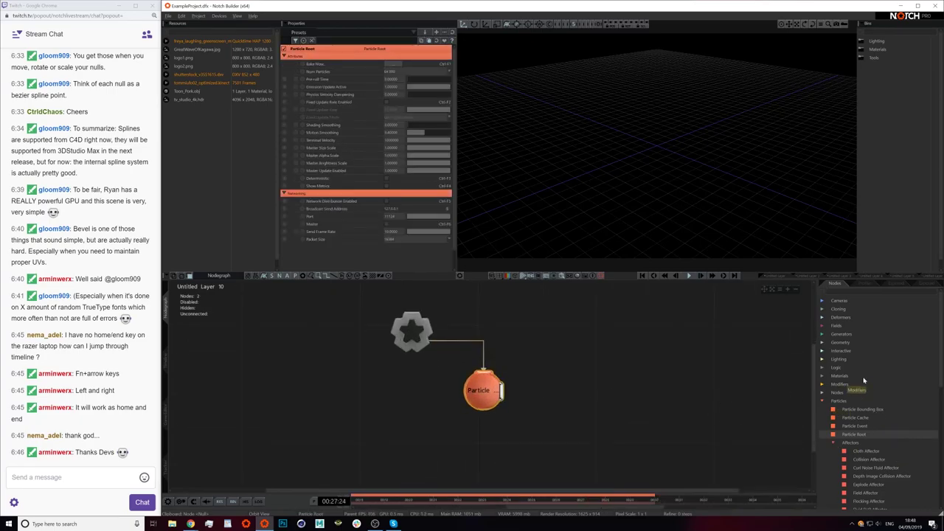
# - Add a Primitive Emitter to the nodegraph and link it to the Particle Root
pyautogui.scroll(-4, 860, 385)
pyautogui.click(834, 357)
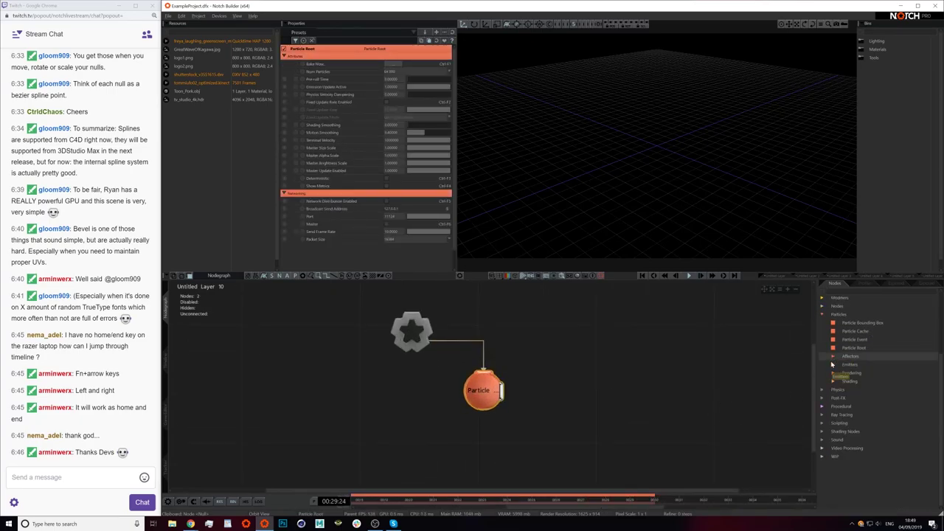
pyautogui.click(832, 364)
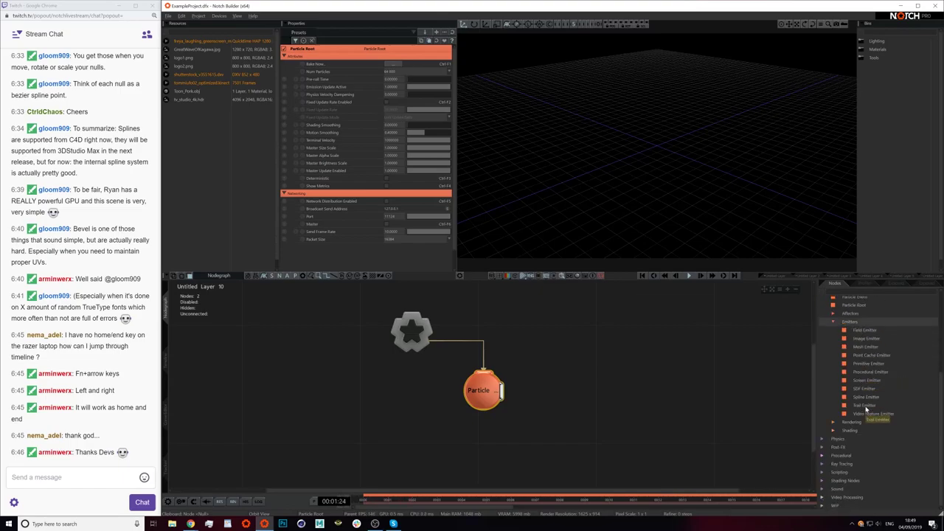
pyautogui.moveTo(872, 366); pyautogui.dragTo(562, 423)
# - Search the node library for "point", add a particle Point Renderer and link it to the Particle Root
pyautogui.click(833, 323)
pyautogui.click(834, 315)
pyautogui.scroll(-3, 870, 361)
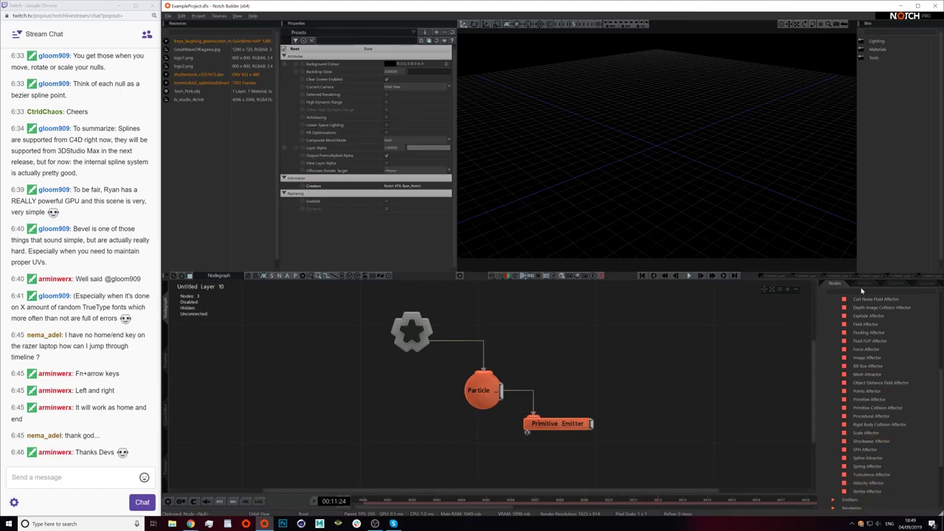
pyautogui.write('c')
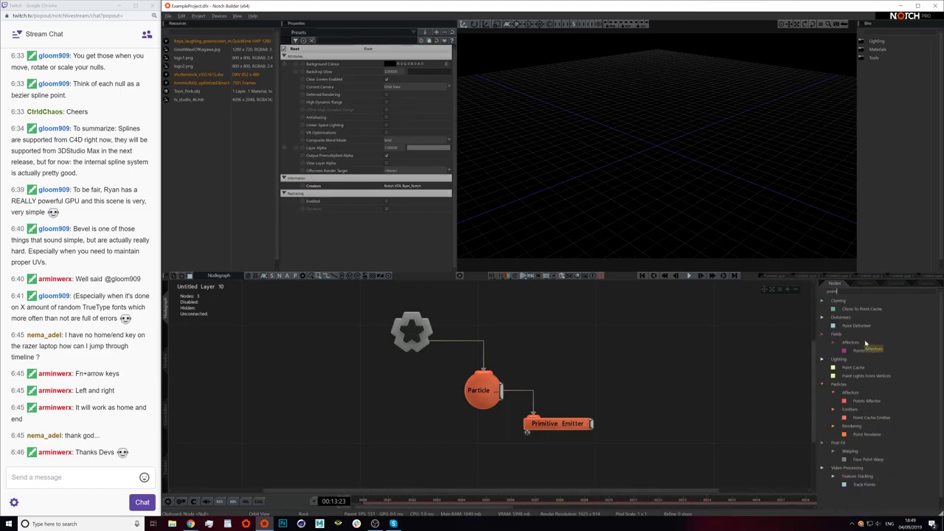
pyautogui.moveTo(866, 433); pyautogui.dragTo(639, 361)
pyautogui.moveTo(624, 419); pyautogui.dragTo(596, 413)
# - Set the Primitive Emitter's Max Particle Count to 64
pyautogui.click(543, 421)
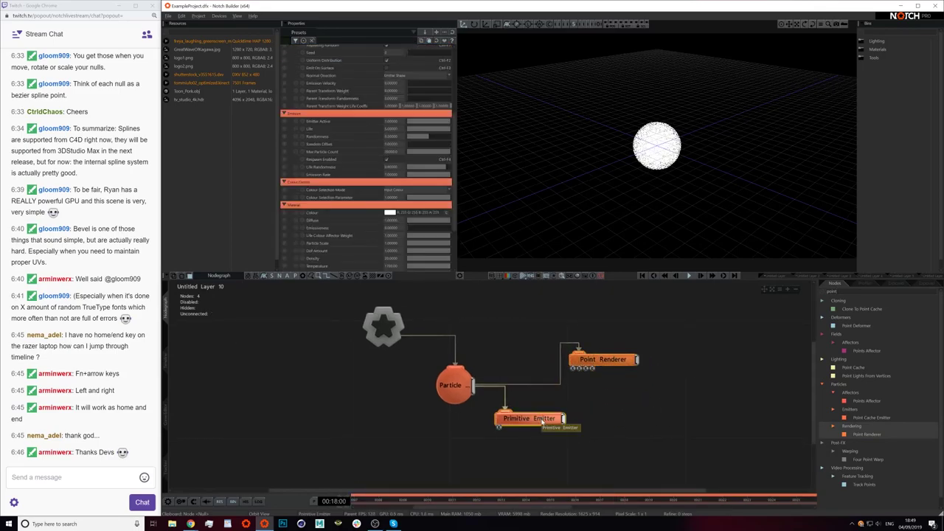
pyautogui.doubleClick(396, 151)
pyautogui.write('64000')
pyautogui.press('Return')
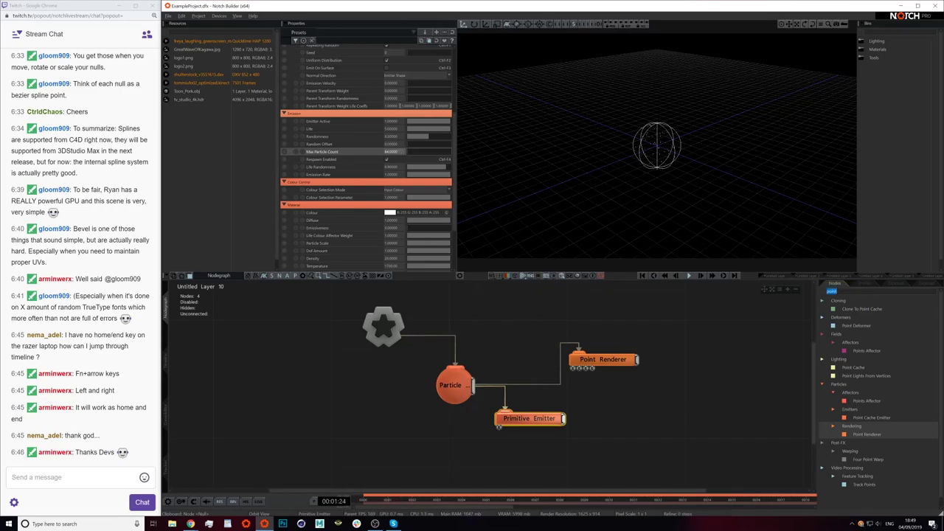
# - Add a Trail Emitter linked to the Particle Root and connect the Primitive Emitter's output to its particle input
pyautogui.write('trail')
pyautogui.moveTo(863, 333); pyautogui.dragTo(647, 418)
pyautogui.moveTo(563, 406); pyautogui.dragTo(617, 428)
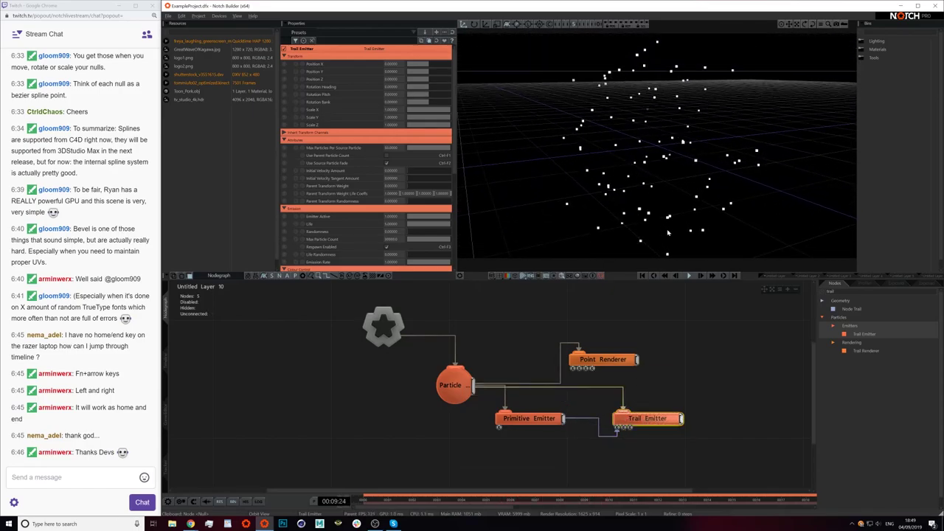
# - Add a particle Velocity Affector linked to the Particle Root and set its Mode to the option directly after Directional Velocity
pyautogui.write('veloc')
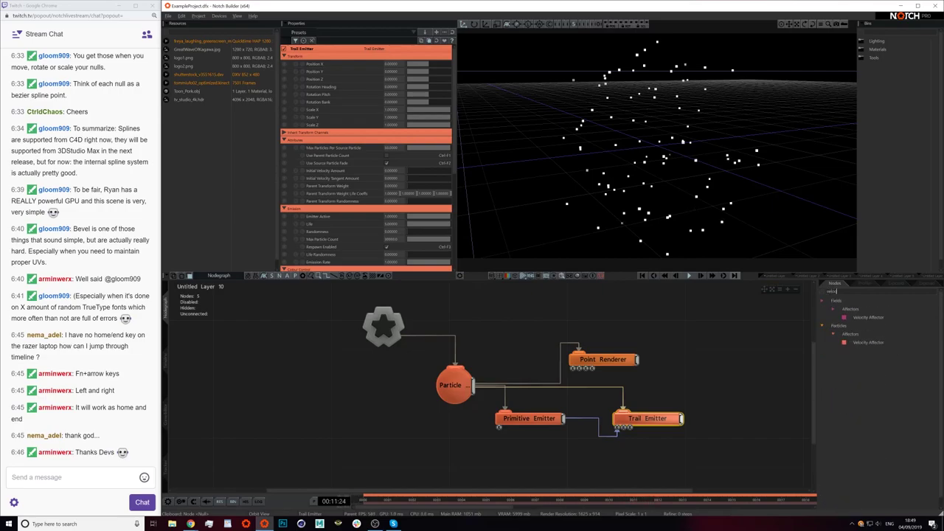
pyautogui.moveTo(868, 343); pyautogui.dragTo(516, 345)
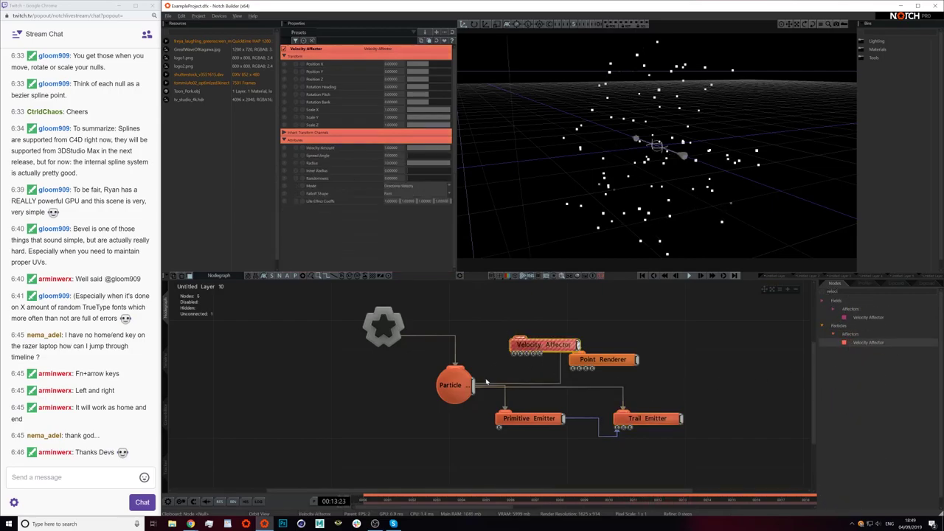
pyautogui.moveTo(475, 385); pyautogui.dragTo(562, 328)
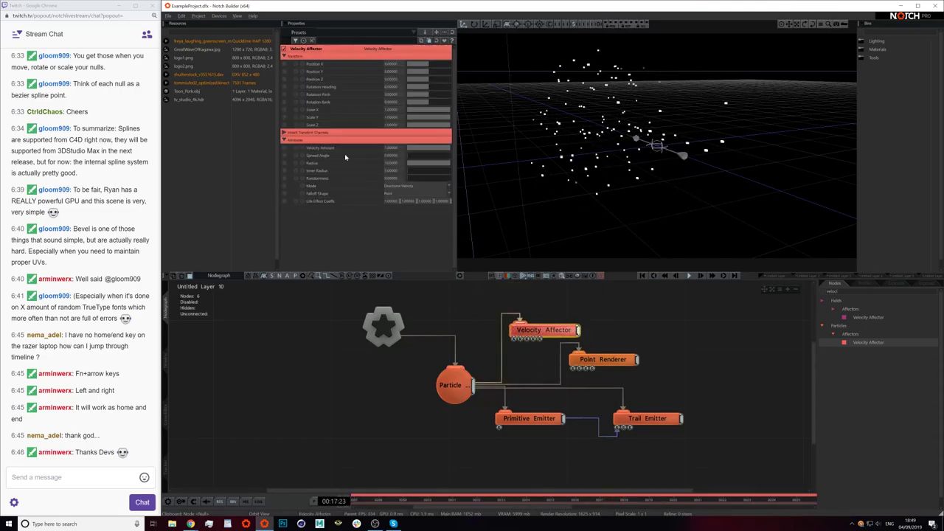
pyautogui.click(404, 186)
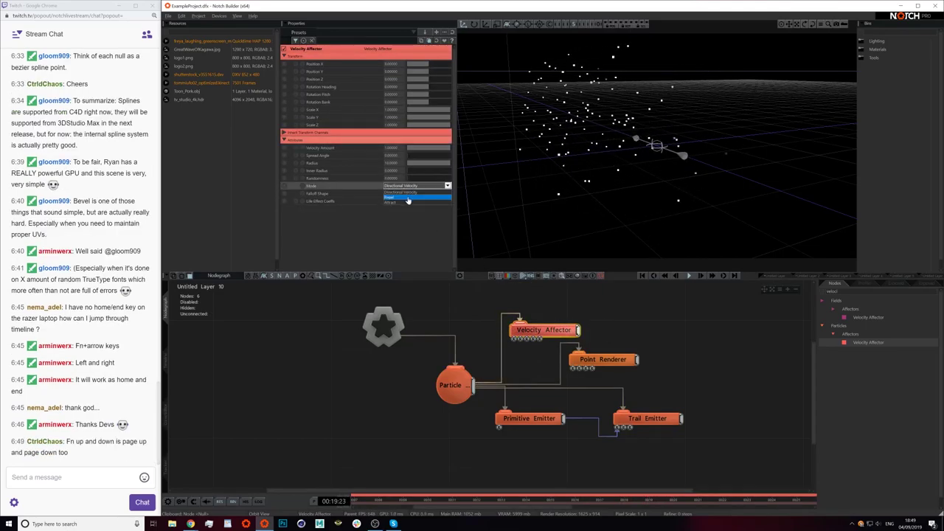
pyautogui.click(408, 202)
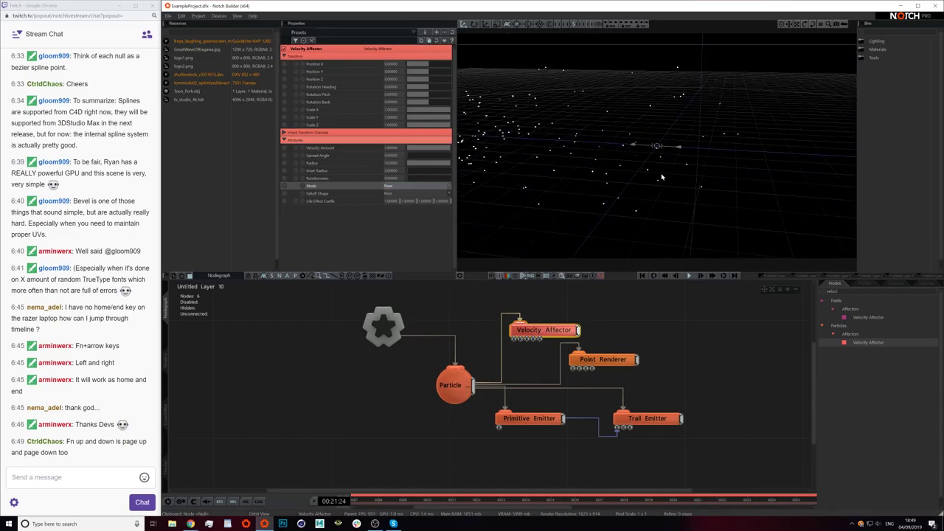
# - Disconnect the Velocity Affector from the particle root and attach it beneath the Primitive Emitter
pyautogui.click(535, 418)
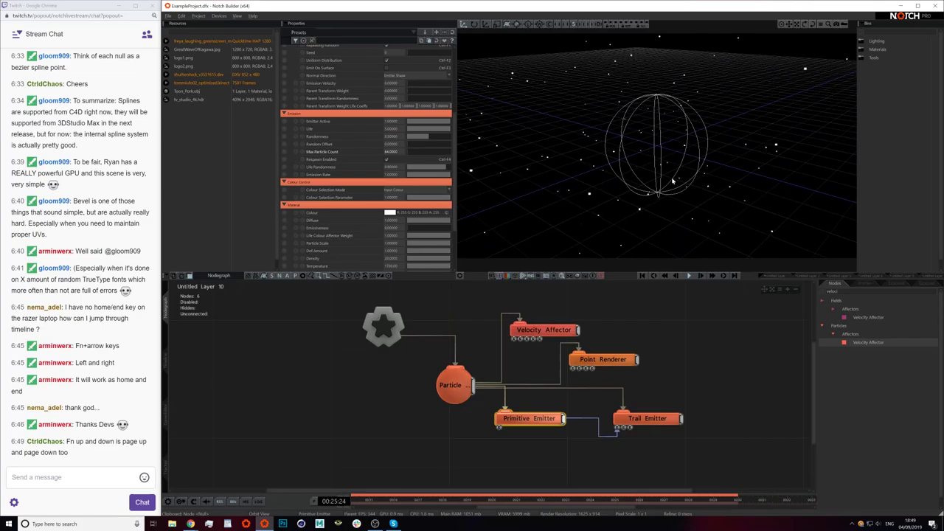
pyautogui.click(662, 419)
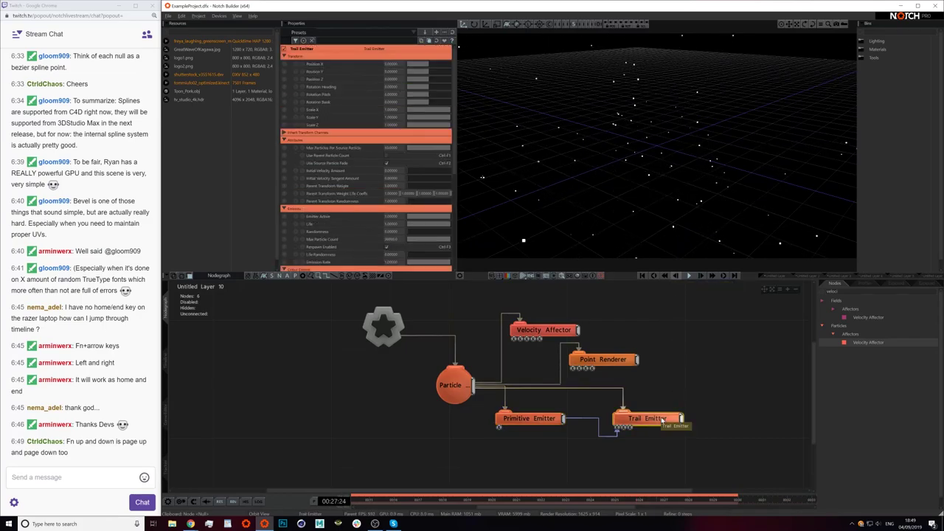
pyautogui.moveTo(692, 175); pyautogui.dragTo(608, 152)
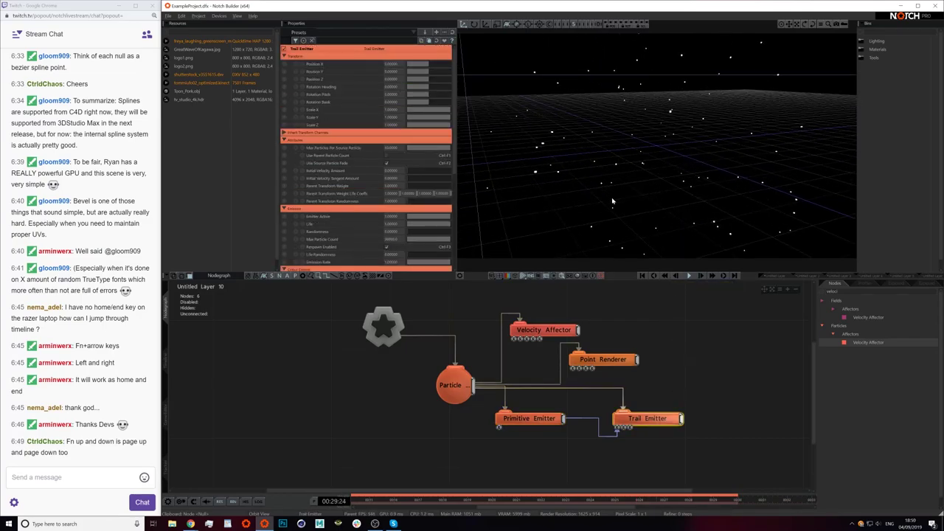
pyautogui.moveTo(516, 330); pyautogui.dragTo(520, 448)
pyautogui.moveTo(564, 422); pyautogui.dragTo(537, 444)
pyautogui.click(542, 423)
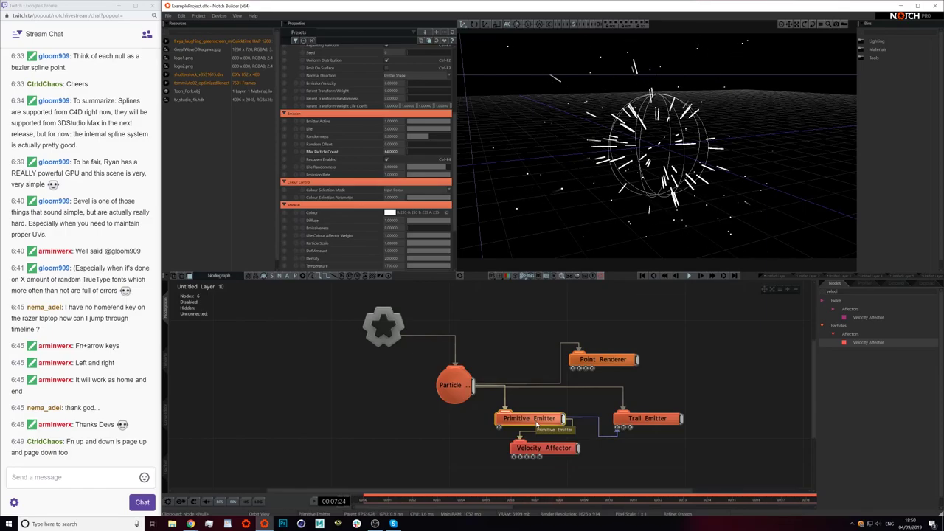
# - Shorten the Trail Emitter's Life and reduce its Emission Rate
pyautogui.scroll(2, 686, 172)
pyautogui.keyDown('alt'); pyautogui.moveTo(686, 172); pyautogui.dragTo(649, 157); pyautogui.keyUp('alt')
pyautogui.click(665, 352)
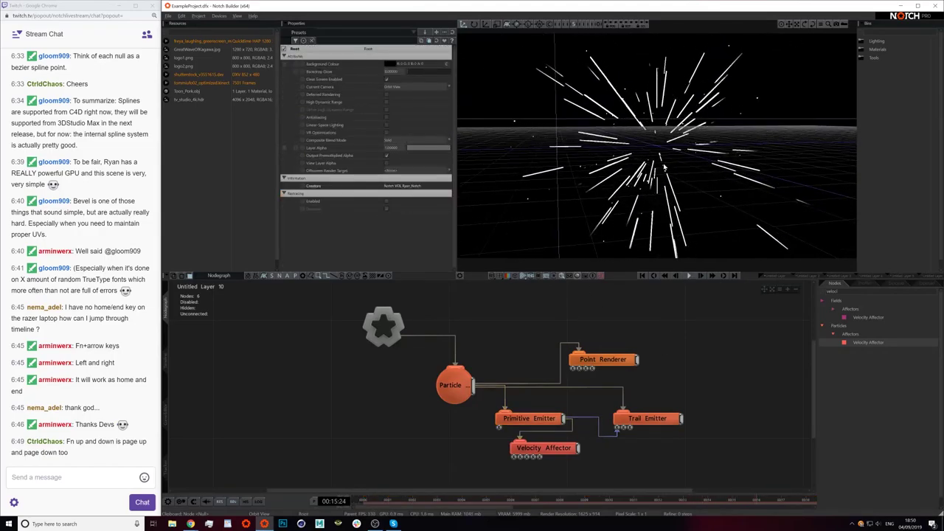
pyautogui.keyDown('alt'); pyautogui.moveTo(665, 166); pyautogui.dragTo(636, 178); pyautogui.keyUp('alt')
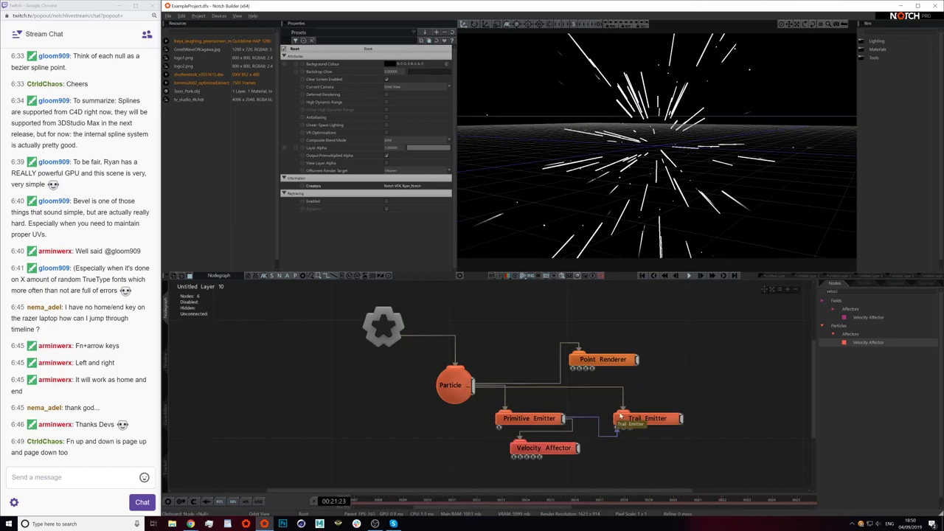
pyautogui.click(643, 418)
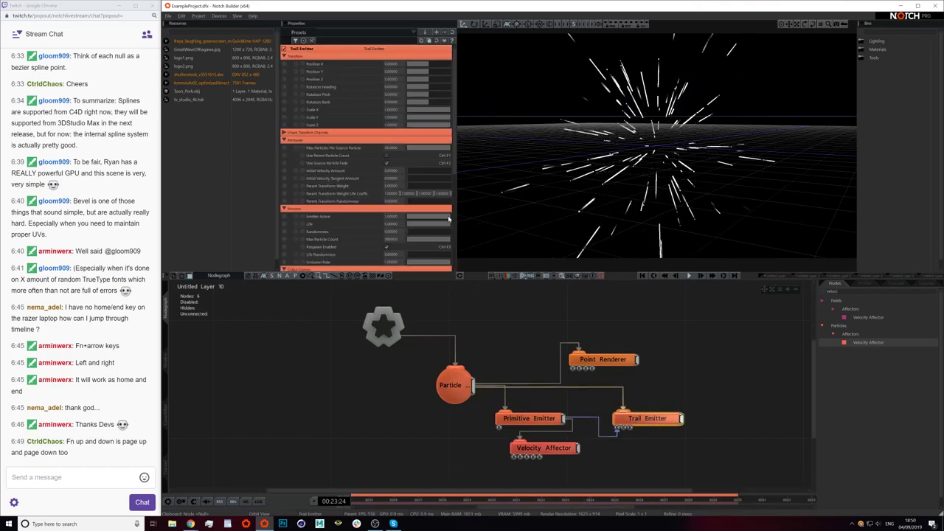
pyautogui.scroll(-1, 421, 234)
pyautogui.moveTo(422, 211); pyautogui.dragTo(414, 208)
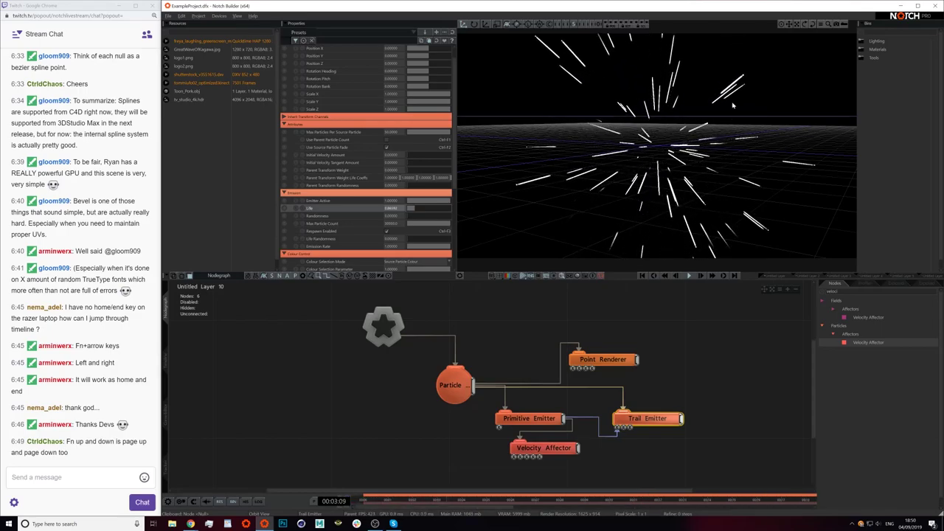
pyautogui.scroll(-2, 408, 229)
pyautogui.moveTo(425, 224); pyautogui.dragTo(411, 230)
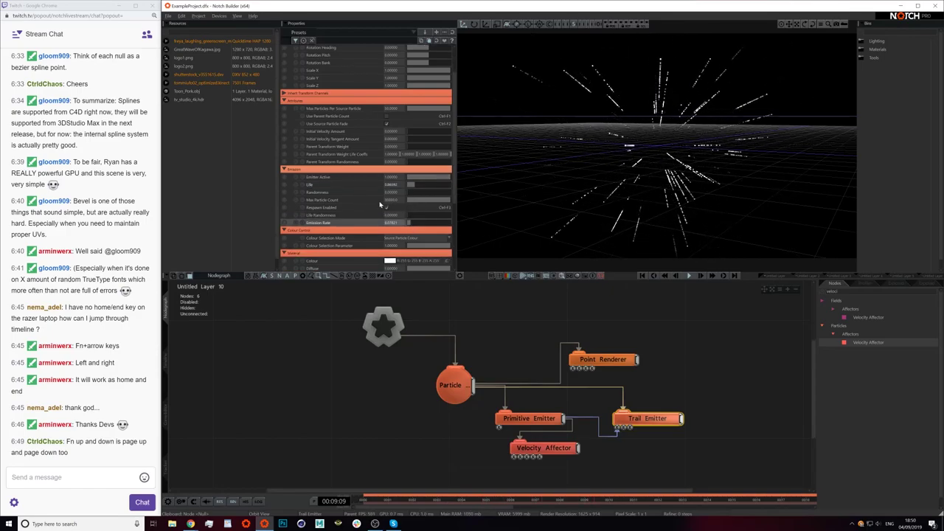
# - Choose a higher Num Particles option on the Particle Root
pyautogui.click(452, 385)
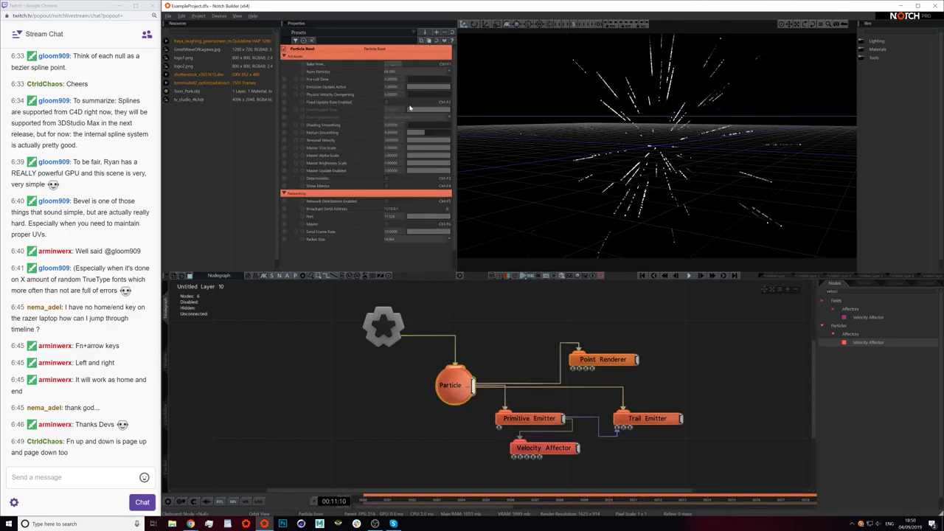
pyautogui.click(529, 418)
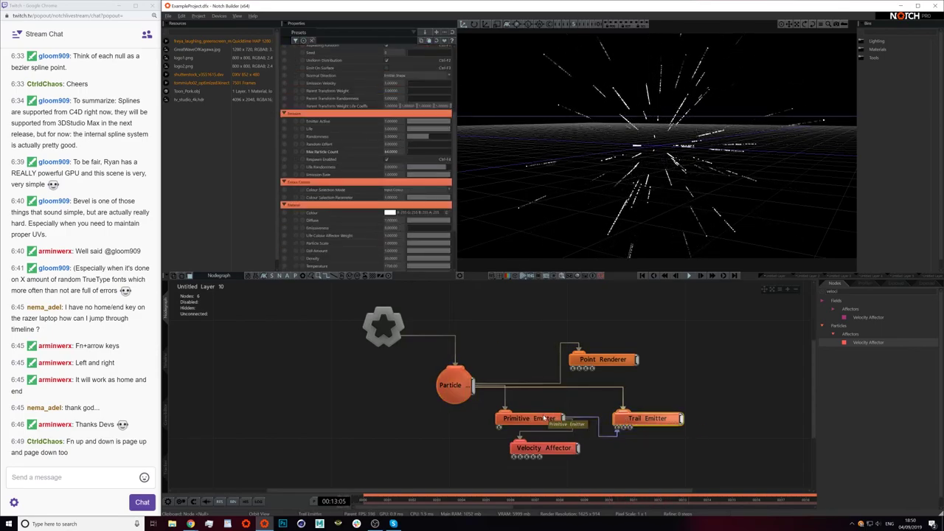
pyautogui.click(454, 389)
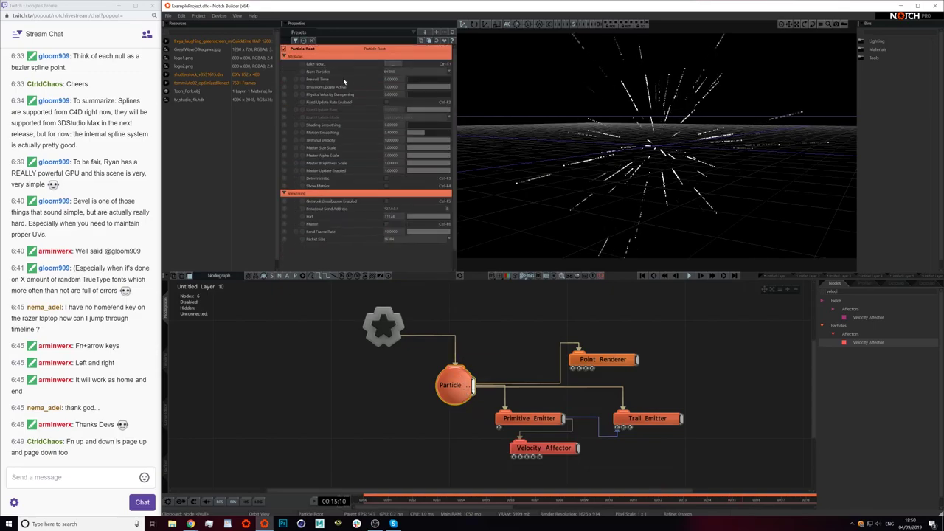
pyautogui.click(407, 72)
pyautogui.click(405, 150)
# - On the Trail Emitter, raise Max Particle Count, lower Emission Rate to about 0.012 and lengthen Life
pyautogui.click(647, 418)
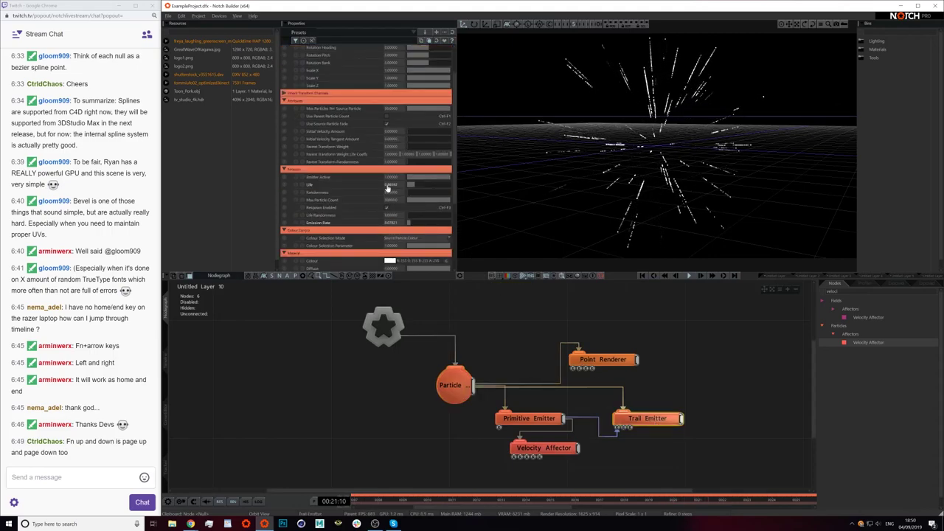
pyautogui.click(391, 200)
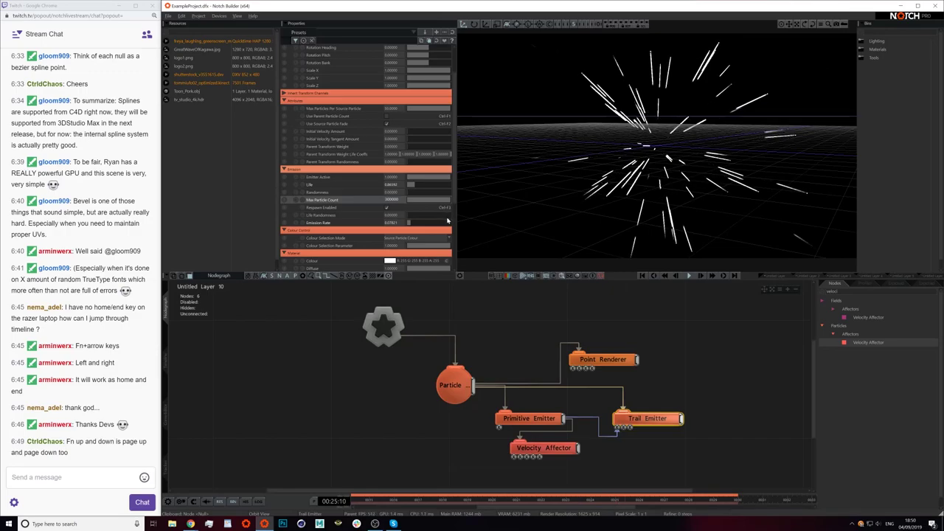
pyautogui.moveTo(411, 224); pyautogui.dragTo(405, 225)
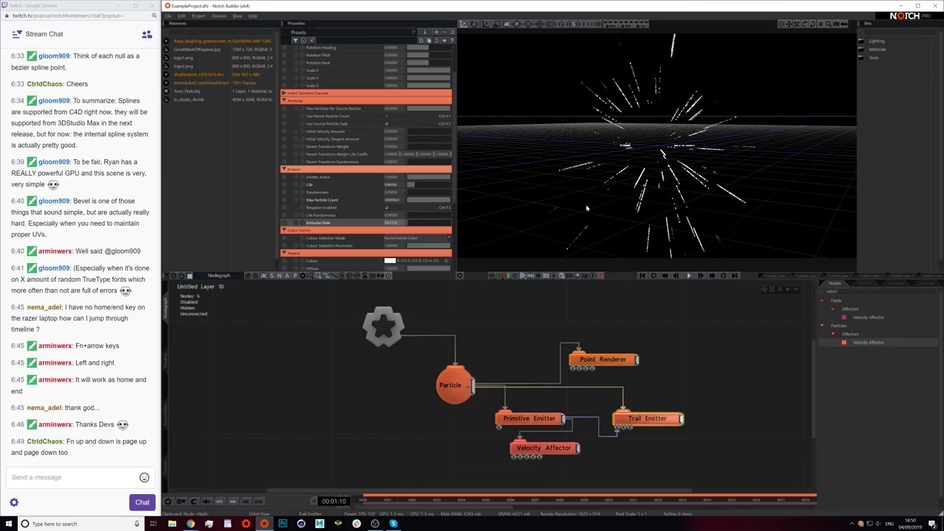
pyautogui.moveTo(414, 184); pyautogui.dragTo(430, 184)
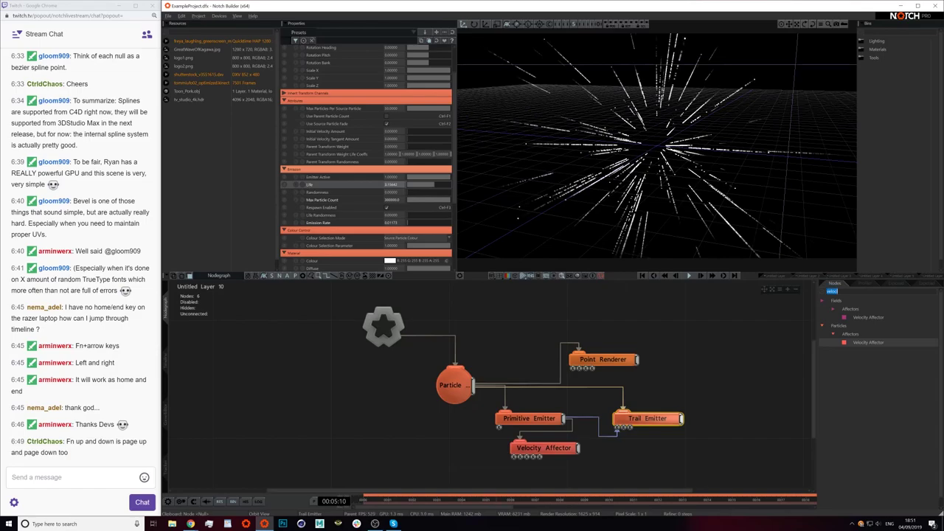
# - Add a Curl Noise Fluid Affector beneath the Trail Emitter and reduce its Noise Size and Curl Noise Amount
pyautogui.write('curl')
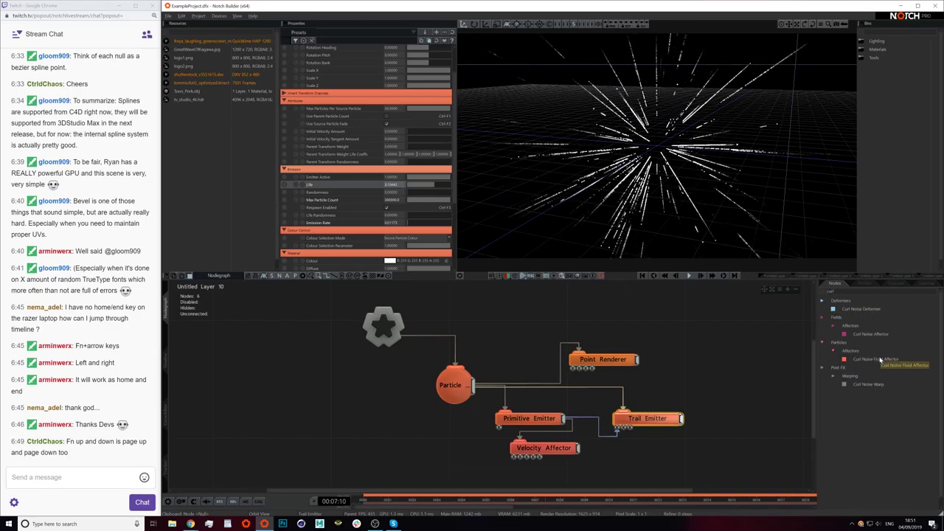
pyautogui.moveTo(681, 446); pyautogui.dragTo(683, 445)
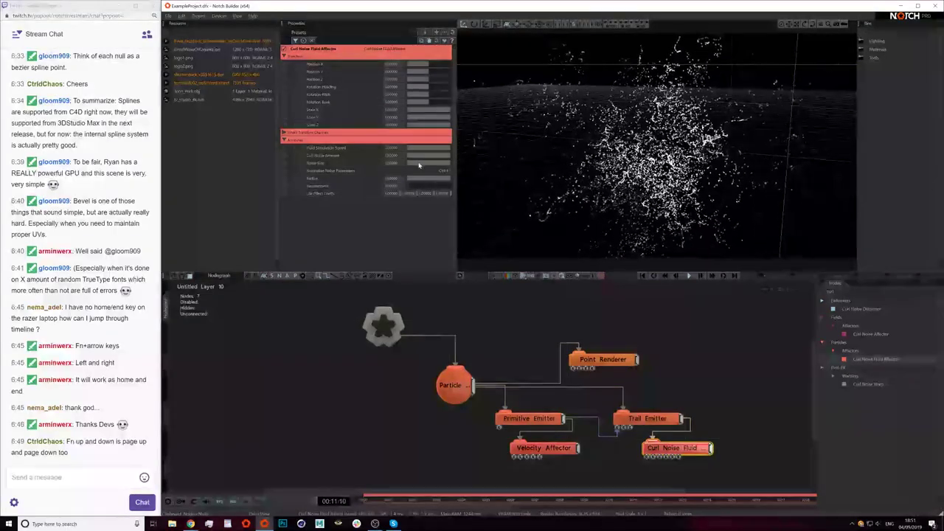
pyautogui.moveTo(420, 164)
pyautogui.mouseDown()
pyautogui.moveTo(449, 164)
pyautogui.moveTo(425, 155)
pyautogui.mouseUp()
pyautogui.moveTo(635, 201); pyautogui.dragTo(742, 193, button='right')
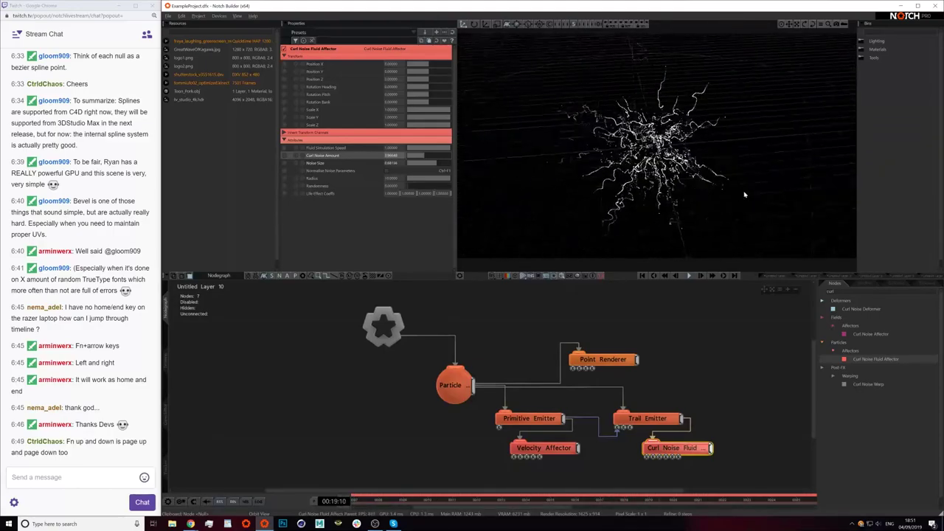
# - Lower the Primitive Emitter's Max Particle Count and restart playback from the beginning of the timeline
pyautogui.click(546, 418)
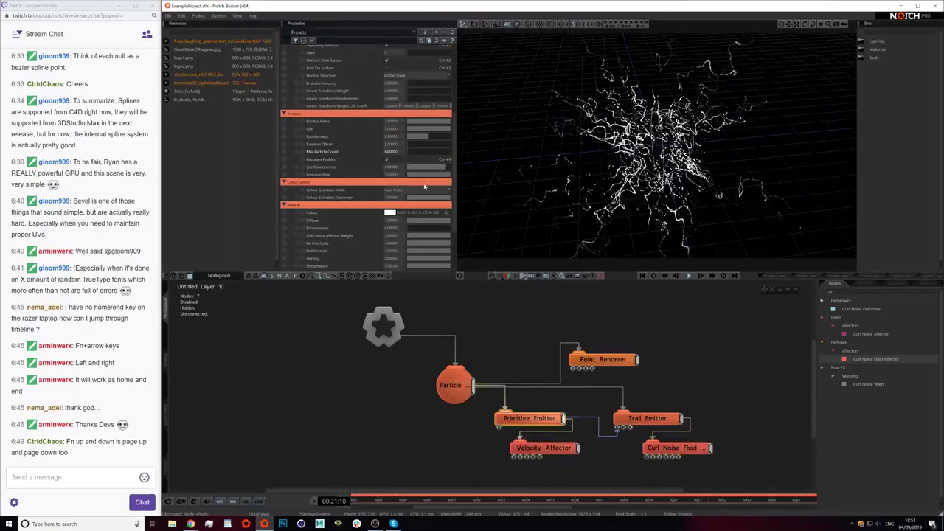
pyautogui.doubleClick(390, 152)
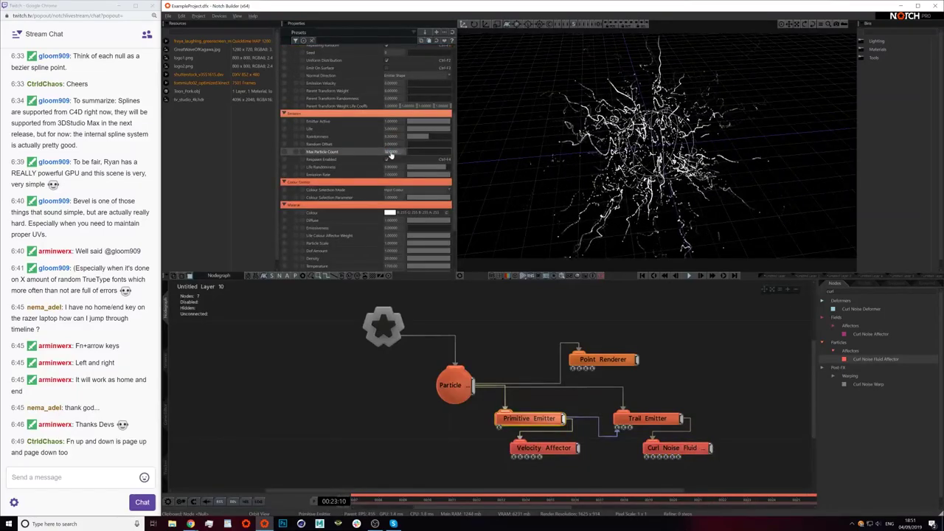
pyautogui.press('Home')
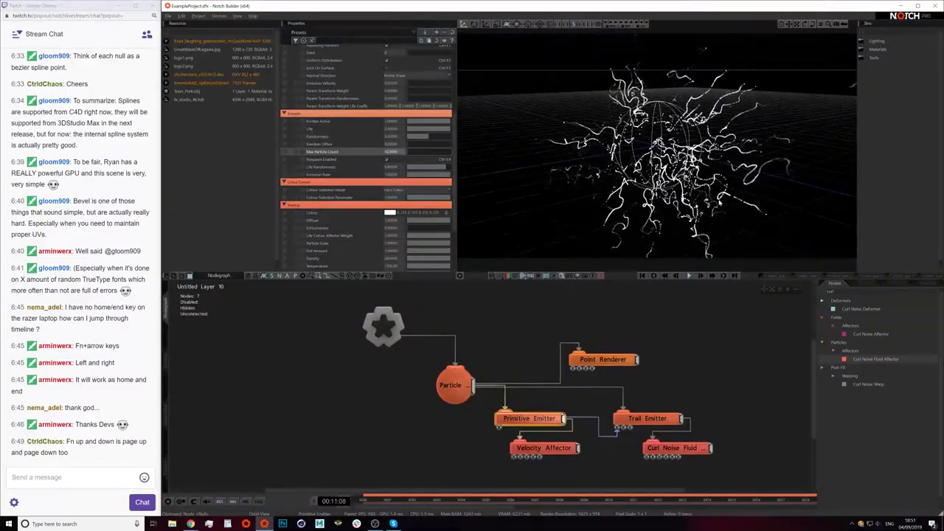
# - Set the Velocity Affector's Velocity Amount to 10
pyautogui.click(564, 450)
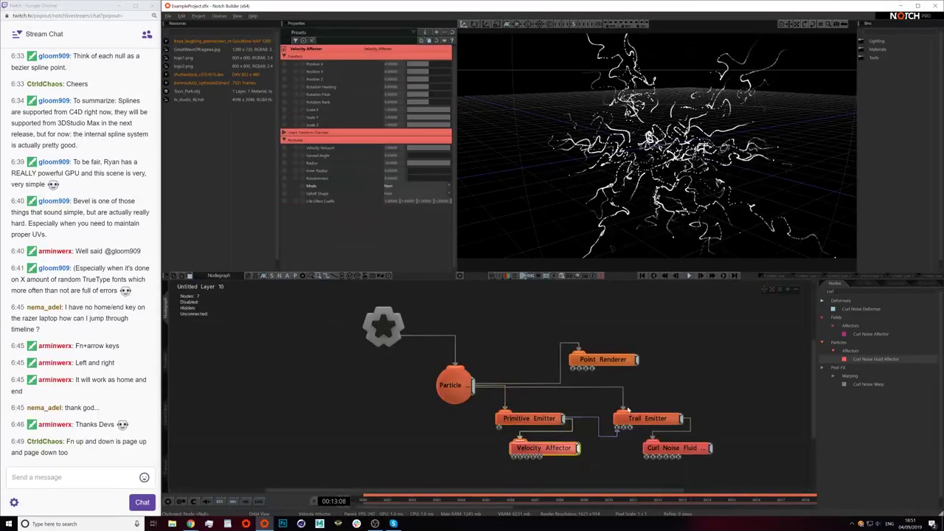
pyautogui.click(391, 148)
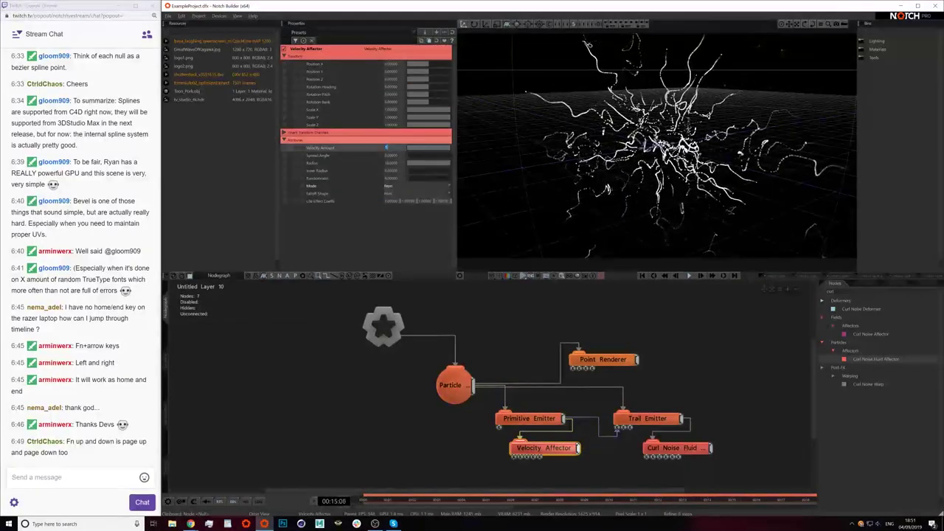
pyautogui.write('10')
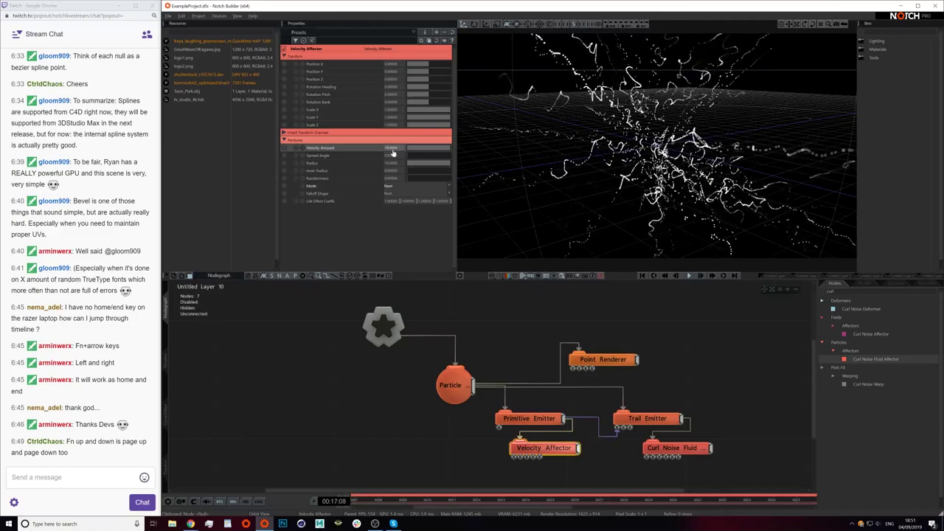
pyautogui.click(698, 326)
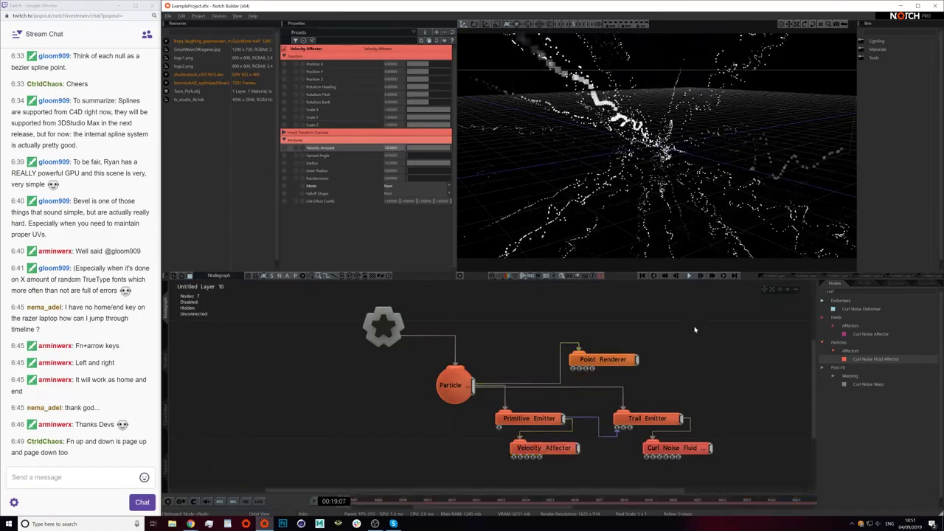
# - Increase the Trail Emitter's Emission Rate slightly to make the trails denser
pyautogui.click(682, 450)
pyautogui.click(646, 418)
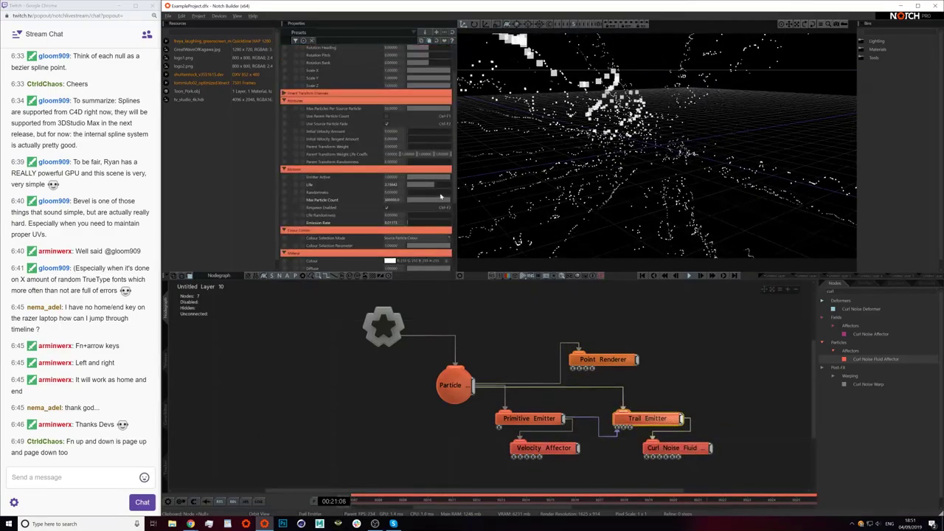
pyautogui.moveTo(421, 223); pyautogui.dragTo(503, 244)
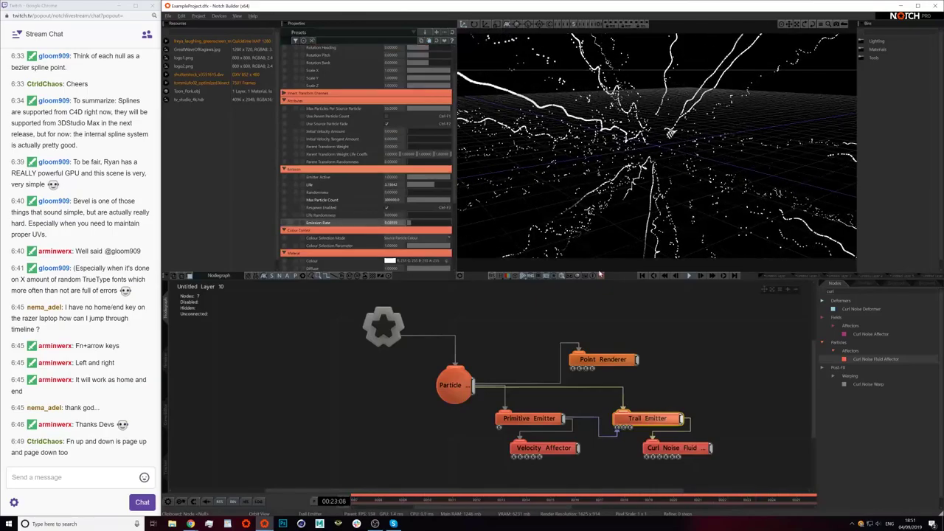
pyautogui.click(712, 307)
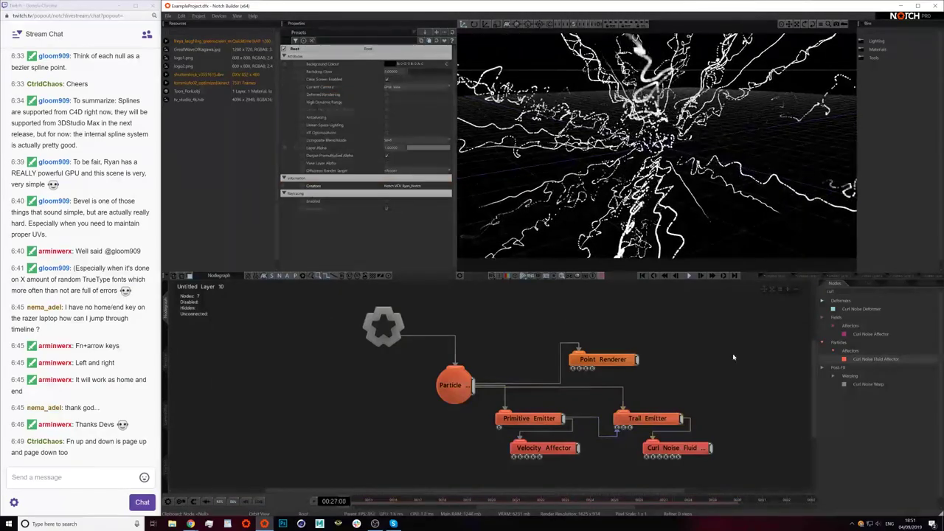
# - Add a Life Colour Shading node and connect it to the Trail Emitter's output
pyautogui.doubleClick(830, 290)
pyautogui.write('shad')
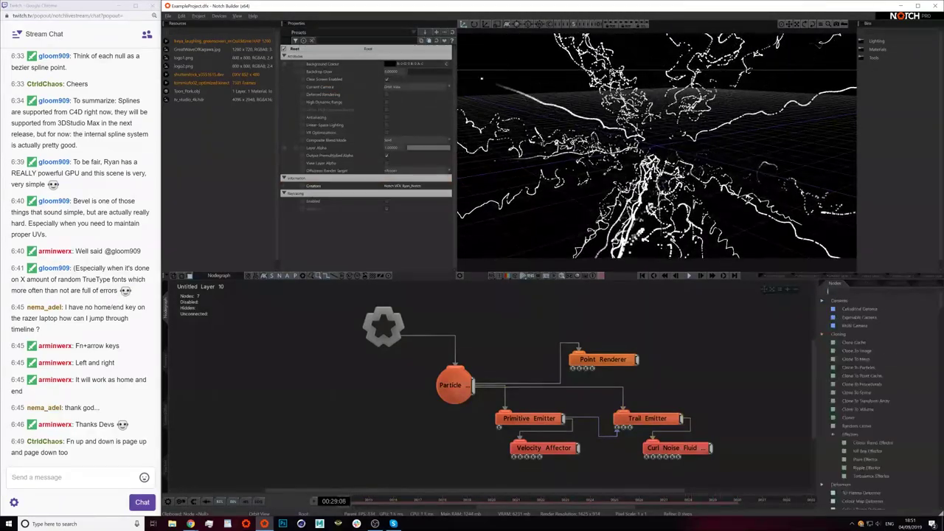
pyautogui.moveTo(751, 428); pyautogui.dragTo(740, 441)
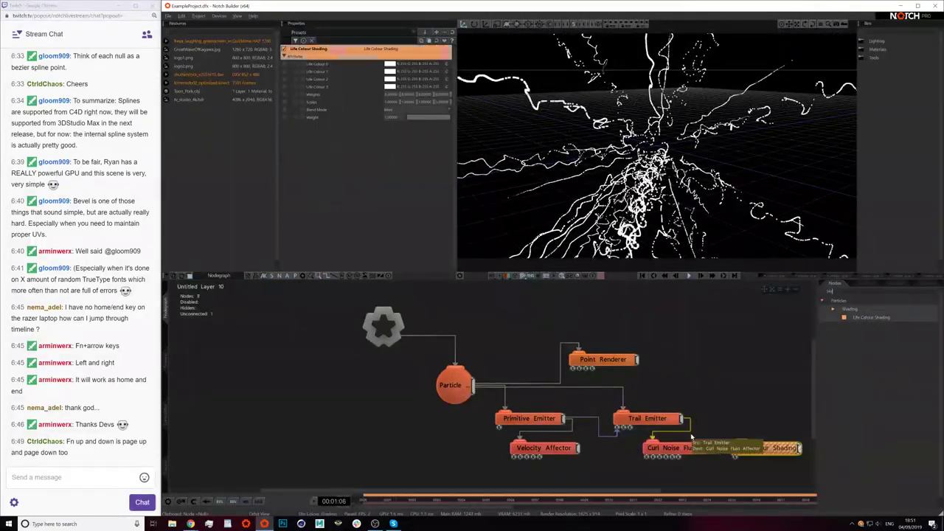
pyautogui.moveTo(682, 419); pyautogui.dragTo(764, 447)
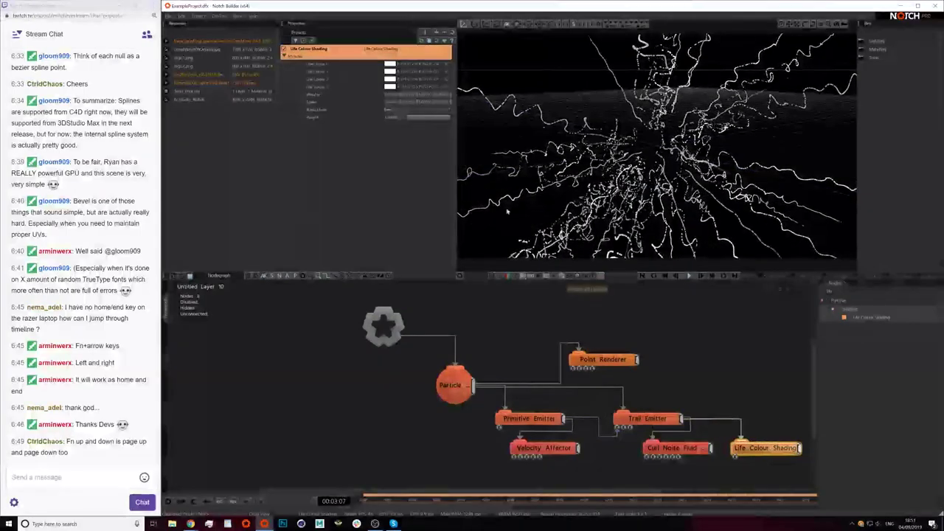
# - Darken Life Colour 3 on the Life Colour Shading node to fade the trails over their life
pyautogui.click(390, 86)
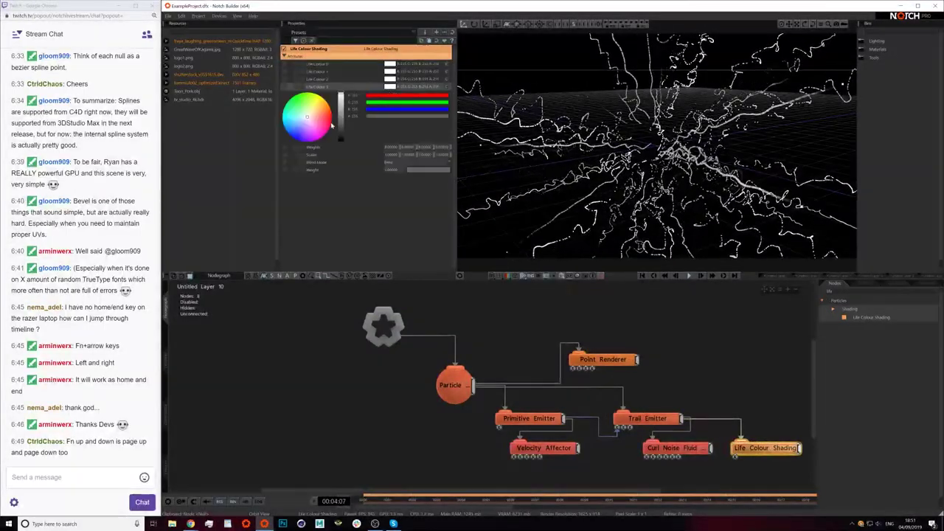
pyautogui.click(393, 87)
pyautogui.click(732, 356)
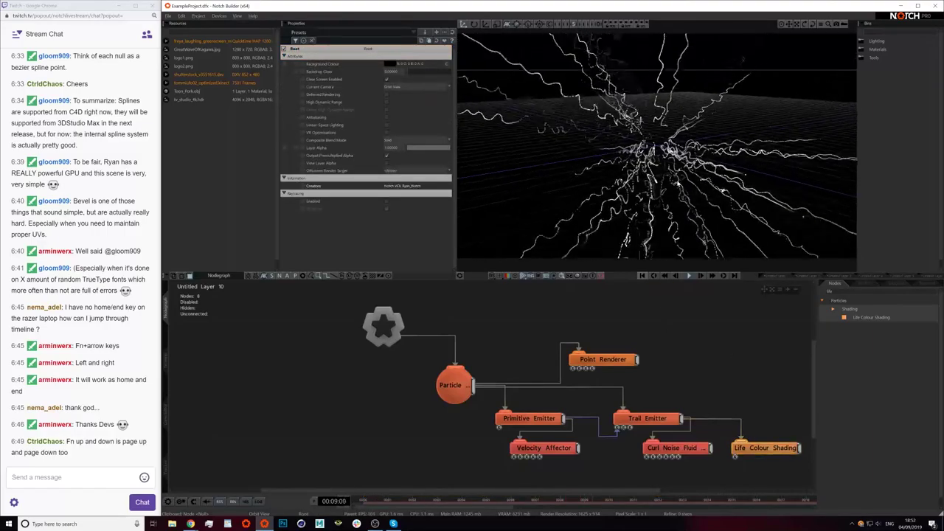
pyautogui.moveTo(605, 186)
pyautogui.keyDown('alt'); pyautogui.mouseDown()
pyautogui.moveTo(613, 178)
pyautogui.moveTo(597, 176)
pyautogui.moveTo(611, 175)
pyautogui.moveTo(591, 175)
pyautogui.mouseUp(); pyautogui.keyUp('alt')
pyautogui.moveTo(677, 197)
pyautogui.keyDown('alt'); pyautogui.mouseDown()
pyautogui.moveTo(632, 189)
pyautogui.moveTo(724, 194)
pyautogui.moveTo(674, 187)
pyautogui.mouseUp(); pyautogui.keyUp('alt')
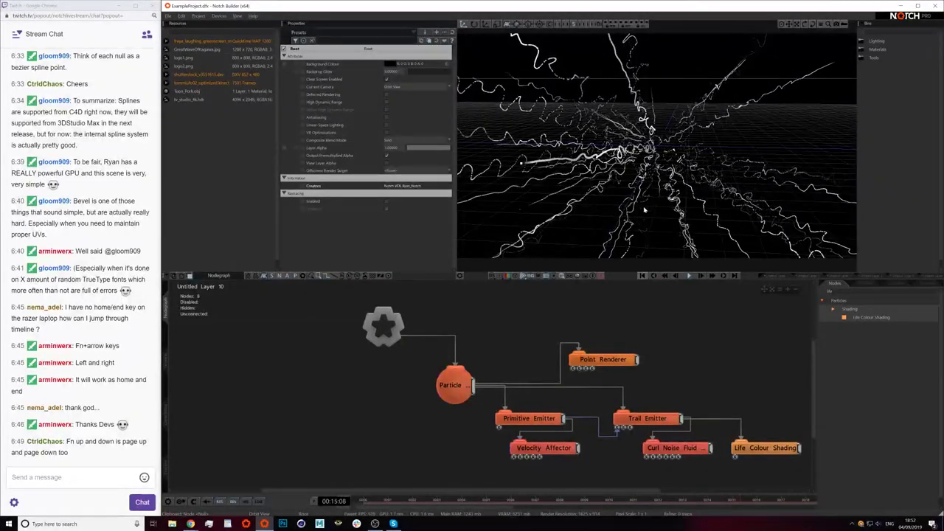
# - Add an SPH Affector node and connect it to the Primitive Emitter's output beneath the Velocity Affector
pyautogui.doubleClick(831, 292)
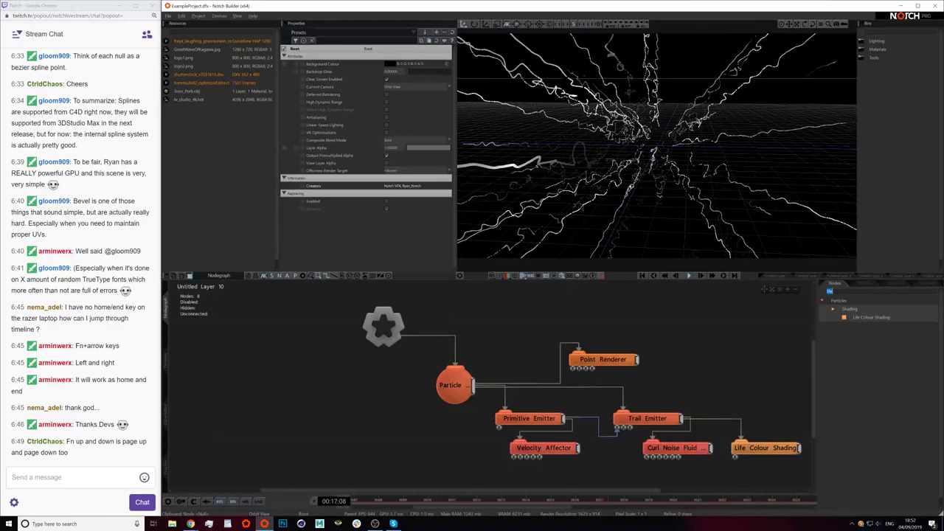
pyautogui.write('Sph')
pyautogui.moveTo(860, 317); pyautogui.dragTo(718, 386)
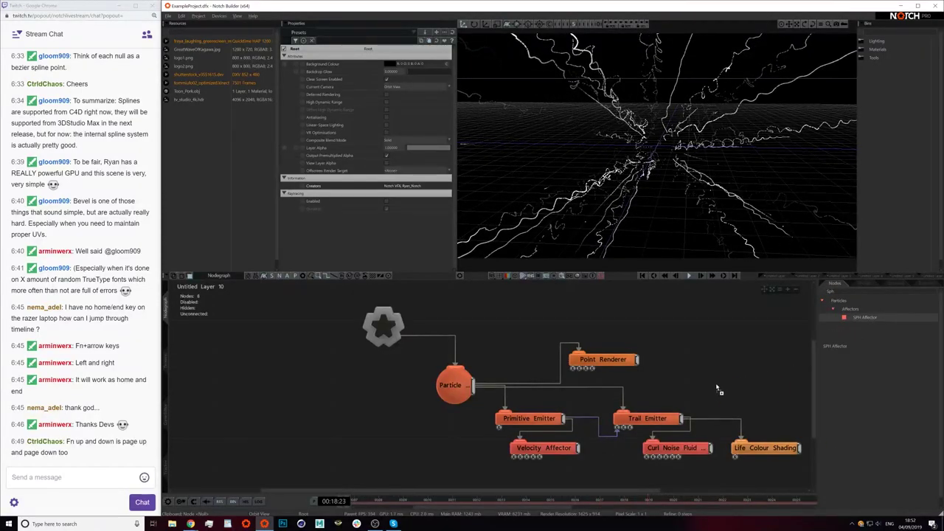
pyautogui.moveTo(703, 401); pyautogui.dragTo(627, 376, button='middle')
pyautogui.moveTo(574, 394); pyautogui.dragTo(559, 394)
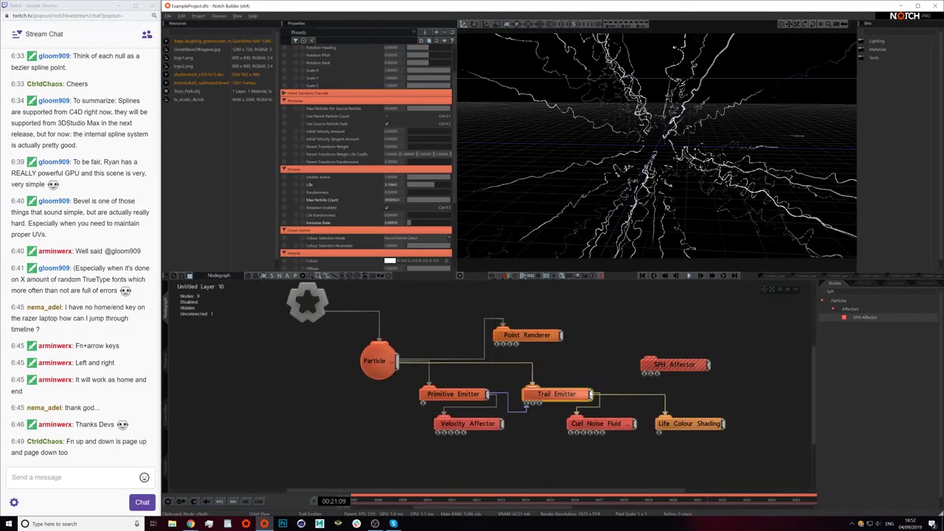
pyautogui.click(491, 396)
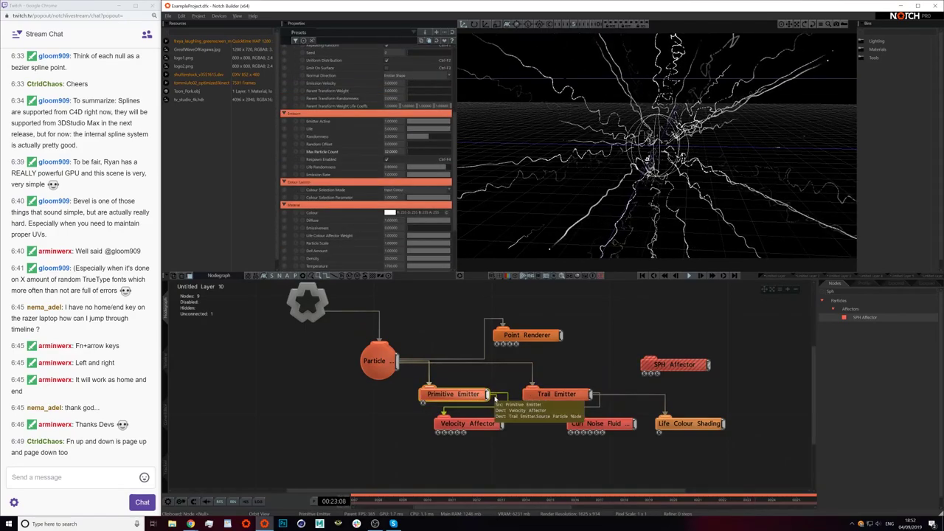
pyautogui.moveTo(674, 365); pyautogui.dragTo(468, 453)
pyautogui.click(677, 366)
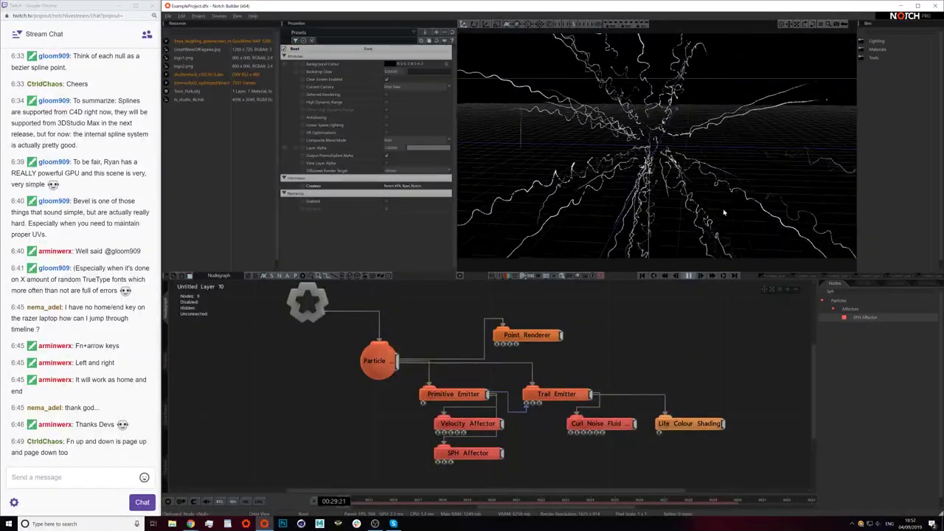
# - Replay the scene from the start and view the particle trails from another angle
pyautogui.press('Home')
pyautogui.moveTo(725, 211); pyautogui.dragTo(644, 218, button='right')
pyautogui.press('space')
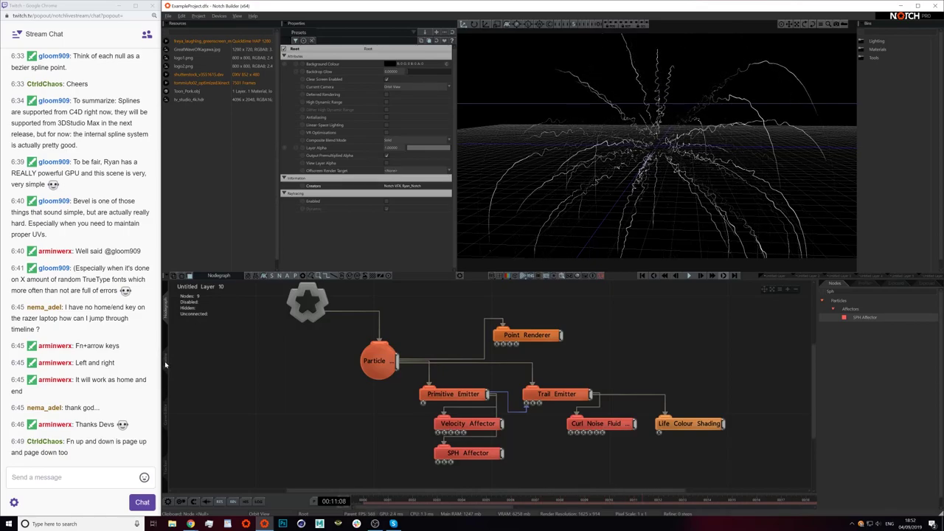
# - Collapse Untitled Layer 10 in the timeline and preview Untitled Layer 2, examining its octopus particle nodegraph
pyautogui.press('Tab')
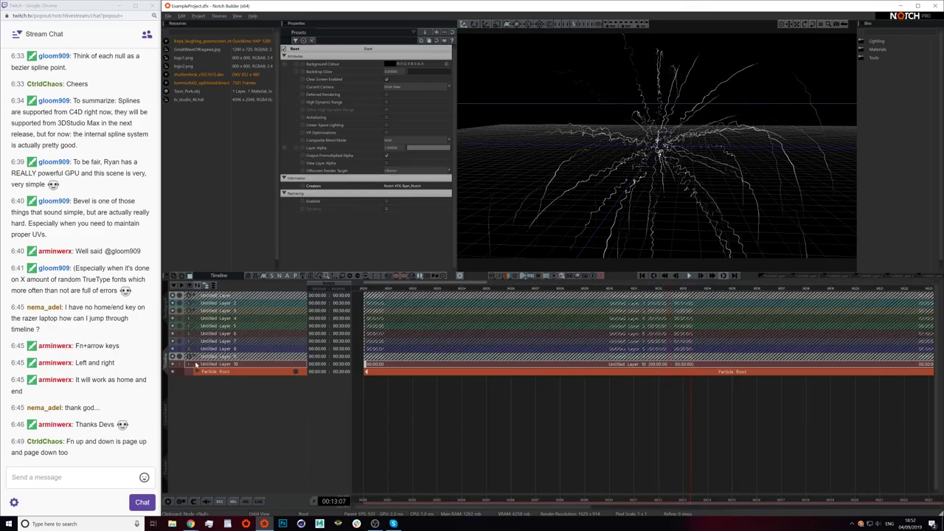
pyautogui.click(195, 366)
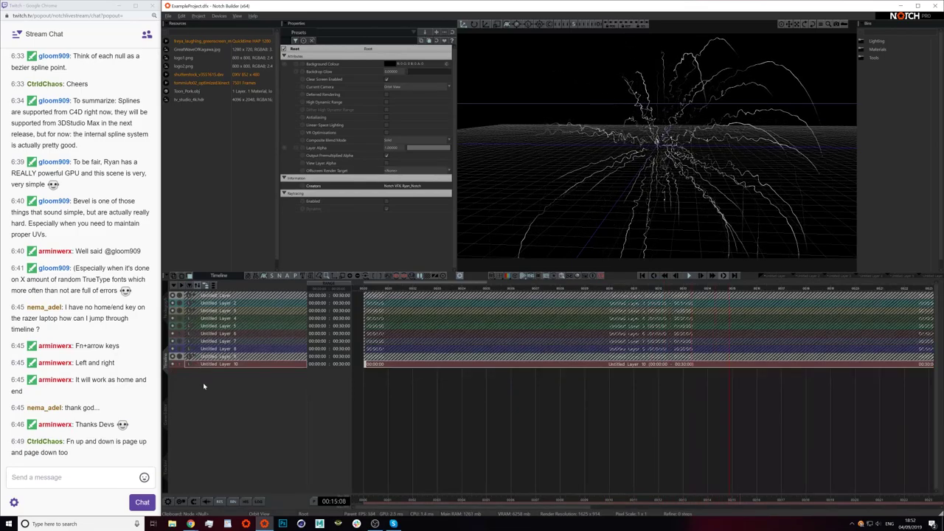
pyautogui.click(179, 303)
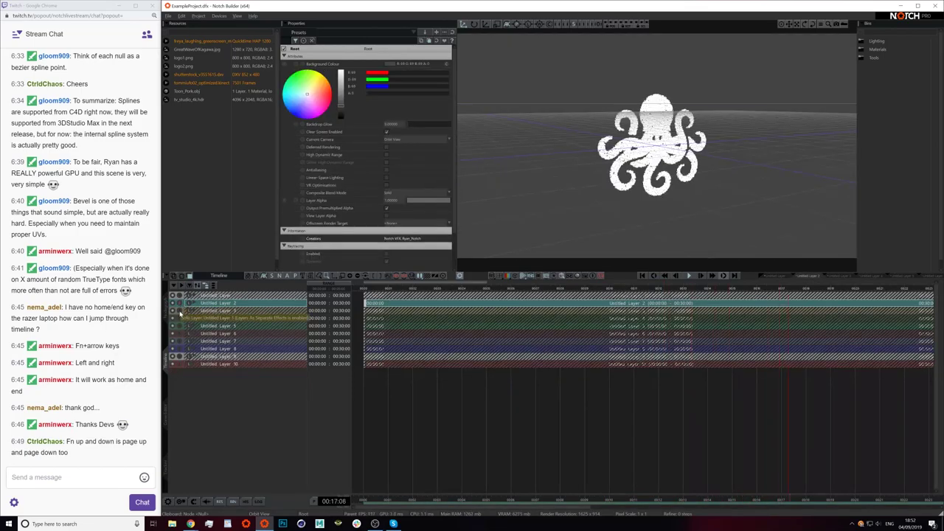
pyautogui.click(179, 311)
pyautogui.click(179, 303)
pyautogui.click(164, 310)
pyautogui.click(396, 390)
pyautogui.click(185, 326)
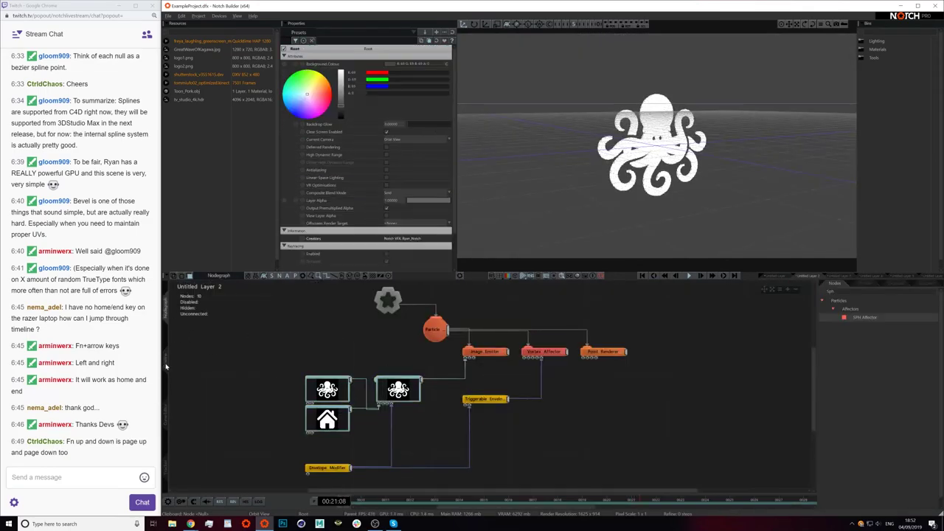
# - Insert a new layer from the Blank Project template and show its empty nodegraph
pyautogui.press('Tab')
pyautogui.rightClick(206, 383)
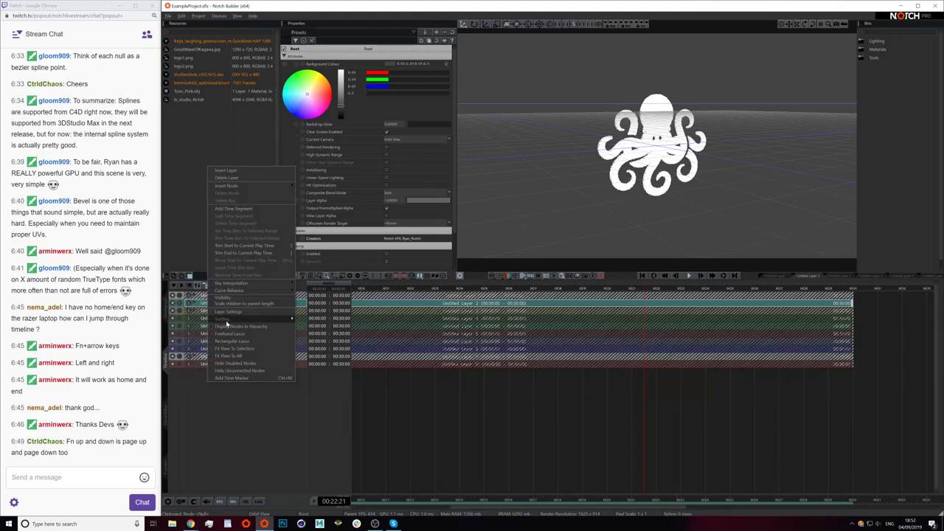
pyautogui.click(228, 172)
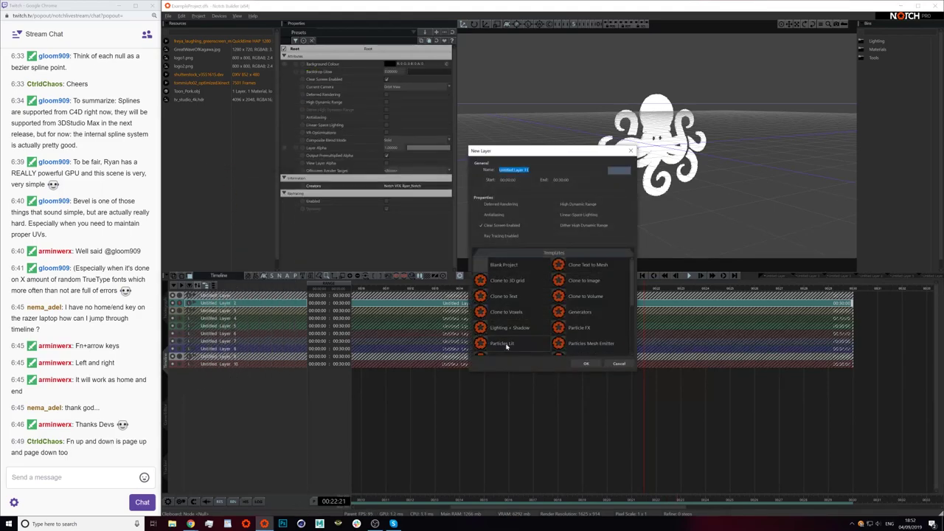
pyautogui.doubleClick(517, 264)
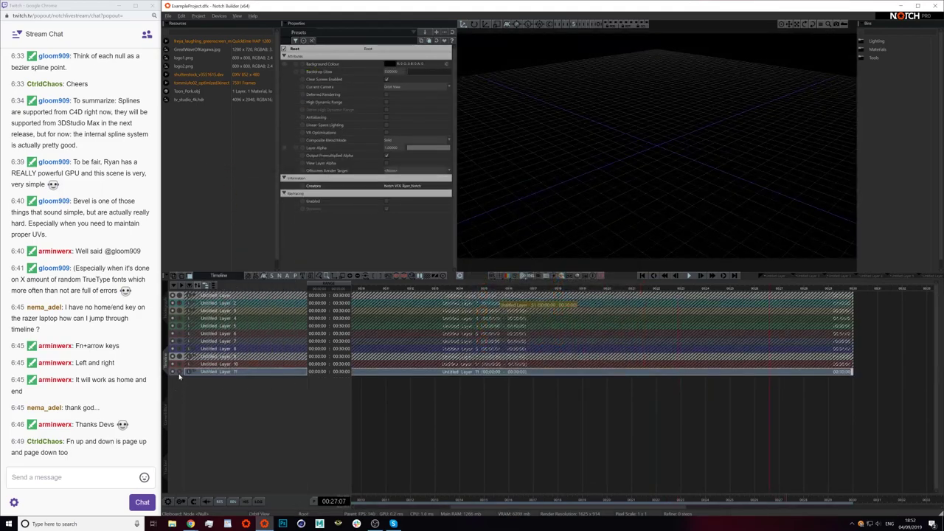
pyautogui.click(166, 323)
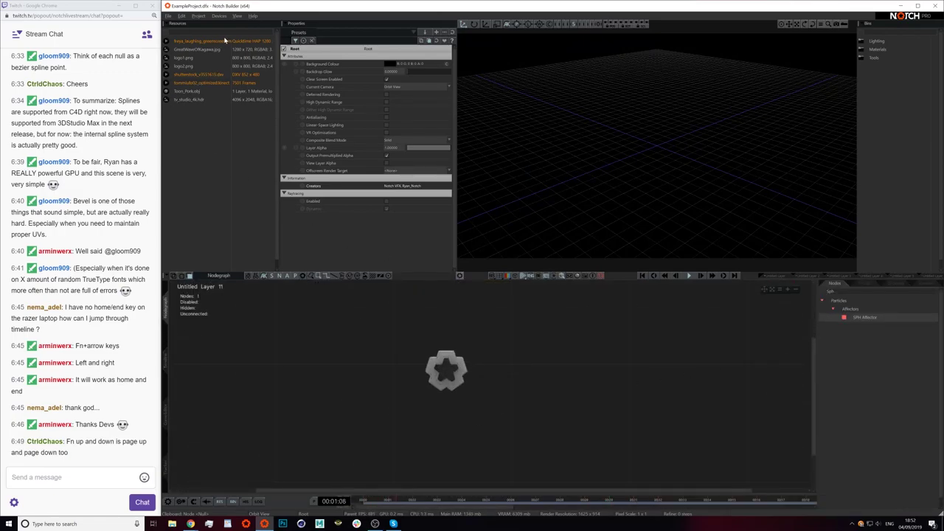
# - Add the green-screen clip, GreatWaveOfKagawa.jpg and the shutterstock guitar clip as loader nodes, stacked vertically with their previews shown
pyautogui.moveTo(456, 444); pyautogui.dragTo(456, 443)
pyautogui.moveTo(515, 411); pyautogui.dragTo(452, 329, button='middle')
pyautogui.moveTo(461, 396); pyautogui.dragTo(417, 439)
pyautogui.moveTo(424, 382); pyautogui.dragTo(425, 412)
pyautogui.click(426, 369)
pyautogui.click(459, 409)
pyautogui.moveTo(480, 426); pyautogui.dragTo(473, 367, button='middle')
pyautogui.moveTo(405, 381); pyautogui.dragTo(415, 408)
pyautogui.click(399, 417)
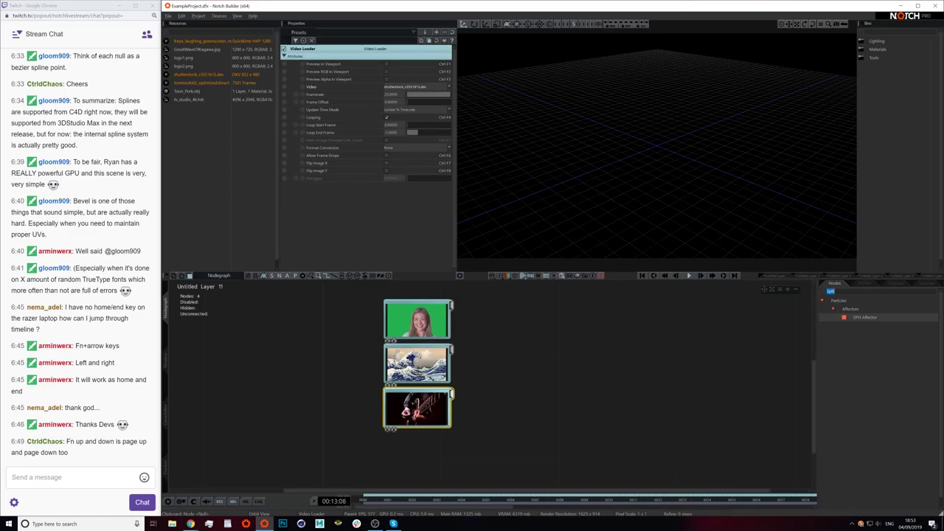
# - Add a Multiplex Sources node and arrange the three loader nodes in a column beside it
pyautogui.write('m')
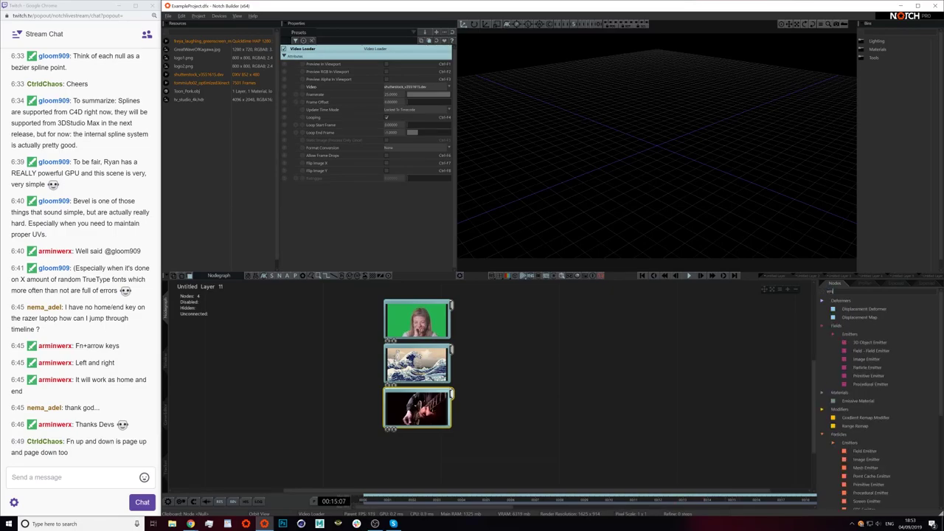
pyautogui.write('ultip')
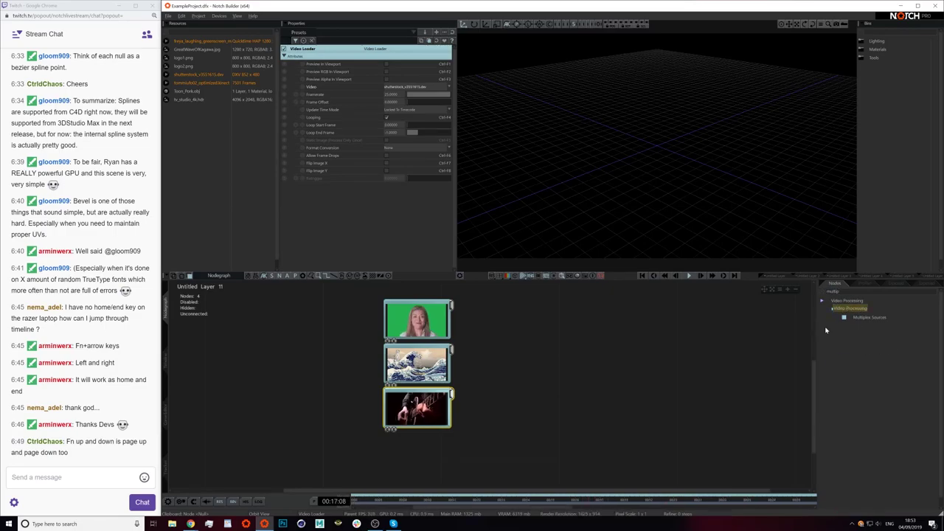
pyautogui.moveTo(857, 319); pyautogui.dragTo(558, 320)
pyautogui.moveTo(495, 435); pyautogui.dragTo(435, 384)
pyautogui.moveTo(503, 386); pyautogui.dragTo(501, 374, button='middle')
pyautogui.click(502, 370)
pyautogui.doubleClick(401, 348)
pyautogui.doubleClick(421, 339)
pyautogui.doubleClick(423, 339)
pyautogui.doubleClick(422, 338)
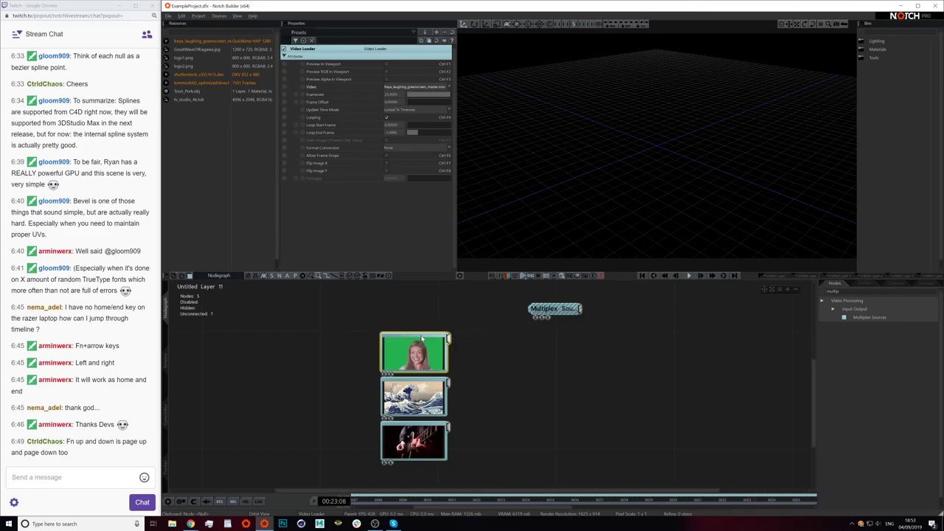
# - Connect the green-screen Video Loader to the first input of Multiplex Sources and expand the Multiplex Sources preview
pyautogui.moveTo(447, 338); pyautogui.dragTo(537, 318)
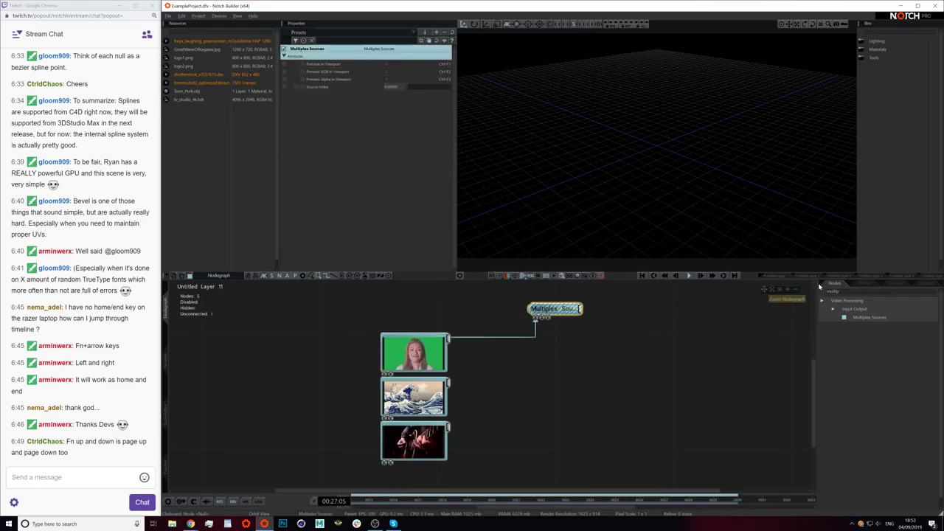
pyautogui.doubleClick(579, 310)
pyautogui.click(659, 360)
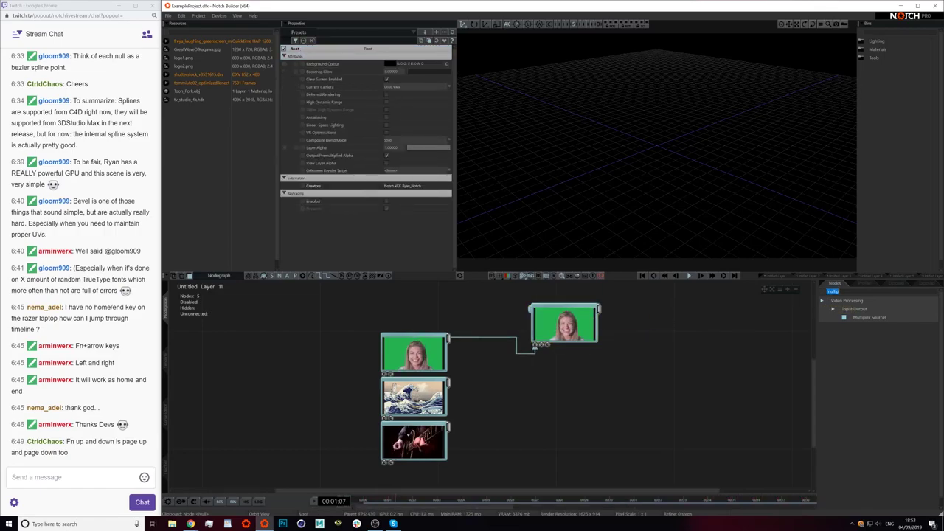
# - Try a Key Colour Mask on the Multiplex Sources output, inspect its effect and delete the mask node
pyautogui.write('key')
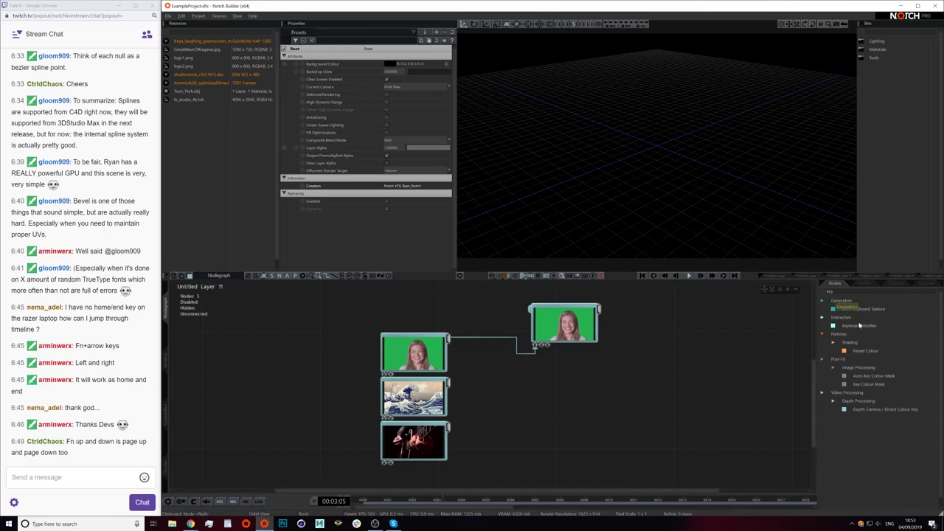
pyautogui.moveTo(872, 379); pyautogui.dragTo(611, 323)
pyautogui.click(389, 75)
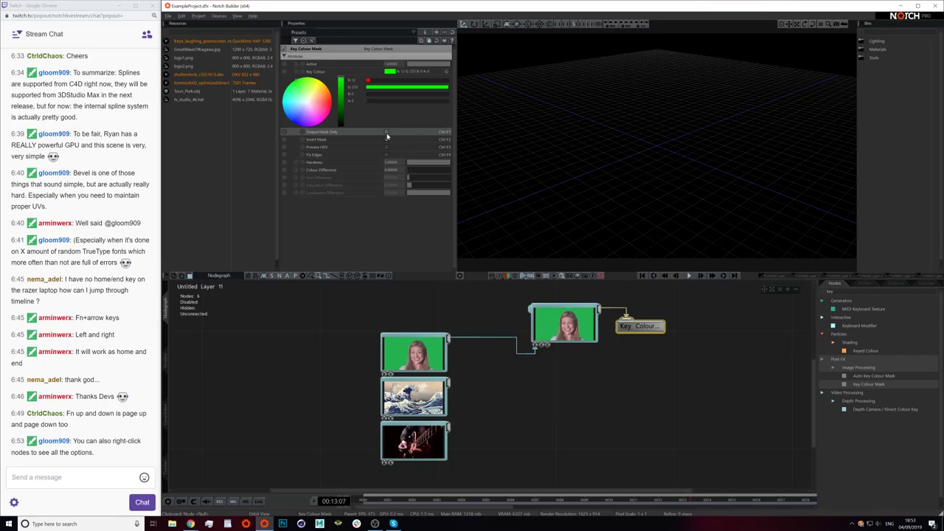
pyautogui.click(582, 331)
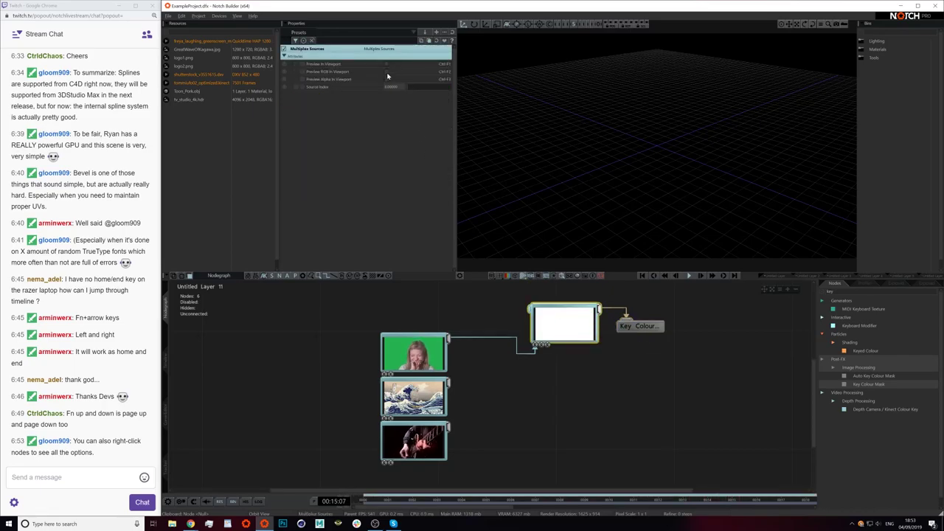
pyautogui.click(625, 327)
pyautogui.press('Delete')
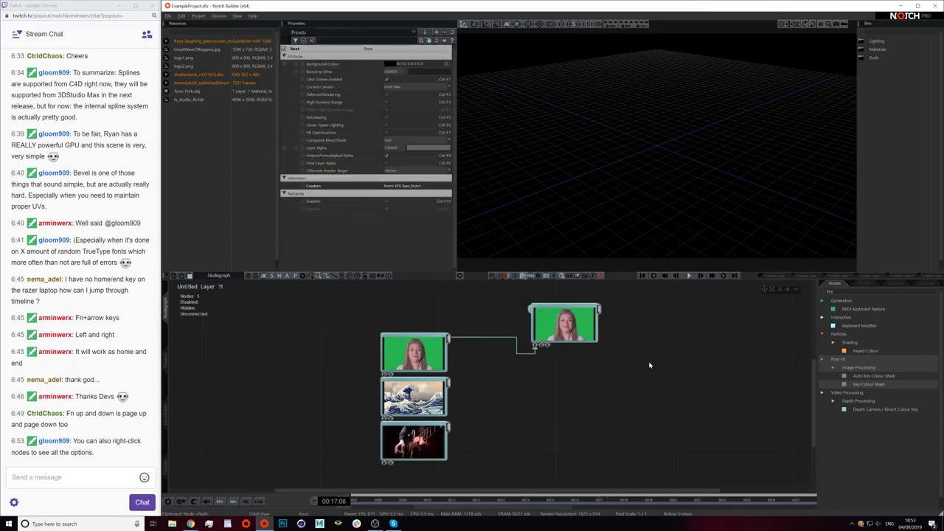
# - Attach an Edge Detect node to the Multiplex Sources output and place it just beside the preview
pyautogui.click(540, 334)
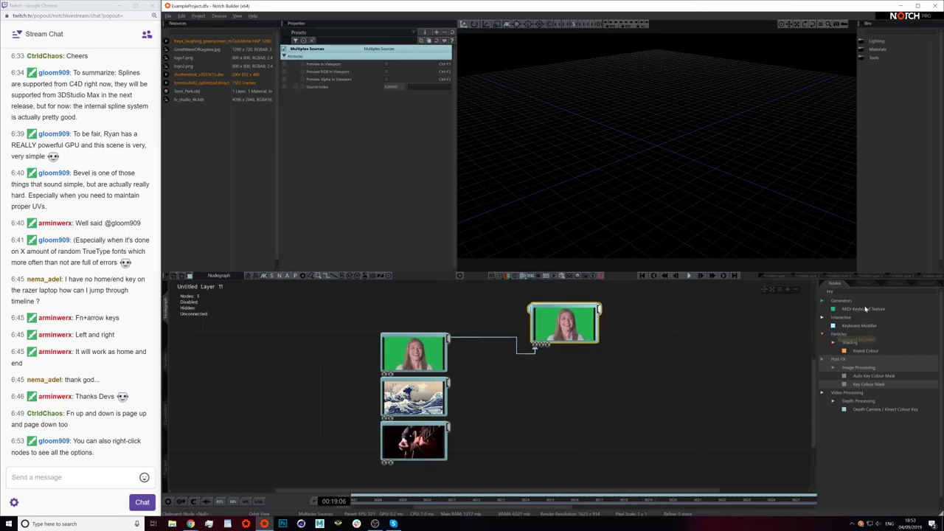
pyautogui.write('Edge')
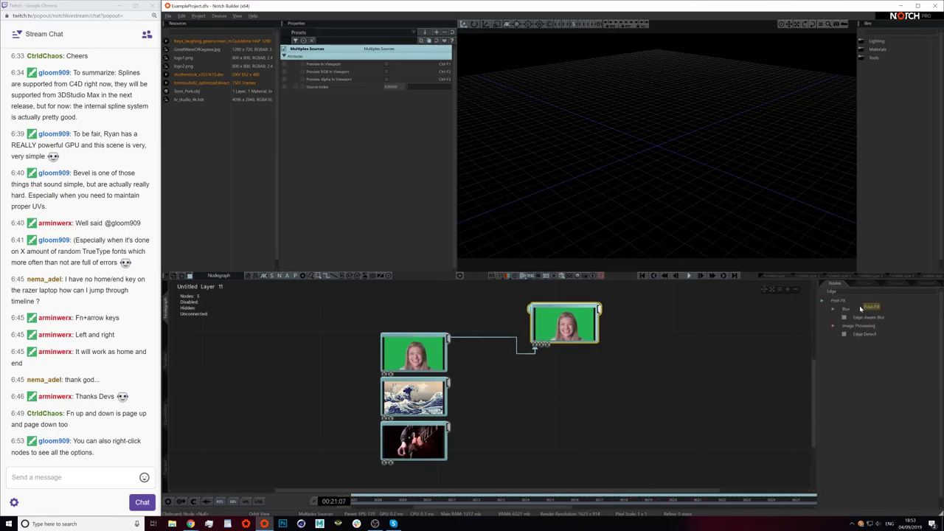
pyautogui.moveTo(861, 336); pyautogui.dragTo(632, 311)
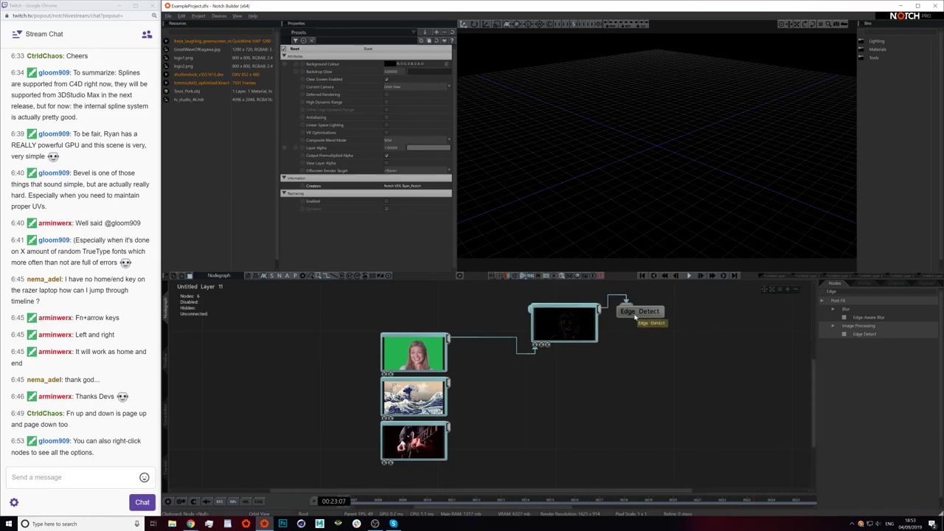
pyautogui.click(567, 329)
pyautogui.click(638, 312)
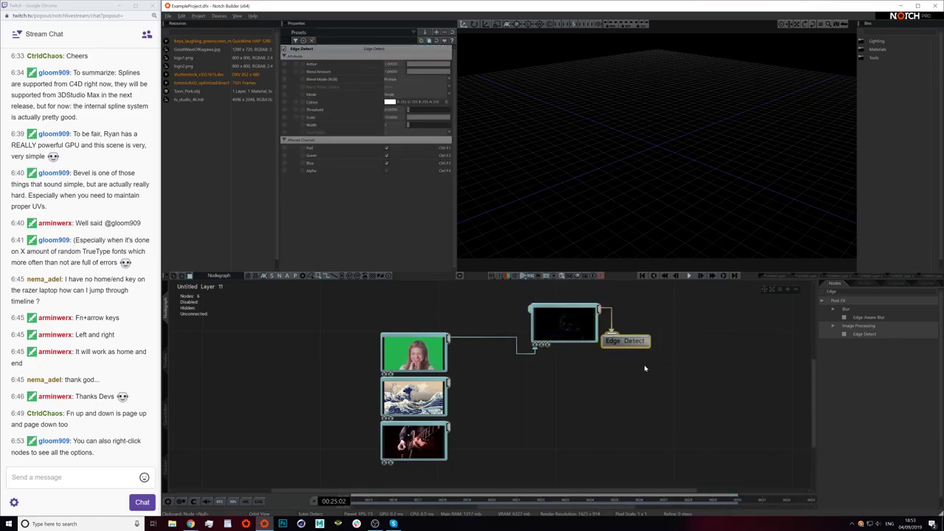
# - Move the Multiplex Sources and Edge Detect nodes closer to the column of loader nodes
pyautogui.scroll(-3, 569, 357)
pyautogui.scroll(3, 560, 378)
pyautogui.moveTo(538, 393); pyautogui.dragTo(615, 416, button='middle')
pyautogui.scroll(-2, 620, 410)
pyautogui.click(535, 382)
pyautogui.click(535, 382)
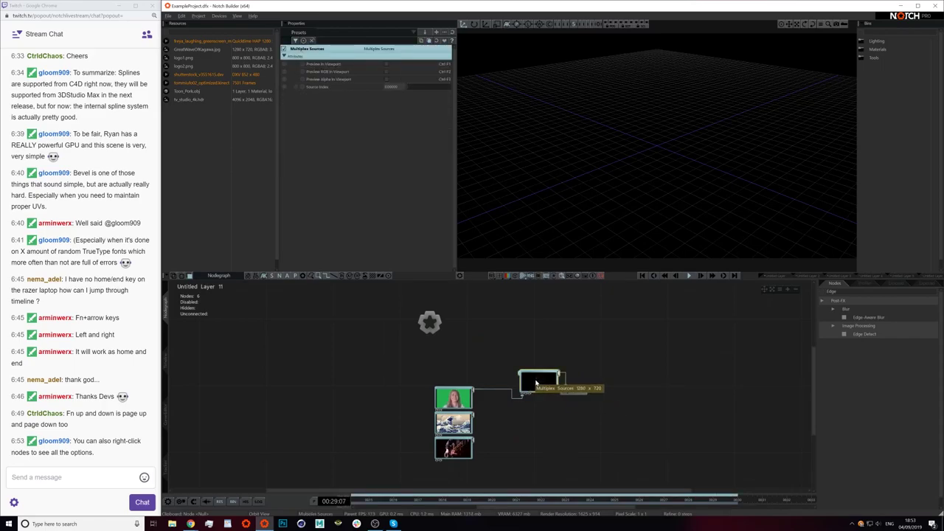
pyautogui.moveTo(540, 384); pyautogui.dragTo(527, 411)
pyautogui.scroll(5, 557, 403)
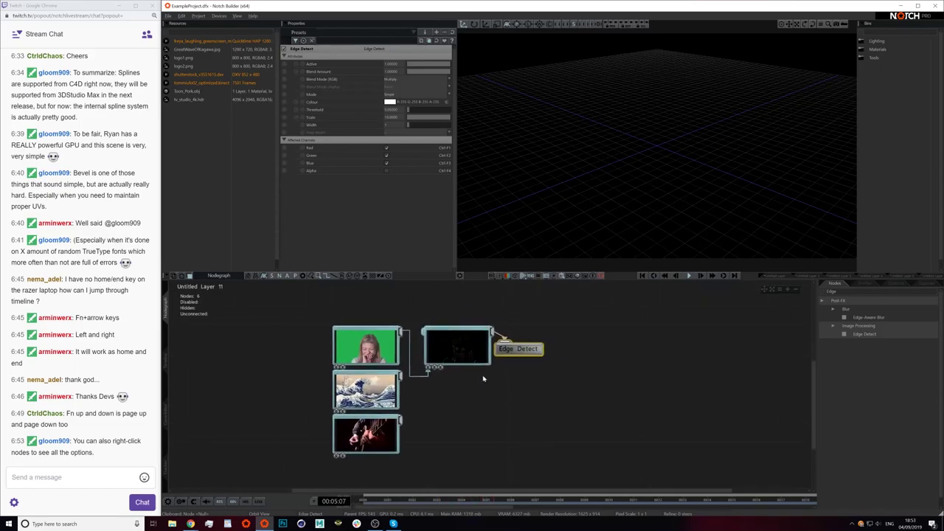
pyautogui.click(477, 382)
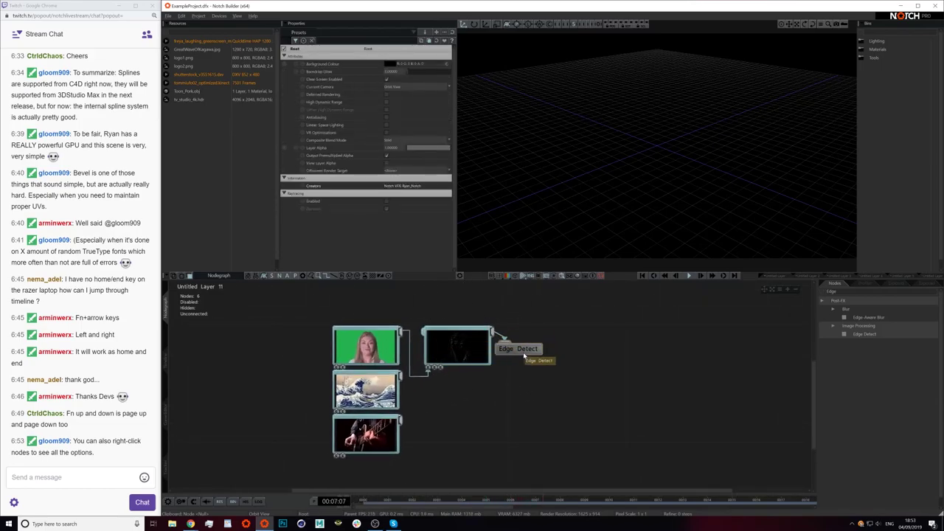
# - Collapse the previews of Multiplex Sources and the three loader nodes, and expand all four again together
pyautogui.moveTo(576, 383); pyautogui.dragTo(541, 392, button='middle')
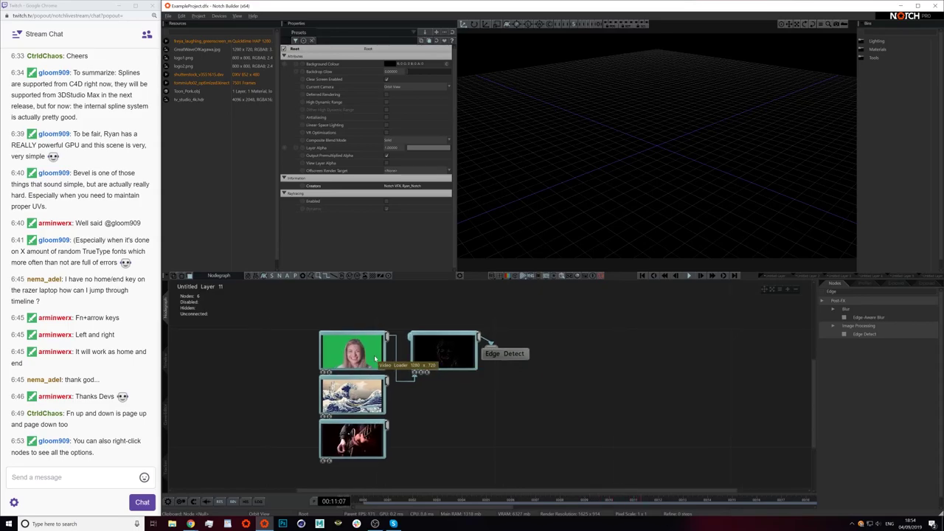
pyautogui.click(476, 351)
pyautogui.doubleClick(452, 354)
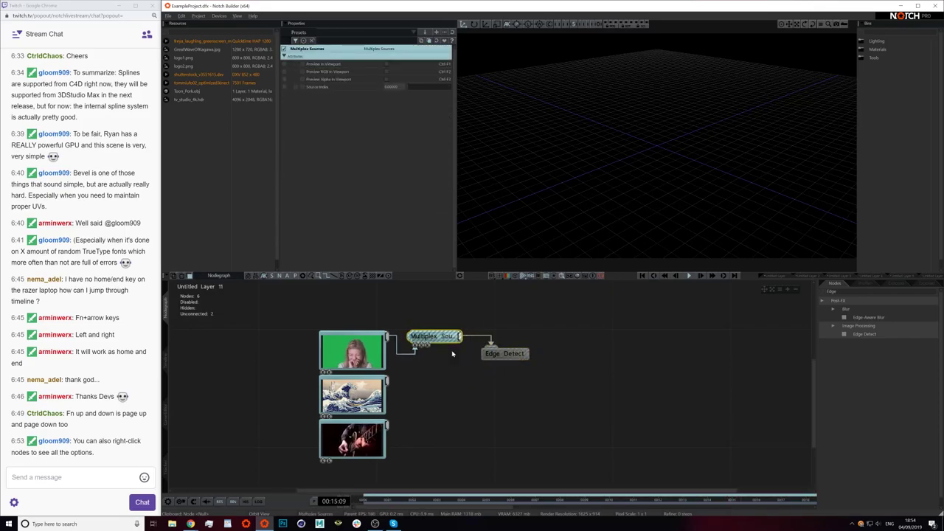
pyautogui.doubleClick(358, 349)
pyautogui.doubleClick(354, 395)
pyautogui.doubleClick(353, 439)
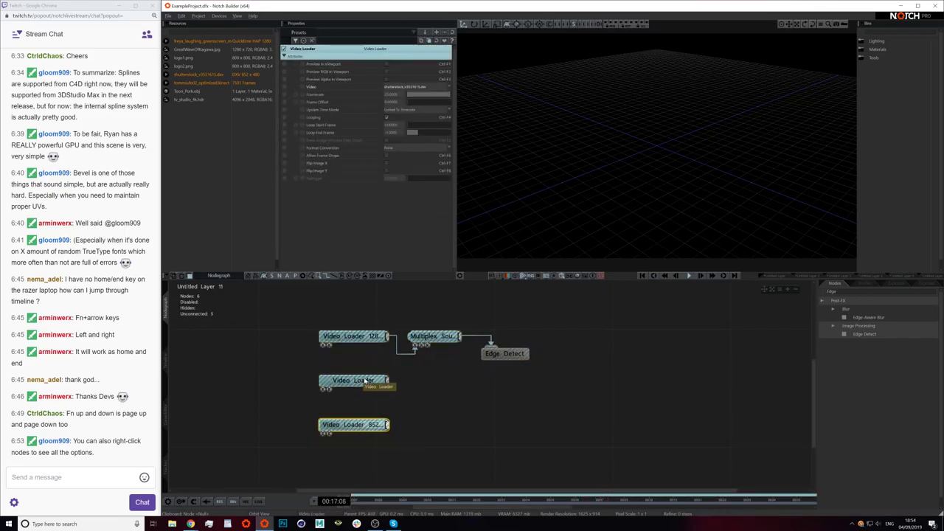
pyautogui.moveTo(344, 311); pyautogui.dragTo(433, 445)
pyautogui.doubleClick(434, 337)
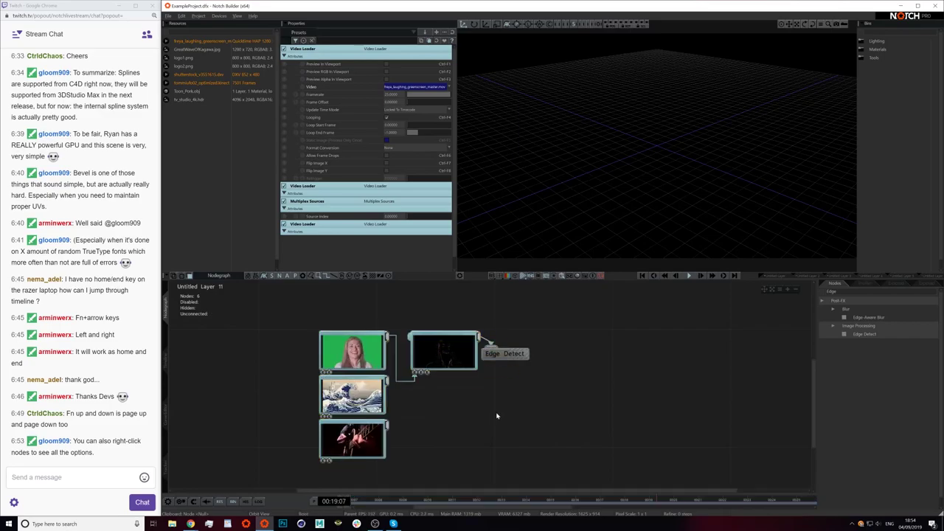
# - Add an Image 2D node to the layer and feed the Multiplex Sources output into its video input
pyautogui.click(496, 415)
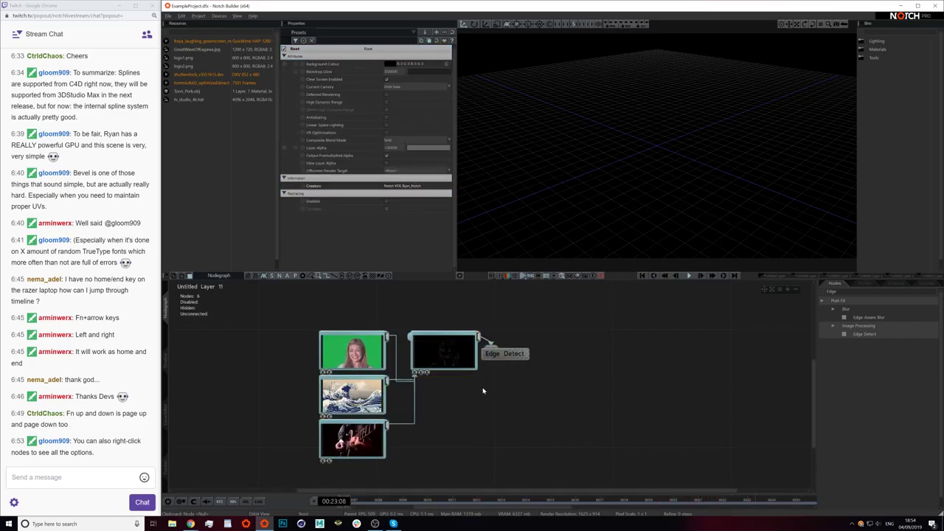
pyautogui.write('image')
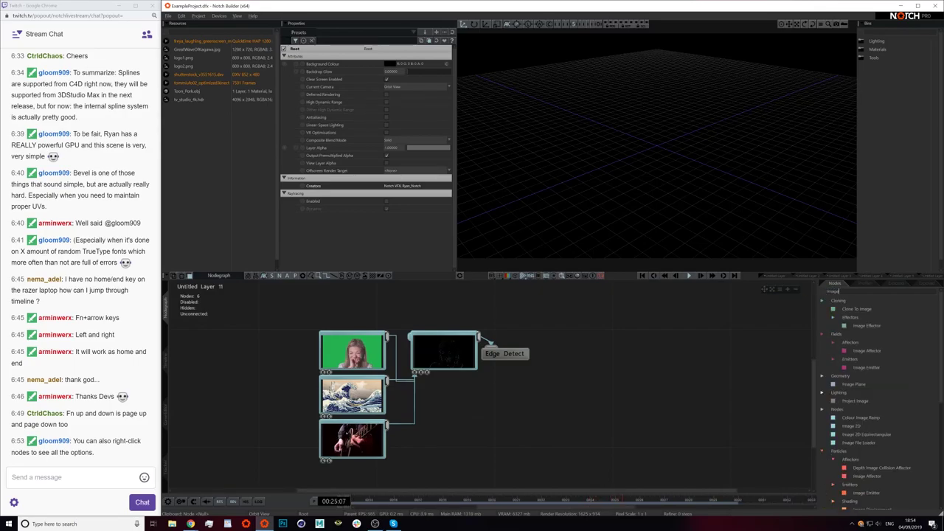
pyautogui.moveTo(847, 422); pyautogui.dragTo(551, 286)
pyautogui.moveTo(479, 336); pyautogui.dragTo(529, 304)
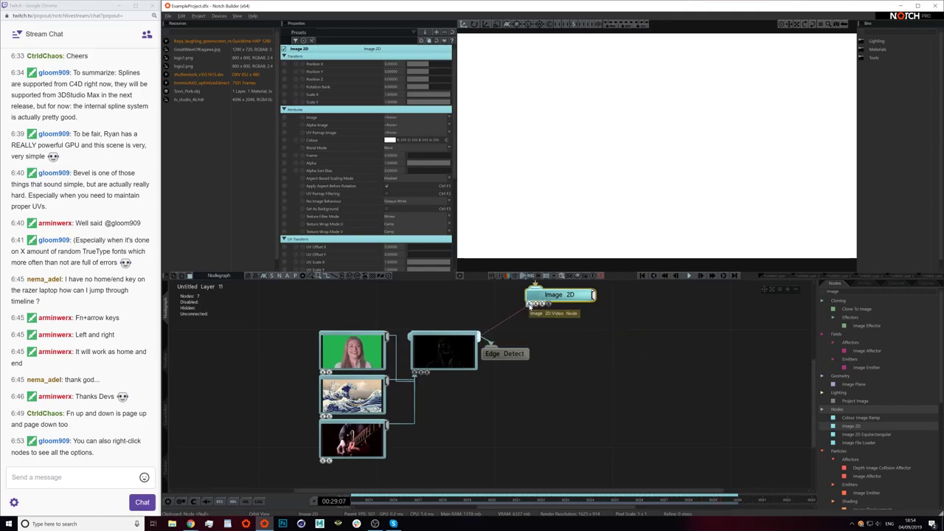
# - Rearrange the graph so Edge Detect sits below the Image 2D node and Multiplex Sources sits above the loader column
pyautogui.click(538, 360)
pyautogui.click(517, 351)
pyautogui.moveTo(515, 346); pyautogui.dragTo(536, 378, button='middle')
pyautogui.moveTo(535, 378); pyautogui.dragTo(596, 378)
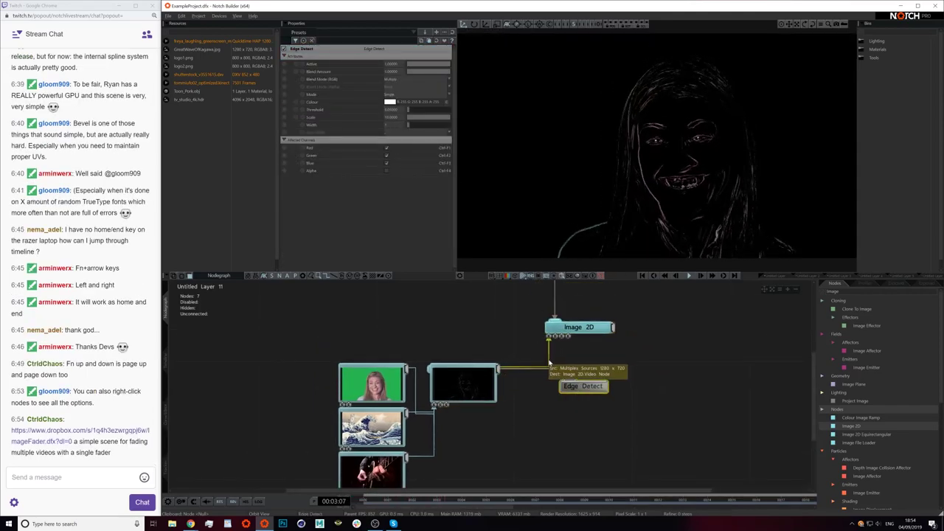
pyautogui.moveTo(485, 378); pyautogui.dragTo(494, 323)
pyautogui.moveTo(597, 330); pyautogui.dragTo(601, 381, button='middle')
pyautogui.moveTo(589, 376); pyautogui.dragTo(573, 332)
# - Set the Source Index of the Multiplex Sources node to 2 to show the guitar video
pyautogui.click(451, 392)
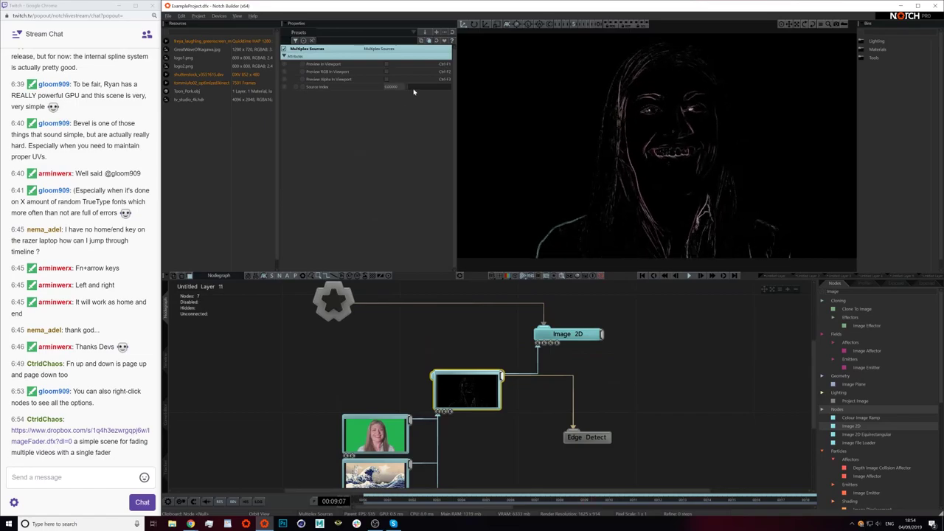
pyautogui.doubleClick(391, 86)
pyautogui.write('2')
pyautogui.press('Return')
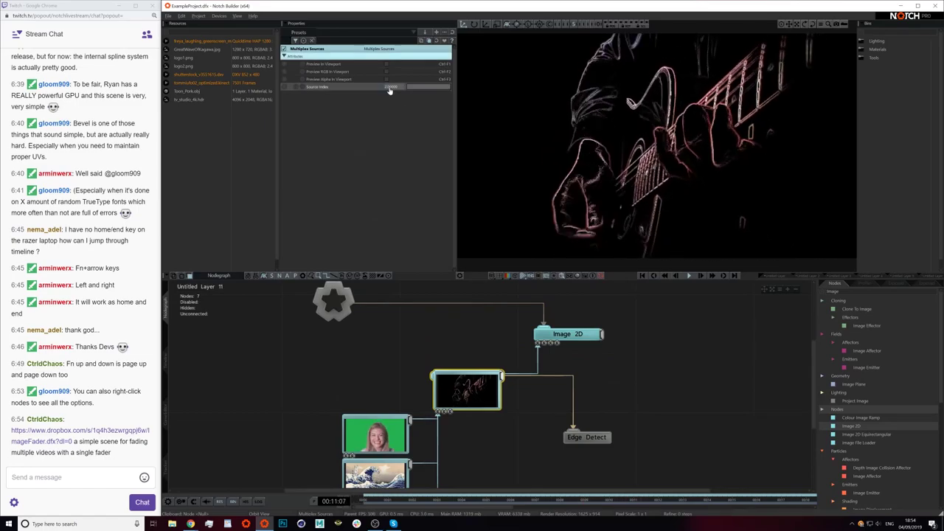
# - Lower the Edge Detect blend amount to about 0.49 and return the Multiplex Sources Source Index to 0
pyautogui.click(588, 441)
pyautogui.moveTo(446, 73); pyautogui.dragTo(471, 103)
pyautogui.click(476, 393)
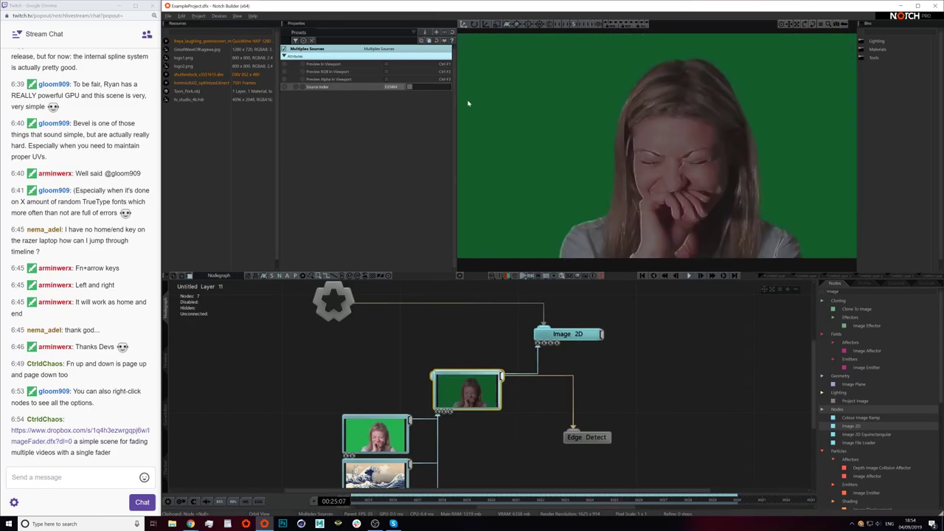
pyautogui.moveTo(381, 105); pyautogui.dragTo(409, 107)
pyautogui.moveTo(623, 363); pyautogui.dragTo(607, 334, button='middle')
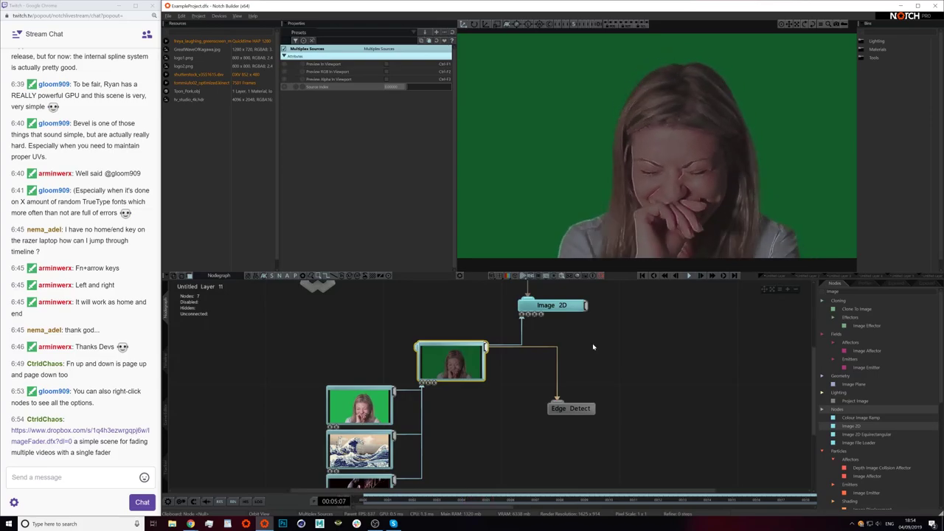
pyautogui.moveTo(411, 87); pyautogui.dragTo(402, 104)
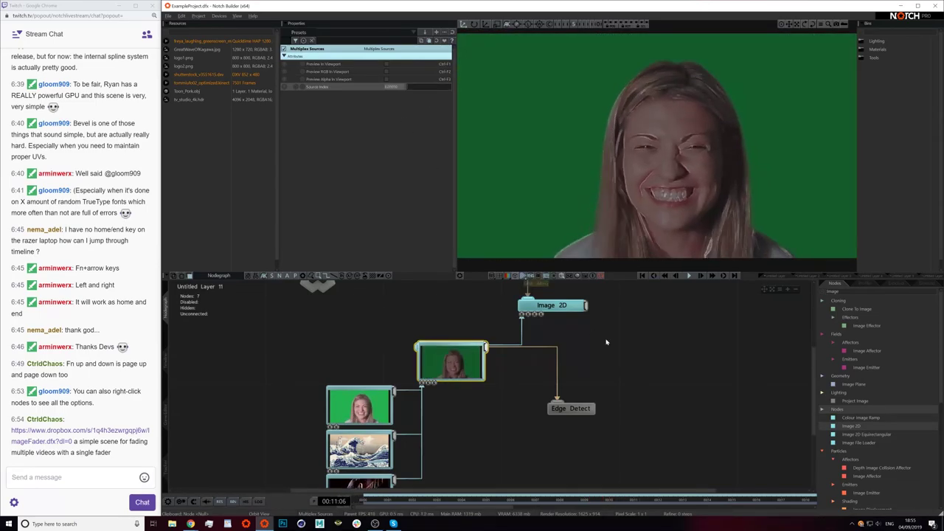
# - Tighten the node layout by moving Edge Detect right beside the Multiplex Sources preview
pyautogui.scroll(-3, 592, 333)
pyautogui.moveTo(542, 416); pyautogui.dragTo(385, 362)
pyautogui.click(466, 364)
pyautogui.moveTo(487, 336); pyautogui.dragTo(428, 336)
pyautogui.moveTo(449, 381); pyautogui.dragTo(425, 367)
pyautogui.click(465, 368)
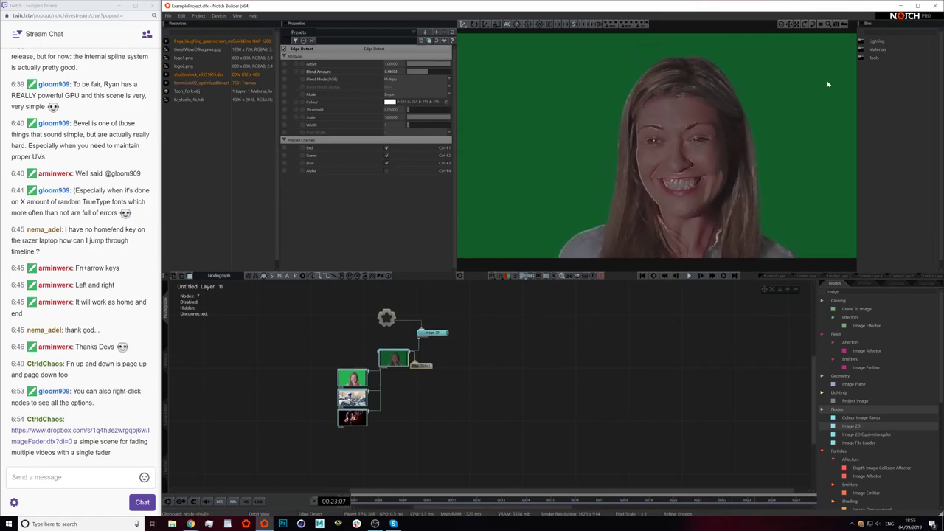
# - Add the Blended Video Multiplexer tool to the graph, disconnect the old Image 2D from the root and connect the new group instead
pyautogui.click(861, 58)
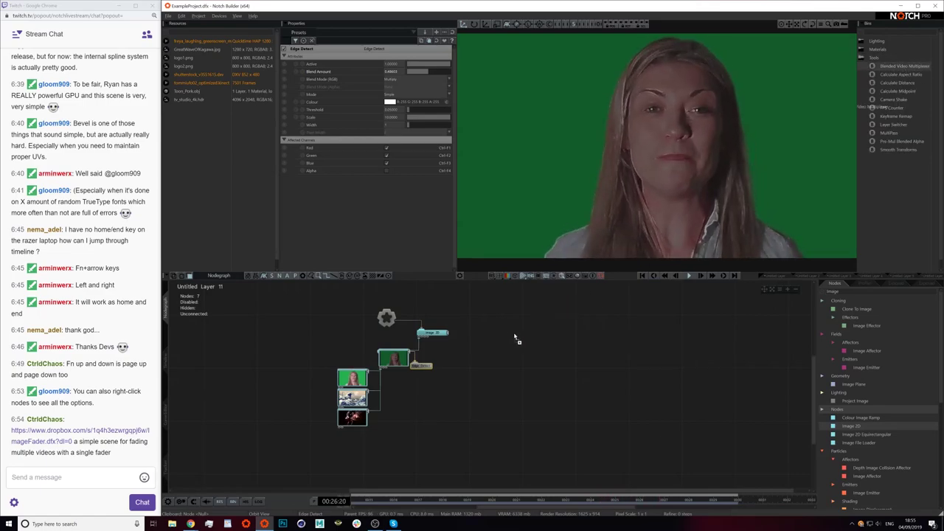
pyautogui.moveTo(519, 337); pyautogui.dragTo(519, 337)
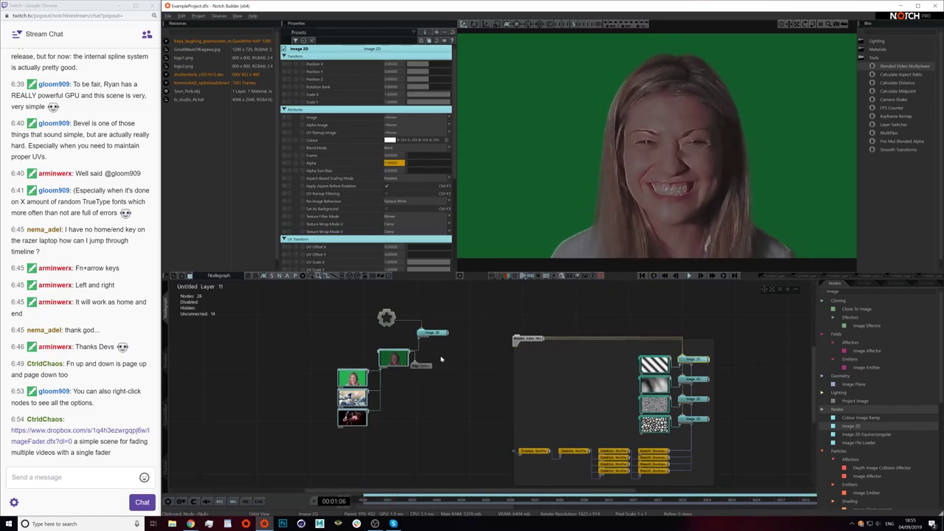
pyautogui.click(437, 339)
pyautogui.click(421, 330)
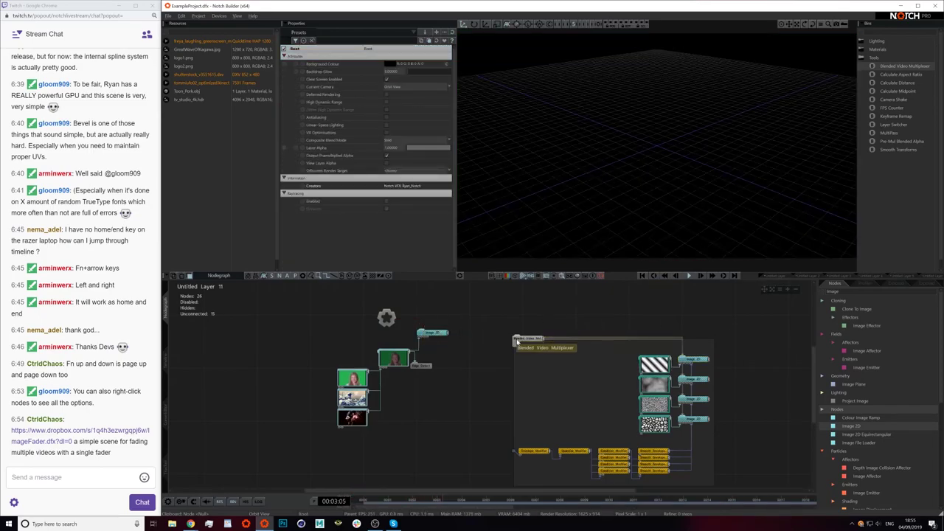
pyautogui.click(517, 342)
pyautogui.press('r')
pyautogui.click(573, 310)
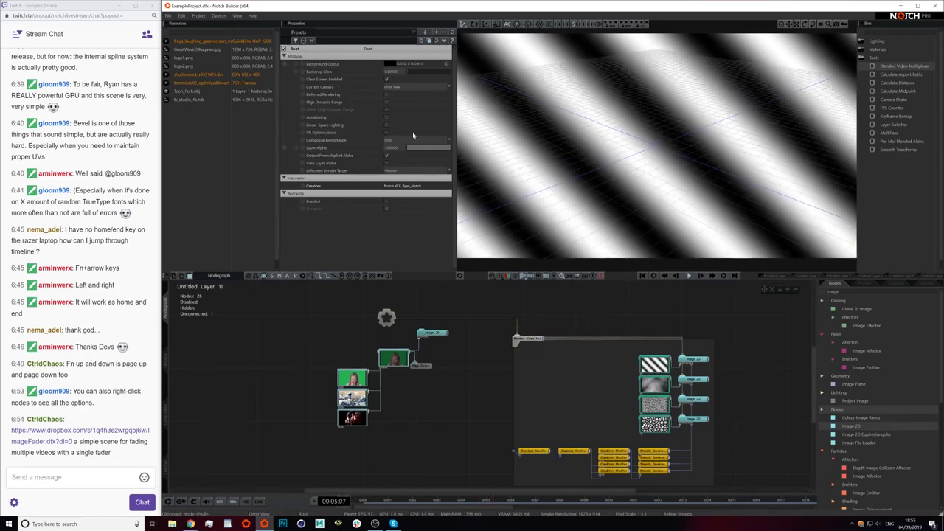
# - Raise the Value of the Blended Video Multiplexer's Envelope Modifier until the Voronoi source is blended in
pyautogui.click(520, 338)
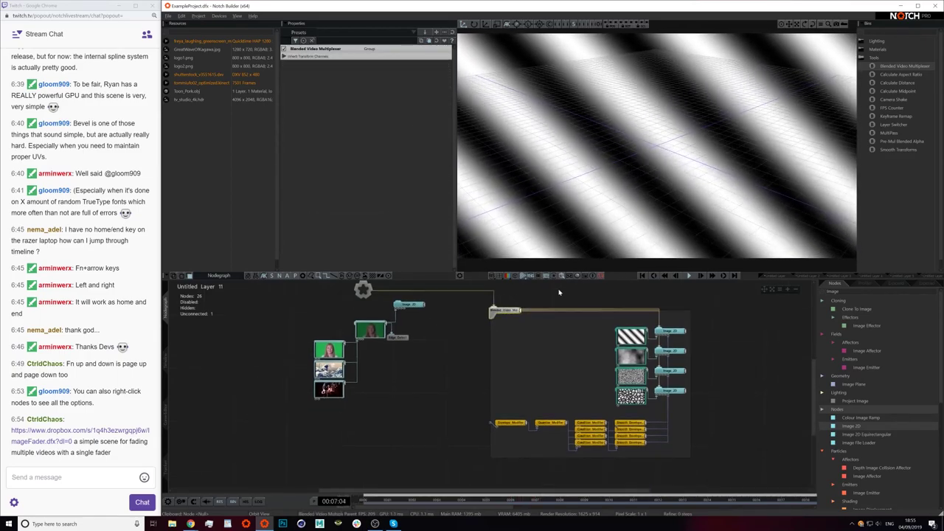
pyautogui.click(512, 425)
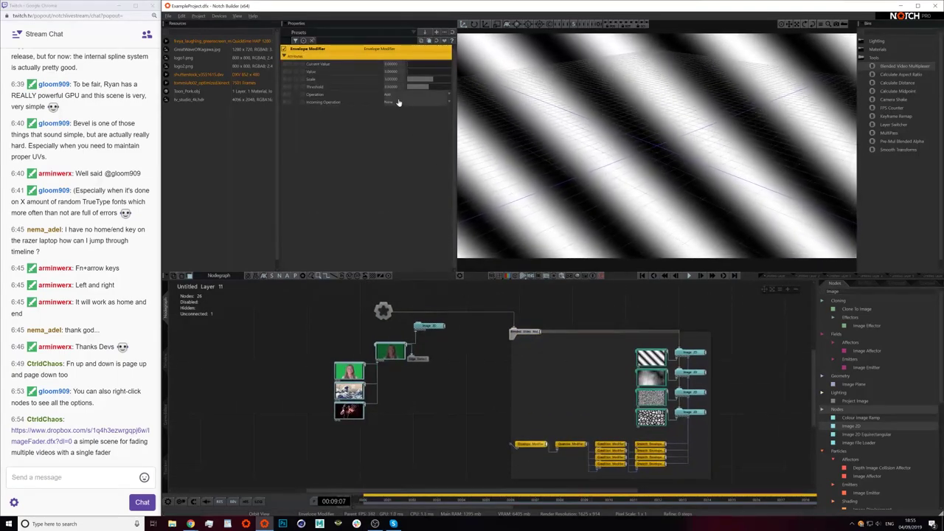
pyautogui.moveTo(410, 71); pyautogui.dragTo(445, 75)
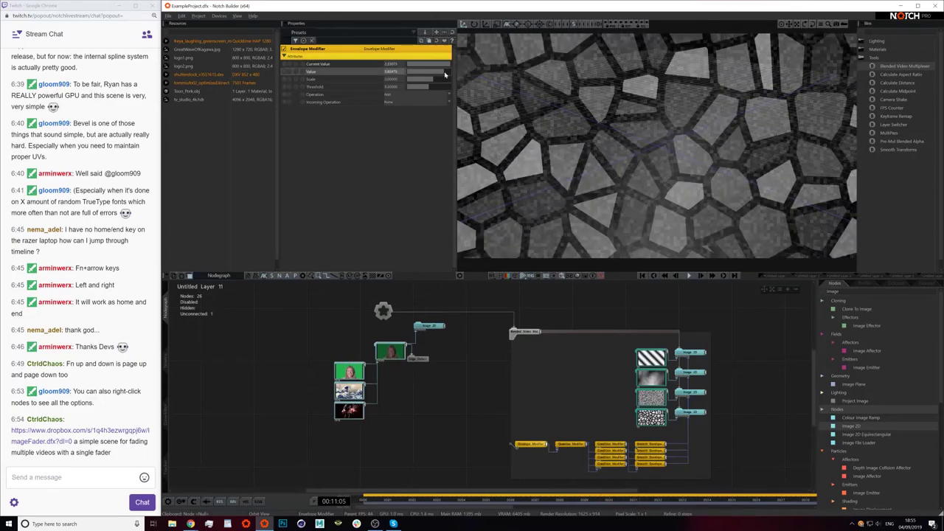
pyautogui.click(539, 318)
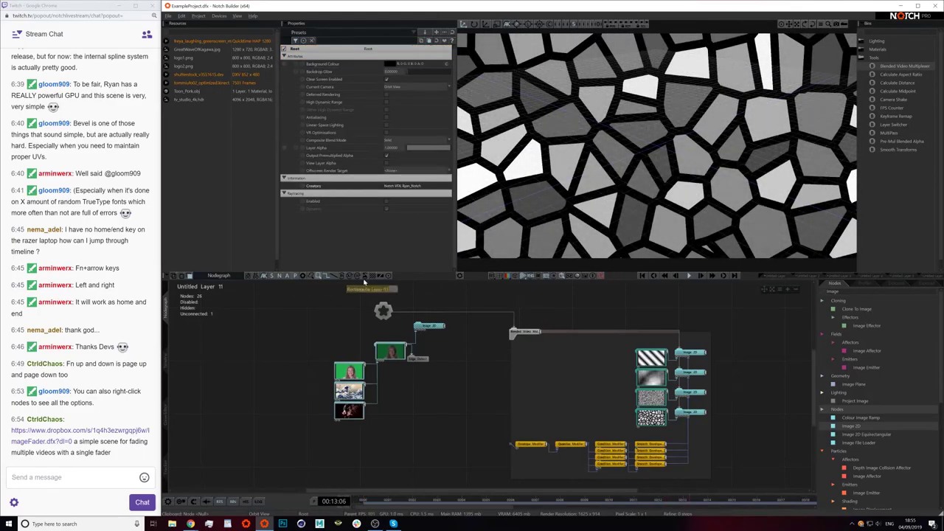
# - Lower the Envelope Modifier's Value to 0 to blend back to the first source
pyautogui.click(532, 445)
pyautogui.moveTo(536, 430); pyautogui.dragTo(511, 374, button='middle')
pyautogui.moveTo(428, 397); pyautogui.dragTo(487, 387)
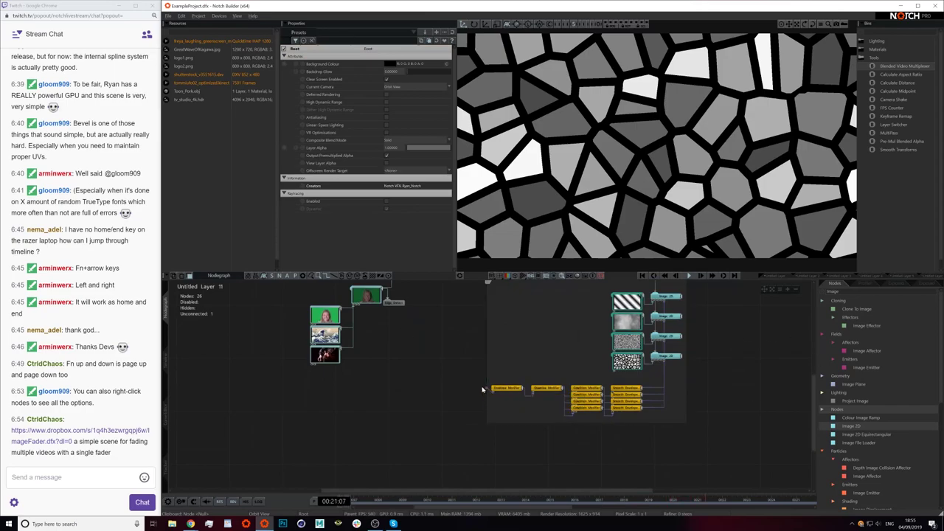
pyautogui.click(512, 389)
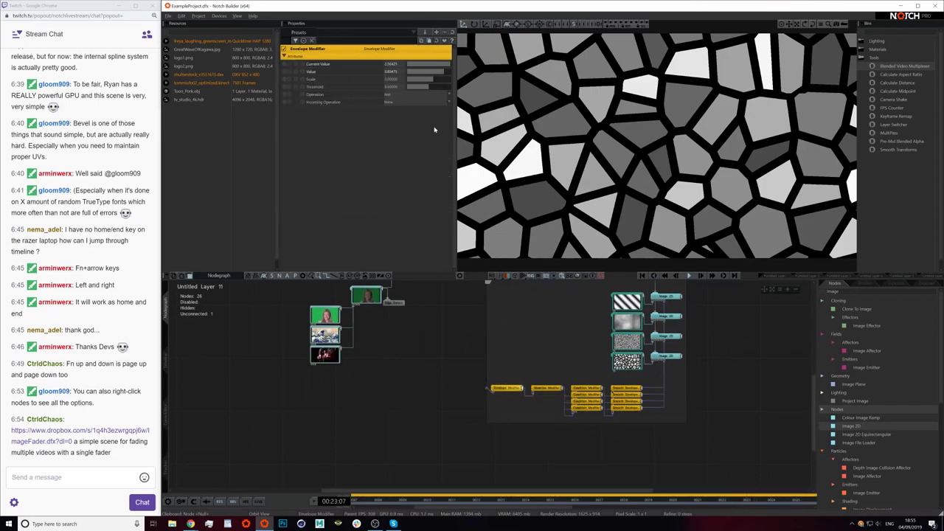
pyautogui.moveTo(445, 72); pyautogui.dragTo(352, 99)
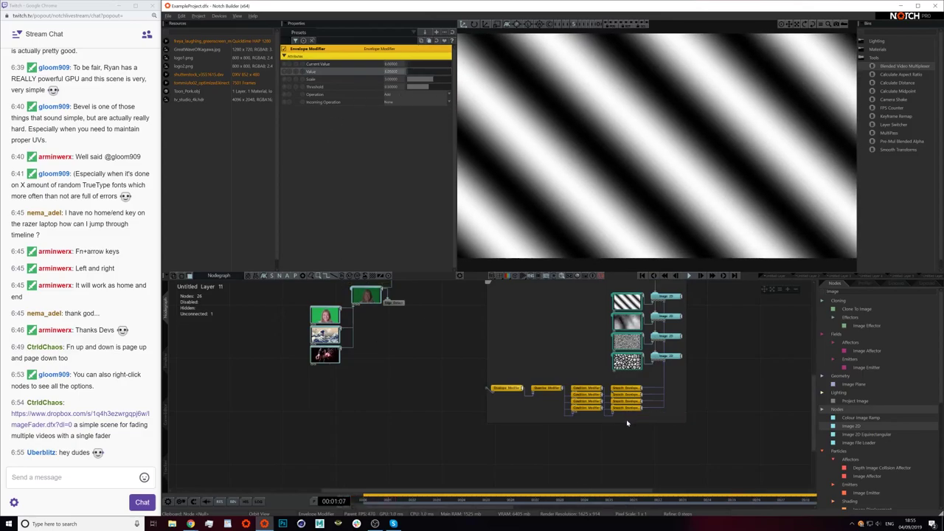
# - Examine the properties of the four Smooth Envelope Modifiers, the multiplexer group and its Envelope Modifier, keeping the Value at 0
pyautogui.moveTo(628, 424); pyautogui.dragTo(623, 385)
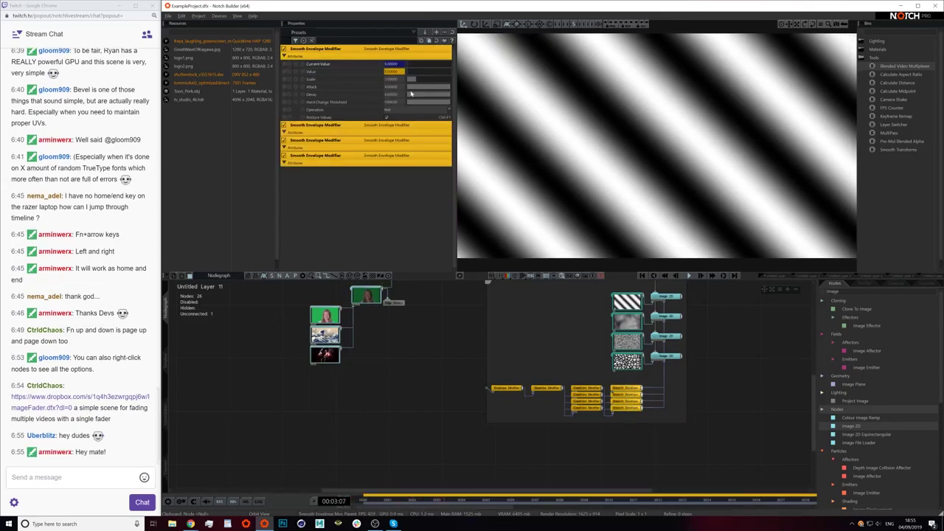
pyautogui.click(507, 388)
pyautogui.moveTo(410, 363); pyautogui.dragTo(407, 388, button='middle')
pyautogui.scroll(-1, 414, 398)
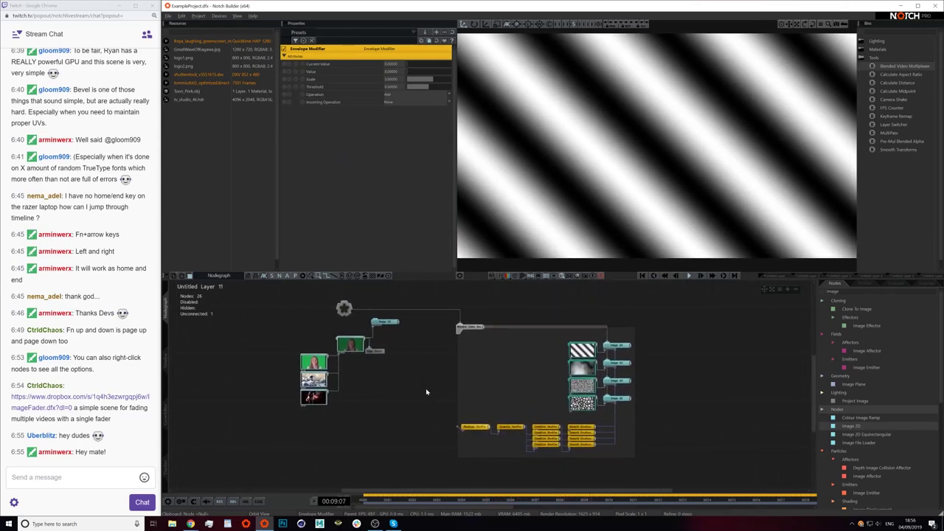
pyautogui.click(472, 327)
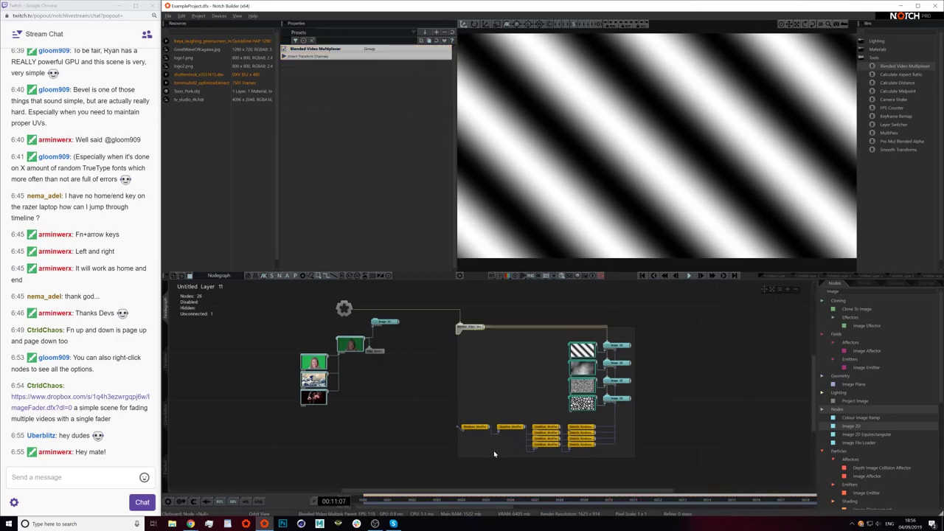
pyautogui.click(474, 427)
pyautogui.moveTo(432, 73); pyautogui.dragTo(394, 78)
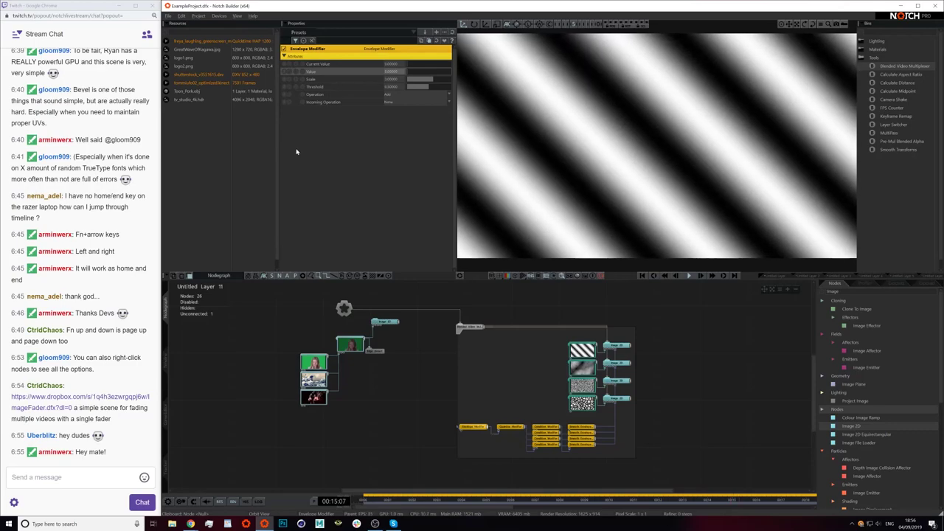
# - Collapse the current layer in the timeline, create a new Notch layer and open its node graph
pyautogui.click(165, 360)
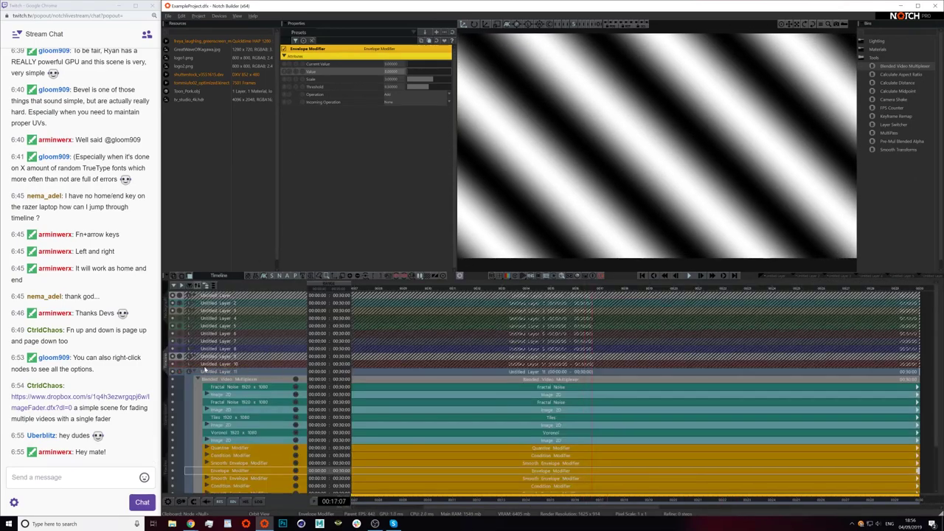
pyautogui.click(194, 372)
pyautogui.rightClick(214, 391)
pyautogui.click(233, 182)
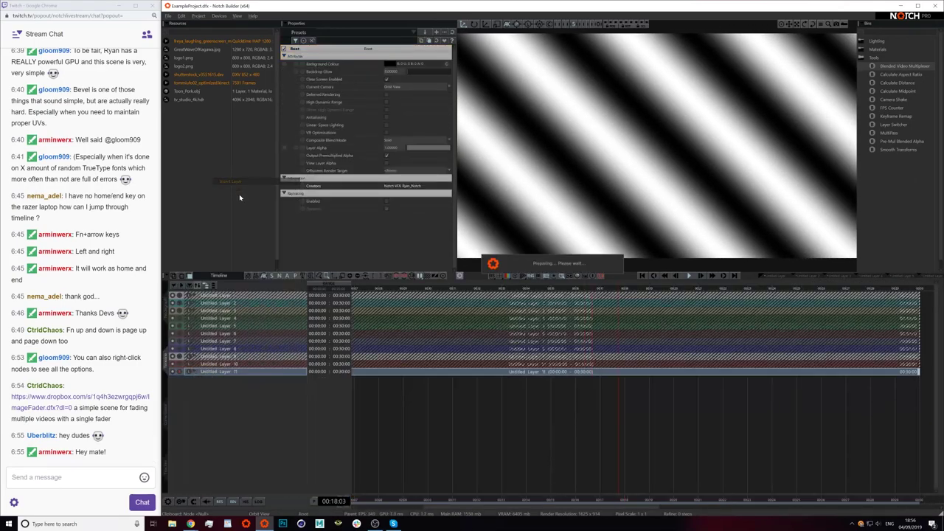
pyautogui.doubleClick(522, 264)
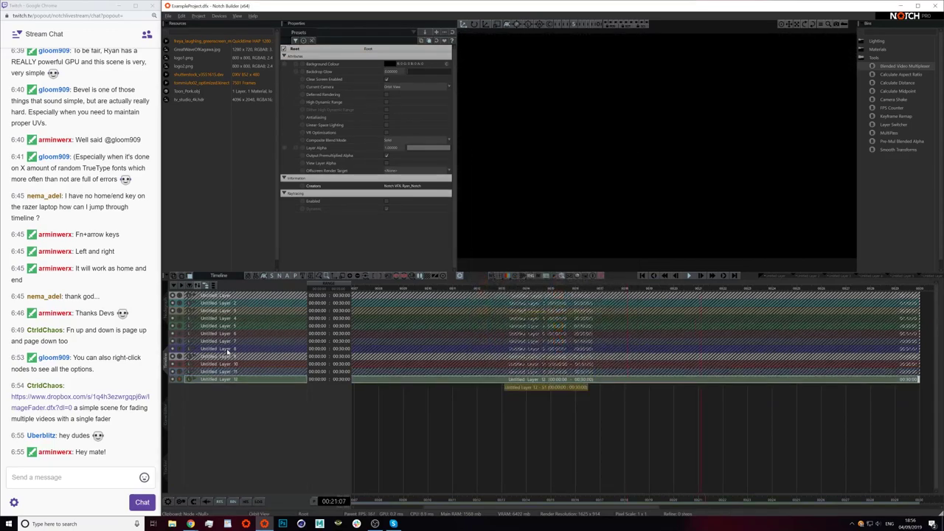
pyautogui.doubleClick(516, 387)
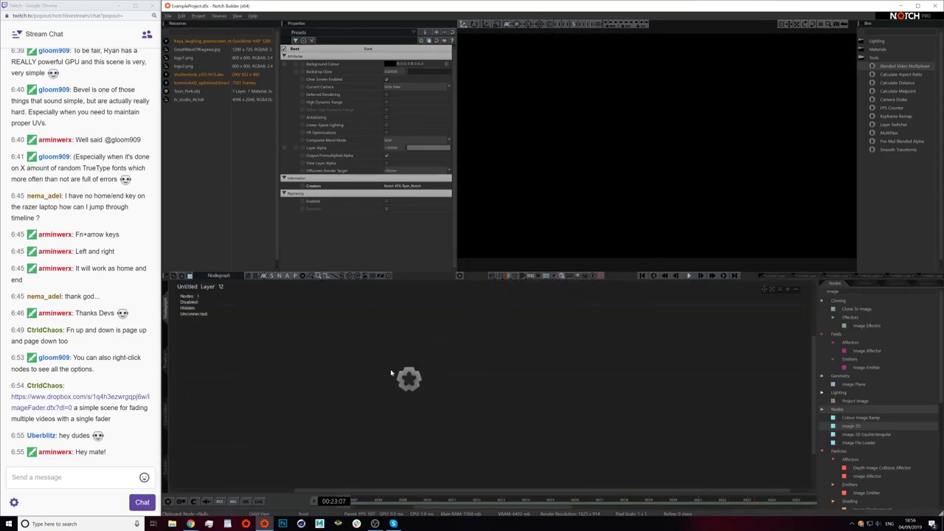
# - Search the node library for Shape, add a Shape 3D node and connect it to the root
pyautogui.doubleClick(834, 291)
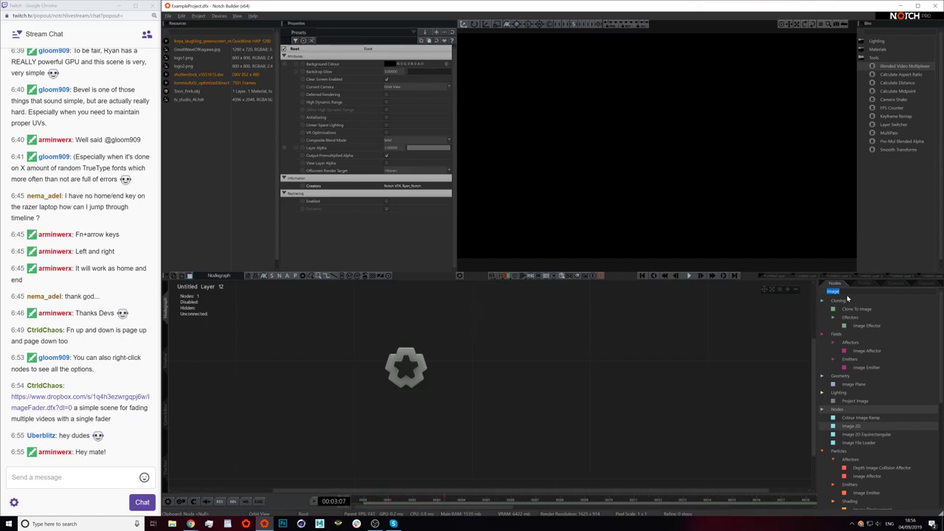
pyautogui.write('Shape')
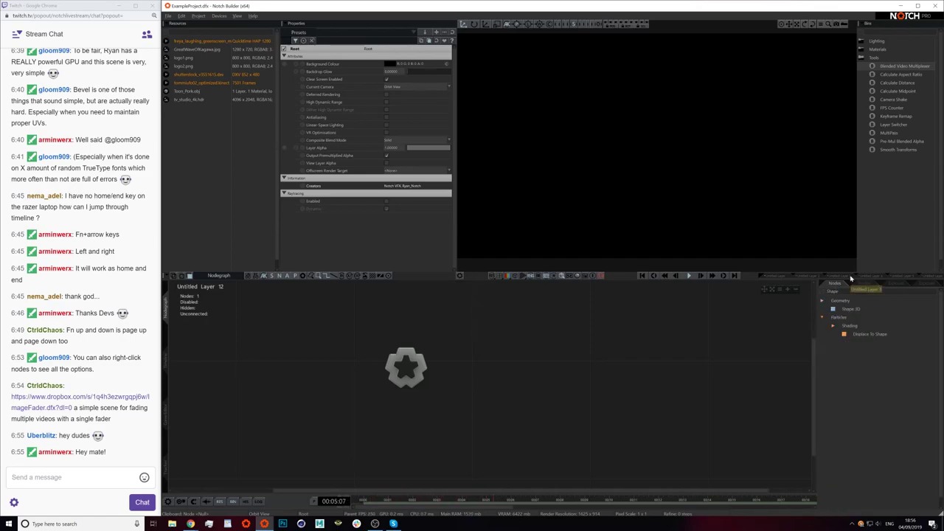
pyautogui.moveTo(850, 308); pyautogui.dragTo(510, 441)
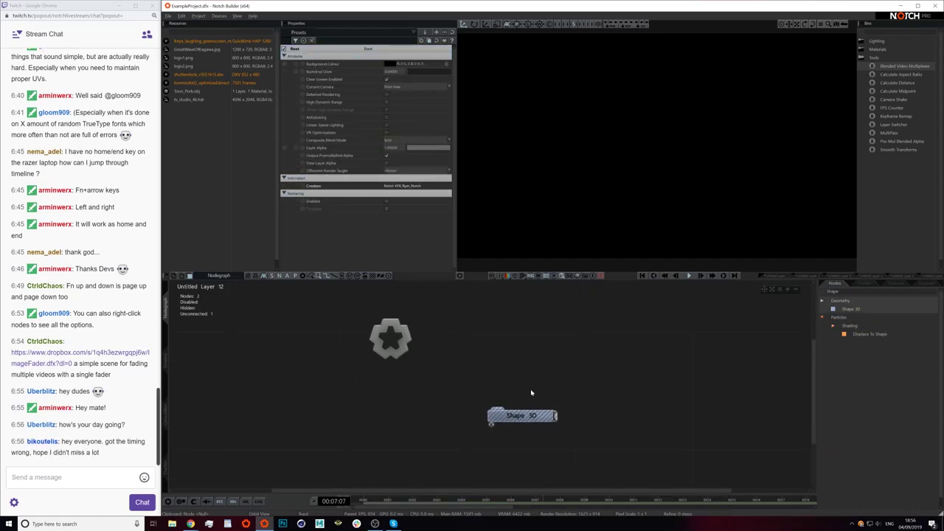
pyautogui.moveTo(527, 405); pyautogui.dragTo(528, 361)
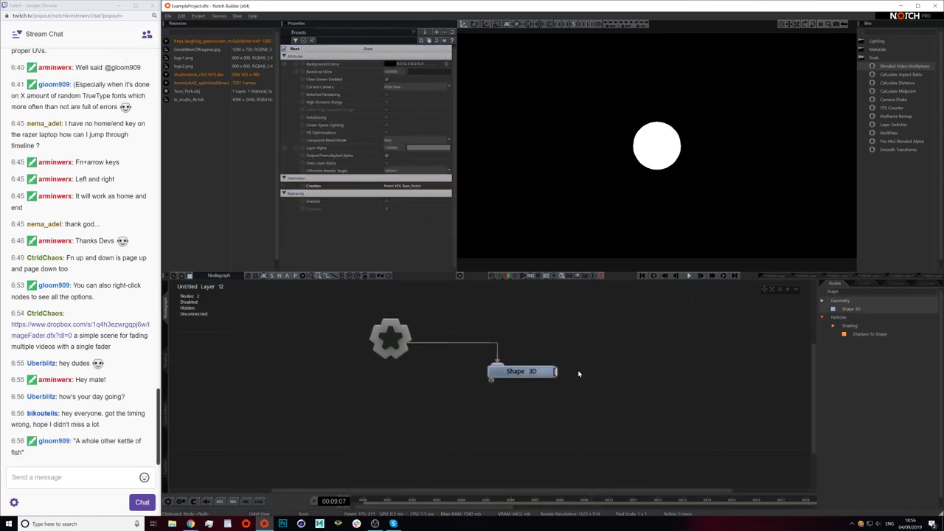
# - Place two copies of the Shape 3D node in a row beside the original
pyautogui.hotkey('ctrl', 'v')
pyautogui.moveTo(635, 387); pyautogui.dragTo(612, 374)
pyautogui.press('r')
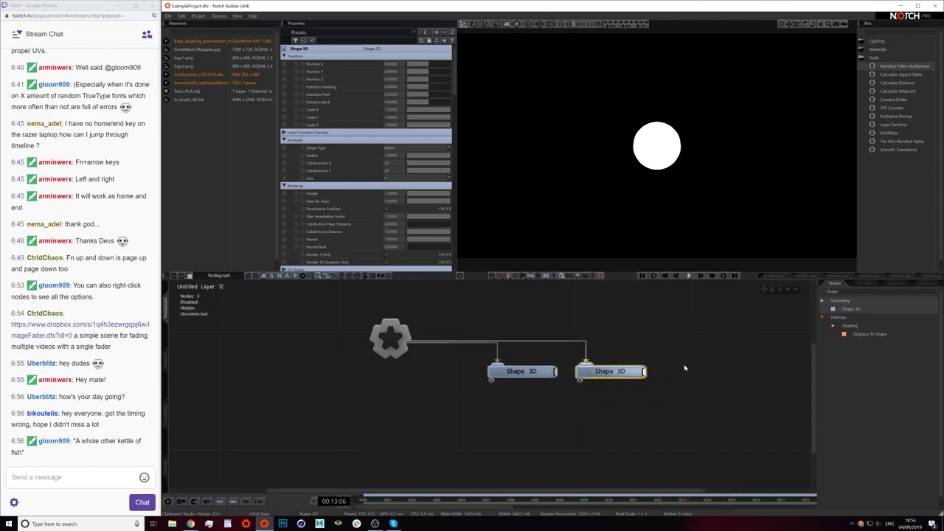
pyautogui.hotkey('ctrl', 'v')
pyautogui.moveTo(695, 375); pyautogui.dragTo(680, 376)
# - Disconnect the Shape 3D nodes from the root, search the node library for select, and add a Select Child Node above them
pyautogui.click(464, 347)
pyautogui.press('Delete')
pyautogui.click(832, 291)
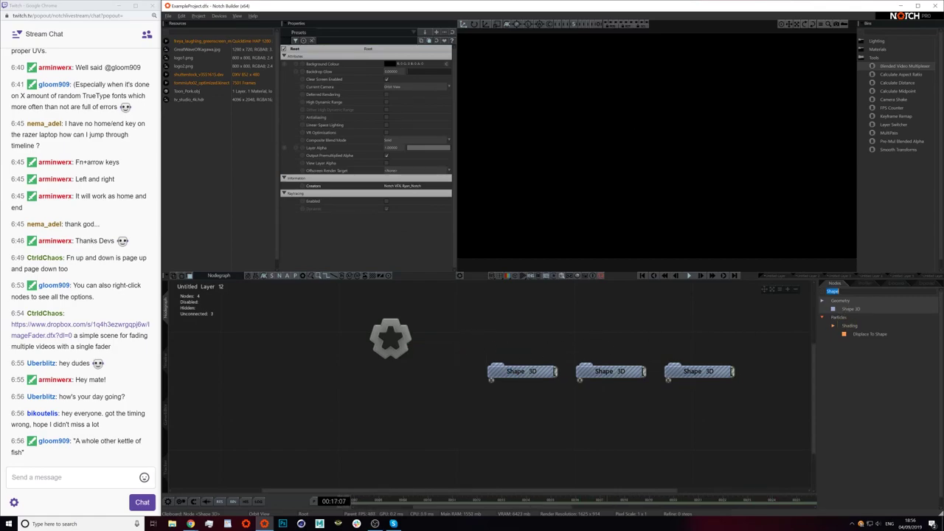
pyautogui.write('select')
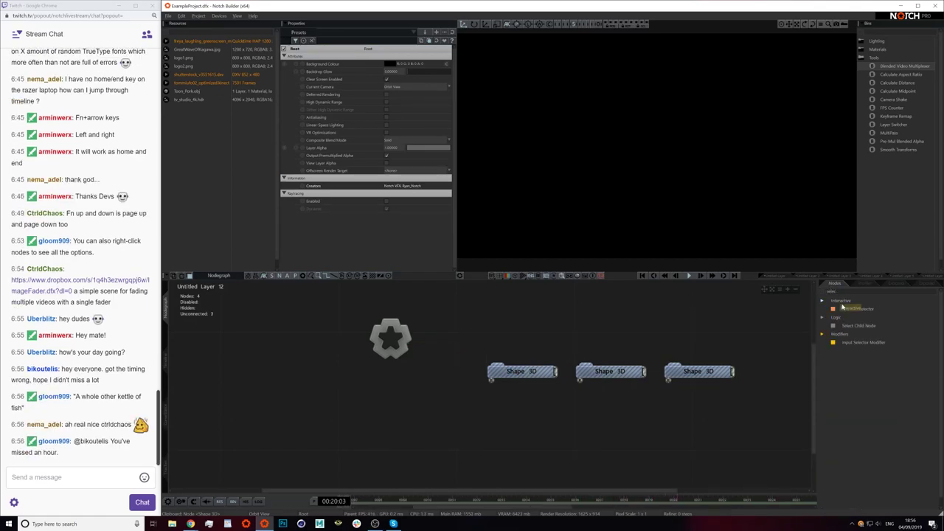
pyautogui.moveTo(856, 325); pyautogui.dragTo(492, 335)
# - Connect all three Shape 3D nodes to the Select Child Node as its children
pyautogui.moveTo(522, 375); pyautogui.dragTo(521, 375)
pyautogui.moveTo(556, 342); pyautogui.dragTo(677, 370)
pyautogui.moveTo(631, 406); pyautogui.dragTo(613, 373)
# - Set the Shape Type of the middle Shape 3D node to Rounded Box and of the third node to Capsule
pyautogui.click(612, 372)
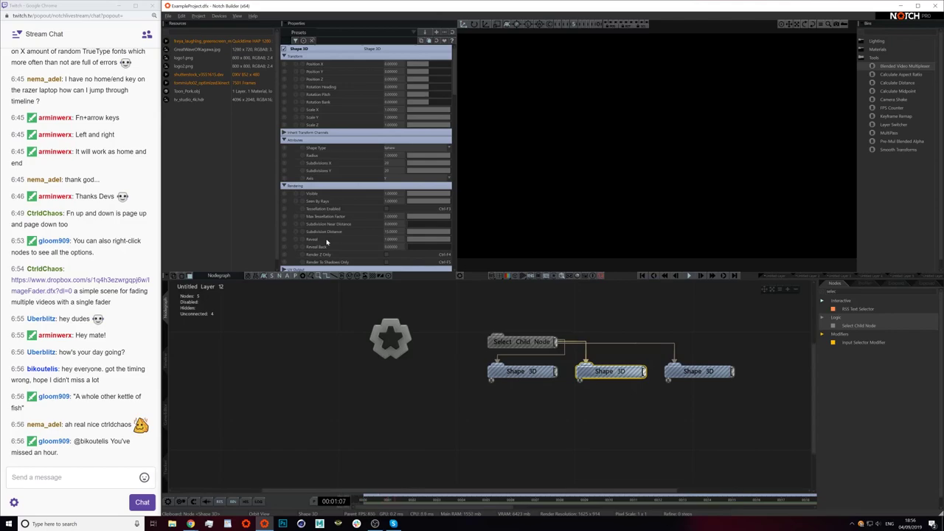
pyautogui.click(402, 148)
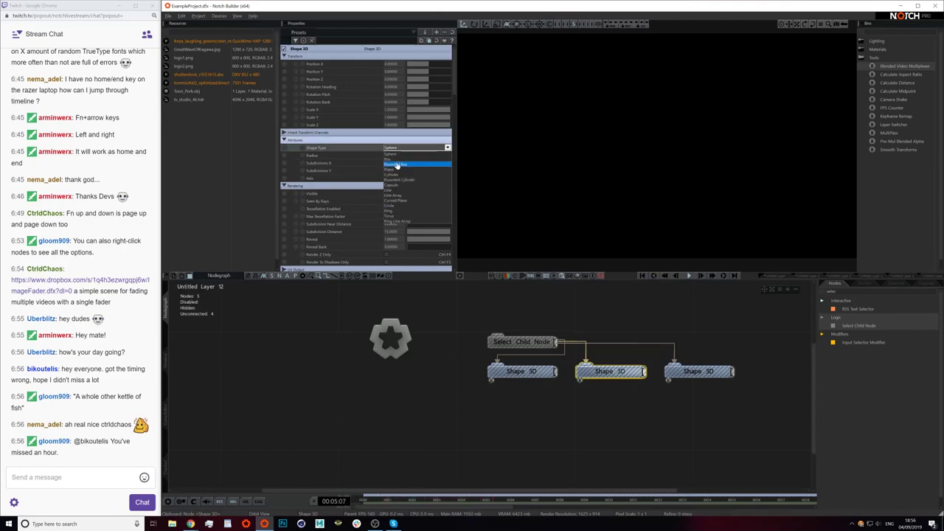
pyautogui.click(409, 166)
pyautogui.click(673, 371)
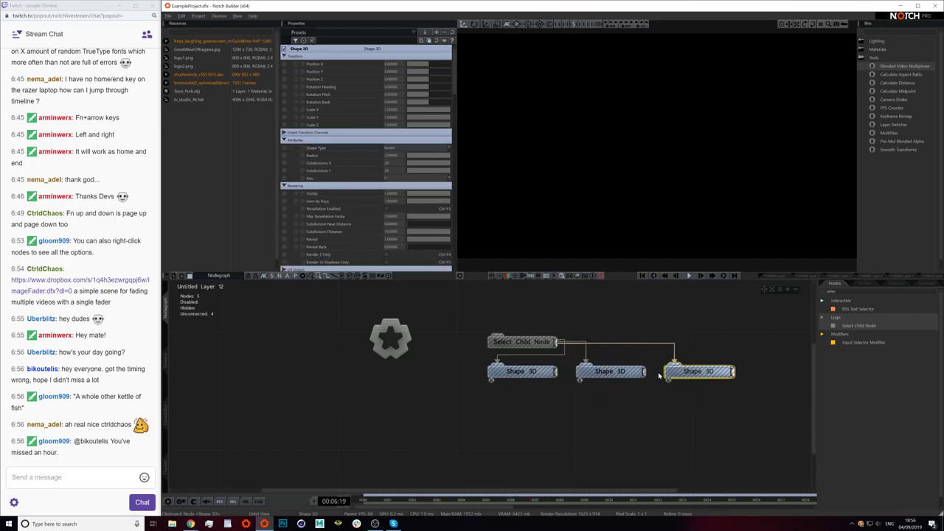
pyautogui.click(404, 148)
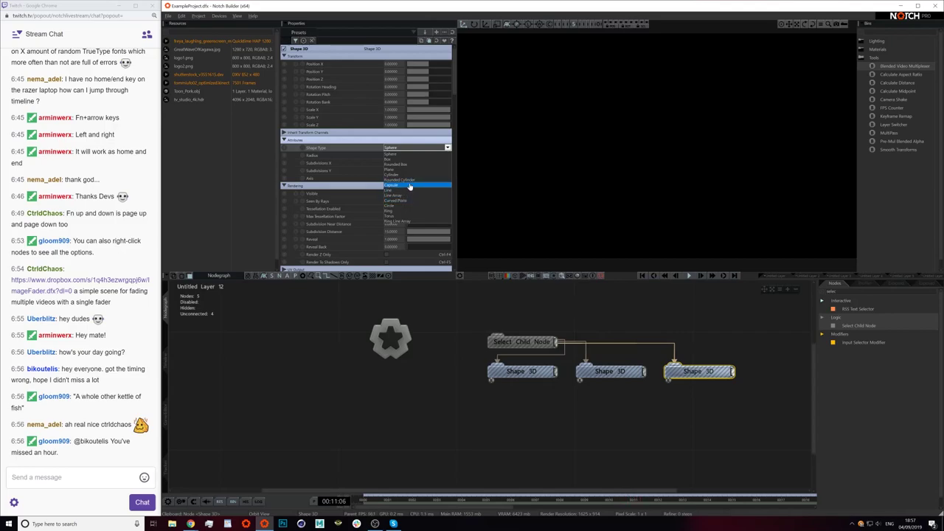
pyautogui.click(408, 179)
pyautogui.click(408, 148)
pyautogui.click(408, 186)
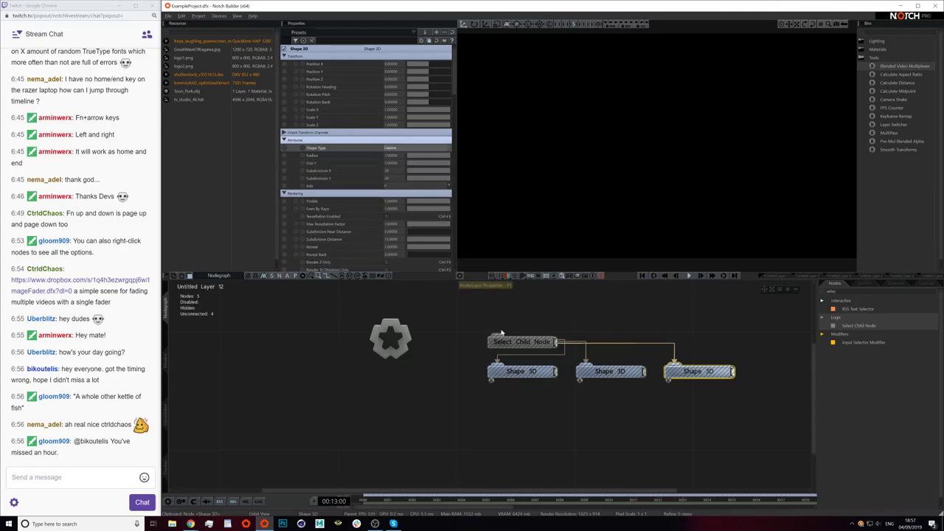
# - Connect the Select Child Node to the root and set its Child Node Index to 2
pyautogui.click(524, 342)
pyautogui.click(525, 371)
pyautogui.click(516, 341)
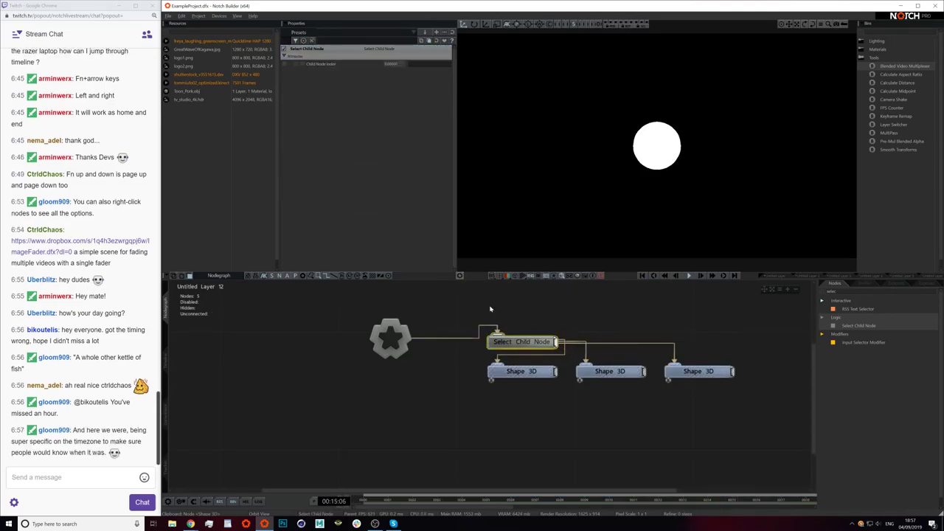
pyautogui.moveTo(411, 66)
pyautogui.mouseDown()
pyautogui.moveTo(489, 68)
pyautogui.moveTo(407, 66)
pyautogui.mouseUp()
pyautogui.click(391, 64)
pyautogui.write('2')
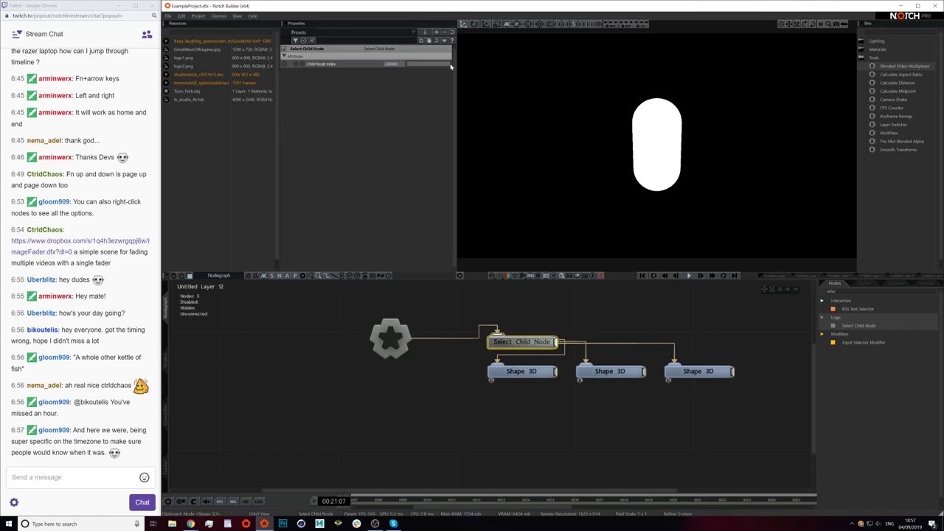
# - Search the node library for math, add a Math Modifier and link it to the Select Child Node's Child Node Index
pyautogui.click(692, 370)
pyautogui.click(609, 370)
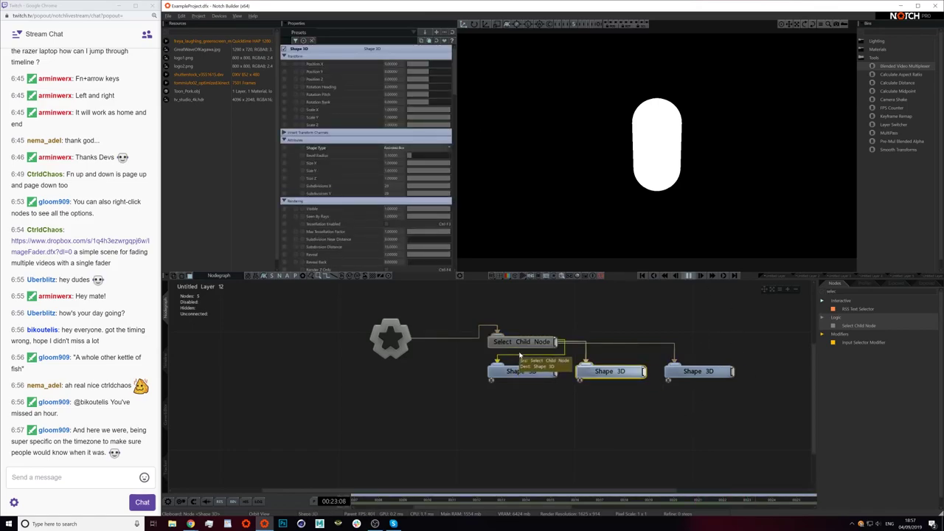
pyautogui.click(521, 373)
pyautogui.press('space')
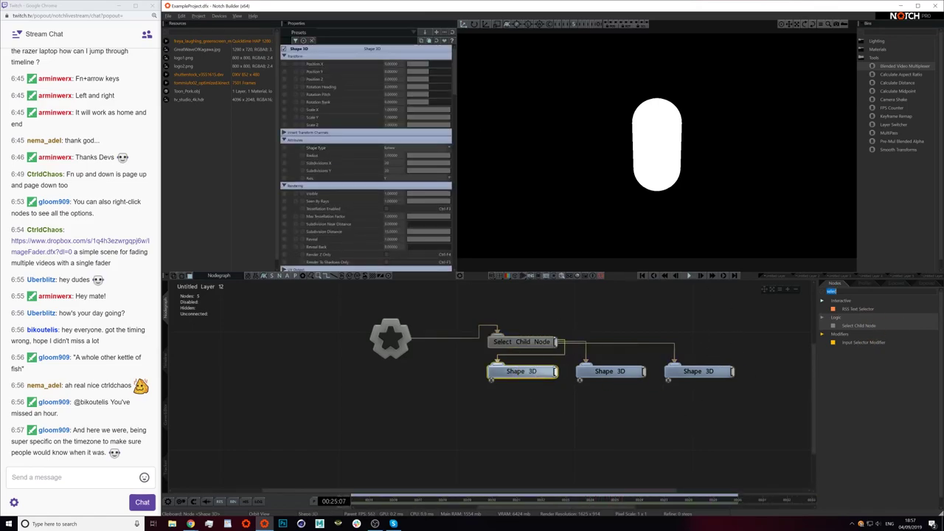
pyautogui.write('math')
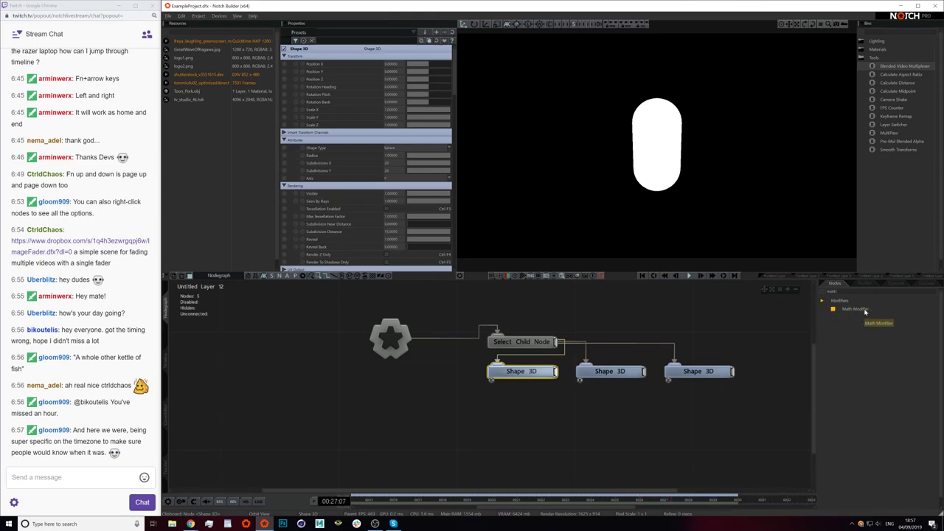
pyautogui.moveTo(472, 412); pyautogui.dragTo(364, 65)
# - Check the Select Child Node's driven index and try a different Offset on the Math Modifier
pyautogui.click(527, 343)
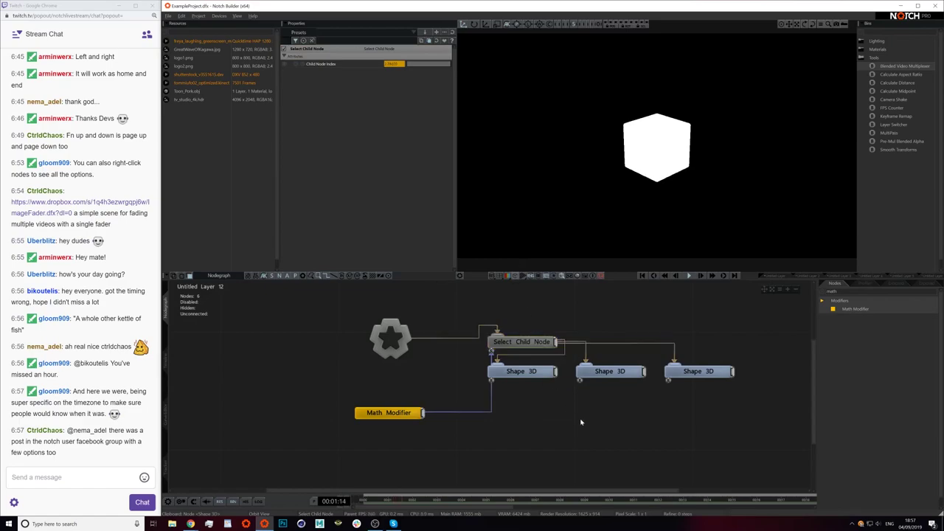
pyautogui.click(581, 421)
pyautogui.click(492, 342)
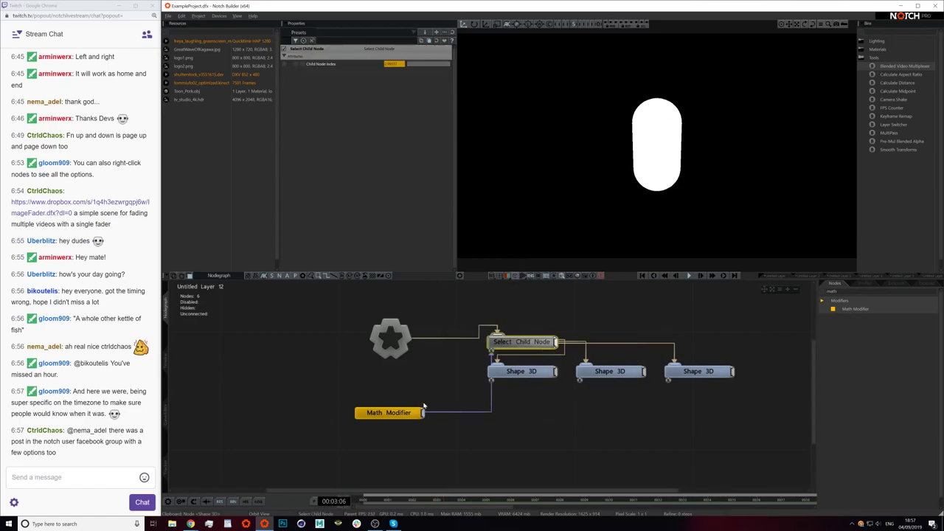
pyautogui.click(413, 413)
pyautogui.click(392, 95)
pyautogui.write('11')
pyautogui.press('Return')
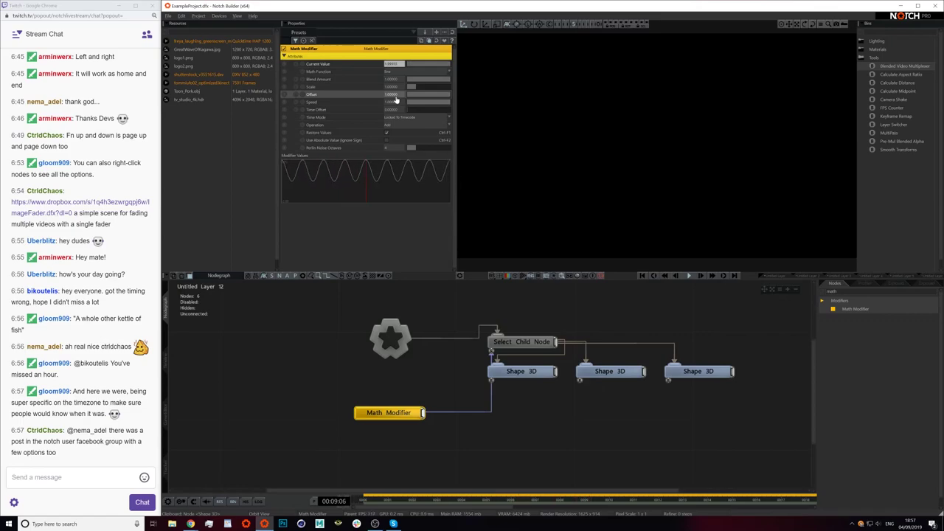
# - Move the row of three Shape 3D nodes farther right of the Select Child Node and inspect that node's Child Node Index
pyautogui.click(549, 377)
pyautogui.moveTo(548, 388); pyautogui.dragTo(686, 370)
pyautogui.moveTo(620, 377); pyautogui.dragTo(693, 376)
pyautogui.click(522, 342)
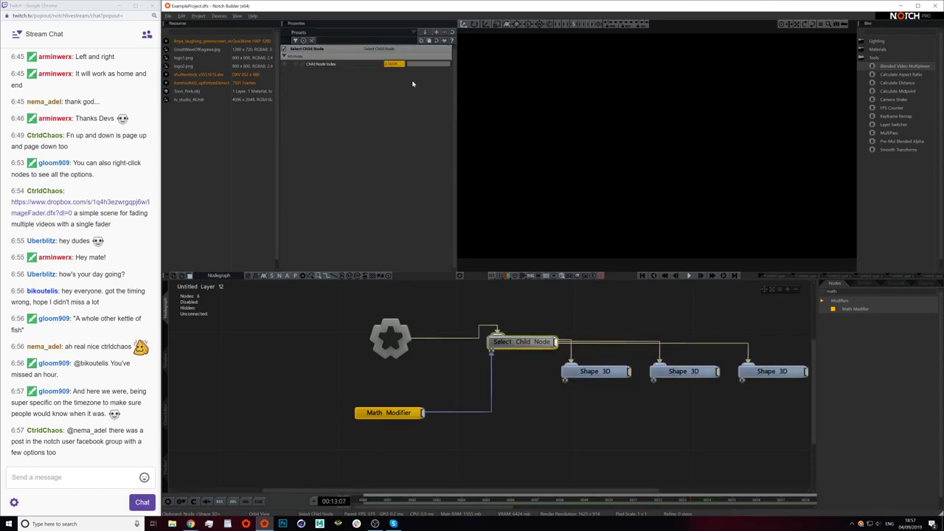
pyautogui.click(573, 428)
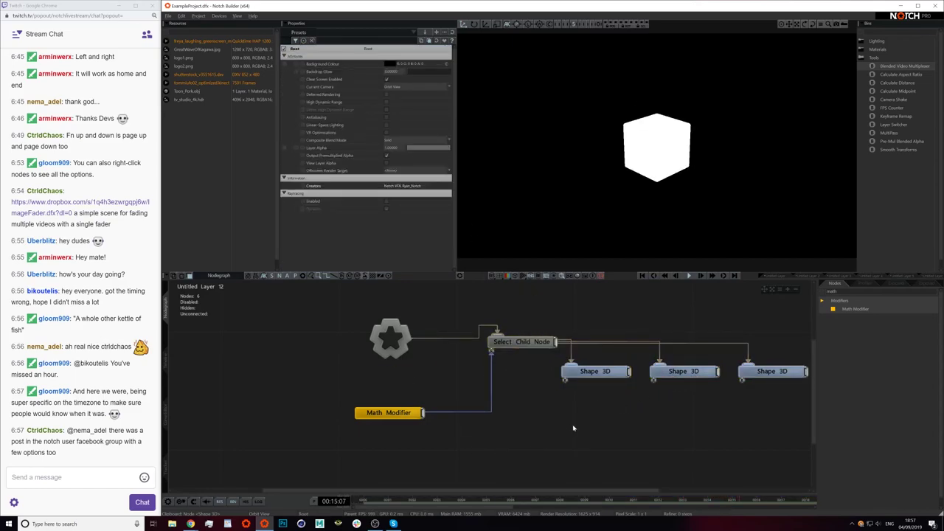
pyautogui.click(509, 344)
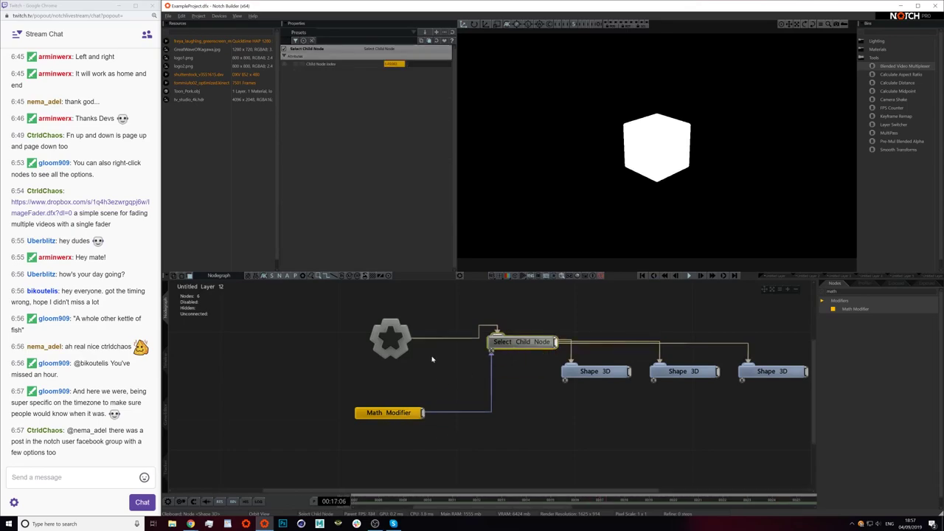
# - Set the Math Modifier's Scale to 1 and adjust its Offset
pyautogui.click(404, 413)
pyautogui.click(396, 87)
pyautogui.write('1')
pyautogui.press('Tab')
pyautogui.write('1')
pyautogui.press('Return')
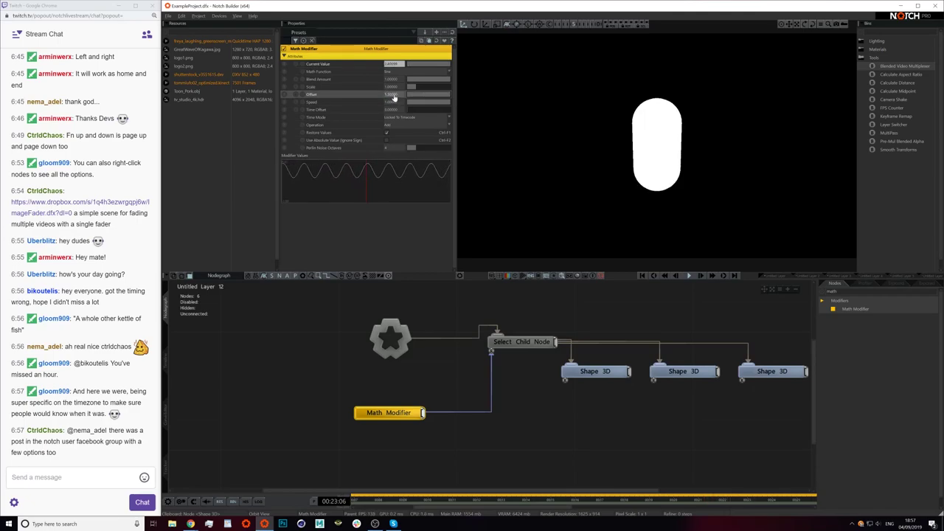
# - Clear the node library search and collapse the Particles category
pyautogui.moveTo(649, 317); pyautogui.dragTo(477, 288, button='middle')
pyautogui.moveTo(234, 384); pyautogui.dragTo(279, 384)
pyautogui.click(567, 381)
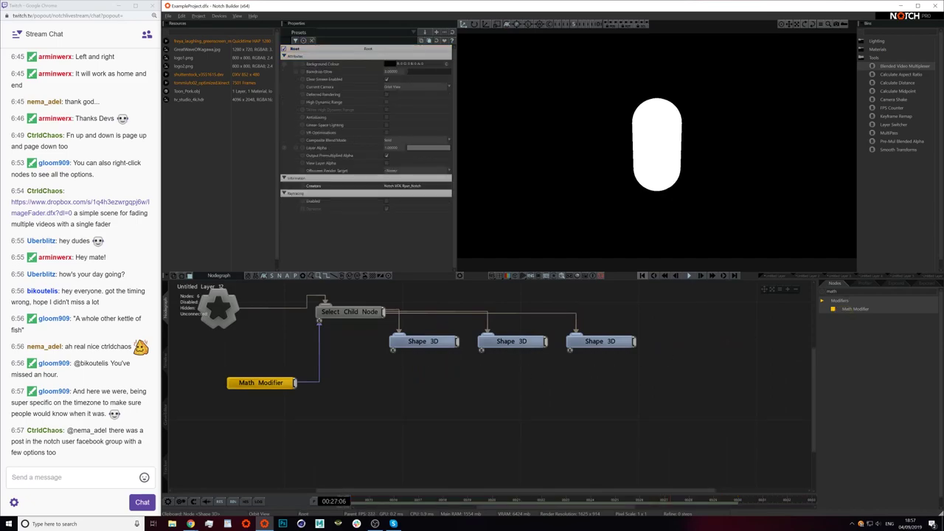
pyautogui.press('BackSpace')
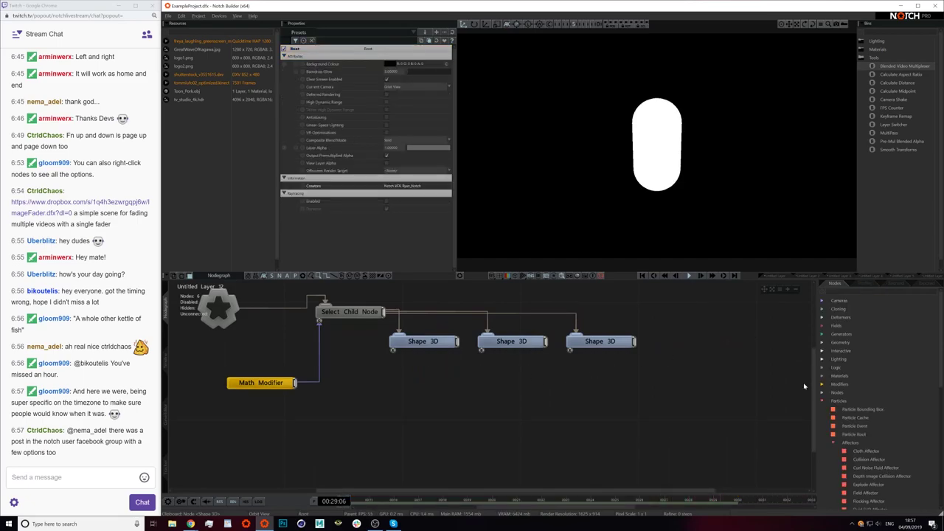
pyautogui.click(822, 402)
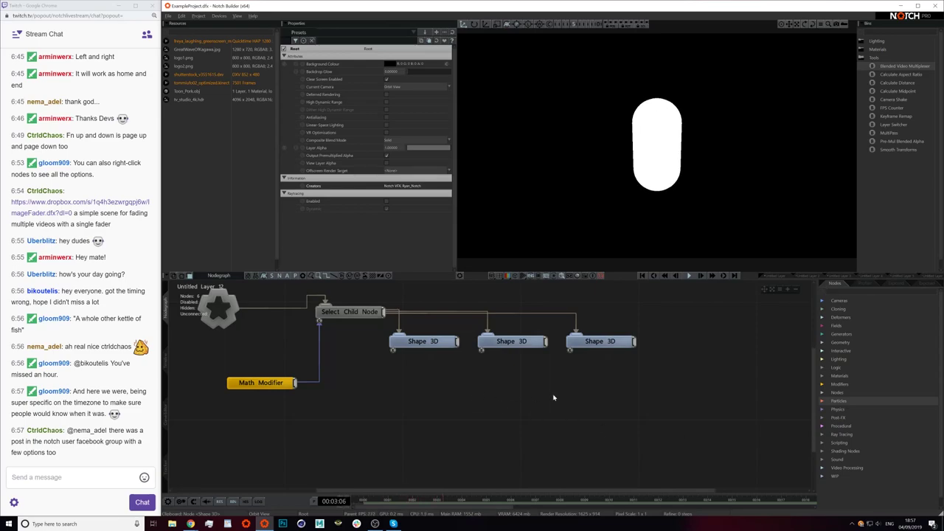
# - Place the Math Modifier directly beneath the Select Child Node and shift the three Shape 3D nodes slightly right to make room
pyautogui.moveTo(247, 383); pyautogui.dragTo(335, 338)
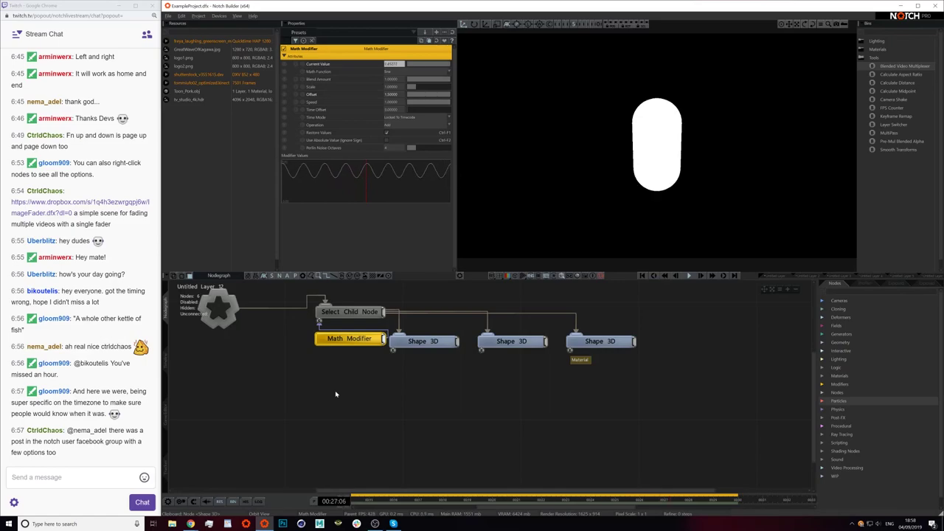
pyautogui.click(444, 342)
pyautogui.moveTo(446, 344); pyautogui.dragTo(461, 343)
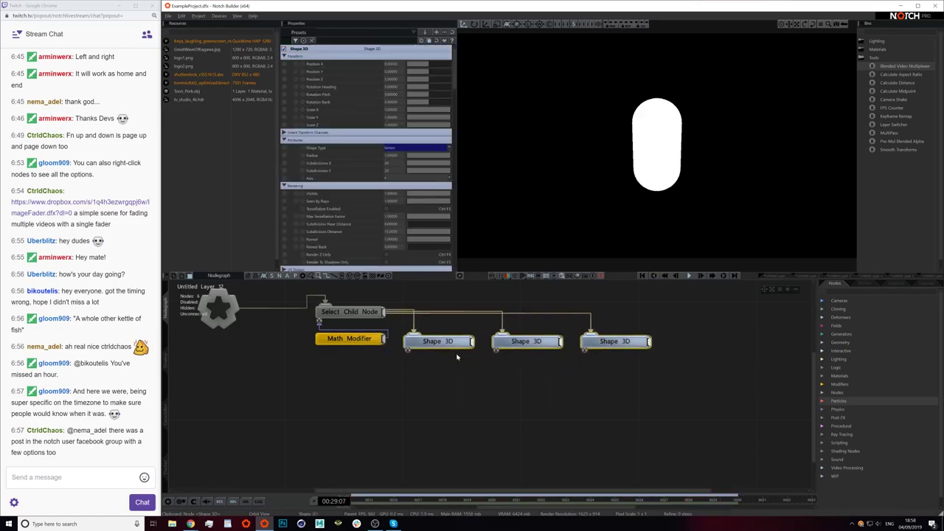
pyautogui.click(457, 377)
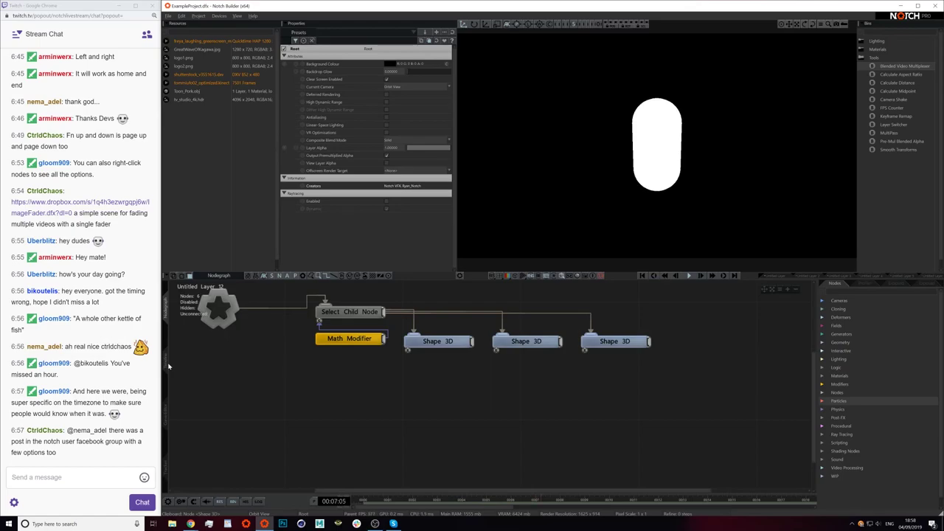
# - Collapse Untitled Layer 12 in the timeline and return to its node graph
pyautogui.press('Tab')
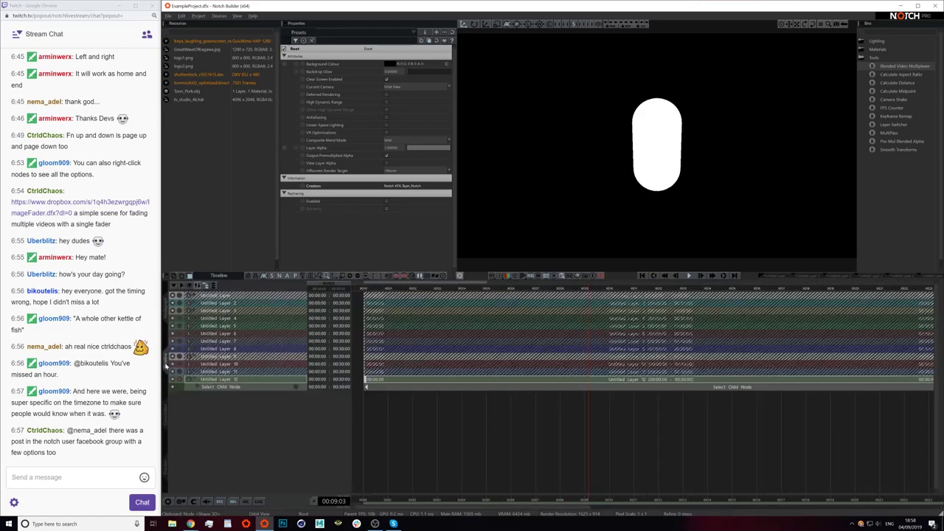
pyautogui.click(194, 380)
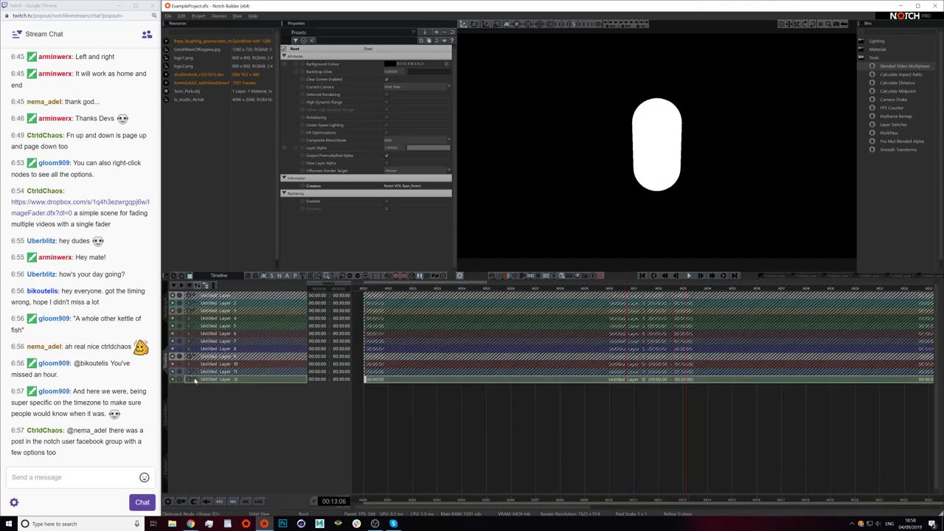
pyautogui.press('Tab')
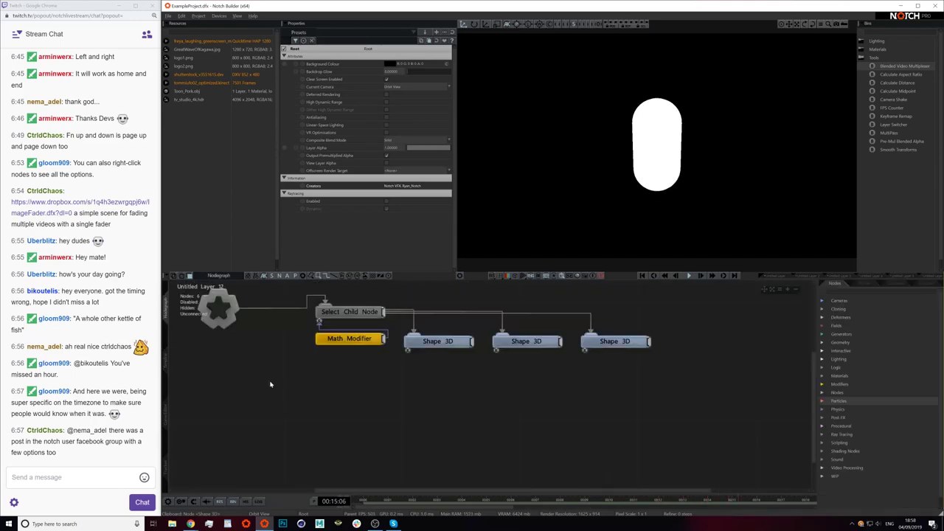
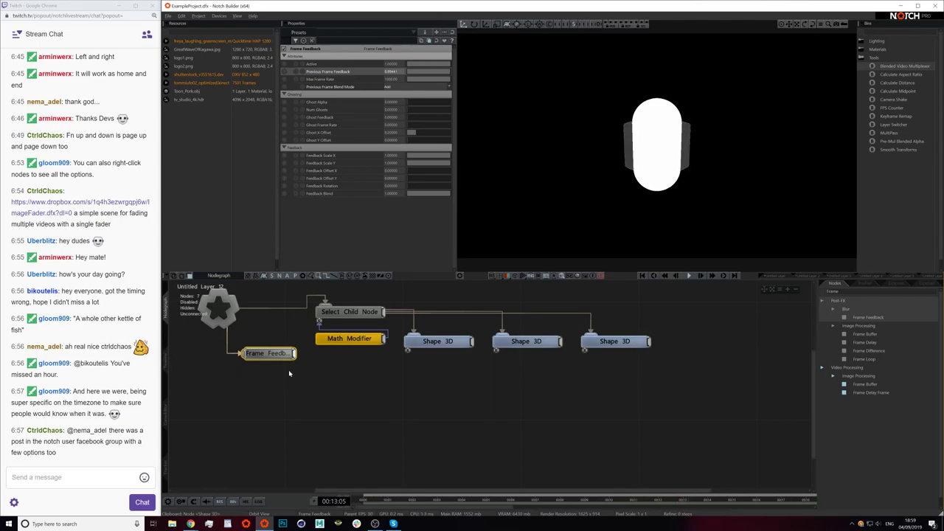
# - Move the Frame Feedback node slightly left, closer beneath the root node
pyautogui.moveTo(270, 357); pyautogui.dragTo(254, 357)
pyautogui.click(454, 401)
pyautogui.moveTo(617, 387); pyautogui.dragTo(612, 403, button='middle')
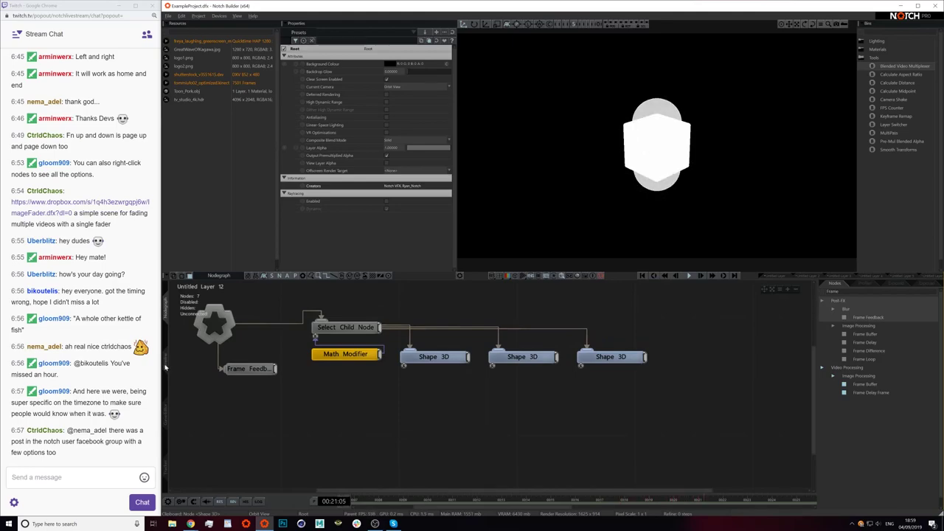
# - Collapse Untitled Layer 12 in the timeline, insert a new layer and open its node graph
pyautogui.click(167, 366)
pyautogui.click(195, 380)
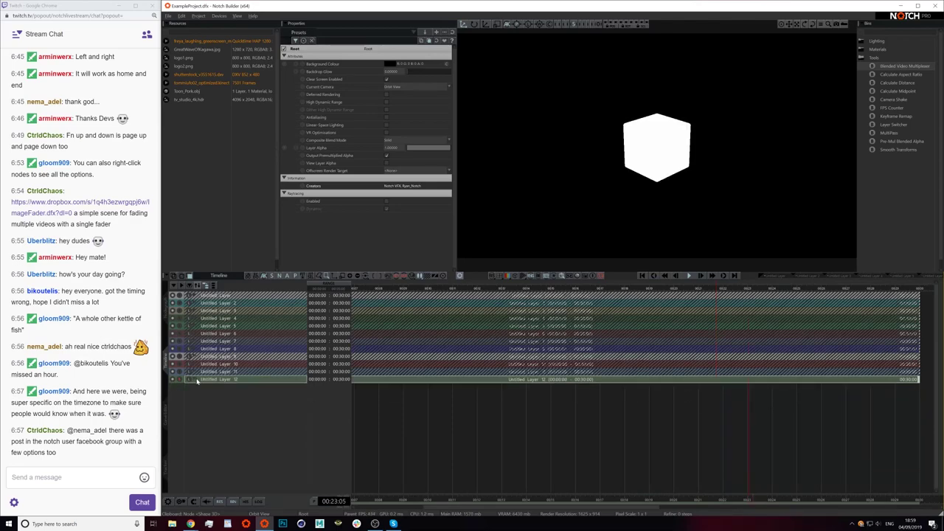
pyautogui.click(166, 309)
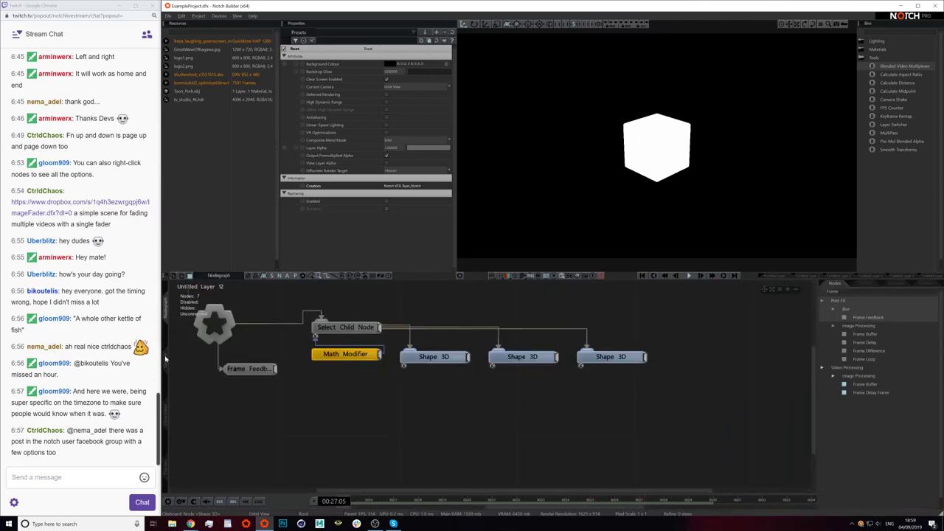
pyautogui.press('Tab')
pyautogui.rightClick(203, 393)
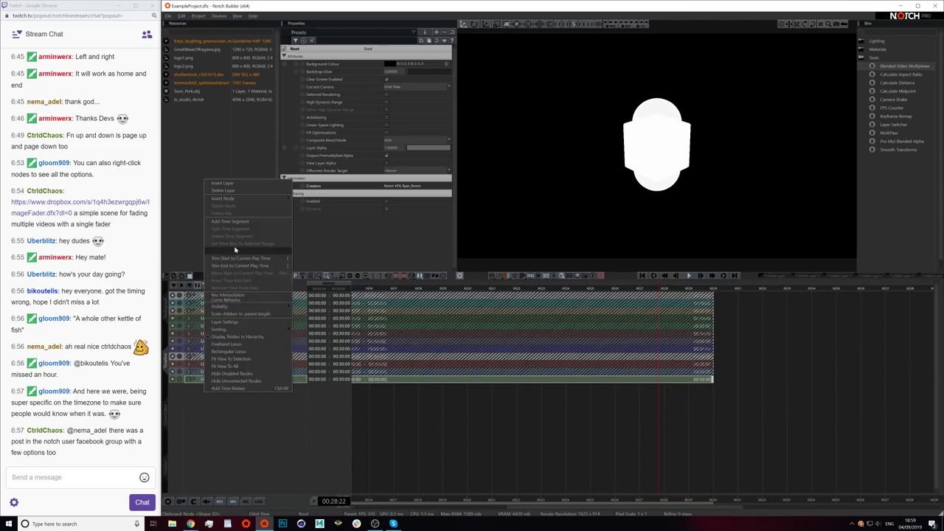
pyautogui.click(227, 189)
pyautogui.click(521, 266)
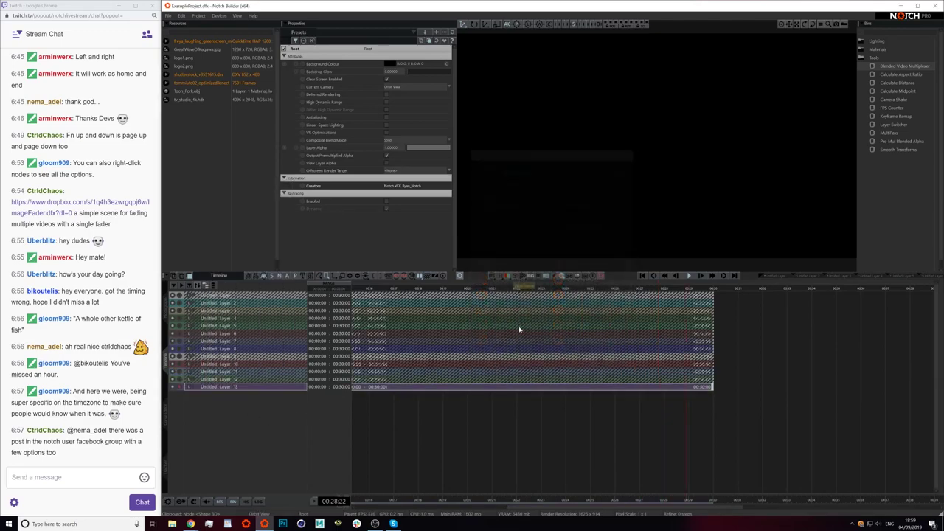
pyautogui.click(167, 315)
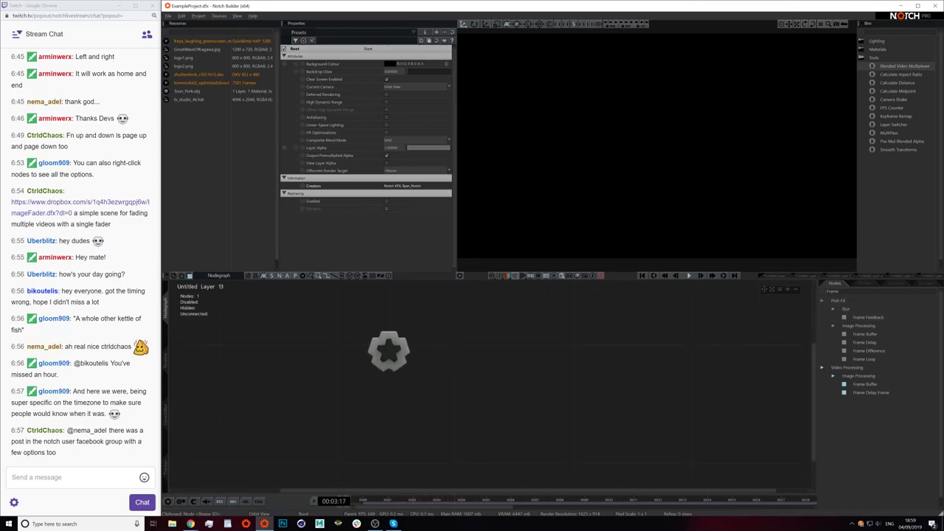
# - Add a Shape 3D node to Untitled Layer 13, connected below and to the right of the root node
pyautogui.write('Shape')
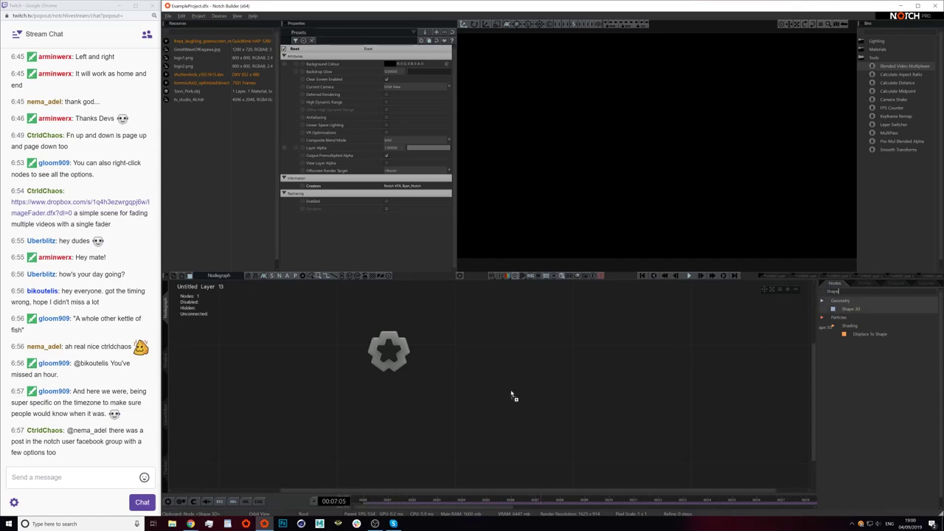
pyautogui.moveTo(511, 392); pyautogui.dragTo(511, 399)
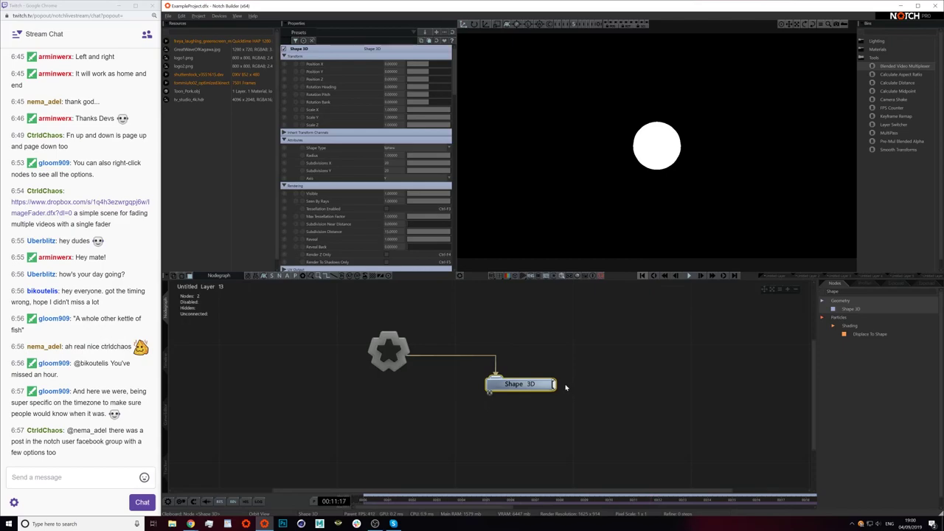
pyautogui.moveTo(539, 391); pyautogui.dragTo(554, 406)
pyautogui.click(653, 394)
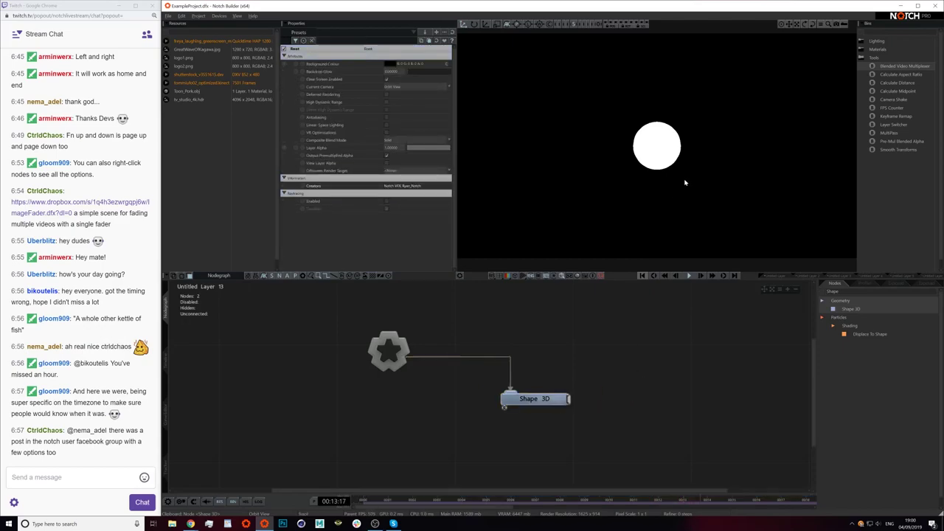
# - Add a Sky Light node connected below and to the left of the root node
pyautogui.write('Sky')
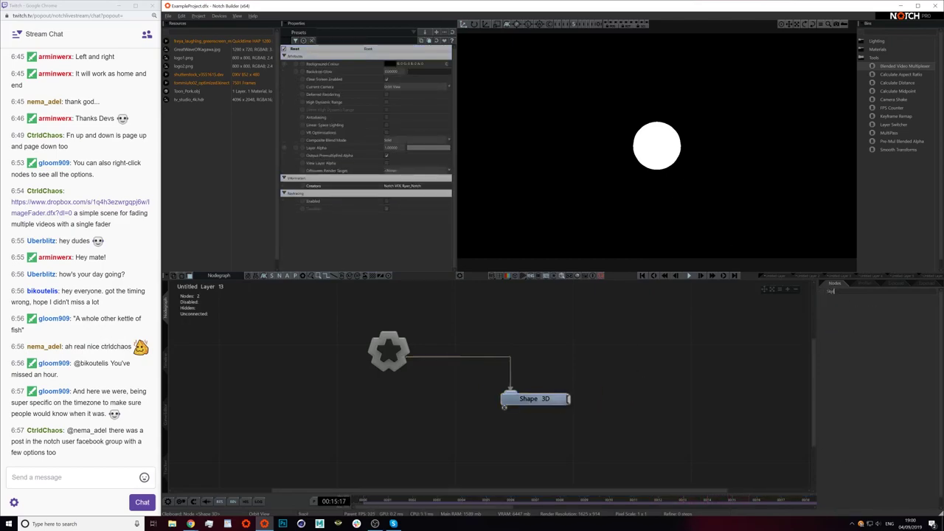
pyautogui.moveTo(856, 326); pyautogui.dragTo(288, 399)
pyautogui.rightClick(503, 341)
pyautogui.click(578, 336)
pyautogui.click(509, 339)
pyautogui.hotkey('ctrl', 'r')
# - Enable Deferred Rendering, Linear Space Lighting, Antialiasing, High Dynamic Range and Dither High Dynamic Range on the root node
pyautogui.click(443, 306)
pyautogui.click(387, 95)
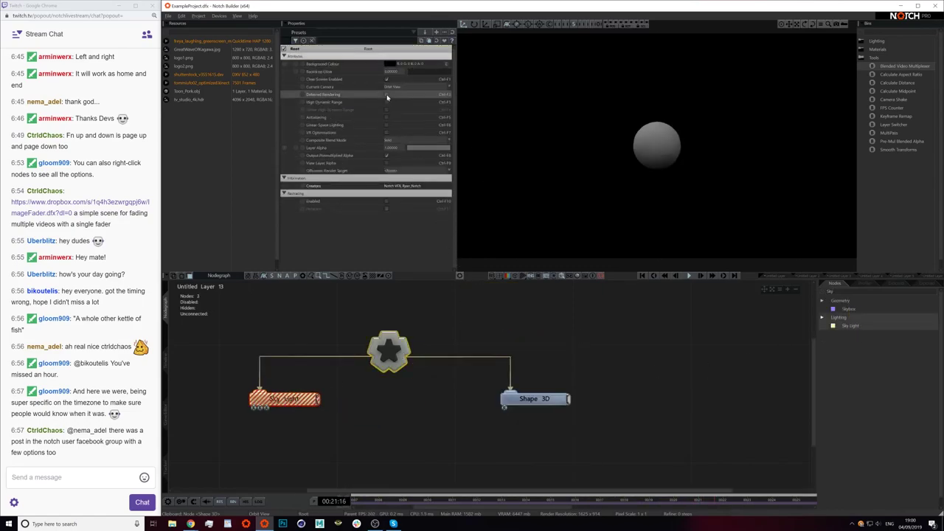
pyautogui.click(387, 125)
pyautogui.click(387, 118)
pyautogui.click(387, 102)
pyautogui.click(388, 110)
pyautogui.click(601, 373)
# - Move the Shape 3D node closer to the root node and set its Shape Type to Rounded Box
pyautogui.moveTo(606, 373); pyautogui.dragTo(675, 355, button='middle')
pyautogui.moveTo(604, 381); pyautogui.dragTo(559, 381)
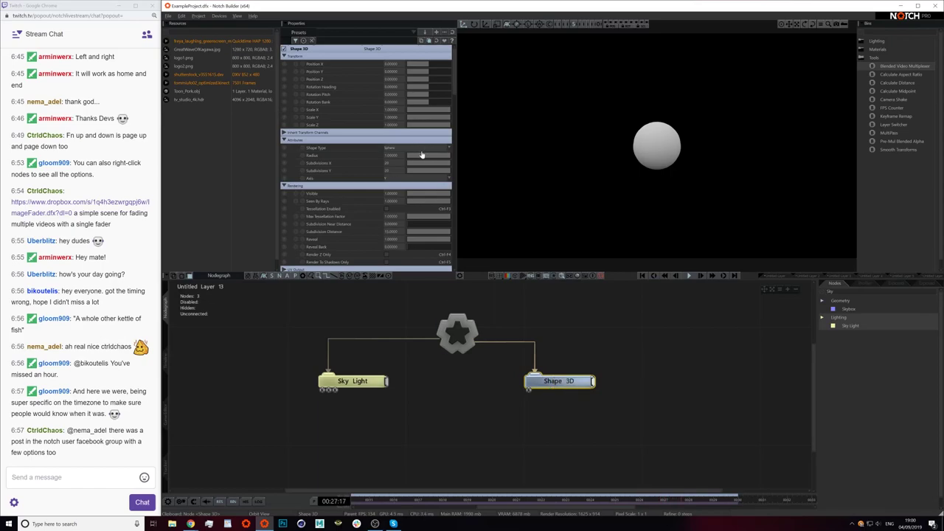
pyautogui.click(419, 149)
pyautogui.click(408, 171)
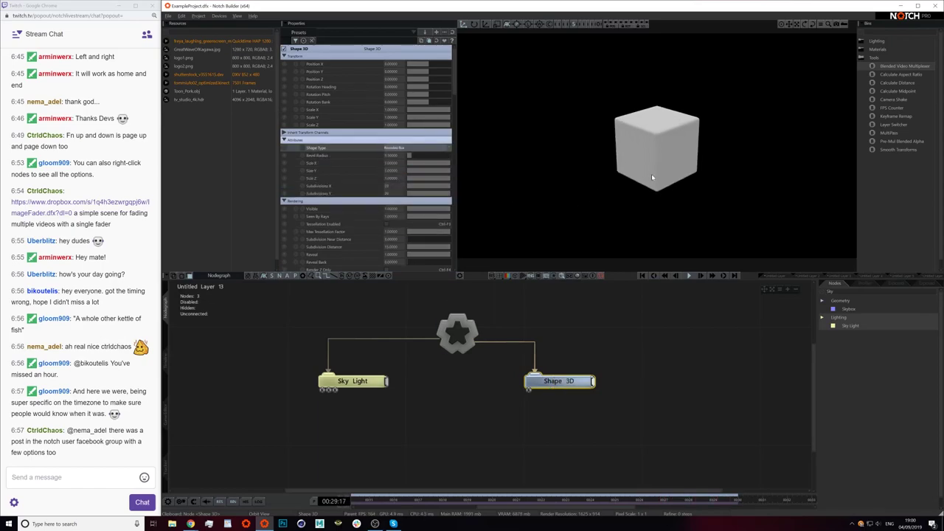
pyautogui.keyDown('alt'); pyautogui.moveTo(647, 177); pyautogui.dragTo(690, 189, button='right'); pyautogui.keyUp('alt')
pyautogui.keyDown('alt'); pyautogui.moveTo(690, 189); pyautogui.dragTo(653, 203); pyautogui.keyUp('alt')
pyautogui.click(682, 317)
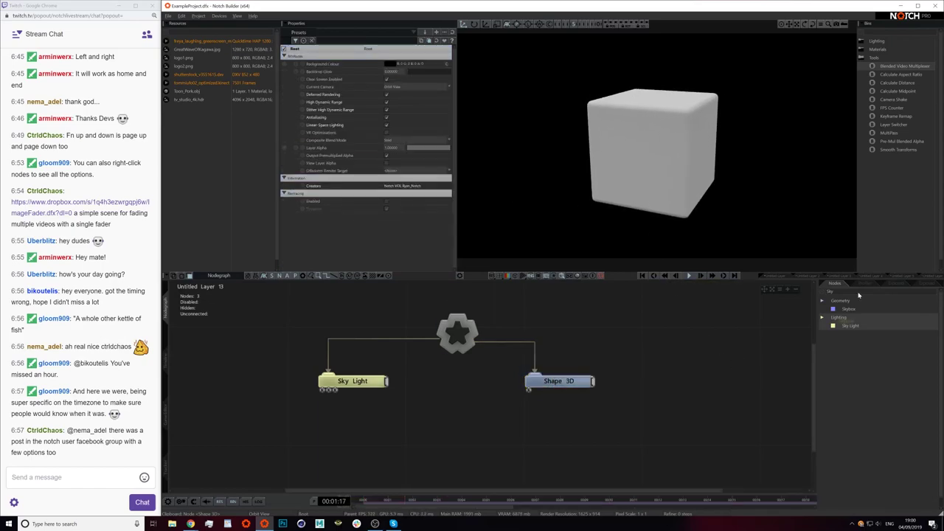
# - Add a Material node beneath the Shape 3D node, connected to its material input
pyautogui.click(877, 291)
pyautogui.write('Mat')
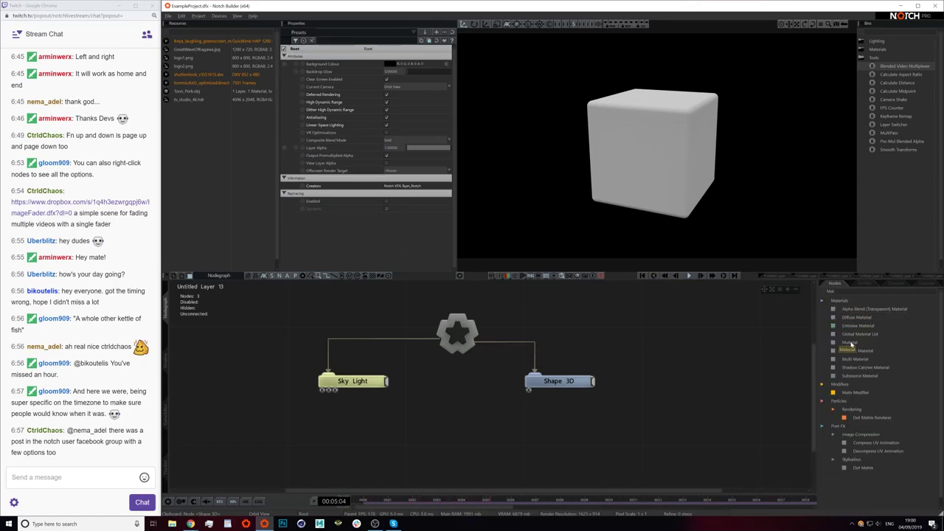
pyautogui.moveTo(851, 344); pyautogui.dragTo(526, 410)
pyautogui.click(651, 406)
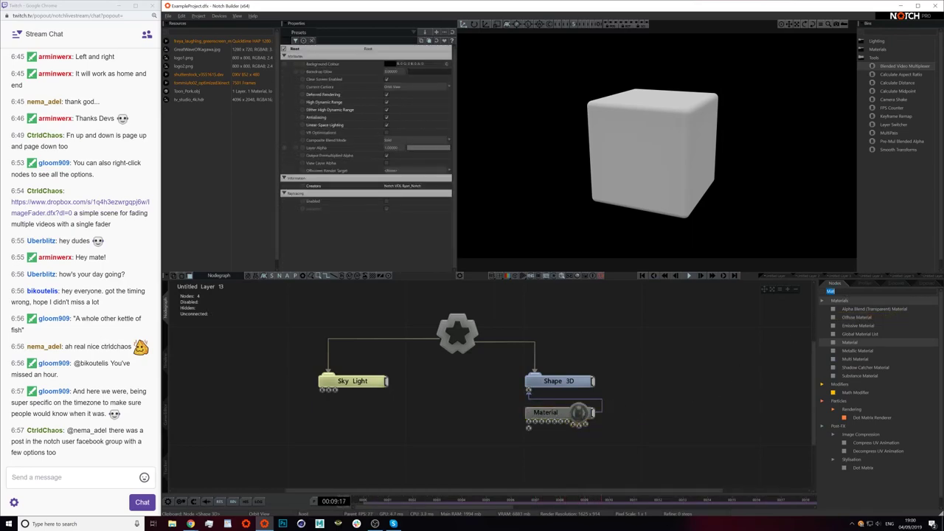
# - Add a Truchet generator connected to the Material node's colour texture input
pyautogui.press('BackSpace')
pyautogui.write('truchet')
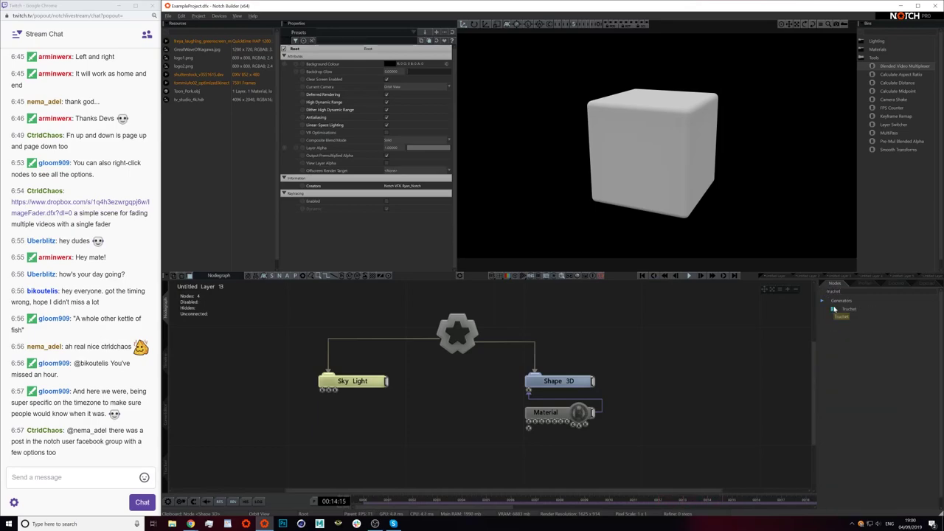
pyautogui.moveTo(834, 309); pyautogui.dragTo(472, 413)
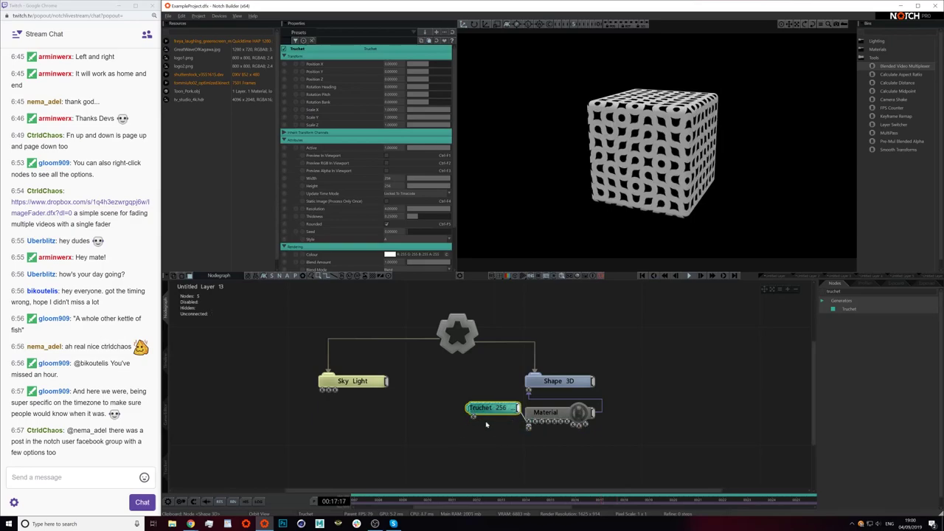
pyautogui.moveTo(543, 230); pyautogui.dragTo(609, 234, button='middle')
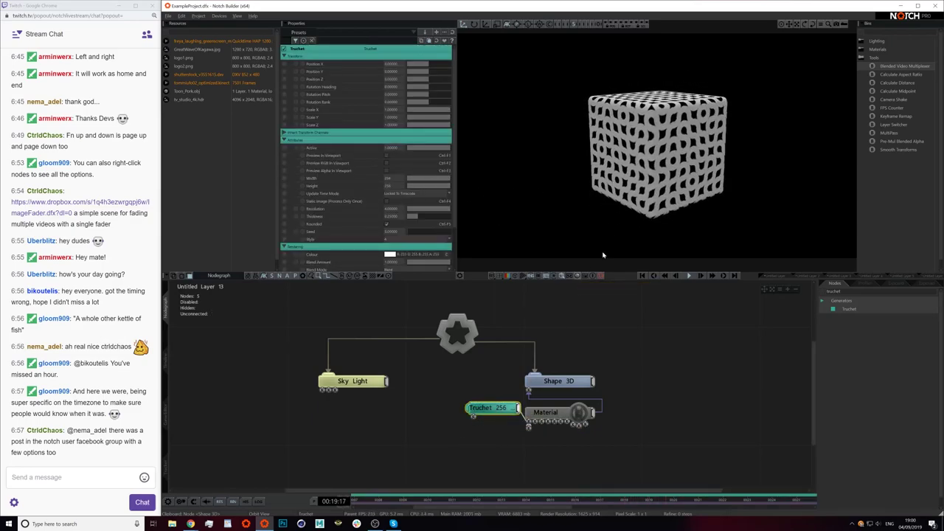
# - Check the Truchet generator's Blend Mode options and turn off its Rounded option
pyautogui.scroll(-3, 375, 198)
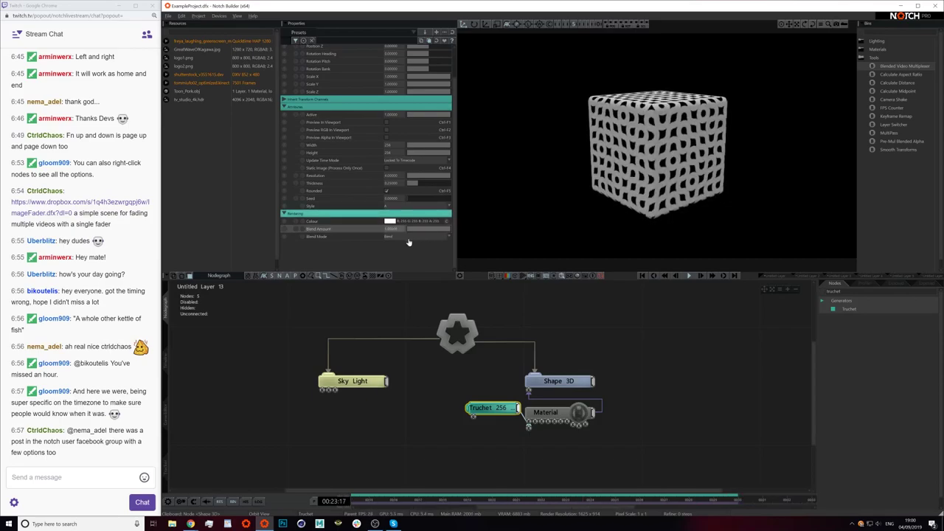
pyautogui.click(402, 236)
pyautogui.click(395, 243)
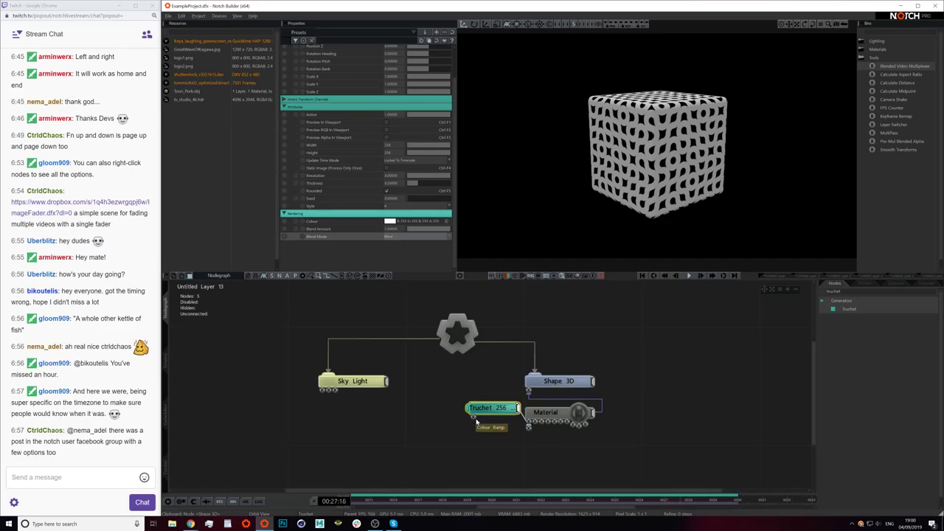
pyautogui.click(387, 191)
pyautogui.moveTo(494, 193); pyautogui.dragTo(601, 214, button='right')
pyautogui.scroll(4, 698, 195)
pyautogui.click(387, 191)
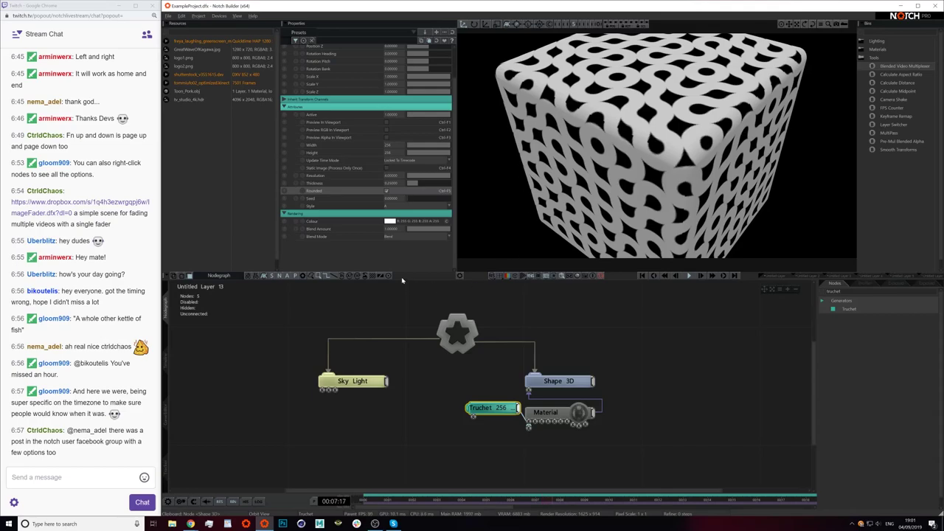
pyautogui.click(386, 191)
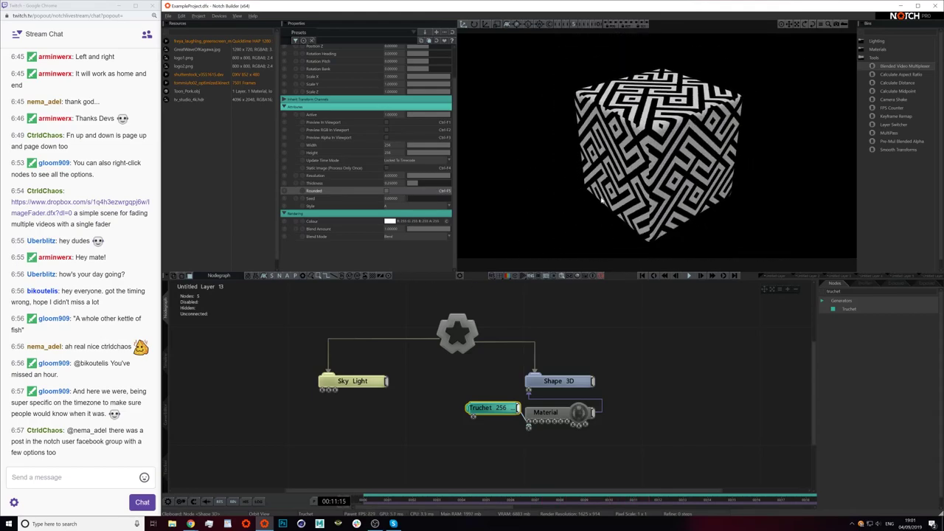
# - Move the Truchet node further left and shift the Material node slightly down and left to space out the graph
pyautogui.moveTo(515, 407); pyautogui.dragTo(471, 422)
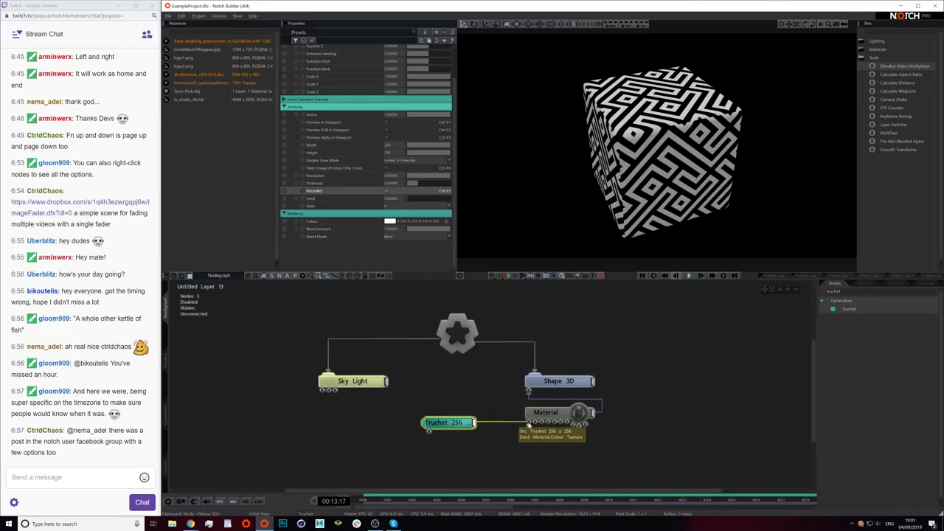
pyautogui.click(586, 383)
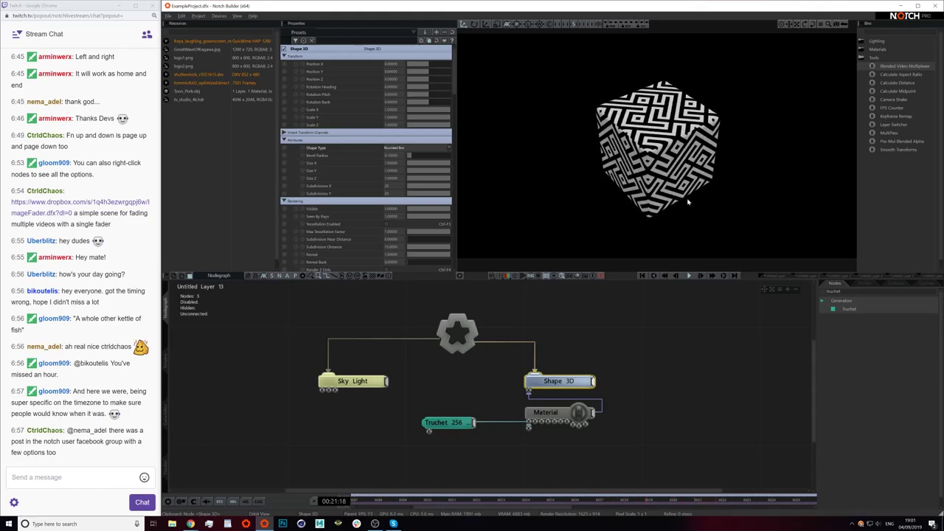
pyautogui.moveTo(553, 414); pyautogui.dragTo(523, 429)
pyautogui.click(627, 391)
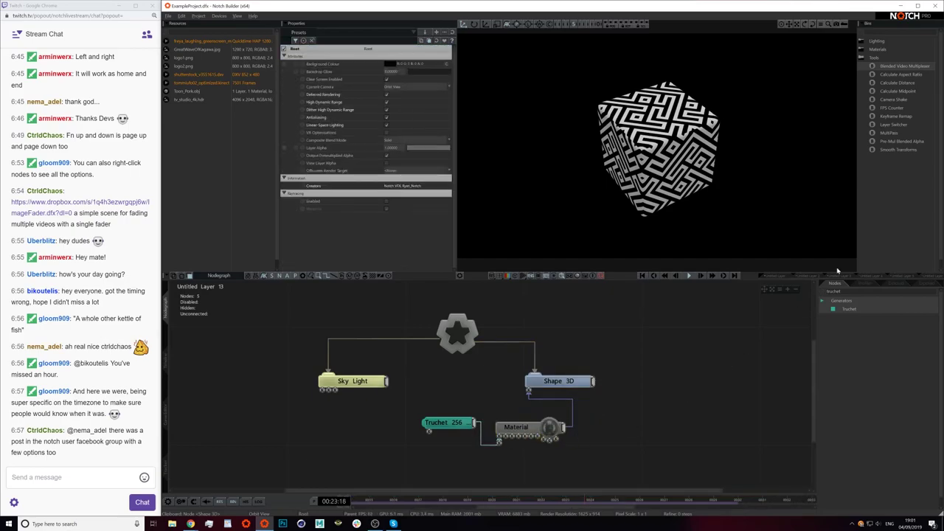
# - Add a Mapping node below the Truchet node and connect it to the Material node
pyautogui.press('super')
pyautogui.press('Escape')
pyautogui.write('Mapp')
pyautogui.moveTo(849, 311); pyautogui.dragTo(500, 391)
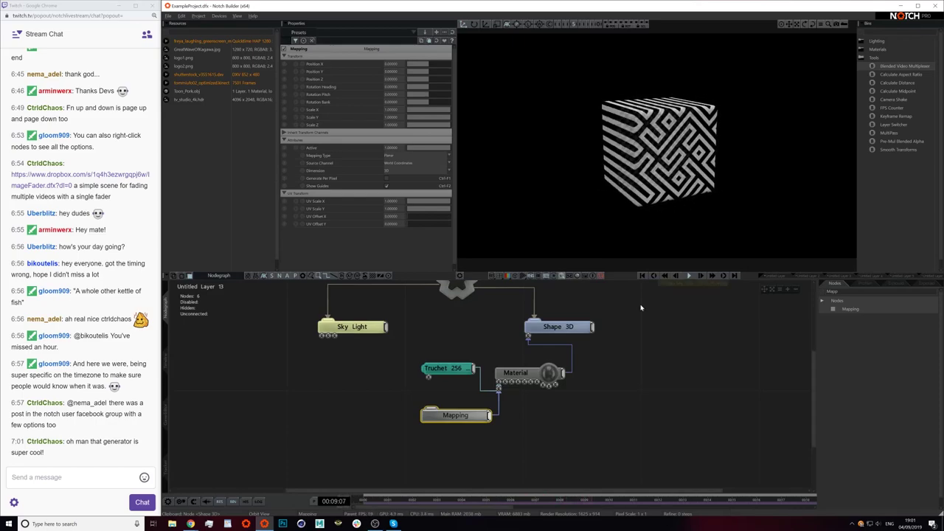
pyautogui.click(548, 405)
# - Disable the Shape 3D node temporarily to examine the Mapping node's guide plane, and enable the shape again
pyautogui.click(476, 415)
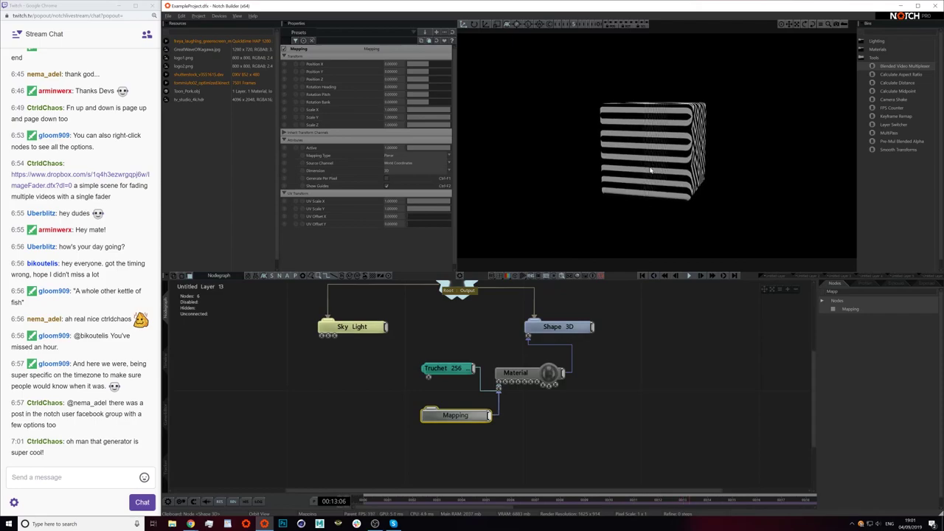
pyautogui.doubleClick(577, 327)
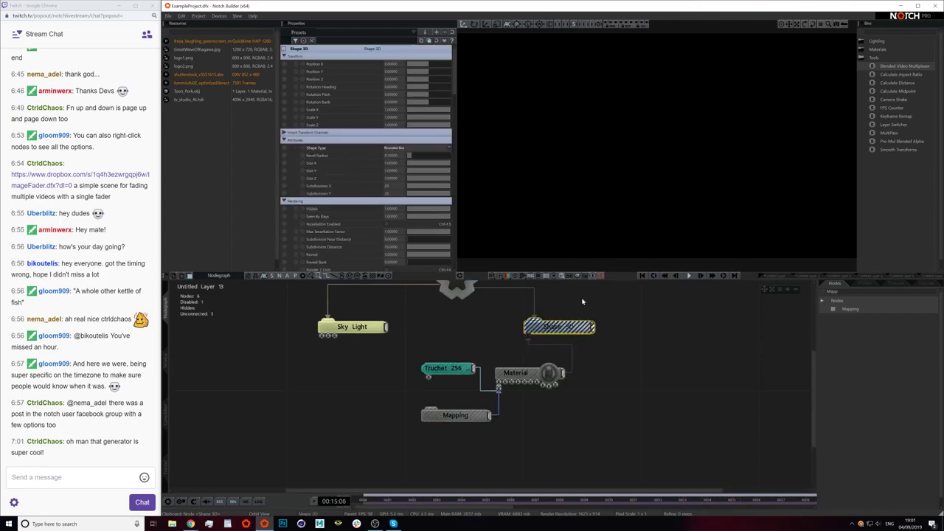
pyautogui.click(468, 413)
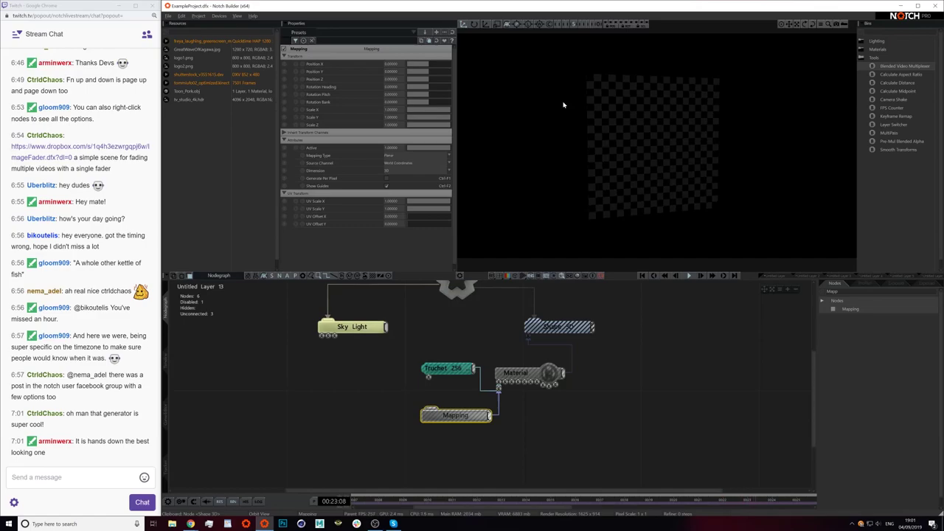
pyautogui.doubleClick(569, 328)
pyautogui.click(598, 359)
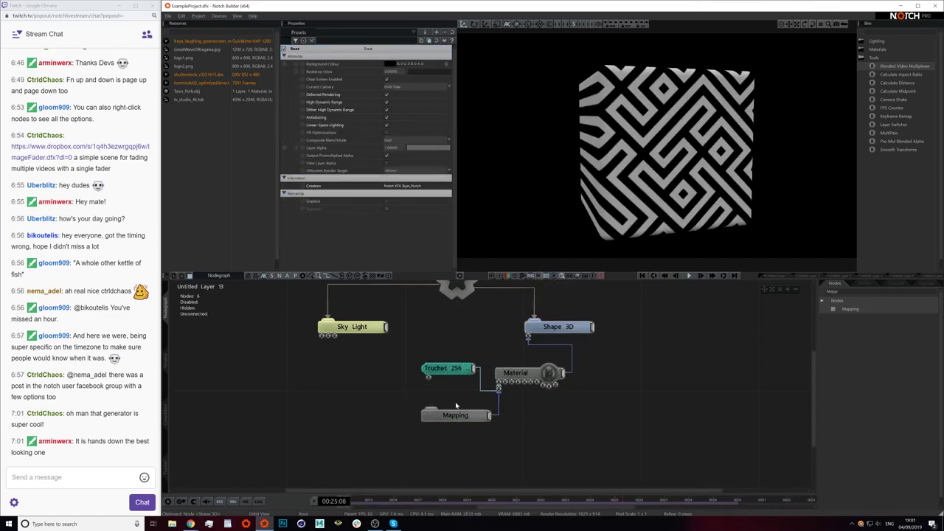
# - Move the Mapping node's projection plane along Z to about 1.8, outside the cube
pyautogui.click(456, 410)
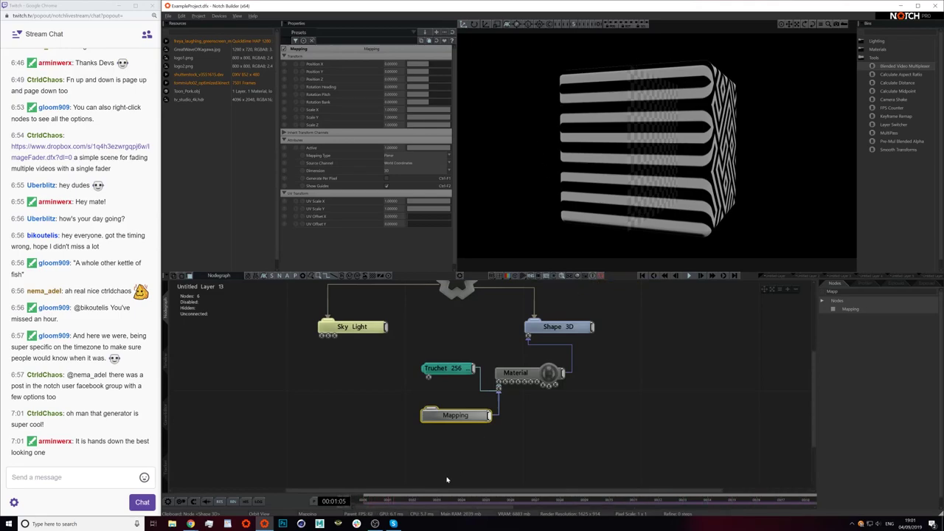
pyautogui.scroll(-5, 580, 99)
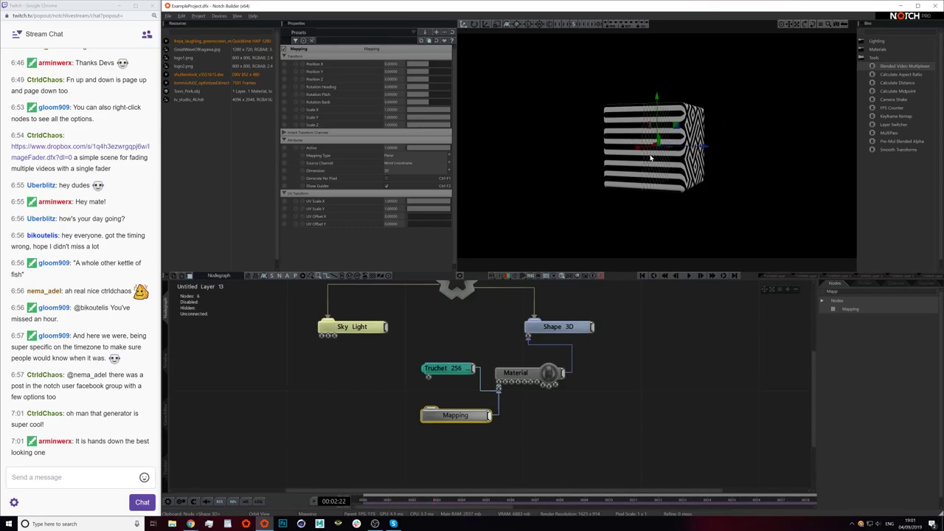
pyautogui.moveTo(701, 146); pyautogui.dragTo(780, 227)
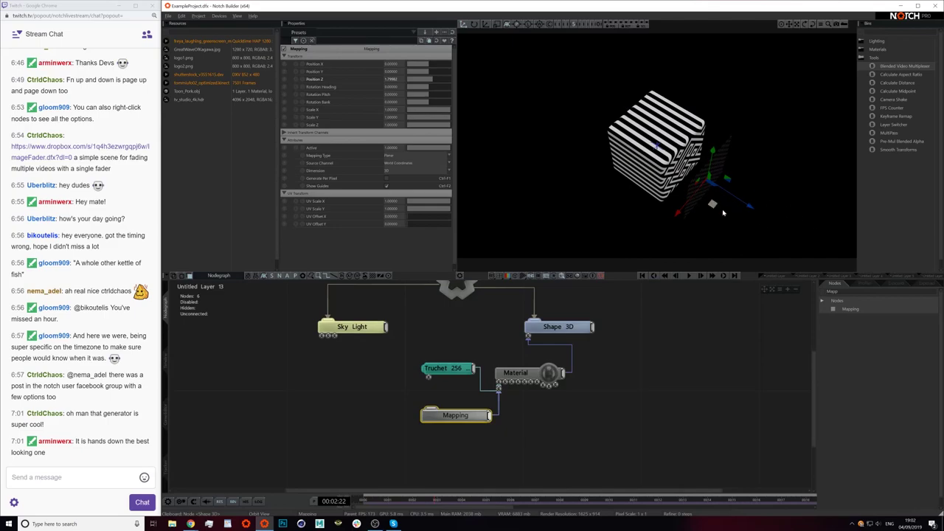
pyautogui.moveTo(621, 95); pyautogui.dragTo(635, 146)
# - Rotate the Mapping plane in heading and pitch, giving it a pitch of about -47, and inspect the pattern on the cube
pyautogui.press('e')
pyautogui.moveTo(749, 199); pyautogui.dragTo(724, 159)
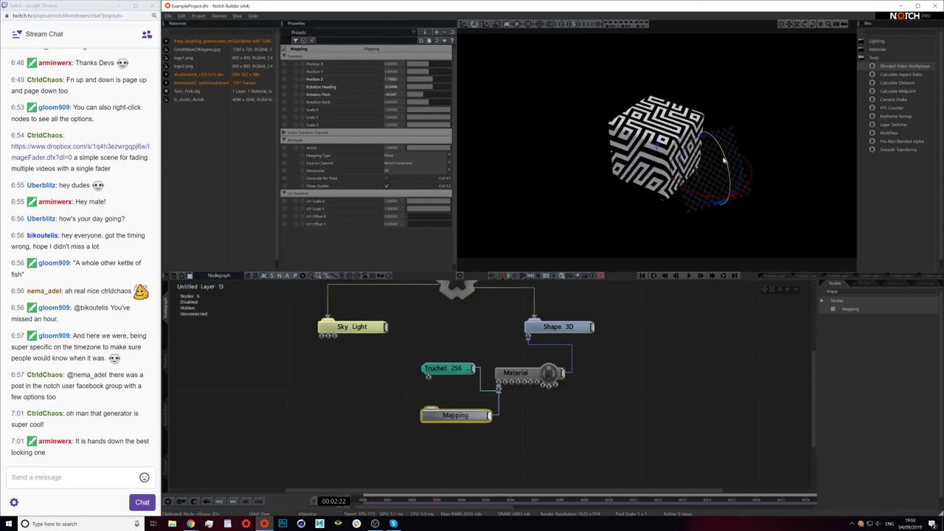
pyautogui.moveTo(629, 203); pyautogui.dragTo(595, 137, button='middle')
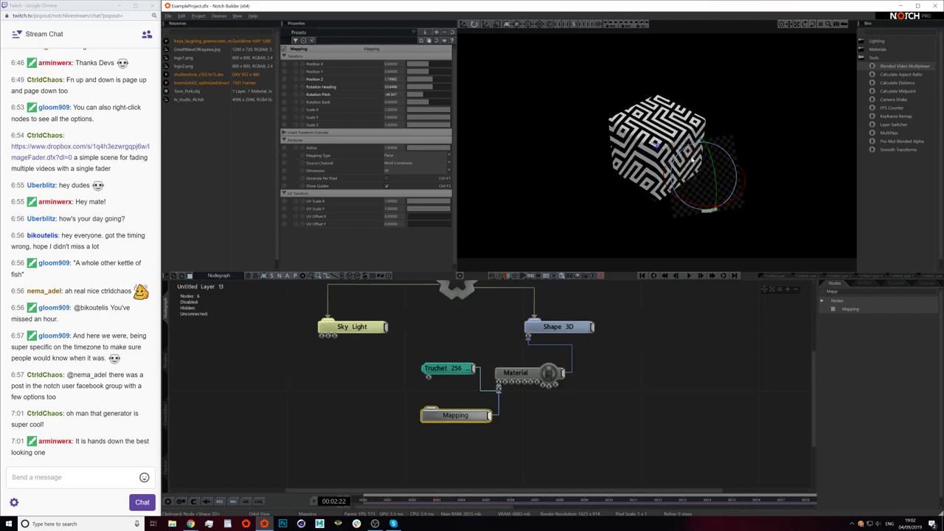
pyautogui.moveTo(631, 198); pyautogui.dragTo(718, 126, button='middle')
# - Turn the Mapping plane's Rotation Heading to about -48 while viewing the cube from different sides
pyautogui.moveTo(718, 126); pyautogui.dragTo(540, 178)
pyautogui.moveTo(634, 198); pyautogui.dragTo(525, 242)
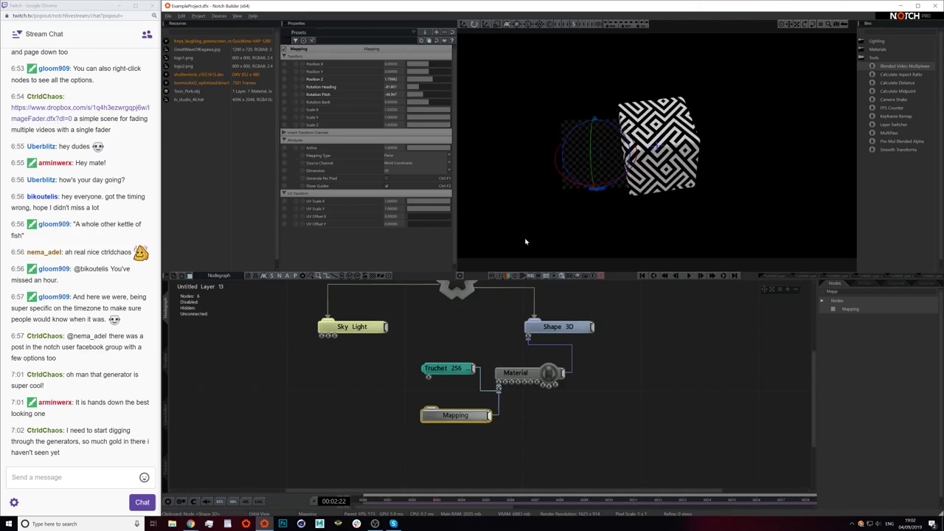
pyautogui.moveTo(623, 177); pyautogui.dragTo(706, 211)
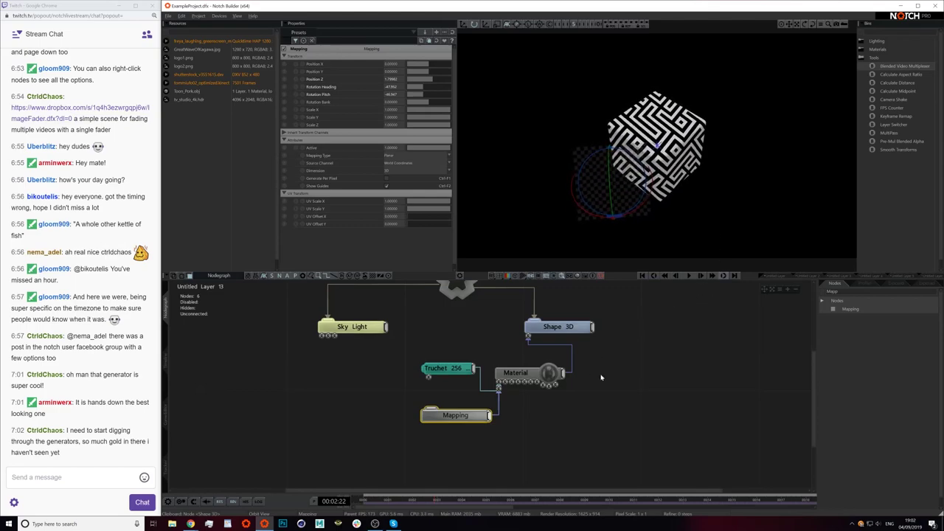
# - Add an unconnected Camera node to the left of the Mapping node, and reselect the Mapping node
pyautogui.click(463, 433)
pyautogui.click(472, 420)
pyautogui.write('Camera')
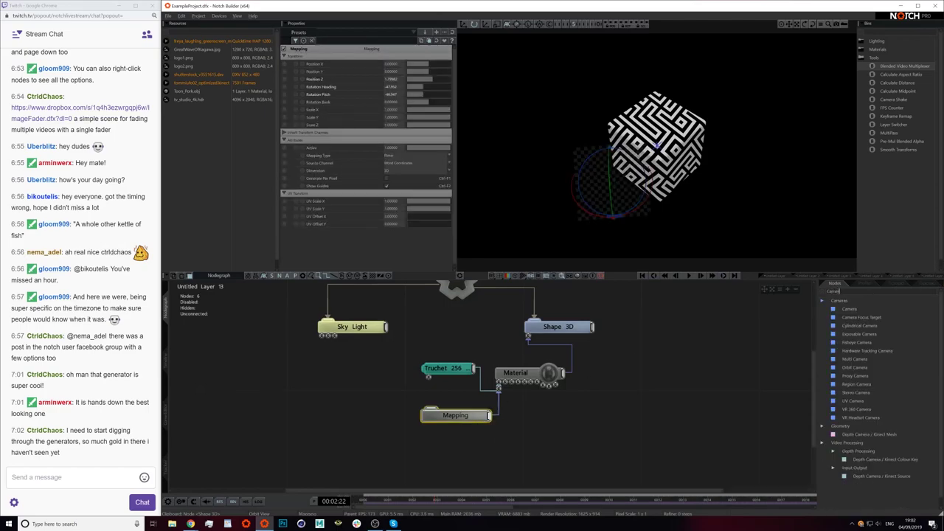
pyautogui.moveTo(860, 314); pyautogui.dragTo(352, 402)
pyautogui.moveTo(538, 195); pyautogui.dragTo(647, 256)
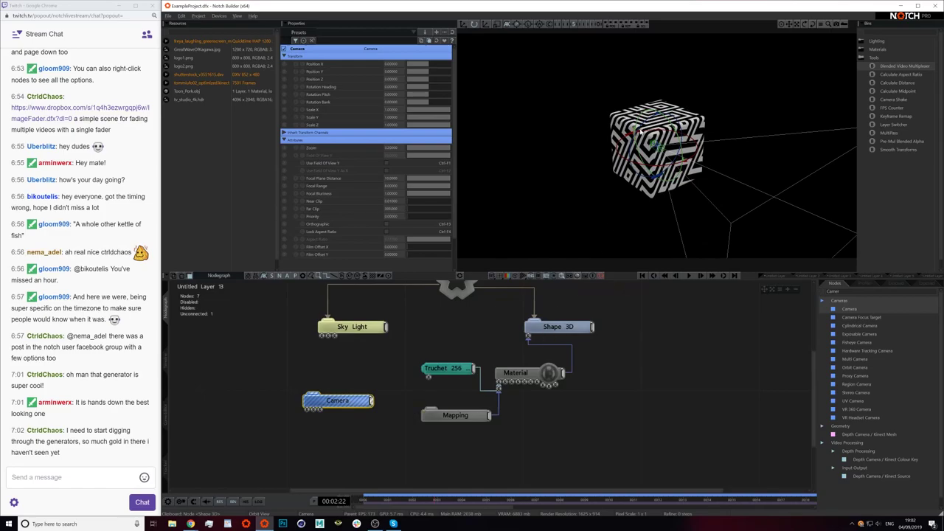
pyautogui.click(455, 415)
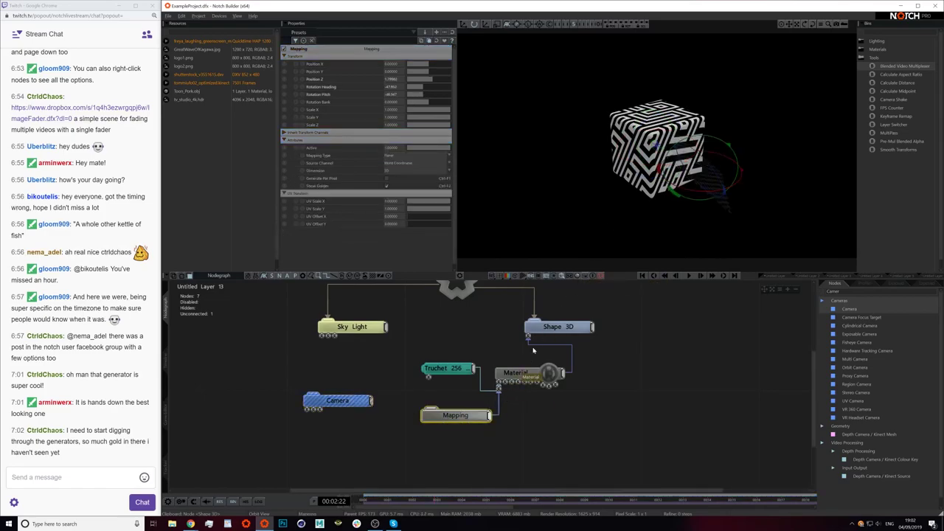
# - Connect the Camera node to the root and place it beneath the Sky Light, beside the Mapping node
pyautogui.click(622, 359)
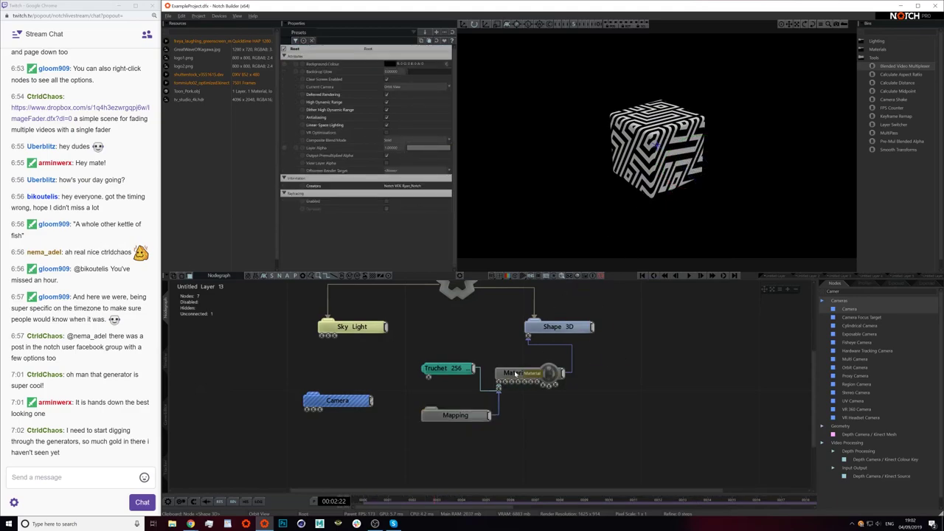
pyautogui.click(370, 404)
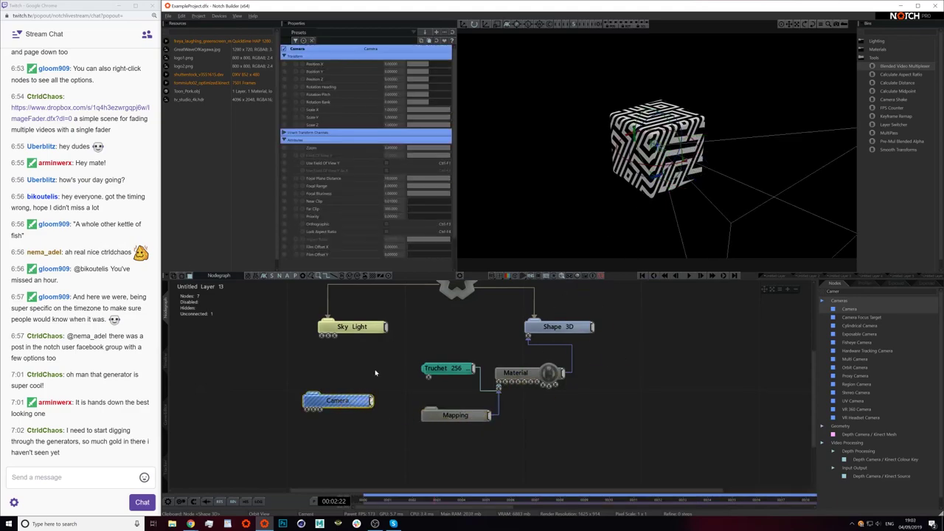
pyautogui.moveTo(357, 398); pyautogui.dragTo(372, 410)
pyautogui.press('r')
pyautogui.click(397, 407)
pyautogui.doubleClick(450, 415)
pyautogui.click(370, 421)
pyautogui.doubleClick(444, 419)
pyautogui.click(374, 419)
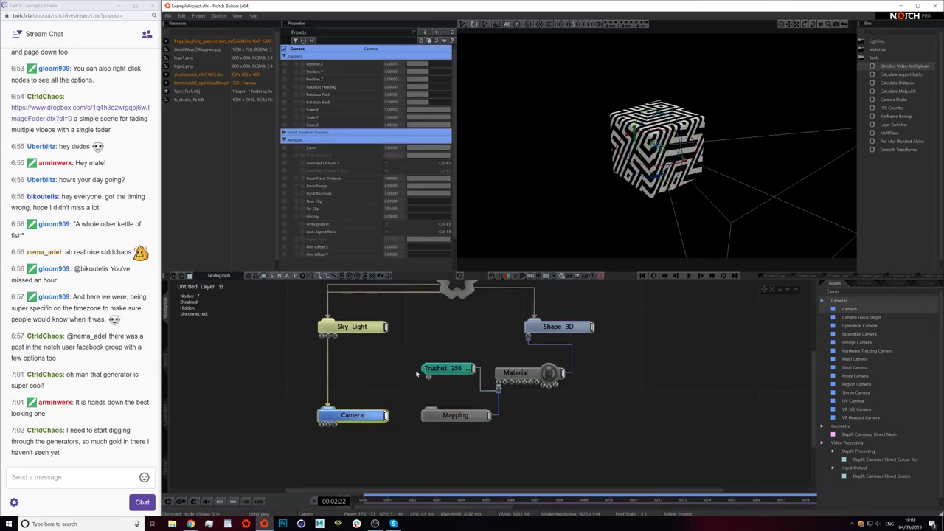
# - Set the Camera node's transform to match the current orbit view of the cube
pyautogui.moveTo(371, 417); pyautogui.dragTo(503, 416)
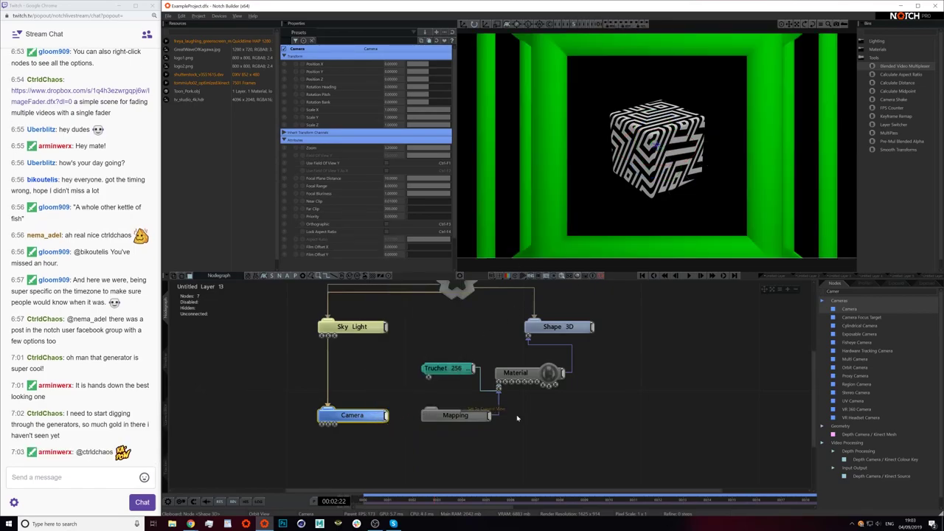
pyautogui.click(504, 416)
pyautogui.click(366, 415)
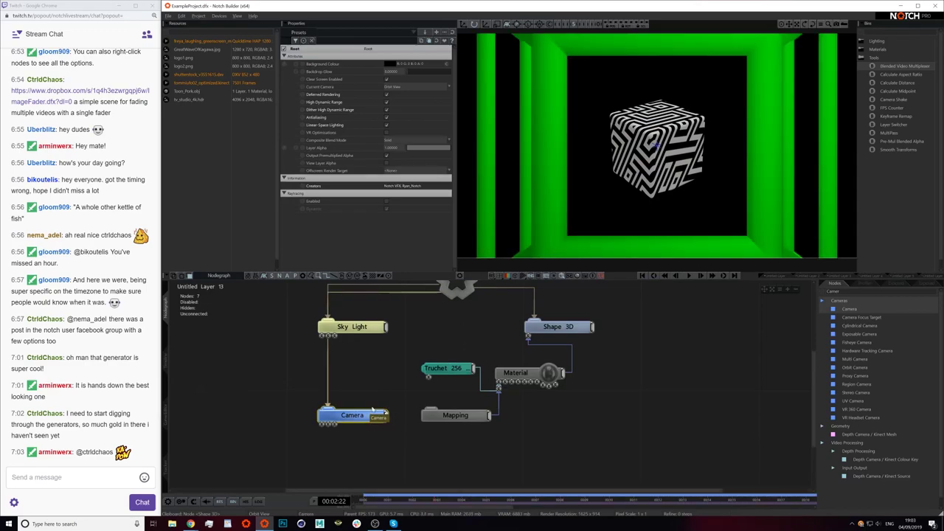
pyautogui.click(599, 25)
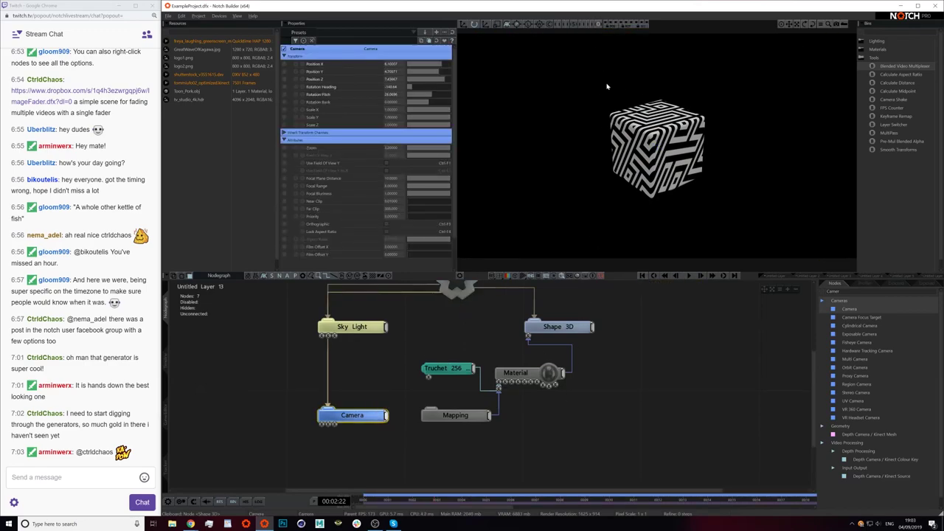
# - Connect the Camera node to the Mapping node's input and set the Mapping Type to Perspective
pyautogui.moveTo(446, 416); pyautogui.dragTo(426, 412)
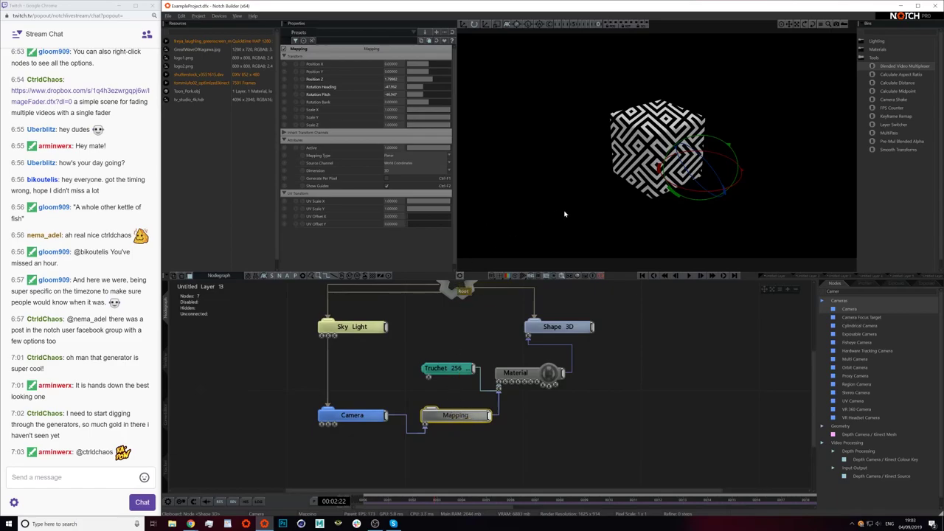
pyautogui.click(653, 370)
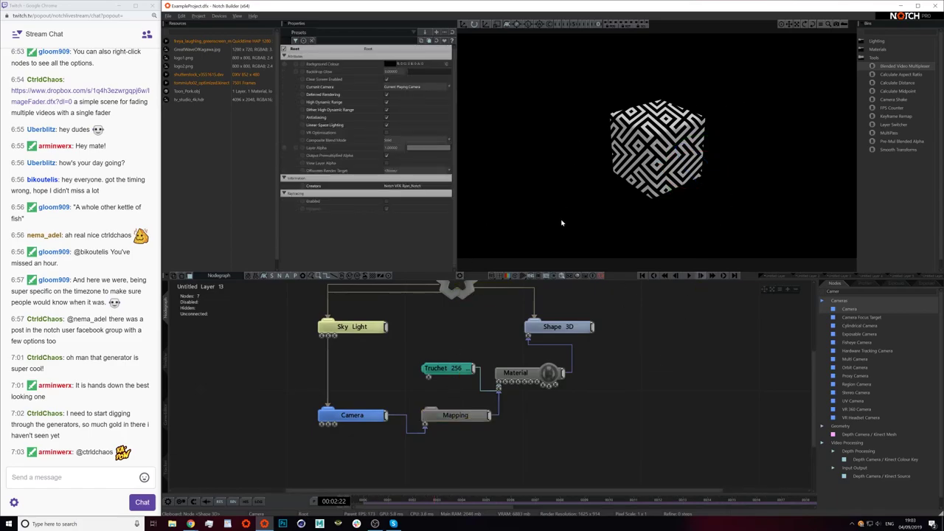
pyautogui.click(362, 416)
pyautogui.click(439, 417)
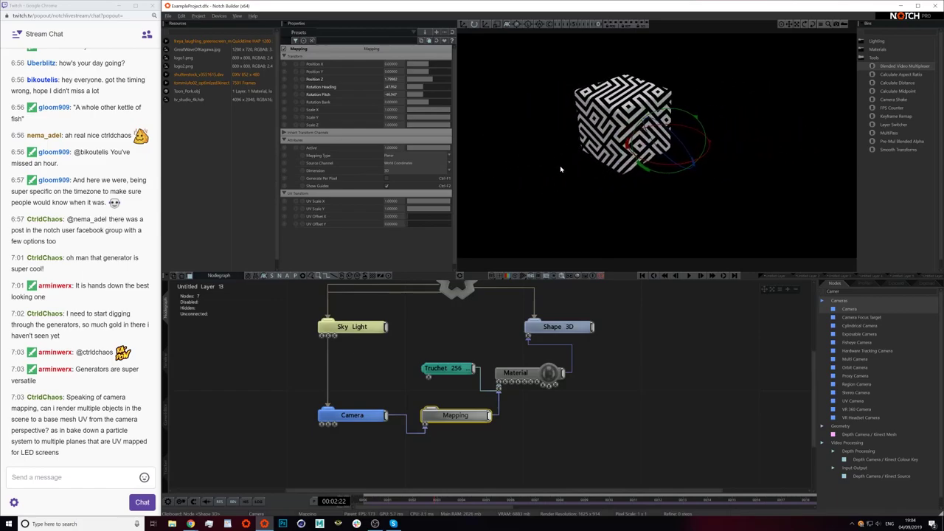
pyautogui.click(398, 156)
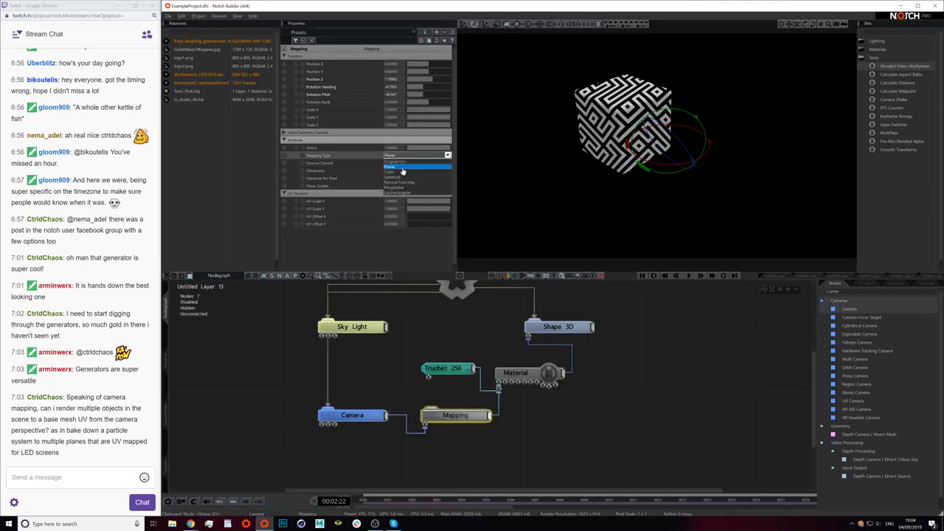
pyautogui.click(402, 186)
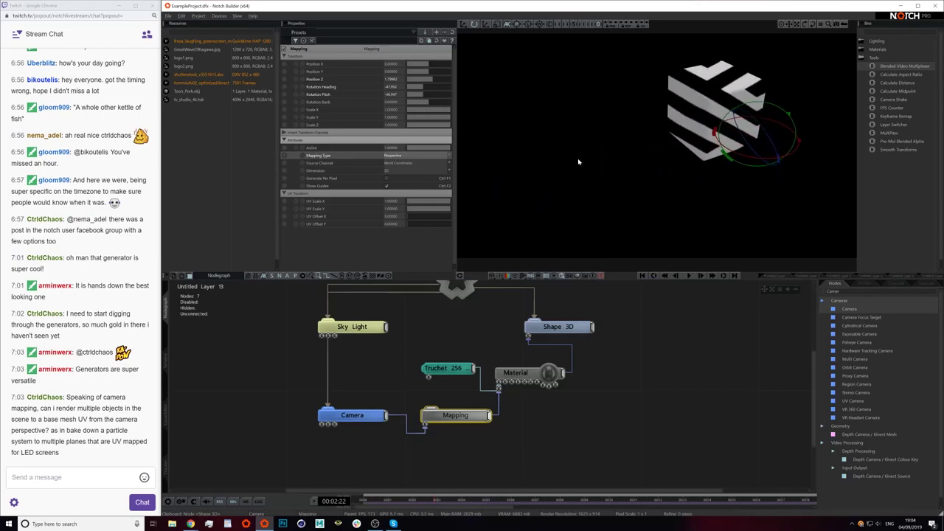
# - Set the Mapping node's UV Scale X and UV Scale Y to 5
pyautogui.moveTo(447, 201); pyautogui.dragTo(515, 202)
pyautogui.click(447, 210)
pyautogui.click(392, 202)
pyautogui.write('5')
pyautogui.press('Return')
pyautogui.click(402, 209)
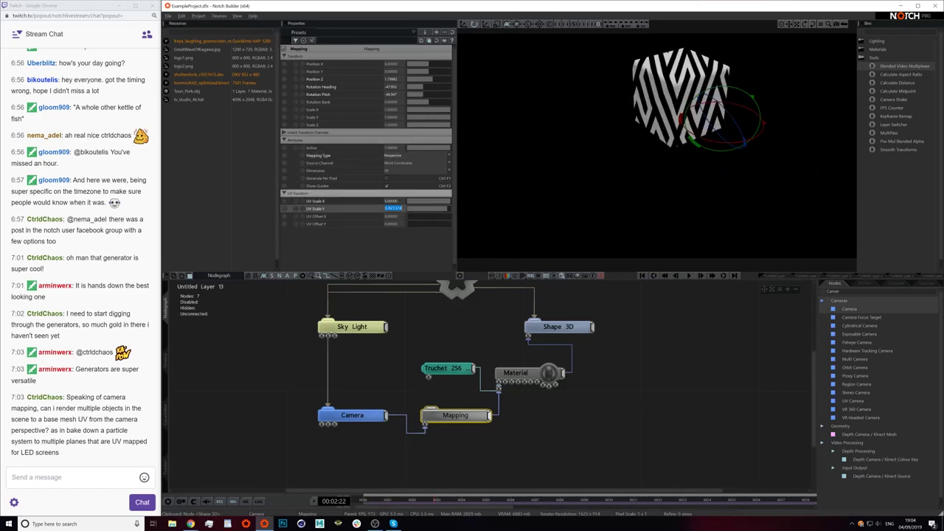
pyautogui.write('5')
pyautogui.press('Return')
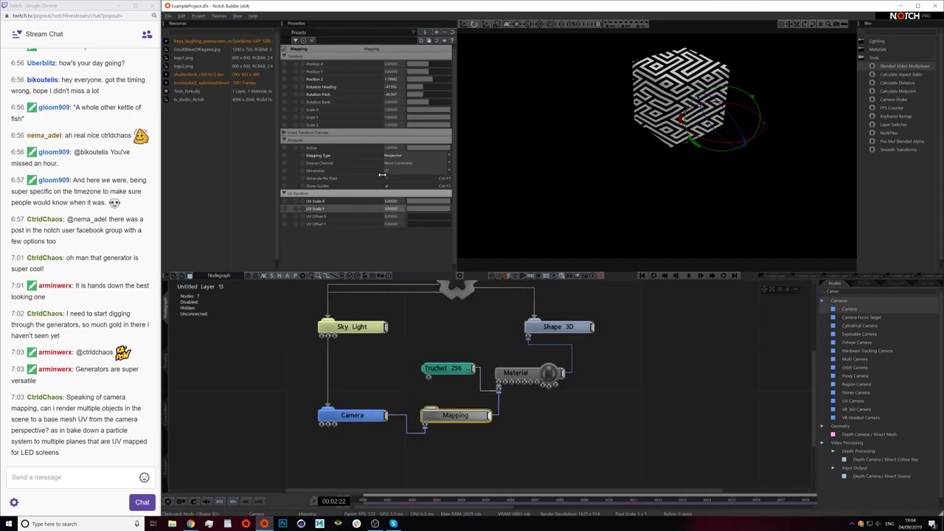
# - Enable Generate Per Pixel on the Mapping node and inspect the projected pattern from several sides of the cube
pyautogui.click(384, 178)
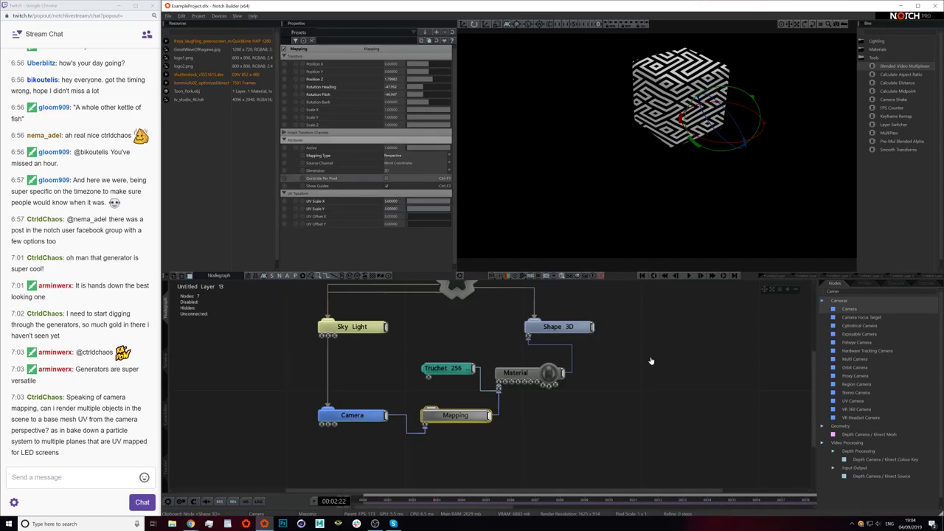
pyautogui.click(386, 179)
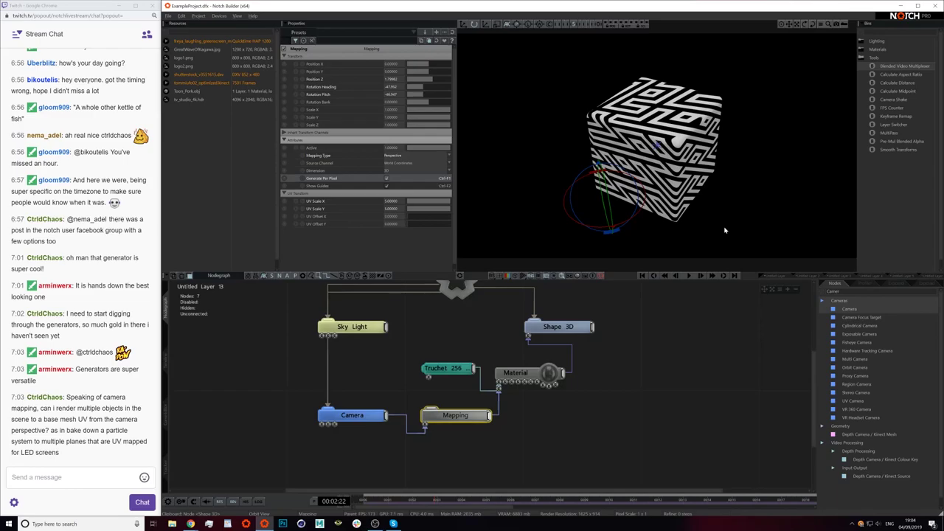
pyautogui.moveTo(676, 243); pyautogui.dragTo(736, 208, button='middle')
pyautogui.moveTo(736, 208); pyautogui.dragTo(606, 209)
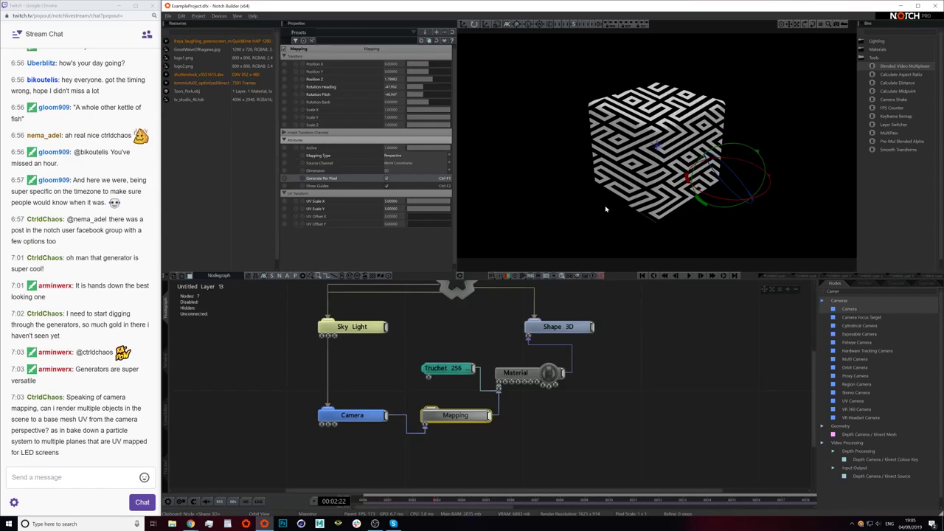
pyautogui.moveTo(701, 129); pyautogui.dragTo(644, 256)
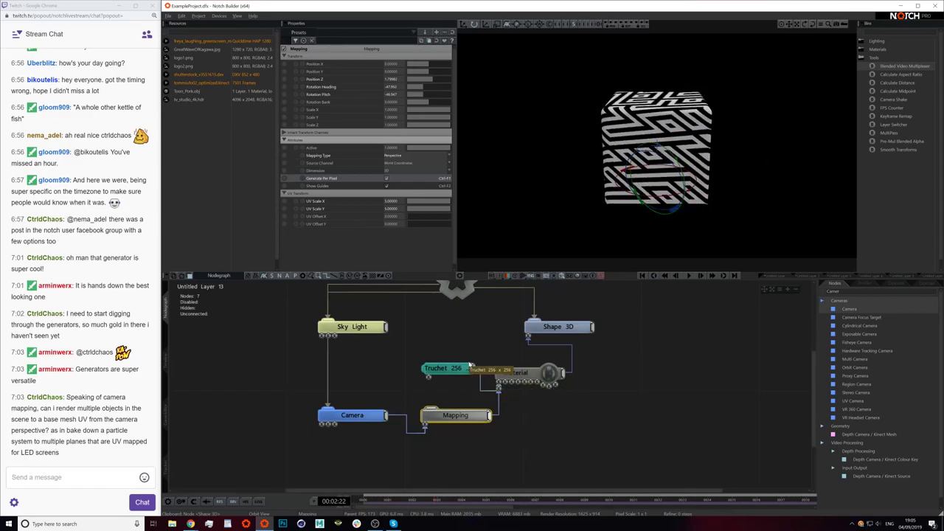
# - Lower the Truchet generator's Resolution to about 1.8 and view the coarser pattern on the cube
pyautogui.click(446, 368)
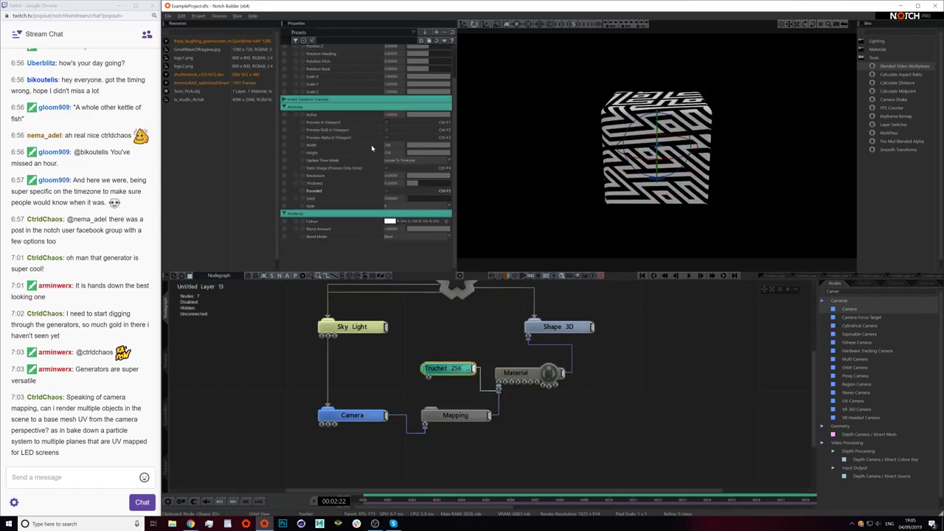
pyautogui.moveTo(445, 177); pyautogui.dragTo(426, 177)
pyautogui.moveTo(574, 186); pyautogui.dragTo(674, 190)
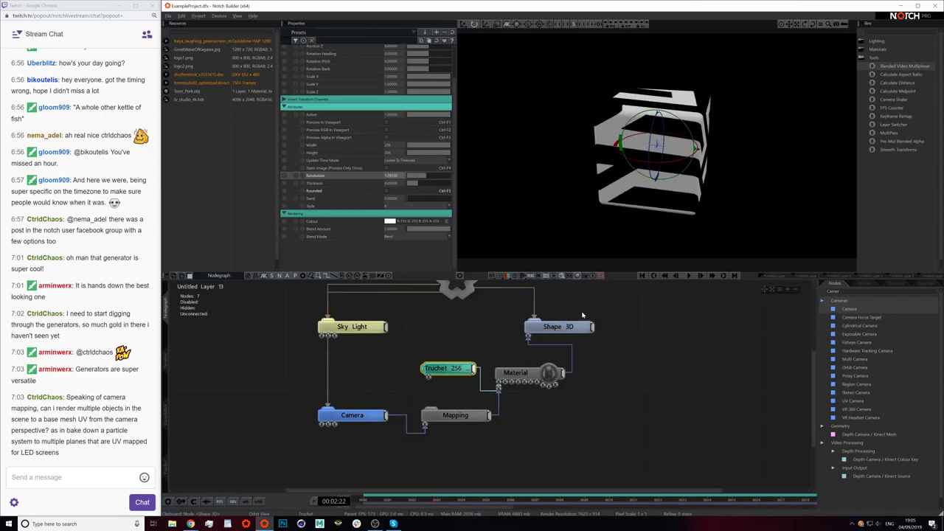
# - Change the Root node's background colour to dark grey so the black parts of the cube stand out
pyautogui.click(487, 318)
pyautogui.click(389, 64)
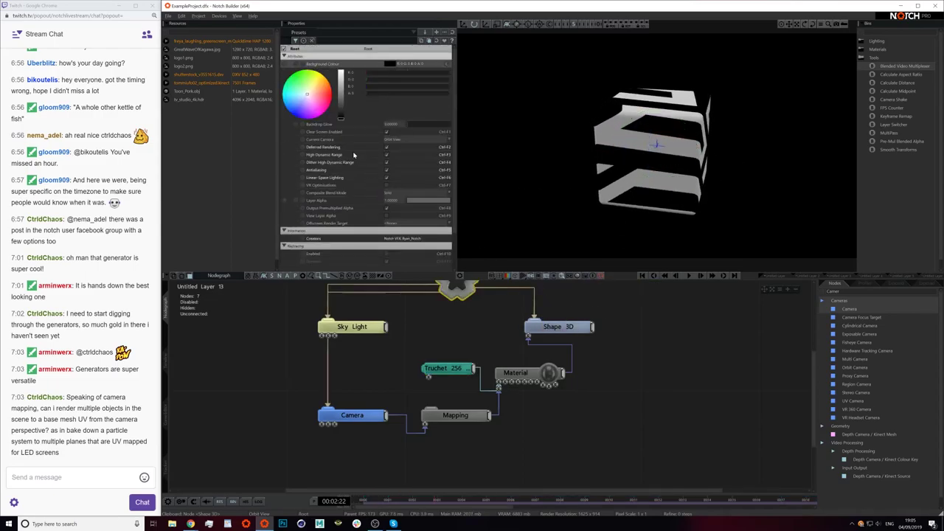
pyautogui.moveTo(341, 119); pyautogui.dragTo(342, 108)
pyautogui.moveTo(596, 199)
pyautogui.mouseDown()
pyautogui.moveTo(626, 217)
pyautogui.moveTo(500, 178)
pyautogui.moveTo(653, 211)
pyautogui.mouseUp()
pyautogui.click(867, 286)
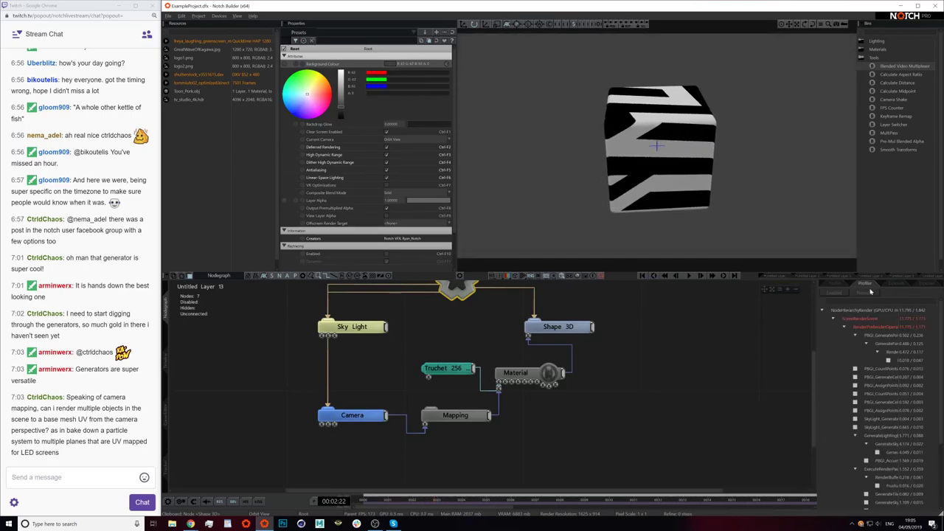
pyautogui.click(836, 285)
pyautogui.moveTo(712, 158); pyautogui.dragTo(741, 206)
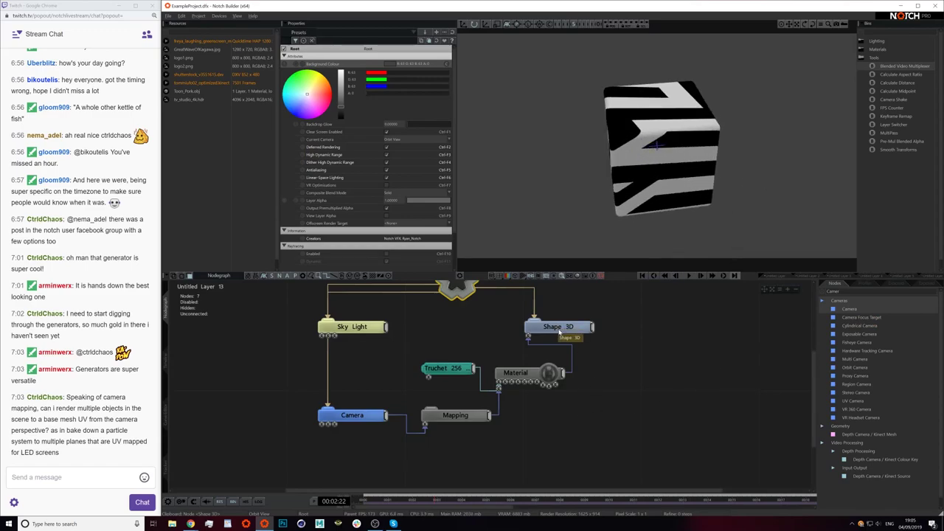
# - Place Shape 3D beside the Material node and shift the whole camera, mapping and material chain as a group
pyautogui.moveTo(561, 332); pyautogui.dragTo(620, 376)
pyautogui.moveTo(664, 435); pyautogui.dragTo(321, 399)
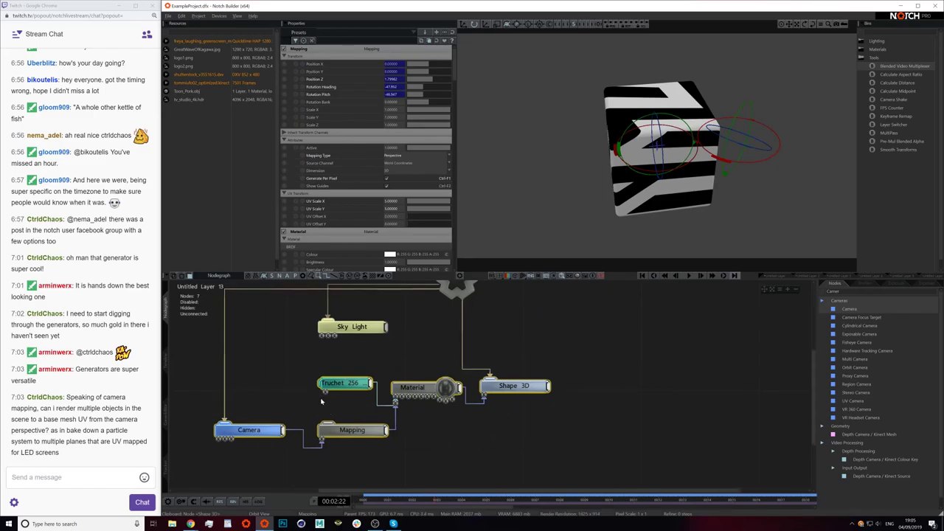
pyautogui.click(594, 353)
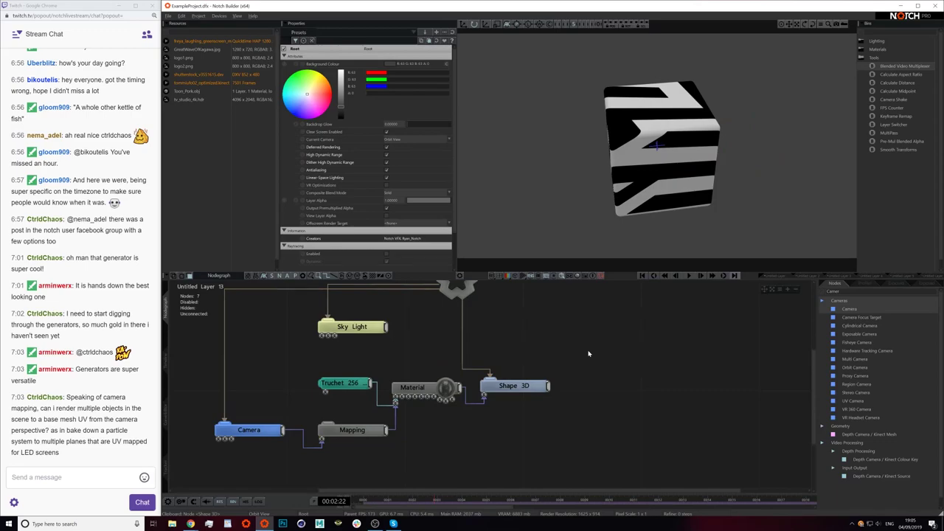
pyautogui.moveTo(267, 392); pyautogui.dragTo(405, 361, button='middle')
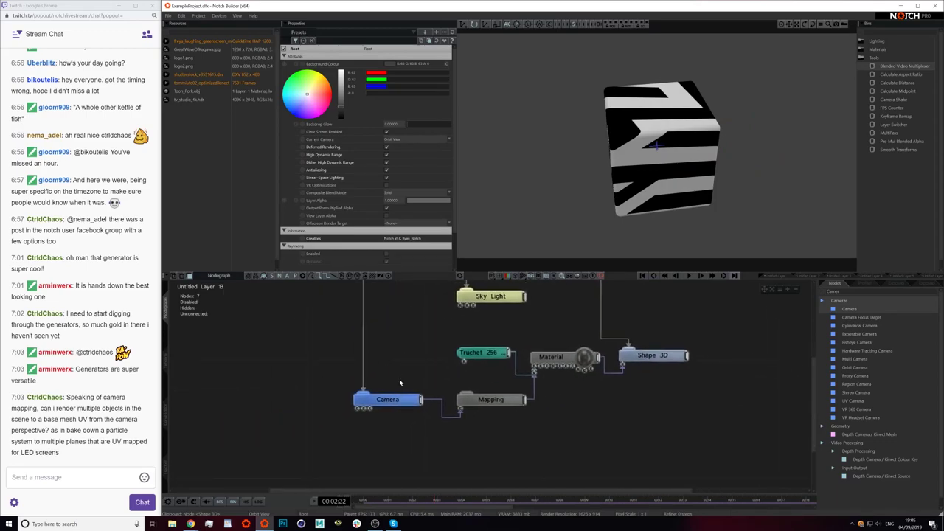
# - Find and add a UV Camera node, connect it to the root, and link the Shape 3D node to its input
pyautogui.click(388, 399)
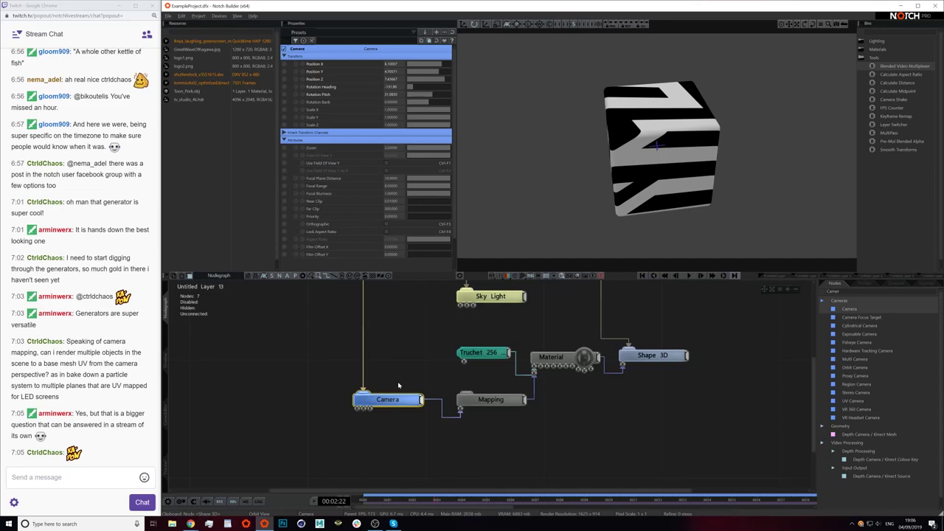
pyautogui.hotkey('ctrl', 'z')
pyautogui.click(834, 292)
pyautogui.moveTo(854, 309); pyautogui.dragTo(709, 401)
pyautogui.moveTo(537, 295); pyautogui.dragTo(696, 346)
pyautogui.moveTo(615, 401); pyautogui.dragTo(673, 342)
pyautogui.click(694, 371)
pyautogui.click(673, 343)
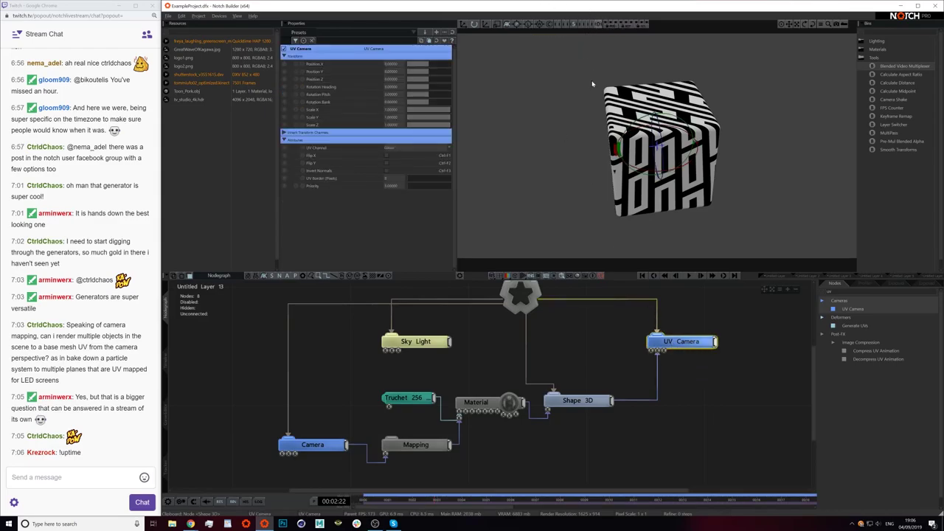
# - View the Shape 3D's unwrapped texture through the UV Camera, and return to the orbit view
pyautogui.click(547, 274)
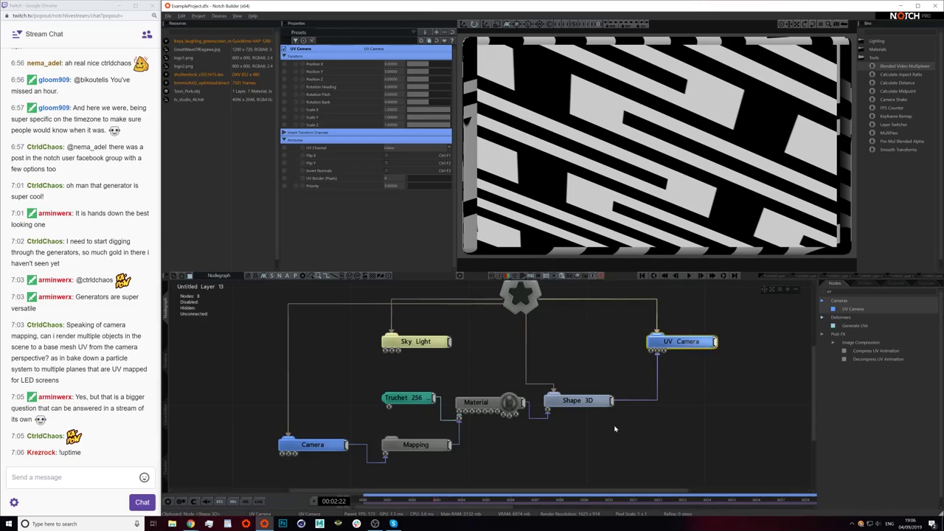
pyautogui.click(577, 401)
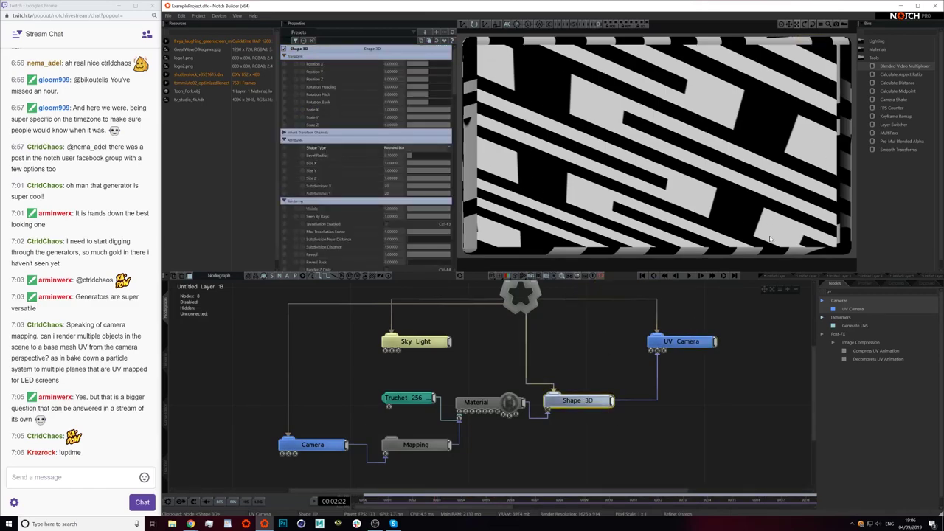
pyautogui.click(574, 25)
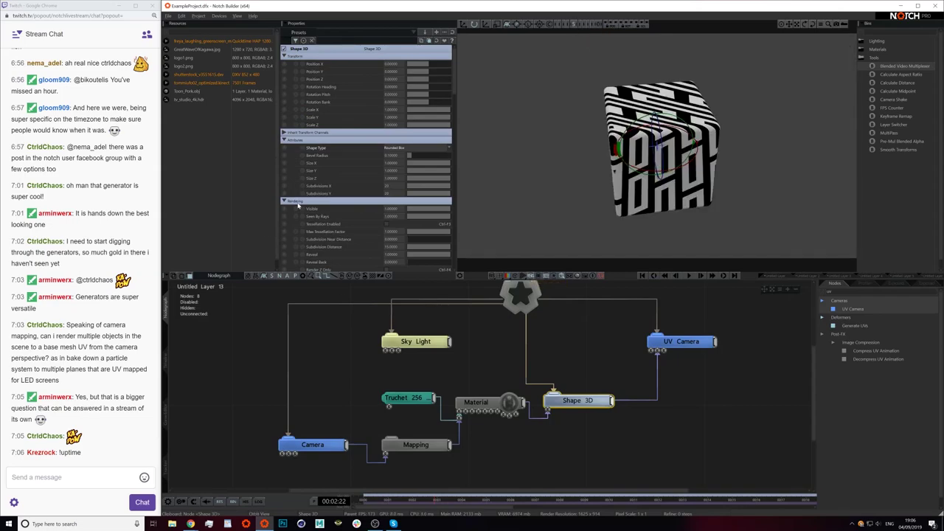
# - Add a 3D Object node from Toon_Pork.obj above Shape 3D, and move the UV Camera node farther away from it
pyautogui.moveTo(212, 90); pyautogui.dragTo(240, 118)
pyautogui.moveTo(726, 372); pyautogui.dragTo(596, 327)
pyautogui.moveTo(673, 344); pyautogui.dragTo(717, 345)
pyautogui.click(718, 344)
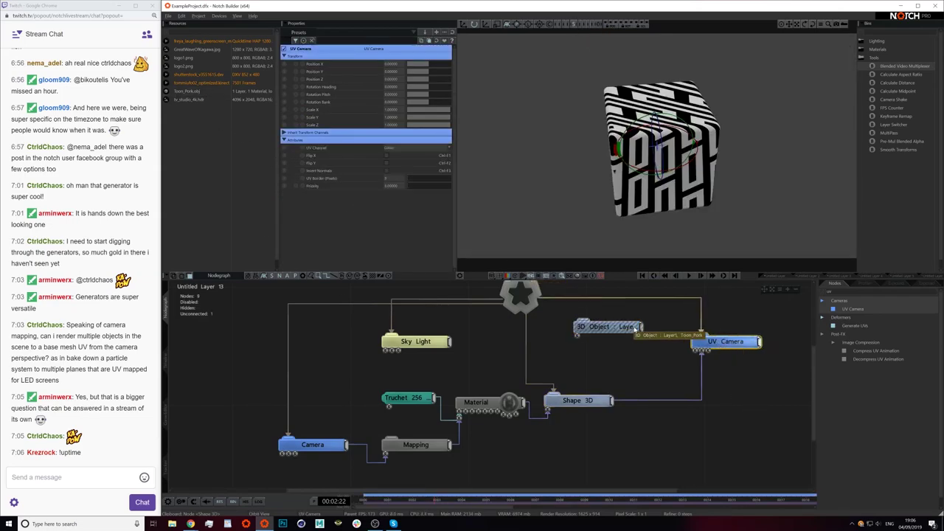
# - Replace Shape 3D with the 3D Object under the root, and connect the Material node to the 3D Object
pyautogui.moveTo(550, 390); pyautogui.dragTo(555, 410)
pyautogui.moveTo(597, 330); pyautogui.dragTo(581, 344)
pyautogui.moveTo(534, 308); pyautogui.dragTo(567, 336)
pyautogui.moveTo(524, 404); pyautogui.dragTo(564, 352)
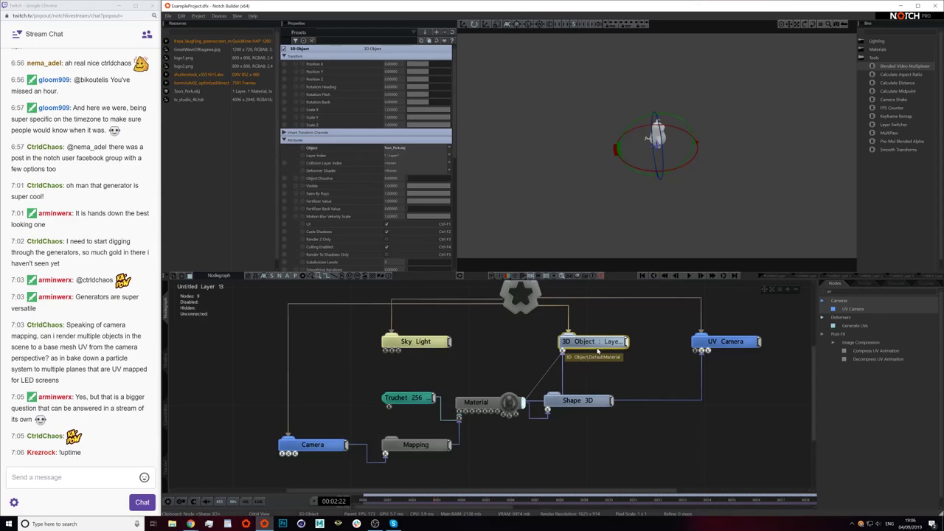
# - Place the 3D Object node directly above Shape 3D and frame the pig model in the viewport
pyautogui.moveTo(598, 345); pyautogui.dragTo(582, 374)
pyautogui.keyDown('alt'); pyautogui.moveTo(680, 208); pyautogui.dragTo(626, 179); pyautogui.keyUp('alt')
pyautogui.keyDown('alt'); pyautogui.moveTo(627, 179); pyautogui.dragTo(748, 175, button='right'); pyautogui.keyUp('alt')
pyautogui.keyDown('alt'); pyautogui.moveTo(748, 174); pyautogui.dragTo(710, 177); pyautogui.keyUp('alt')
pyautogui.keyDown('alt'); pyautogui.moveTo(710, 177); pyautogui.dragTo(728, 181, button='right'); pyautogui.keyUp('alt')
pyautogui.moveTo(727, 181)
pyautogui.keyDown('alt'); pyautogui.mouseDown()
pyautogui.moveTo(791, 172)
pyautogui.moveTo(738, 195)
pyautogui.moveTo(717, 184)
pyautogui.mouseUp(); pyautogui.keyUp('alt')
pyautogui.press('f')
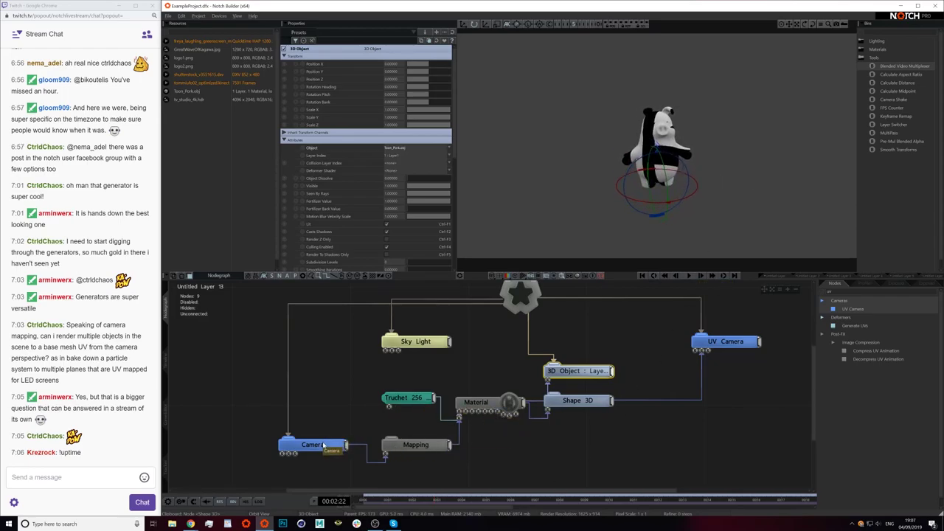
# - Move the projecting Camera closer to the pig model using the translate gizmo
pyautogui.click(323, 445)
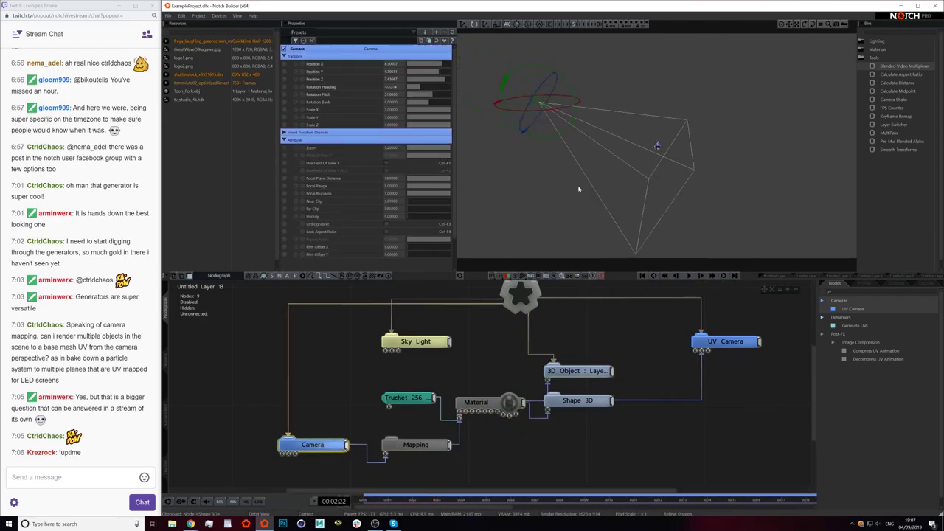
pyautogui.click(464, 24)
pyautogui.moveTo(591, 100); pyautogui.dragTo(765, 226)
pyautogui.scroll(5, 663, 223)
pyautogui.keyDown('alt'); pyautogui.moveTo(636, 221); pyautogui.dragTo(672, 224); pyautogui.keyUp('alt')
pyautogui.scroll(-10, 727, 212)
pyautogui.keyDown('alt'); pyautogui.moveTo(733, 237); pyautogui.dragTo(740, 243); pyautogui.keyUp('alt')
pyautogui.moveTo(851, 243); pyautogui.dragTo(760, 207)
pyautogui.moveTo(753, 166); pyautogui.dragTo(695, 162)
pyautogui.moveTo(691, 198); pyautogui.dragTo(680, 170)
pyautogui.keyDown('alt'); pyautogui.moveTo(735, 191); pyautogui.dragTo(639, 144); pyautogui.keyUp('alt')
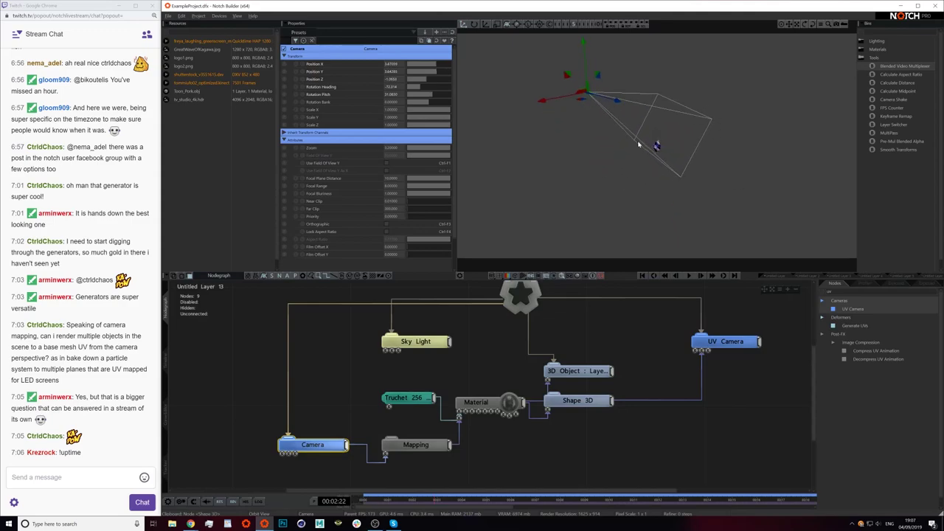
# - Bring the projecting Camera nearer to the pig and inspect the projected stripes from several angles
pyautogui.moveTo(582, 61); pyautogui.dragTo(622, 111)
pyautogui.keyDown('alt'); pyautogui.moveTo(657, 164); pyautogui.dragTo(666, 205); pyautogui.keyUp('alt')
pyautogui.keyDown('alt'); pyautogui.moveTo(666, 205); pyautogui.dragTo(743, 197, button='right'); pyautogui.keyUp('alt')
pyautogui.keyDown('alt'); pyautogui.moveTo(632, 174); pyautogui.dragTo(756, 205); pyautogui.keyUp('alt')
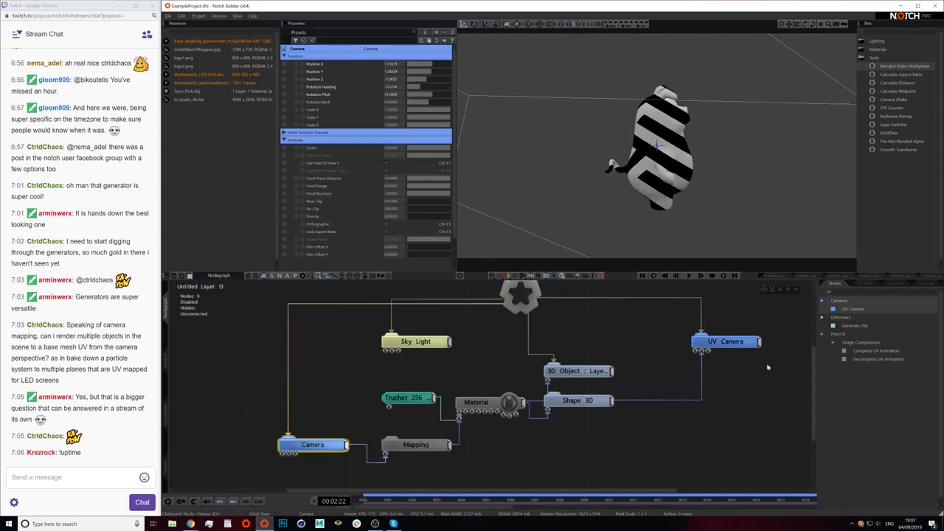
pyautogui.click(772, 362)
pyautogui.keyDown('alt'); pyautogui.moveTo(652, 194); pyautogui.dragTo(735, 204); pyautogui.keyUp('alt')
pyautogui.moveTo(728, 378); pyautogui.dragTo(639, 387, button='middle')
# - Shift the UV Camera node slightly, connect the 3D Object to it in place of Shape 3D, and view the layer through the playing camera
pyautogui.click(652, 357)
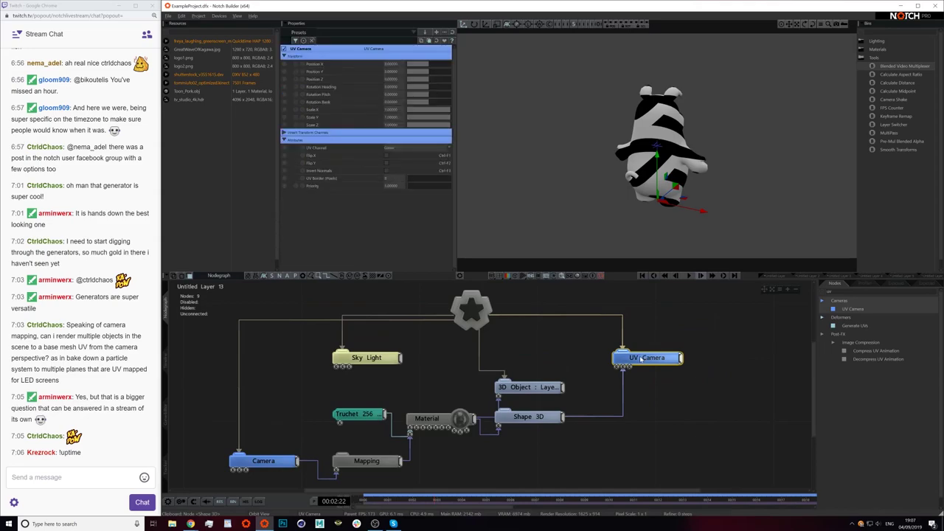
pyautogui.moveTo(655, 360); pyautogui.dragTo(639, 360)
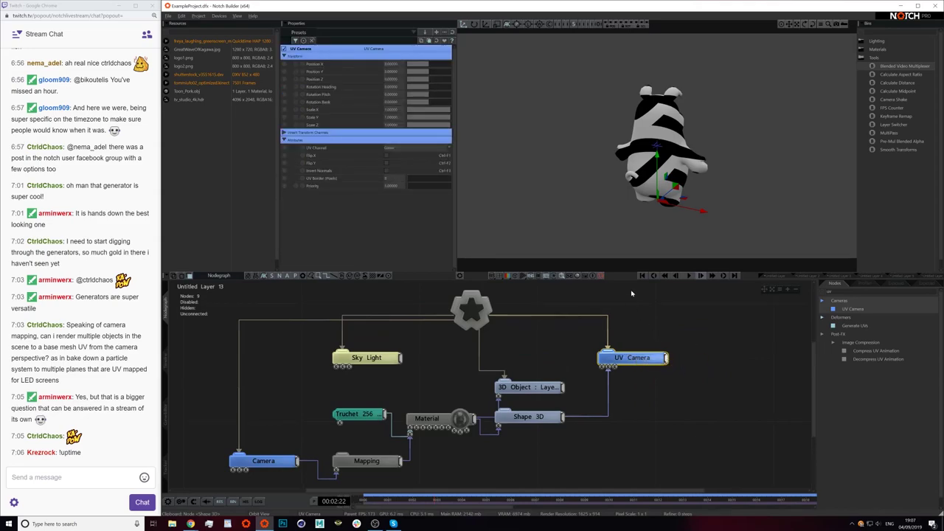
pyautogui.click(607, 395)
pyautogui.moveTo(564, 388); pyautogui.dragTo(603, 368)
pyautogui.click(568, 388)
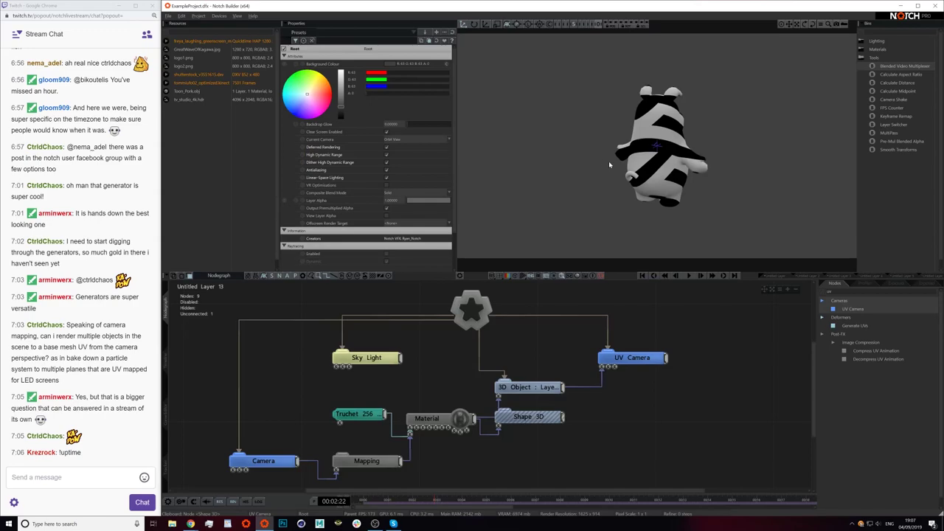
pyautogui.press('c')
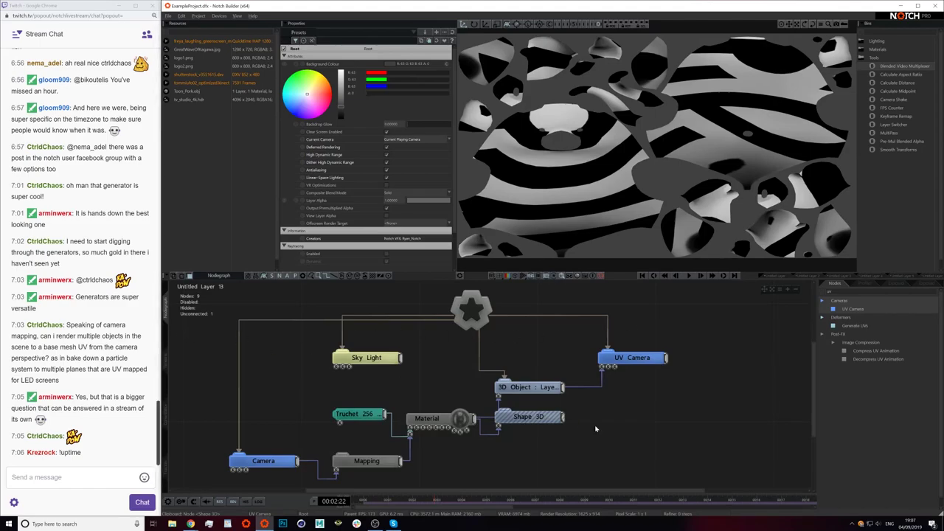
# - Add a Directional Light node under the root and rotate its heading, pitch and bank to change the shading on the unwrapped pig
pyautogui.click(385, 363)
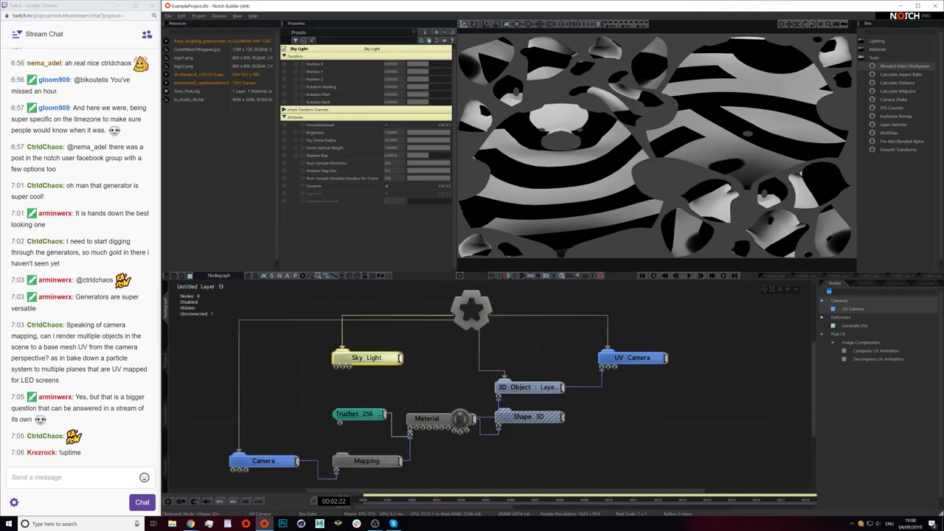
pyautogui.write('Direc')
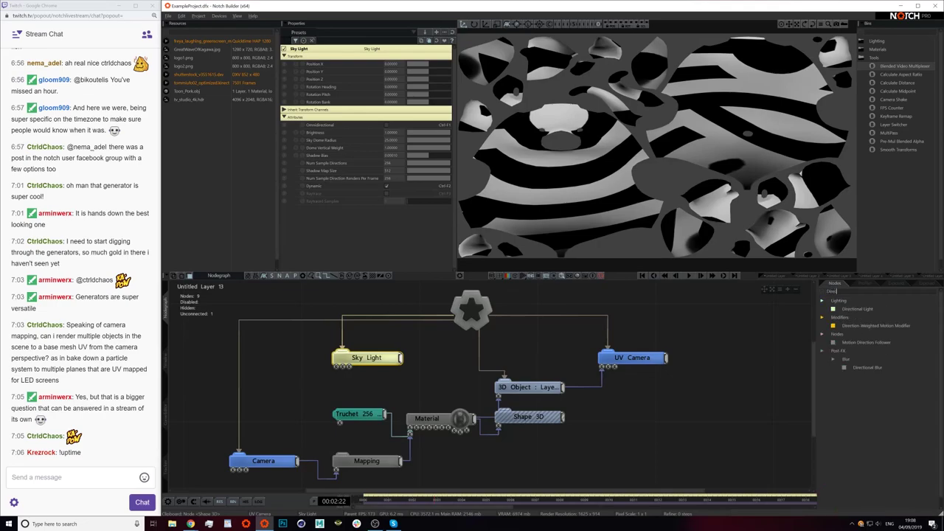
pyautogui.moveTo(856, 303); pyautogui.dragTo(531, 343)
pyautogui.moveTo(431, 89)
pyautogui.mouseDown()
pyautogui.moveTo(405, 91)
pyautogui.moveTo(703, 142)
pyautogui.moveTo(579, 148)
pyautogui.moveTo(588, 147)
pyautogui.moveTo(422, 96)
pyautogui.moveTo(387, 97)
pyautogui.moveTo(441, 104)
pyautogui.mouseUp()
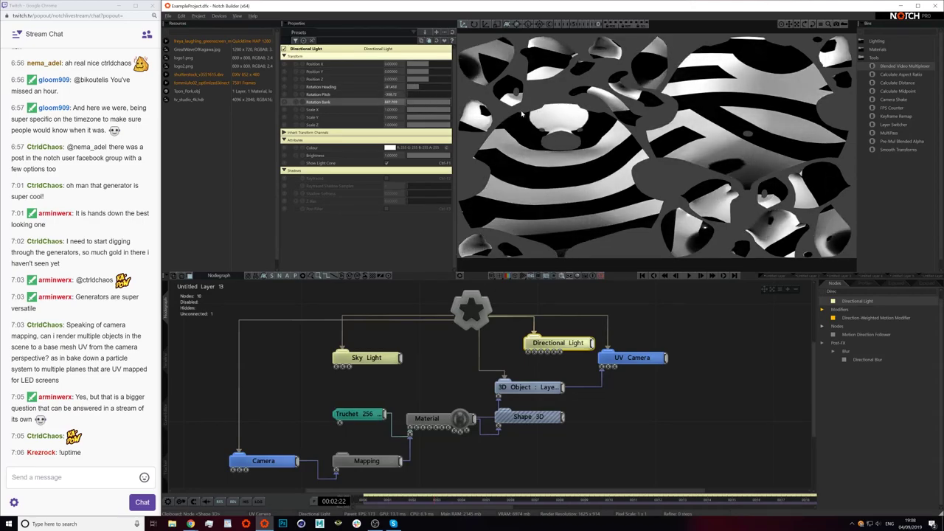
pyautogui.moveTo(419, 105); pyautogui.dragTo(420, 105)
pyautogui.moveTo(415, 95)
pyautogui.mouseDown()
pyautogui.moveTo(478, 89)
pyautogui.moveTo(676, 251)
pyautogui.mouseUp()
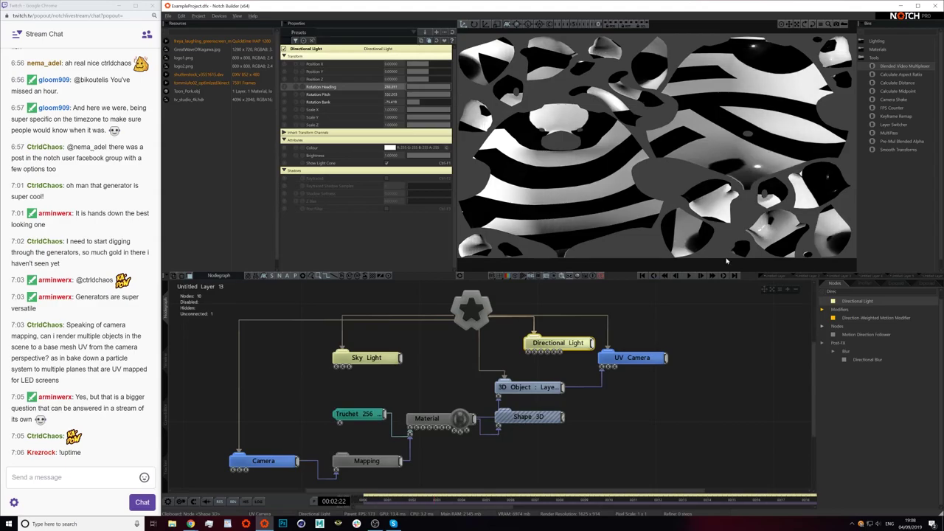
# - Add an Edge Detect node under the root and set the Directional Light's pitch to about 81
pyautogui.click(847, 291)
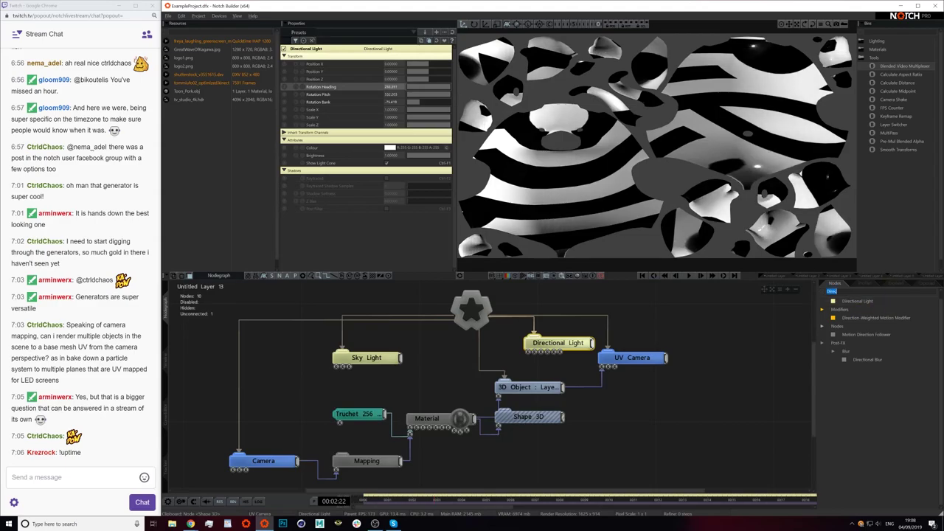
pyautogui.write('edge')
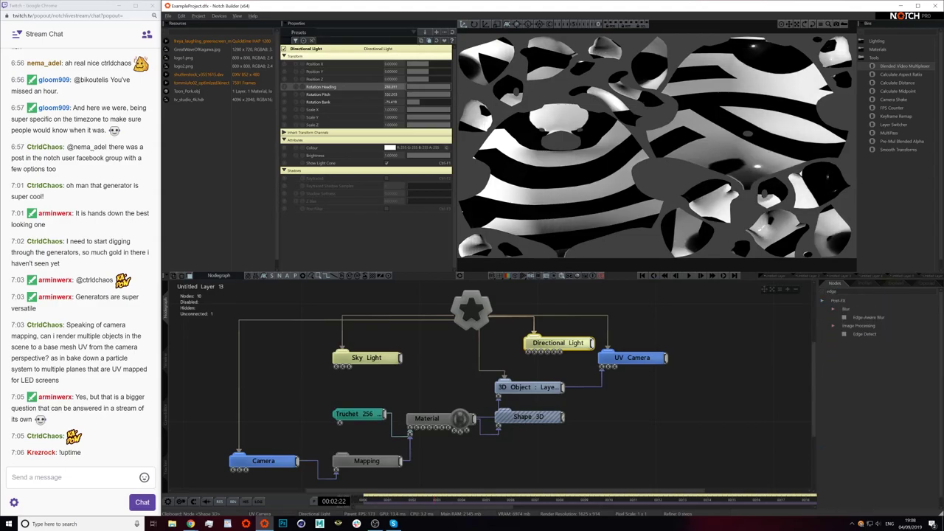
pyautogui.moveTo(864, 334); pyautogui.dragTo(592, 411)
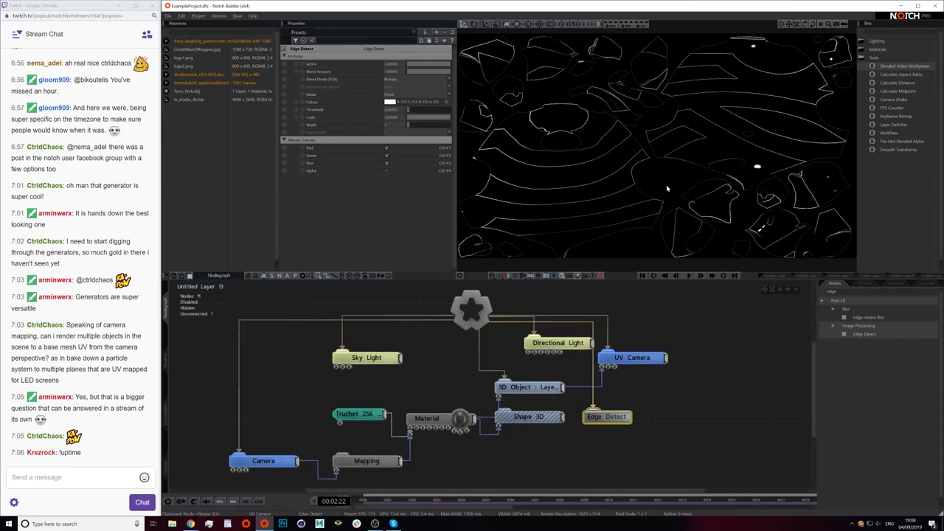
pyautogui.click(558, 343)
pyautogui.moveTo(434, 97)
pyautogui.mouseDown()
pyautogui.moveTo(394, 97)
pyautogui.moveTo(427, 96)
pyautogui.mouseUp()
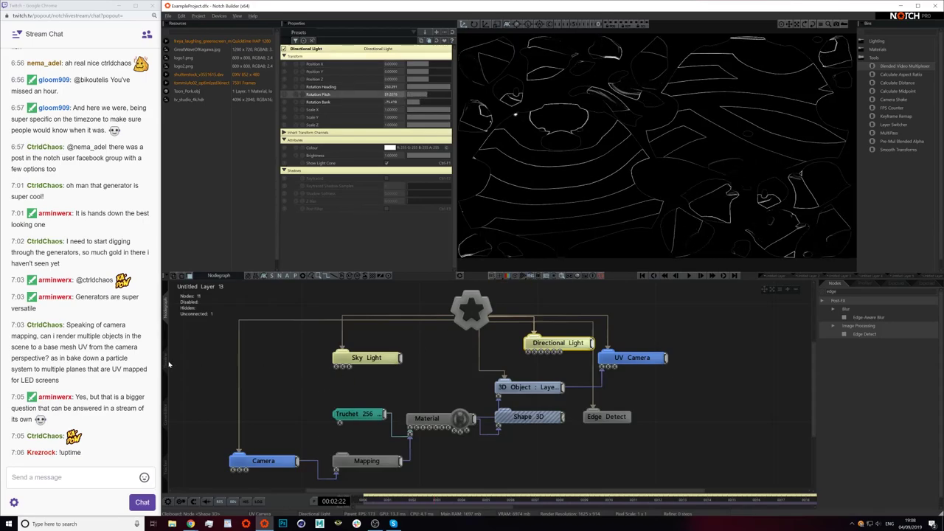
# - Collapse Untitled Layer 13 in the timeline, insert a new layer, and open it in the node graph
pyautogui.click(166, 362)
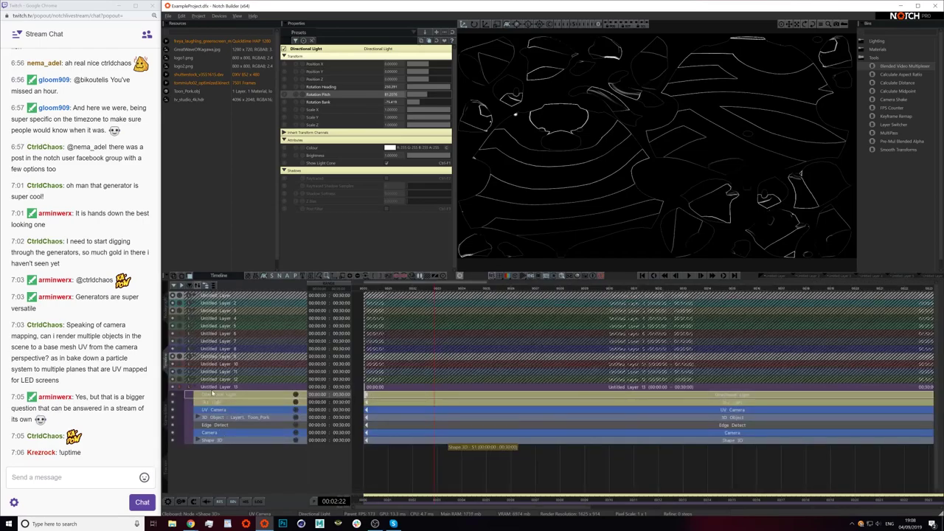
pyautogui.click(190, 387)
pyautogui.rightClick(251, 399)
pyautogui.click(247, 213)
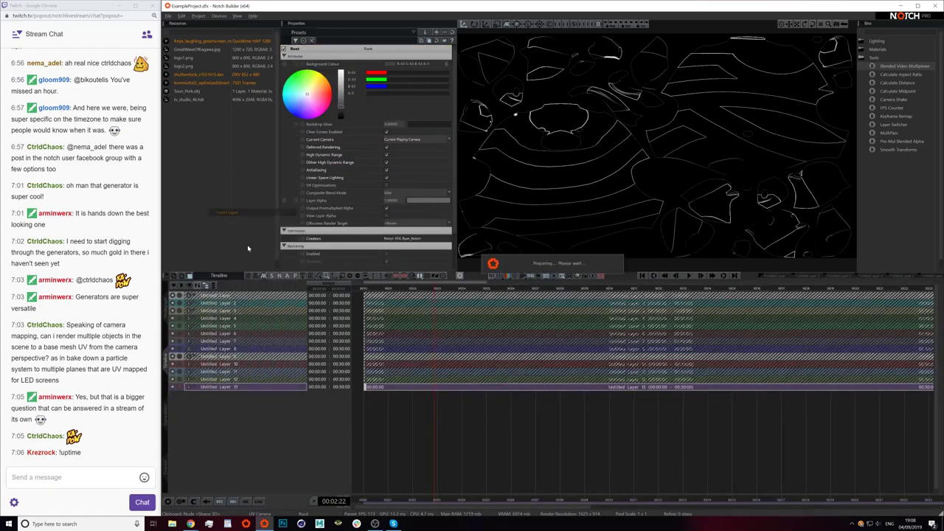
pyautogui.doubleClick(534, 273)
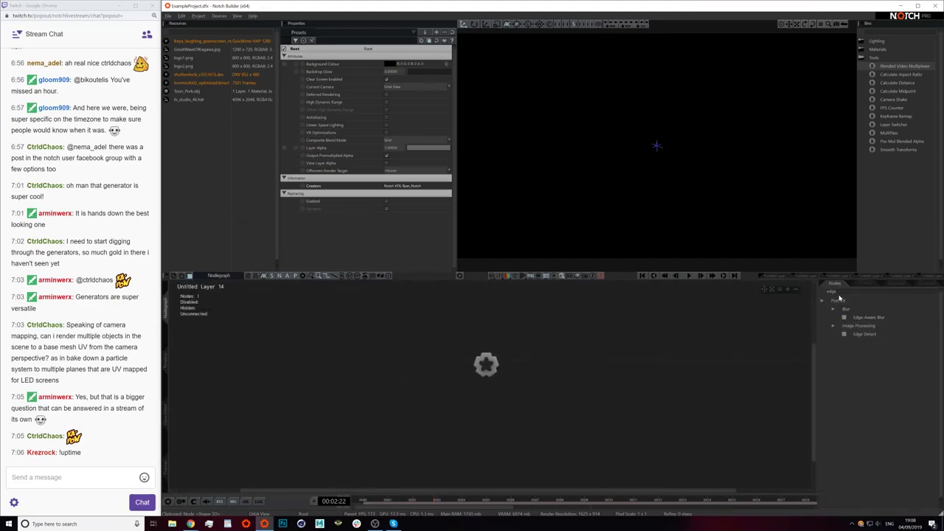
# - Add a Layer Precomp node, a 3D Object from Toon_Pork.obj under the root, and a Material node on that object
pyautogui.write('Layer')
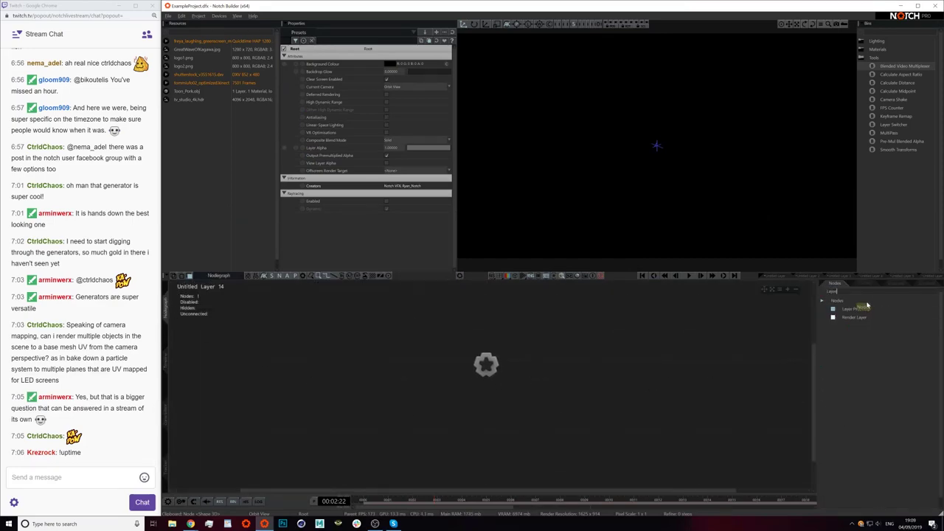
pyautogui.moveTo(855, 310); pyautogui.dragTo(558, 411)
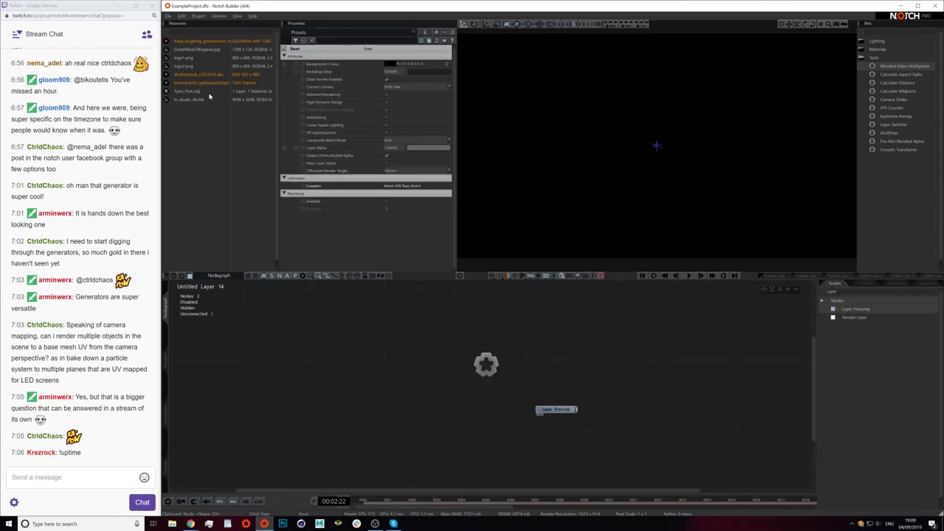
pyautogui.moveTo(578, 380); pyautogui.dragTo(583, 384)
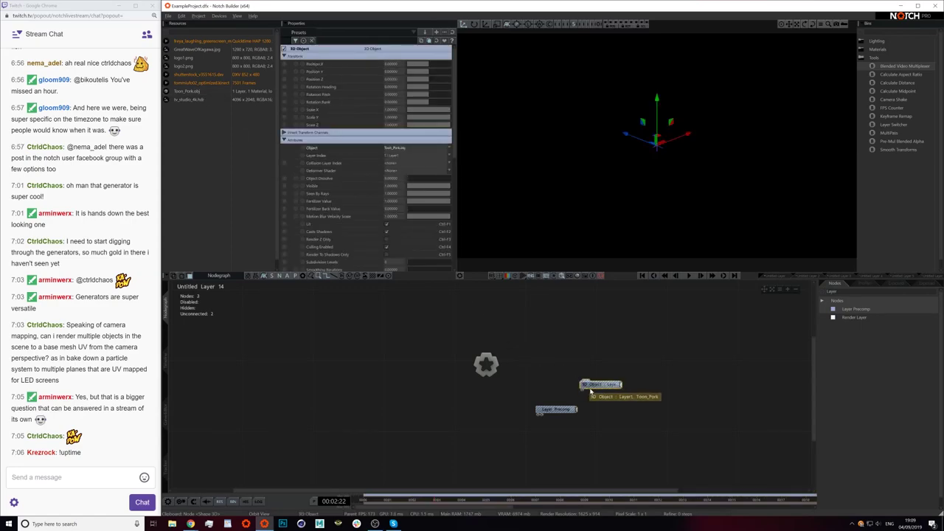
pyautogui.write('mat')
pyautogui.moveTo(850, 342); pyautogui.dragTo(582, 395)
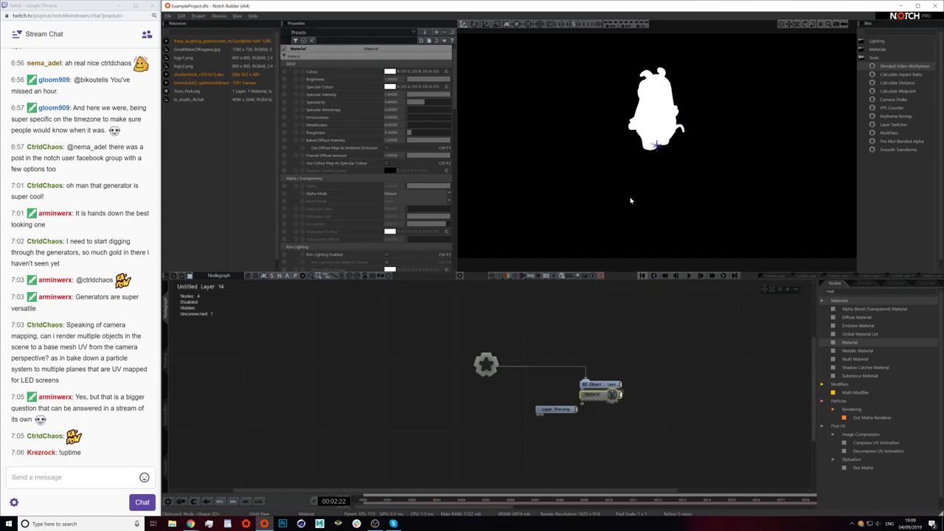
# - Connect the Layer Precomp to the Material, and move the 3D Object with its Material closer to the root node
pyautogui.moveTo(755, 210); pyautogui.dragTo(633, 211)
pyautogui.moveTo(577, 409)
pyautogui.mouseDown()
pyautogui.moveTo(581, 402)
pyautogui.moveTo(561, 401)
pyautogui.mouseUp()
pyautogui.click(606, 427)
pyautogui.moveTo(647, 428); pyautogui.dragTo(566, 385)
pyautogui.moveTo(587, 385); pyautogui.dragTo(496, 395)
# - Set the Layer Precomp's source layer to Untitled Layer 13 and move the node farther from the Material
pyautogui.click(484, 410)
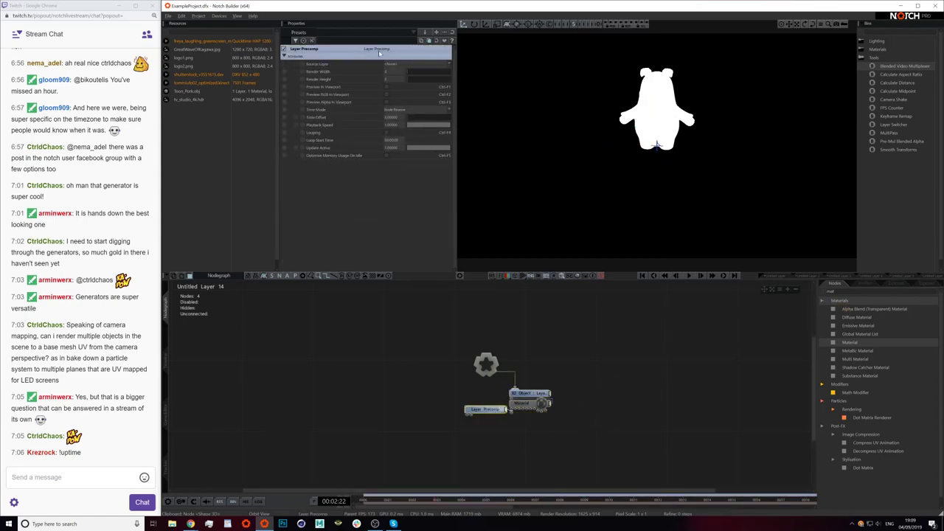
pyautogui.click(417, 64)
pyautogui.click(411, 137)
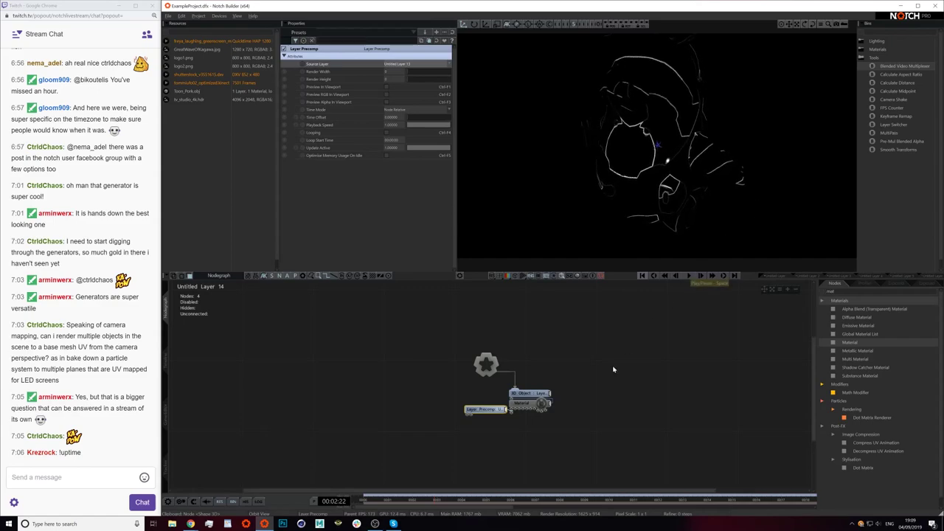
pyautogui.moveTo(492, 411); pyautogui.dragTo(473, 411)
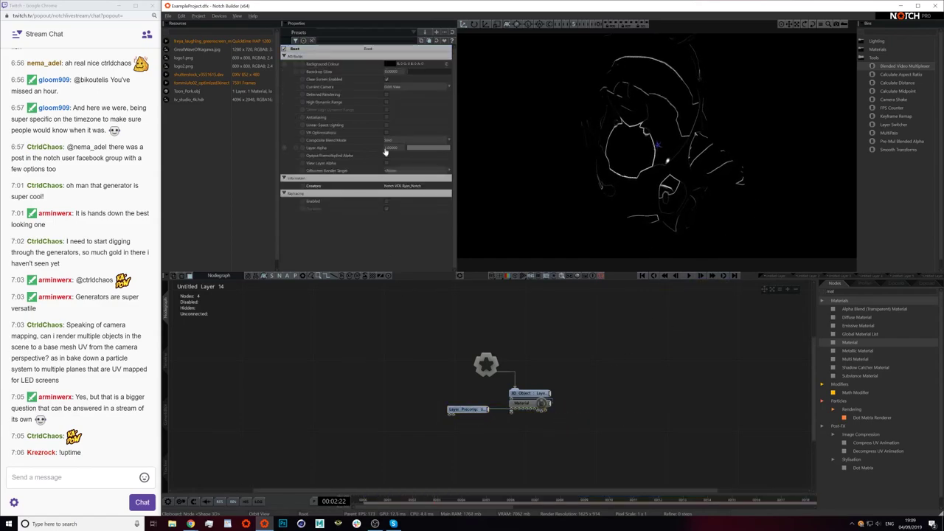
# - Preview the Layer Precomp's RGB output in the viewport, and switch the preview off again
pyautogui.click(464, 410)
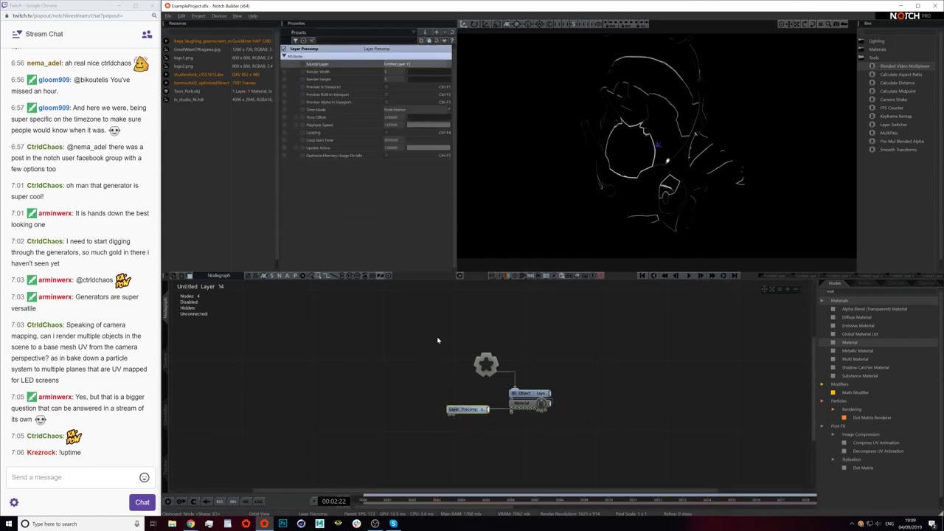
pyautogui.click(387, 94)
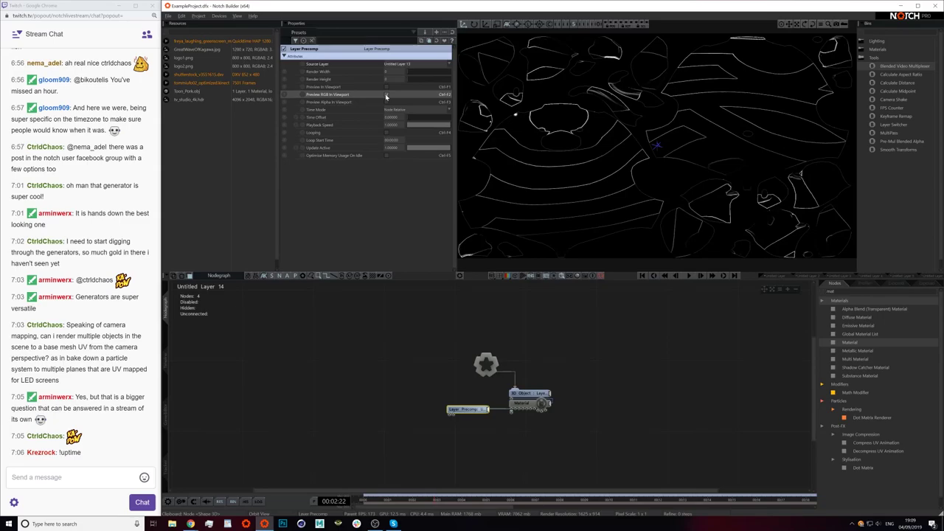
pyautogui.click(386, 96)
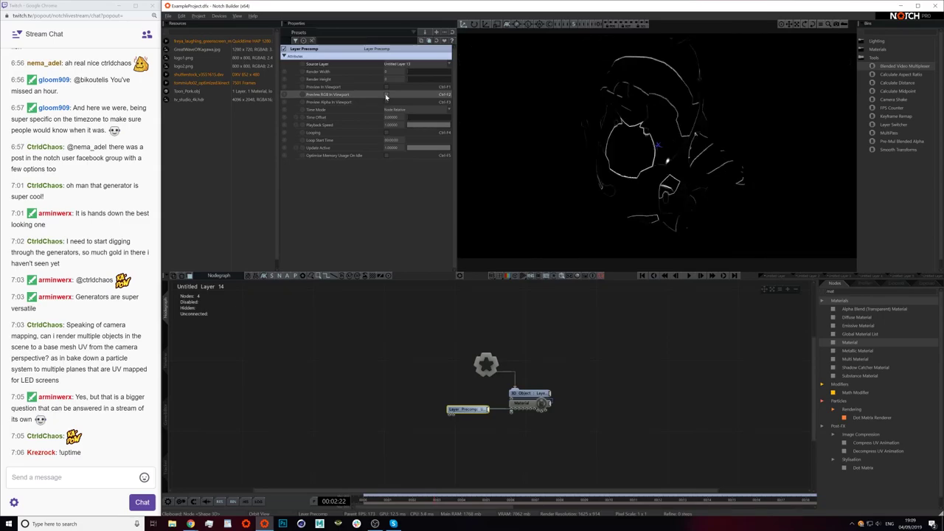
# - Add a Transform Image post-effect beneath the Layer Precomp node
pyautogui.write('trans')
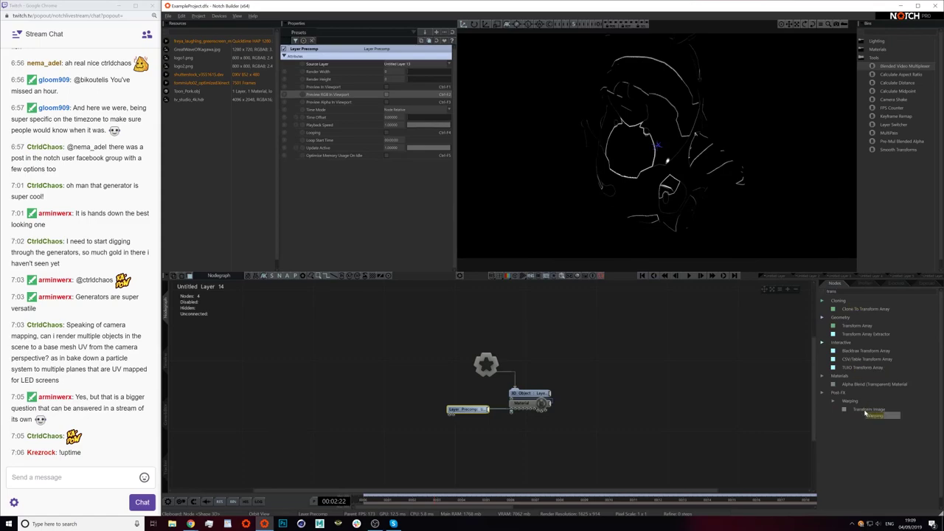
pyautogui.moveTo(865, 413); pyautogui.dragTo(473, 421)
pyautogui.click(600, 377)
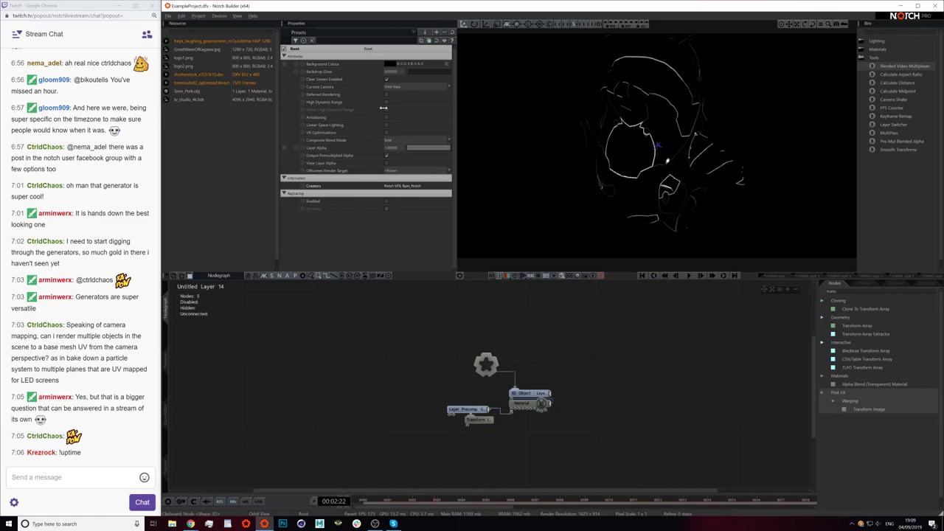
# - Set the root's background colour to dark grey so the pig's silhouette stands out
pyautogui.click(391, 65)
pyautogui.click(340, 109)
pyautogui.moveTo(637, 203); pyautogui.dragTo(713, 215, button='right')
pyautogui.scroll(-3, 701, 244)
pyautogui.click(497, 447)
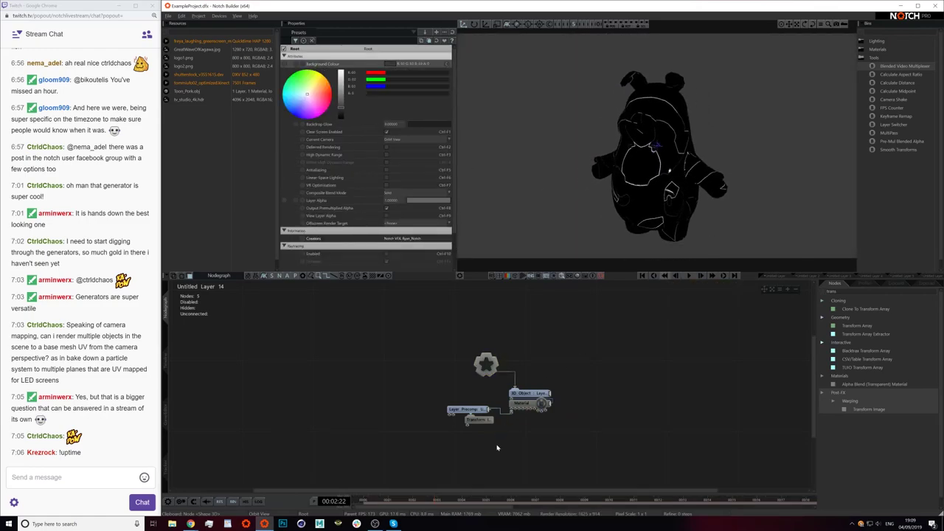
# - Set the Transform Image's Scale Y to -1 to flip the texture vertically, and check the pig from the side
pyautogui.click(479, 419)
pyautogui.click(392, 185)
pyautogui.write('-1')
pyautogui.press('Return')
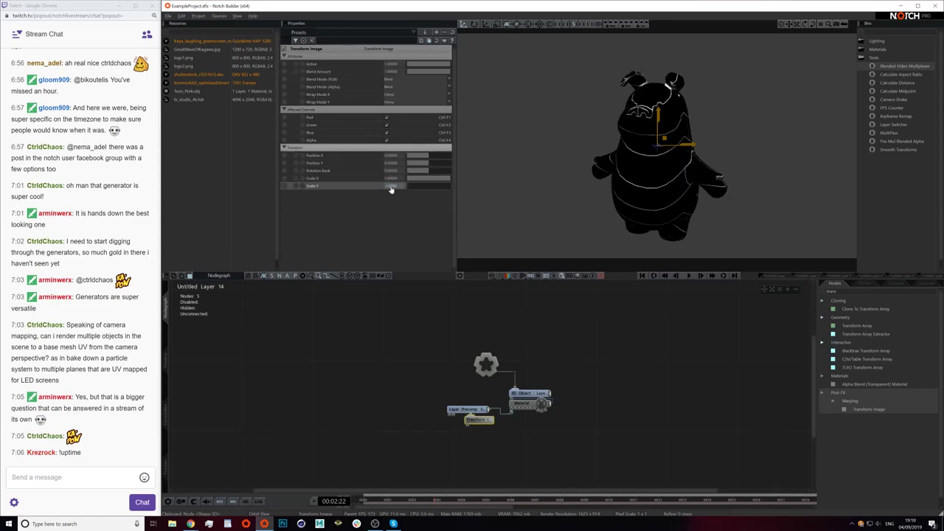
pyautogui.moveTo(611, 184); pyautogui.dragTo(581, 213)
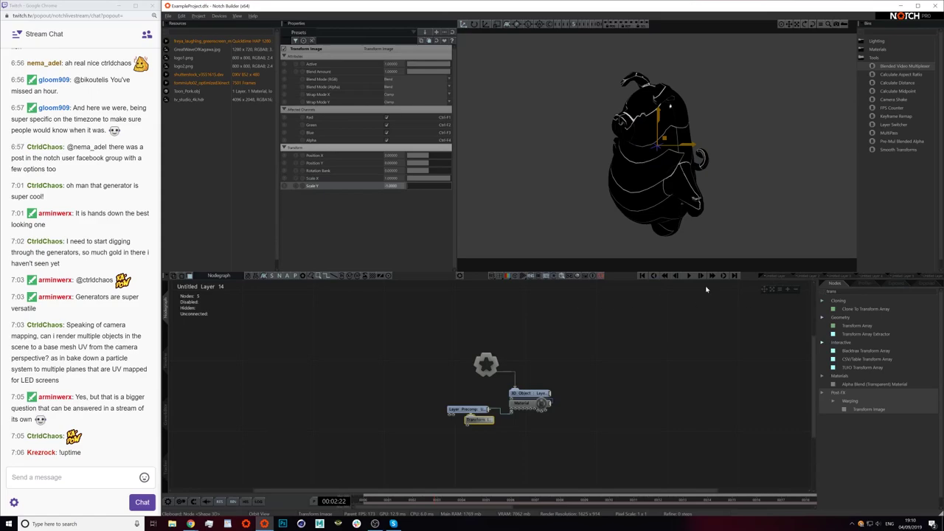
# - Return to the timeline, expand Untitled Layer 13 and solo it to show its UV output
pyautogui.click(775, 277)
pyautogui.click(934, 276)
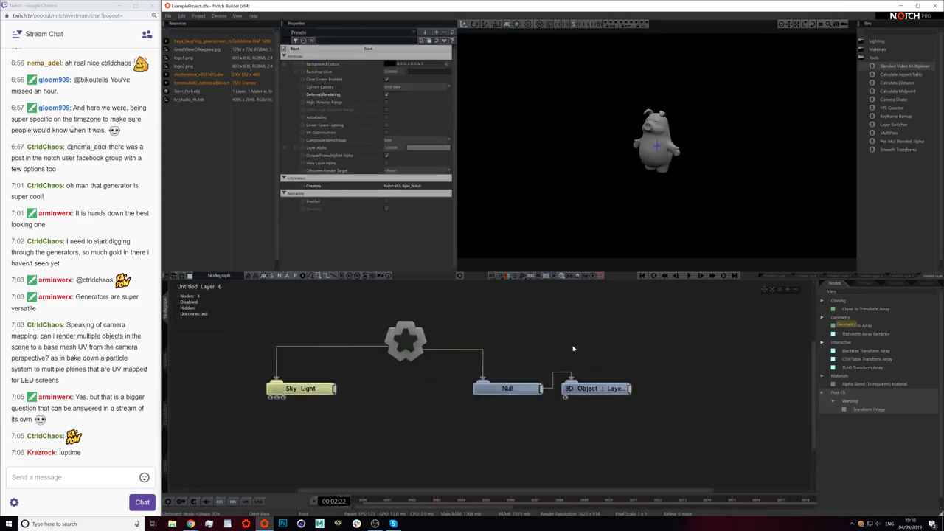
pyautogui.click(166, 363)
pyautogui.click(194, 391)
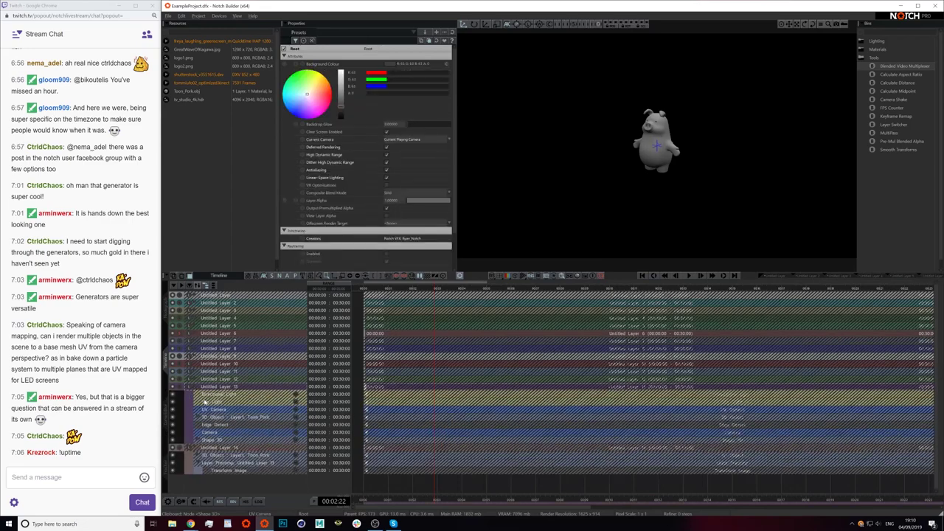
pyautogui.moveTo(257, 400)
pyautogui.mouseDown(button='middle')
pyautogui.moveTo(261, 382)
pyautogui.moveTo(257, 395)
pyautogui.mouseUp(button='middle')
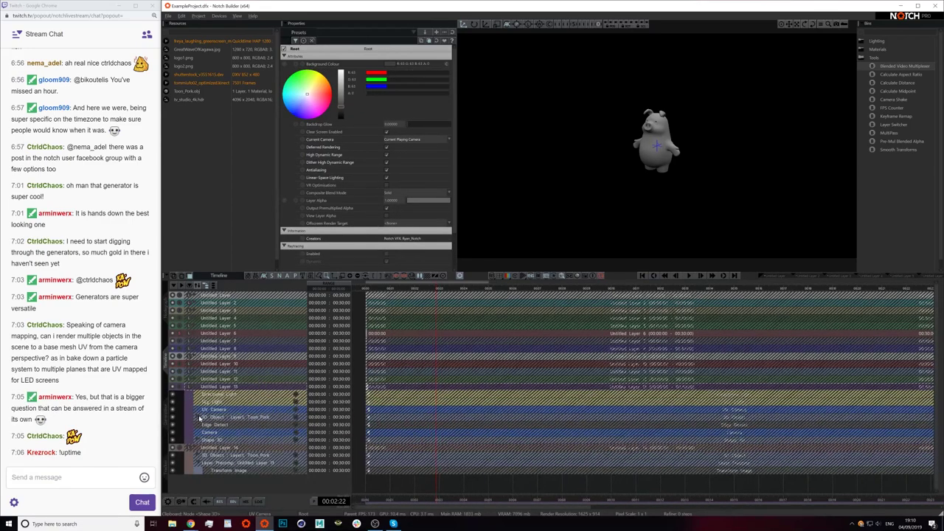
pyautogui.click(202, 448)
pyautogui.click(181, 387)
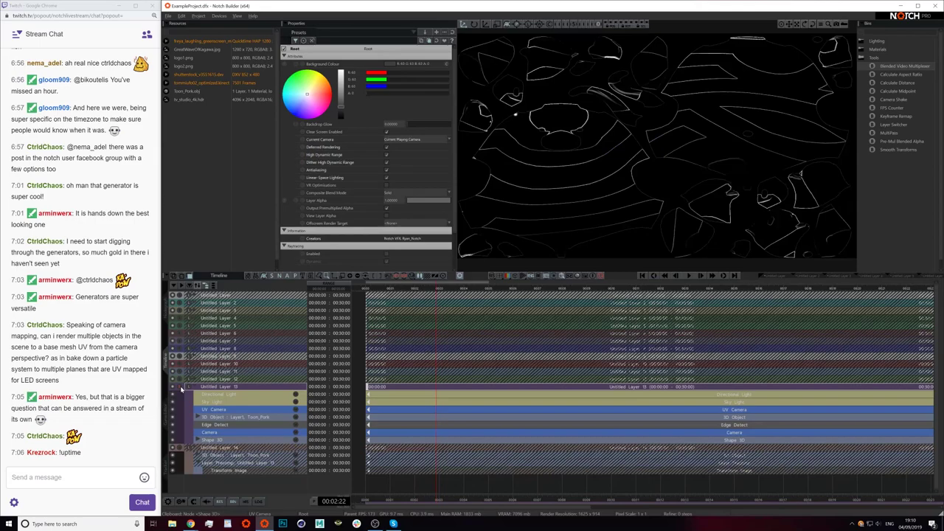
# - Raise the Edge Detect's Scale in Untitled Layer 13 to almost 50 to intensify the outlines
pyautogui.click(167, 313)
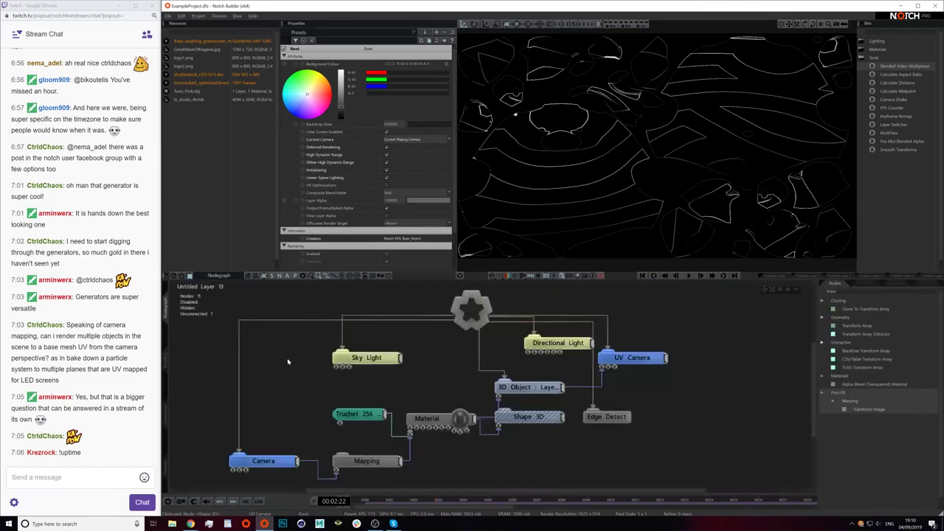
pyautogui.click(595, 416)
pyautogui.moveTo(422, 110)
pyautogui.mouseDown()
pyautogui.moveTo(402, 114)
pyautogui.moveTo(646, 136)
pyautogui.moveTo(624, 138)
pyautogui.mouseUp()
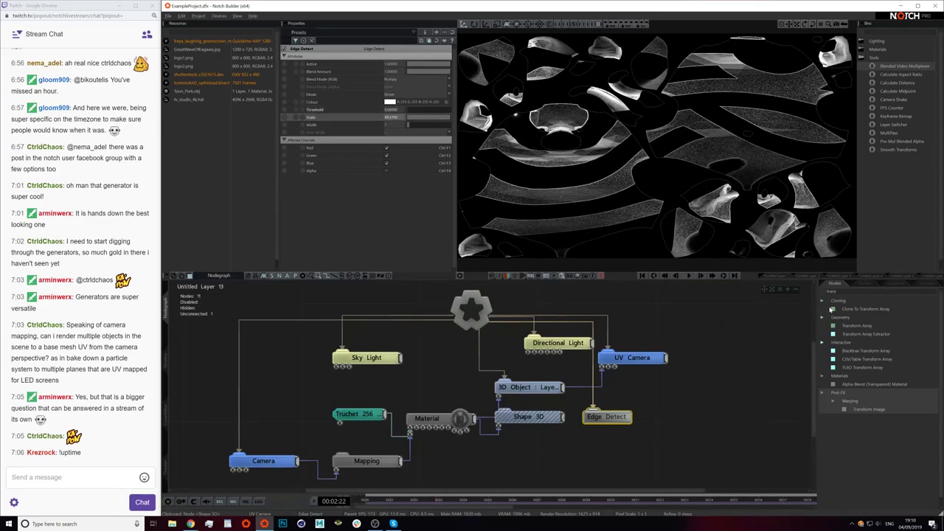
# - Set the Truchet generator's rendering colour to red
pyautogui.click(362, 415)
pyautogui.click(389, 220)
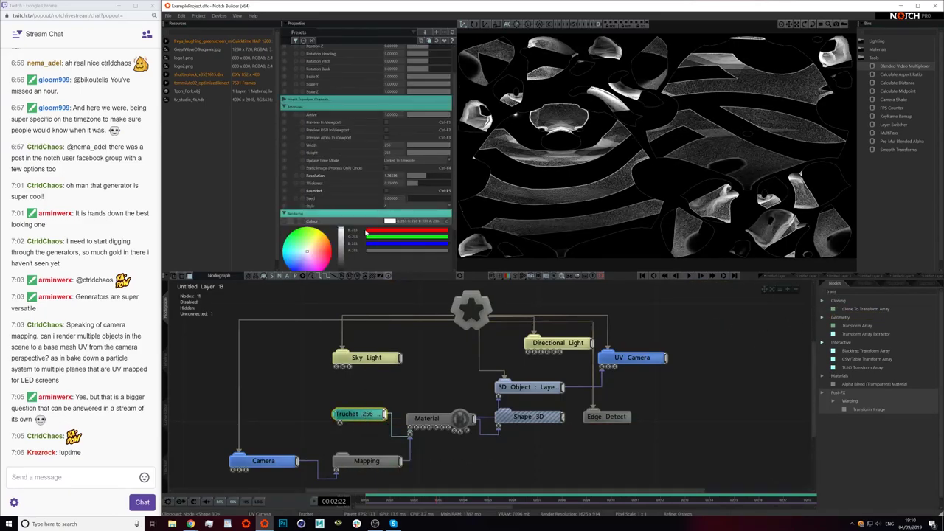
pyautogui.moveTo(312, 256); pyautogui.dragTo(380, 244)
pyautogui.click(392, 222)
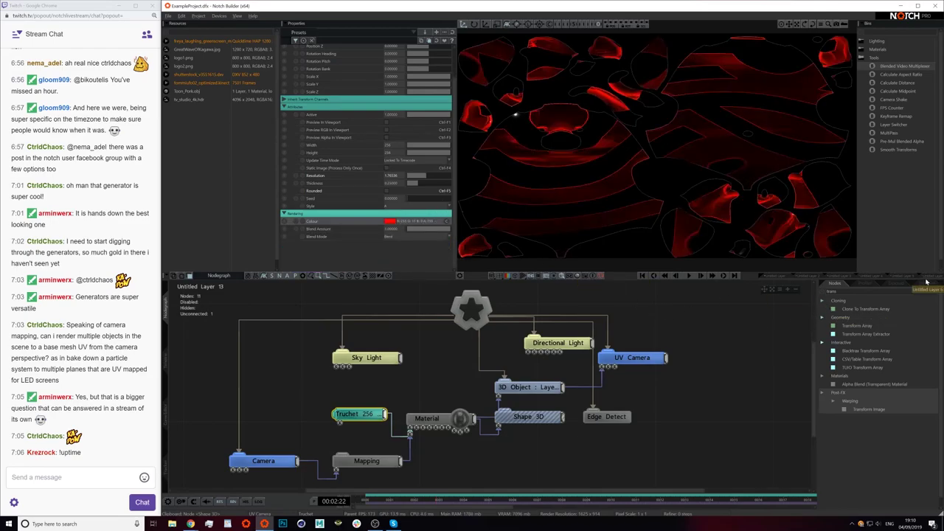
# - Lower the Edge Detect's Blend Amount to about 0.64
pyautogui.click(606, 417)
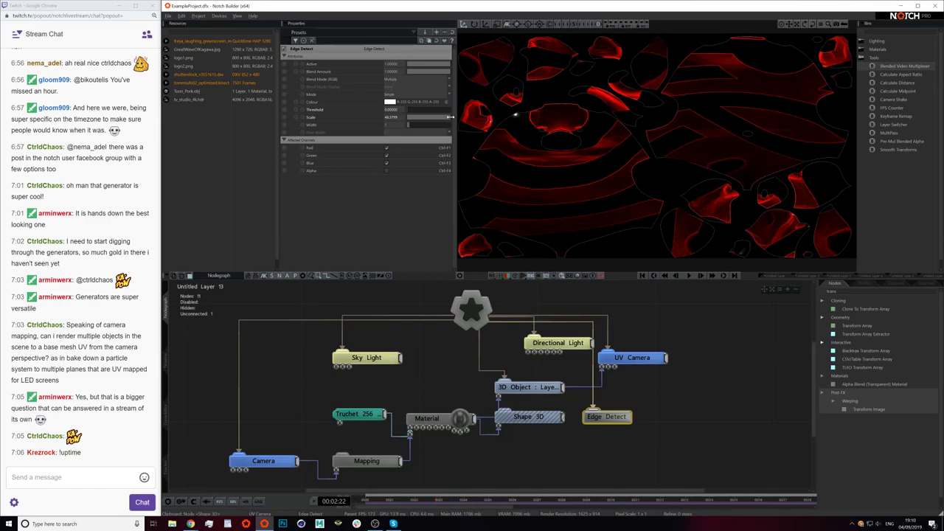
pyautogui.moveTo(447, 71); pyautogui.dragTo(435, 74)
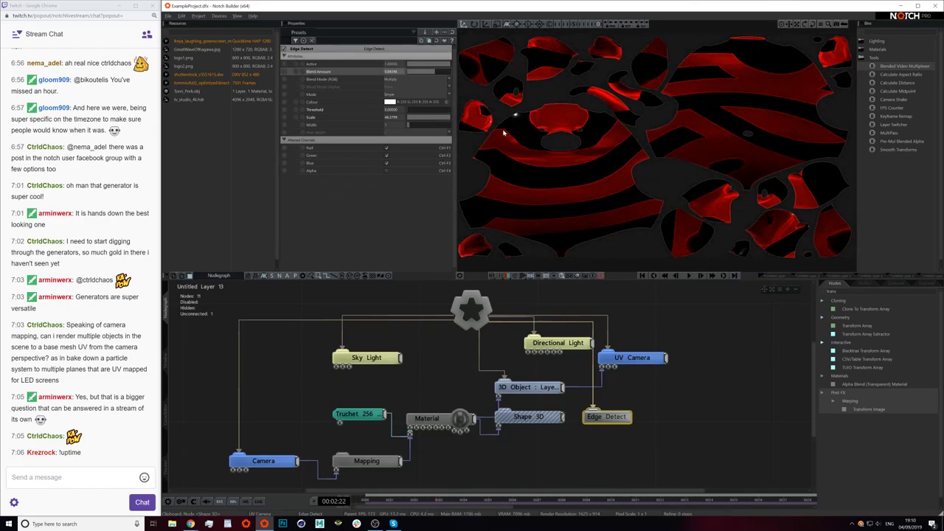
# - Solo Untitled Layer 14, show its node network and examine the red mapped texture on the pig close up and from several angles
pyautogui.click(928, 277)
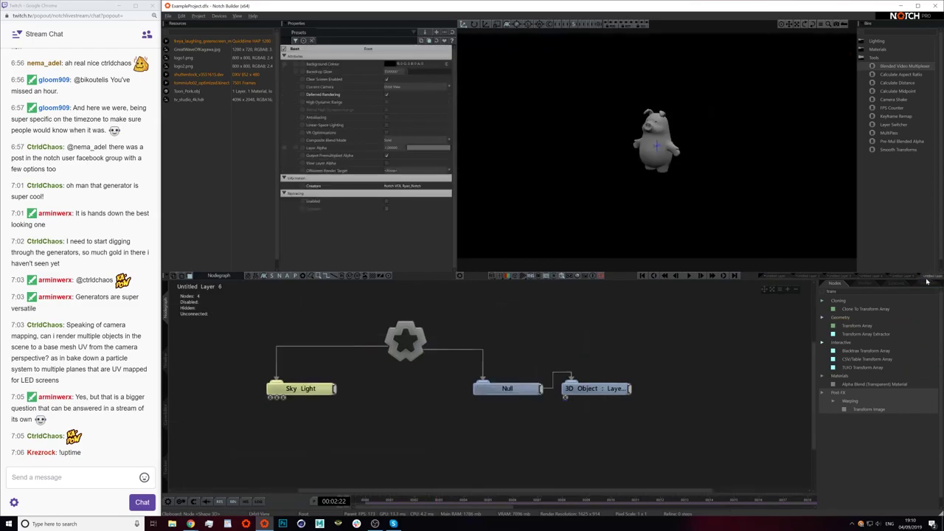
pyautogui.click(166, 365)
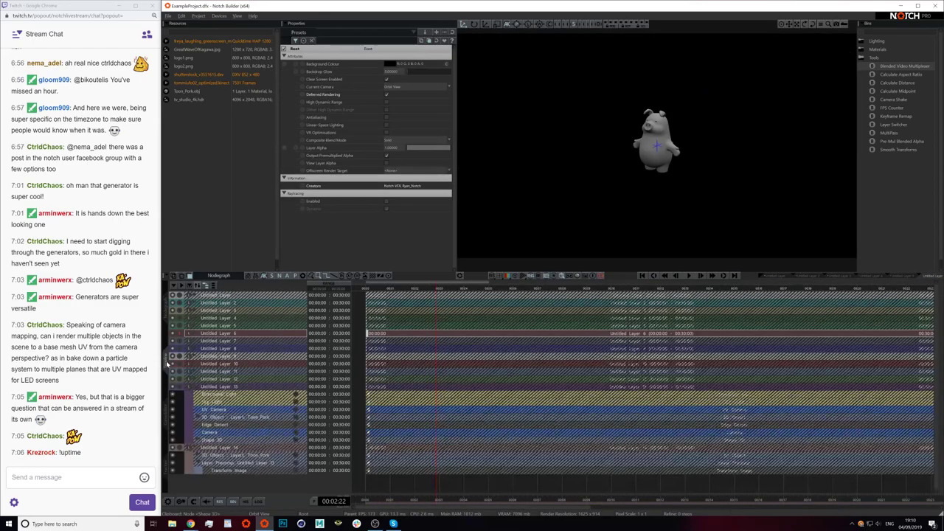
pyautogui.click(190, 387)
pyautogui.click(180, 394)
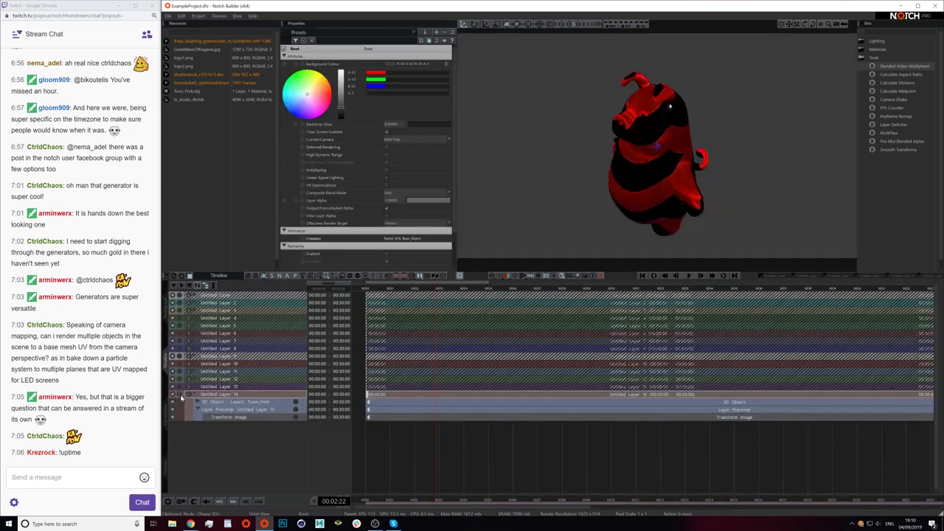
pyautogui.click(166, 310)
pyautogui.moveTo(627, 196); pyautogui.dragTo(586, 224)
pyautogui.scroll(5, 603, 219)
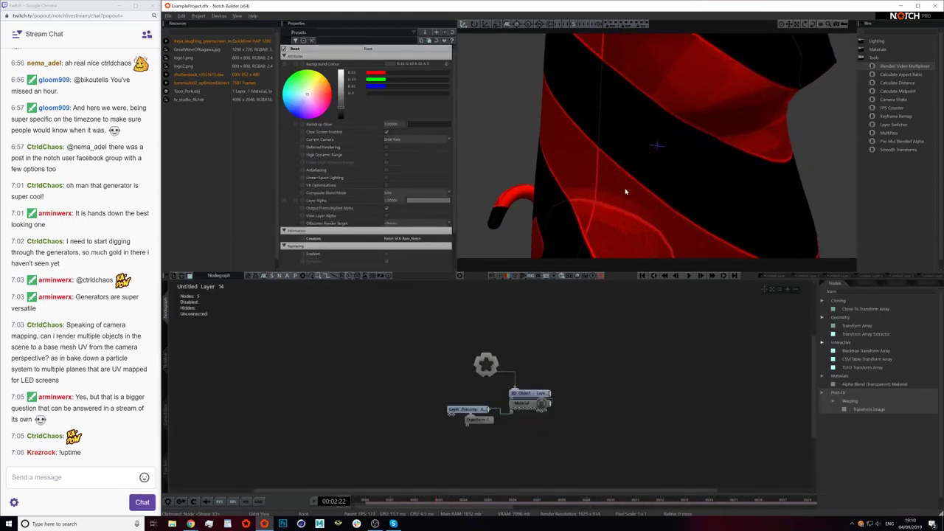
pyautogui.scroll(-5, 638, 129)
pyautogui.moveTo(620, 133); pyautogui.dragTo(682, 192)
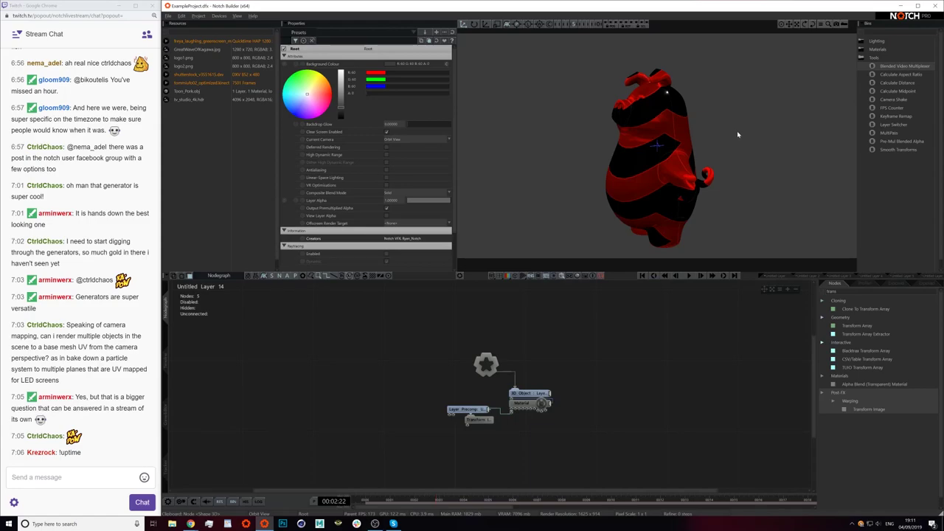
# - Solo Untitled Layer 13 and reconnect its Edge Detect from the root to the Truchet generator
pyautogui.click(939, 278)
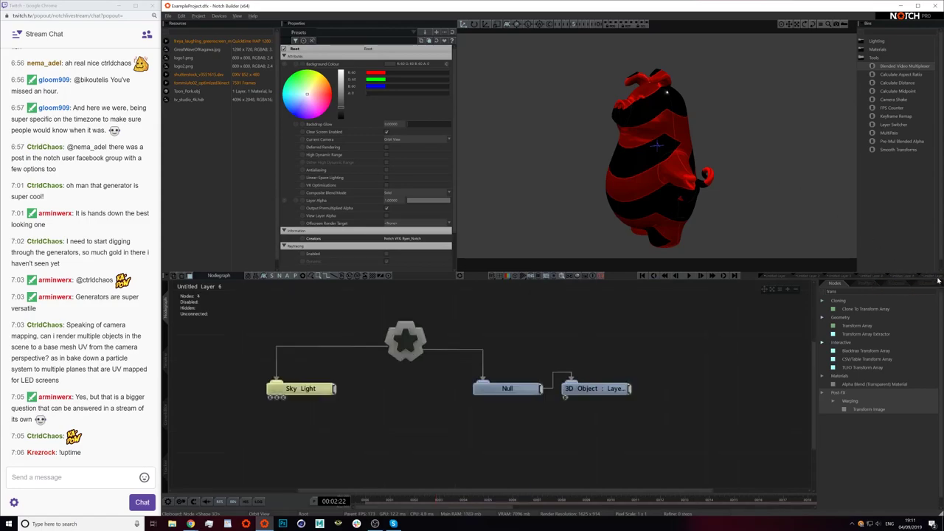
pyautogui.click(932, 281)
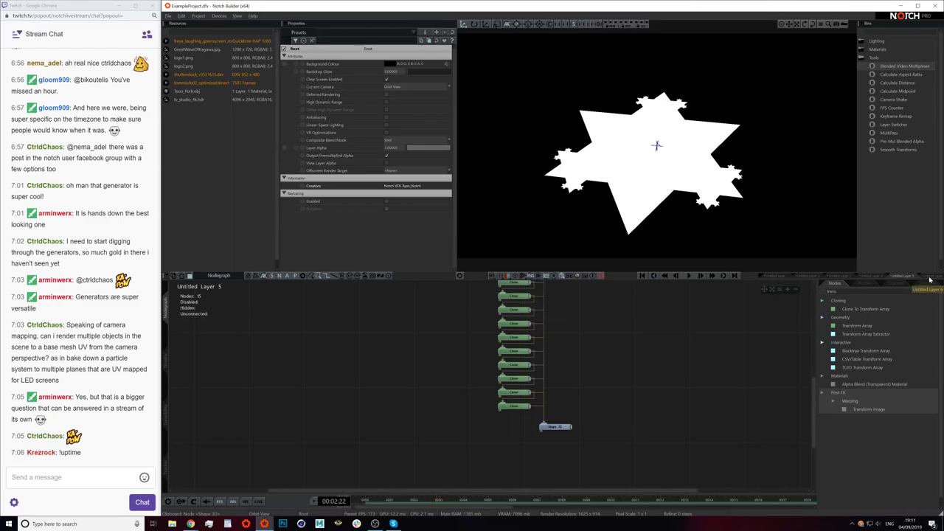
pyautogui.click(165, 362)
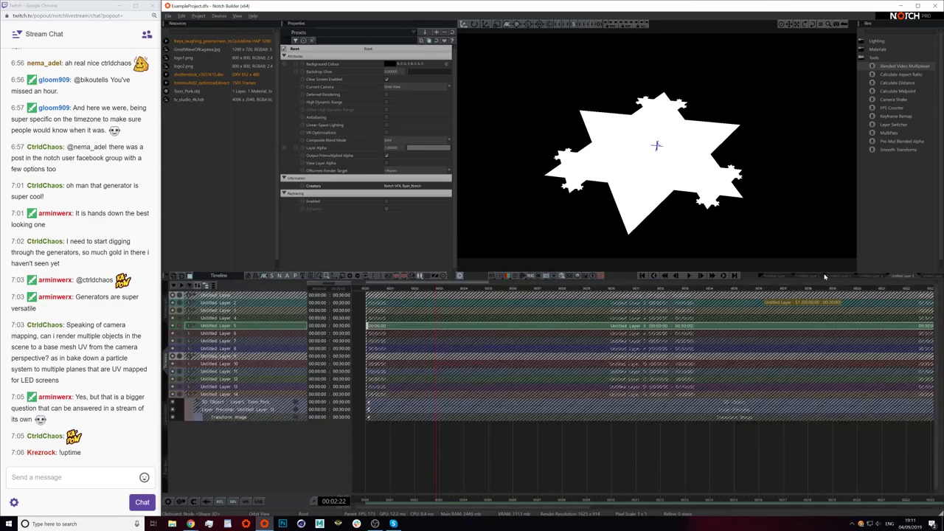
pyautogui.click(179, 386)
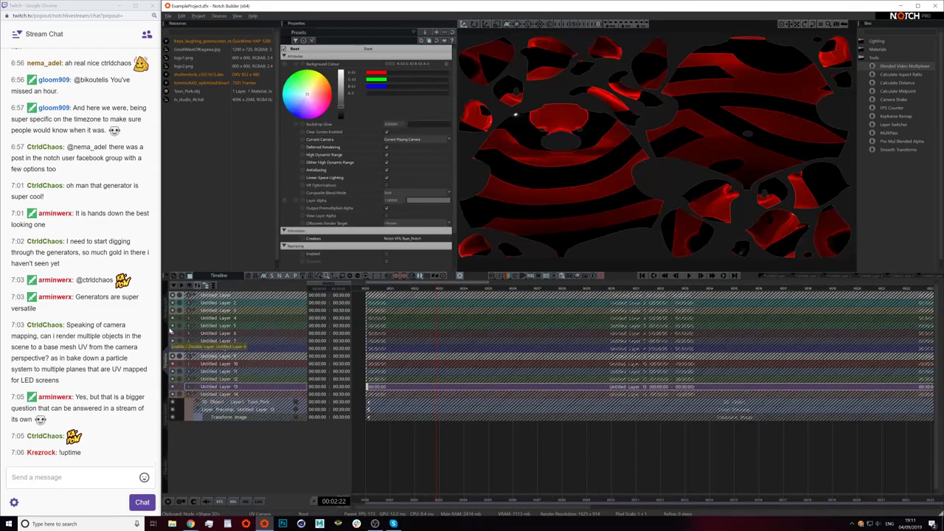
pyautogui.click(165, 308)
pyautogui.moveTo(605, 417); pyautogui.dragTo(400, 387)
pyautogui.click(295, 377)
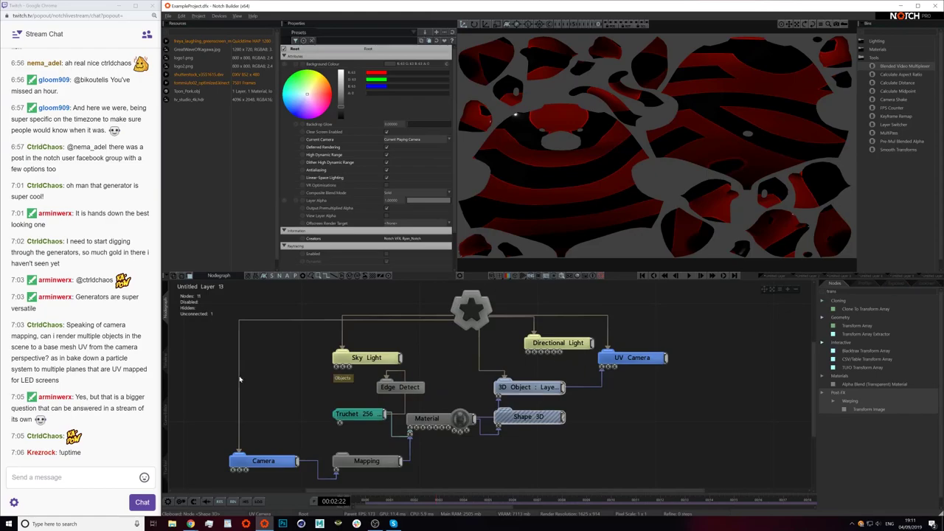
# - Solo Untitled Layer 14 again and check the pig from the front with the edge effect limited to the generator
pyautogui.click(166, 362)
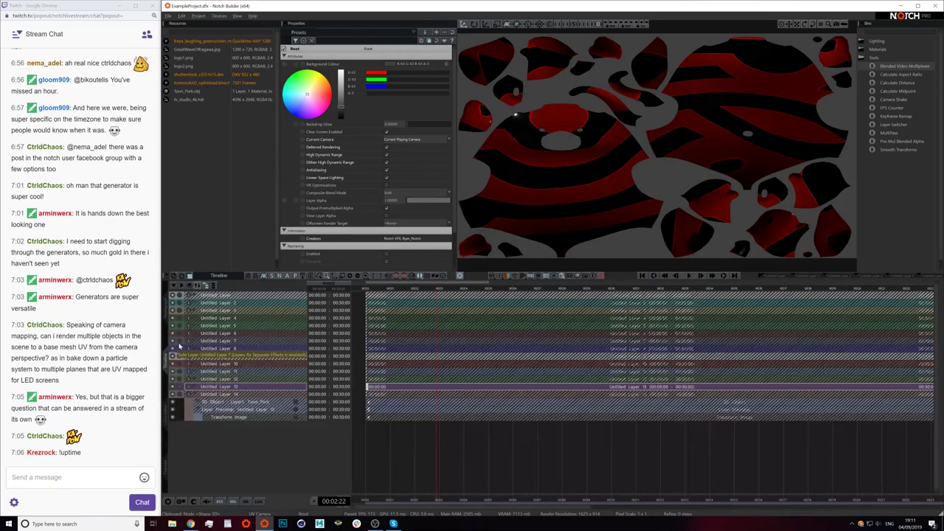
pyautogui.click(180, 394)
pyautogui.click(166, 309)
pyautogui.moveTo(579, 182); pyautogui.dragTo(589, 209, button='right')
pyautogui.scroll(5, 599, 209)
pyautogui.scroll(-8, 698, 214)
pyautogui.scroll(3, 589, 210)
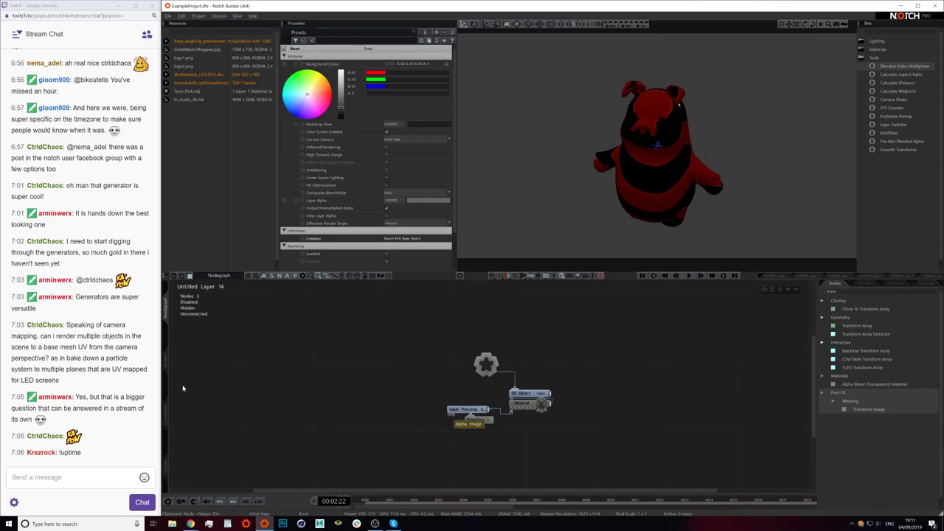
# - Set the UV Border (Pixels) of Untitled Layer 13's UV Camera to 7
pyautogui.click(166, 363)
pyautogui.doubleClick(209, 388)
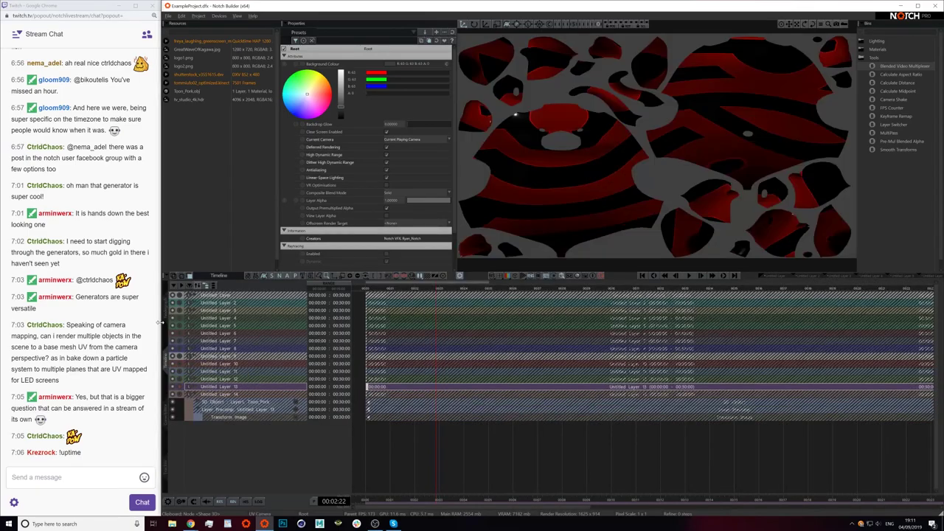
pyautogui.press('Tab')
pyautogui.click(633, 357)
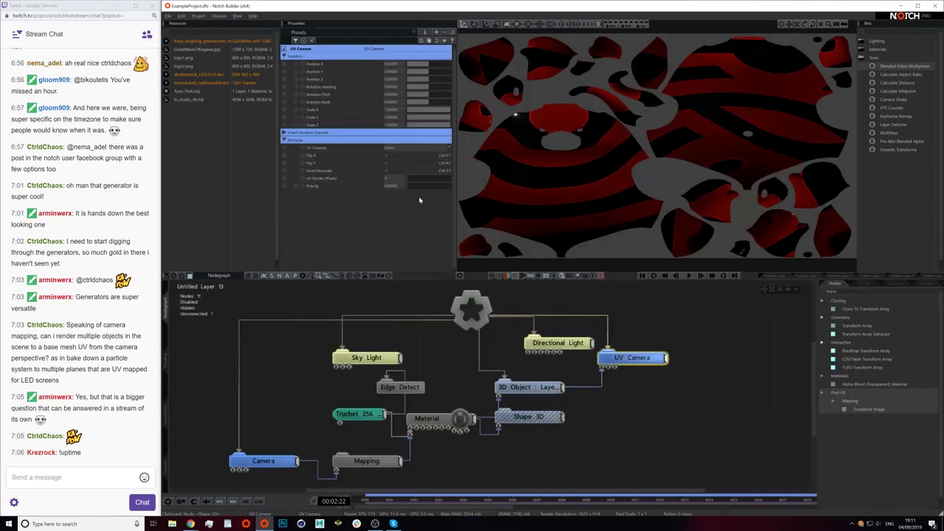
pyautogui.moveTo(412, 179)
pyautogui.mouseDown()
pyautogui.moveTo(448, 180)
pyautogui.moveTo(424, 183)
pyautogui.mouseUp()
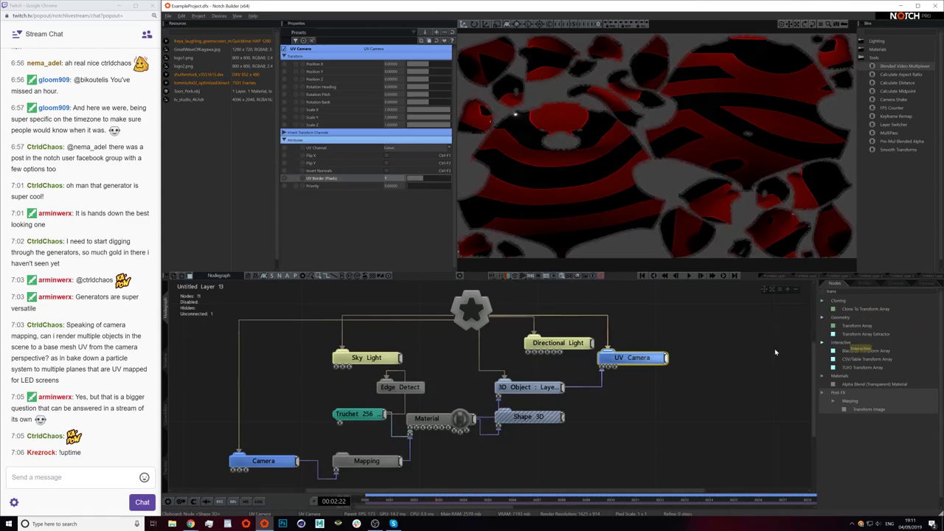
# - Solo Untitled Layer 14 and inspect the texture seams around the pig after the UV border change
pyautogui.click(166, 361)
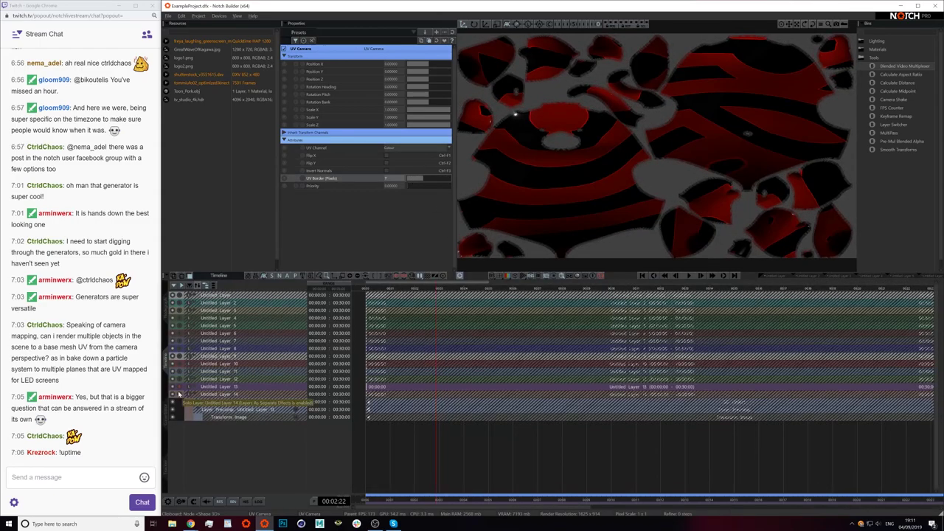
pyautogui.click(179, 394)
pyautogui.click(166, 314)
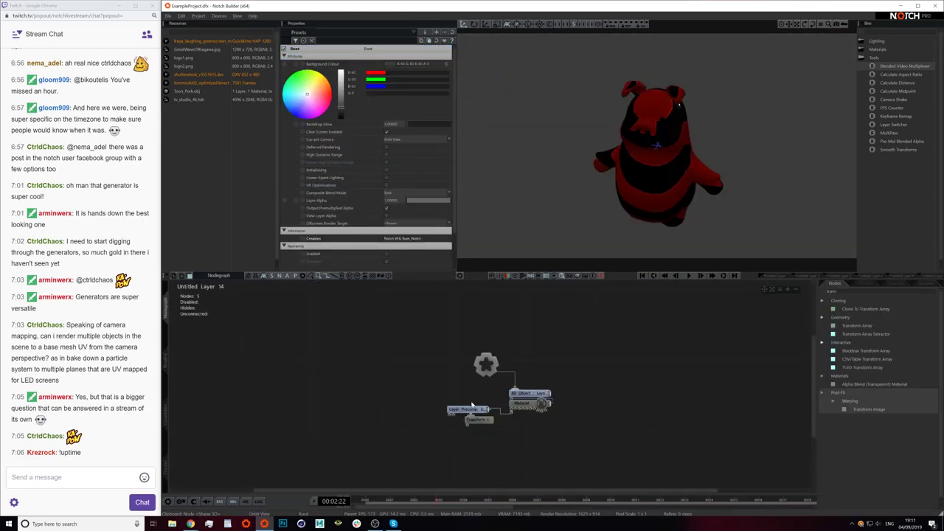
pyautogui.click(476, 409)
pyautogui.click(522, 393)
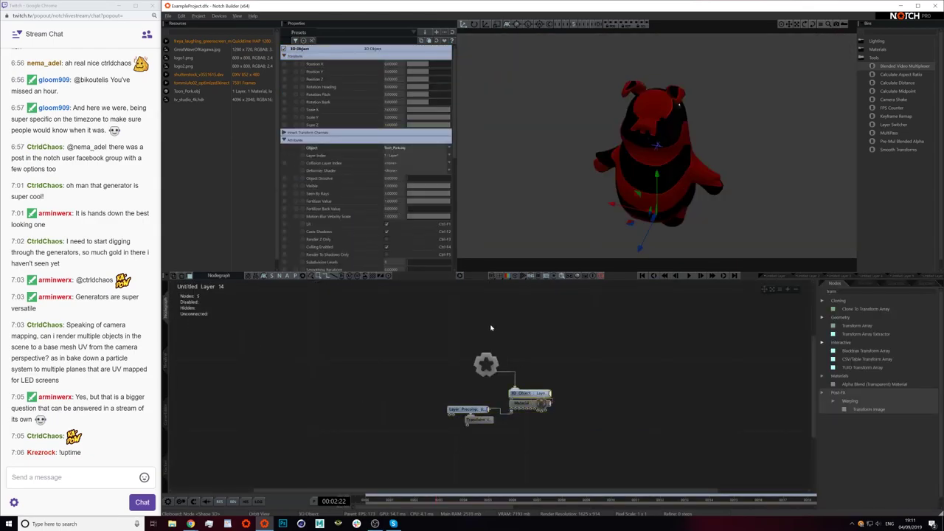
pyautogui.keyDown('alt'); pyautogui.moveTo(624, 249); pyautogui.dragTo(536, 225, button='right'); pyautogui.keyUp('alt')
pyautogui.keyDown('alt'); pyautogui.moveTo(581, 230); pyautogui.dragTo(611, 231); pyautogui.keyUp('alt')
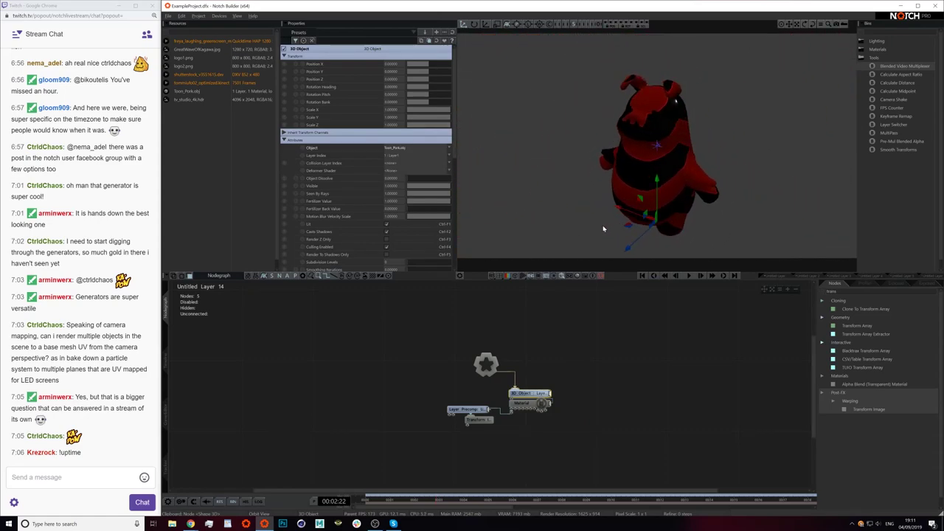
# - Tidy Untitled Layer 14's network by moving the Layer Precomp and Transform Image and the 3D Object and Material closer together
pyautogui.click(467, 392)
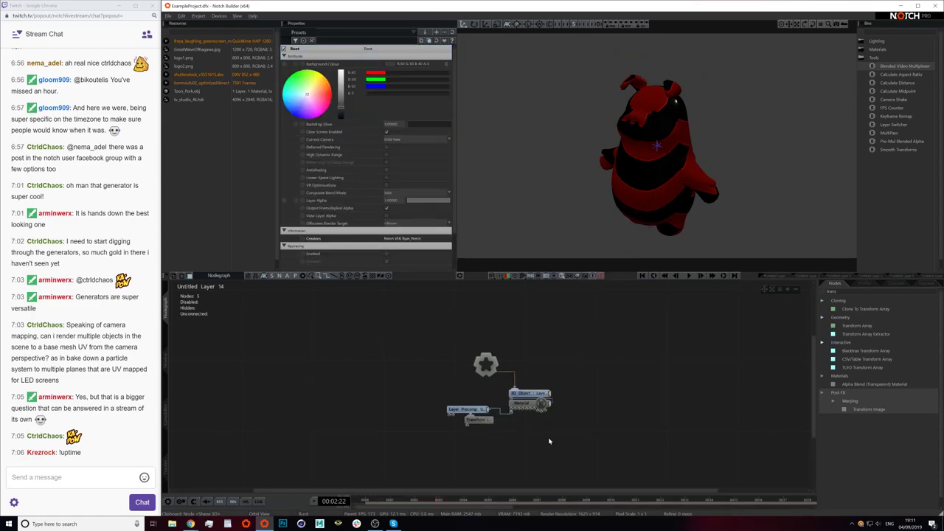
pyautogui.moveTo(550, 441); pyautogui.dragTo(544, 436, button='middle')
pyautogui.moveTo(486, 432); pyautogui.dragTo(466, 397)
pyautogui.moveTo(555, 417); pyautogui.dragTo(513, 391)
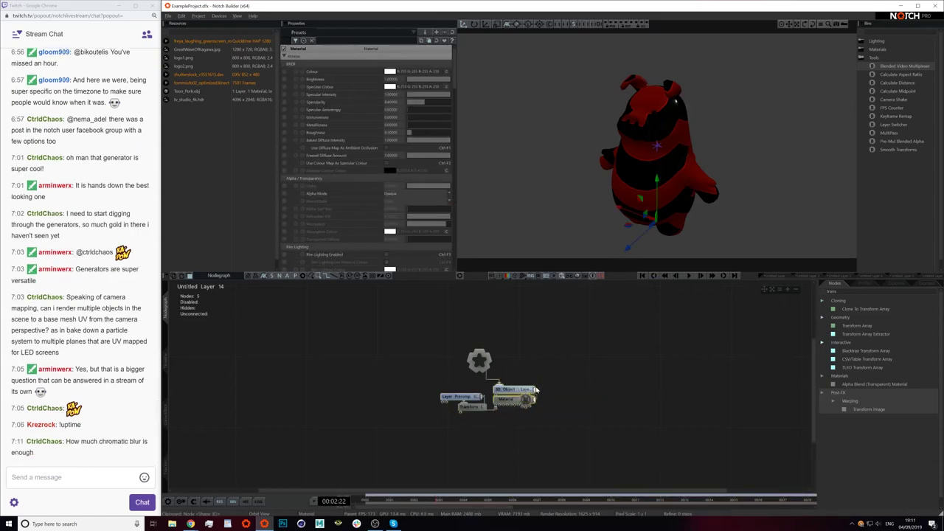
pyautogui.click(597, 393)
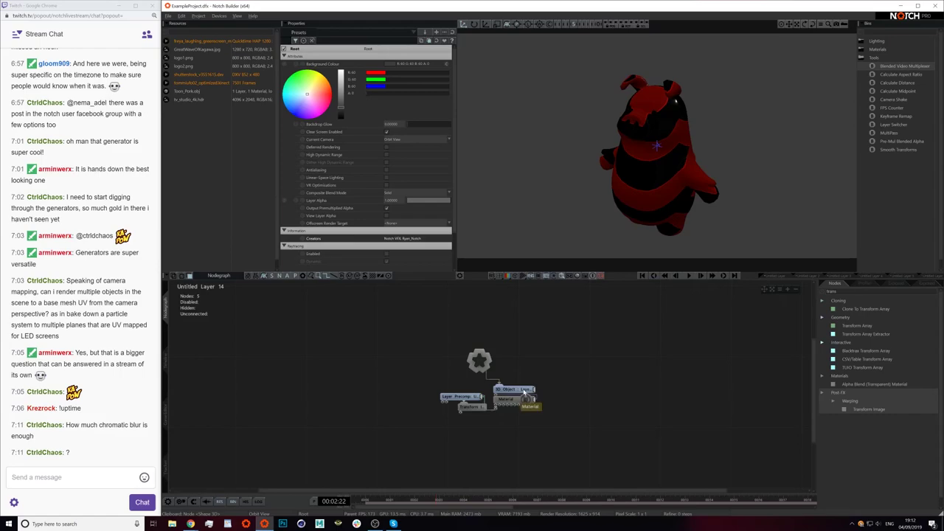
# - Add a Film Grading post-effect to Untitled Layer 14 and connect it to the root
pyautogui.click(856, 291)
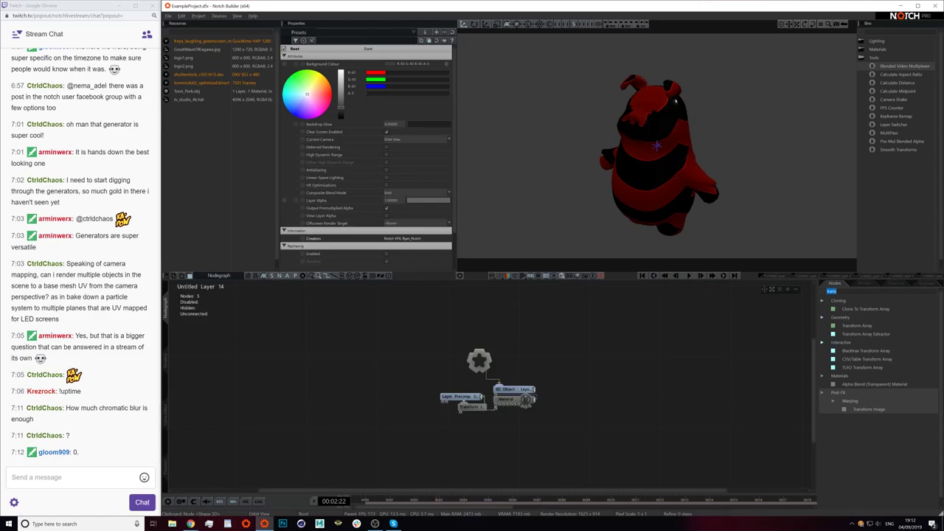
pyautogui.press('BackSpace')
pyautogui.write('Film')
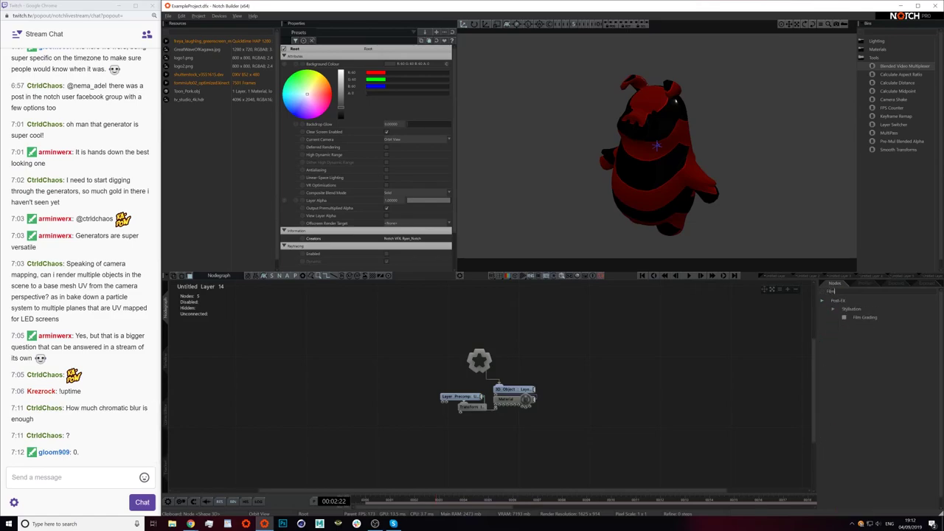
pyautogui.moveTo(864, 318); pyautogui.dragTo(583, 382)
pyautogui.moveTo(491, 368); pyautogui.dragTo(569, 381)
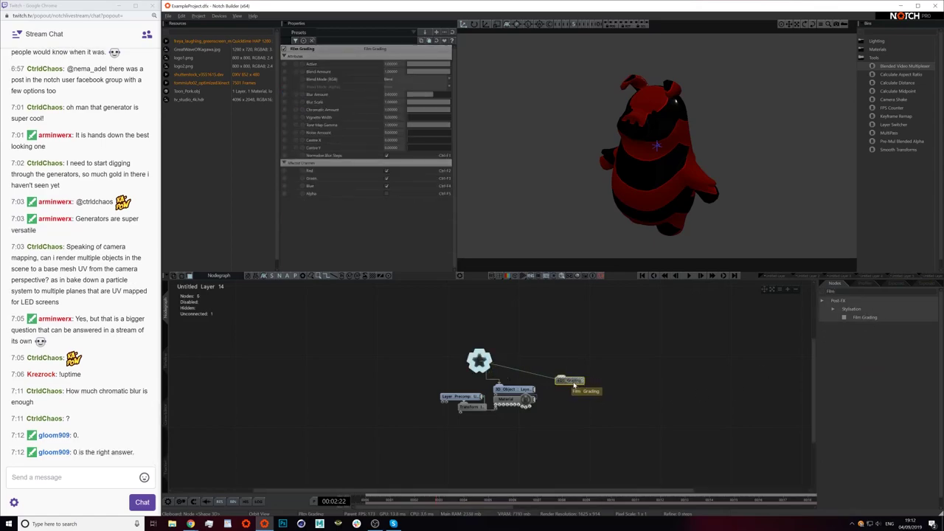
# - Raise the Film Grading's Blur Amount to about 5.7 and its Blur Scale to about 45 for an extreme chromatic blur
pyautogui.moveTo(440, 95); pyautogui.dragTo(614, 101)
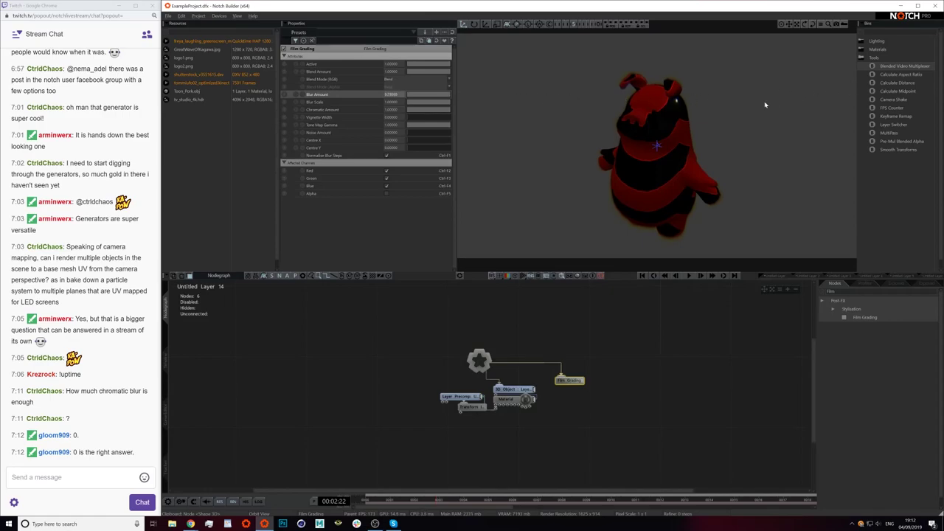
pyautogui.moveTo(426, 101); pyautogui.dragTo(675, 101)
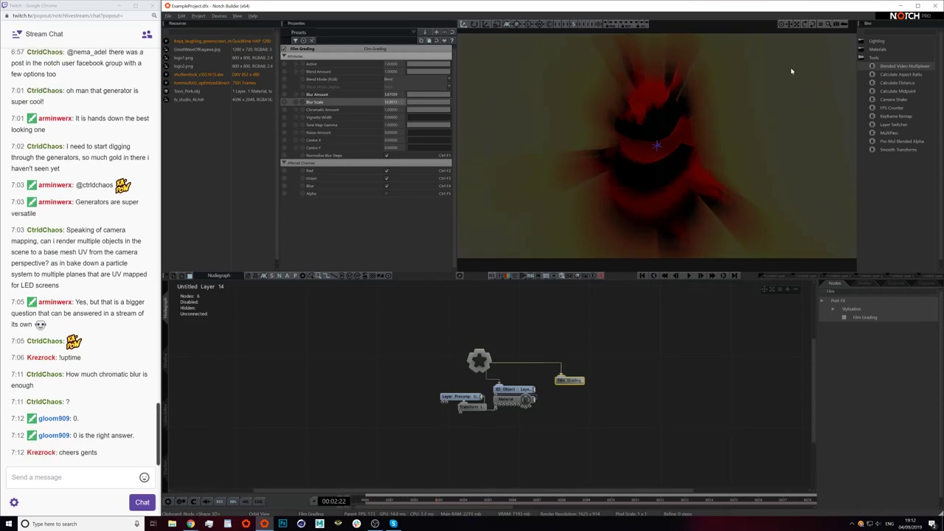
pyautogui.moveTo(452, 102); pyautogui.dragTo(535, 101)
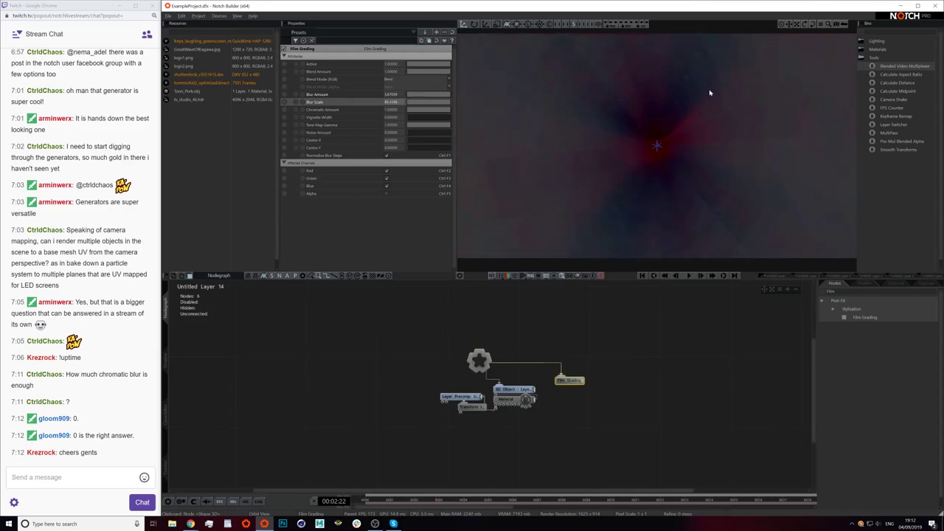
pyautogui.click(551, 298)
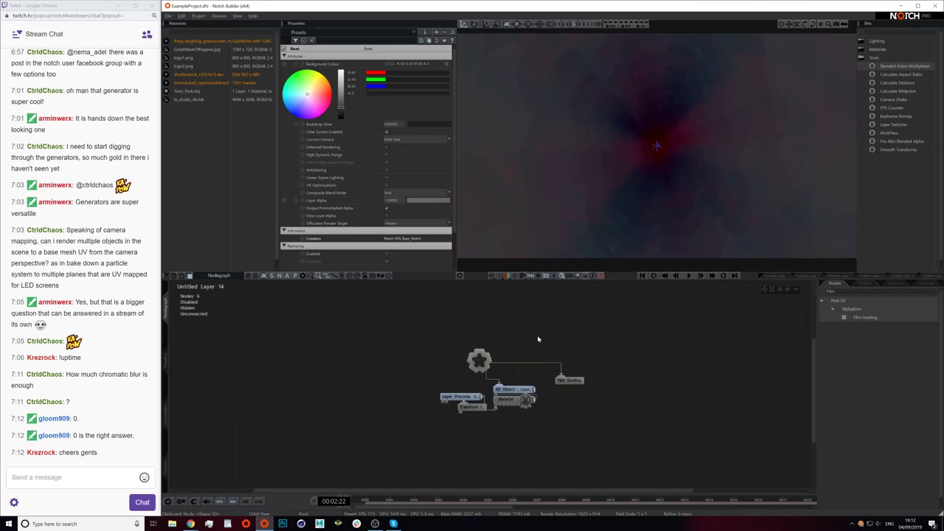
# - Raise the Film Grading's Tone Map Gamma to brighten the blur, set Vignette Width to about 0.13 and add slight noise
pyautogui.click(570, 379)
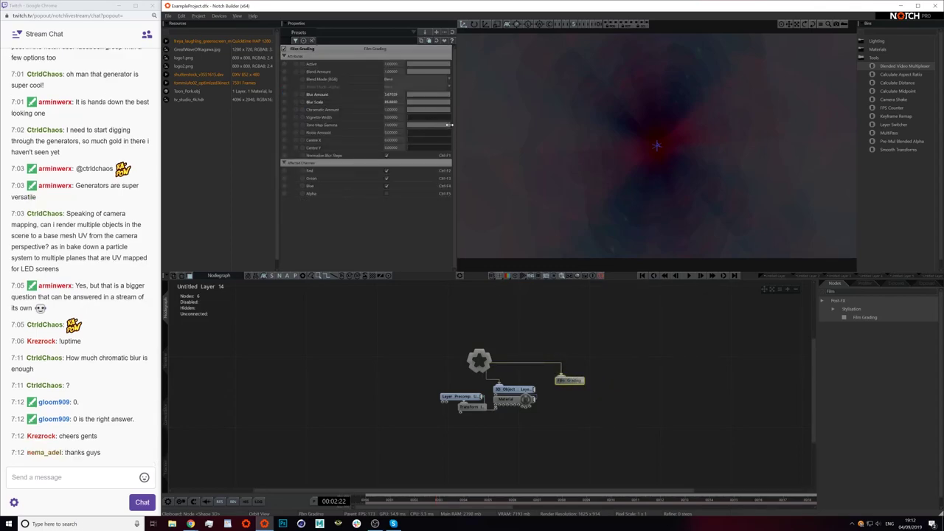
pyautogui.moveTo(444, 128); pyautogui.dragTo(861, 124)
pyautogui.moveTo(413, 119)
pyautogui.mouseDown()
pyautogui.moveTo(428, 125)
pyautogui.moveTo(414, 134)
pyautogui.mouseUp()
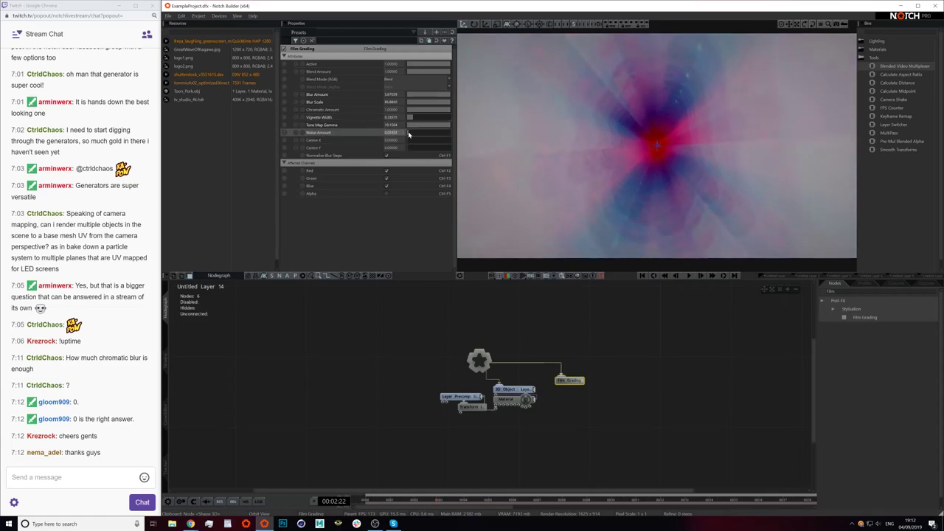
pyautogui.click(537, 337)
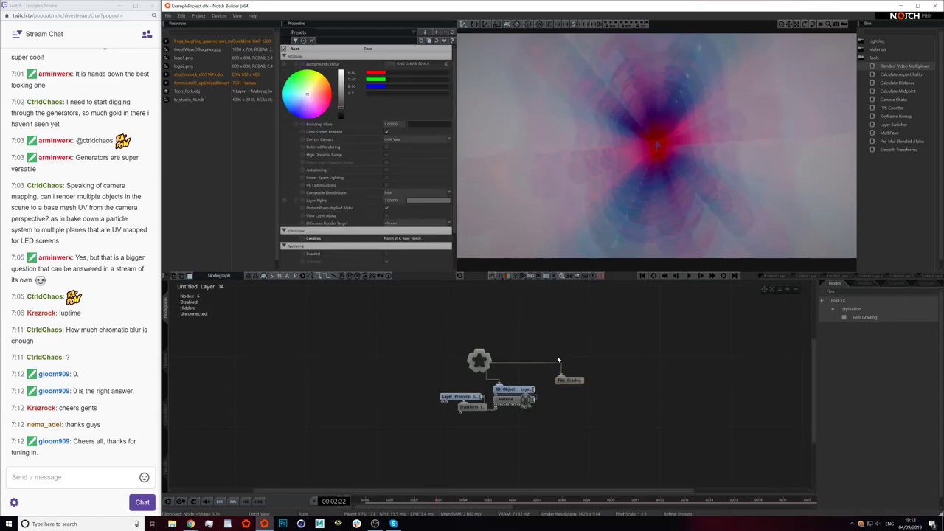
# - Add a Continuous Modifier to Untitled Layer 14's network and move the 3D Object node below its Material
pyautogui.click(845, 291)
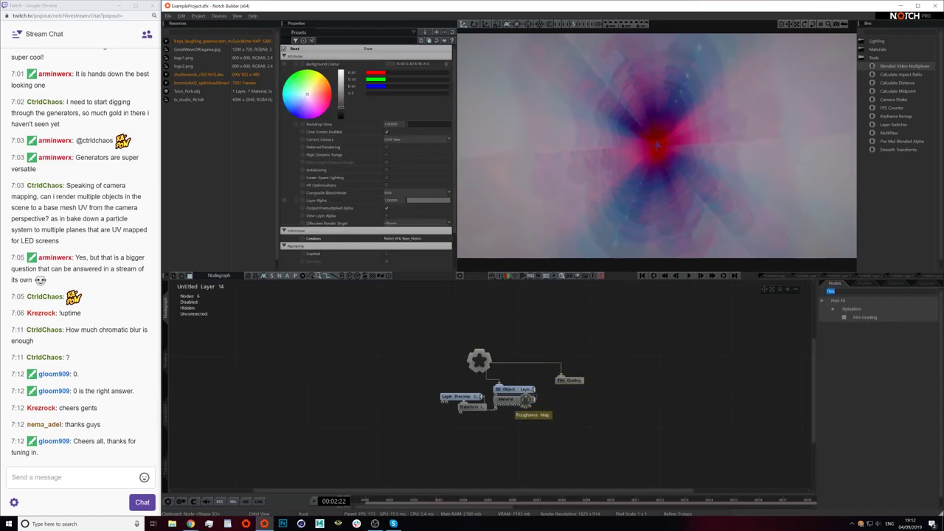
pyautogui.write('Contin')
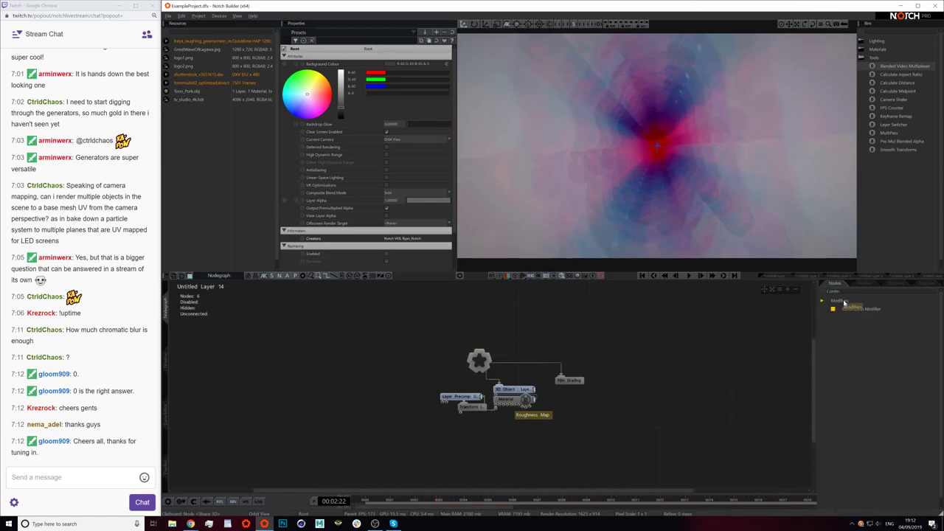
pyautogui.moveTo(854, 308); pyautogui.dragTo(386, 415)
pyautogui.click(513, 389)
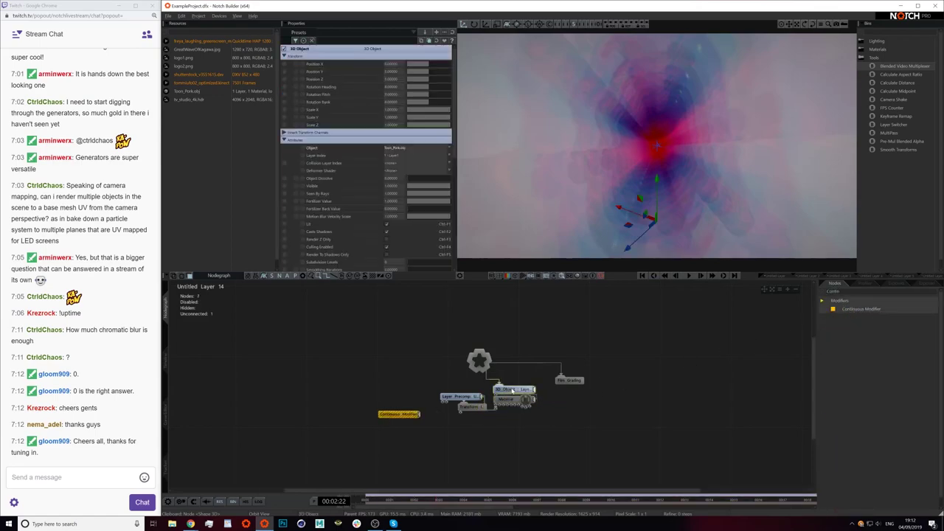
pyautogui.moveTo(512, 389); pyautogui.dragTo(515, 416)
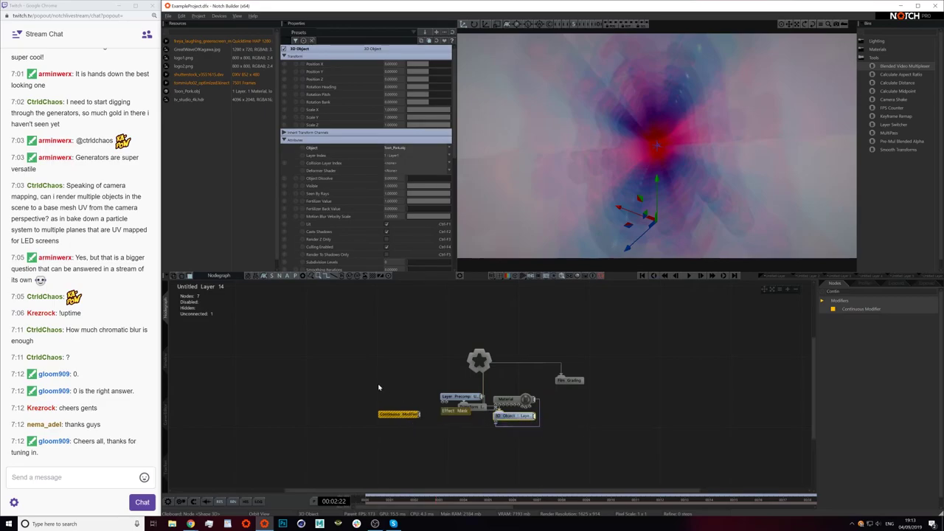